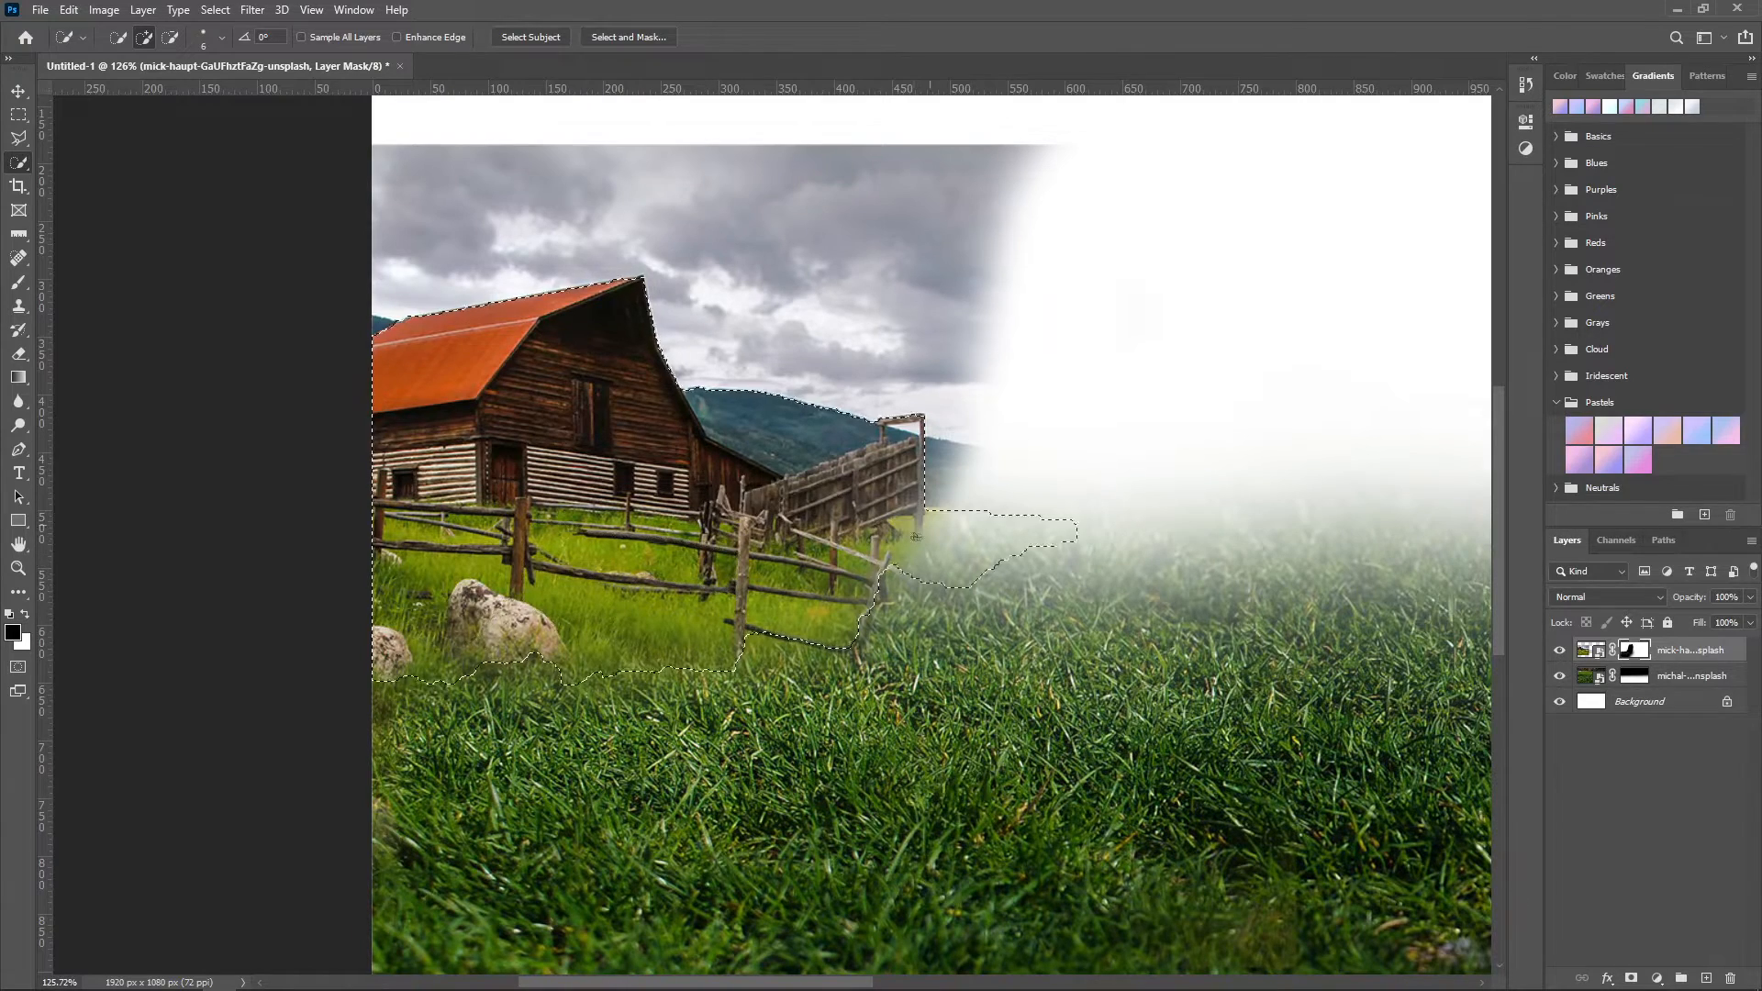
Step: Paint black on the barn layer's mask to hide the sky behind the barn and fence, and deselect
key(b)
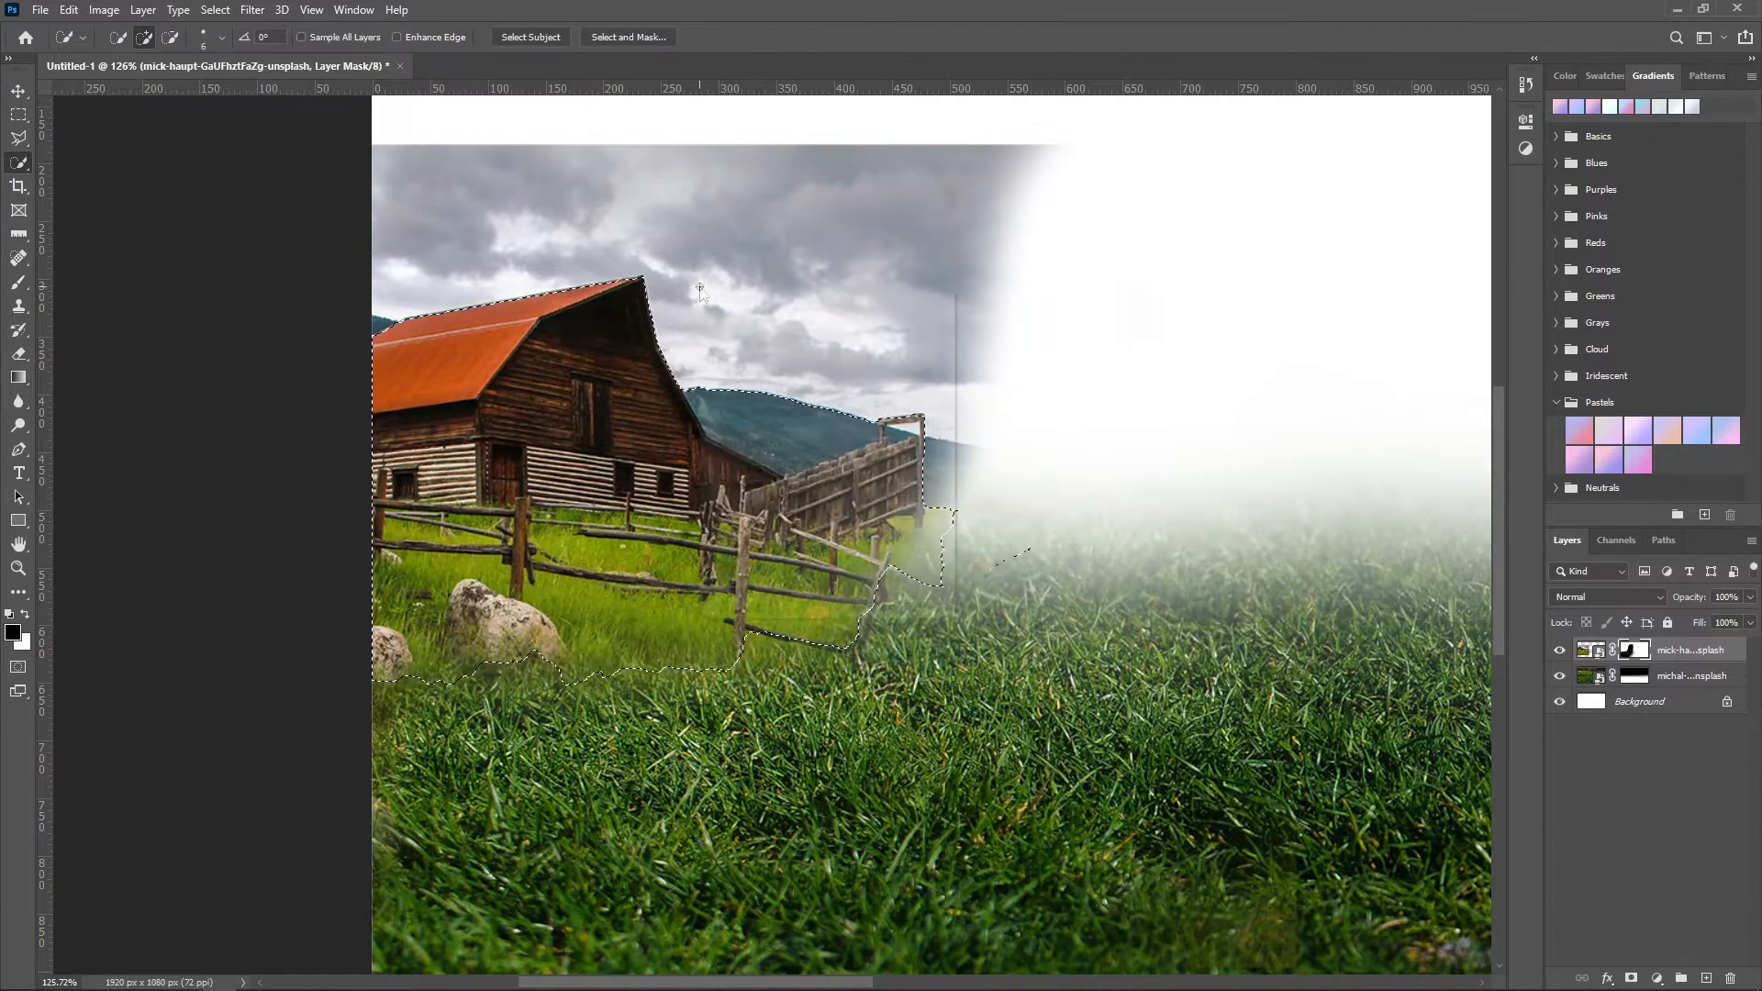
mouse_move(601, 206)
mouse_down()
mouse_move(1102, 235)
mouse_move(1016, 187)
mouse_move(802, 406)
mouse_move(1077, 453)
mouse_move(1083, 561)
mouse_up()
click(18, 162)
right_click(687, 308)
click(711, 318)
Step: Paint black with a smaller brush on the barn layer's mask to remove leftover sky along the roof edge
click(19, 568)
mouse_move(385, 315)
mouse_down()
mouse_move(500, 321)
mouse_move(468, 321)
mouse_up()
click(15, 288)
right_click(580, 341)
drag(739, 386, 677, 387)
click(421, 299)
key(bracketleft)
mouse_move(419, 301)
mouse_down()
mouse_move(413, 323)
mouse_move(328, 338)
mouse_up()
Step: Mask out a strip of hills along the barn's lower roof and the fence top with an 11 px black brush
drag(1321, 532, 371, 448)
right_click(951, 523)
drag(976, 605, 1055, 606)
click(884, 551)
mouse_move(919, 615)
mouse_down()
mouse_move(981, 716)
mouse_move(1073, 797)
mouse_move(1189, 847)
mouse_up()
drag(1272, 884, 859, 589)
mouse_move(662, 521)
mouse_down()
mouse_move(1025, 645)
mouse_move(835, 604)
mouse_up()
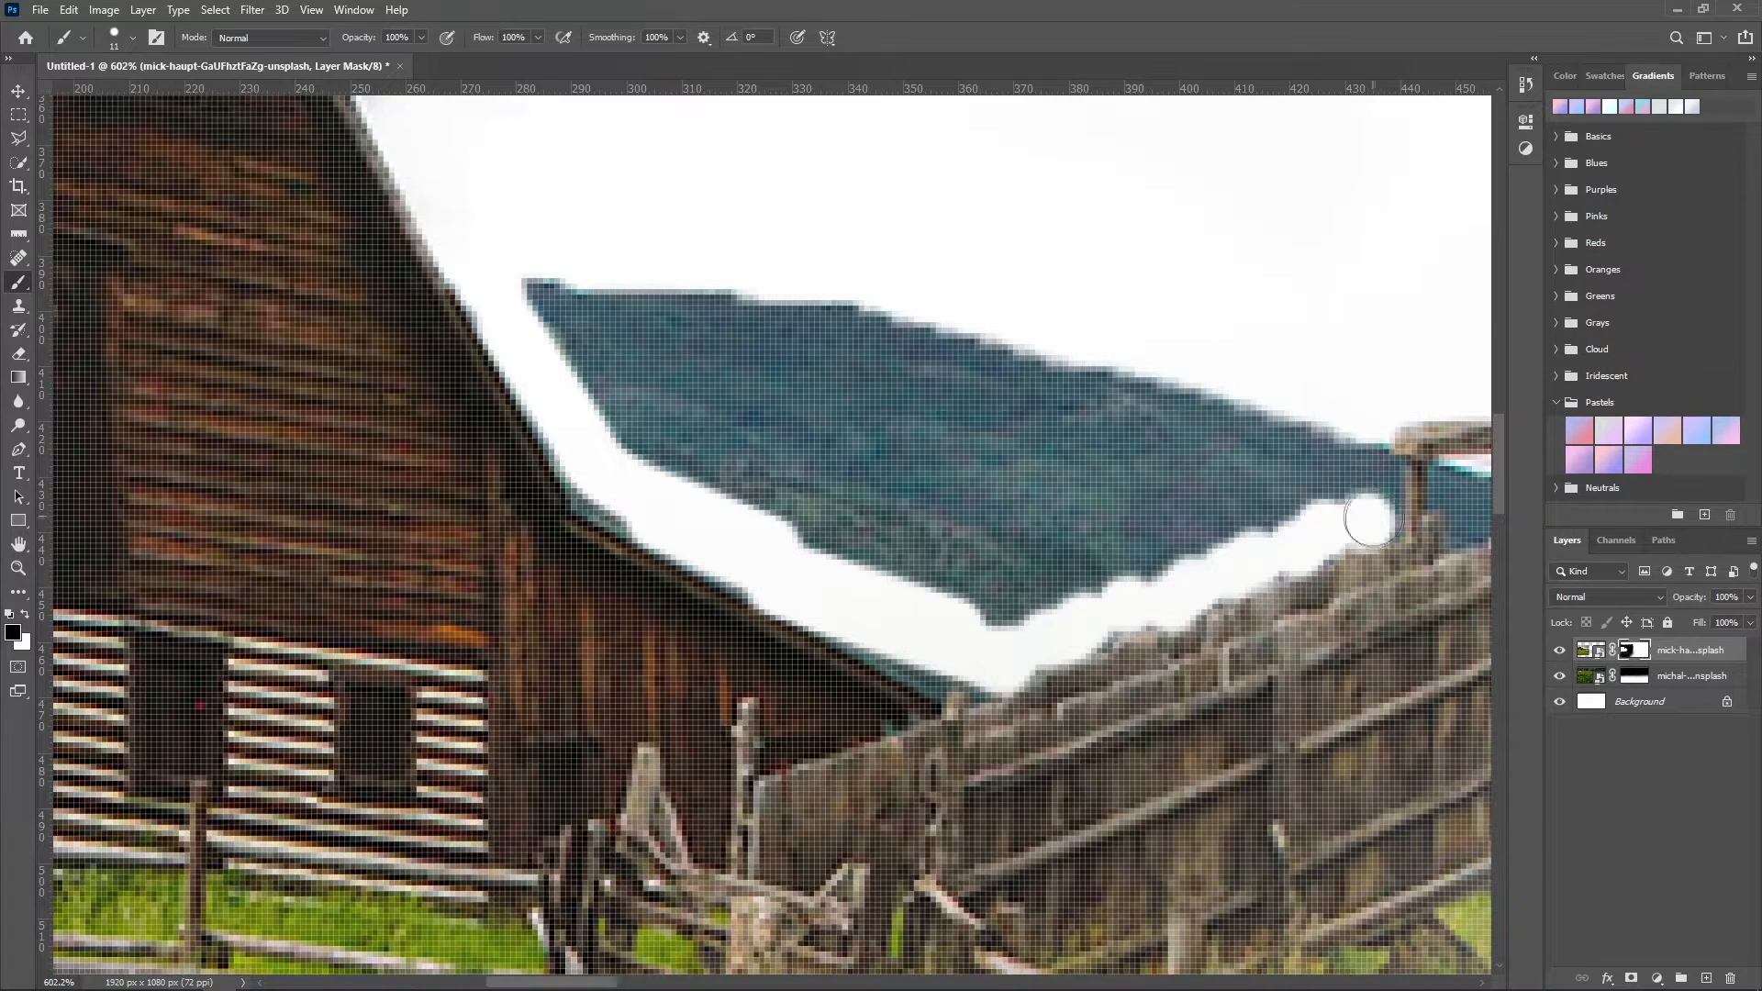
Step: Mask out the remaining hills and the background inside the wooden frame at the fence's end
alt+right_click(1022, 447)
click(970, 436)
mouse_move(748, 396)
mouse_down()
mouse_move(654, 368)
mouse_move(668, 432)
mouse_move(725, 359)
mouse_move(849, 492)
mouse_move(1101, 501)
mouse_move(1257, 469)
mouse_move(940, 514)
mouse_move(786, 492)
mouse_up()
alt+right_click(1086, 437)
mouse_move(1413, 541)
mouse_down()
mouse_move(986, 437)
mouse_move(1044, 405)
mouse_up()
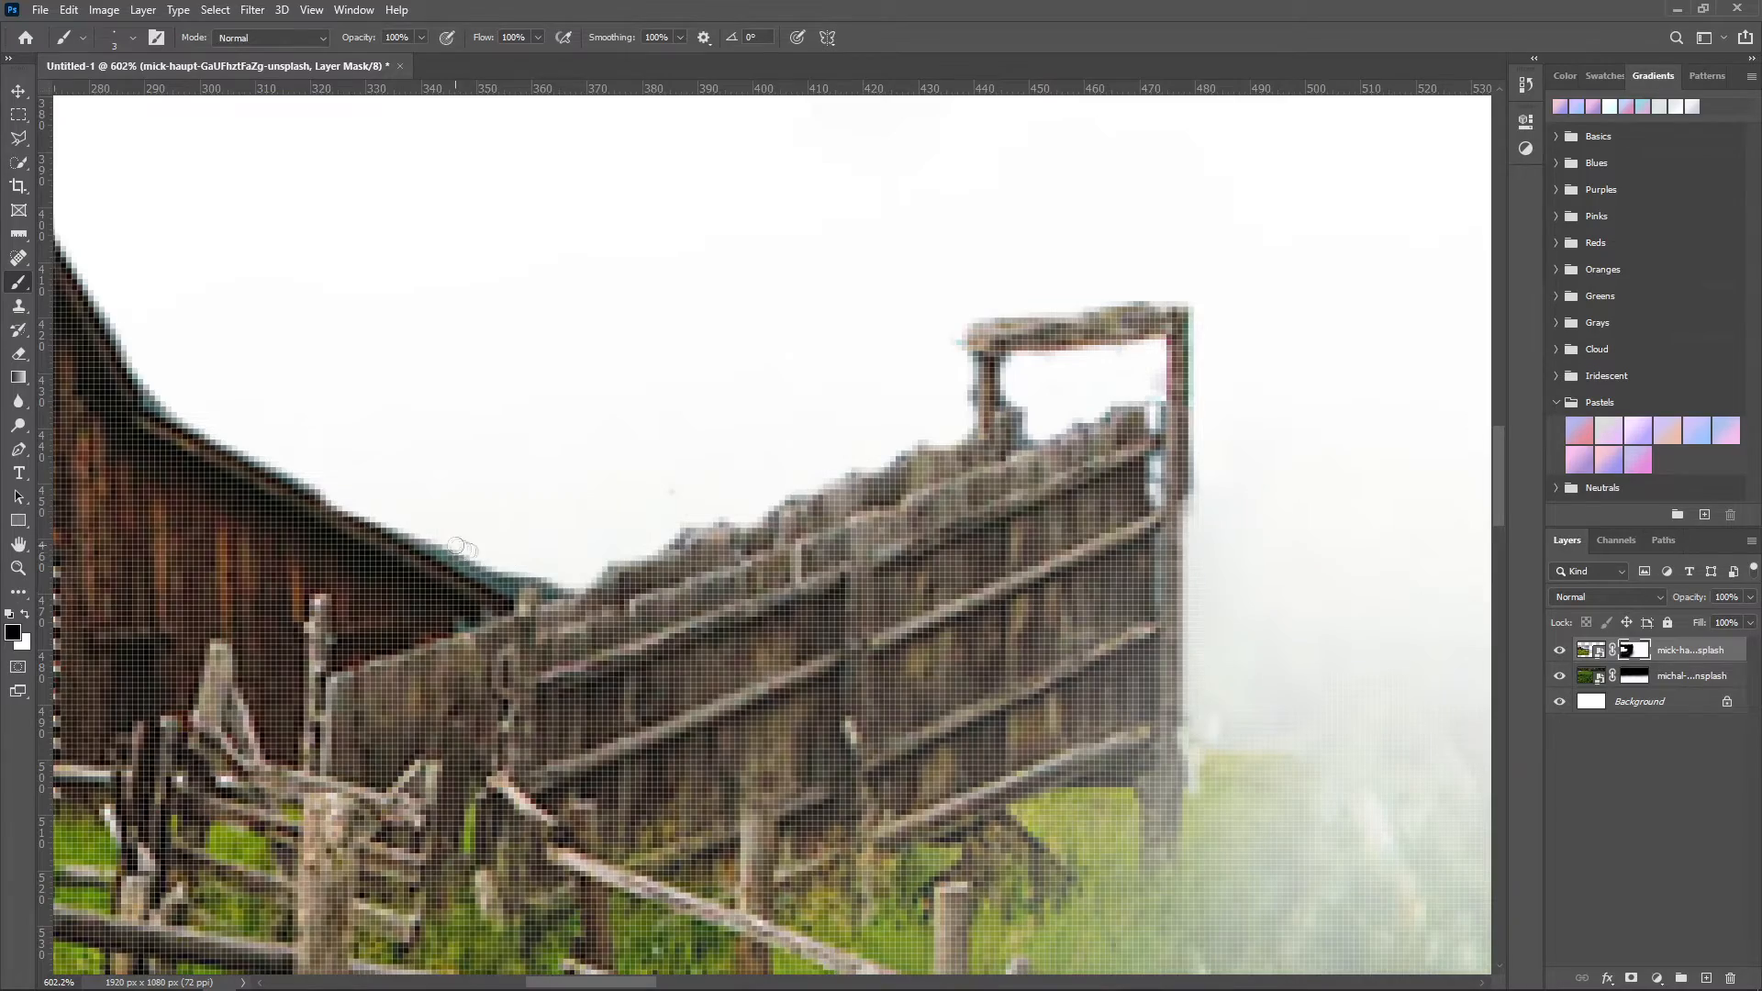
click(16, 568)
key(ctrl+0)
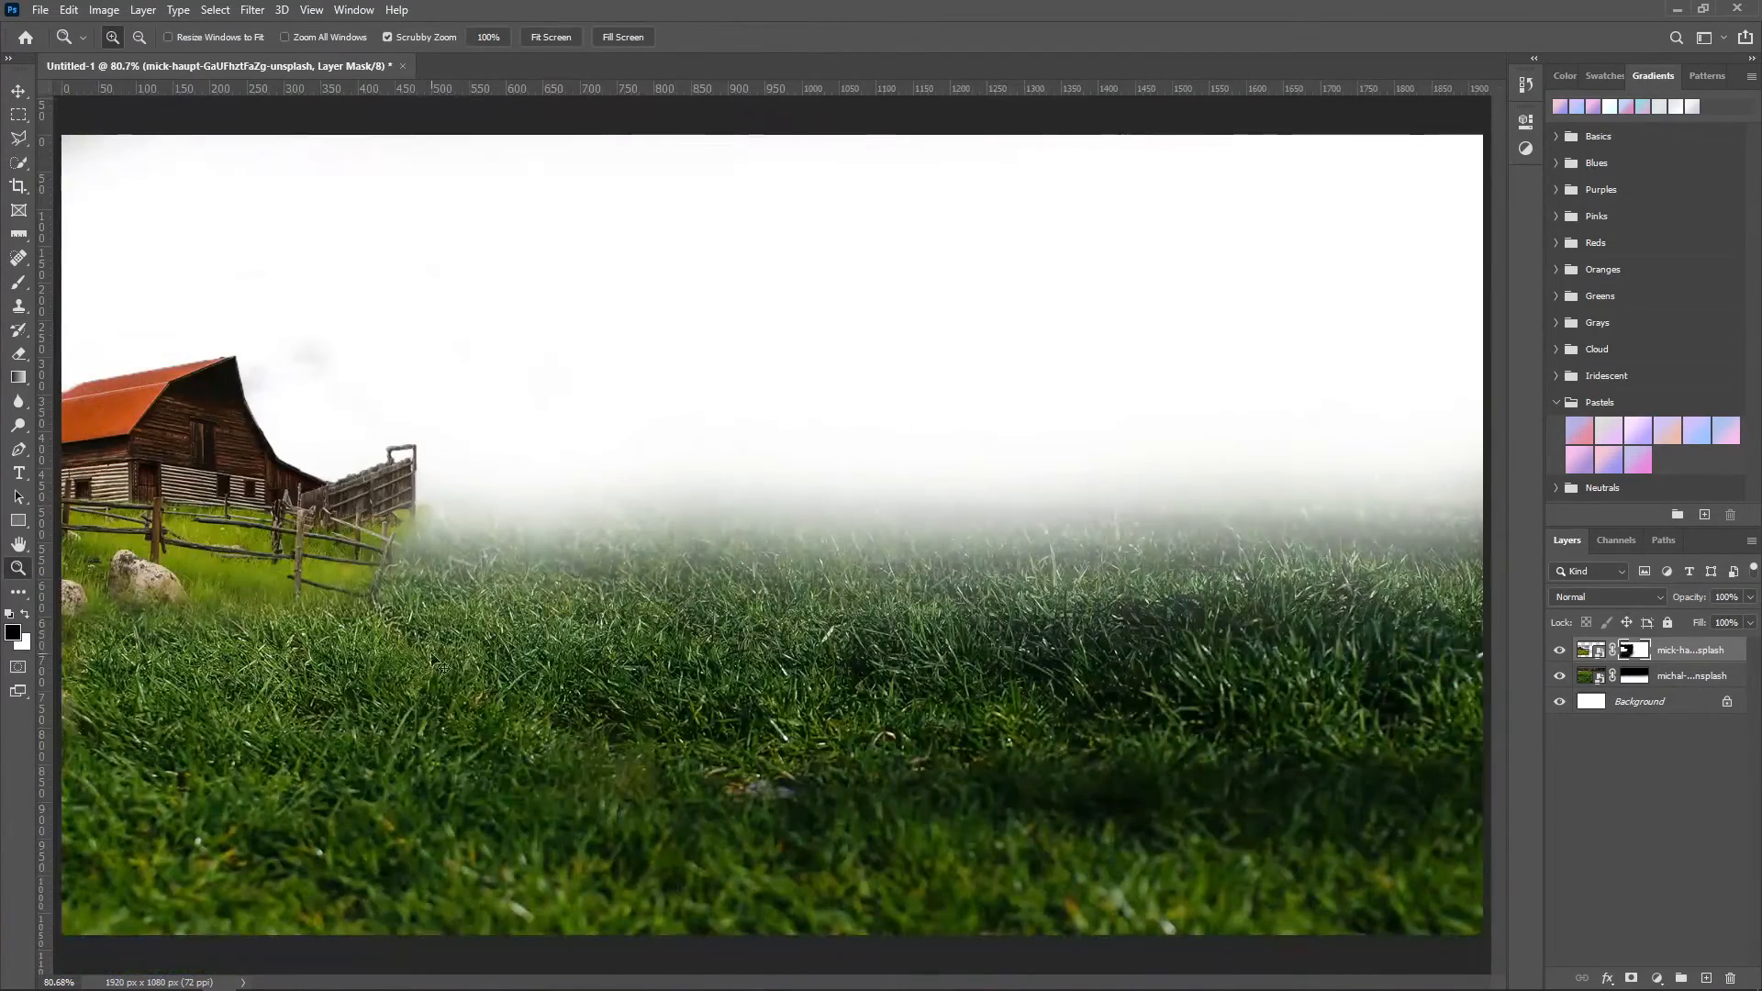
Step: Nudge the barn slightly upward with Free Transform
key(ctrl+t)
drag(680, 552, 680, 541)
click(908, 37)
Step: Place the castle photo in the composition and shift it toward the canvas's right side
click(211, 977)
drag(1324, 353, 468, 551)
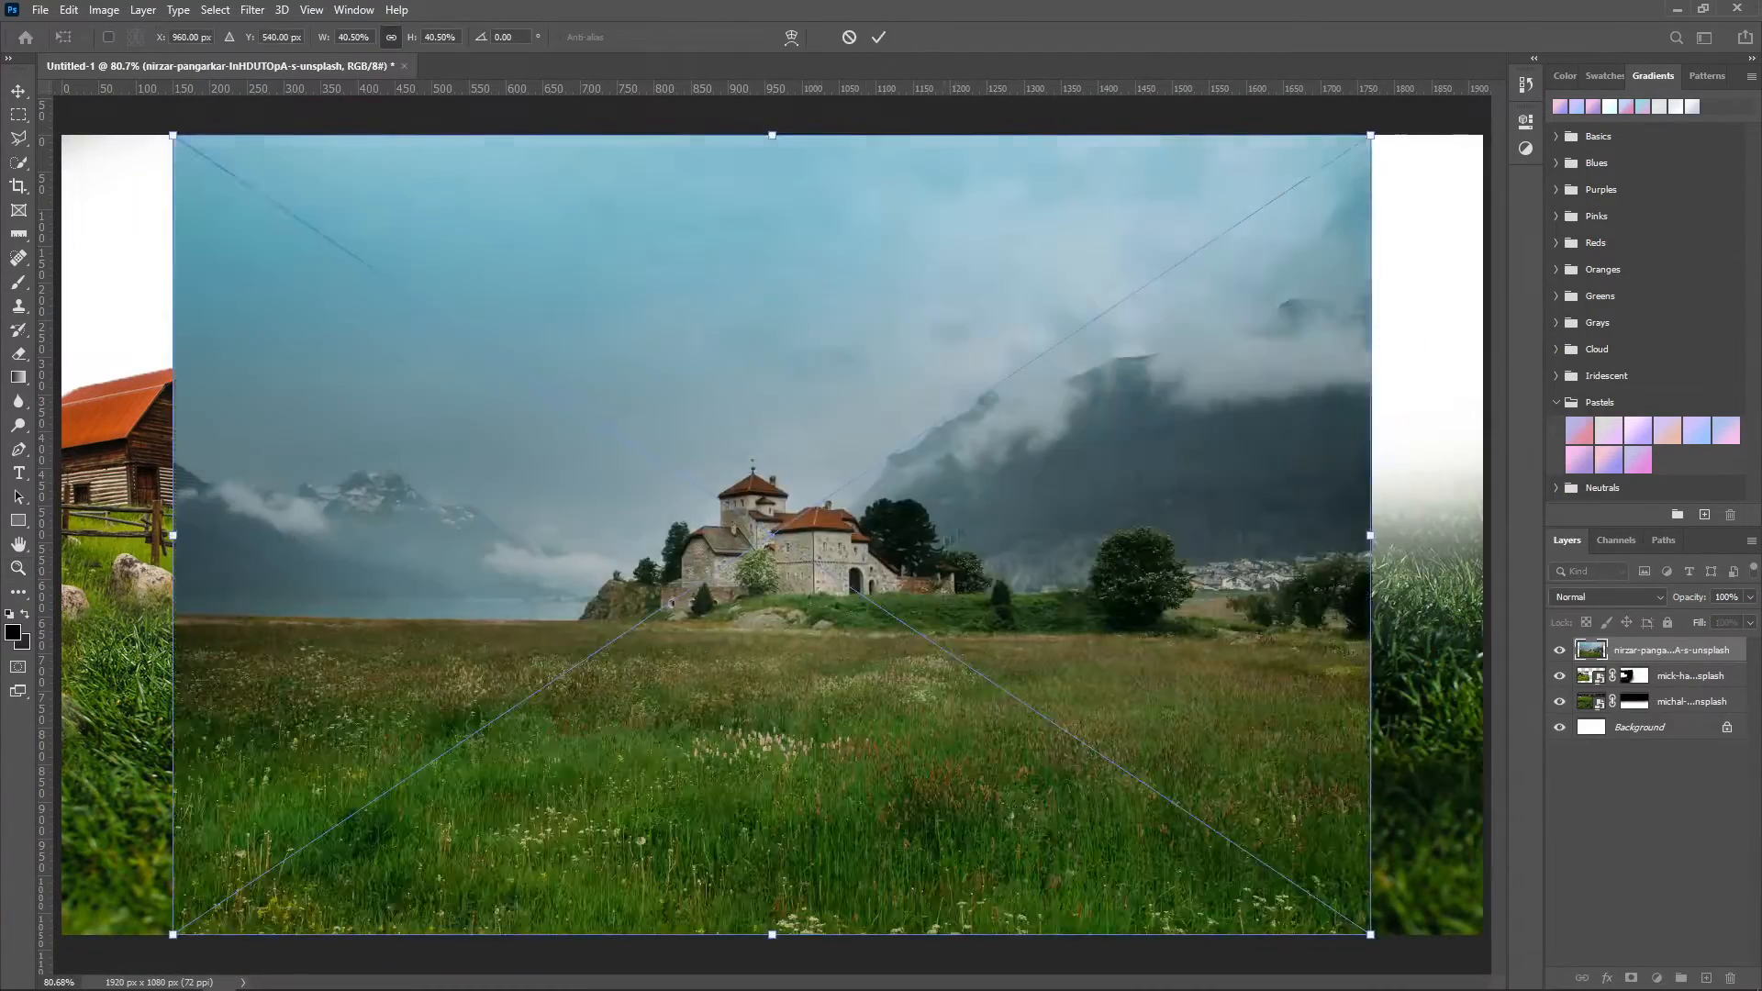
drag(683, 550, 1132, 503)
click(878, 37)
Step: Select the castle, its surrounding trees and the rocky mound with Quick Selection
mouse_move(1260, 502)
mouse_down()
mouse_move(1367, 502)
mouse_move(1051, 551)
mouse_up()
click(18, 162)
drag(872, 440, 903, 470)
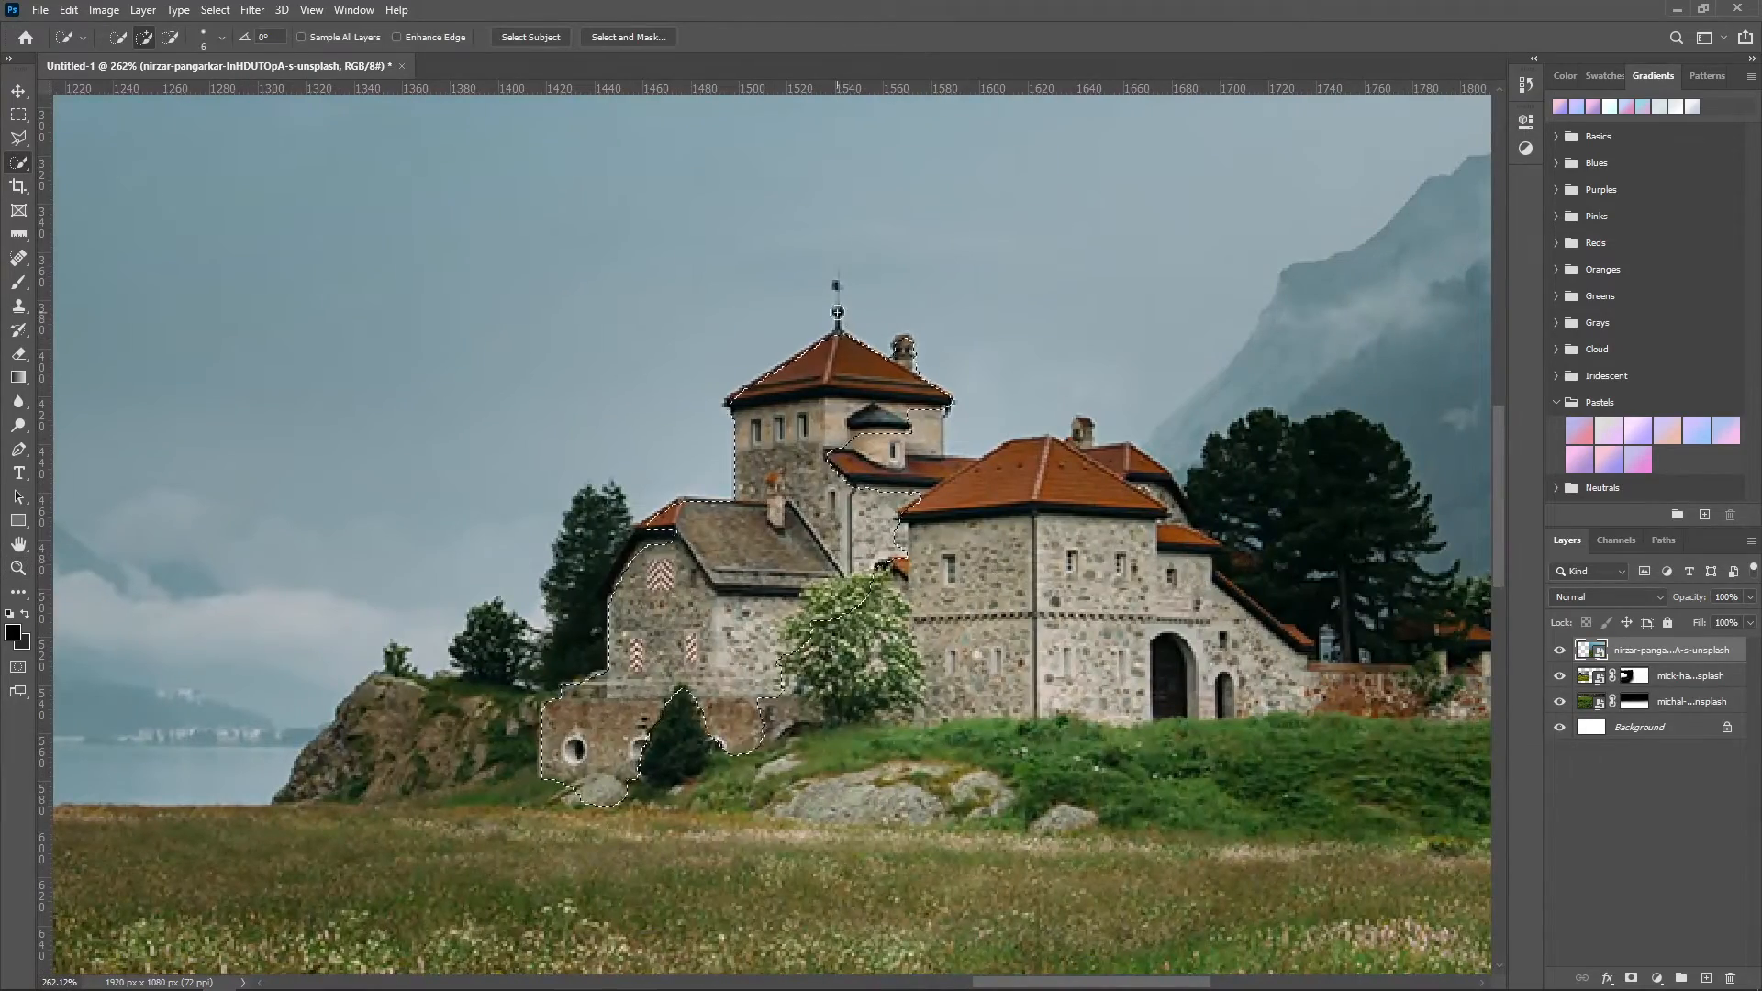
drag(836, 321, 836, 286)
mouse_move(973, 514)
mouse_down()
mouse_move(1137, 491)
mouse_move(1273, 631)
mouse_move(1402, 601)
mouse_move(1259, 608)
mouse_move(918, 743)
mouse_move(515, 788)
mouse_up()
drag(514, 789, 773, 757)
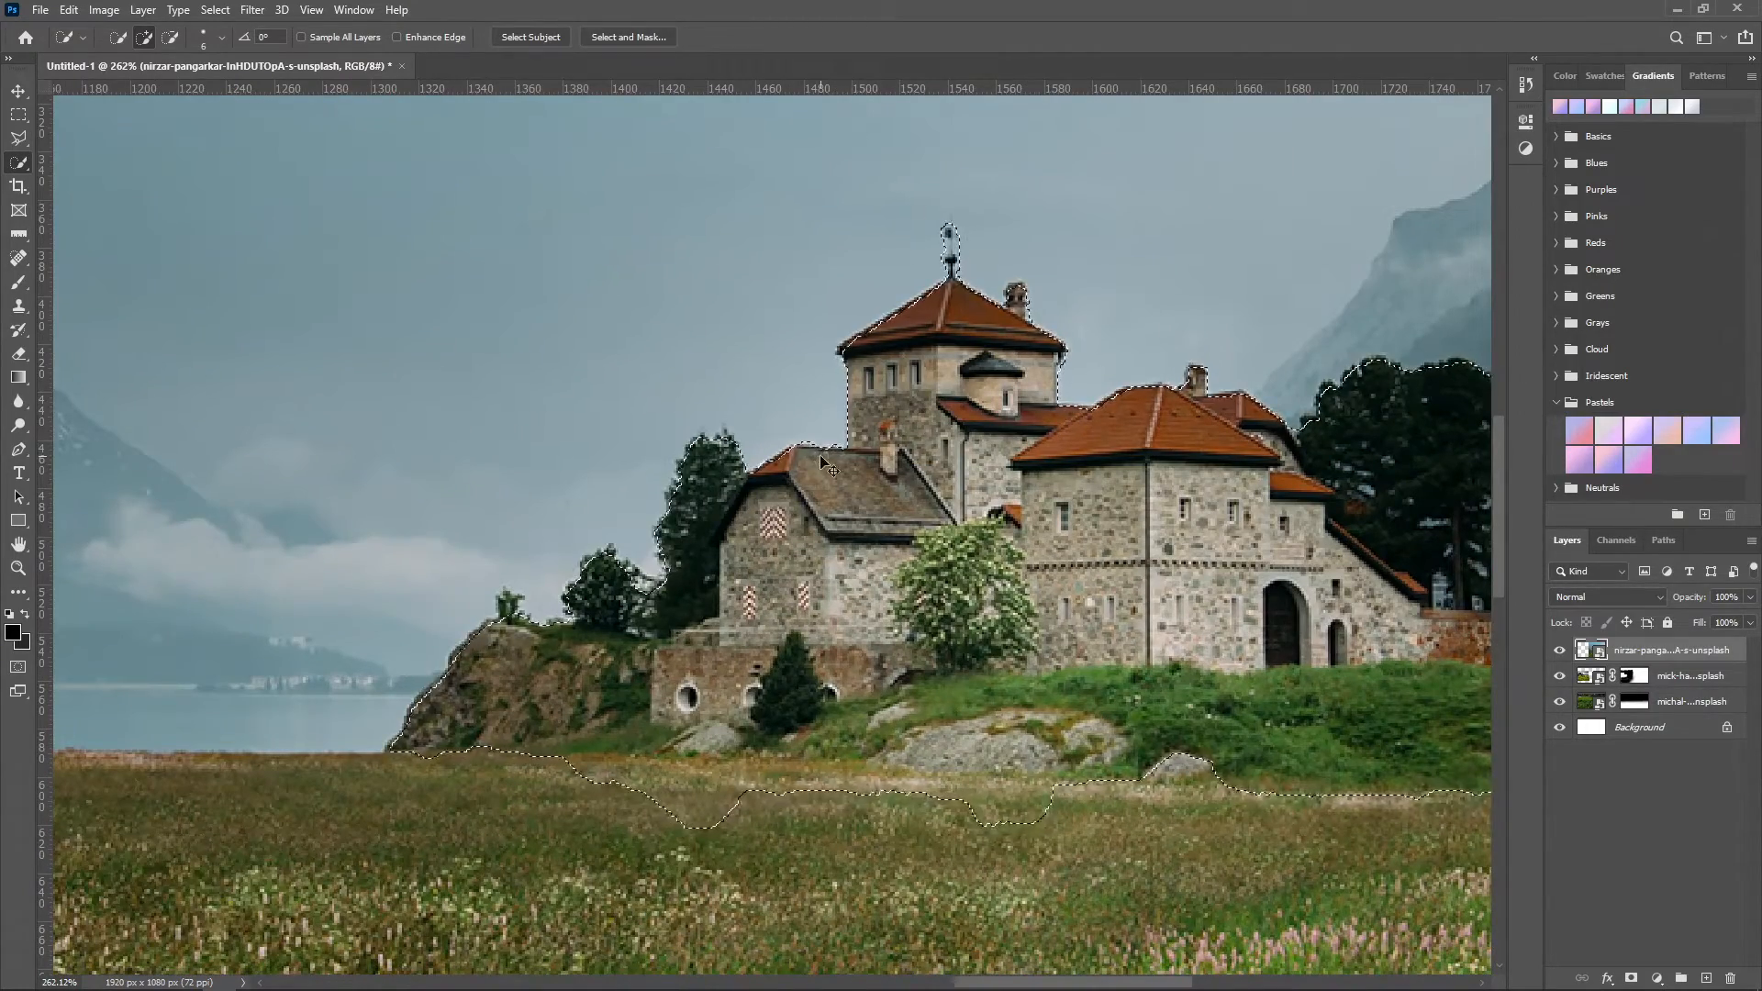
Step: Subtract the sky around the tower's spire from the castle selection
key(z)
drag(971, 305, 987, 307)
key(w)
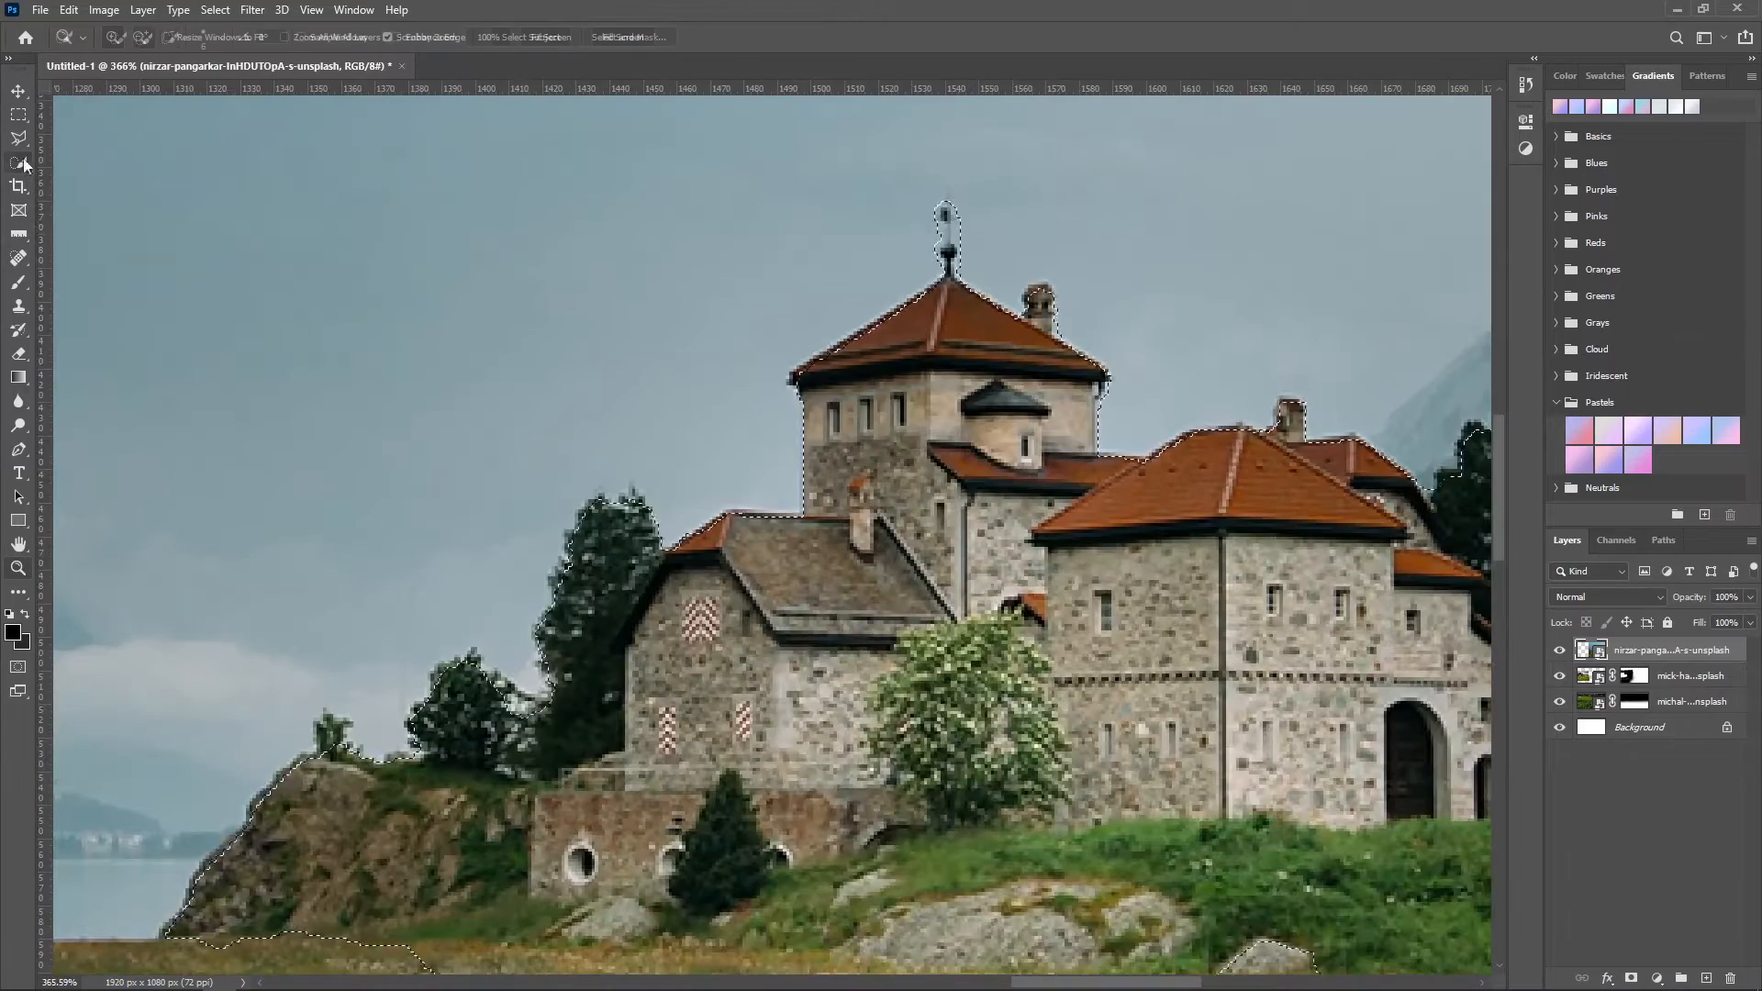
drag(957, 220, 960, 235)
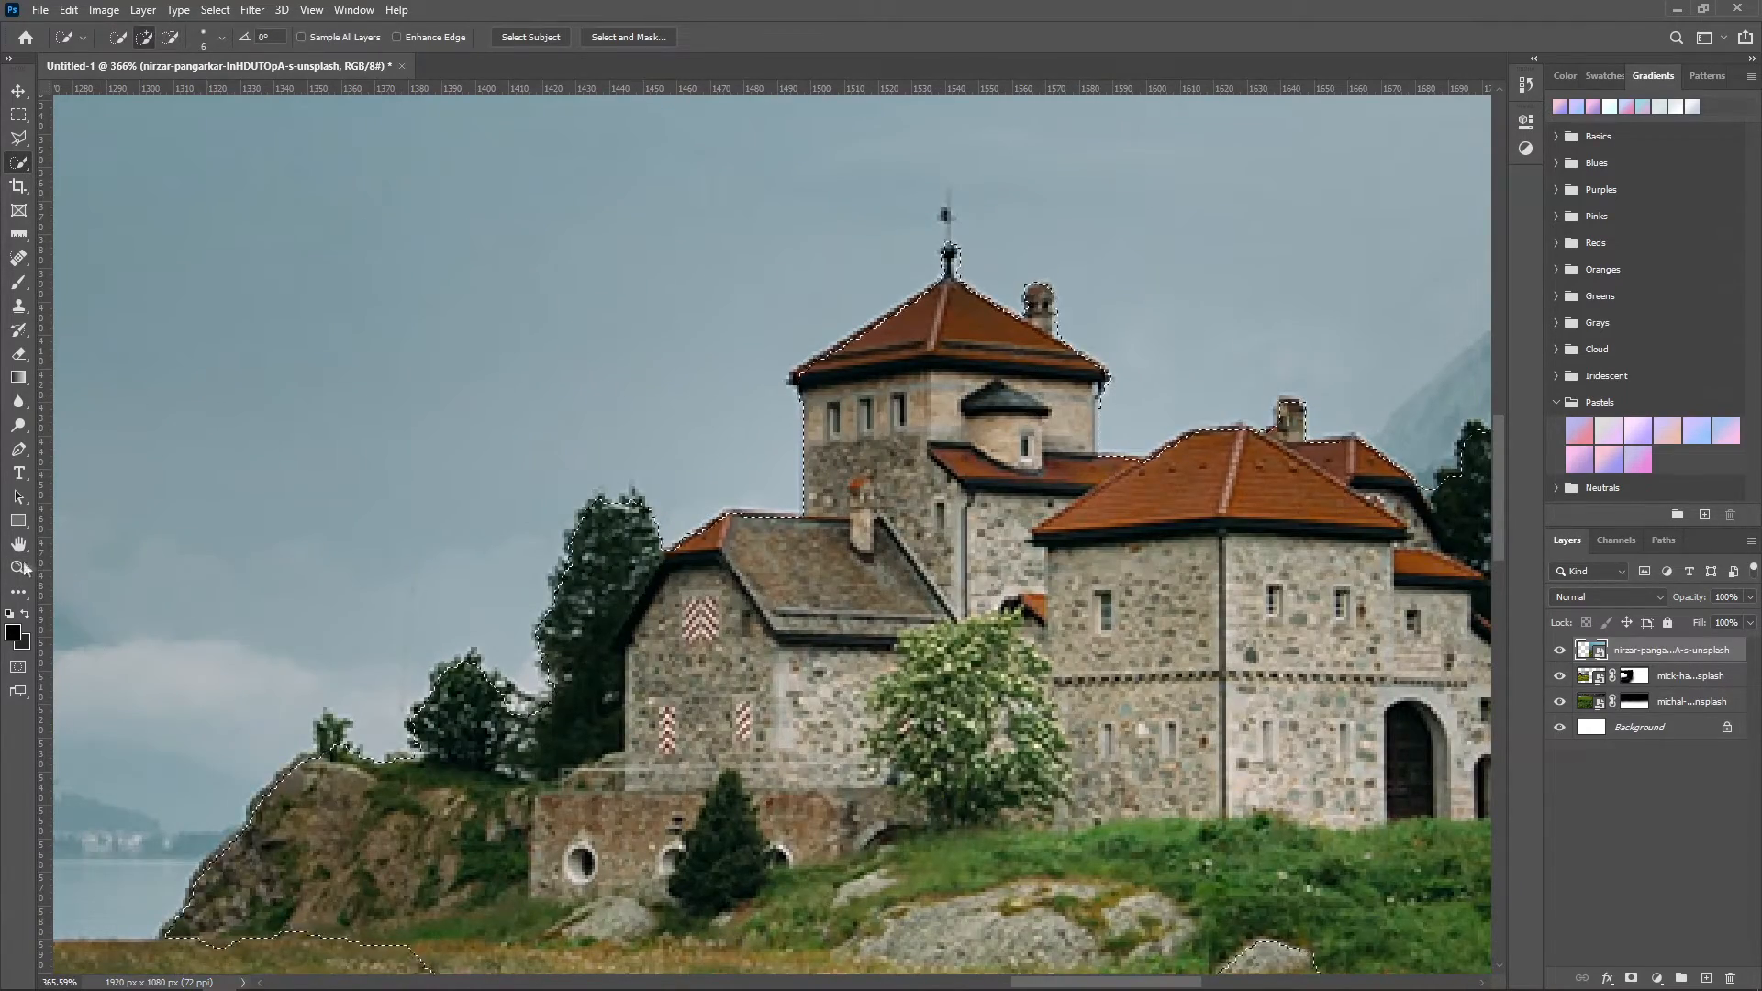
Step: Refine the castle selection in Select and Mask with a 1.8 px feather and refined tree edges, and apply it as a layer mask
key(z)
key(ctrl+0)
key(ctrl+alt+r)
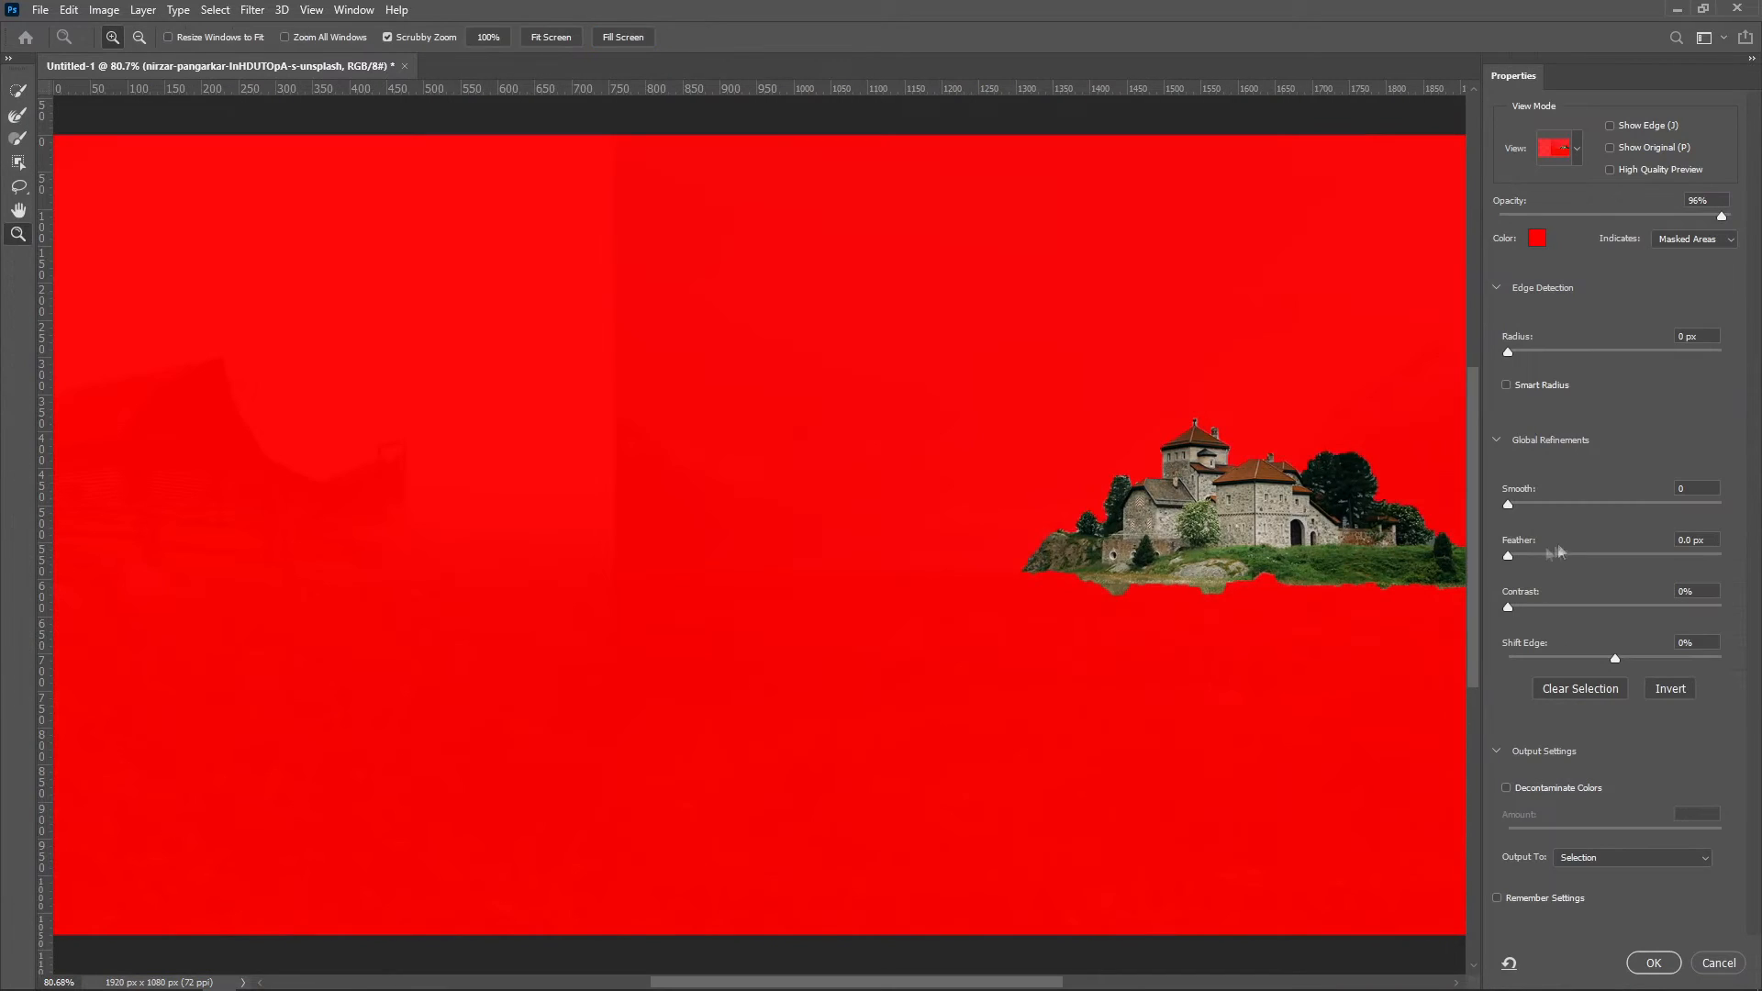
key(r)
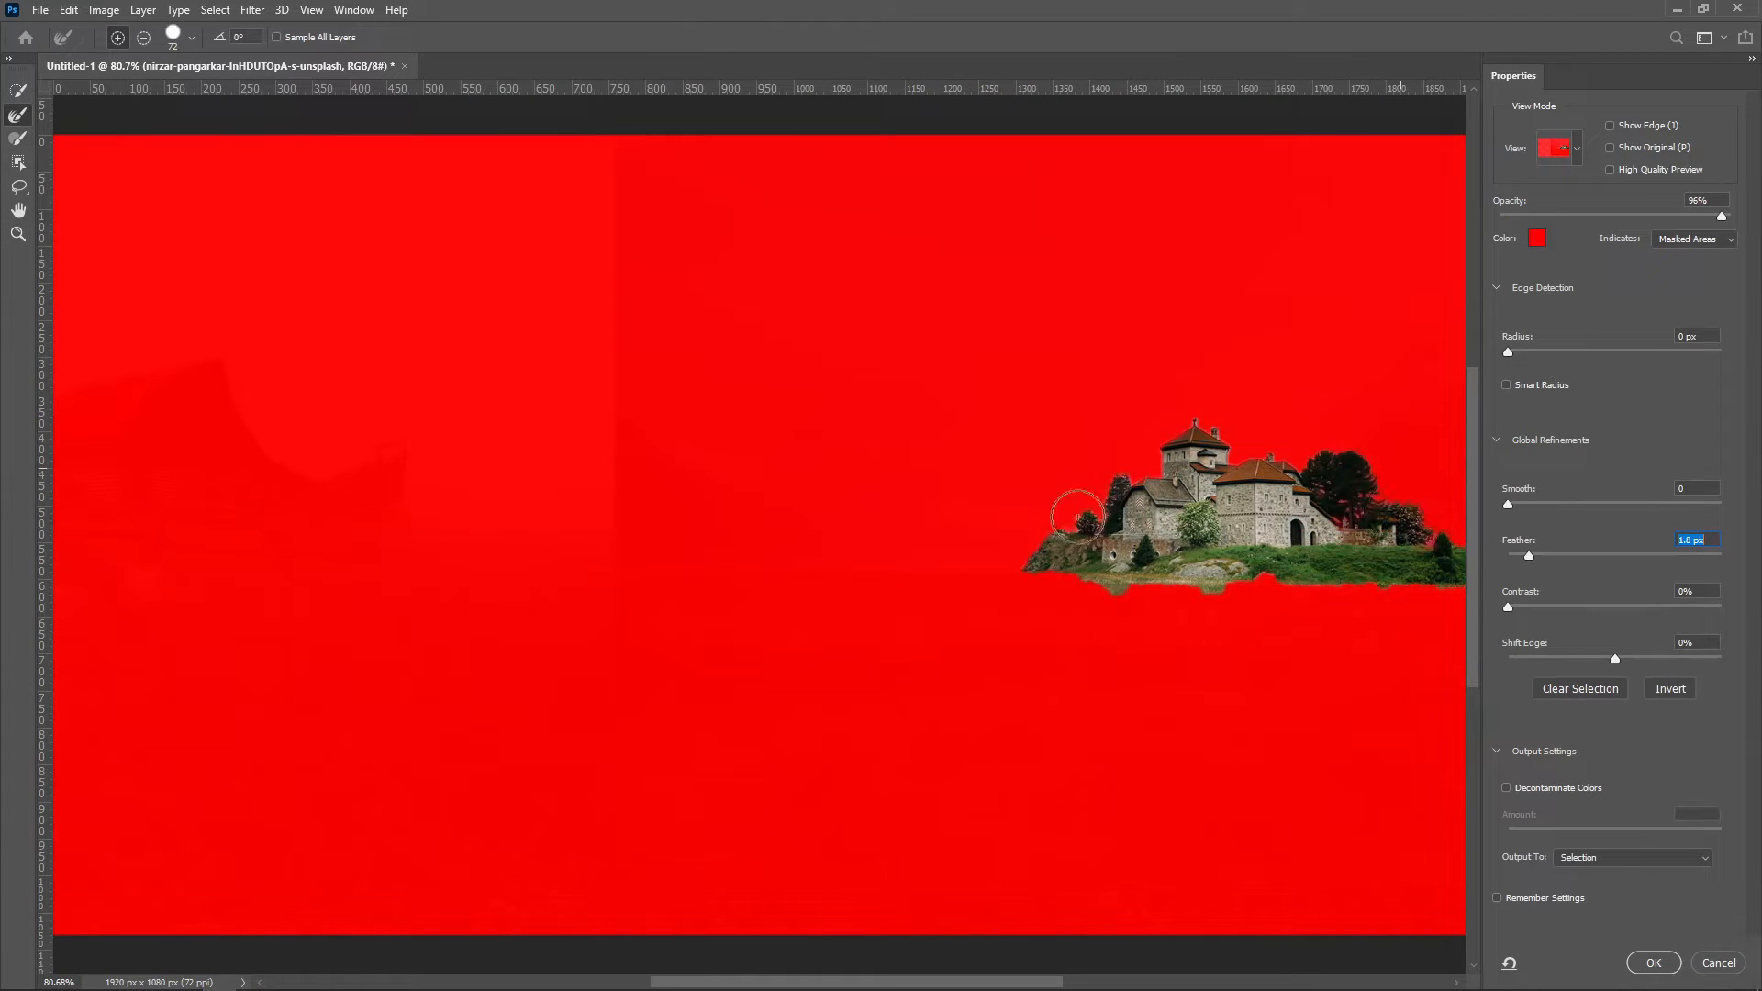
click(18, 236)
drag(1308, 504, 1440, 503)
key(b)
drag(1266, 683, 785, 680)
click(1645, 964)
click(1630, 978)
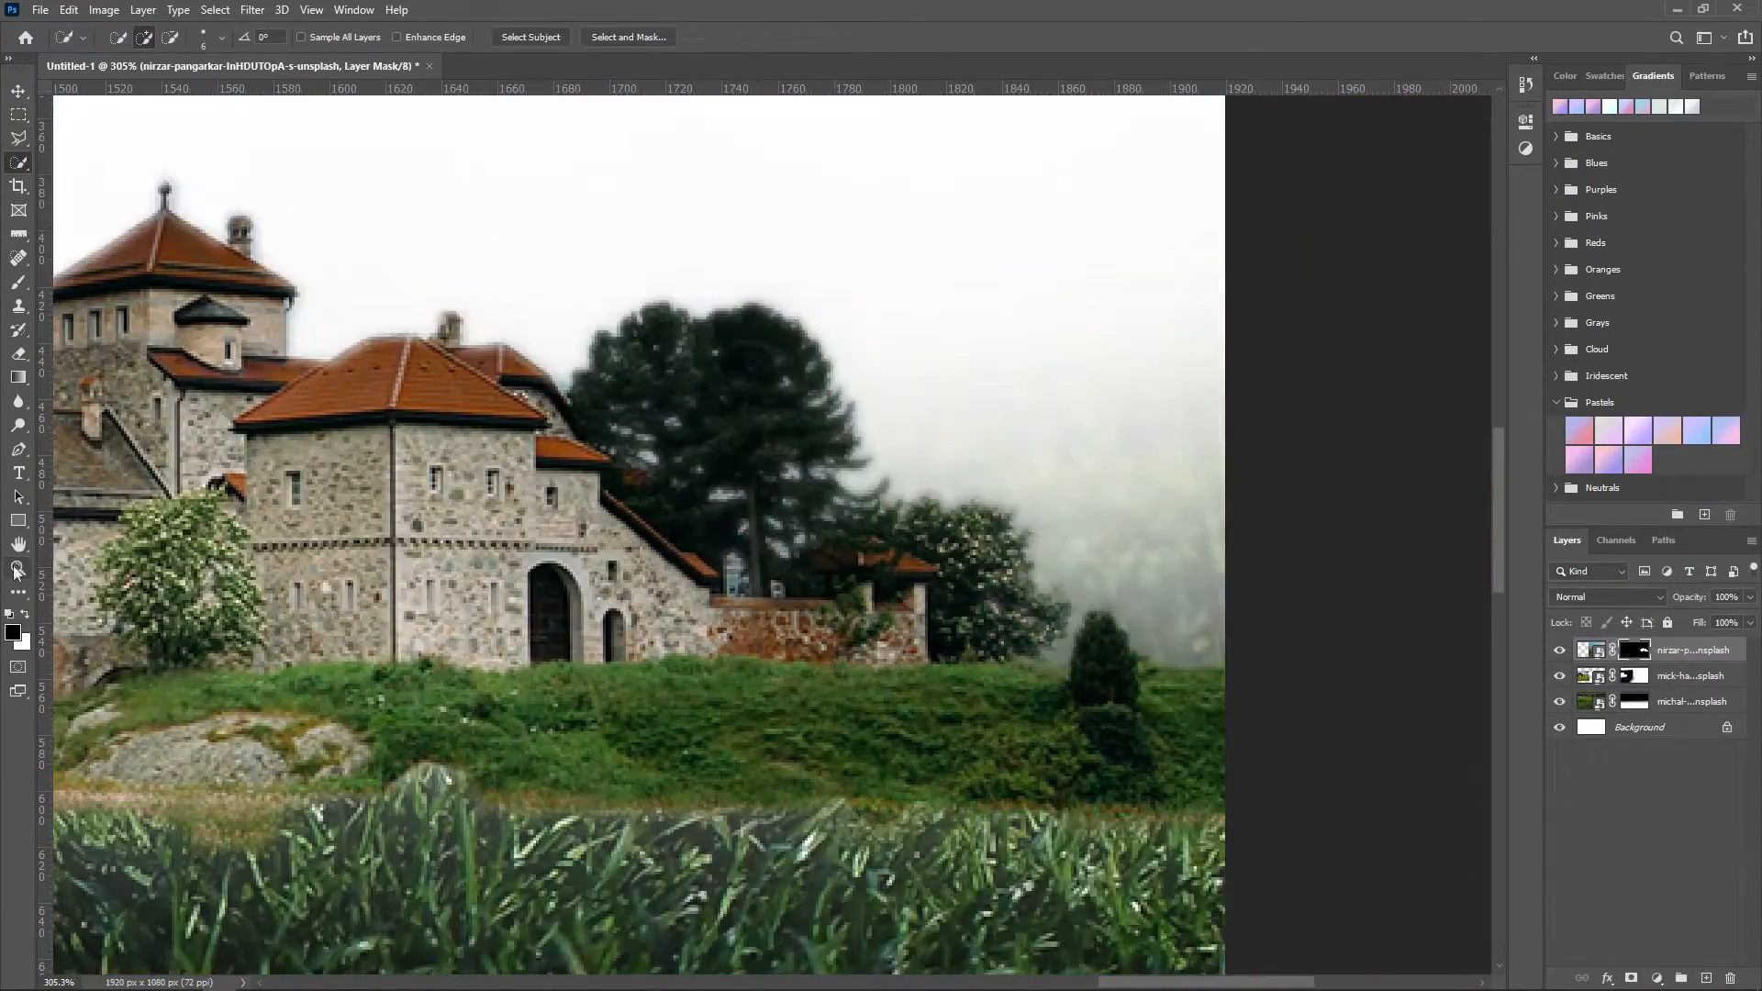
Step: Enlarge the masked castle and position it on the horizon against the canvas's right edge
click(16, 570)
key(ctrl+0)
key(ctrl+t)
drag(622, 884, 409, 981)
drag(1010, 612, 1115, 505)
key(Return)
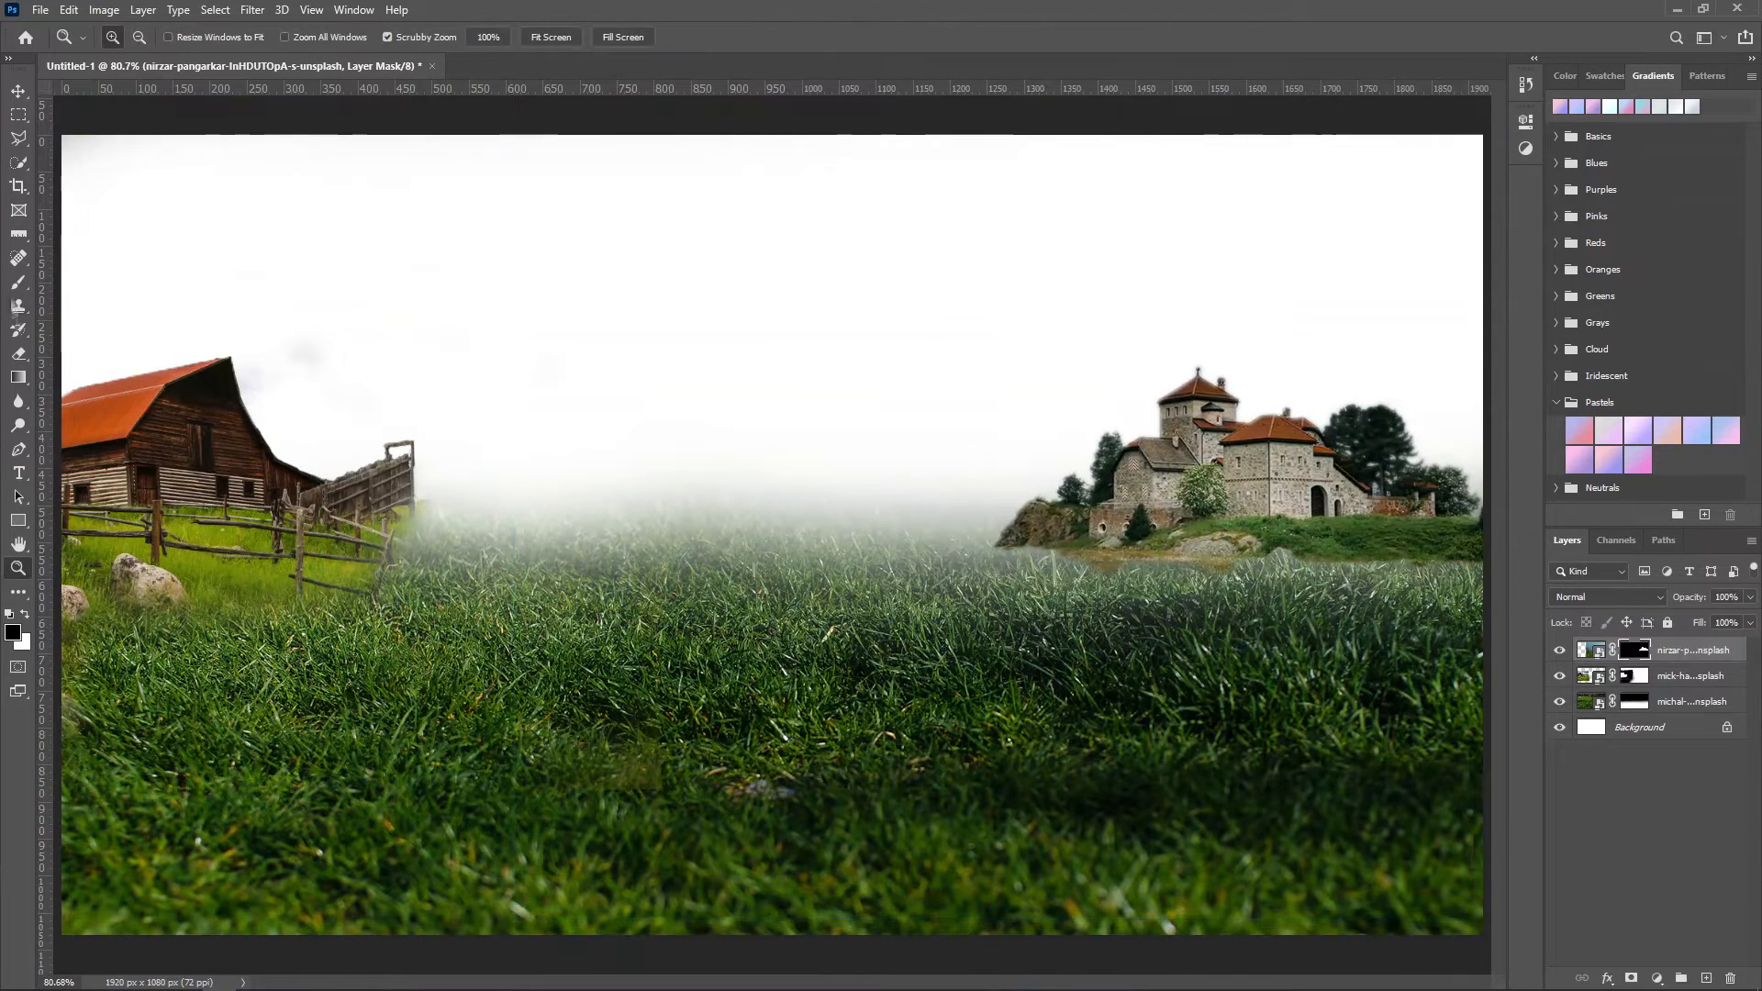
Step: With a 291 px brush, reveal the castle photo's meadow on its mask and hide the lake haze and the meadow's far end
click(18, 284)
key(x)
right_click(1112, 646)
mouse_move(1032, 635)
mouse_down()
mouse_move(1017, 632)
mouse_move(1409, 628)
mouse_move(474, 589)
mouse_up()
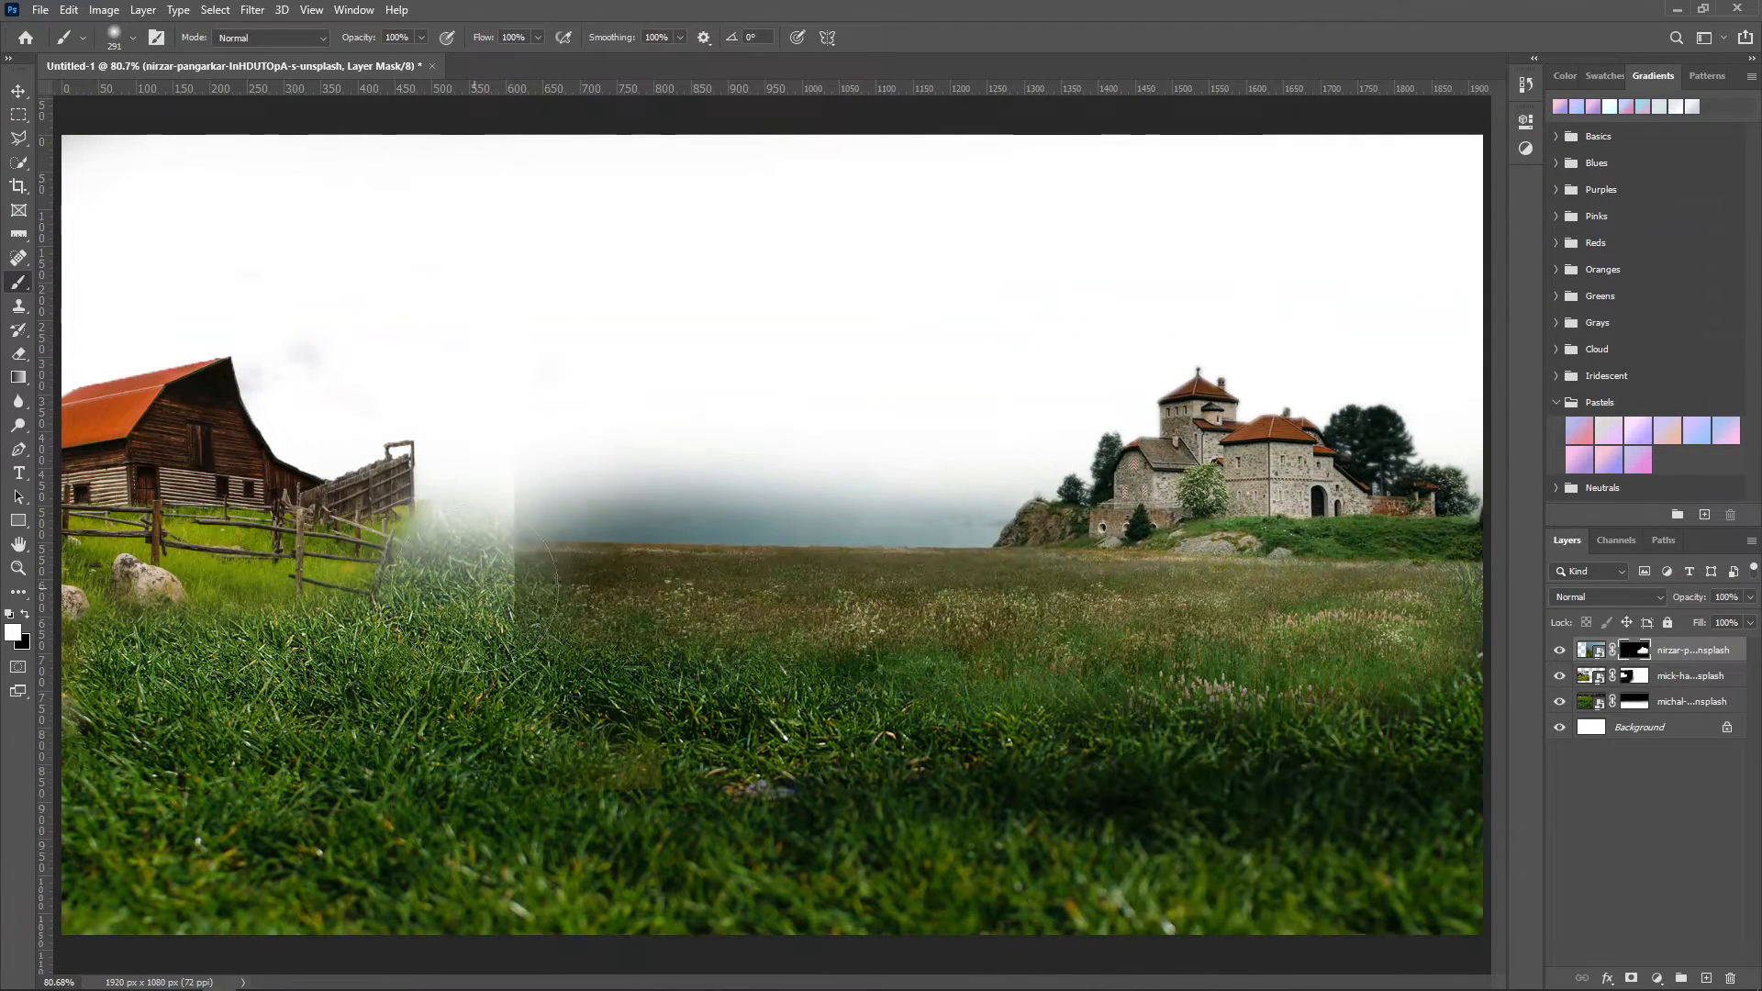
key(x)
mouse_move(940, 514)
mouse_down()
mouse_move(653, 463)
mouse_move(551, 514)
mouse_up()
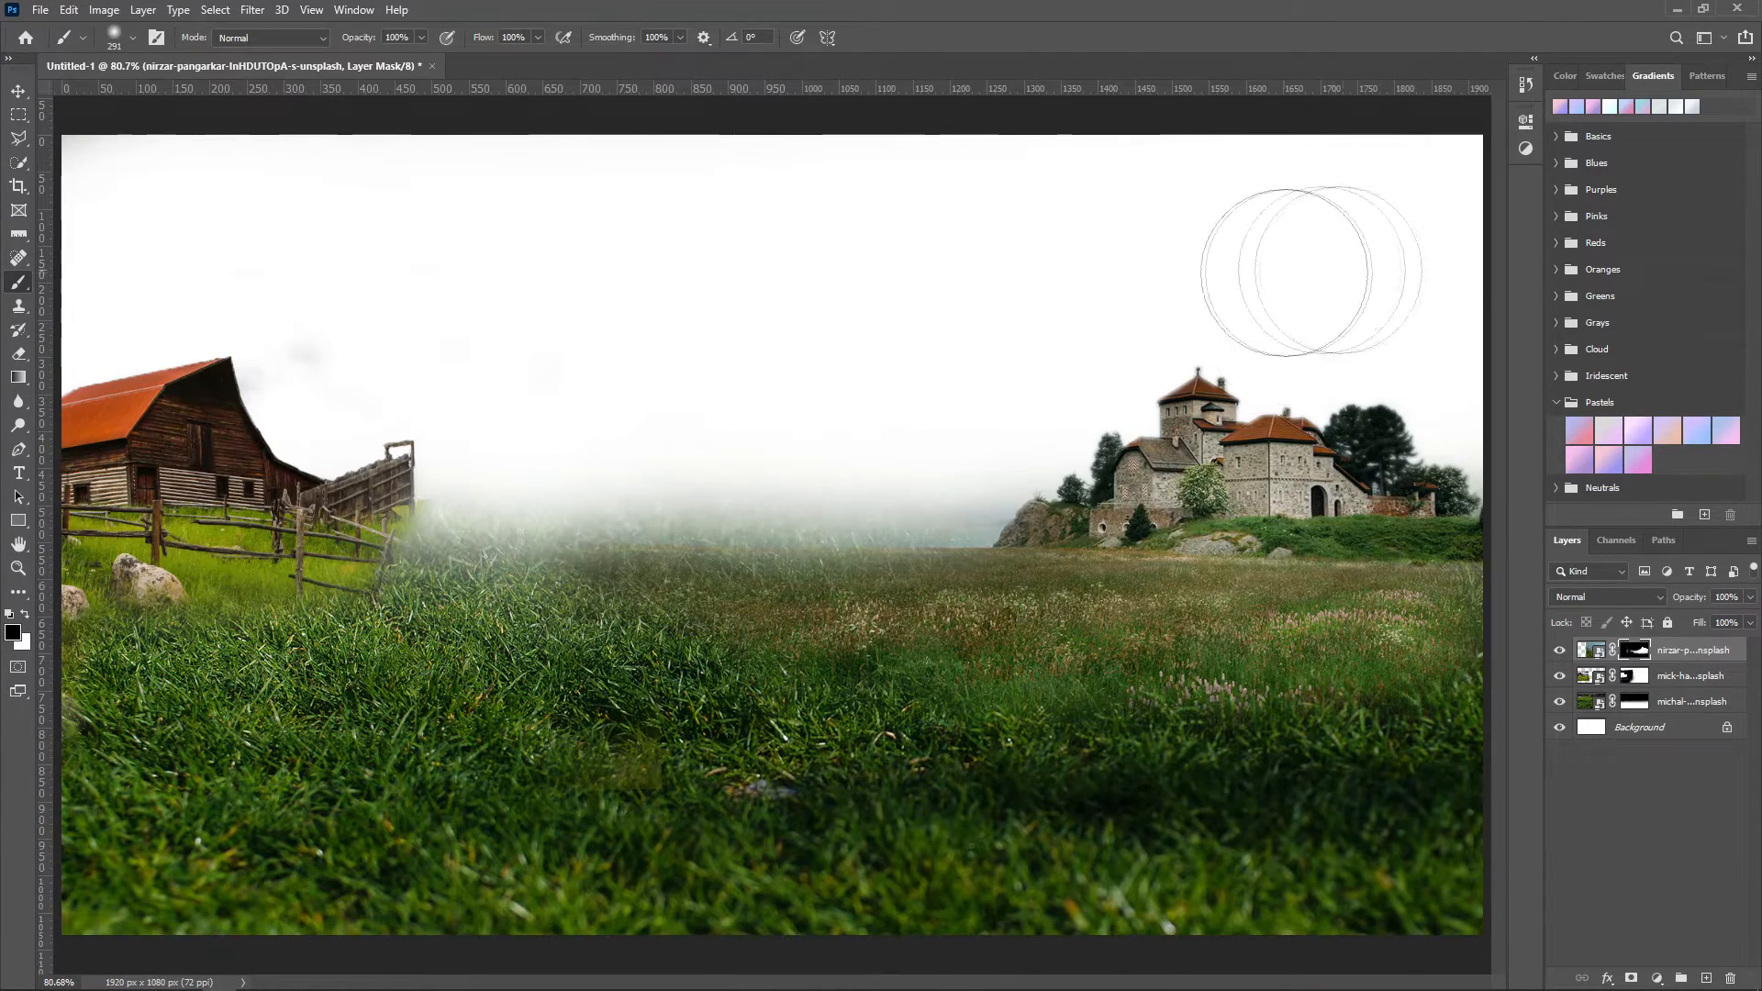
Step: Place the satellite dish photo, scale it, and position it between the barn and the castle
click(559, 977)
drag(1392, 376, 808, 539)
drag(1036, 934, 1130, 968)
drag(1049, 809, 979, 635)
key(Return)
Step: Select the dishes and refine the selection with Smooth 8, Feather 0.7 px and Shift Edge +14%
key(b)
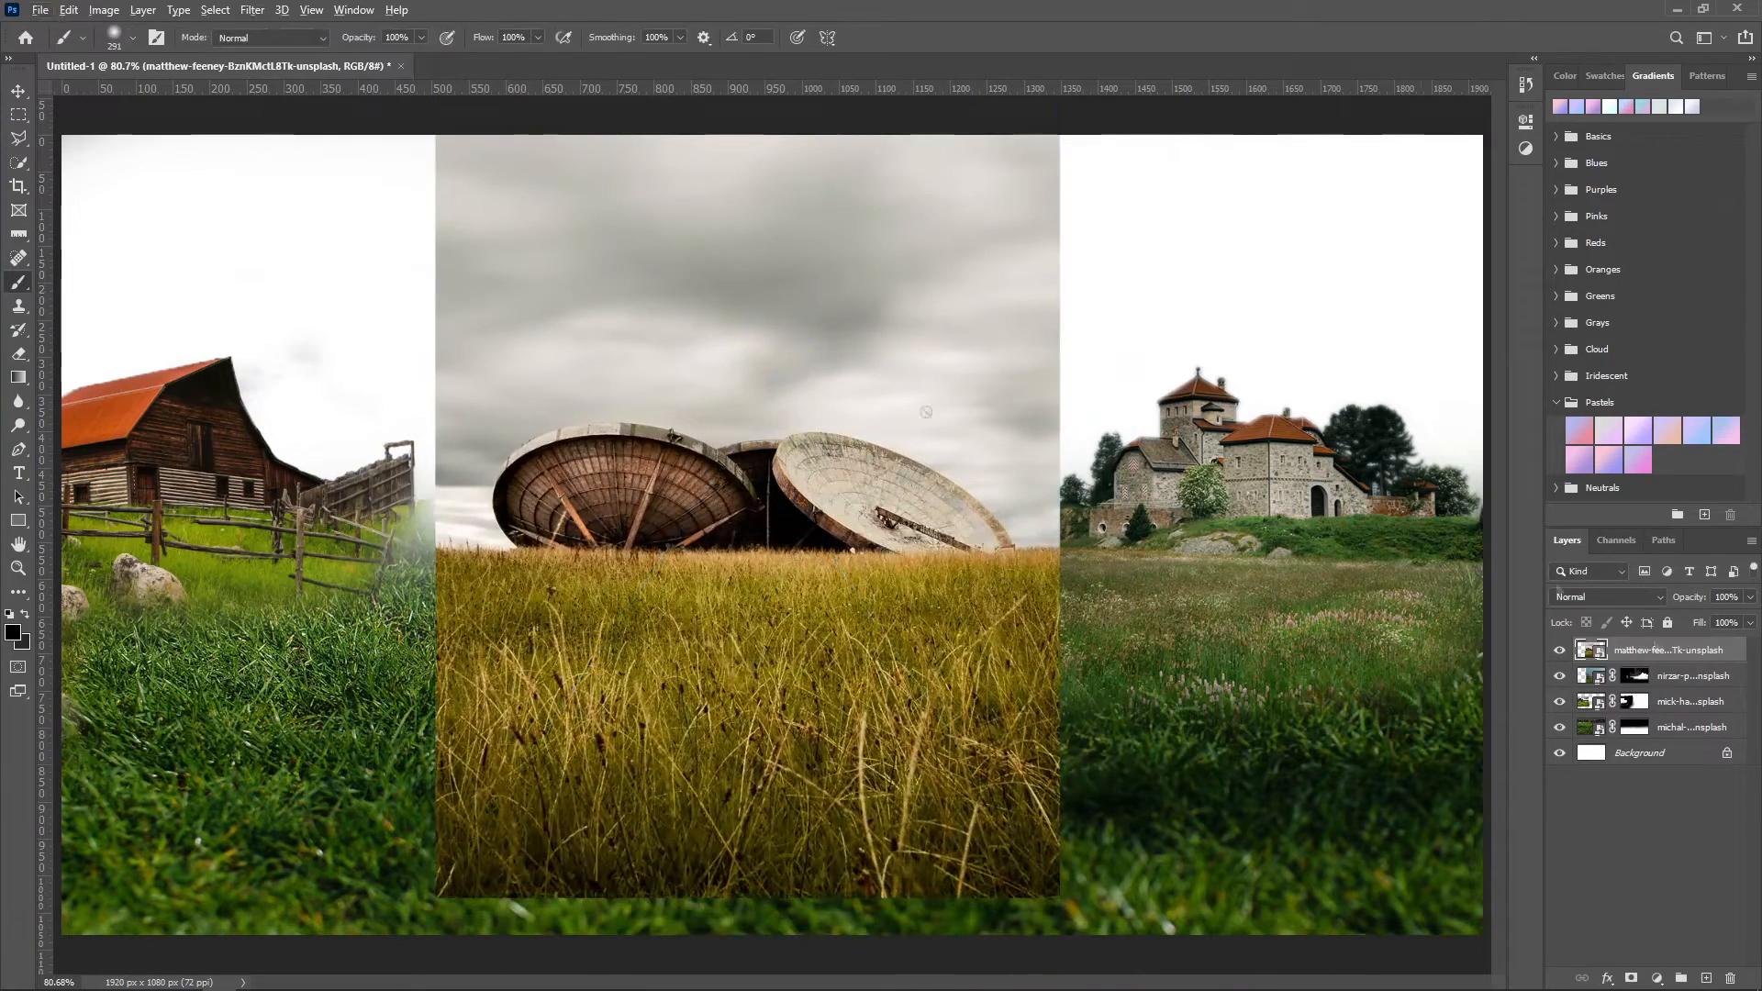
key(w)
drag(560, 495, 642, 455)
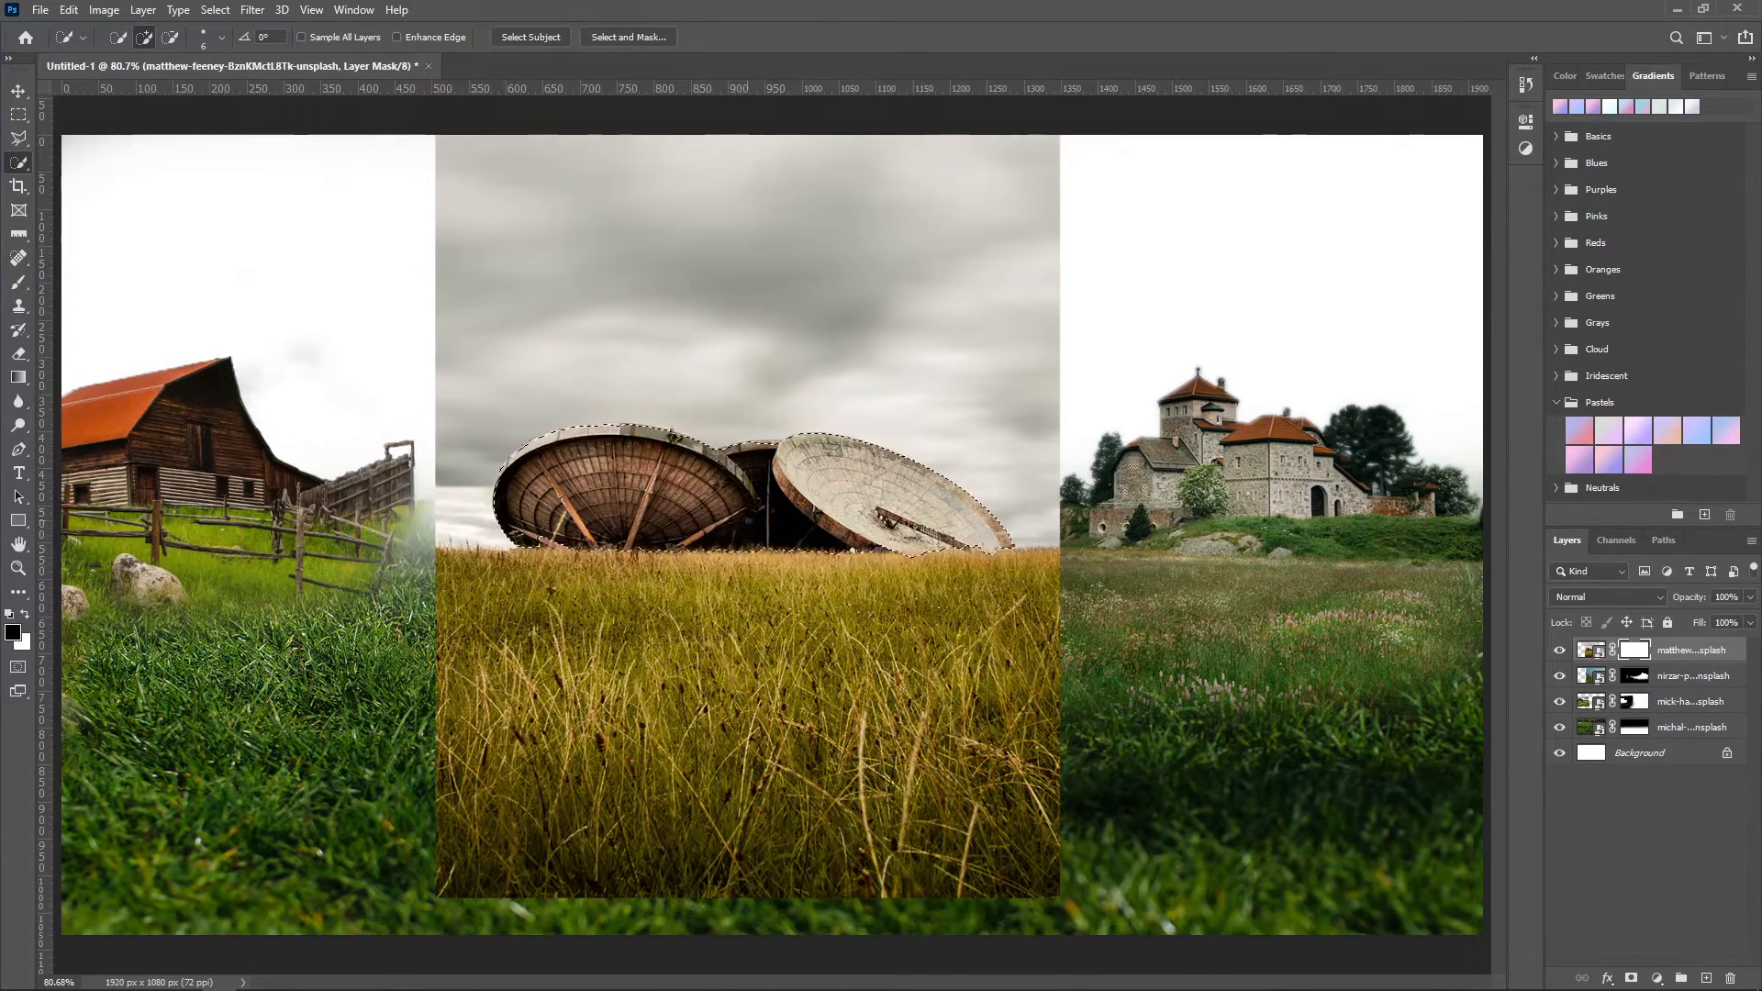
click(629, 37)
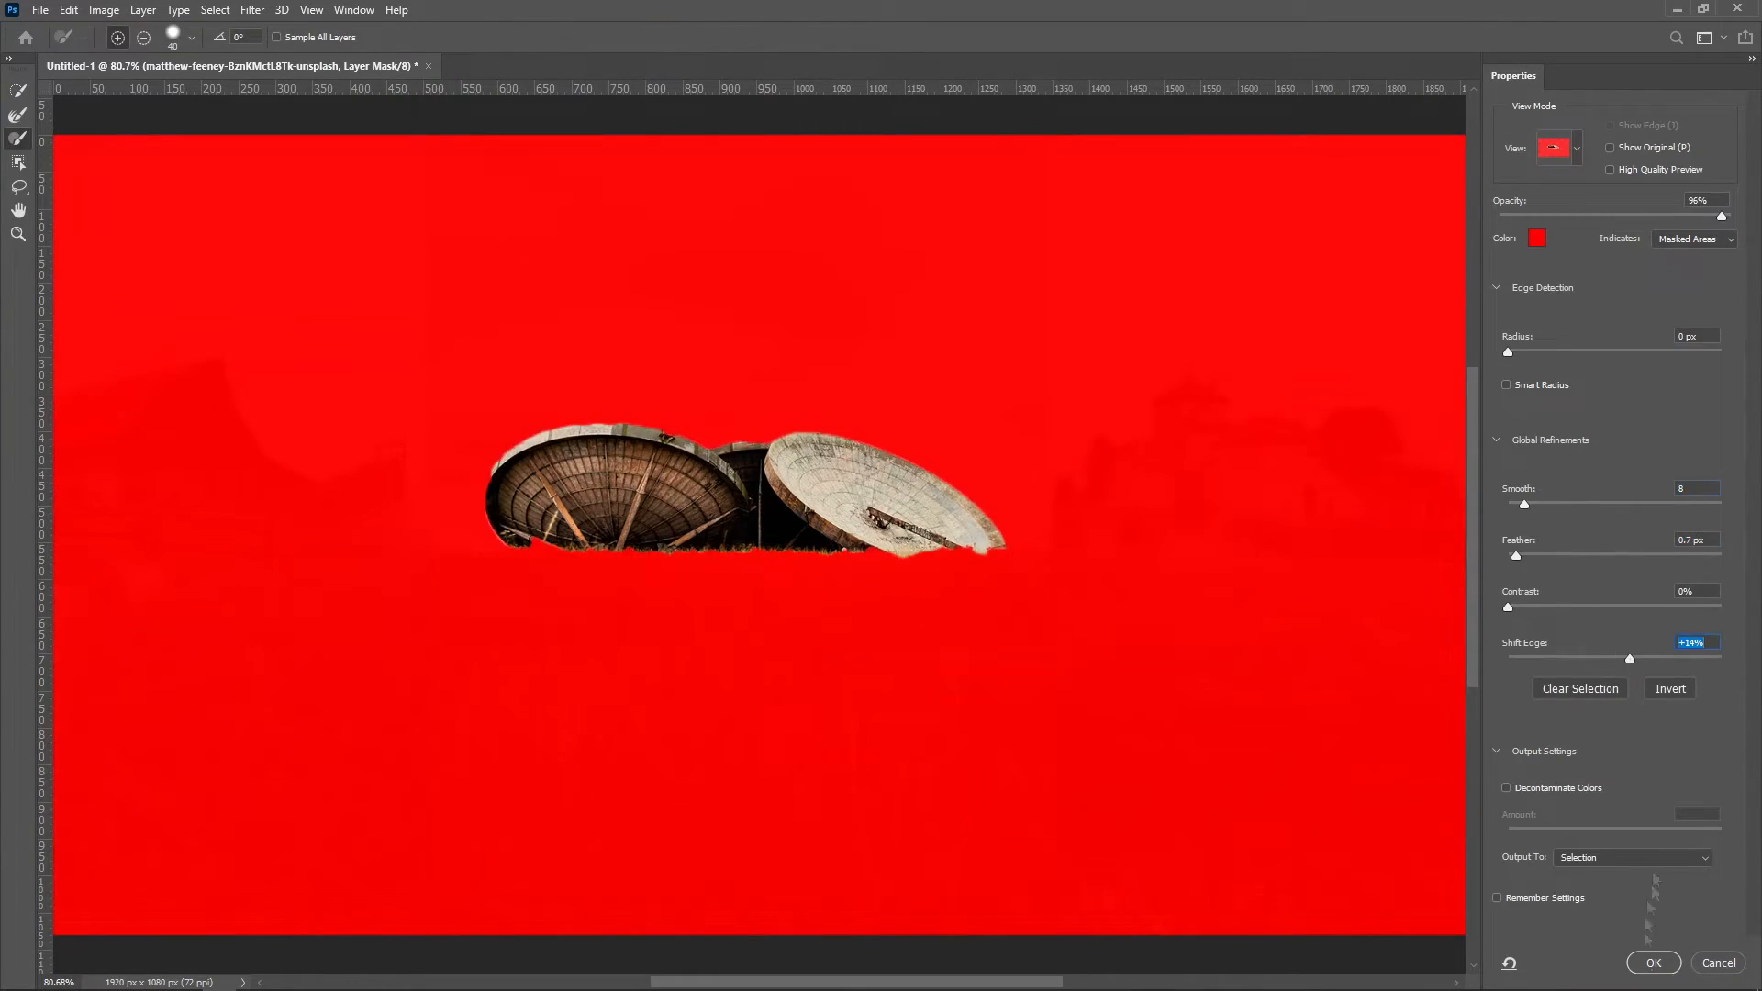
click(1653, 963)
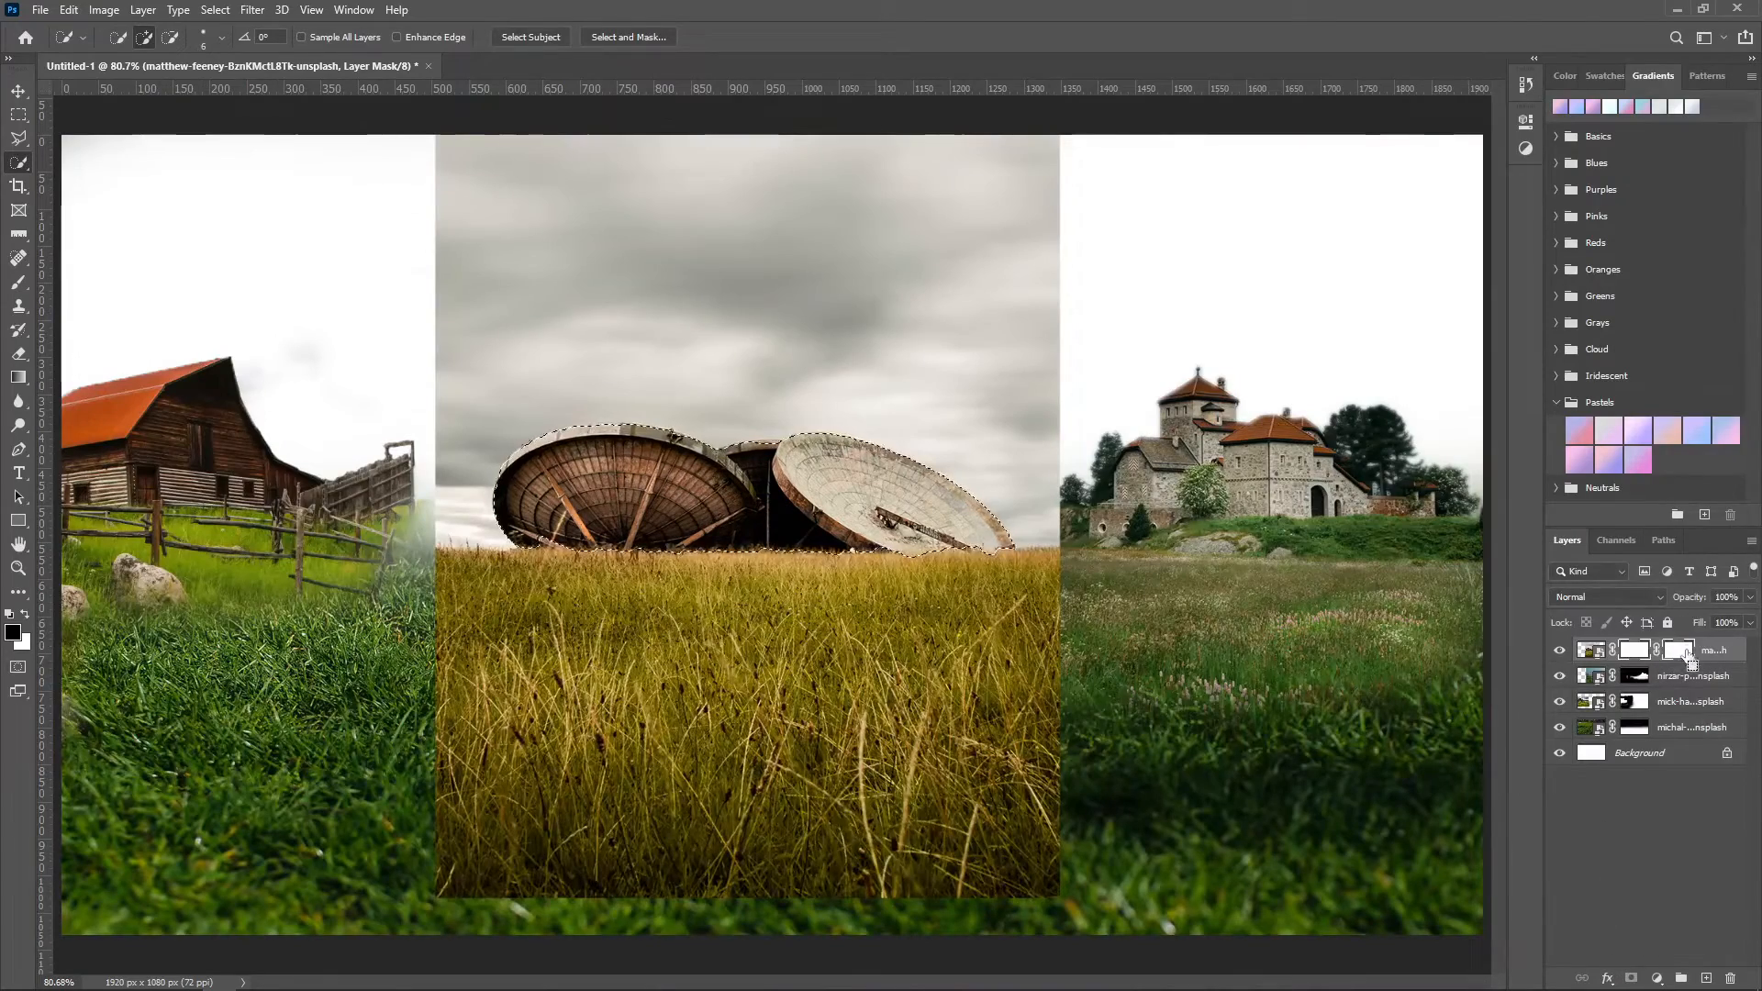
Step: Invert the dish selection, paint the surrounding sky out of the dish layer's mask, and deselect
right_click(642, 309)
click(684, 339)
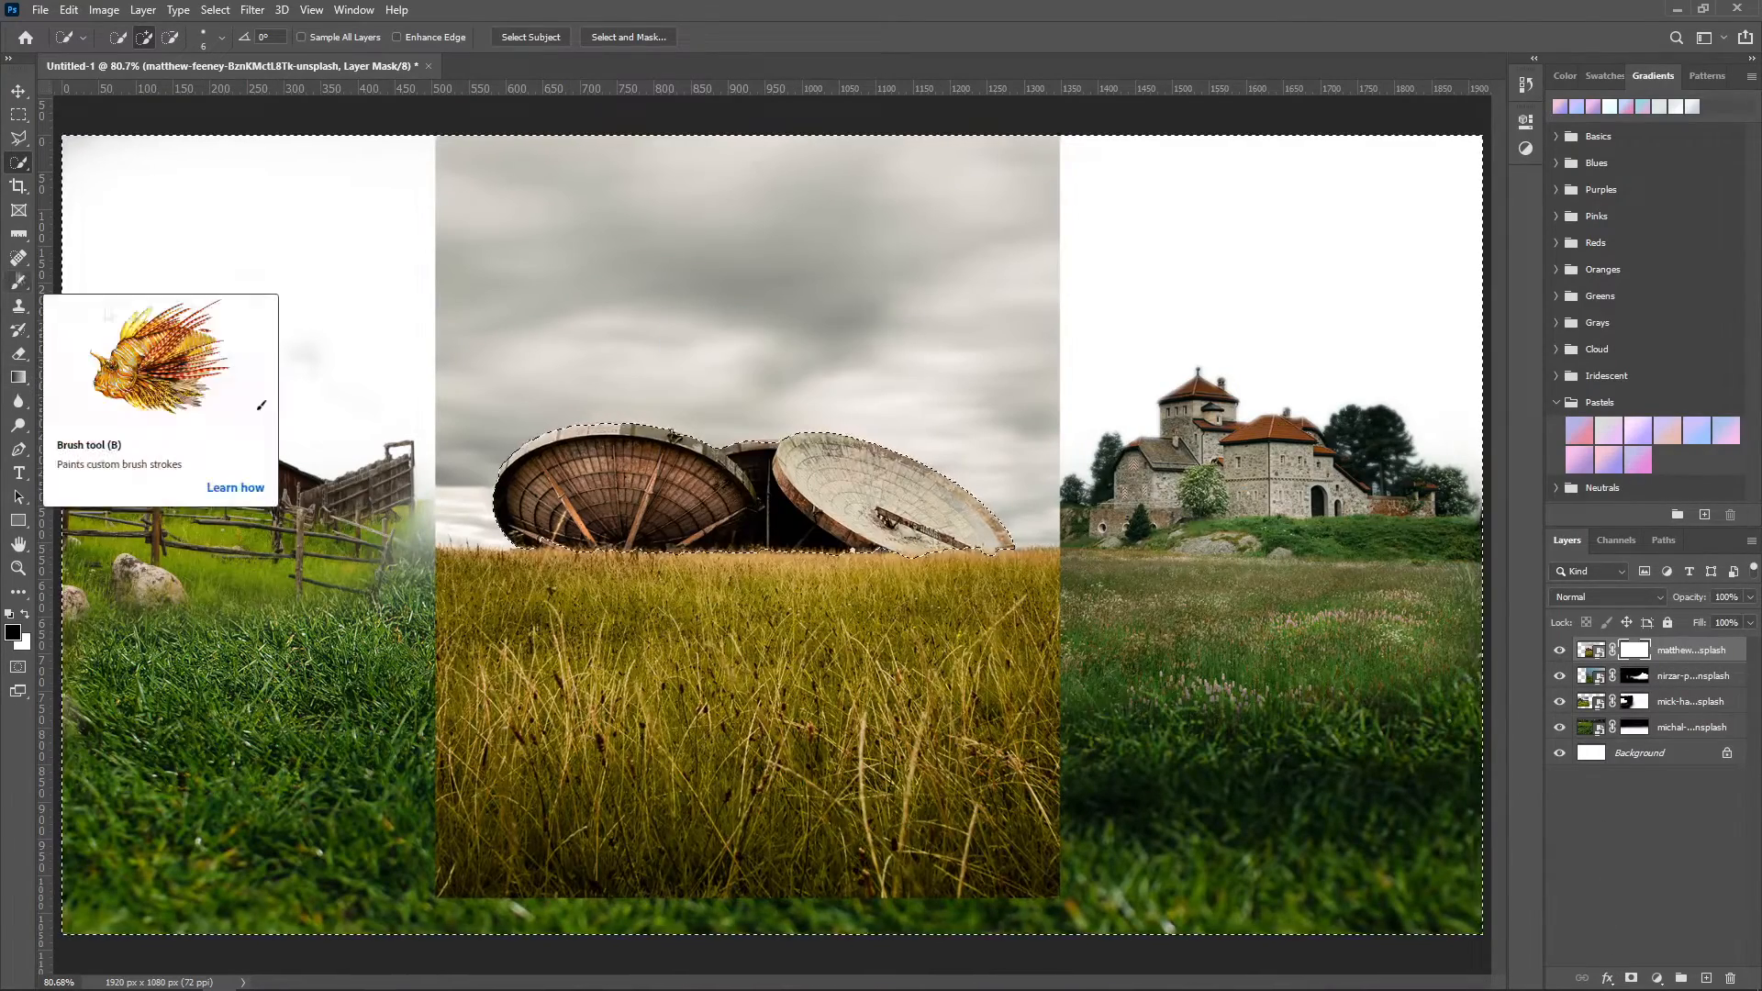
click(19, 282)
drag(507, 395, 568, 403)
right_click(531, 327)
drag(688, 374, 723, 373)
mouse_move(587, 275)
mouse_down()
mouse_move(728, 275)
mouse_move(574, 354)
mouse_up()
key(w)
right_click(634, 333)
click(674, 344)
Step: Blend the golden grass along the base of the dishes on the layer mask with a 149 px brush
key(b)
right_click(510, 690)
drag(701, 735, 668, 735)
click(562, 569)
drag(550, 569, 1076, 555)
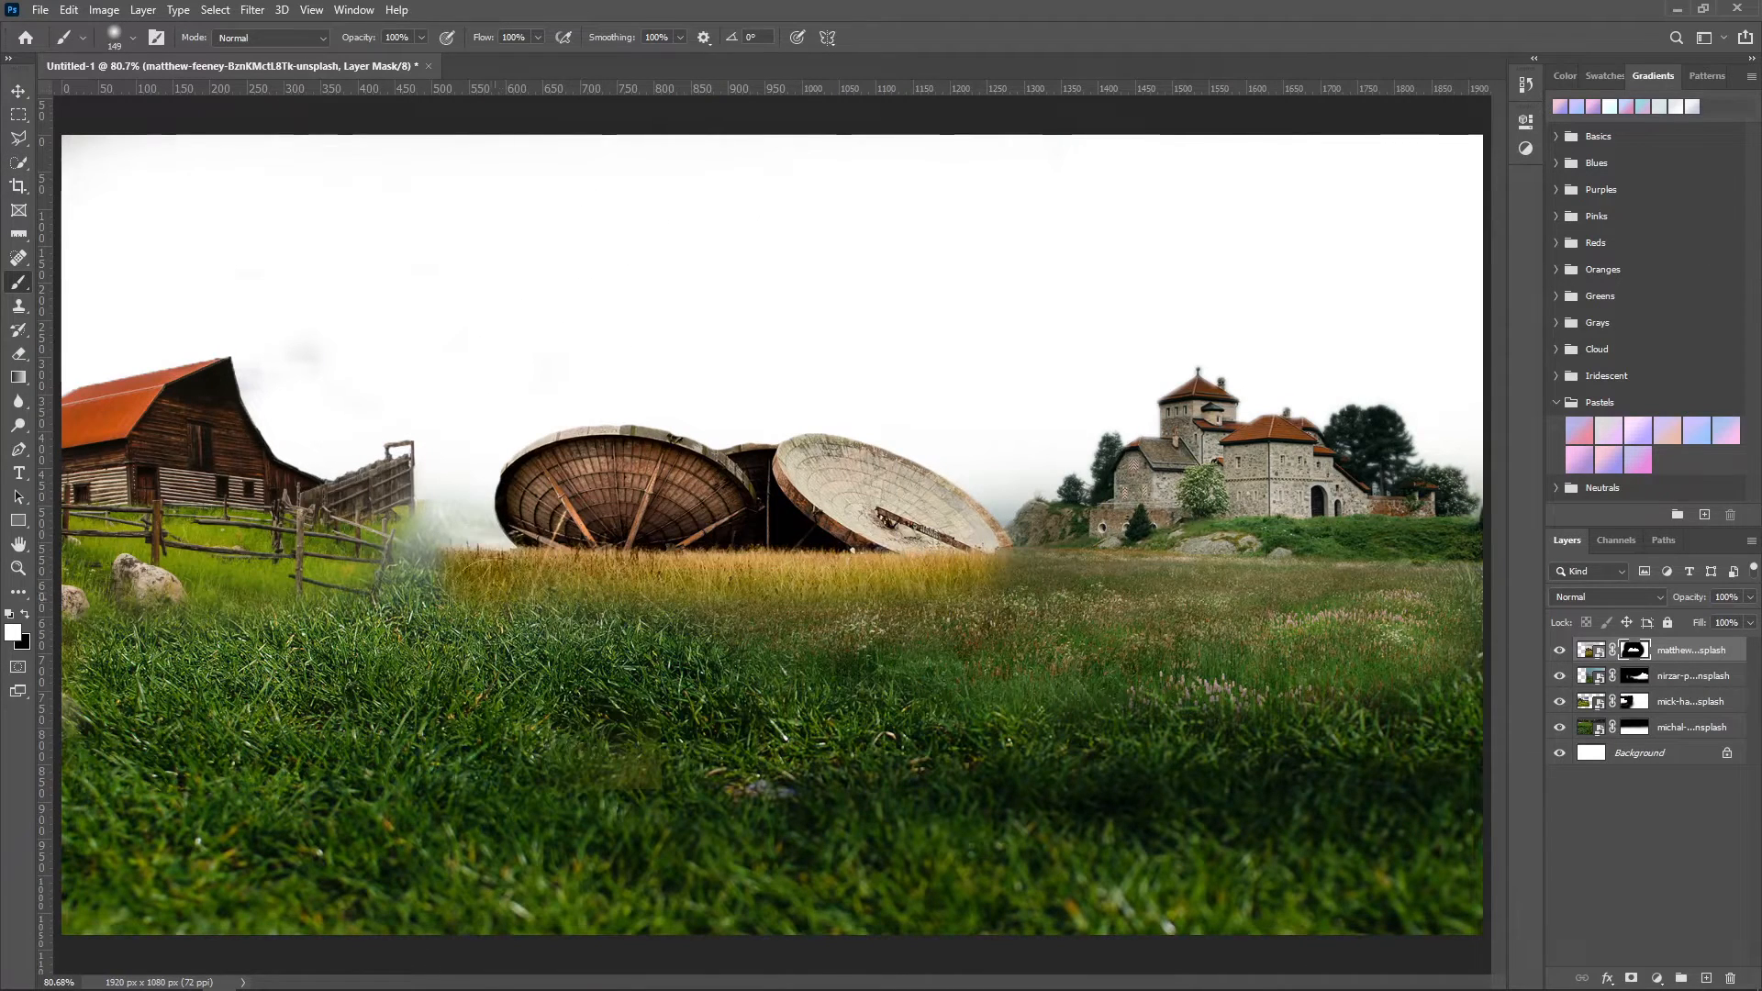
Step: Clean the dishes' upper rims on the mask with a 13 px black brush at 39% hardness
scroll(694, 407, up, 6)
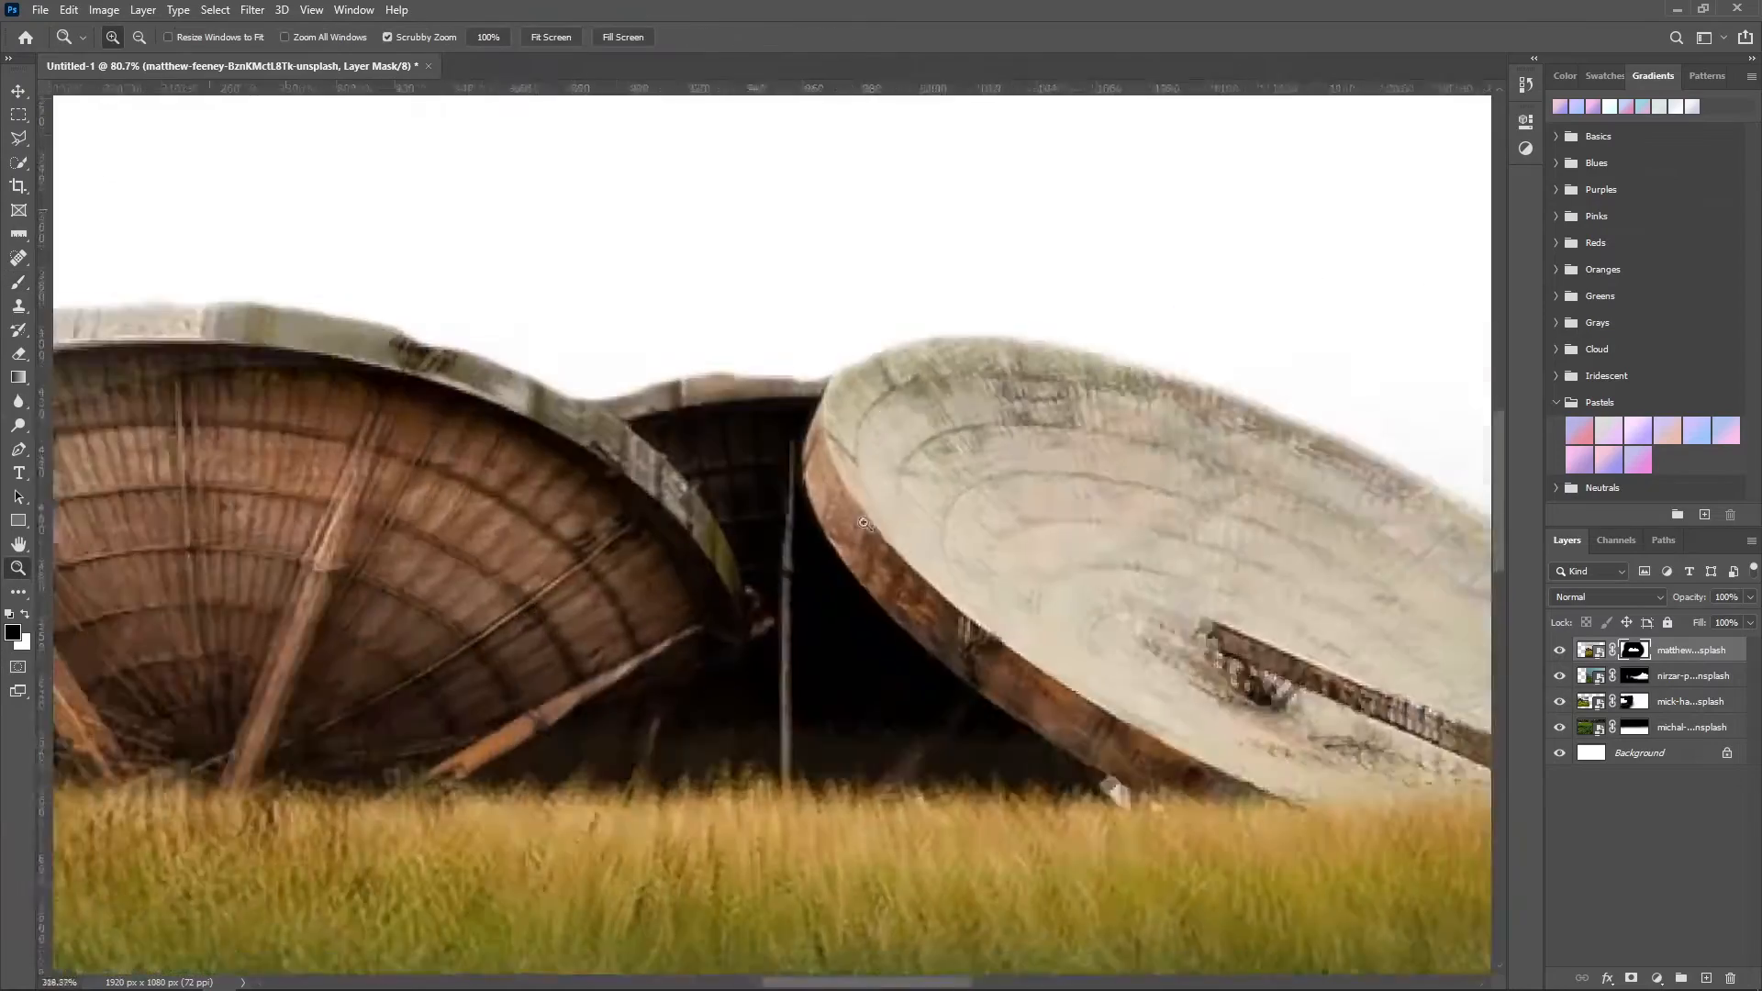
right_click(697, 409)
click(798, 449)
click(633, 468)
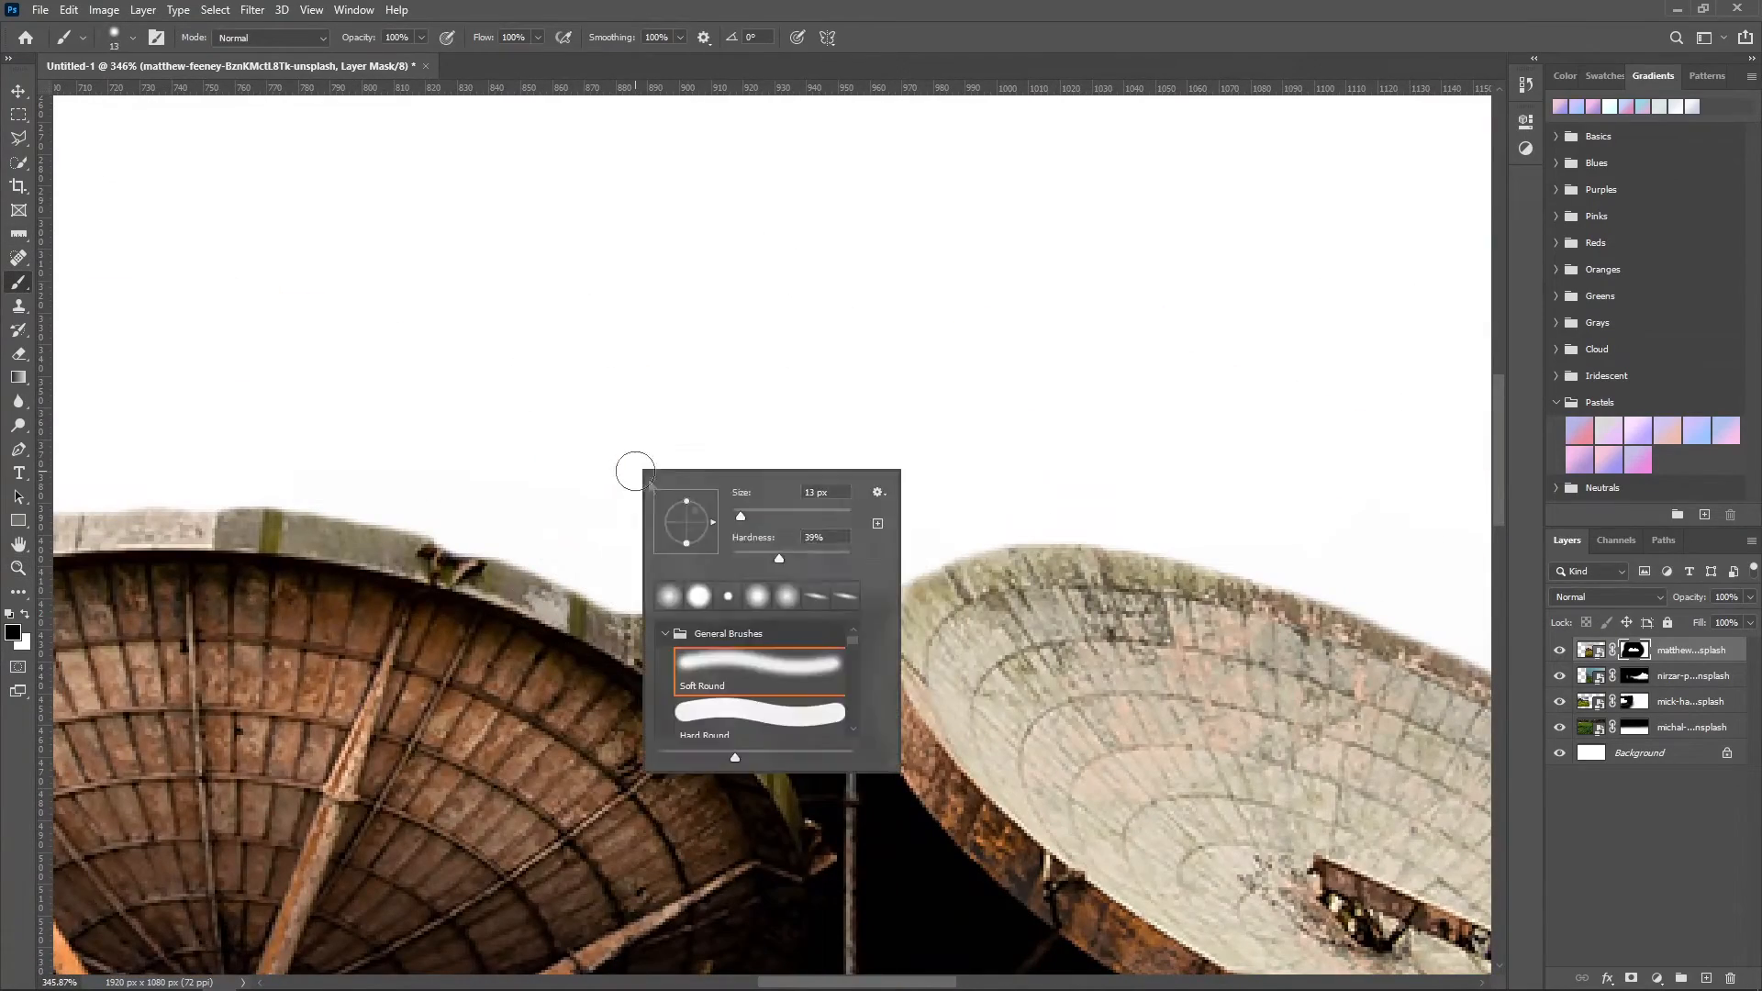
drag(552, 596, 786, 500)
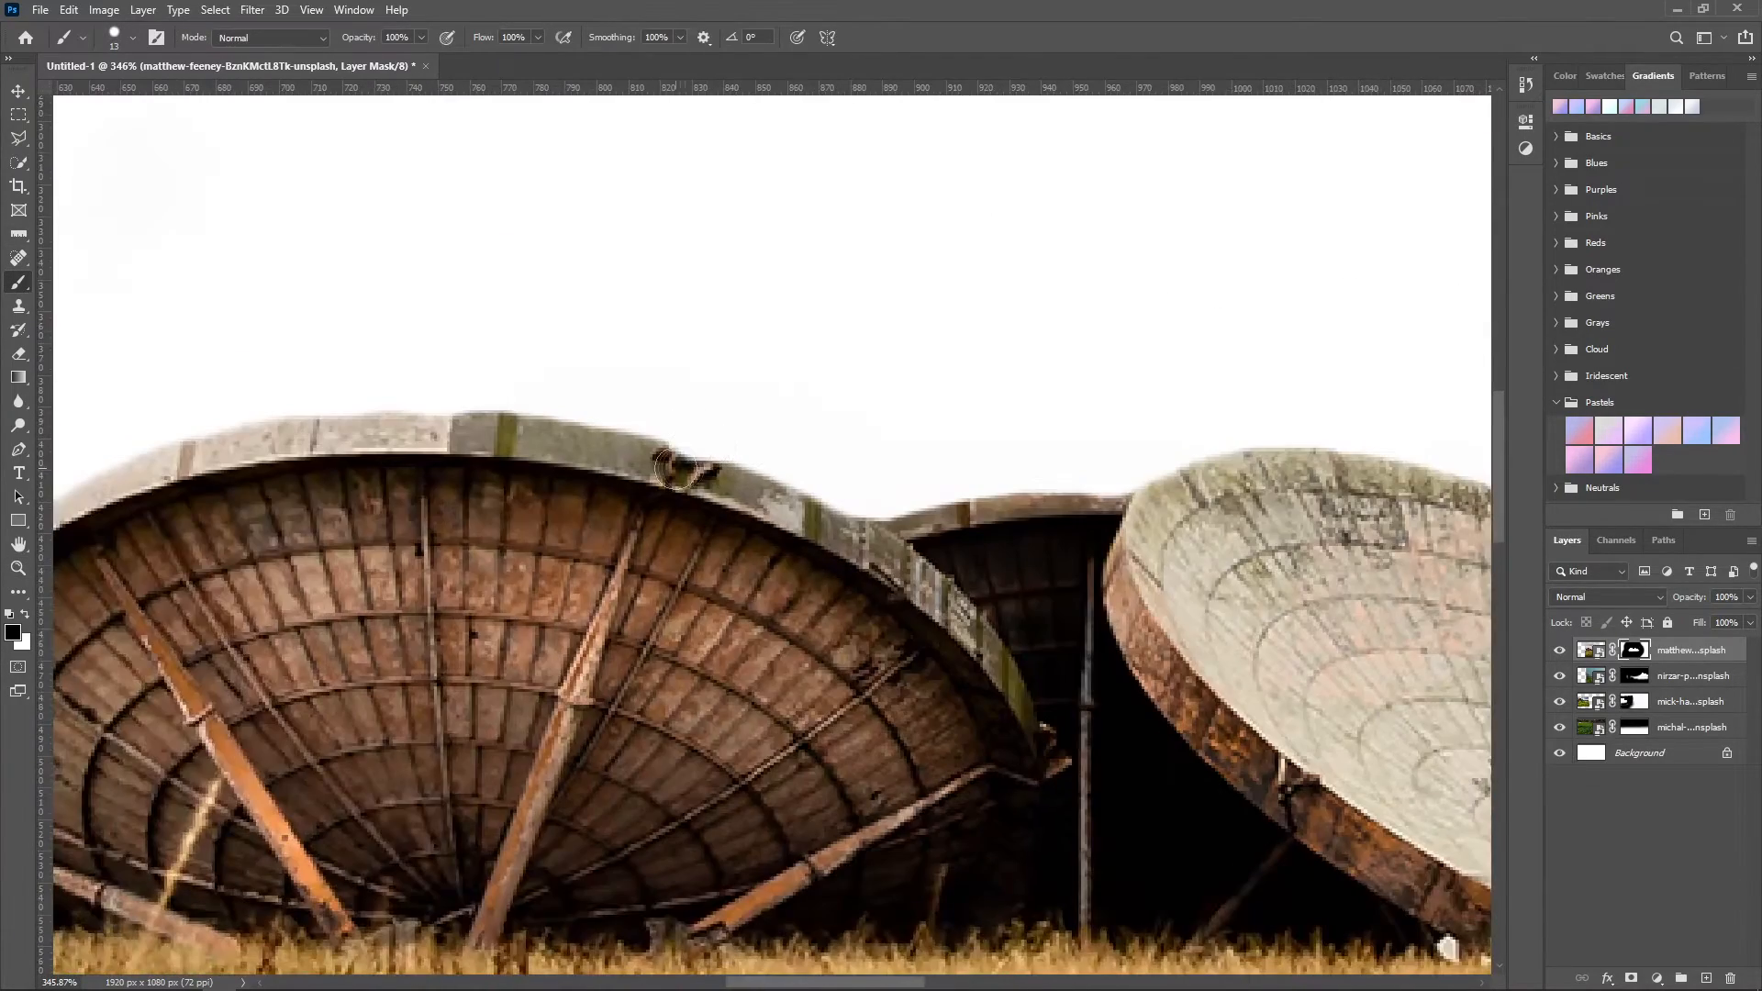
Step: Paint white on the mask along the left dish's rim to restore its edge
key(x)
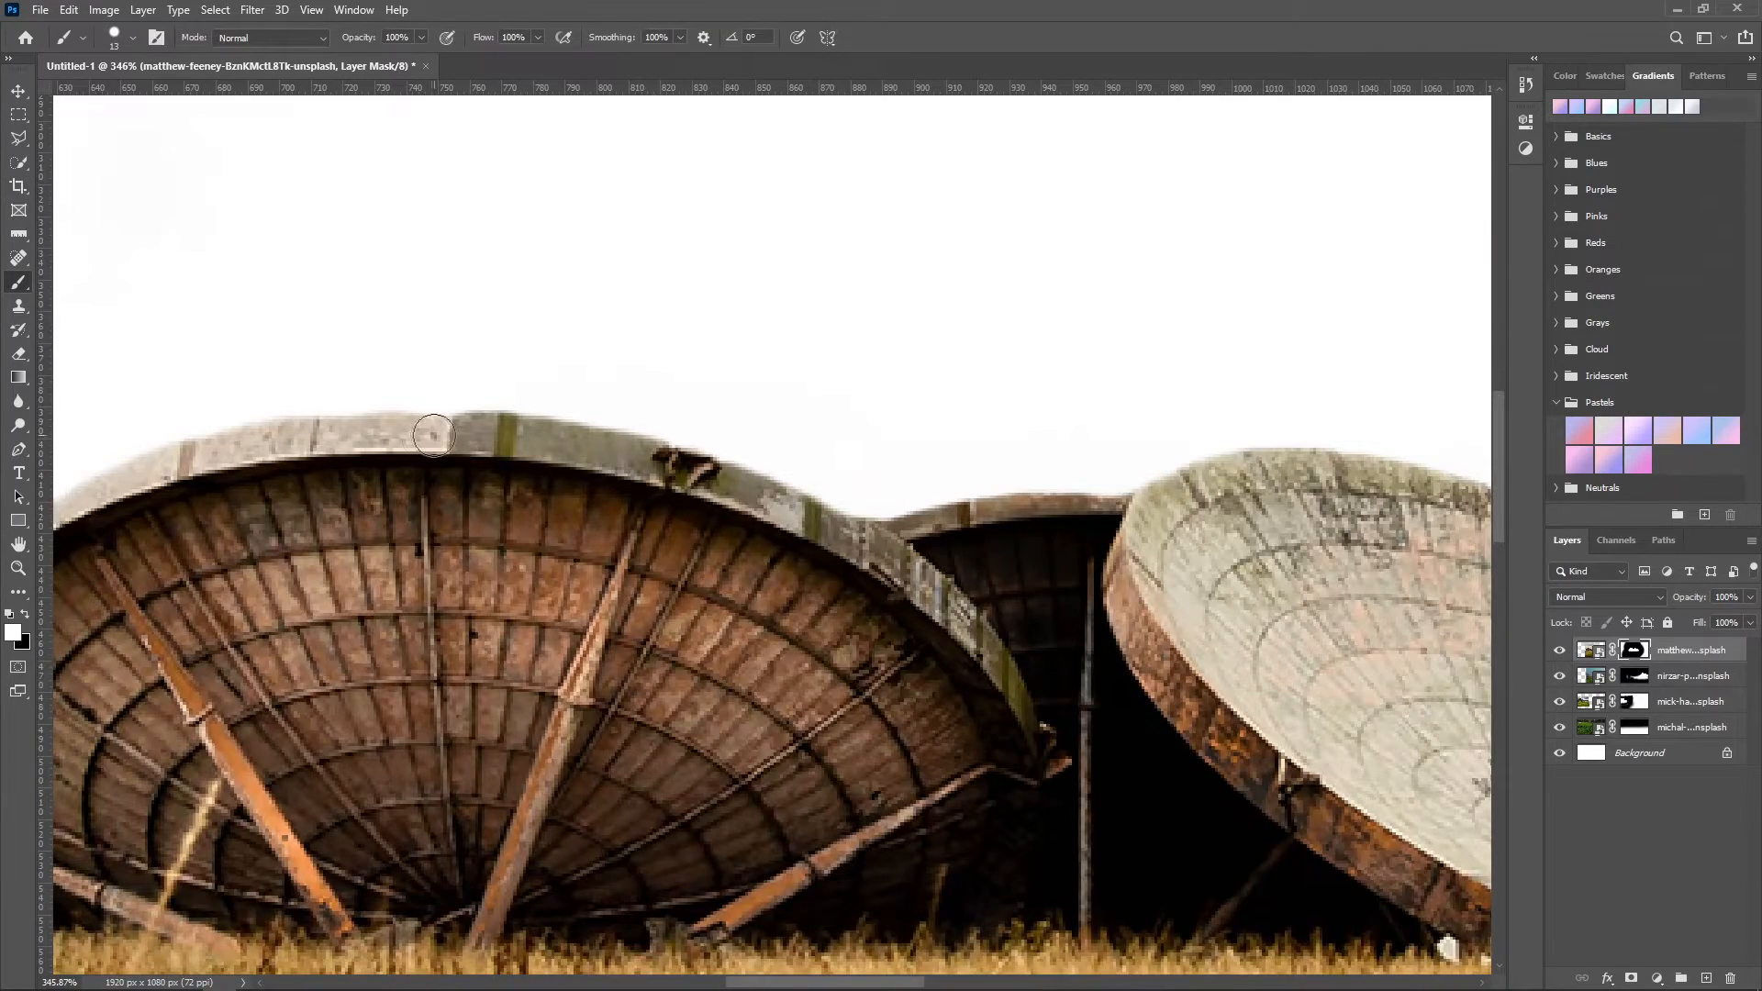
drag(173, 521, 559, 437)
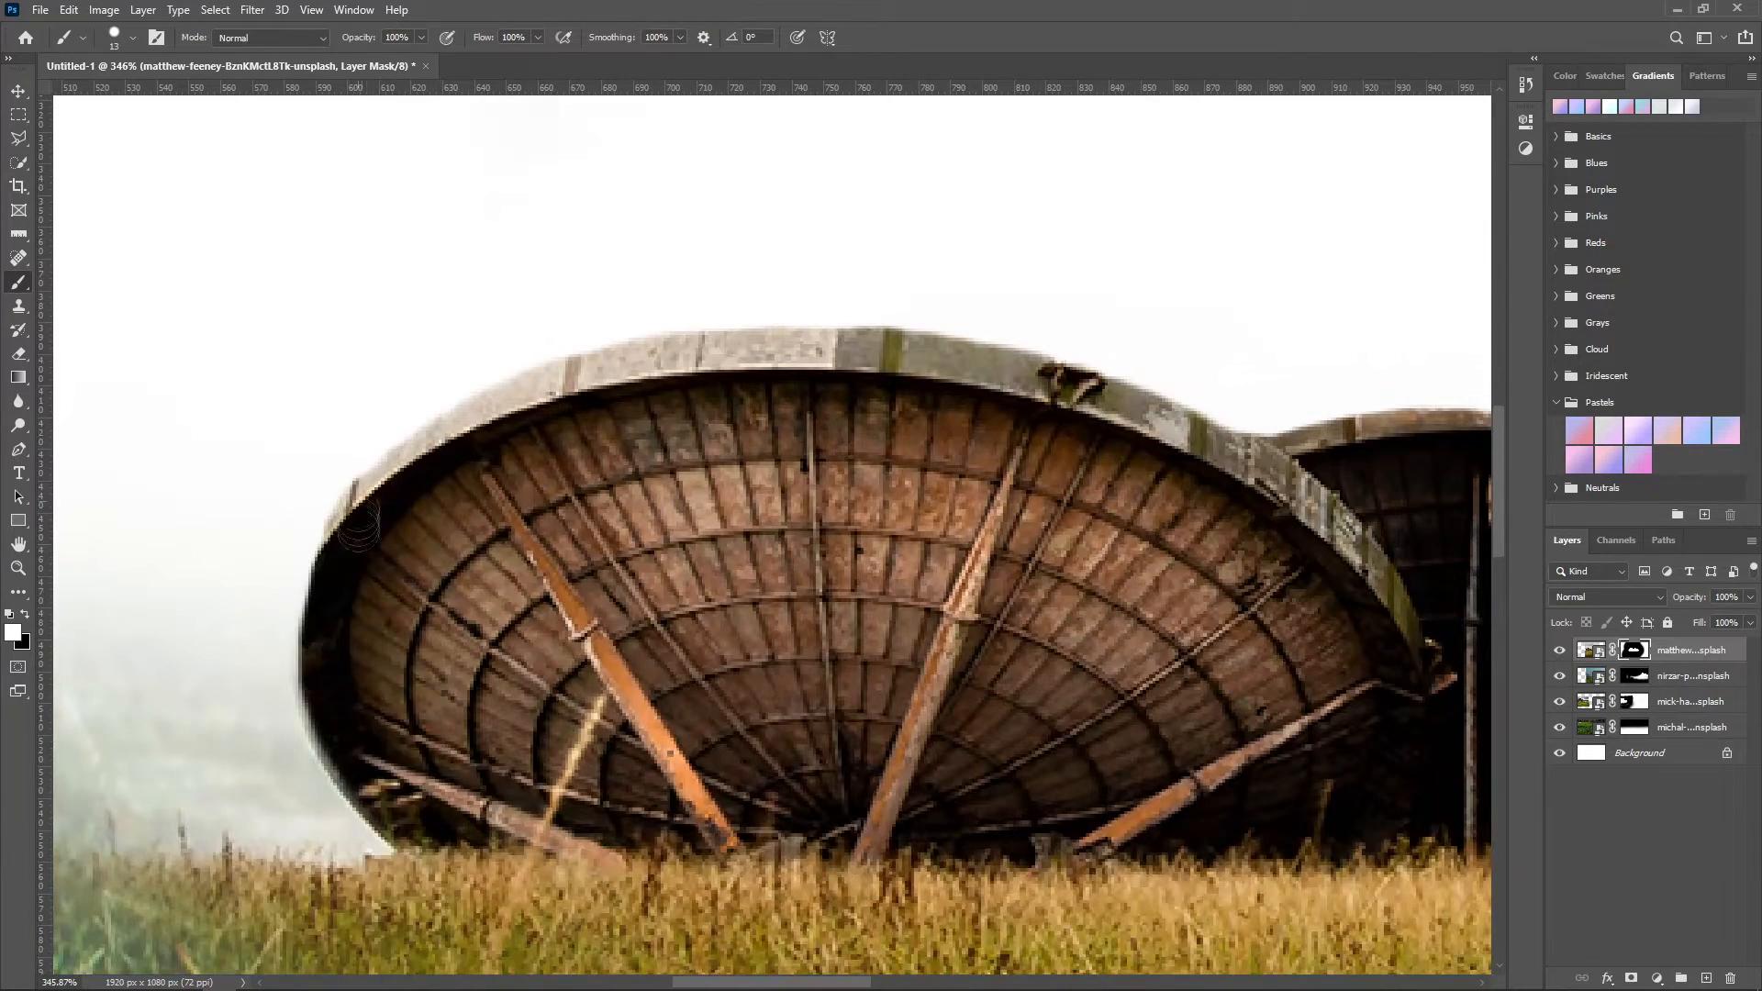
key(z)
key(ctrl+0)
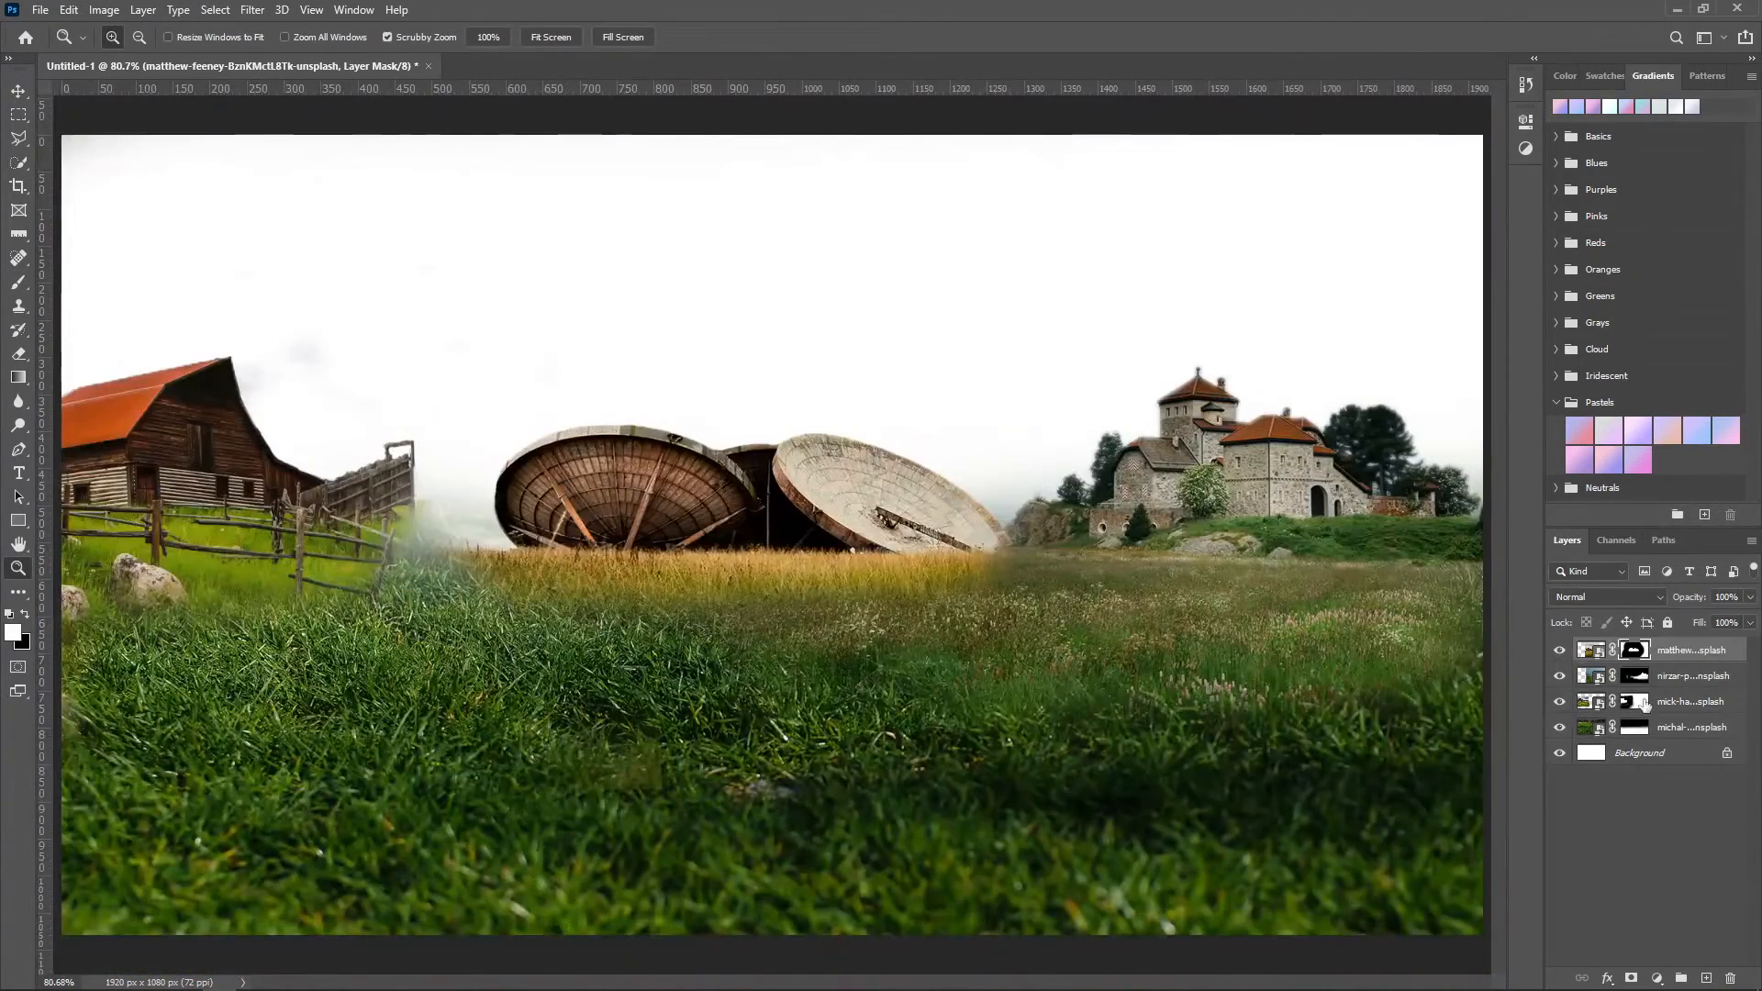
Step: Reveal more of the fence and grass beside the barn by painting its mask white with a 224 px brush
click(1635, 702)
click(20, 285)
right_click(392, 554)
click(452, 684)
drag(307, 601, 391, 570)
drag(391, 571, 415, 556)
drag(331, 633, 3, 574)
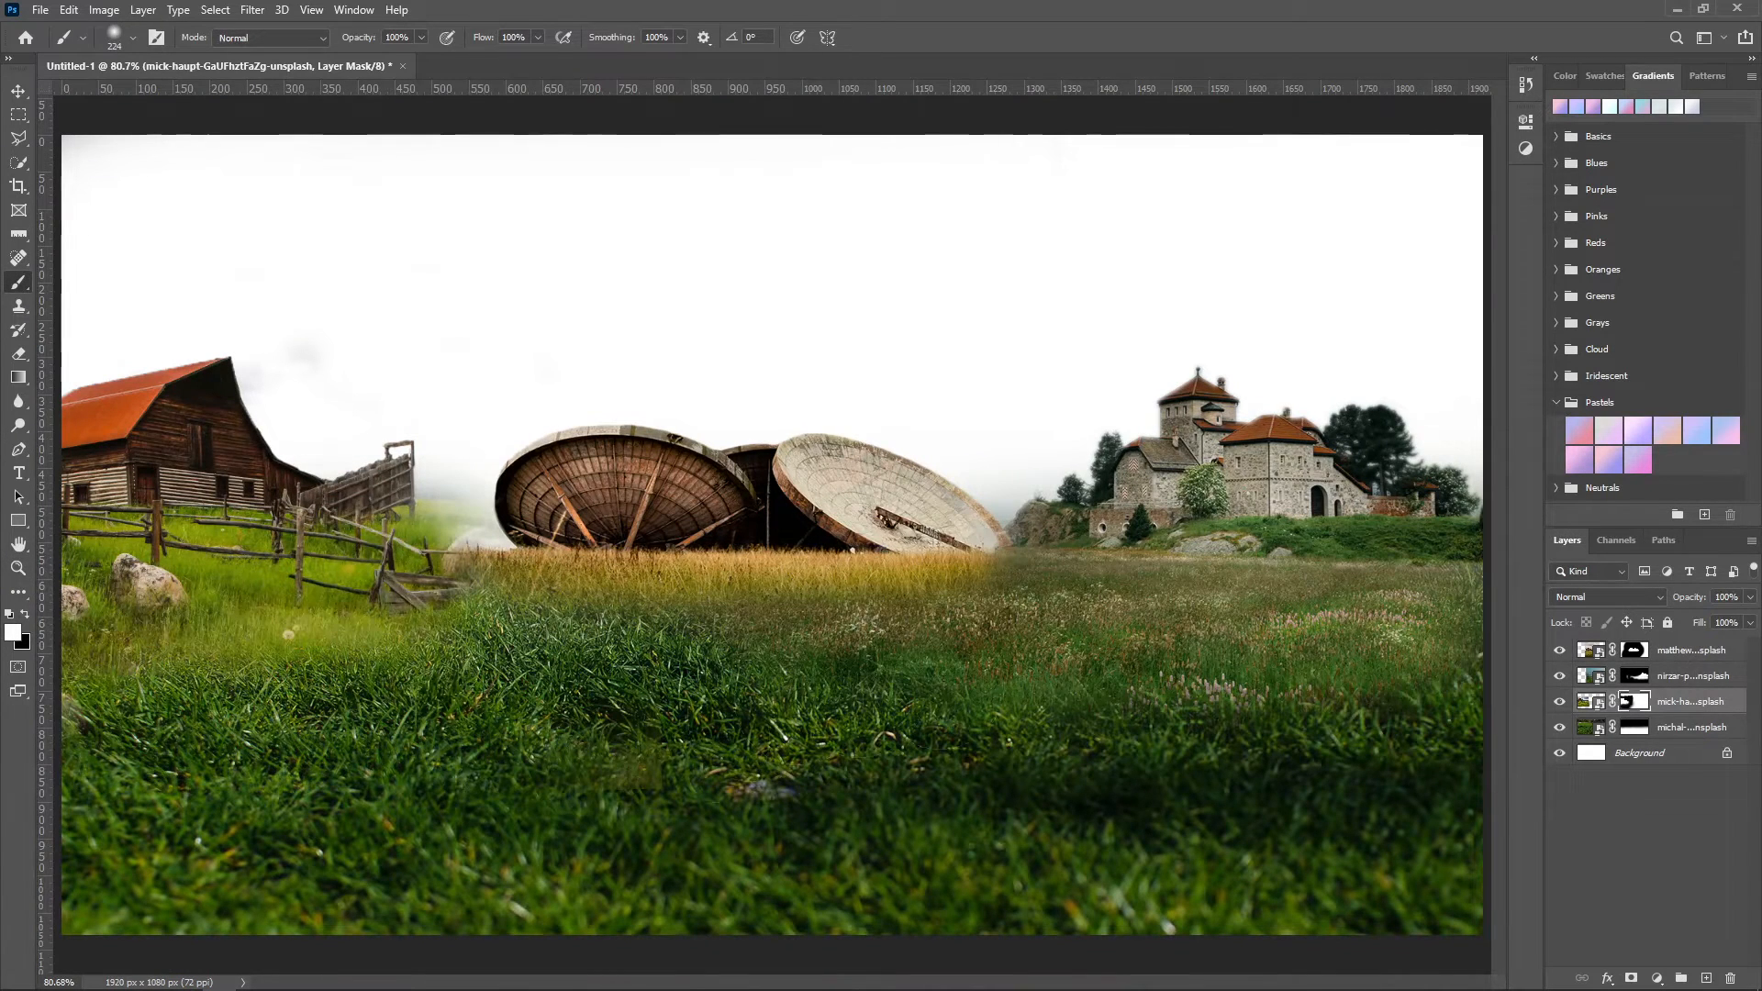
Step: Place the forest fire photo above the barn layer, raise it, and scale it to span the canvas width
click(558, 973)
click(1047, 381)
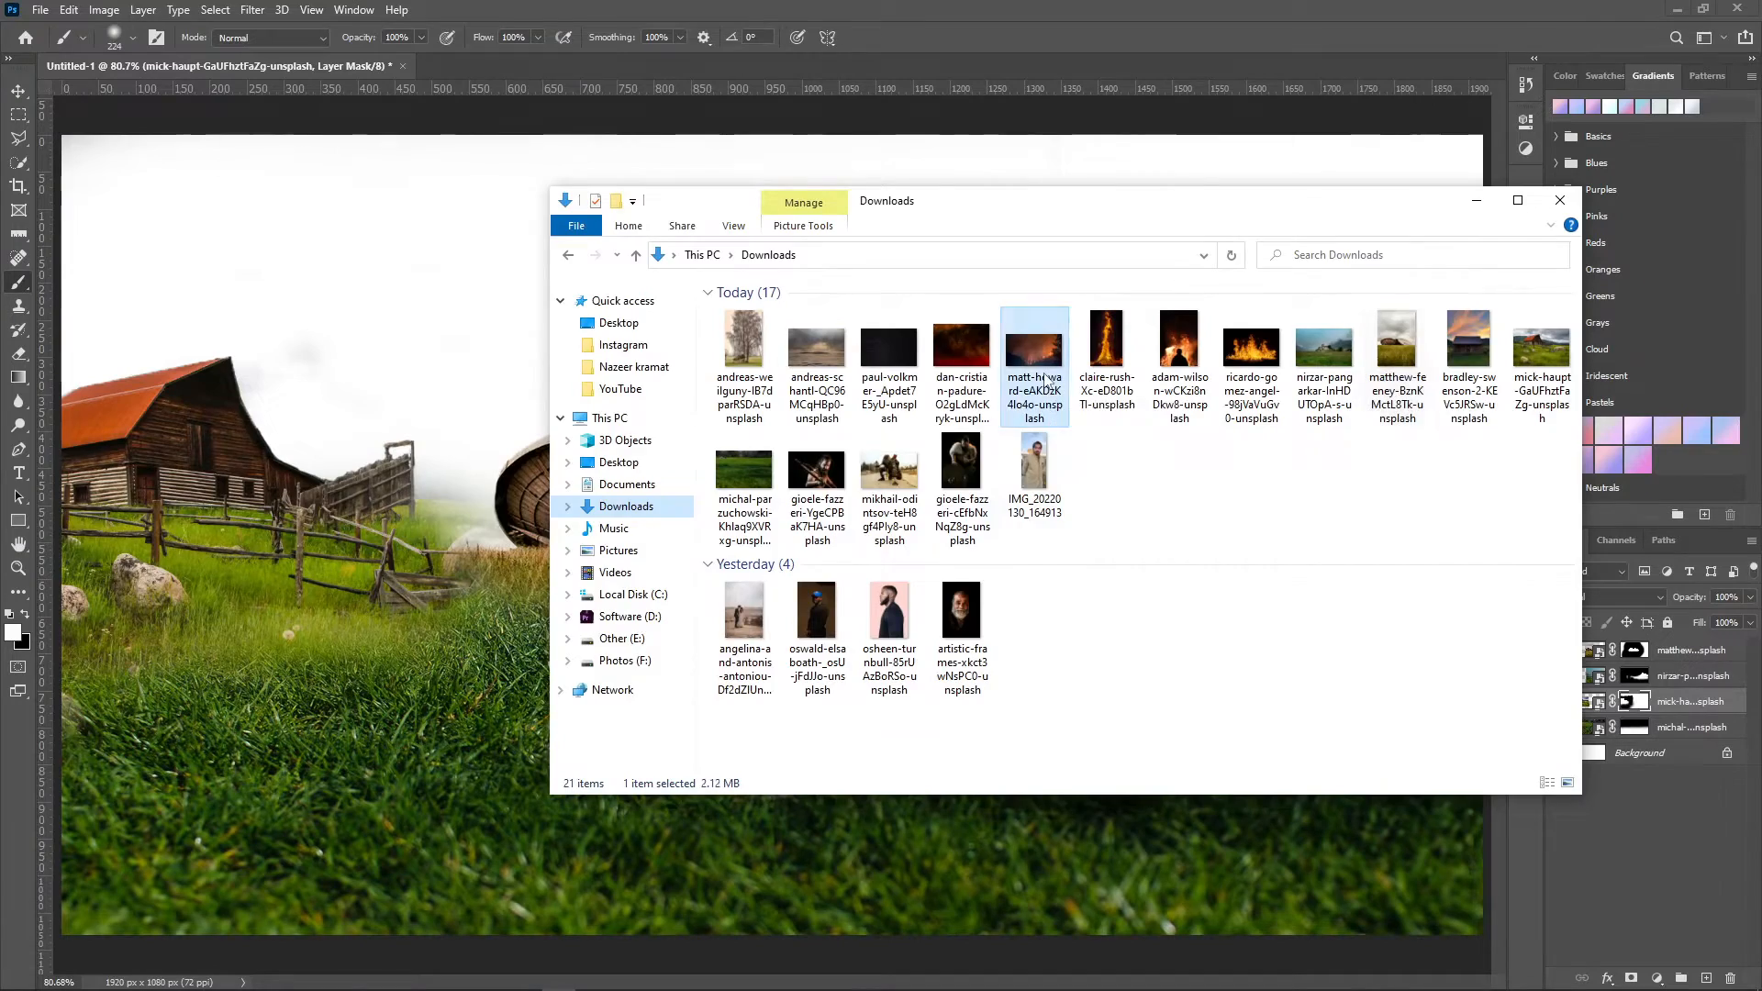
drag(1047, 381, 440, 413)
drag(741, 443, 726, 268)
click(878, 38)
key(ctrl+t)
drag(1466, 760, 1581, 825)
click(879, 39)
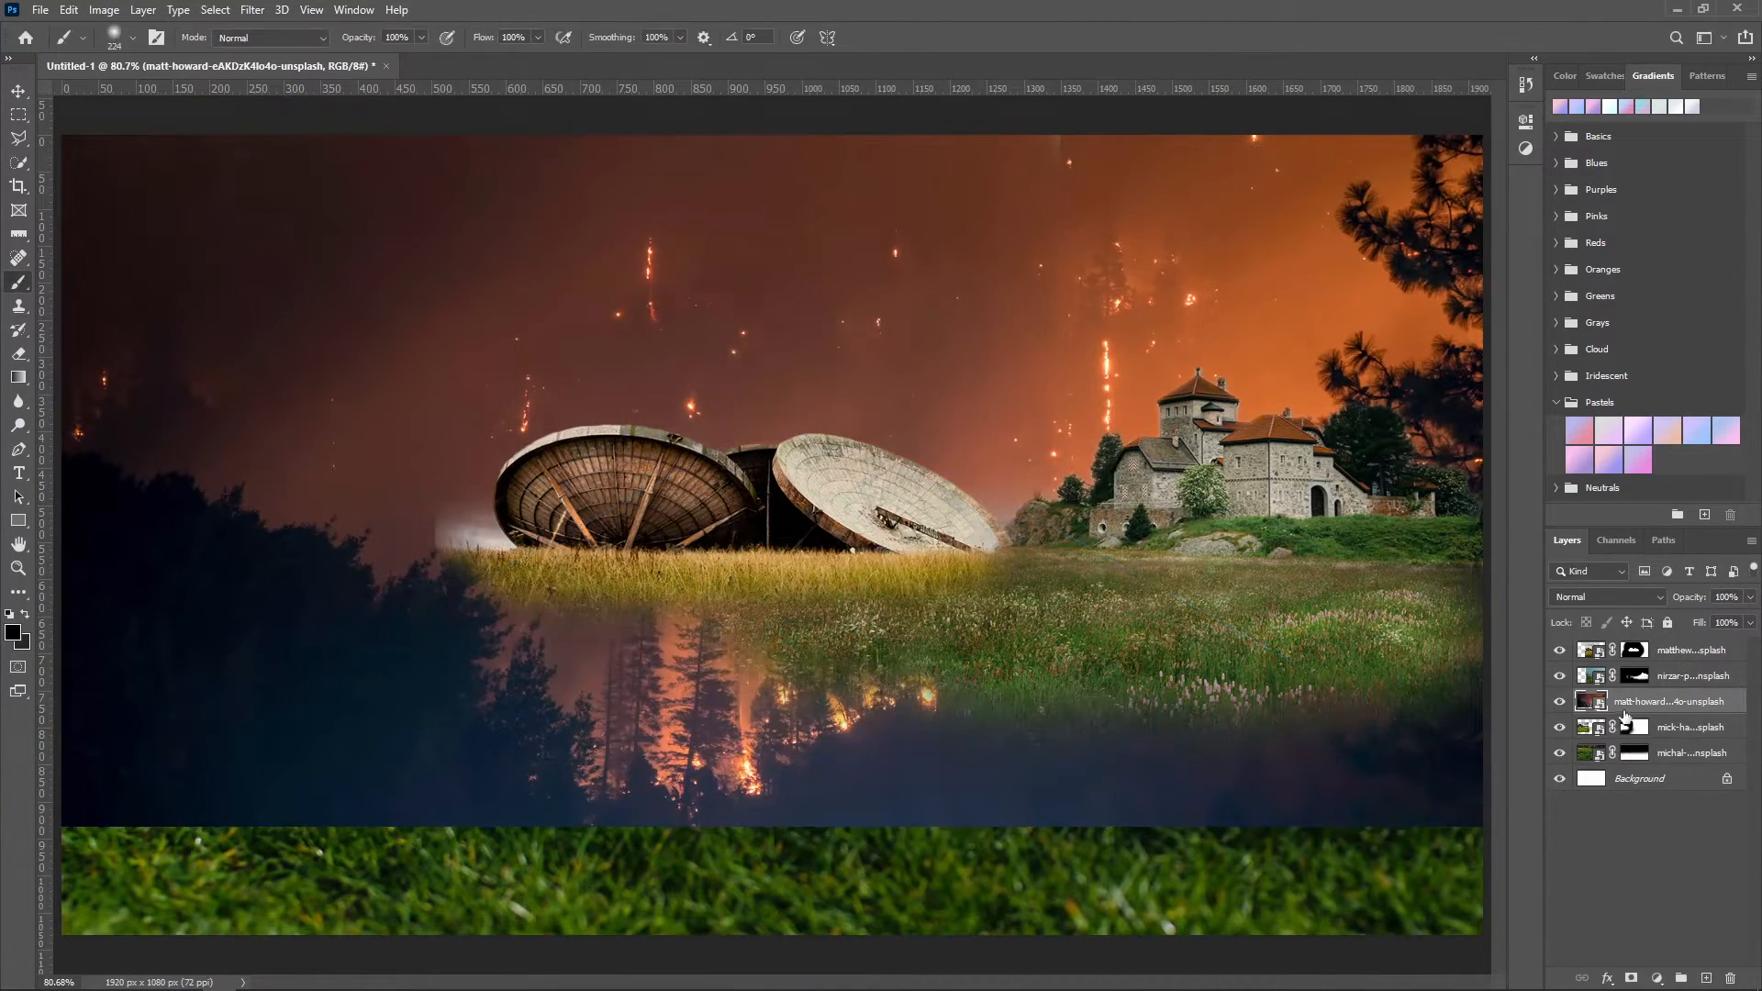
Step: Mask out the fire photo over the grass below the barn, and move its layer beneath the grass layer
key(x)
mouse_move(128, 684)
mouse_down()
mouse_move(306, 688)
mouse_move(110, 551)
mouse_up()
key(ctrl+z)
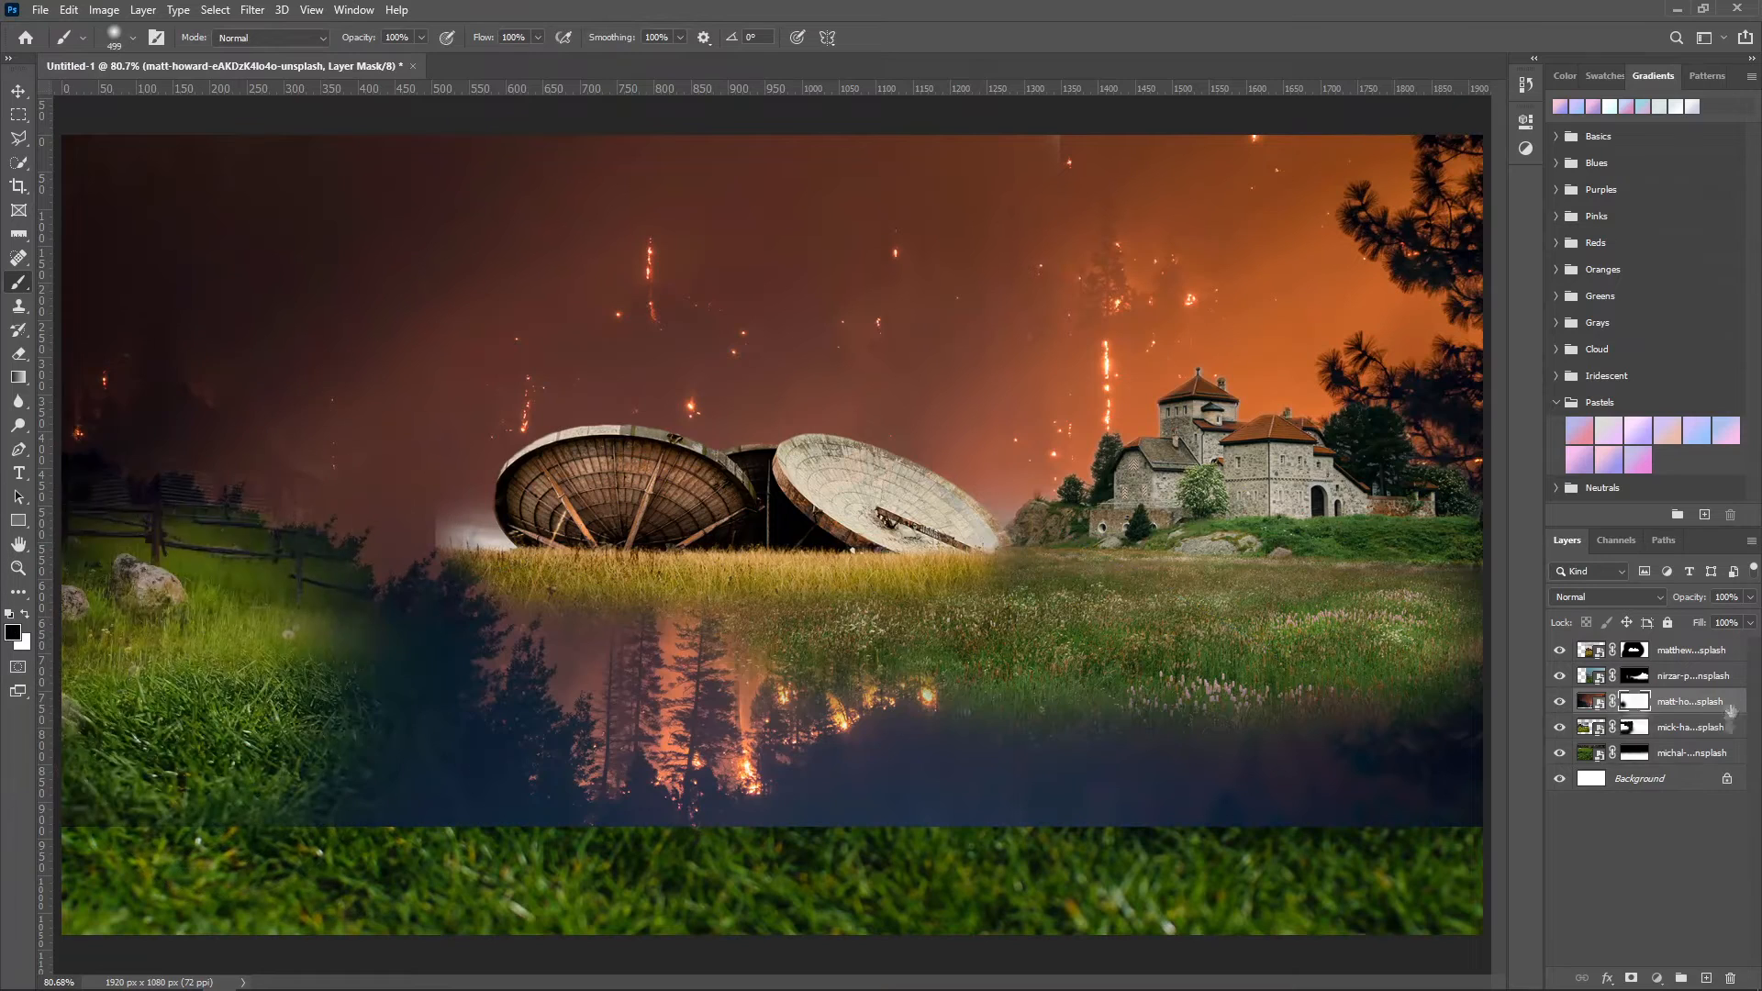
drag(1731, 711, 1730, 764)
Step: Blend the gap between the fence and the left dish on the barn and dish layer masks with a 127 px brush
click(1632, 712)
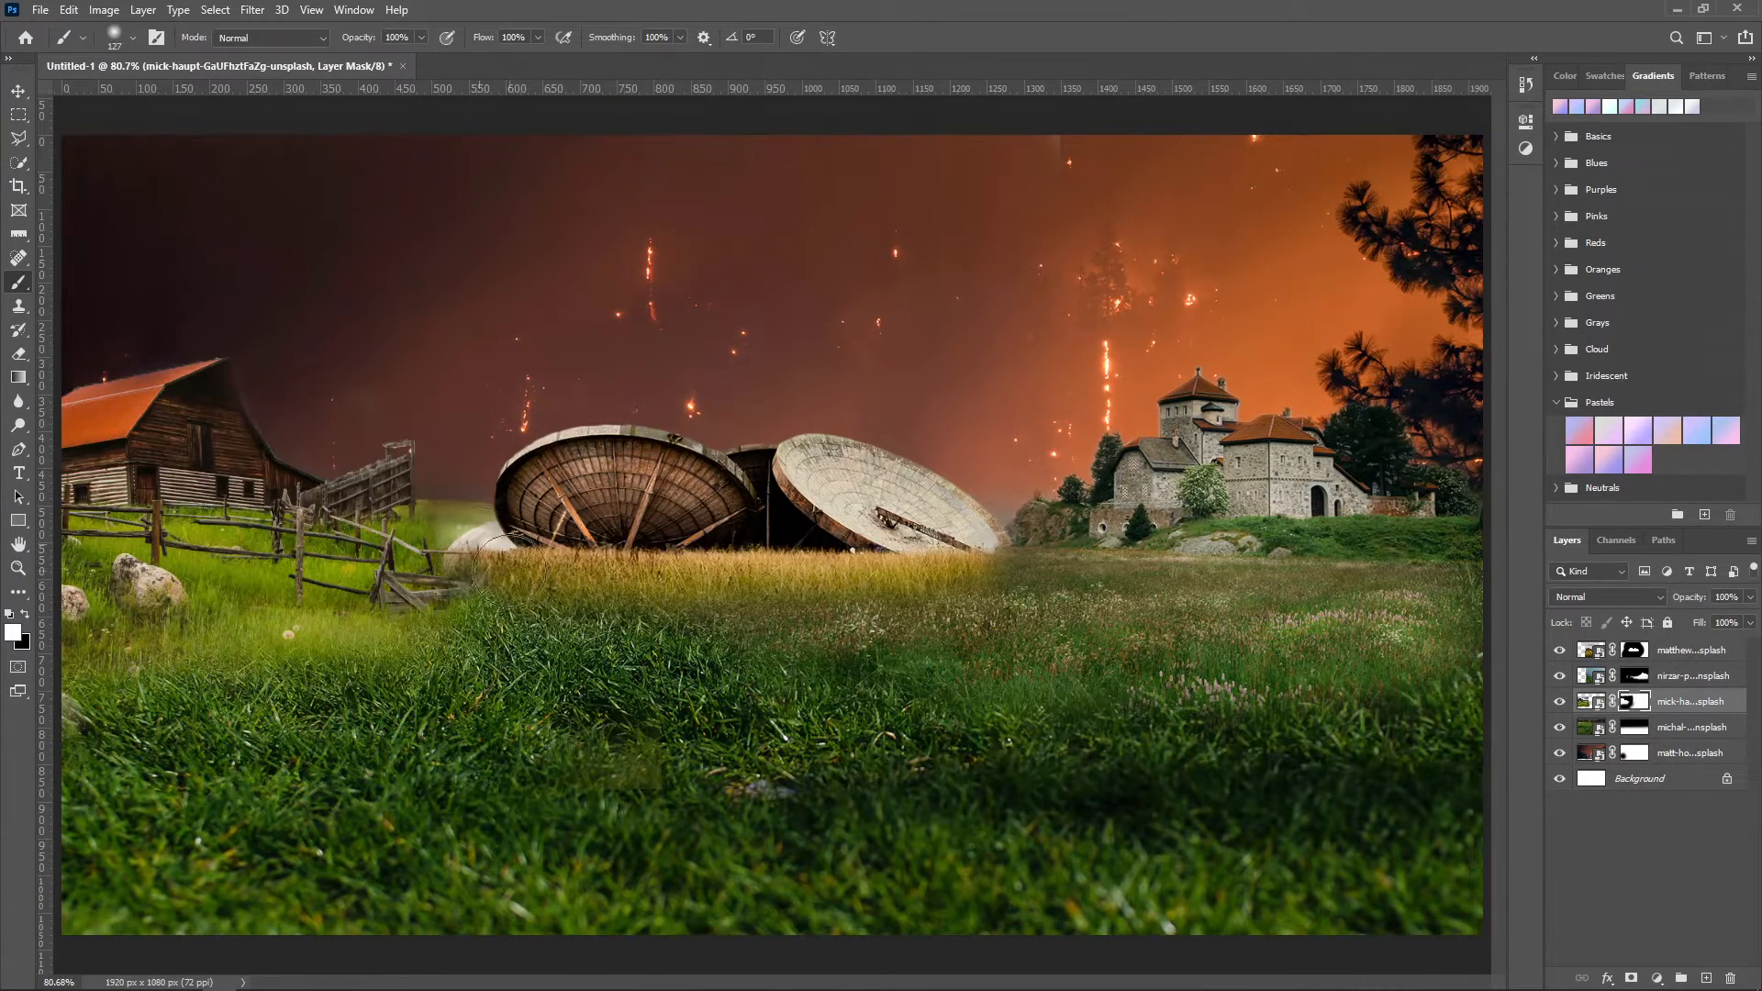
click(1626, 653)
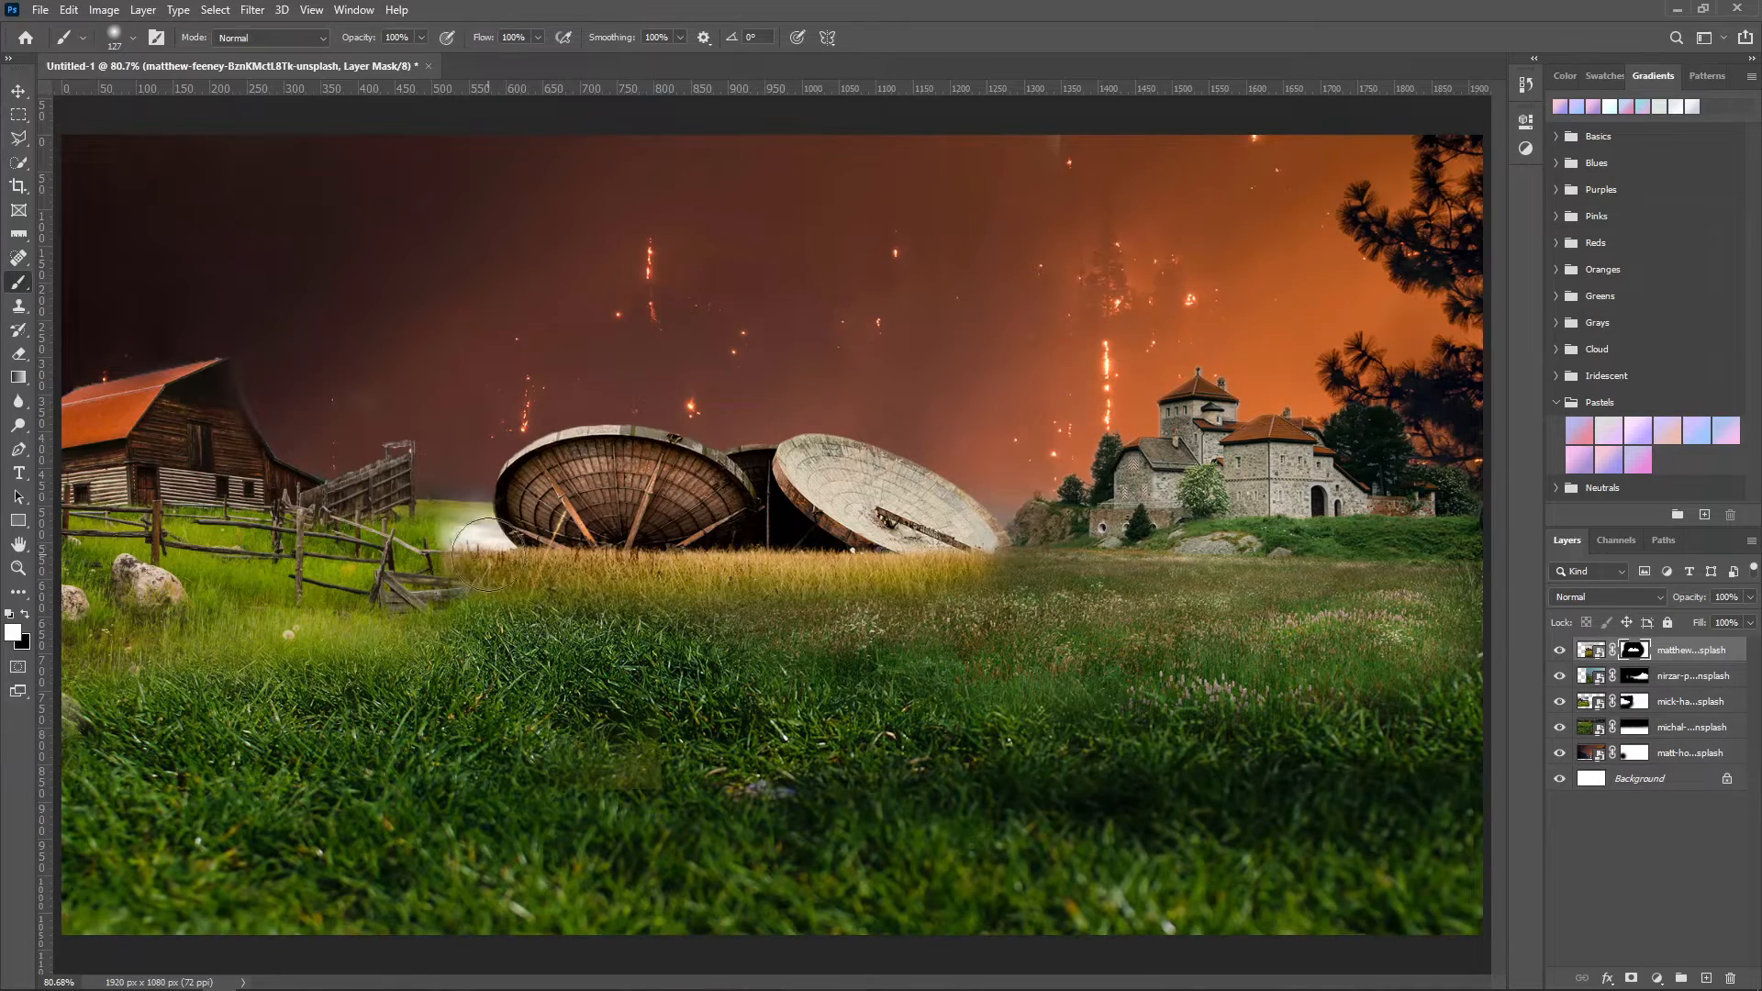
Step: Place the wooden cabin photo in the composition and position it in front of the dishes
click(181, 975)
drag(1468, 348, 386, 551)
drag(789, 616, 778, 491)
key(Return)
Step: Select the cabin and the lawn in front of it with Quick Selection, and mask out the rest of the photo
key(w)
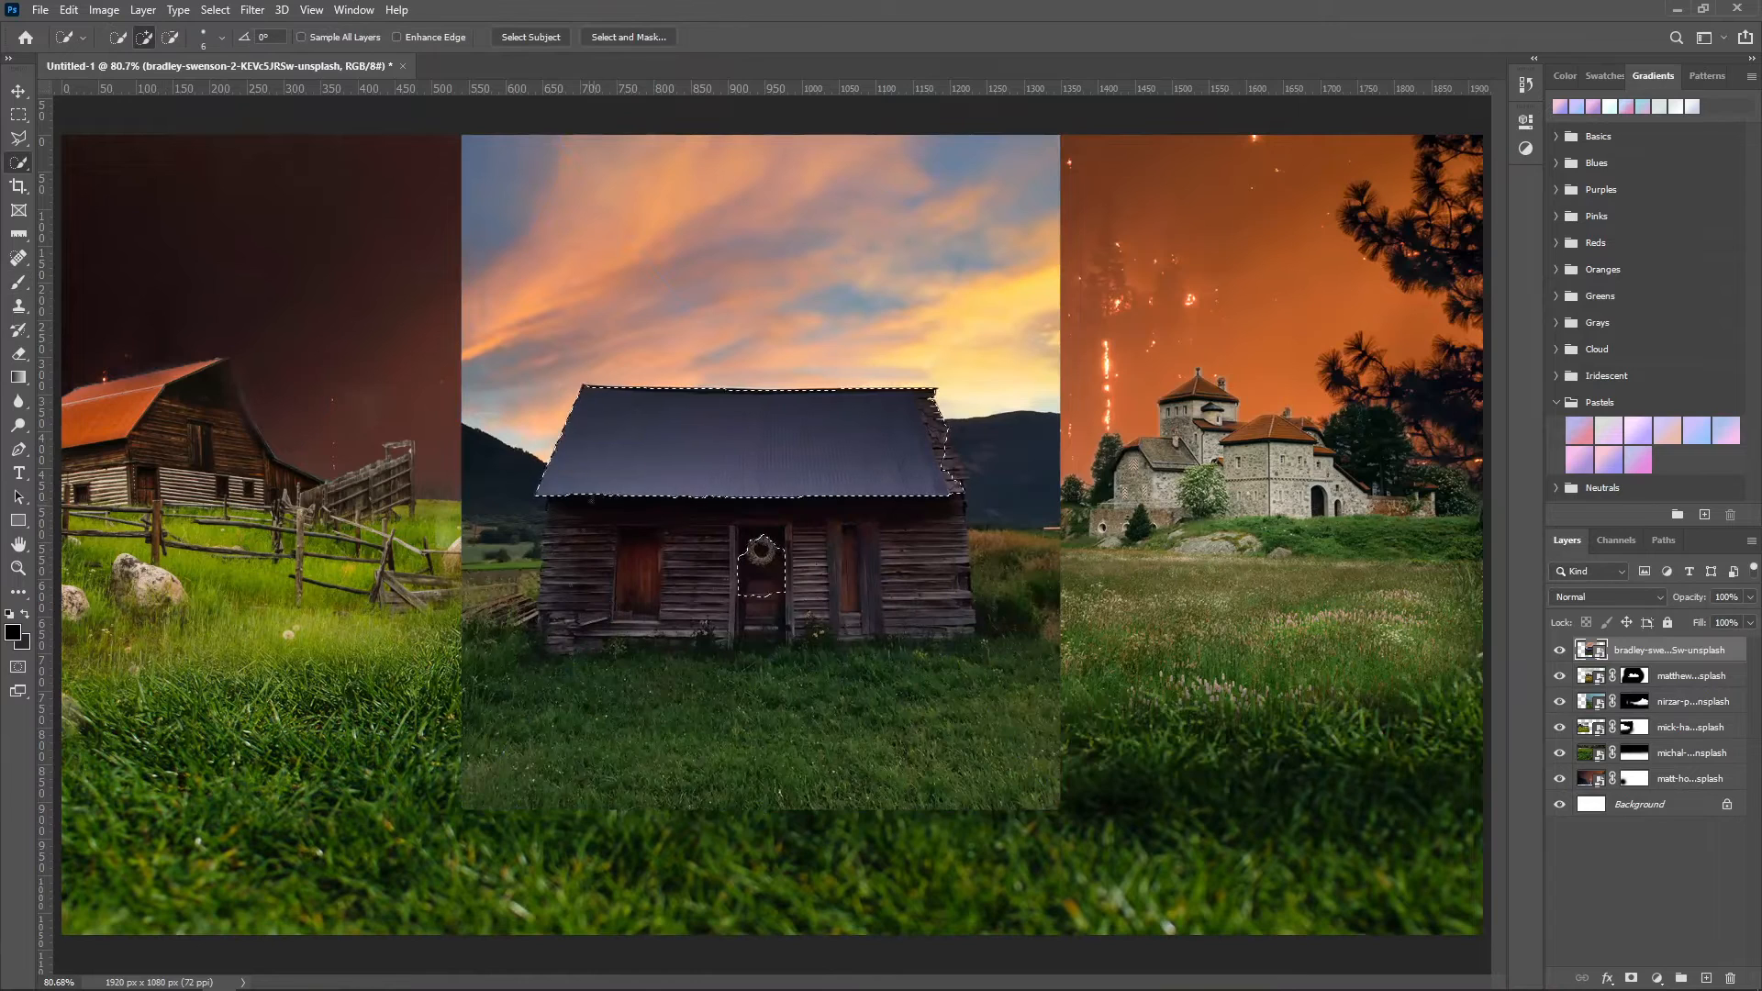
drag(1024, 550, 1013, 613)
drag(952, 453, 960, 473)
click(1630, 978)
Step: Enlarge the masked cabin photo with Free Transform and reposition it over the middle of the field
key(ctrl+t)
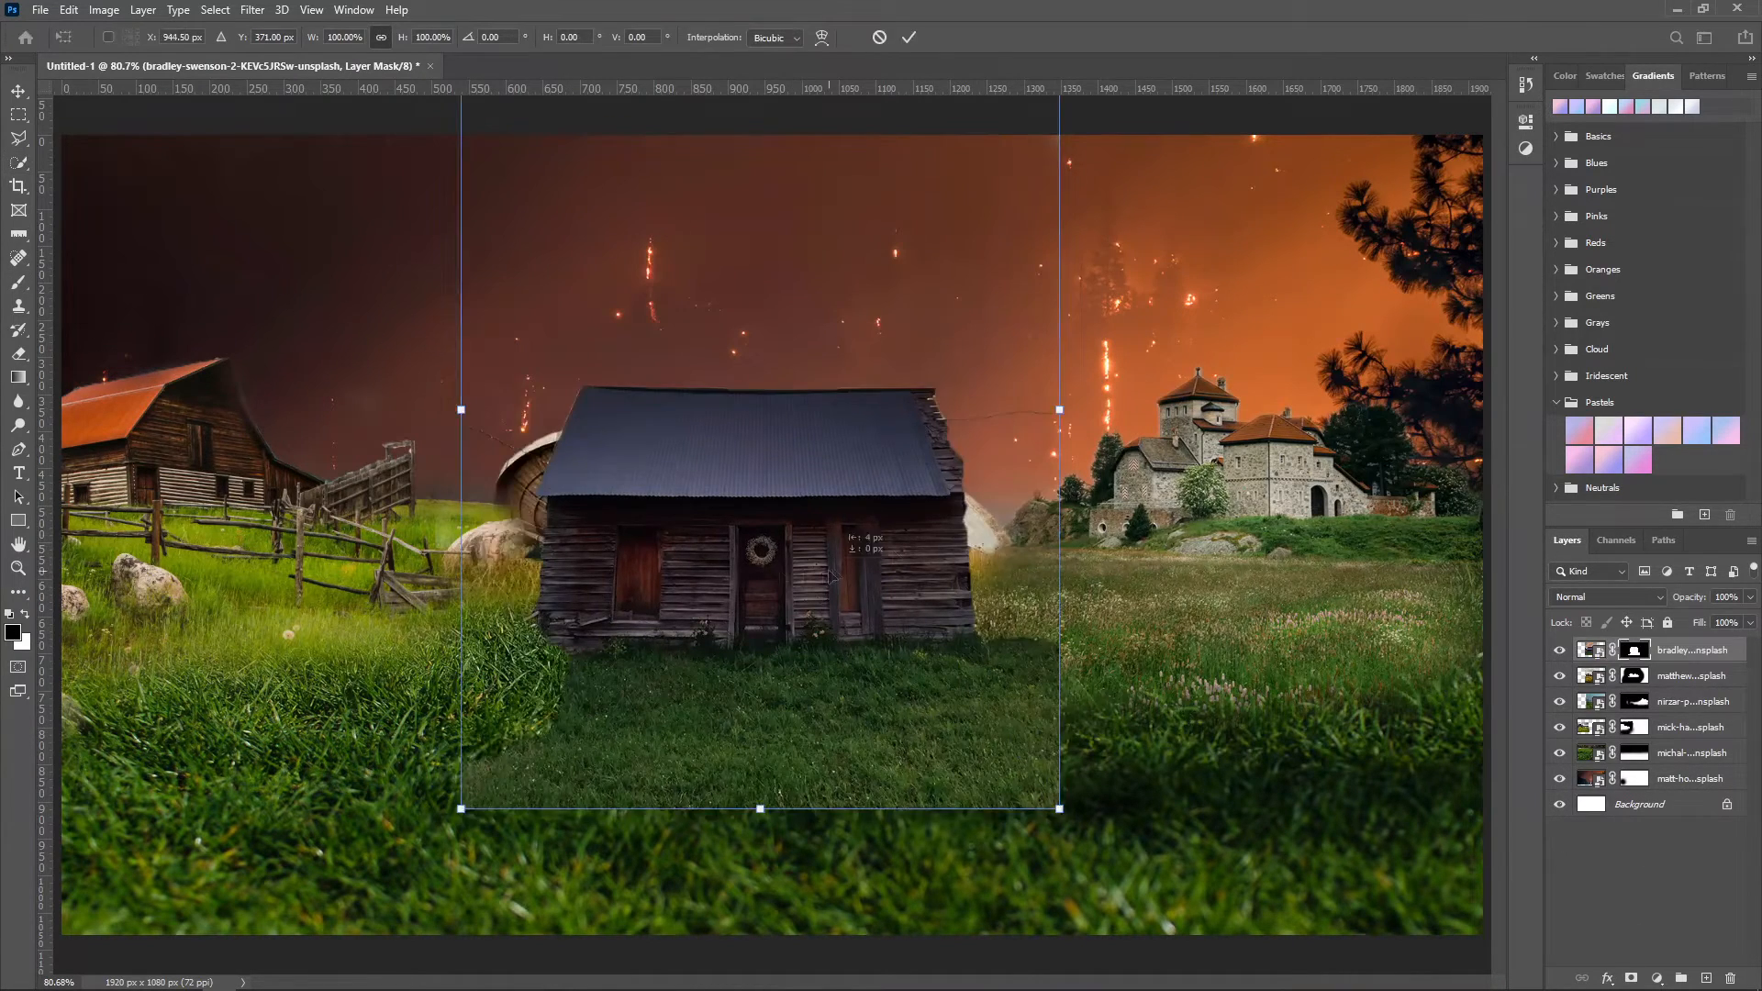
drag(864, 535, 838, 535)
drag(1034, 809, 1204, 967)
drag(959, 805, 890, 555)
click(908, 37)
Step: Blend the lawn around the cabin into the field on the layer masks with a 264 px soft round brush
key(b)
mouse_move(397, 746)
mouse_down()
mouse_move(596, 725)
mouse_move(1129, 761)
mouse_up()
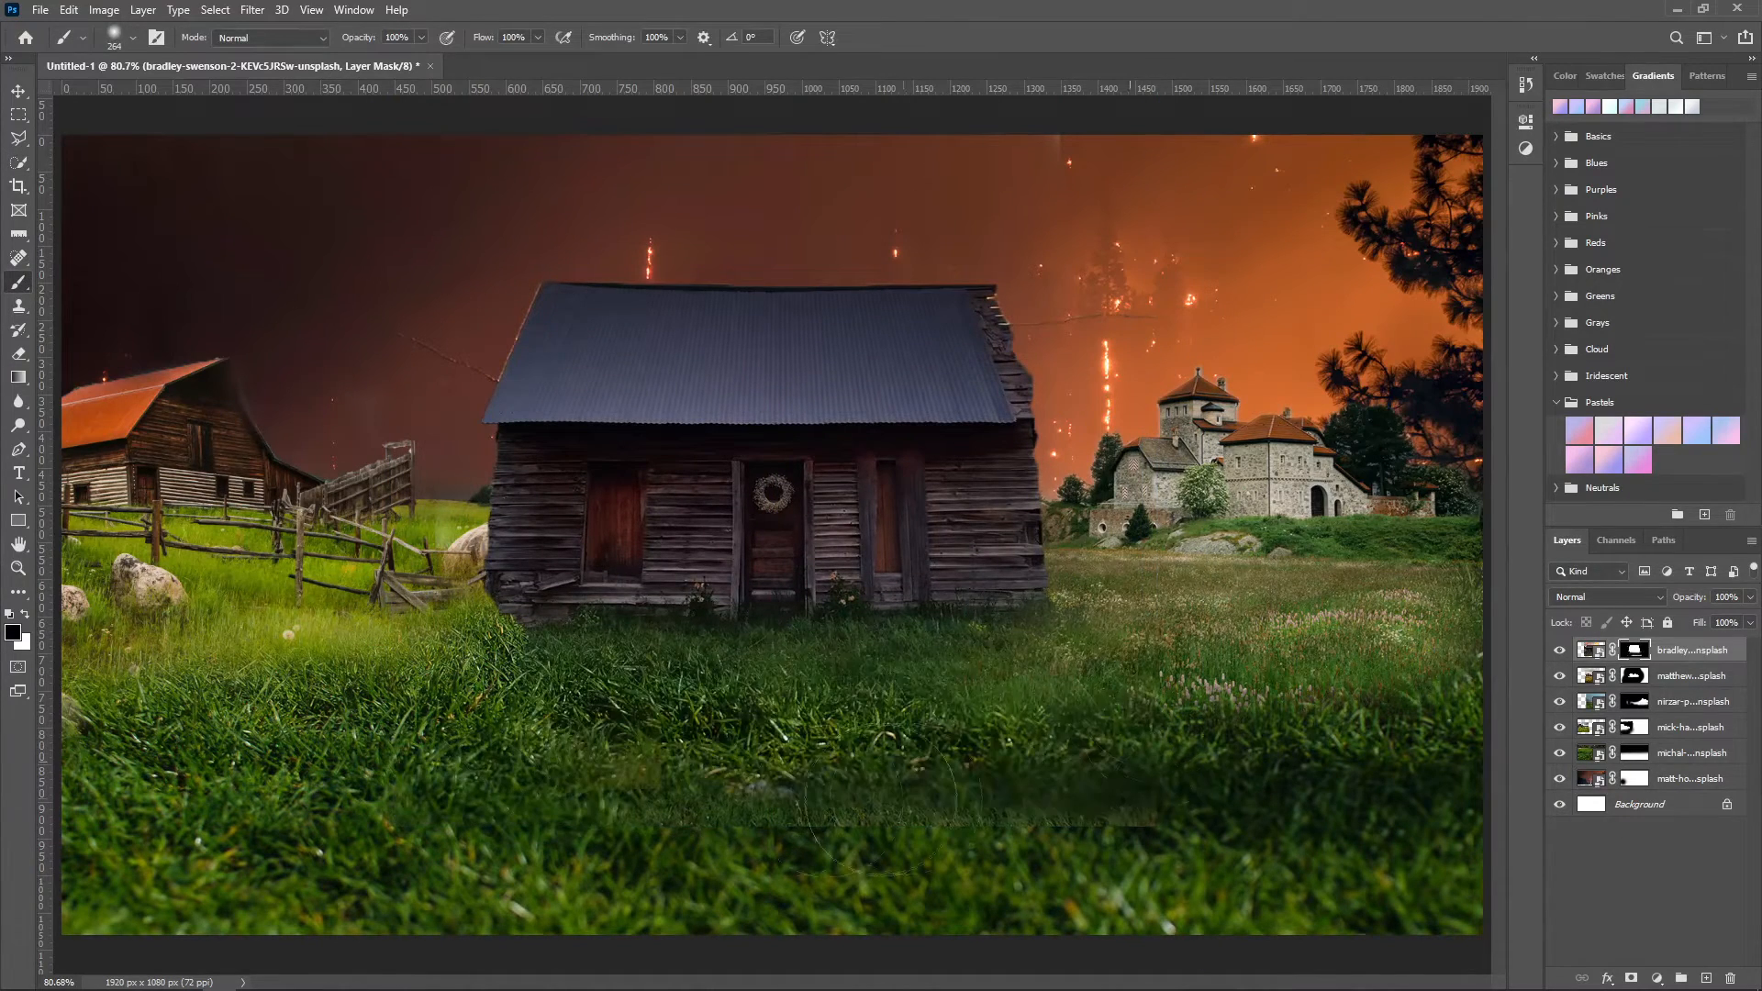
click(1634, 726)
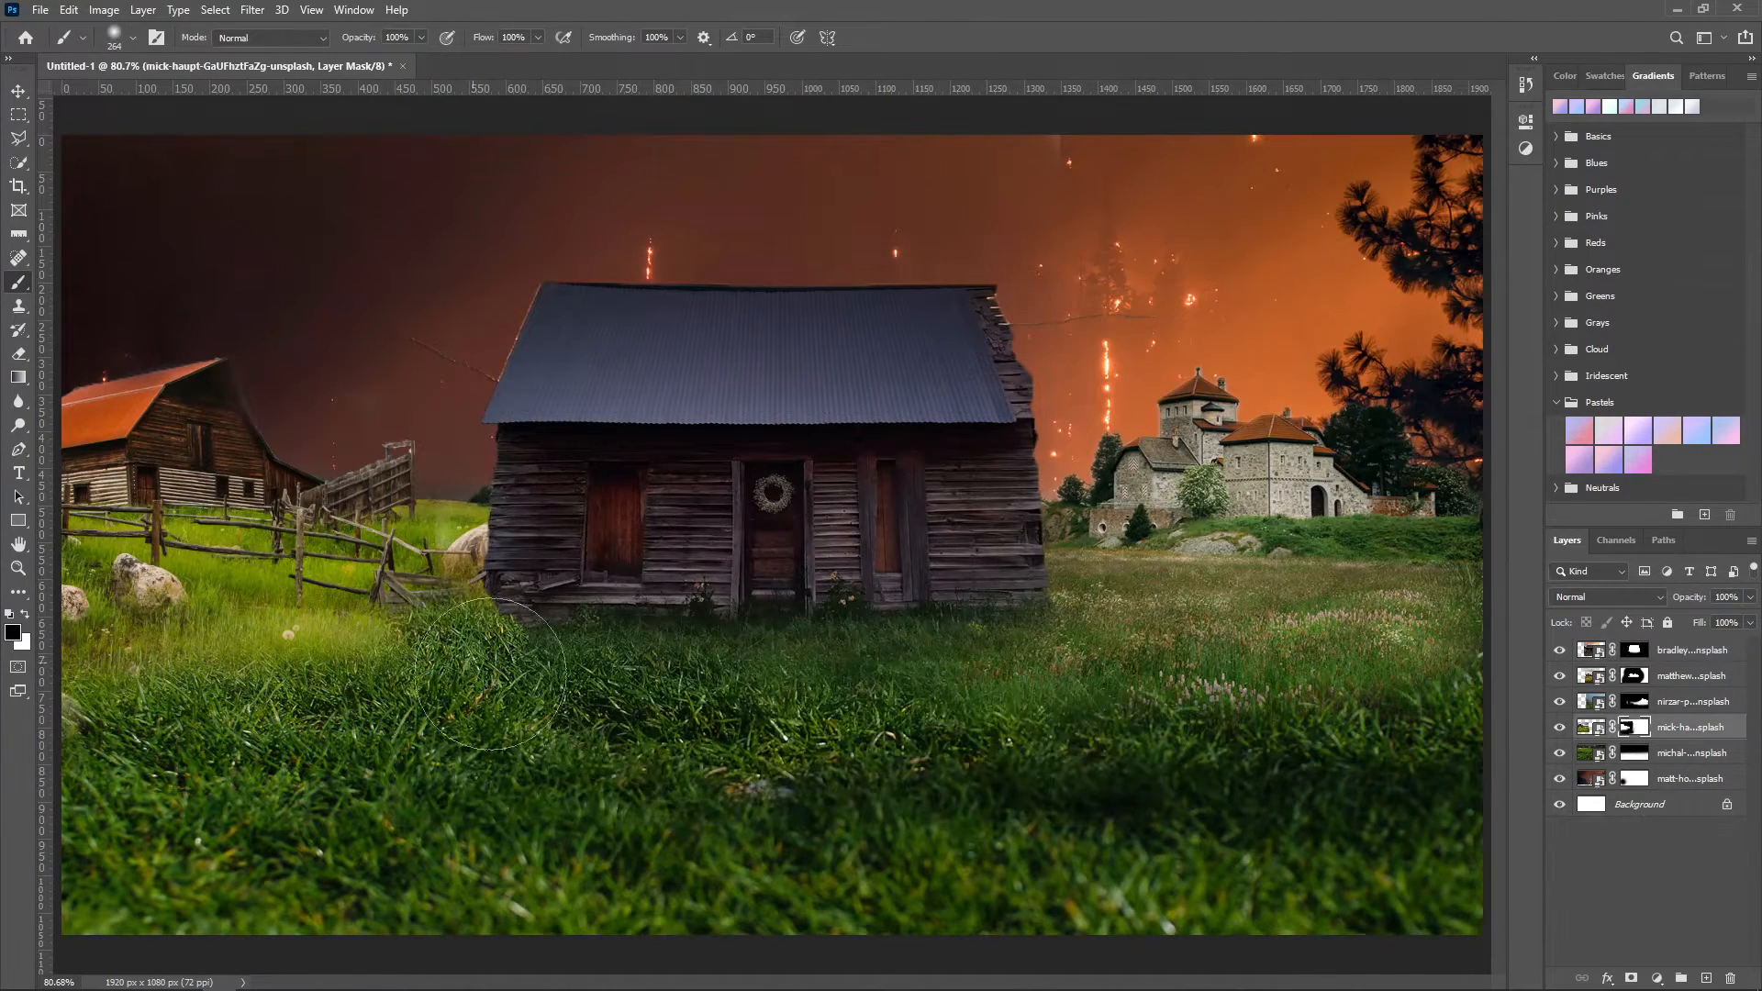
click(1634, 650)
Step: Choose the 2463 grass brush tip at 462 px and paint grass texture in front of the cabin on its layer mask
right_click(720, 805)
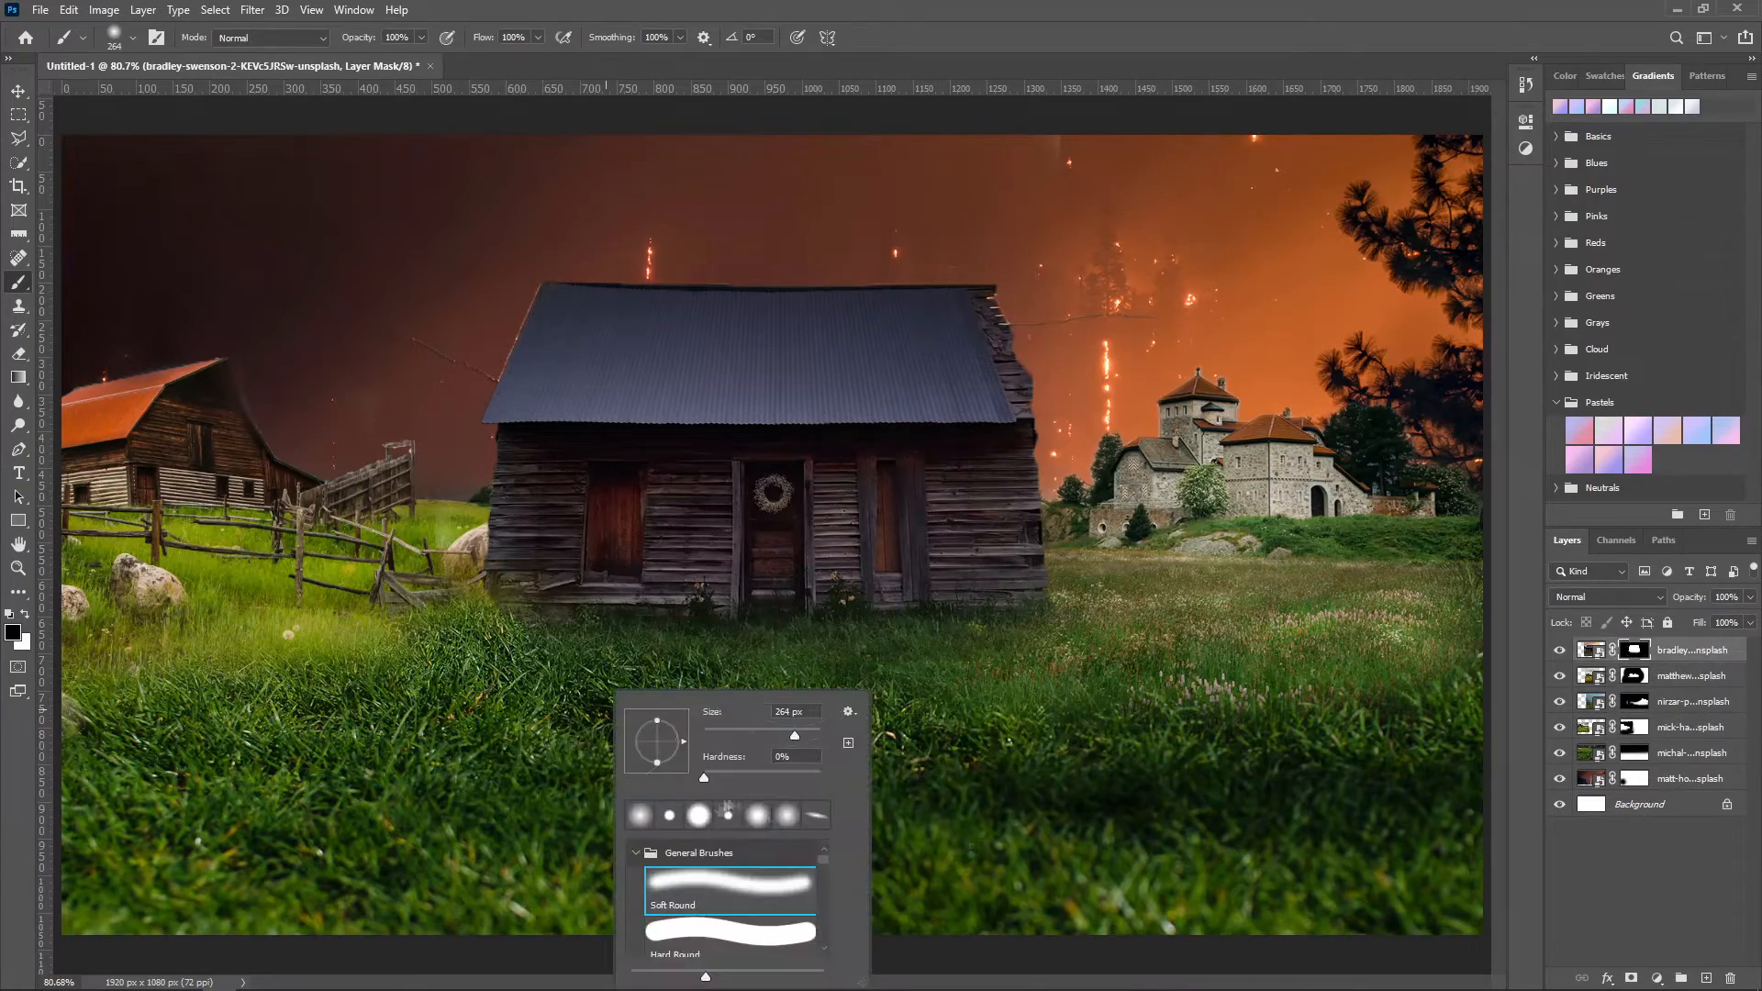
click(156, 37)
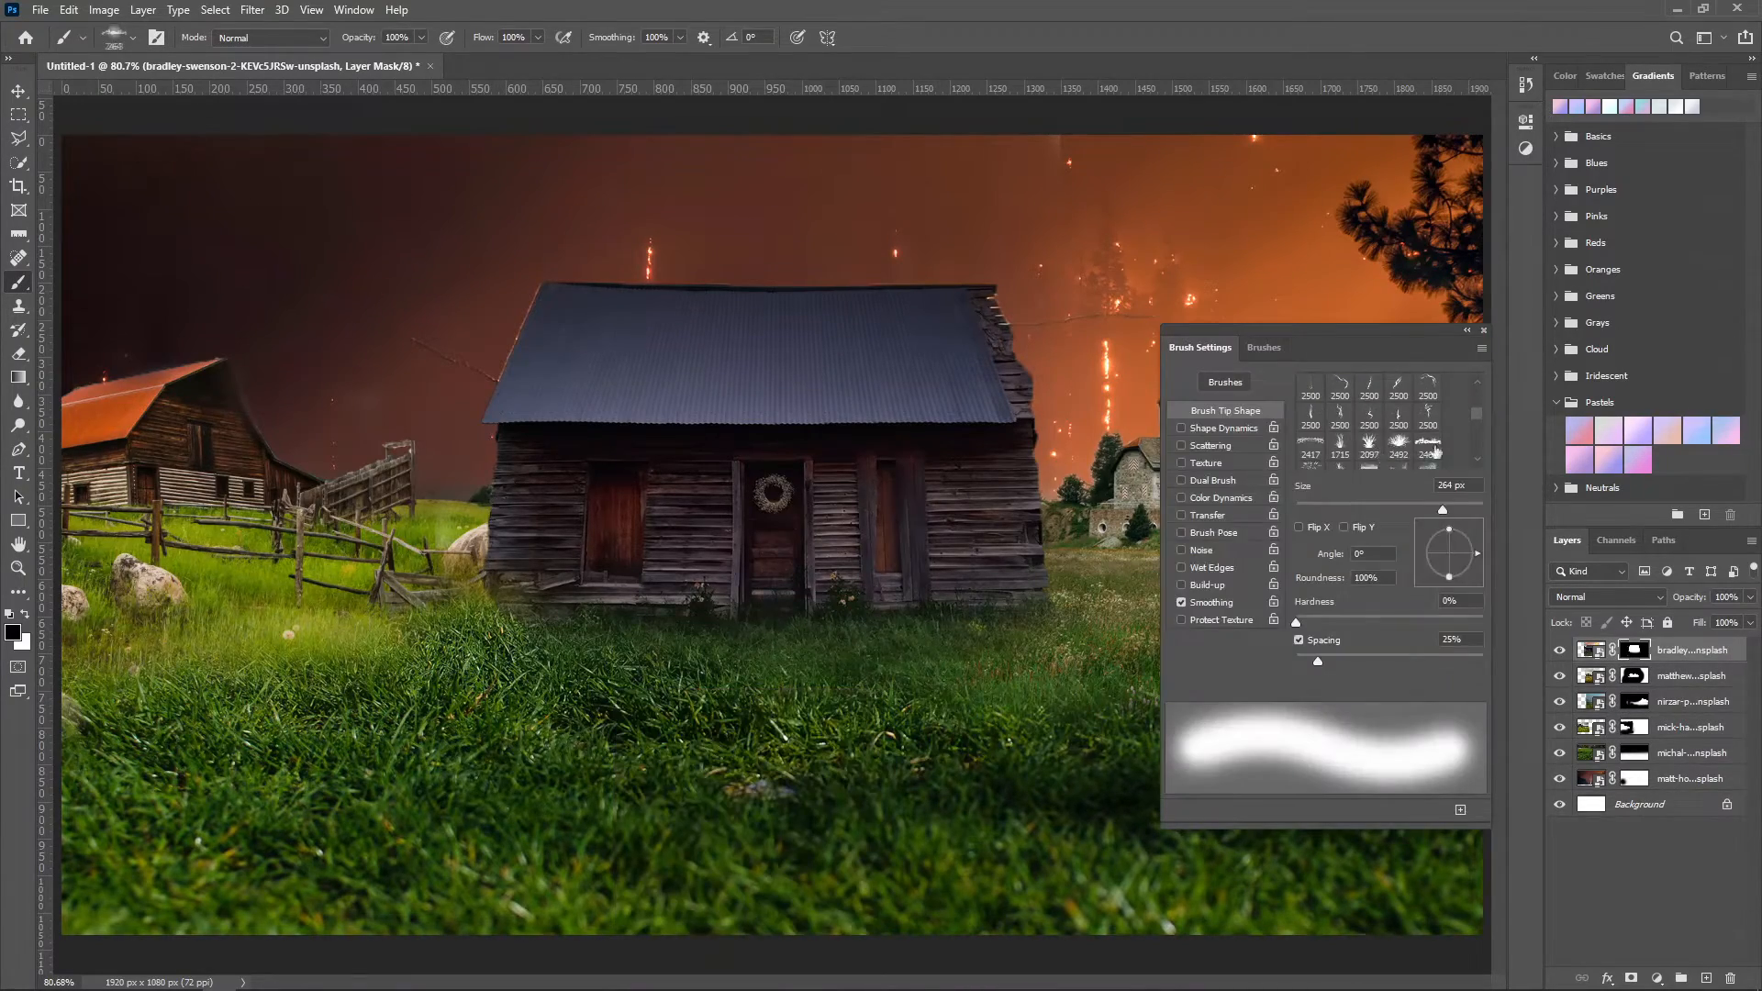
click(1428, 447)
key(x)
drag(734, 702, 1028, 670)
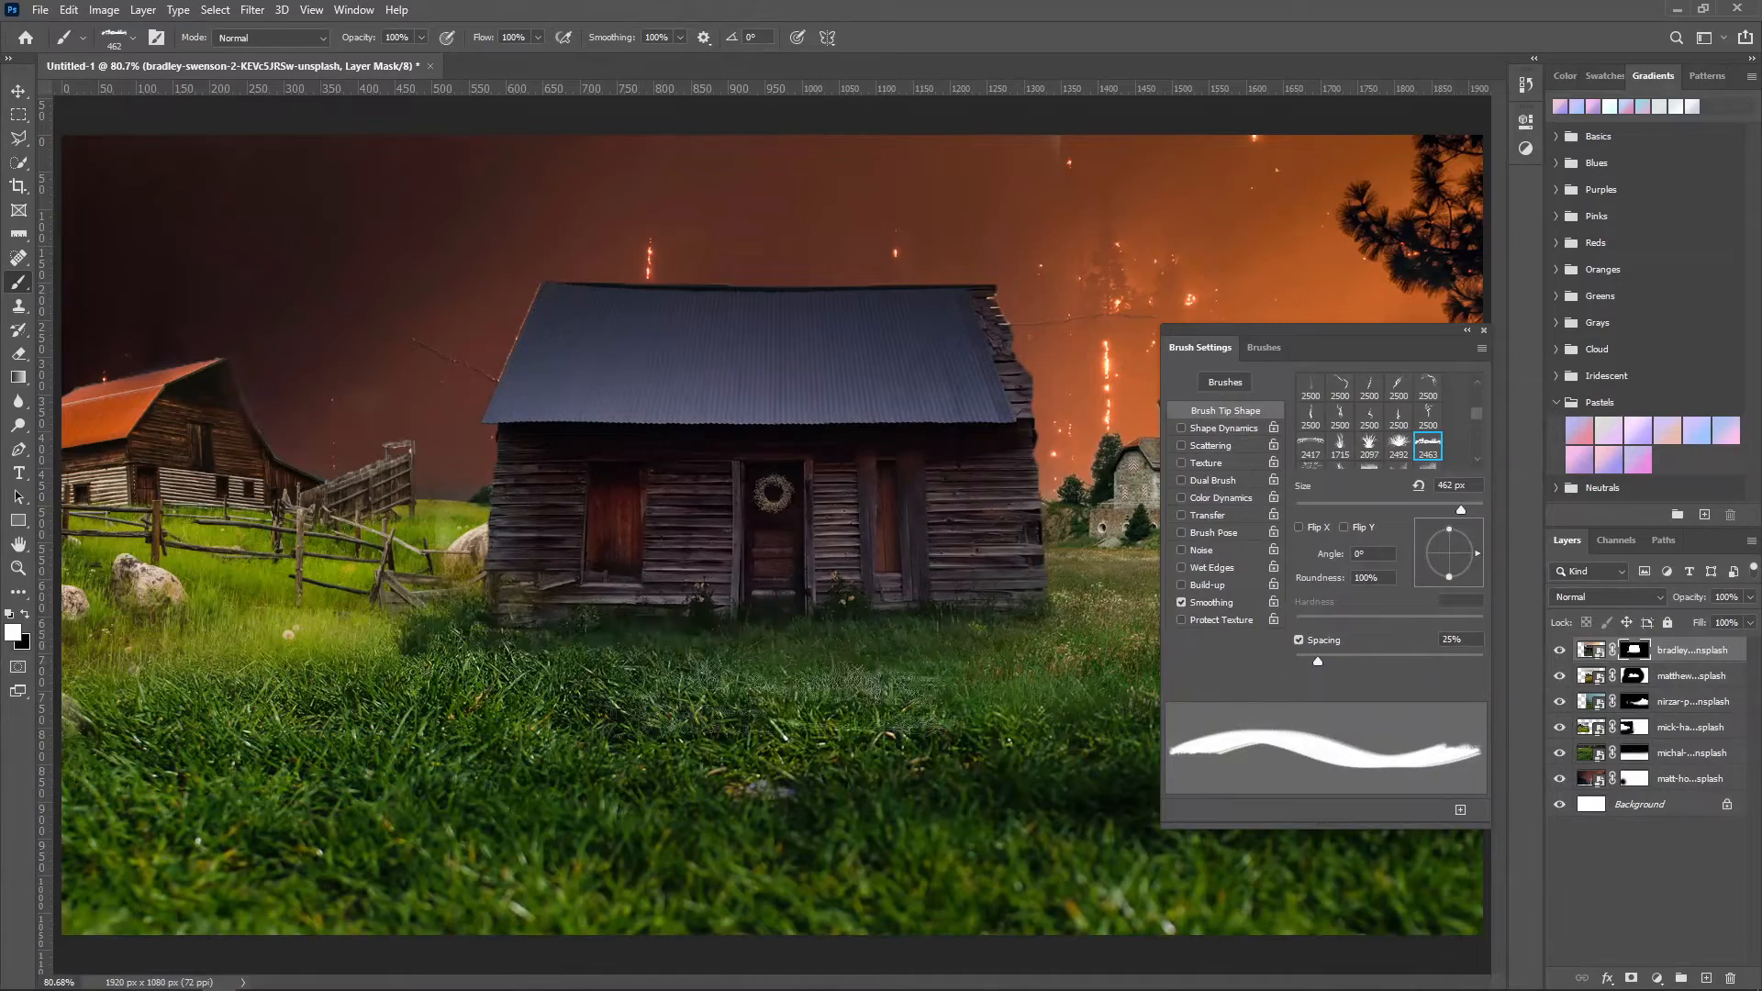
Step: Blend the barn photo's lower grass edge into the foreground on its layer mask with the 462 px grass brush
click(1633, 704)
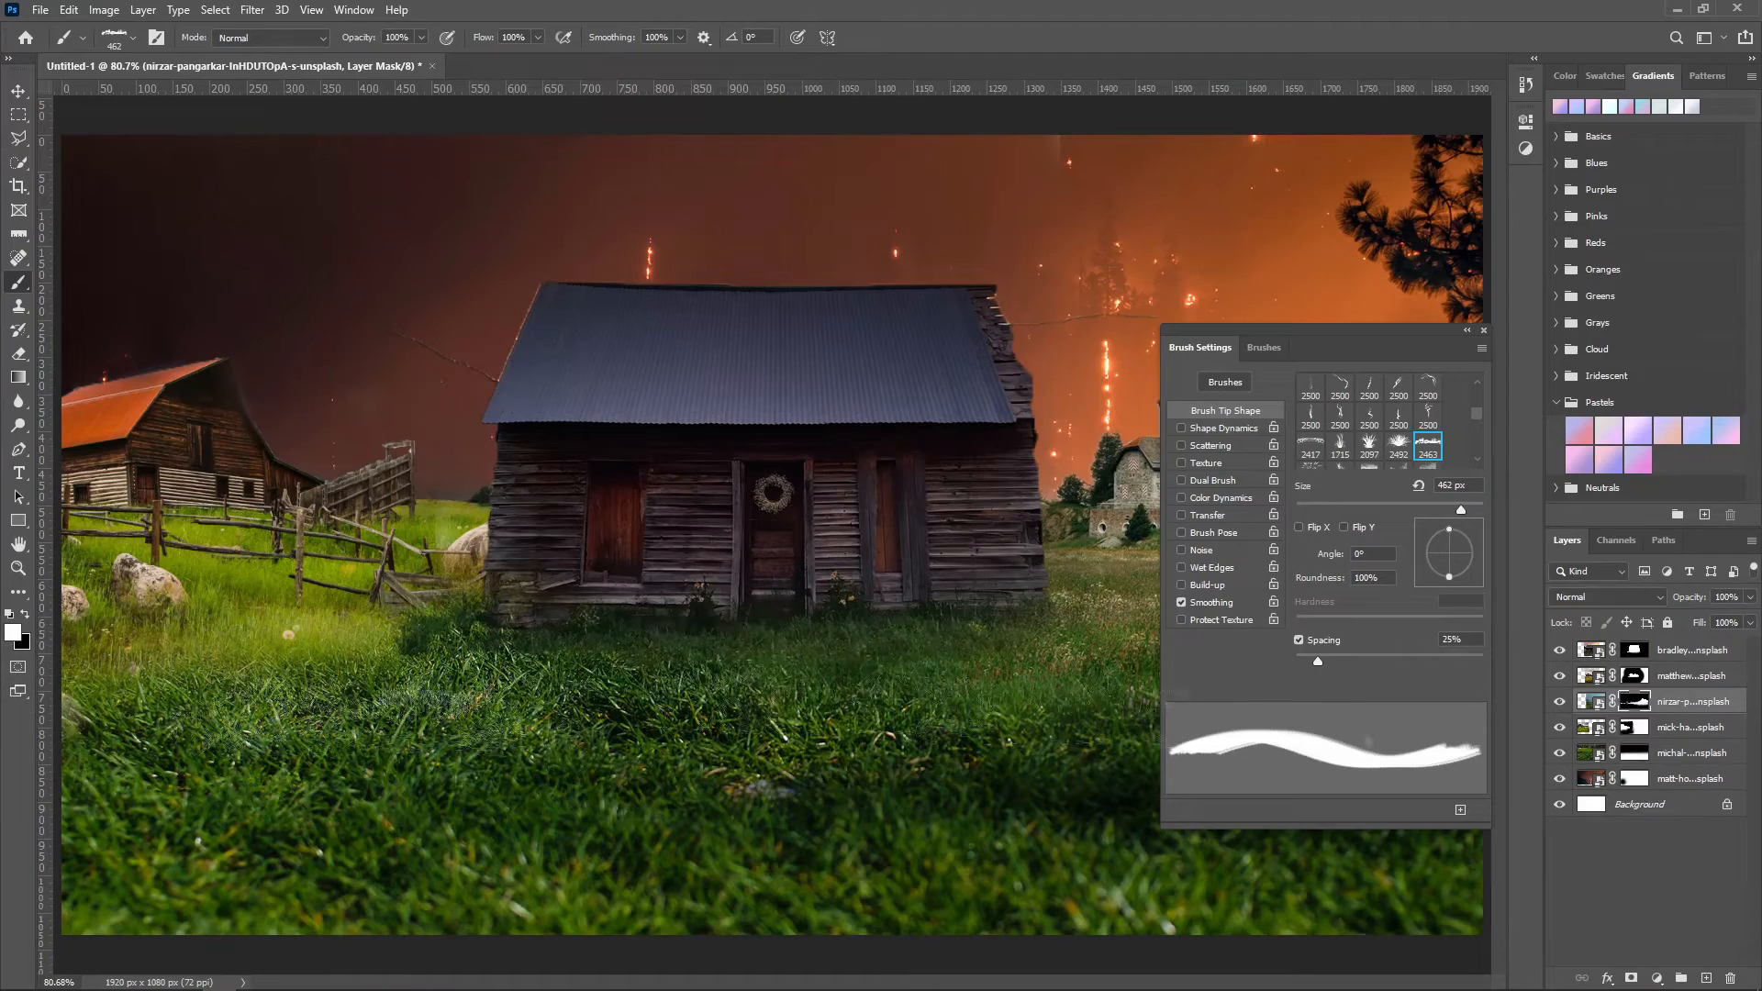
click(1632, 677)
click(1626, 730)
key(c)
key(b)
key(x)
mouse_move(232, 689)
mouse_down()
mouse_move(388, 627)
mouse_move(224, 578)
mouse_move(201, 605)
mouse_move(207, 711)
mouse_up()
key(x)
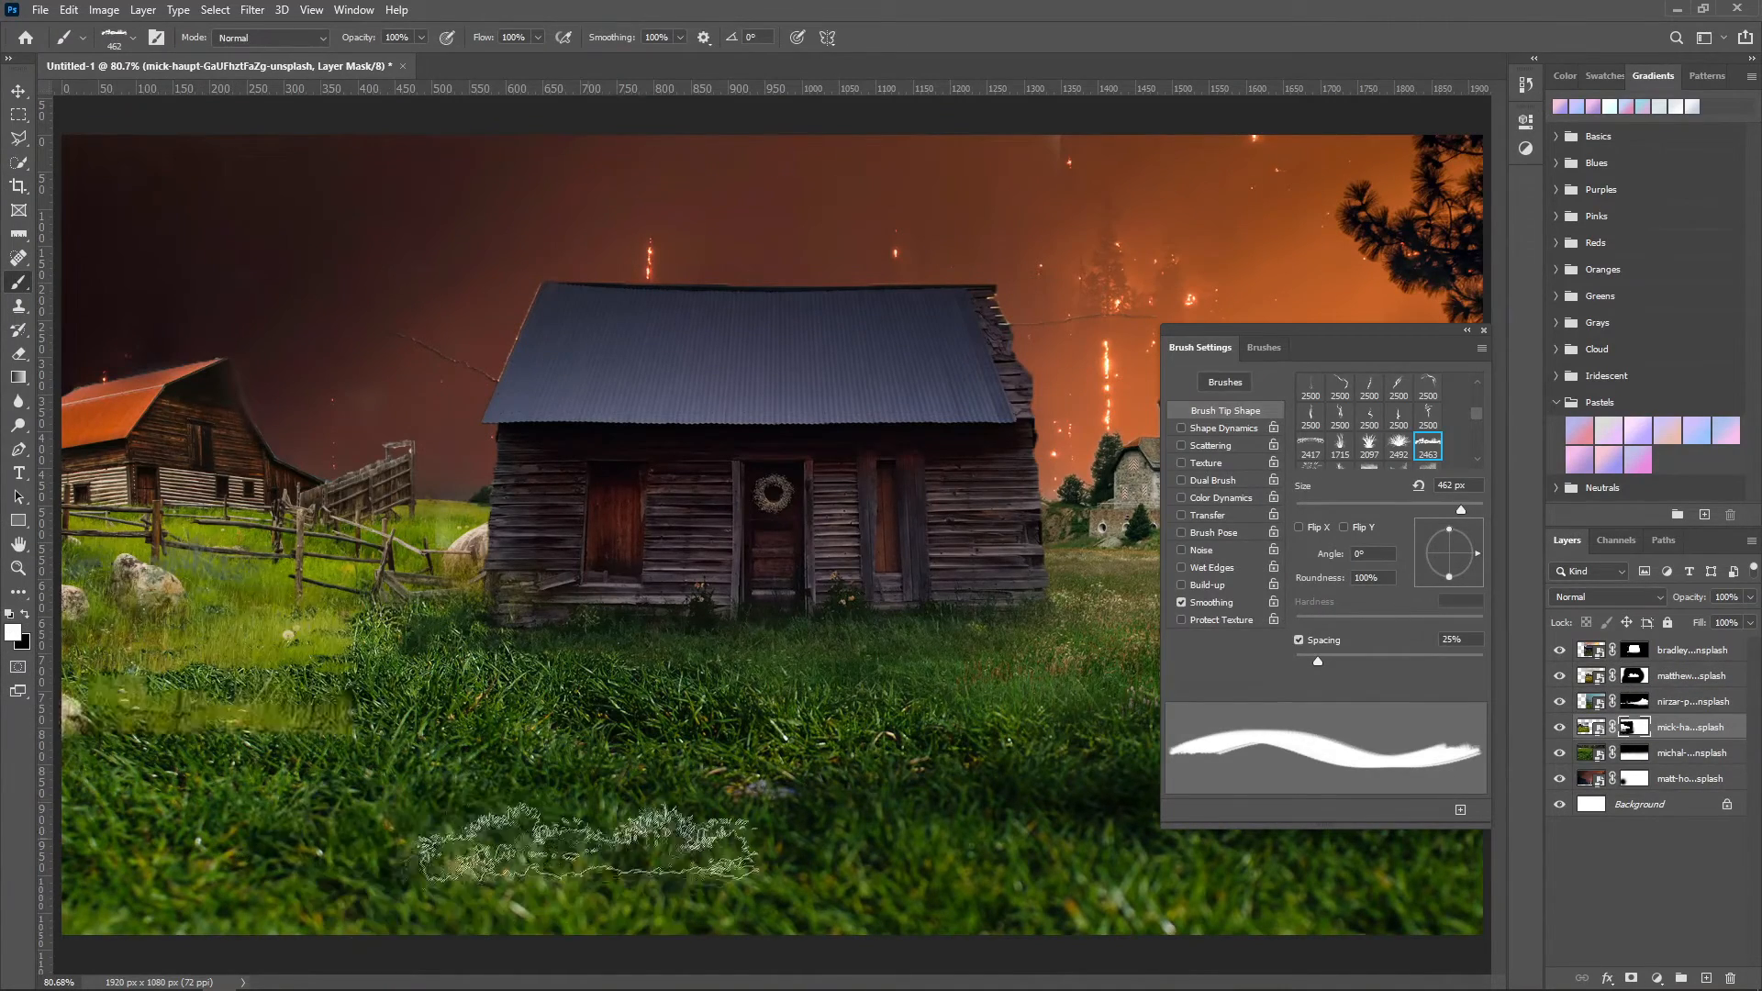
Step: Mask out the bright gaps along the cabin roof's broken right edge in Select and Mask, with output to Layer Mask
key(z)
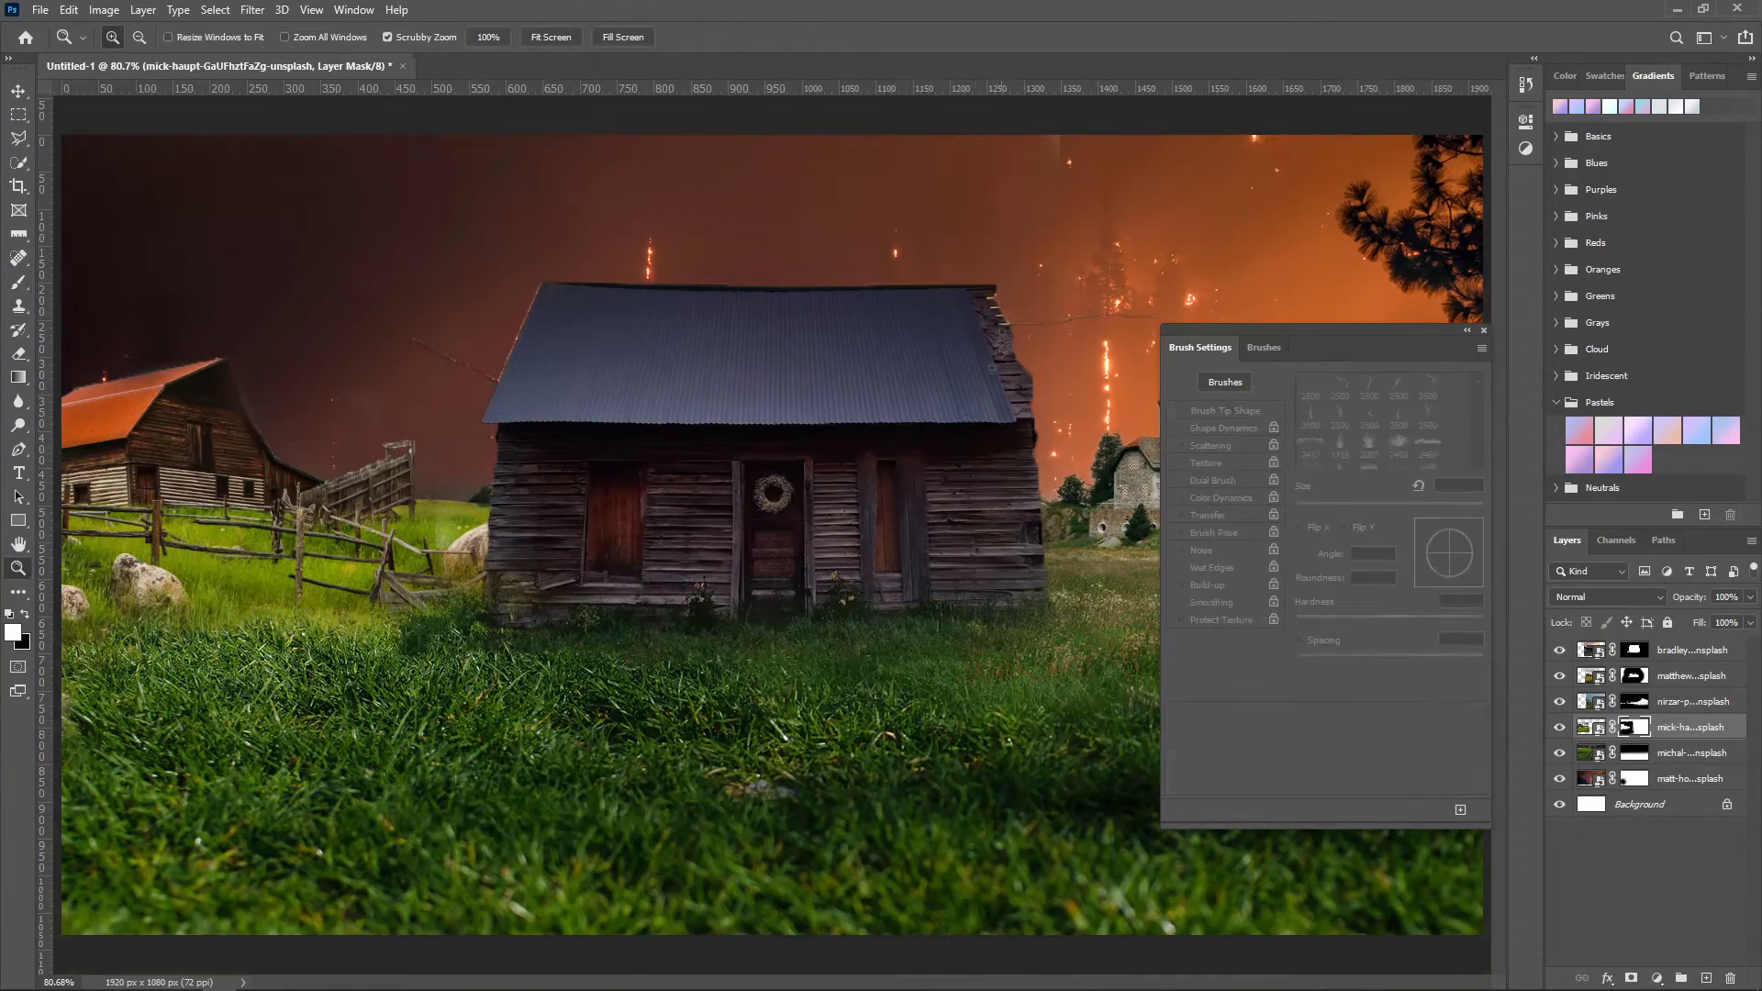
drag(1029, 303, 1158, 307)
click(1633, 648)
click(19, 282)
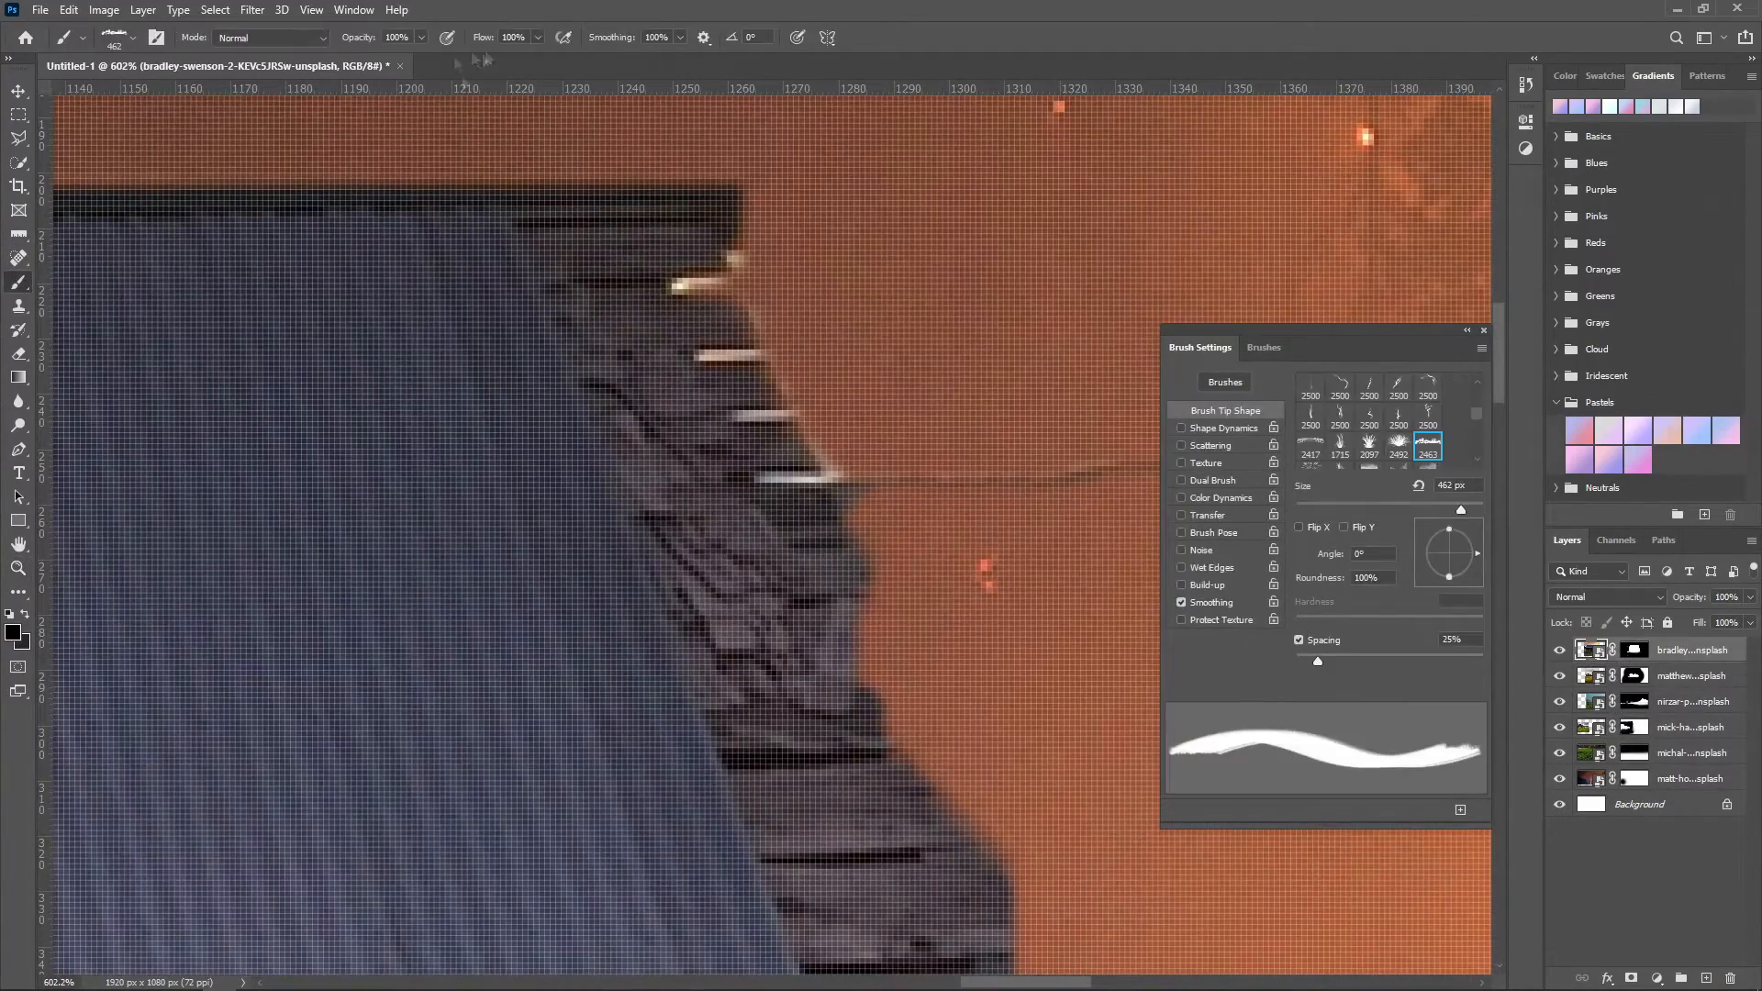
key(w)
click(617, 37)
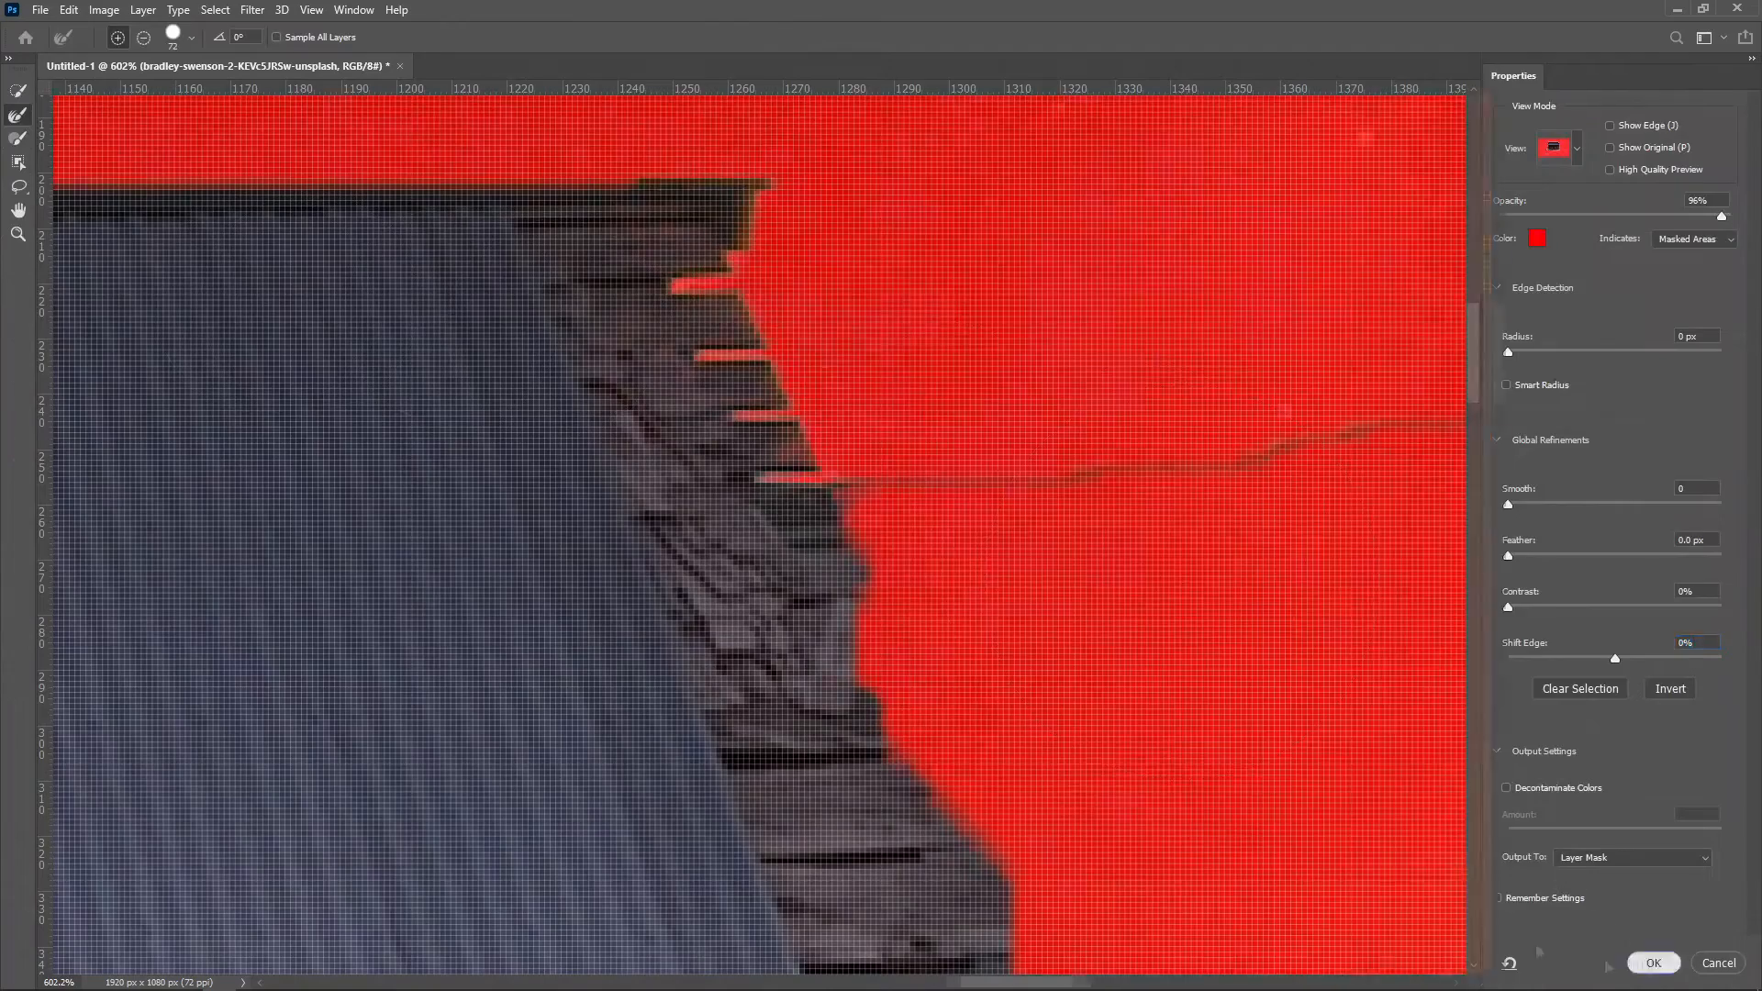
click(1652, 963)
key(z)
drag(1030, 532, 885, 537)
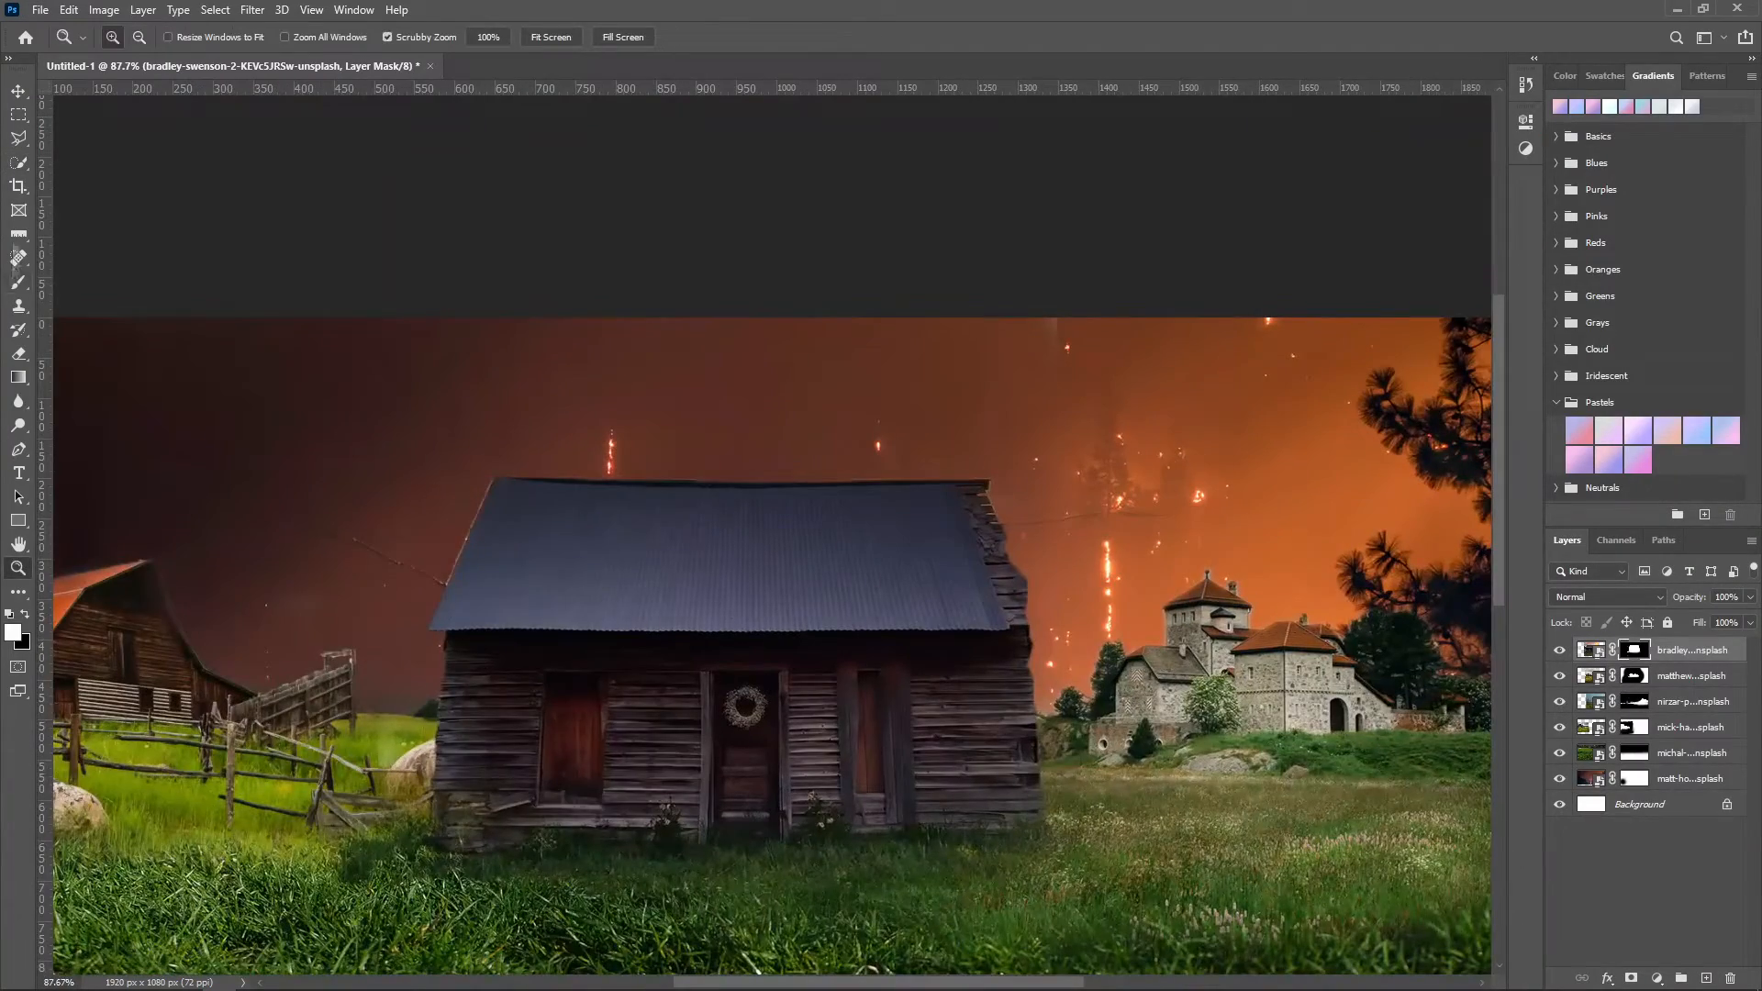
Step: Paint out the stray wires on both sides of the cabin roof on the cabin's layer mask with a round brush
click(18, 283)
right_click(437, 505)
double_click(549, 635)
key(x)
drag(352, 541, 355, 546)
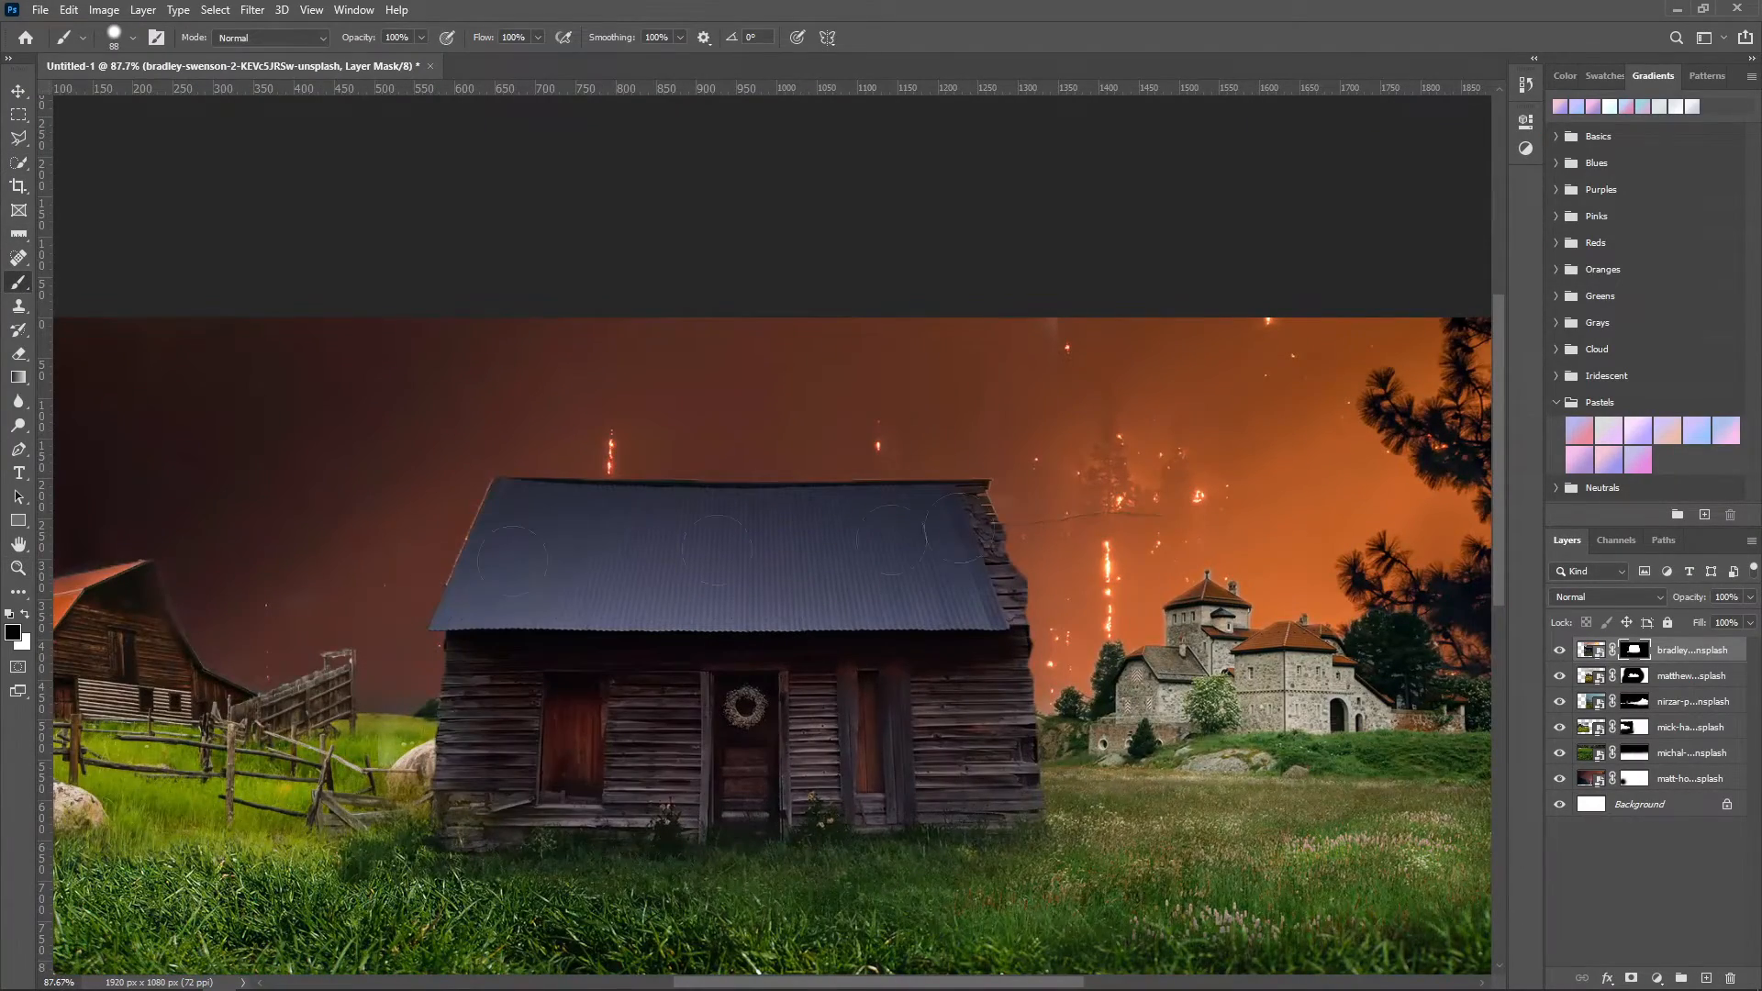
drag(1059, 710, 1015, 535)
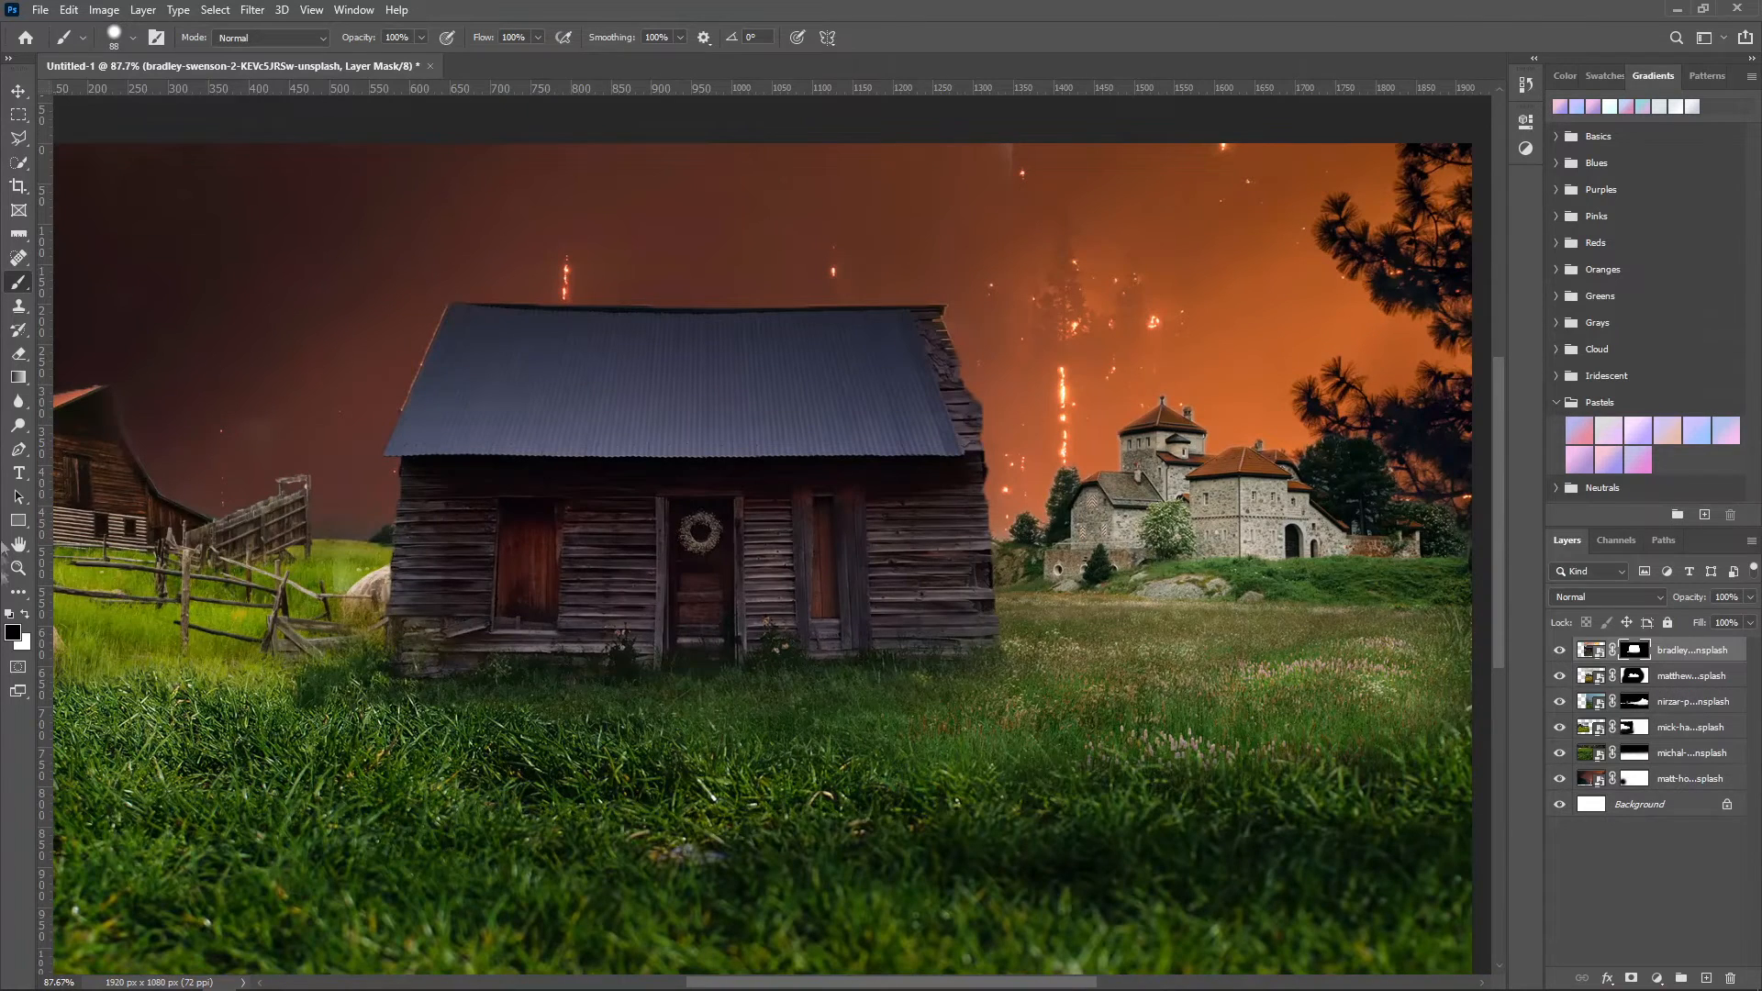
Step: Add a Hue/Saturation adjustment with hue +8 above the barn layer and clip it to that layer
key(z)
drag(840, 513, 746, 651)
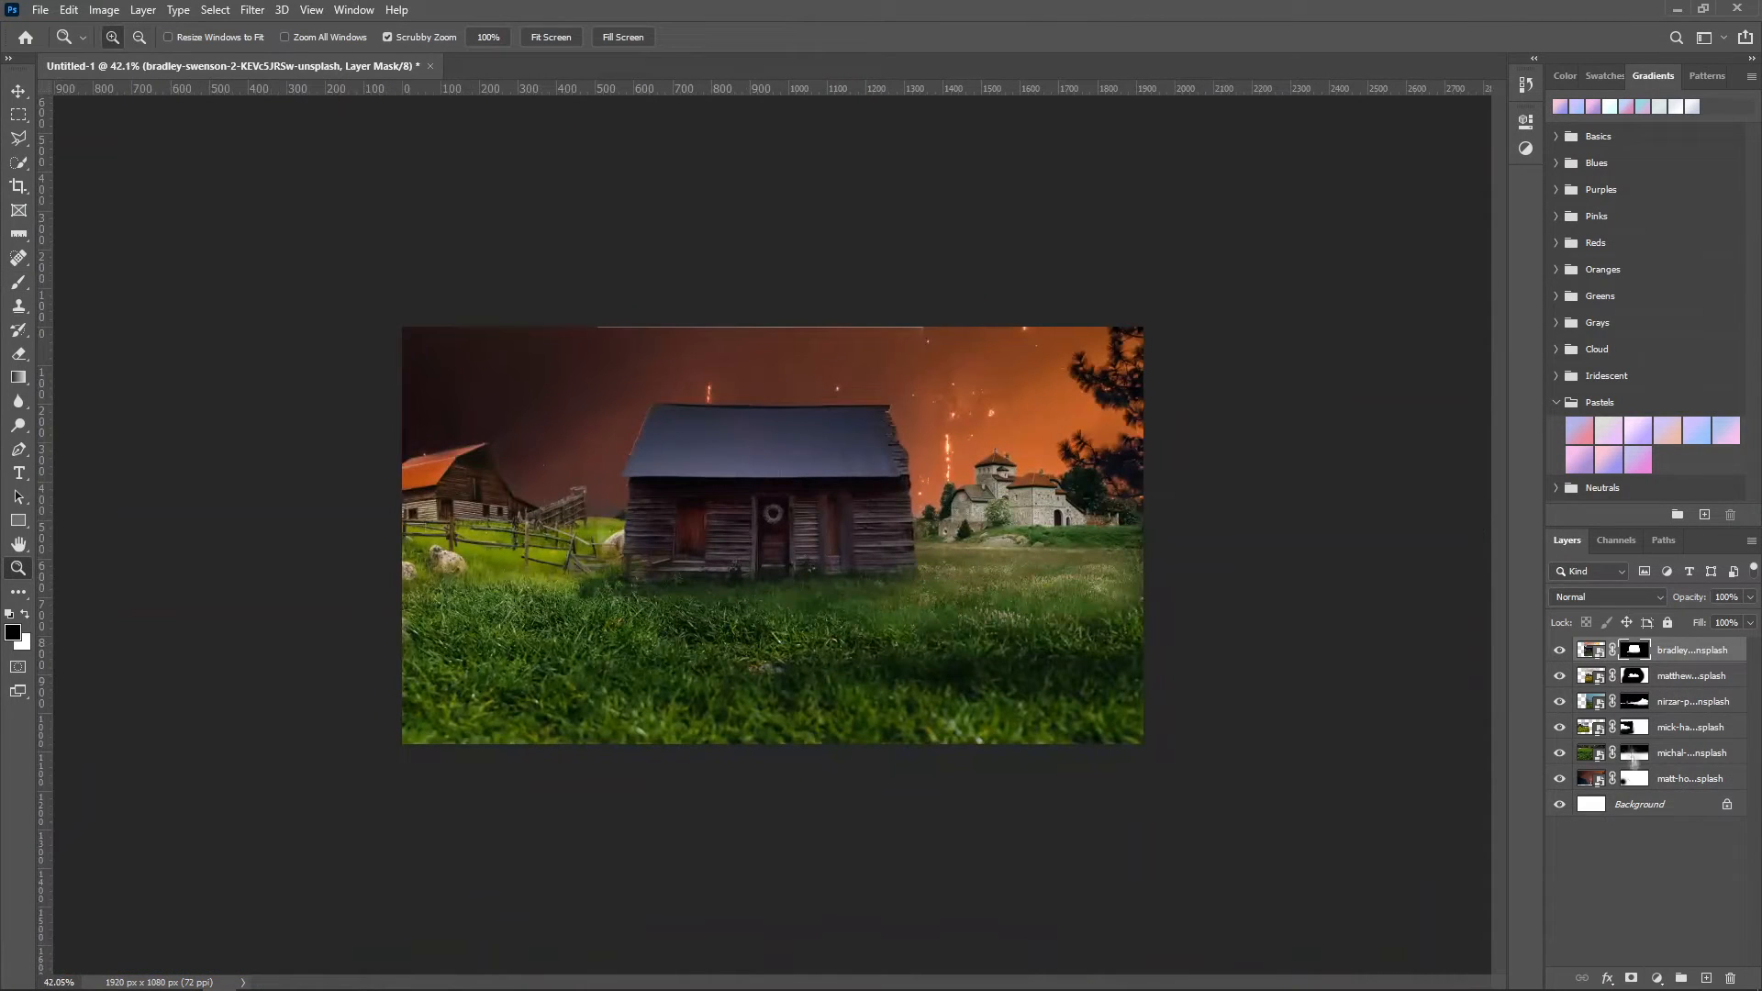
click(1634, 727)
click(1656, 978)
click(1643, 791)
mouse_move(1368, 247)
mouse_down()
mouse_move(1345, 249)
mouse_move(1378, 259)
mouse_up()
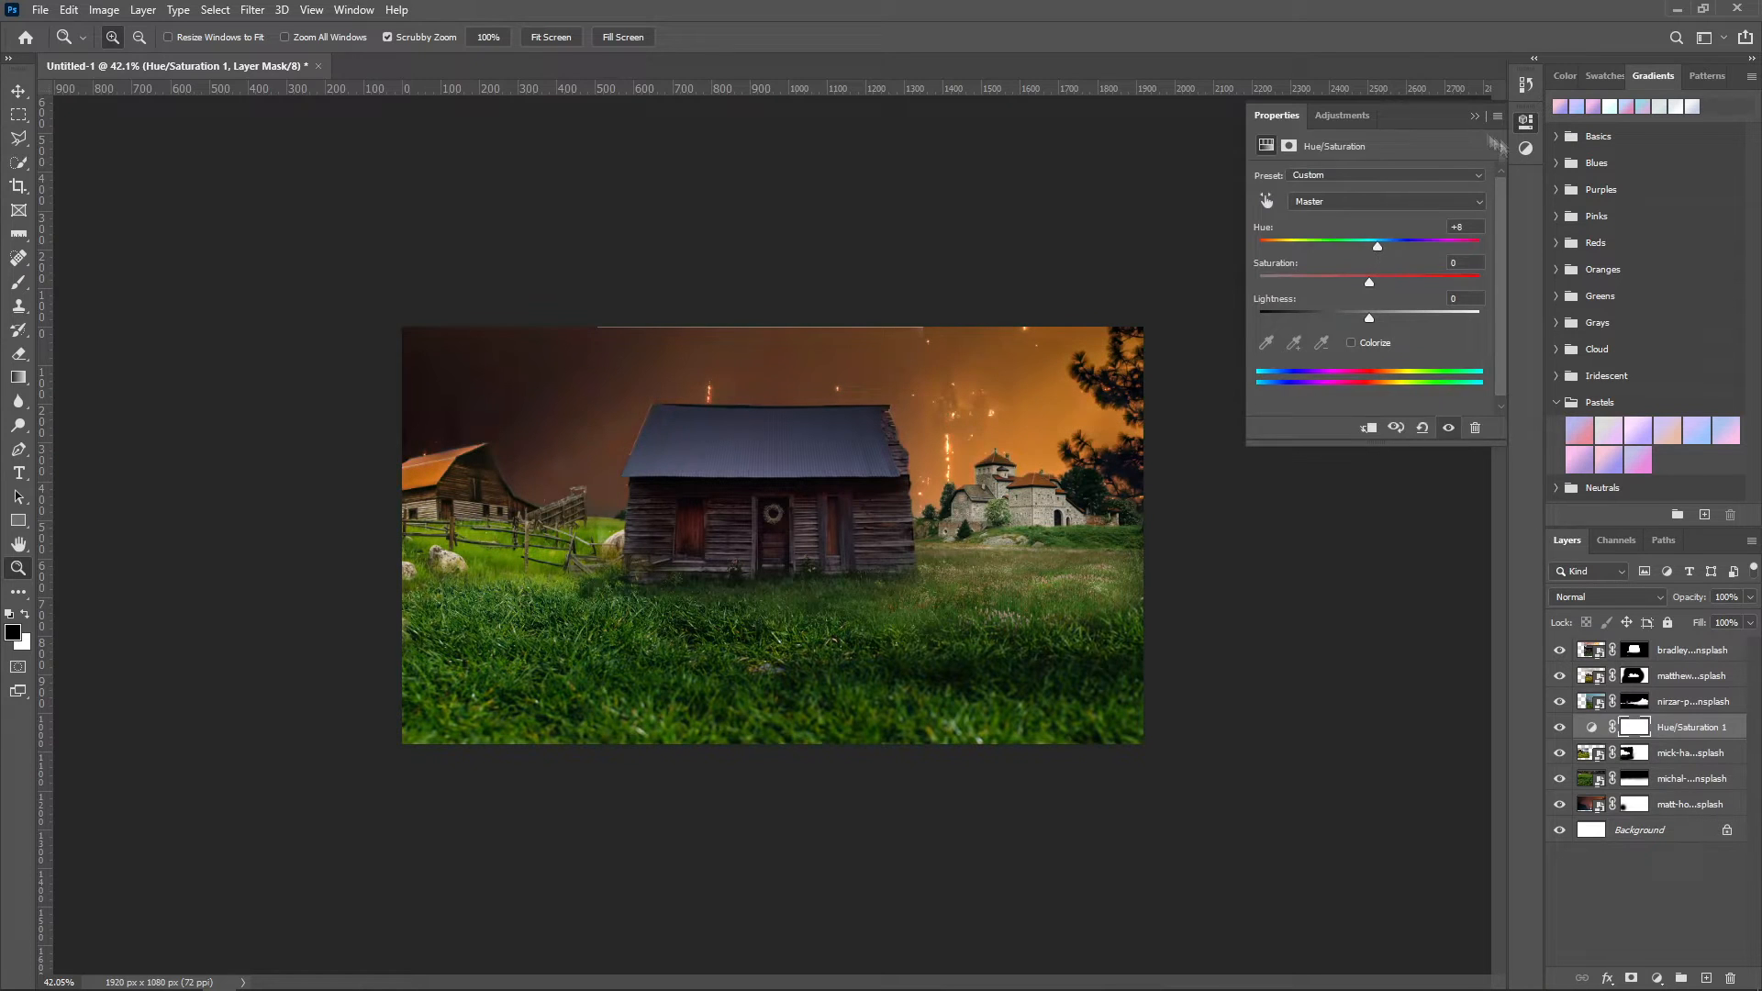
click(1474, 117)
alt+click(1602, 739)
click(1598, 704)
Step: Add a Hue/Saturation adjustment with hue +20 clipped to the cabin layer
click(1656, 651)
click(1656, 978)
click(1643, 791)
drag(1368, 246, 1391, 246)
click(1368, 427)
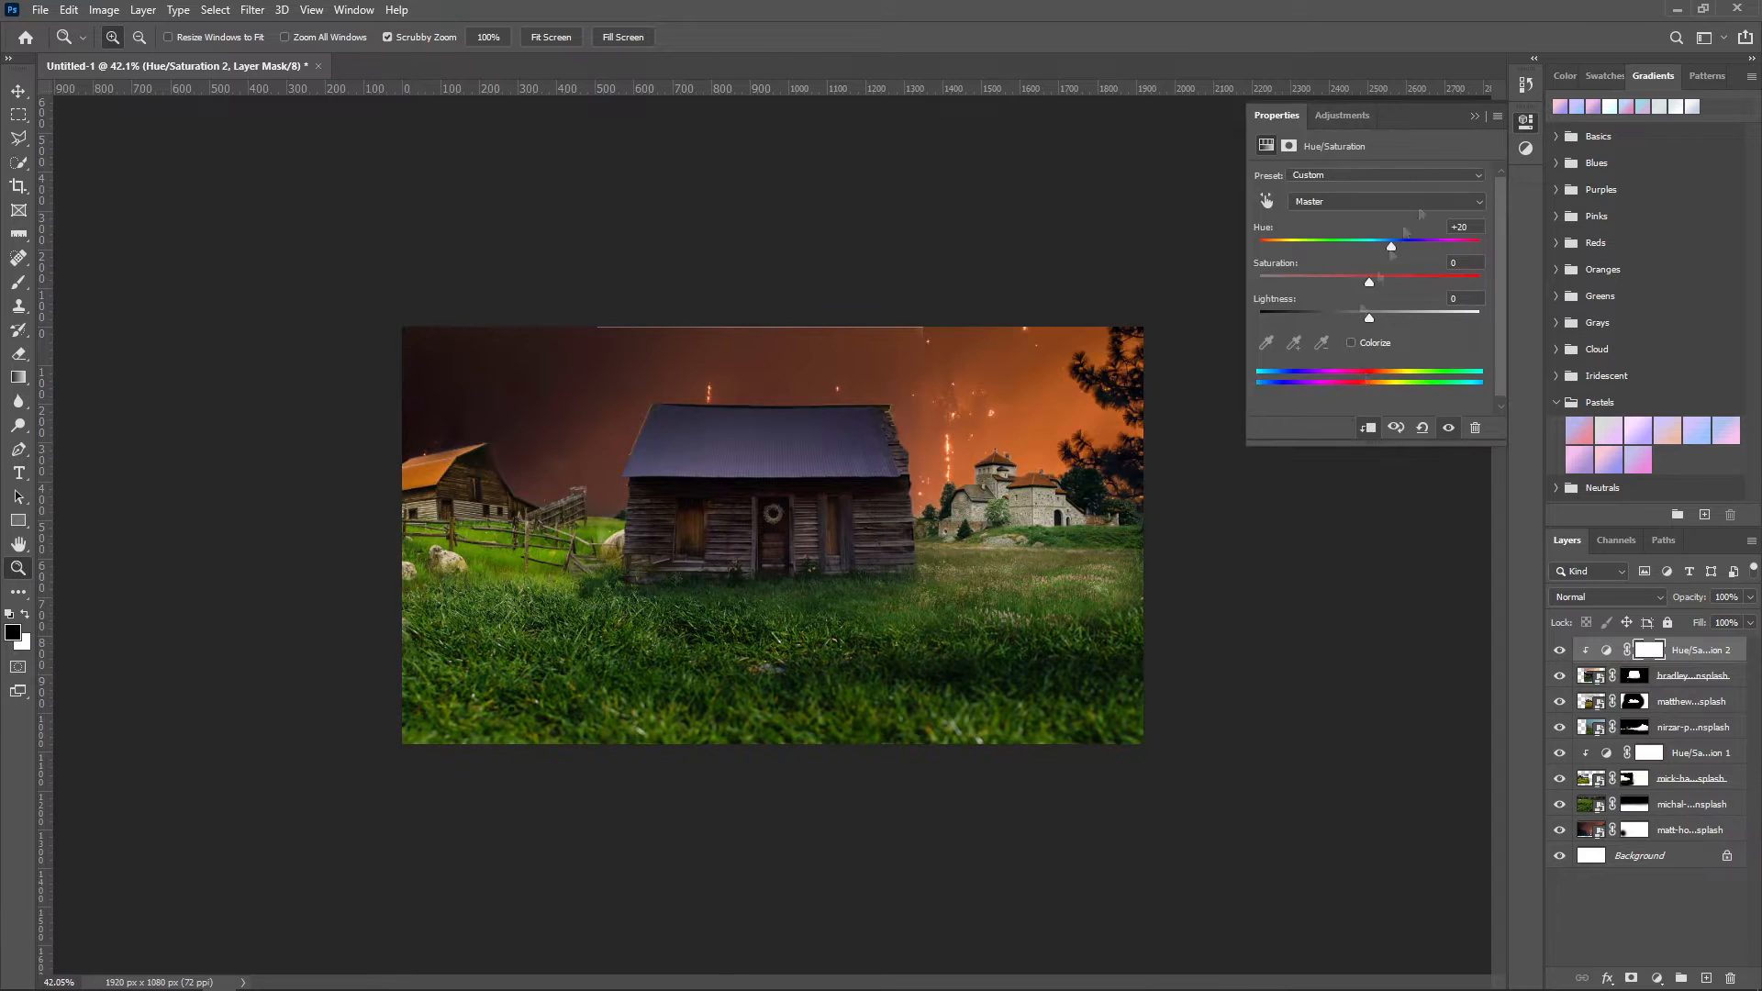
Step: Clean up the leftover photo edge along the top of the sky on the cabin and dish layer masks
mouse_move(575, 987)
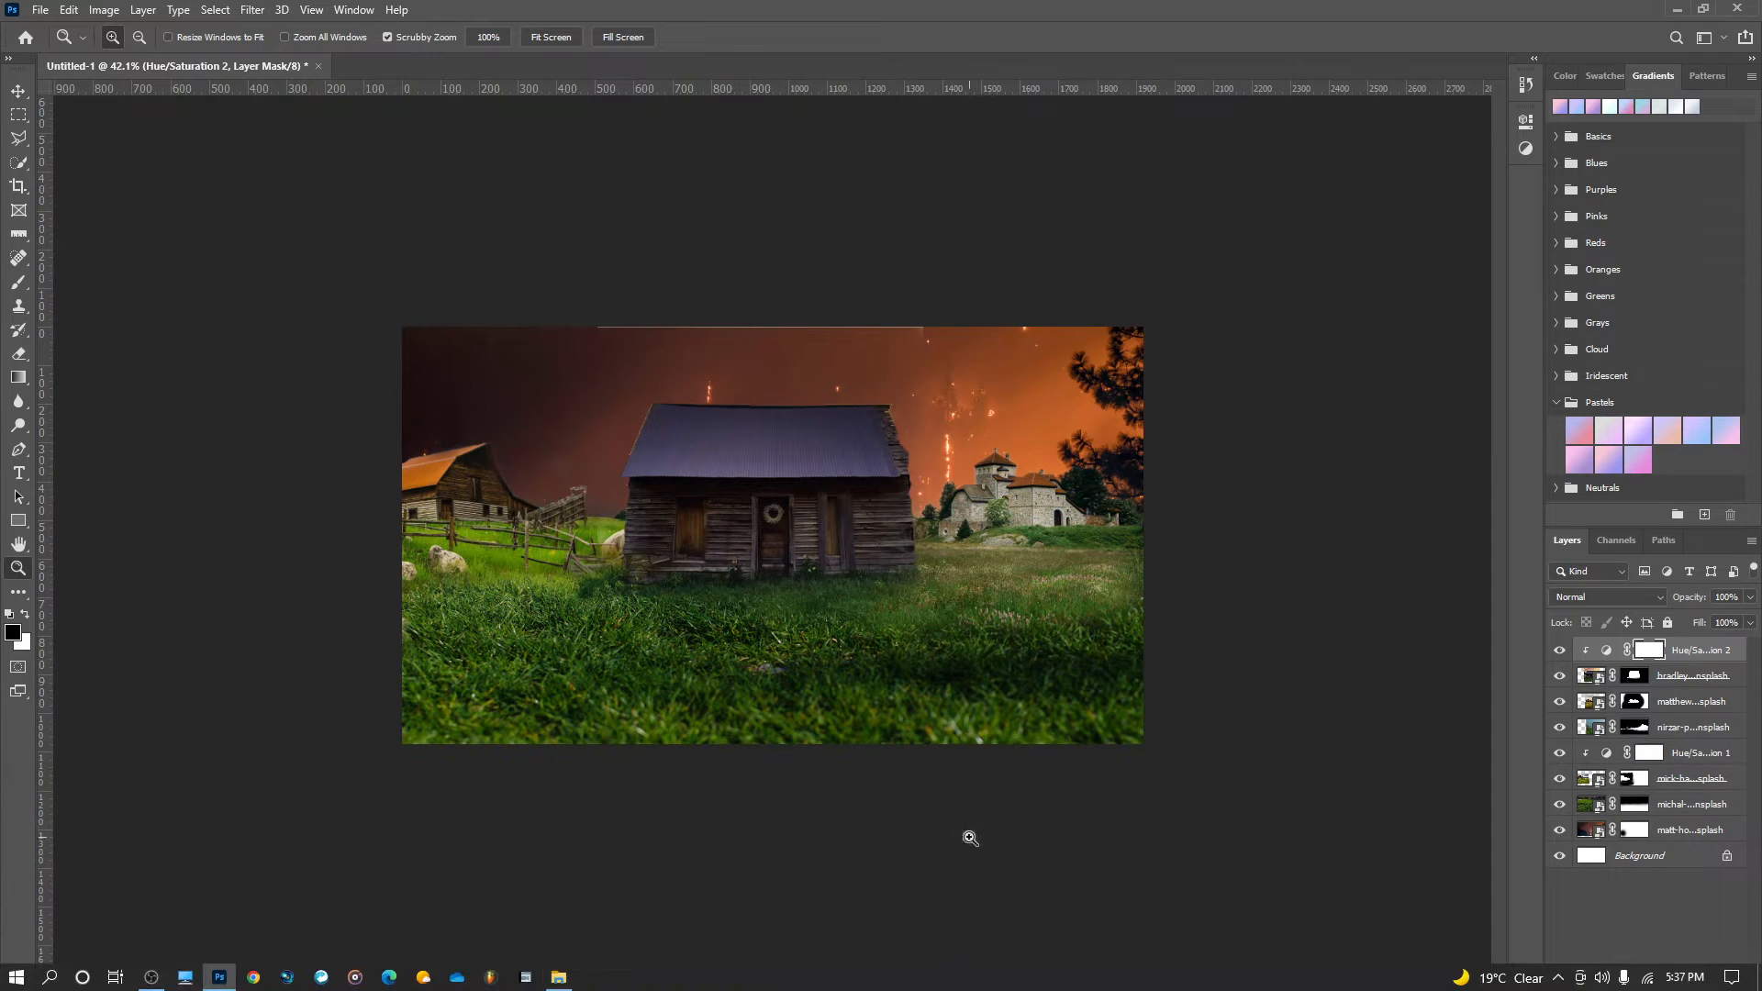
scroll(872, 355, up, 2)
click(1634, 676)
key(b)
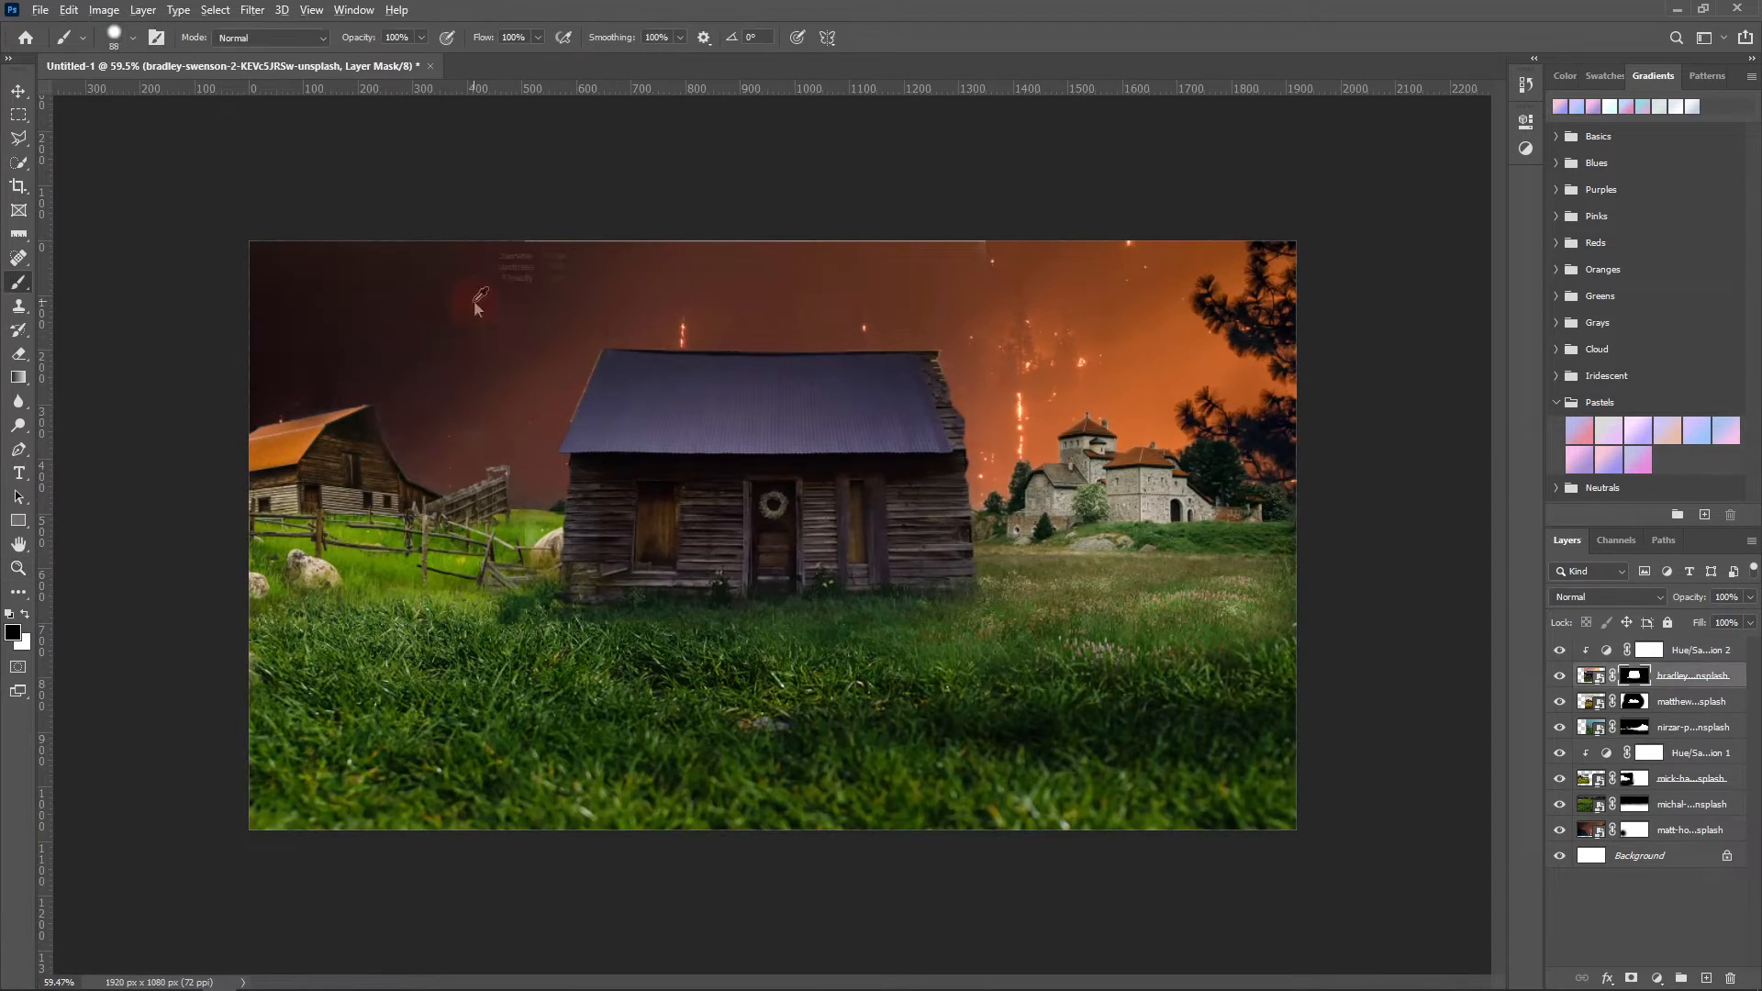
click(1634, 701)
Step: Place the photo of the crouching hooded figure in the composition as the top layer
key(z)
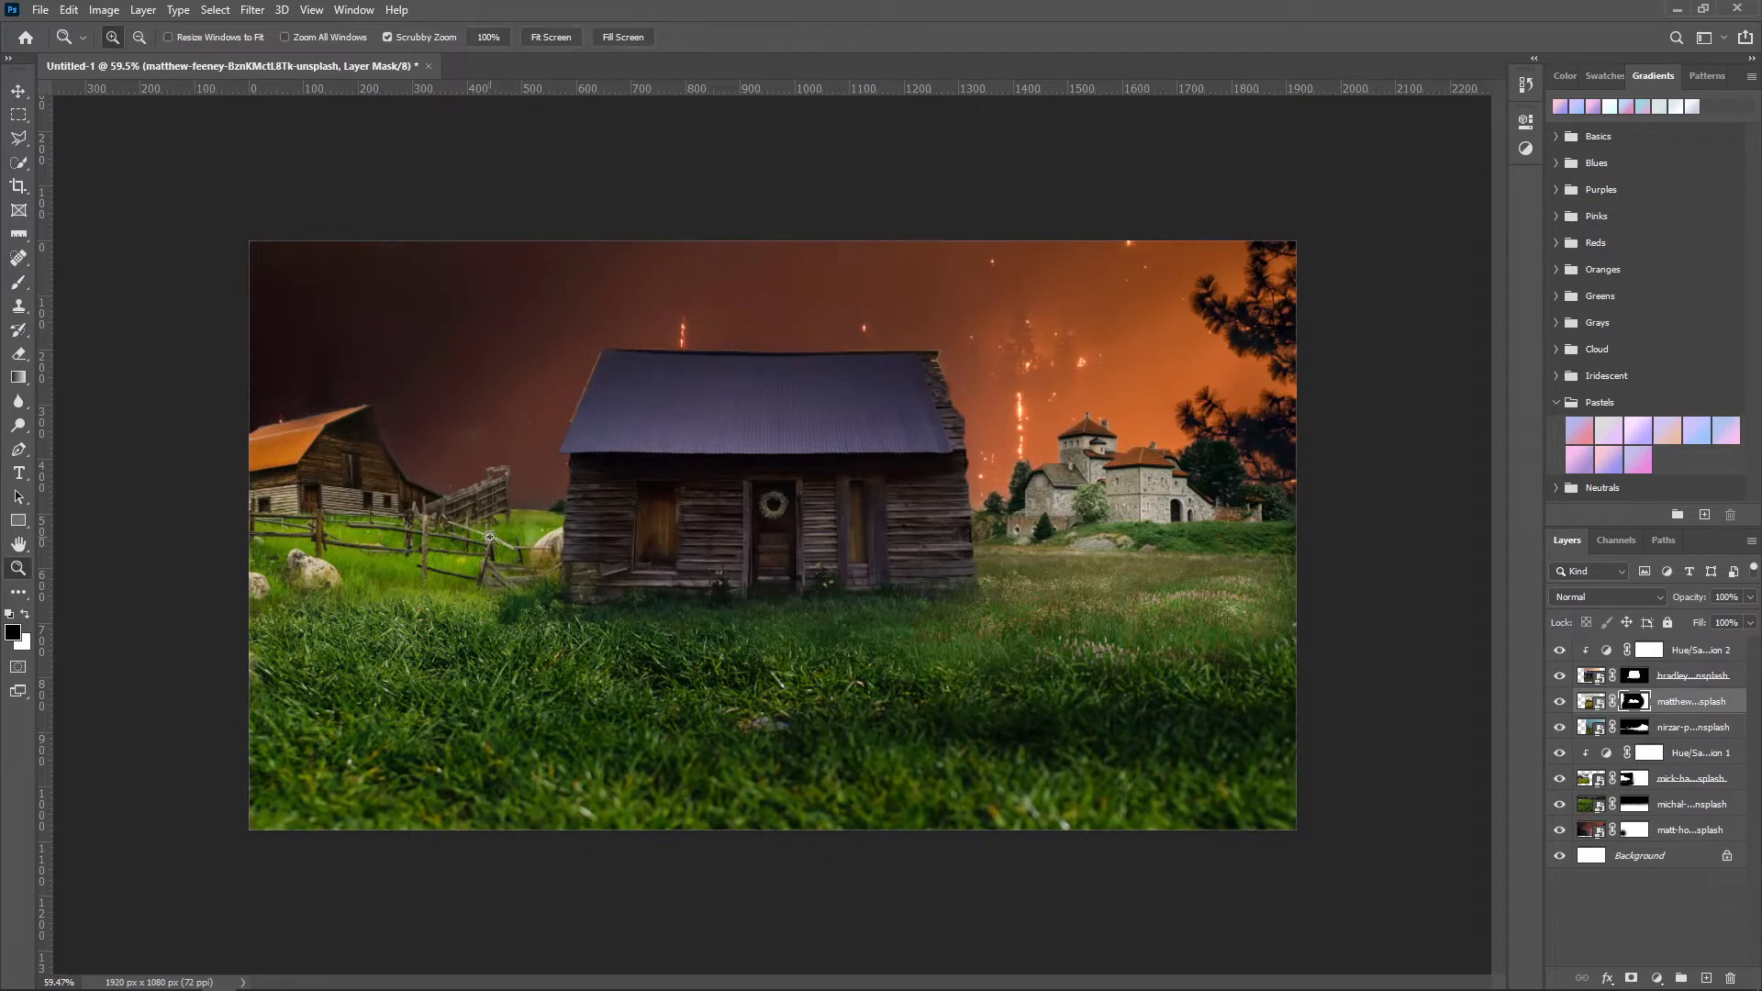
drag(743, 683, 660, 692)
click(558, 974)
drag(888, 470, 908, 491)
key(Return)
Step: Select the crouching figure with Quick Selection, and refine the selection around the hanging respirator and its straps
key(w)
click(14, 571)
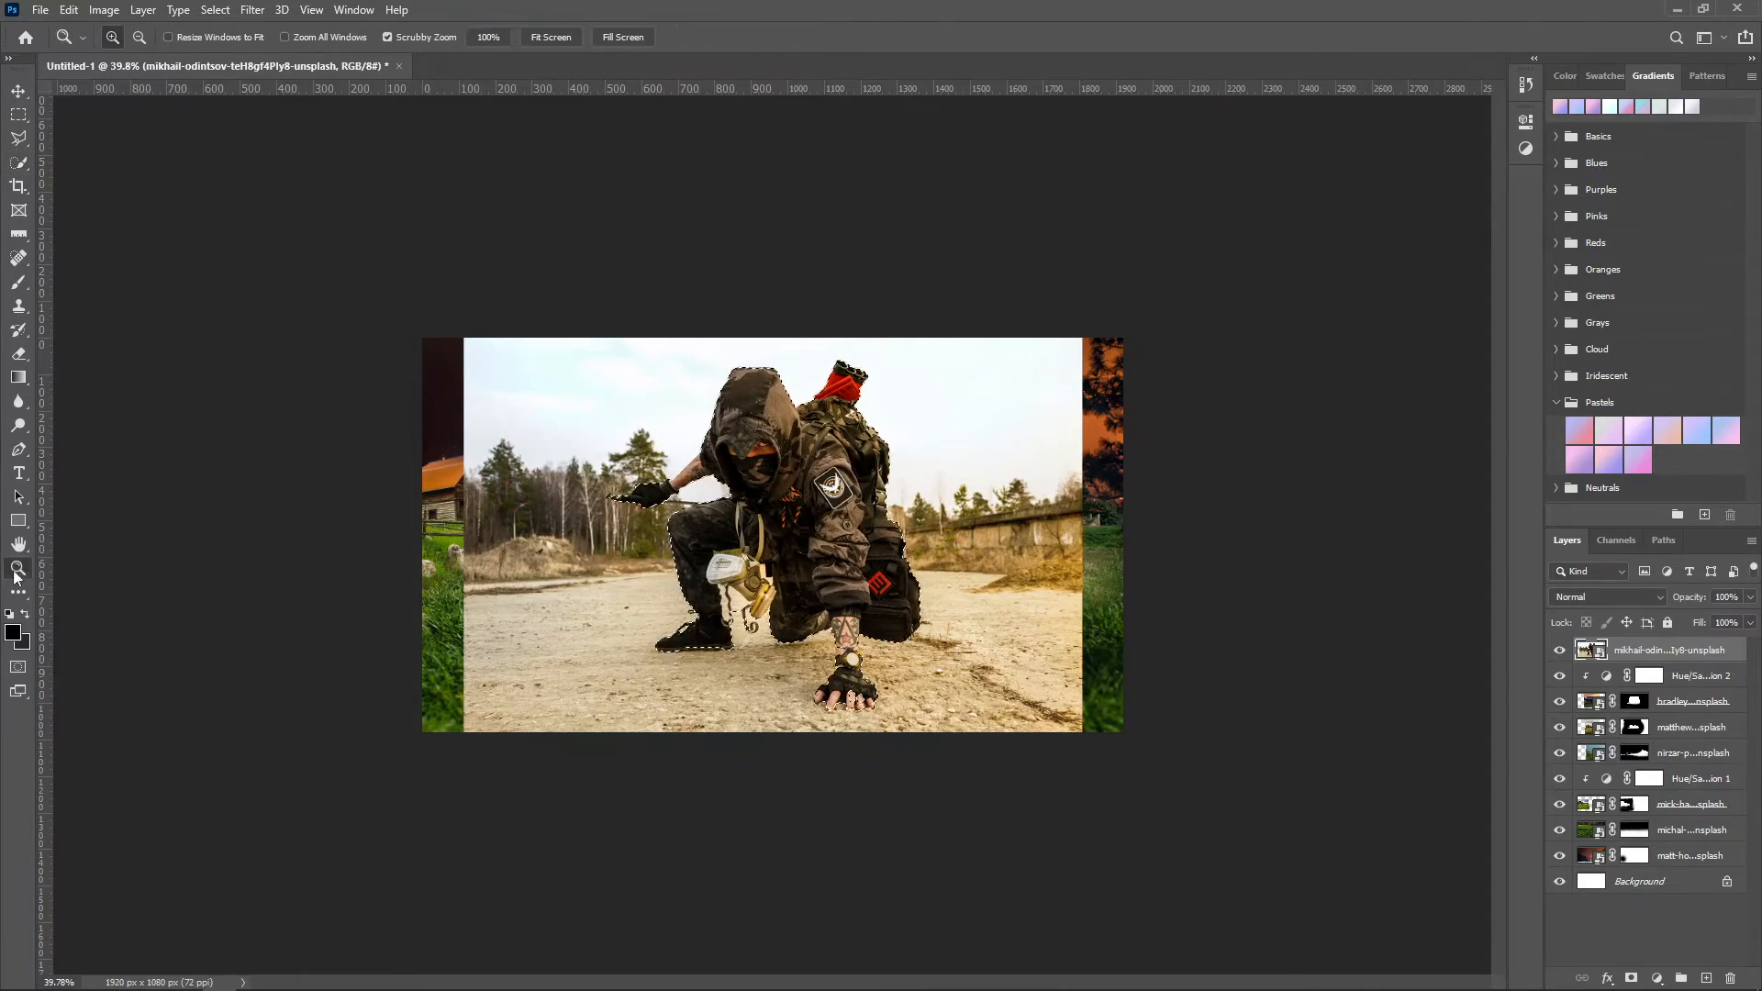
drag(716, 540, 867, 588)
mouse_move(790, 825)
mouse_down()
mouse_move(636, 507)
mouse_move(588, 241)
mouse_up()
key(w)
drag(789, 514, 770, 348)
drag(652, 569, 624, 303)
click(703, 580)
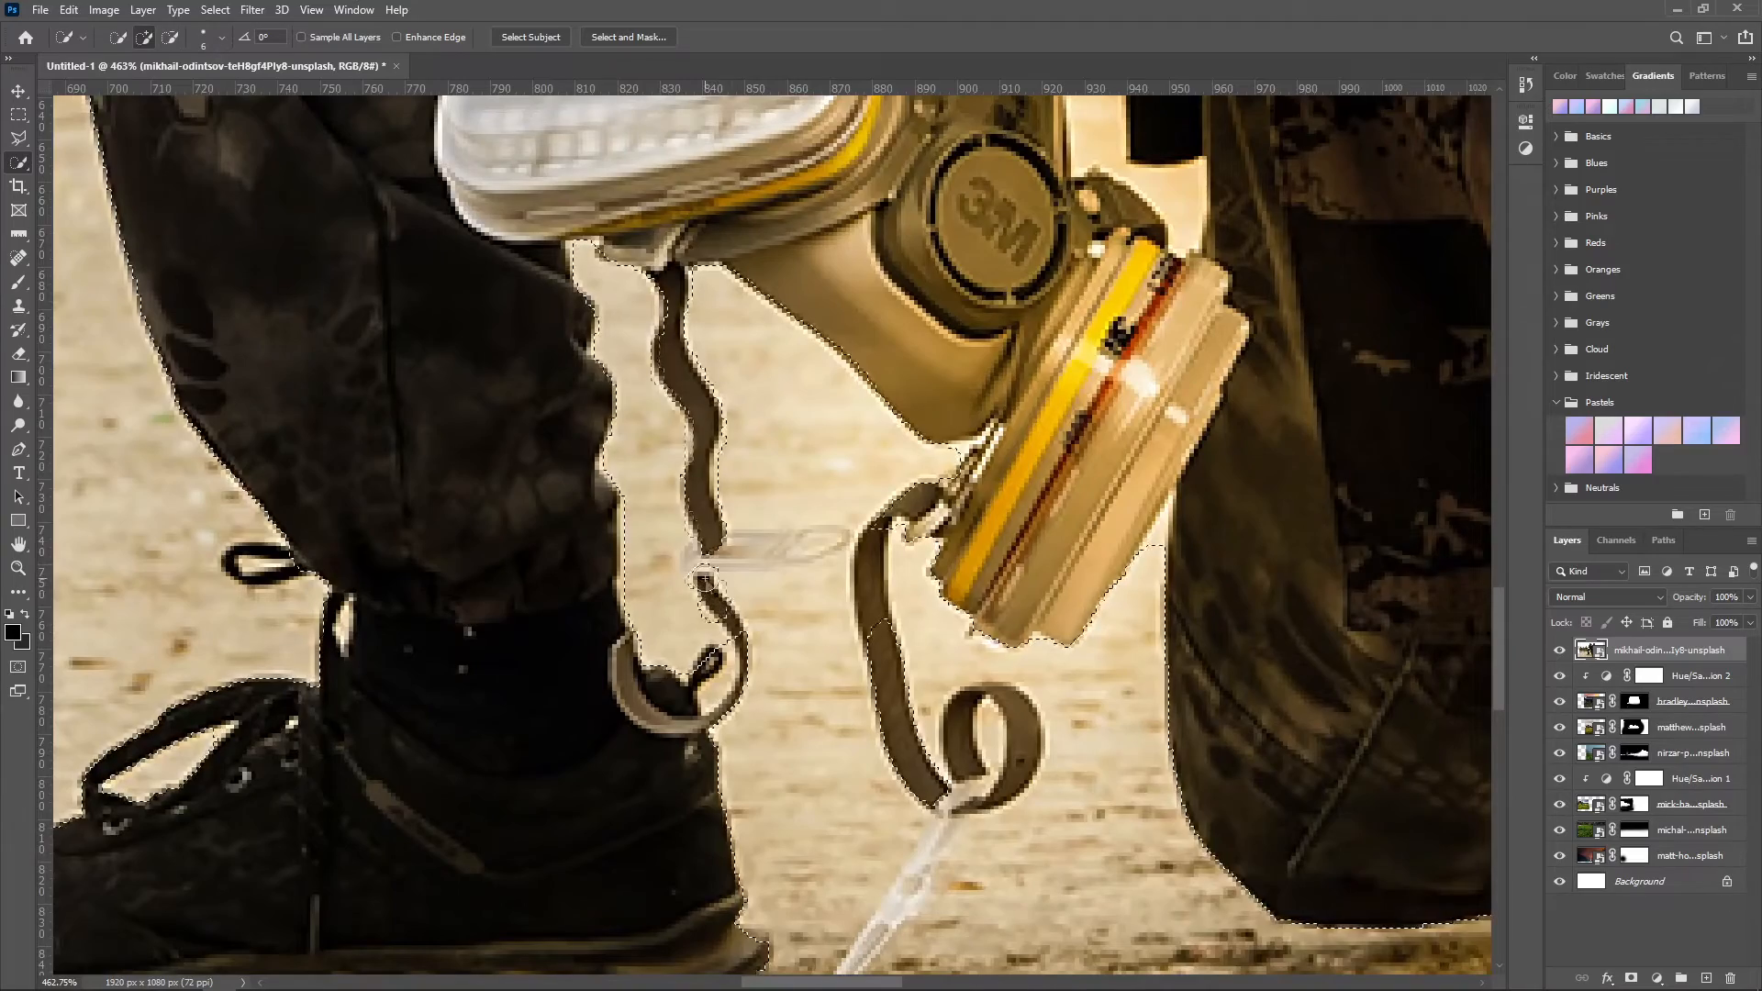
mouse_move(868, 555)
mouse_down()
mouse_move(875, 613)
mouse_move(780, 598)
mouse_up()
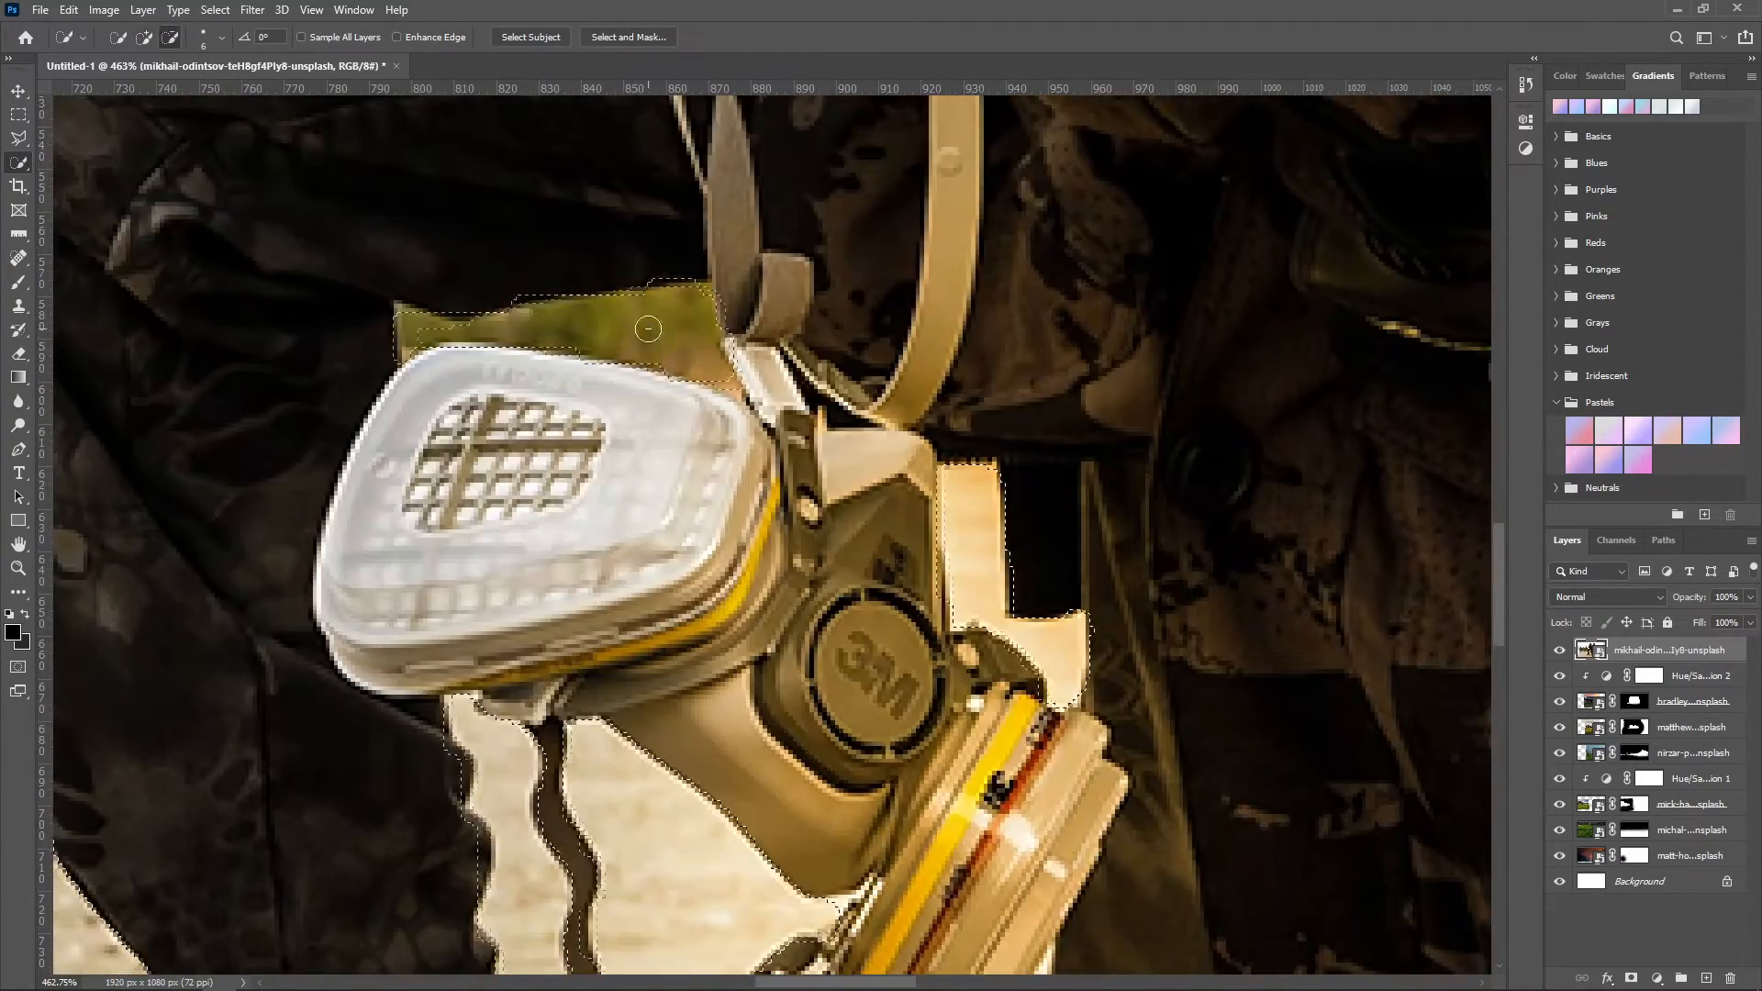
drag(648, 329, 405, 314)
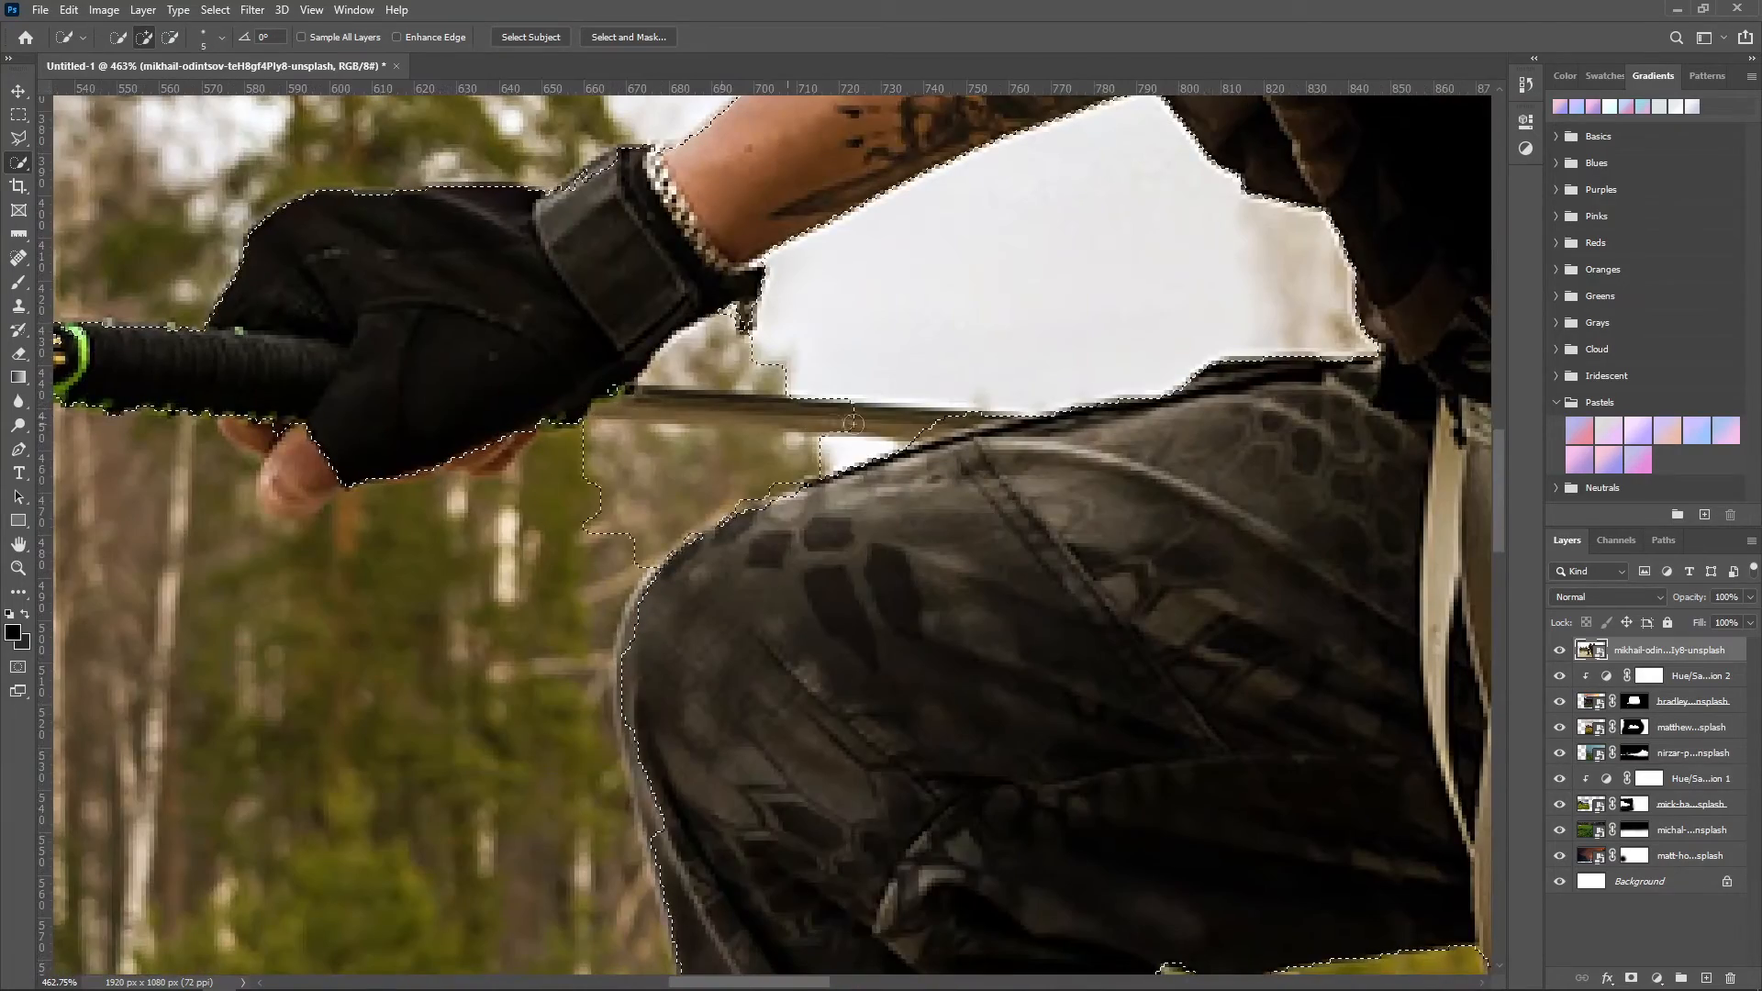
Step: Undo the last selection stroke, and refine the selection so that it follows the blade above the figure's knee
key(ctrl+z)
alt+click(760, 457)
click(882, 353)
drag(1197, 368, 1055, 450)
drag(642, 498, 486, 491)
Step: Add the gloved hand's fingers to the selection and check the outline along the blade handle and arm
click(362, 532)
click(152, 558)
click(110, 518)
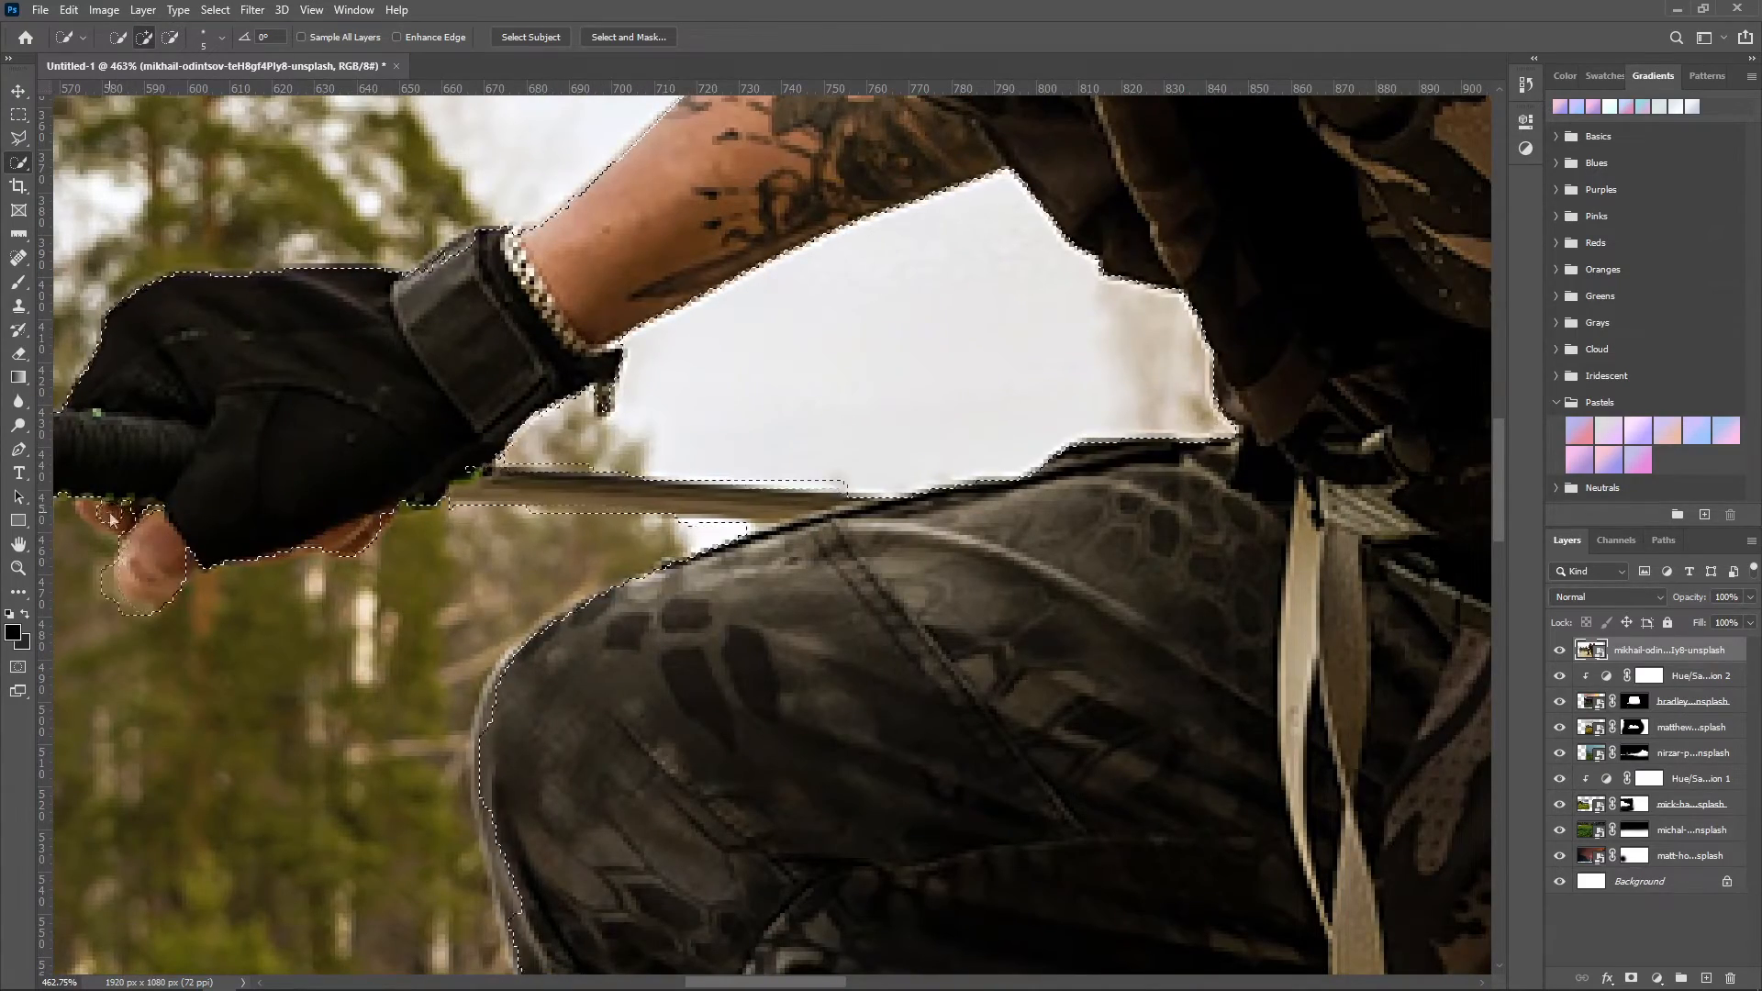
drag(101, 556, 154, 617)
drag(220, 449, 583, 498)
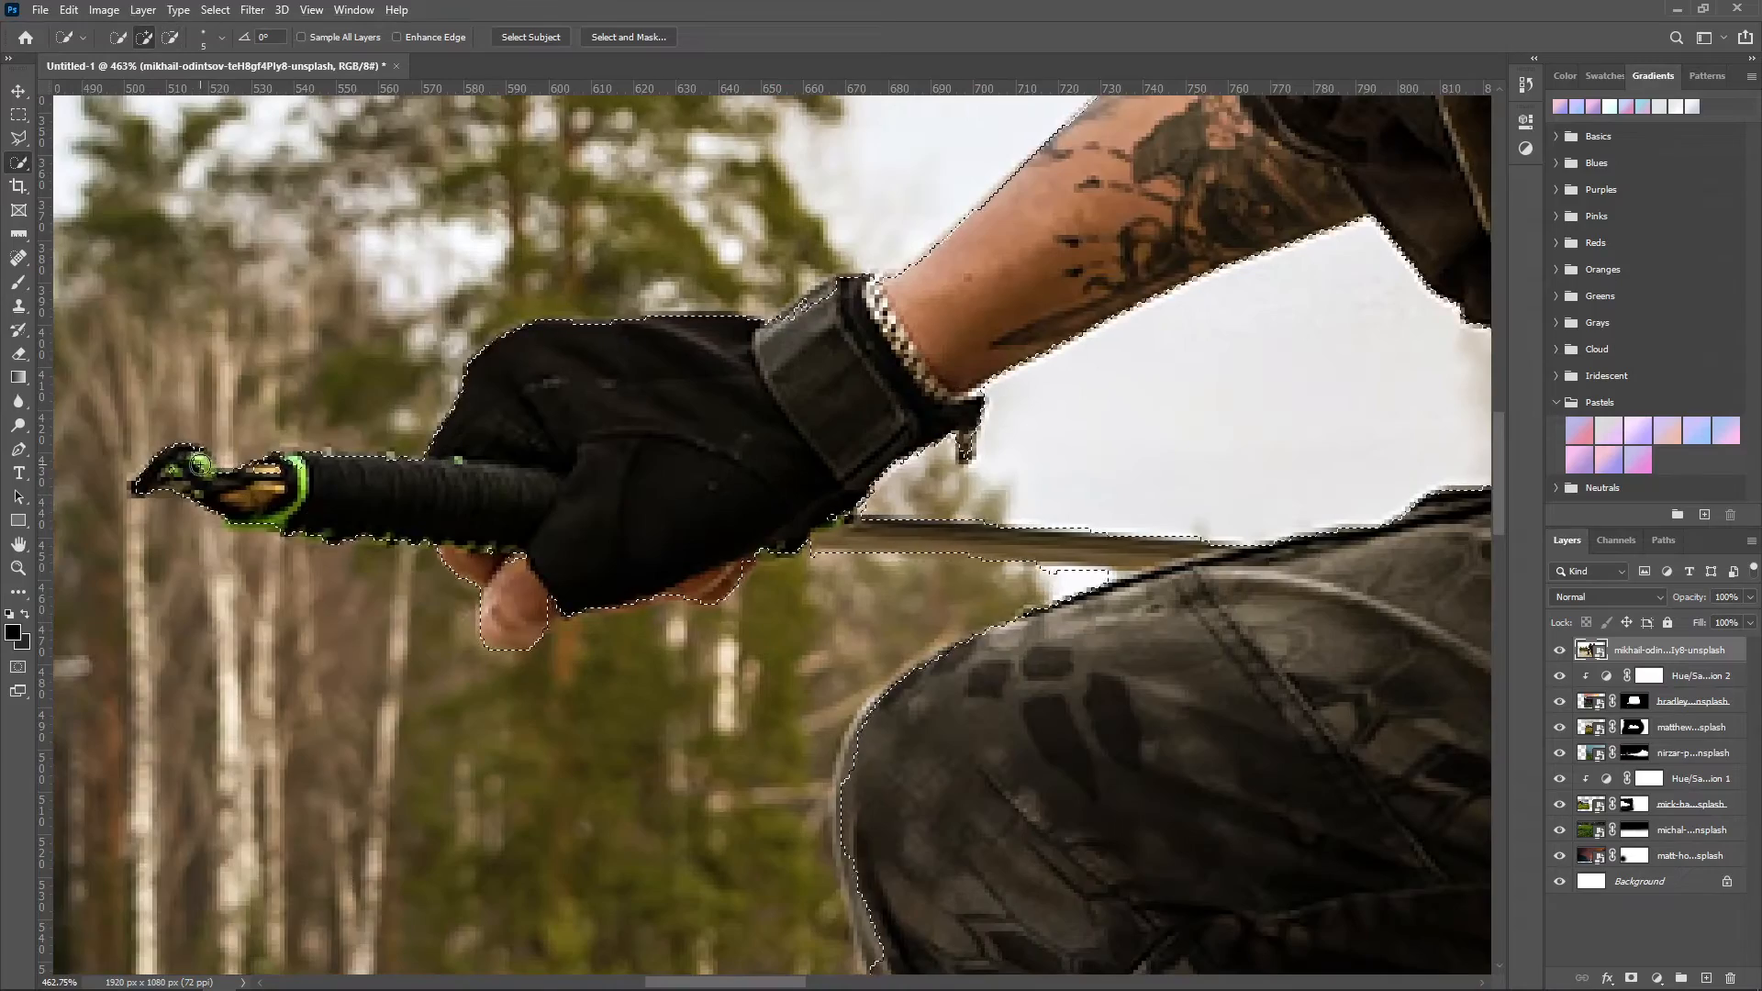
drag(815, 310, 320, 641)
click(323, 636)
key(ctrl+z)
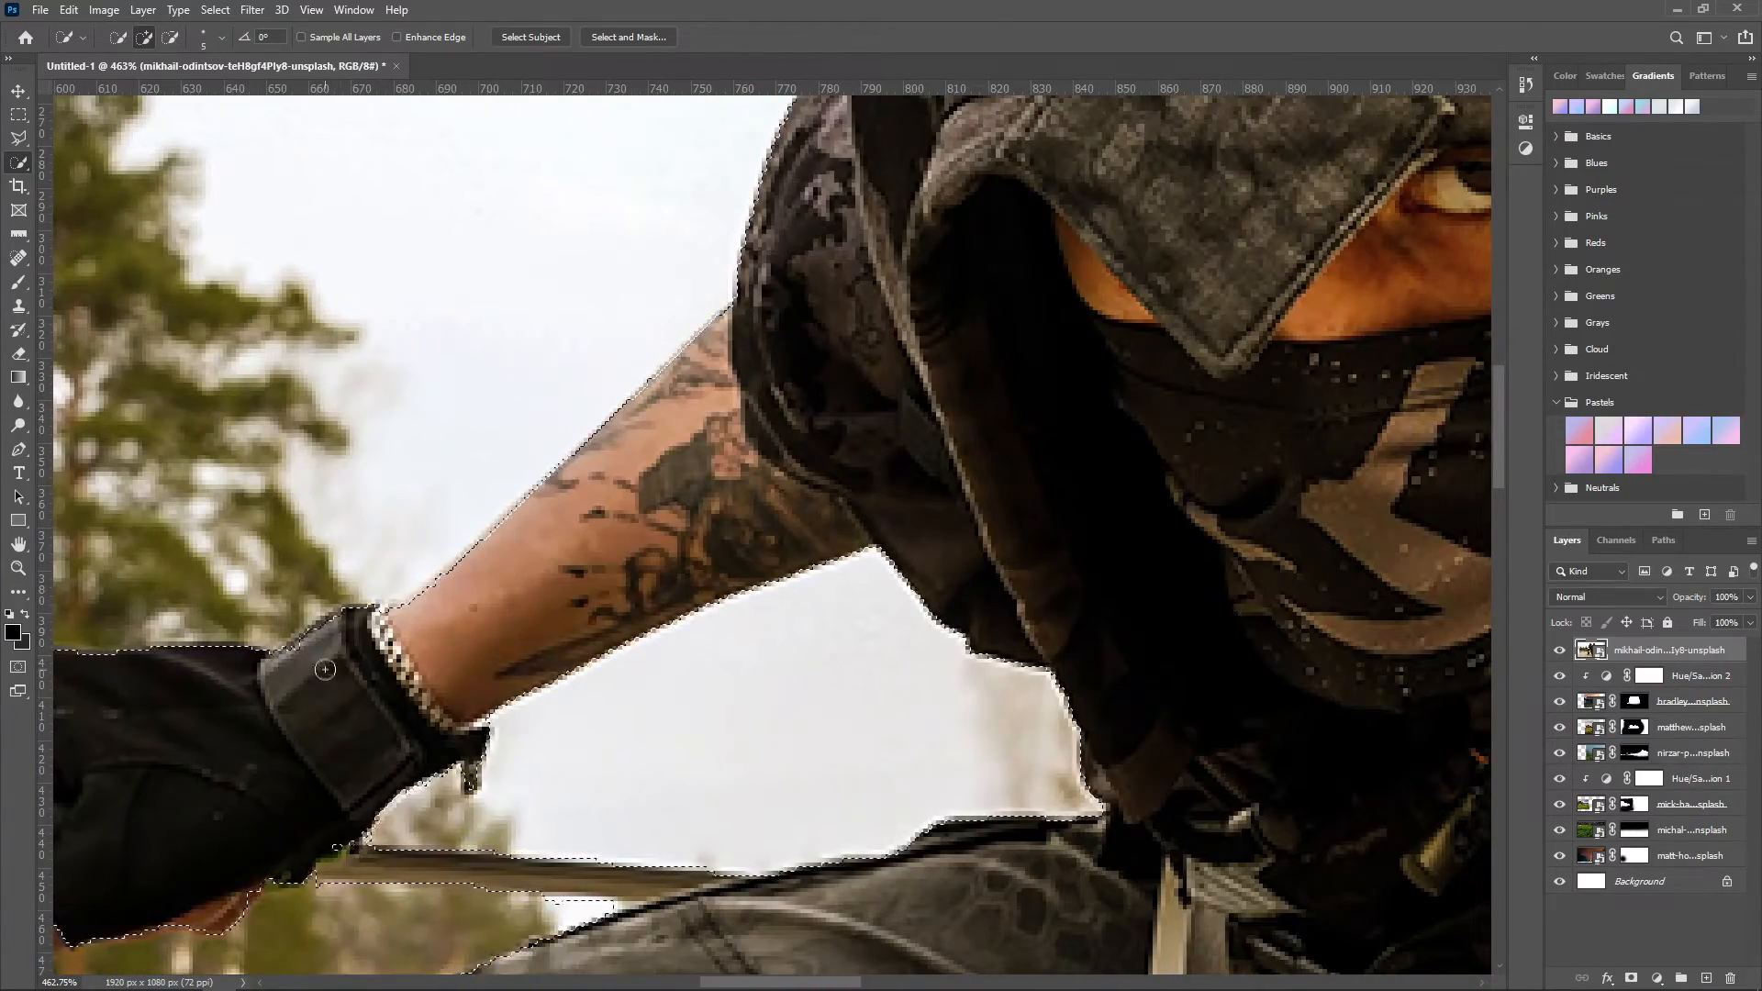
key(ctrl+0)
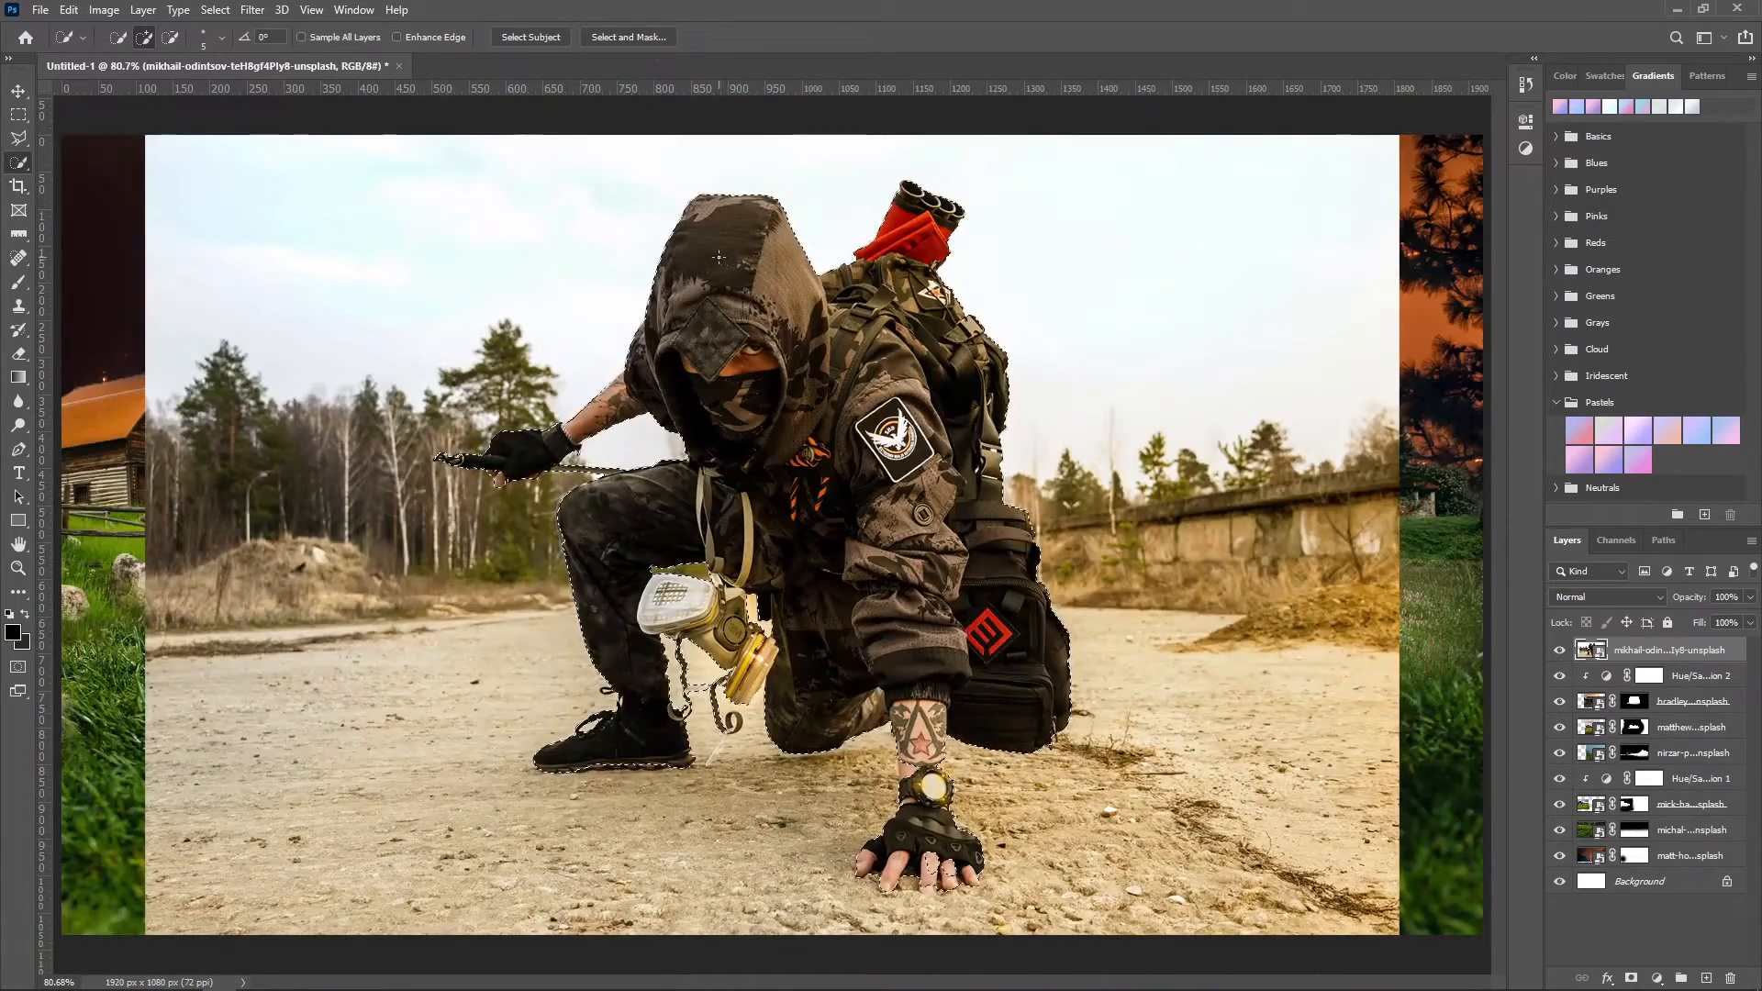
Step: Brush the missing skin between tattoo and watch and the figure's fingers into the selection in Select and Mask
key(alt+ctrl+r)
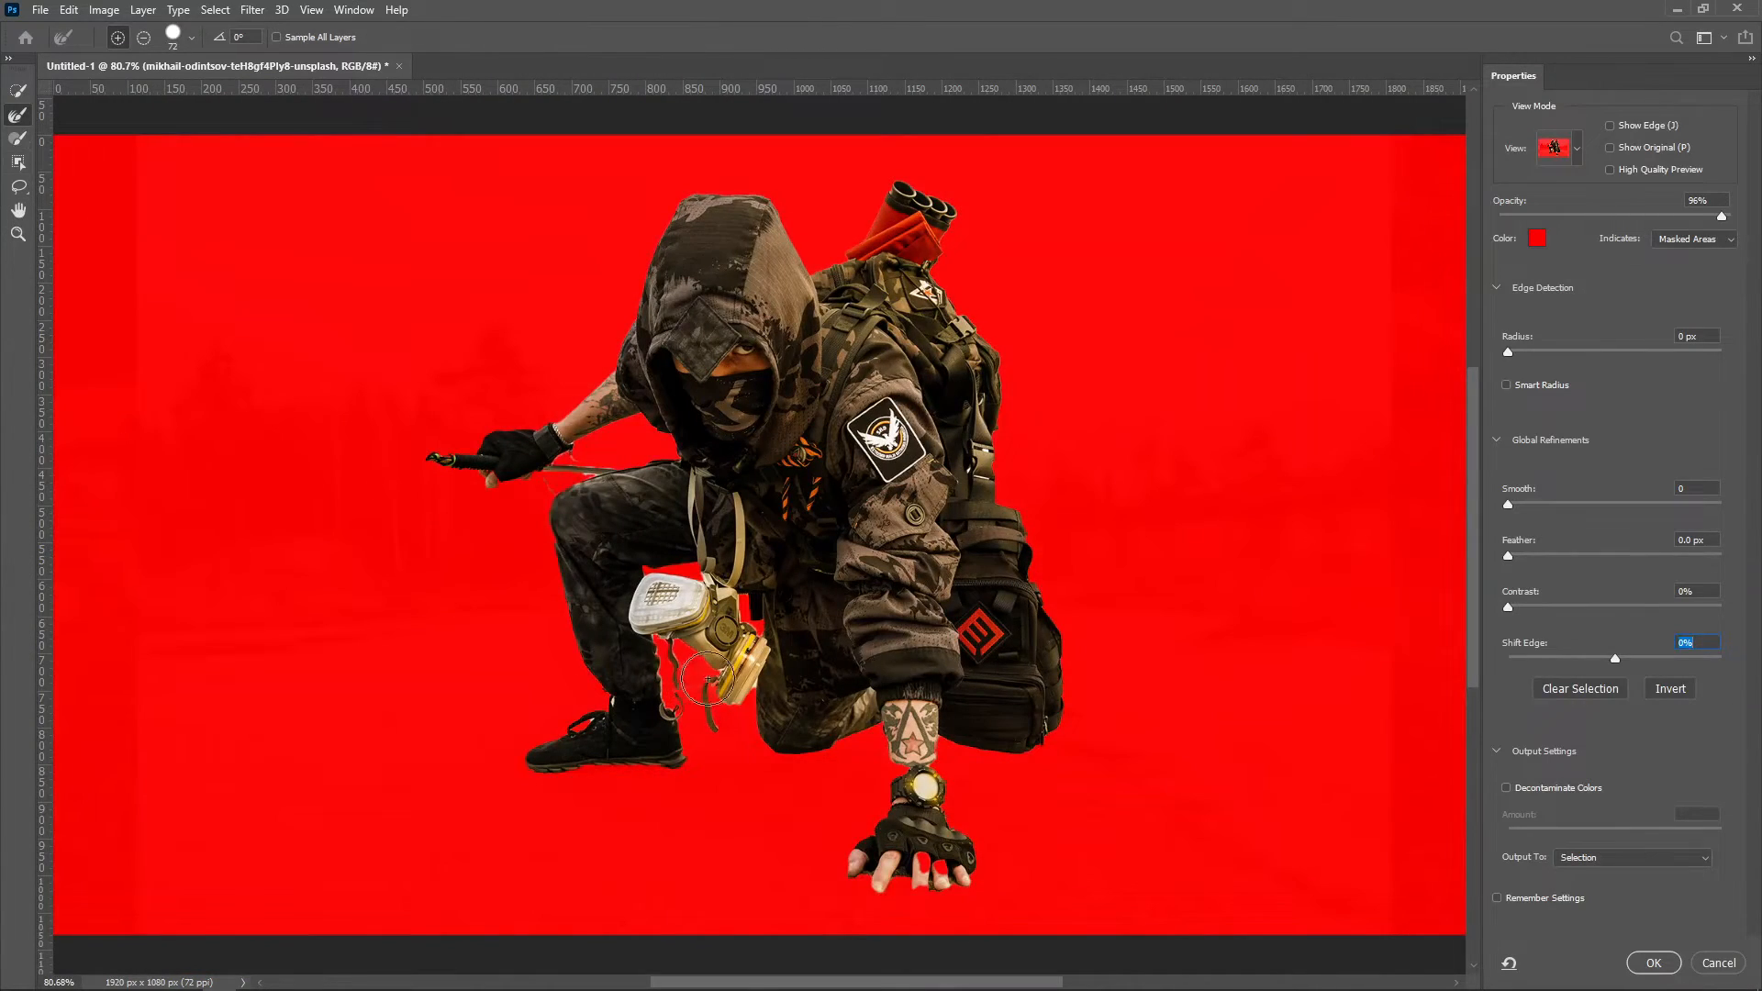
drag(919, 806, 1000, 807)
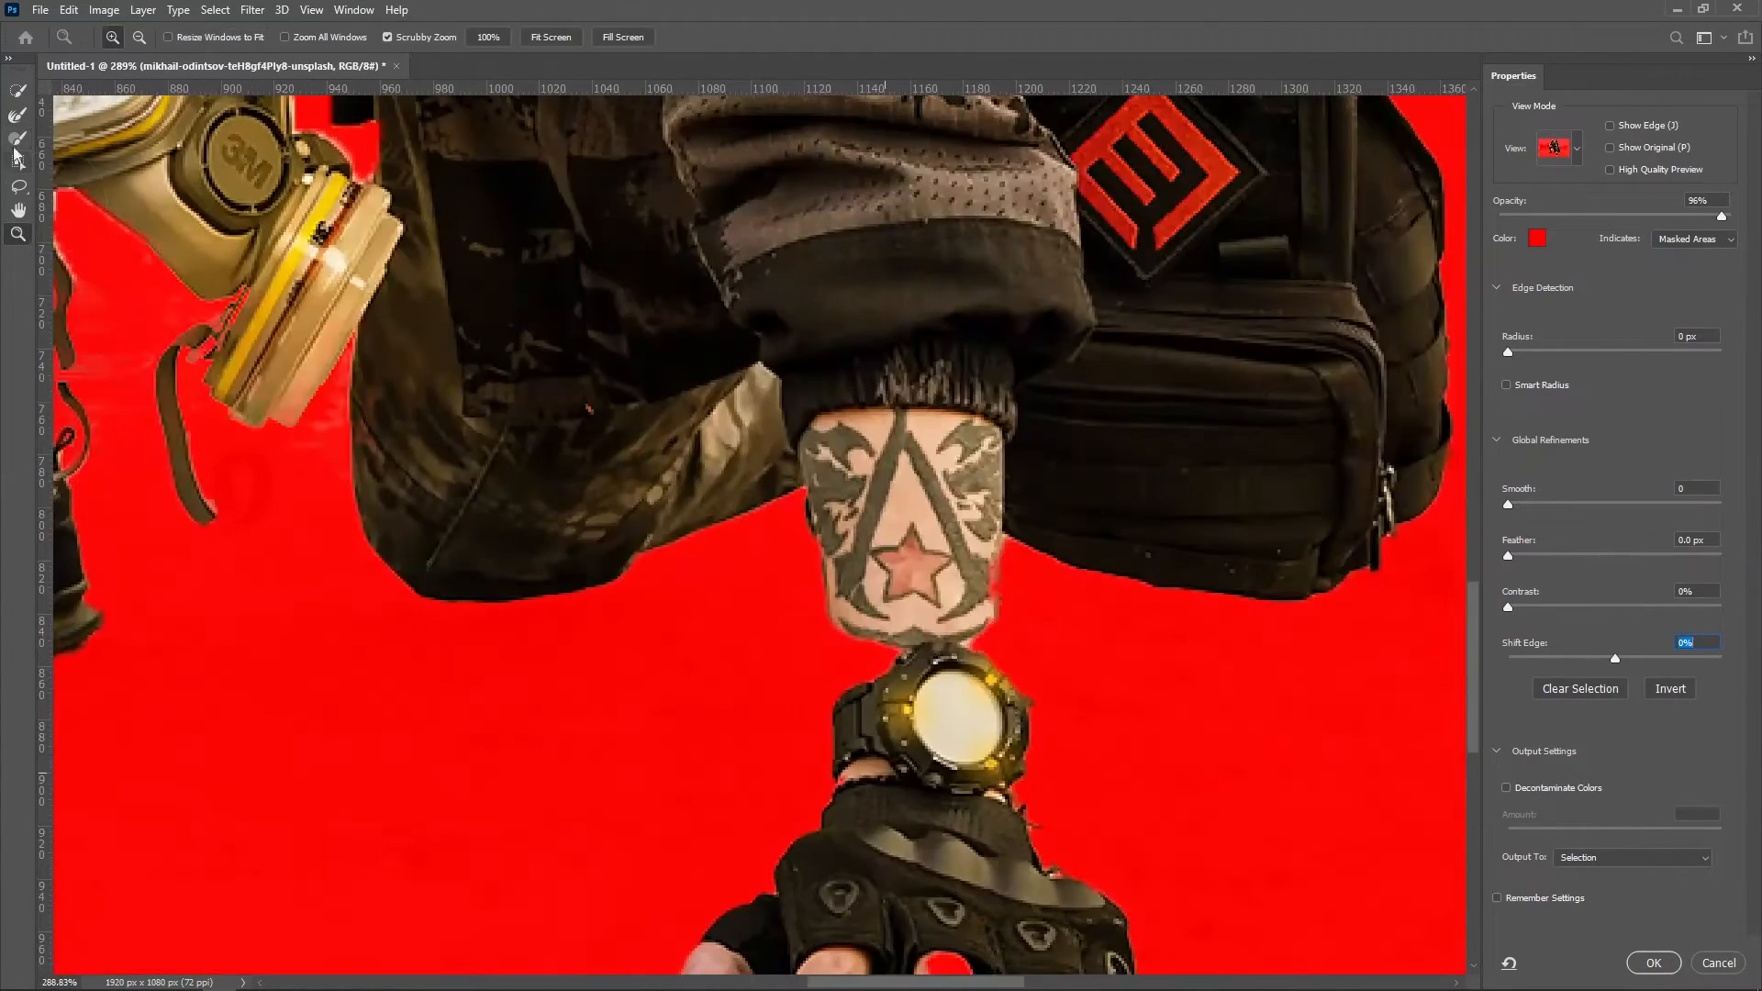
key(r)
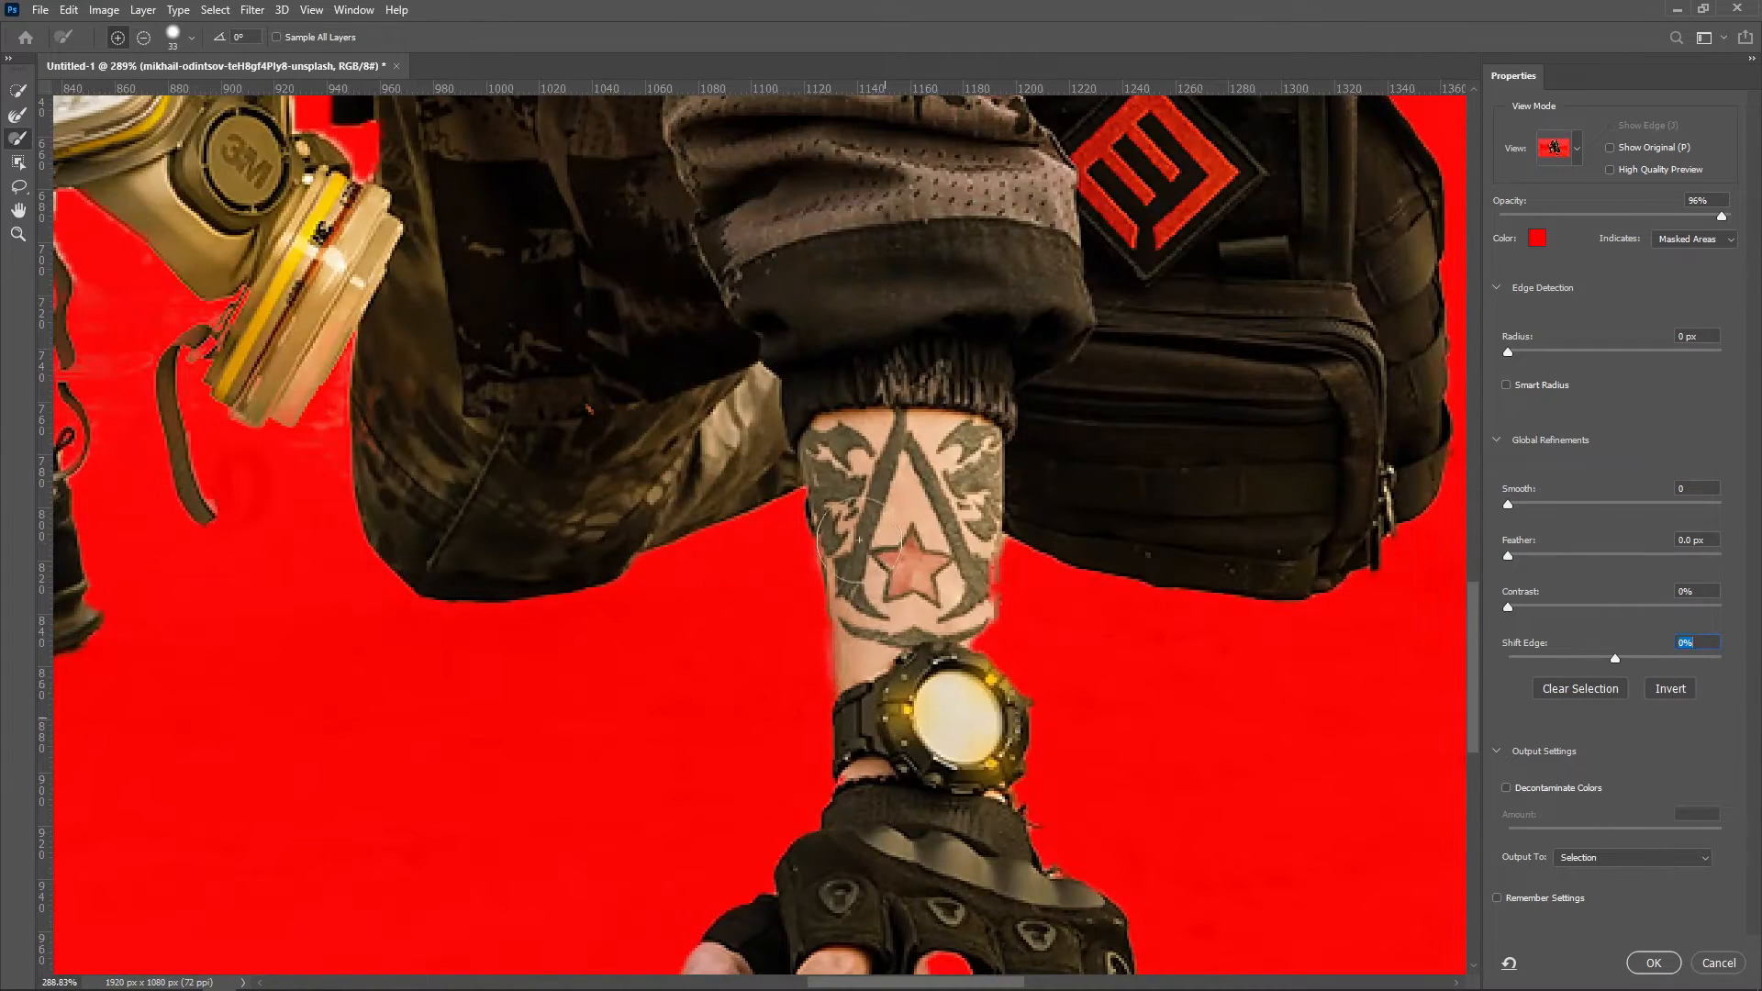
drag(950, 790, 902, 513)
mouse_move(904, 835)
mouse_down()
mouse_move(884, 853)
mouse_move(584, 691)
mouse_move(584, 706)
mouse_up()
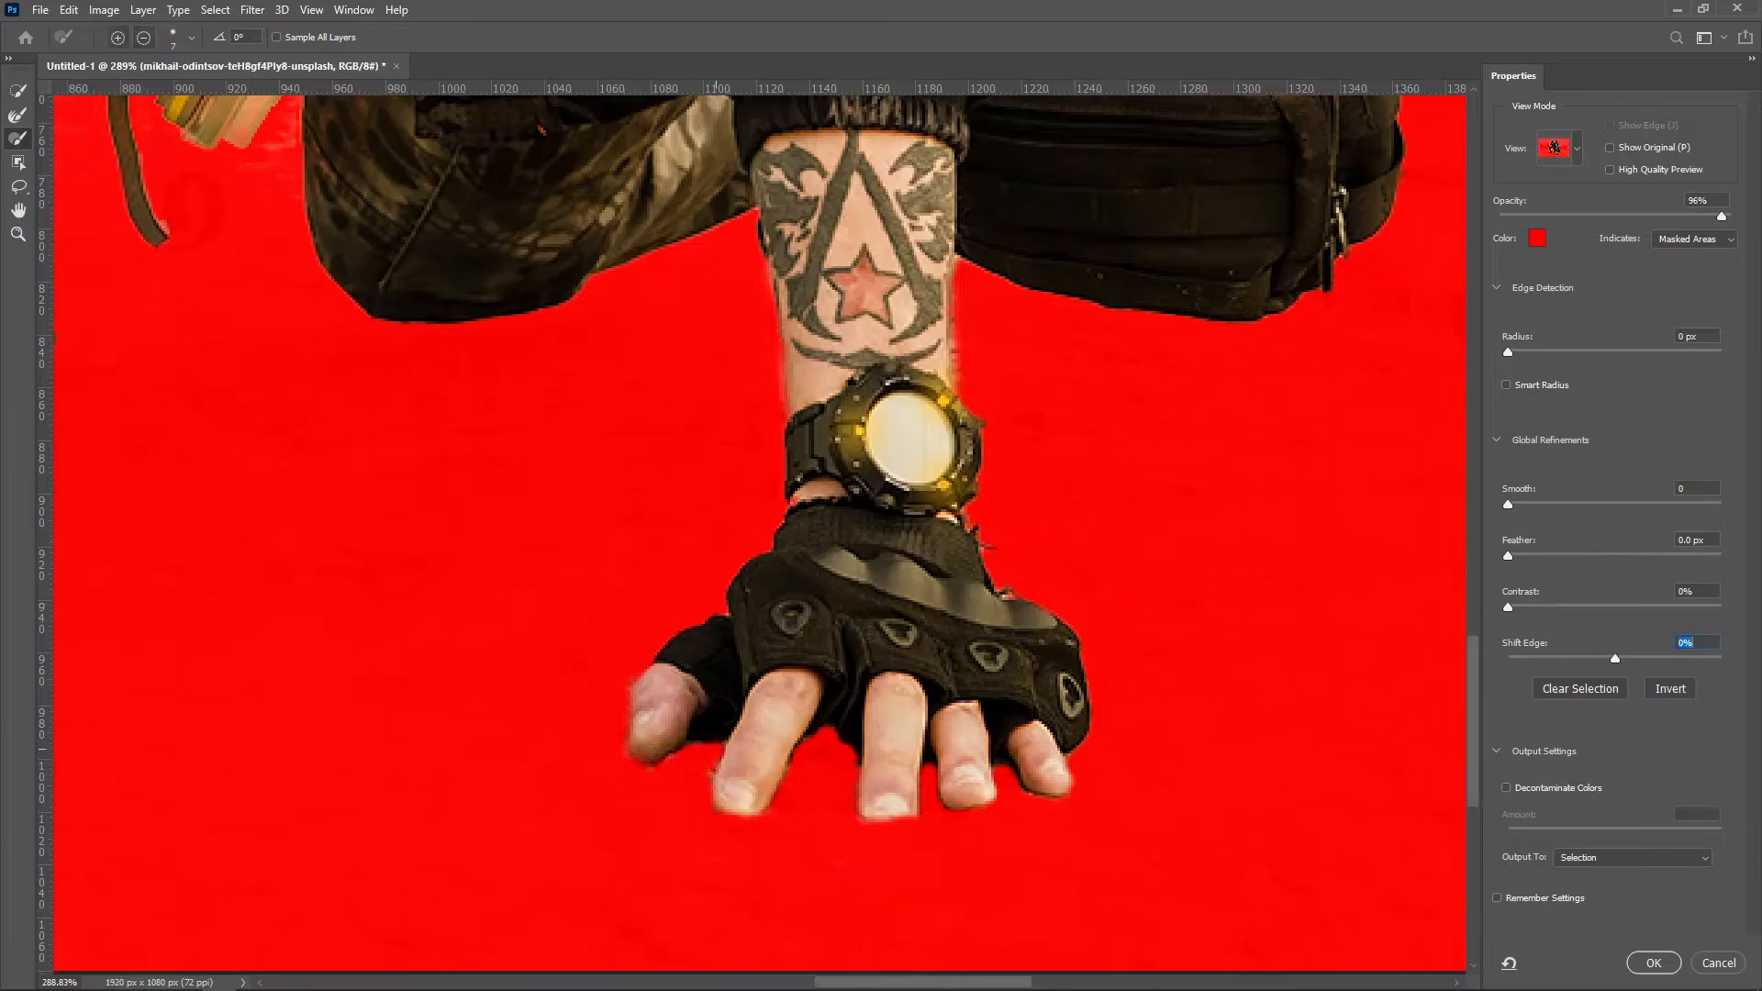
Step: Clean up the figure's remaining selection edges around the fingertips, respirator straps and blade with the refinement brush
drag(901, 590, 725, 815)
drag(789, 514, 491, 936)
drag(514, 174, 808, 899)
drag(652, 184, 633, 601)
drag(359, 592, 878, 312)
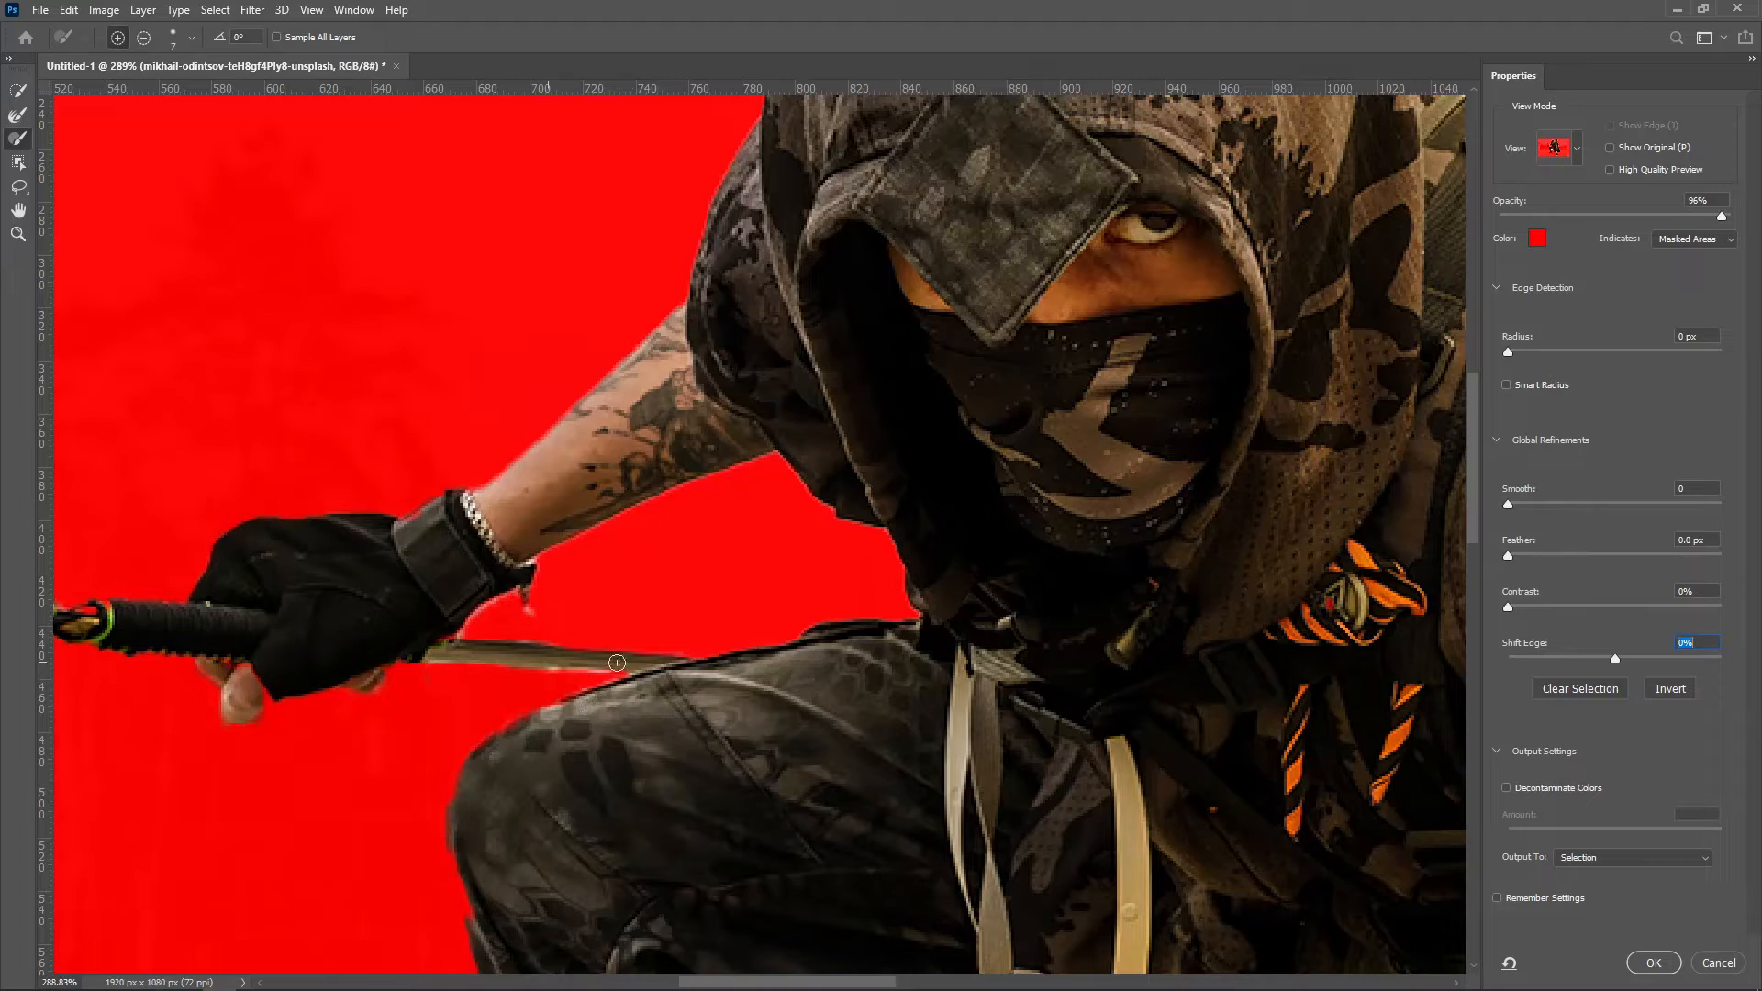
Step: Smooth the figure's selection, feather it 1.0 px, and apply it as a mask on the photo layer
double_click(18, 234)
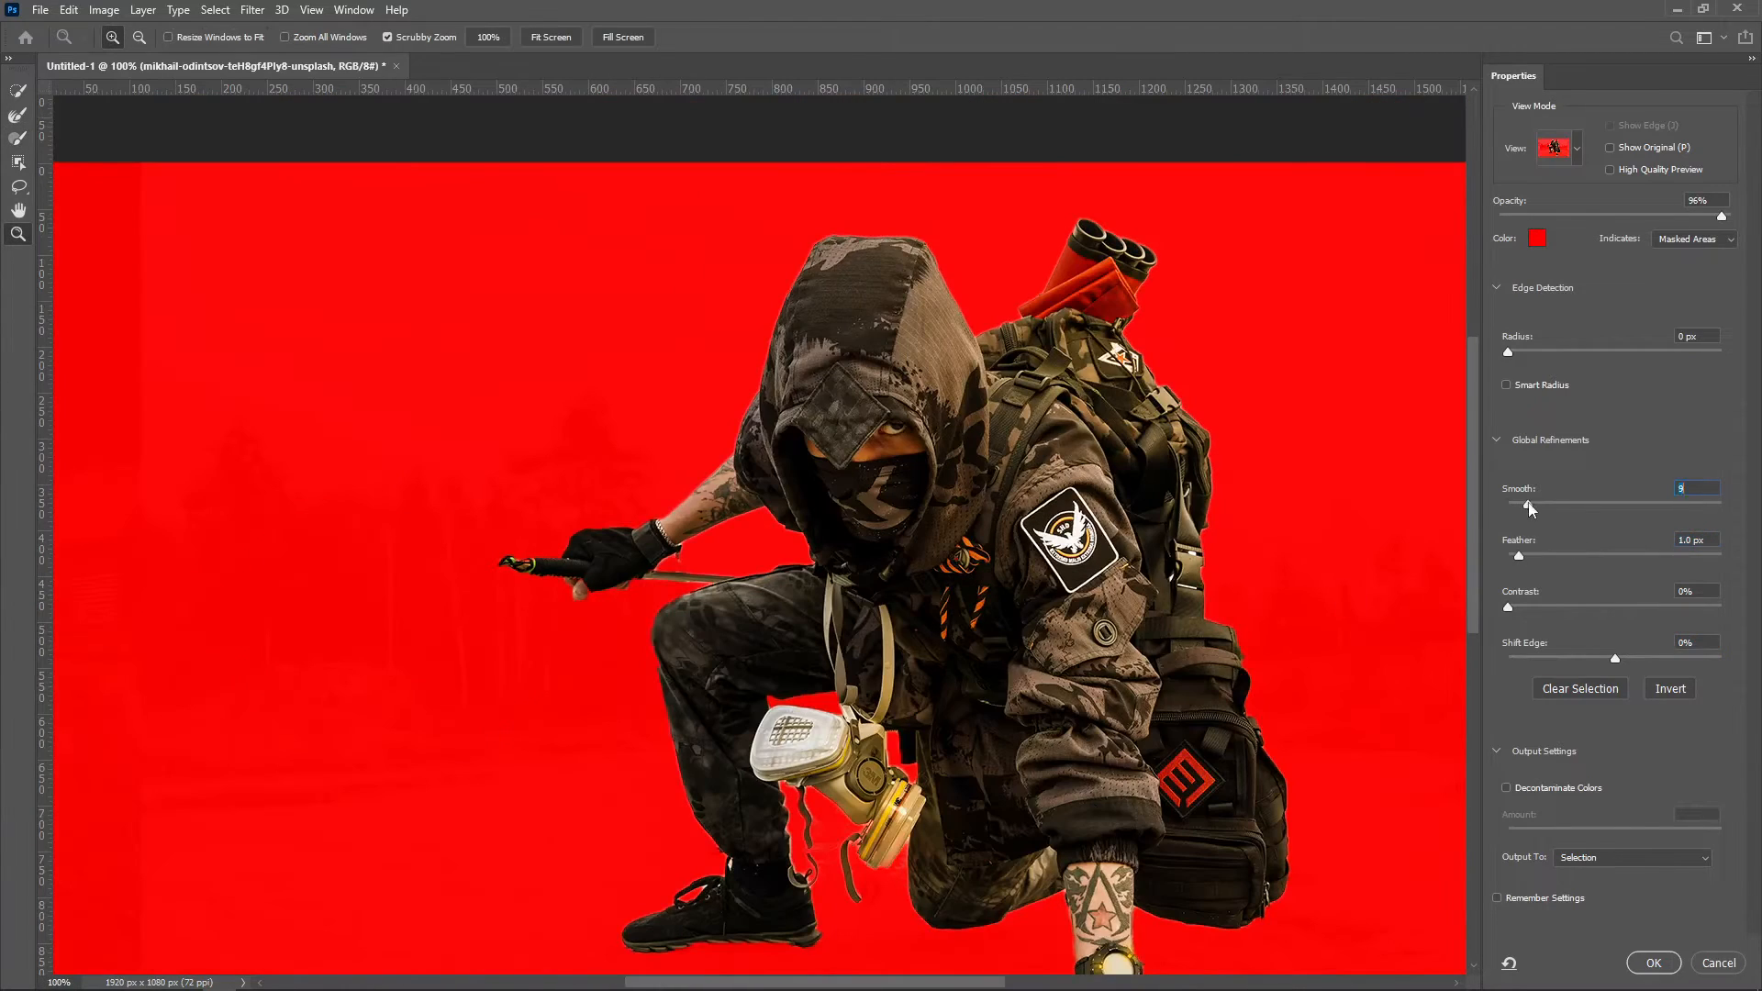
click(1653, 964)
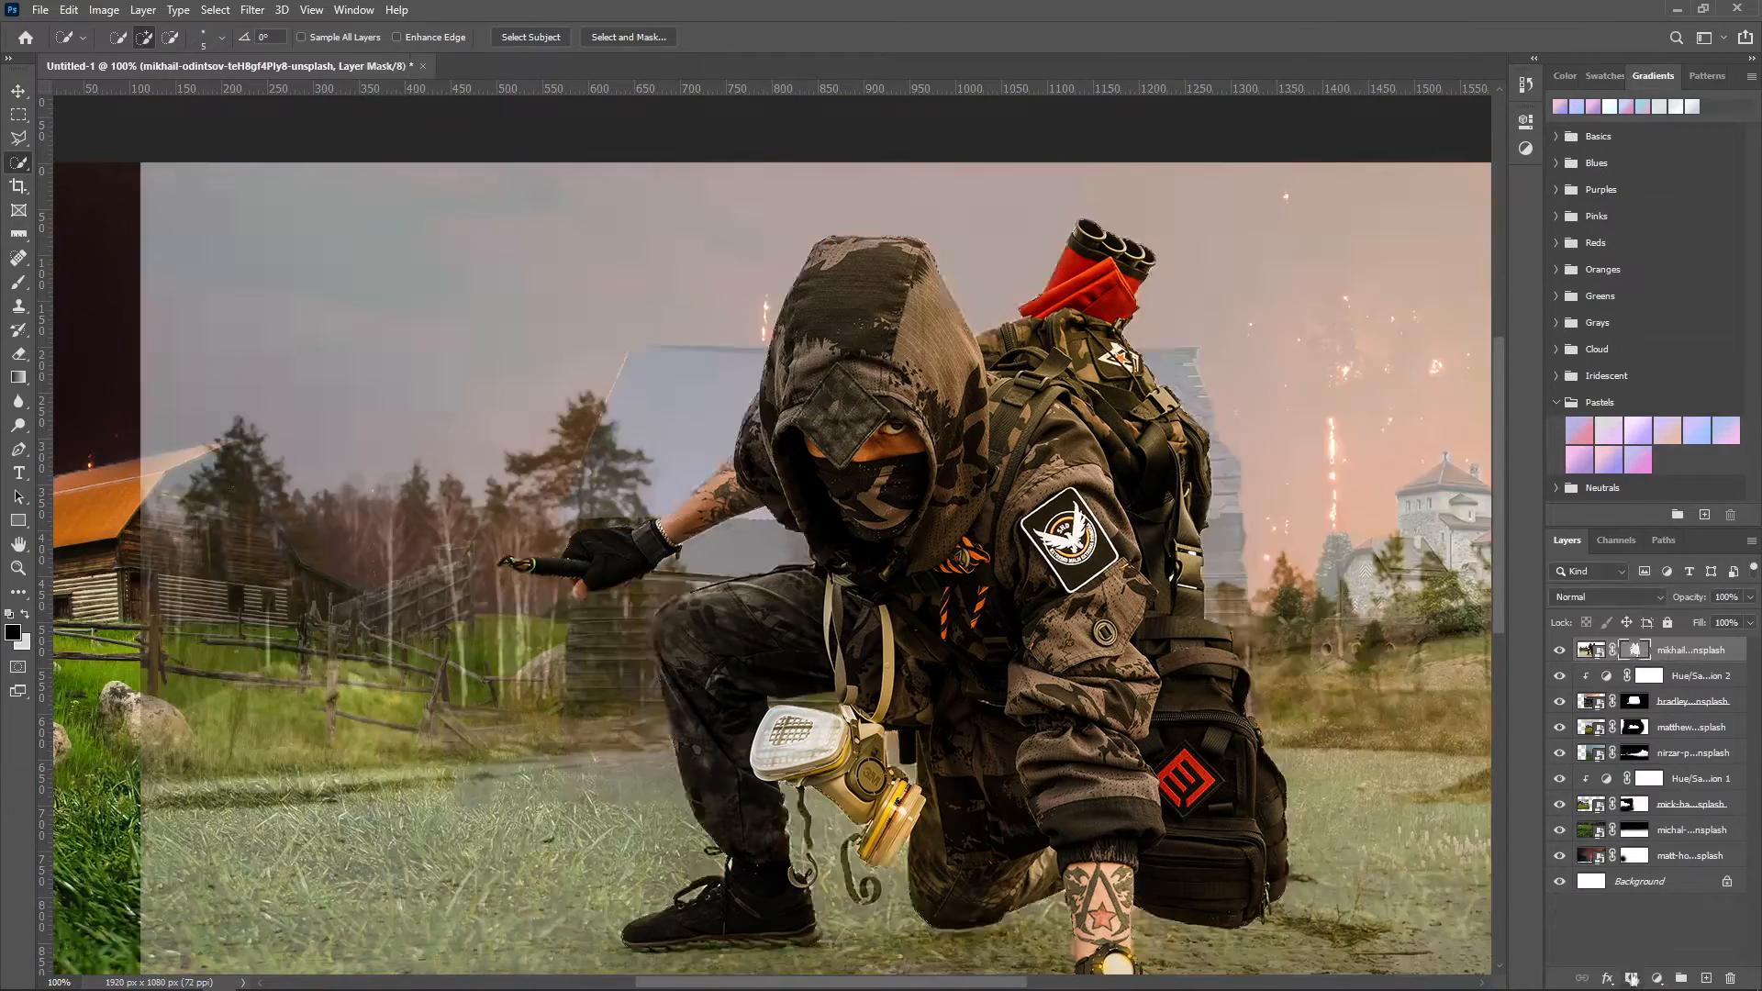
Step: Refine the figure's layer mask in Select and Mask by shifting its edge inward to -32%
click(624, 37)
drag(1728, 216, 1497, 222)
drag(1614, 659, 1606, 664)
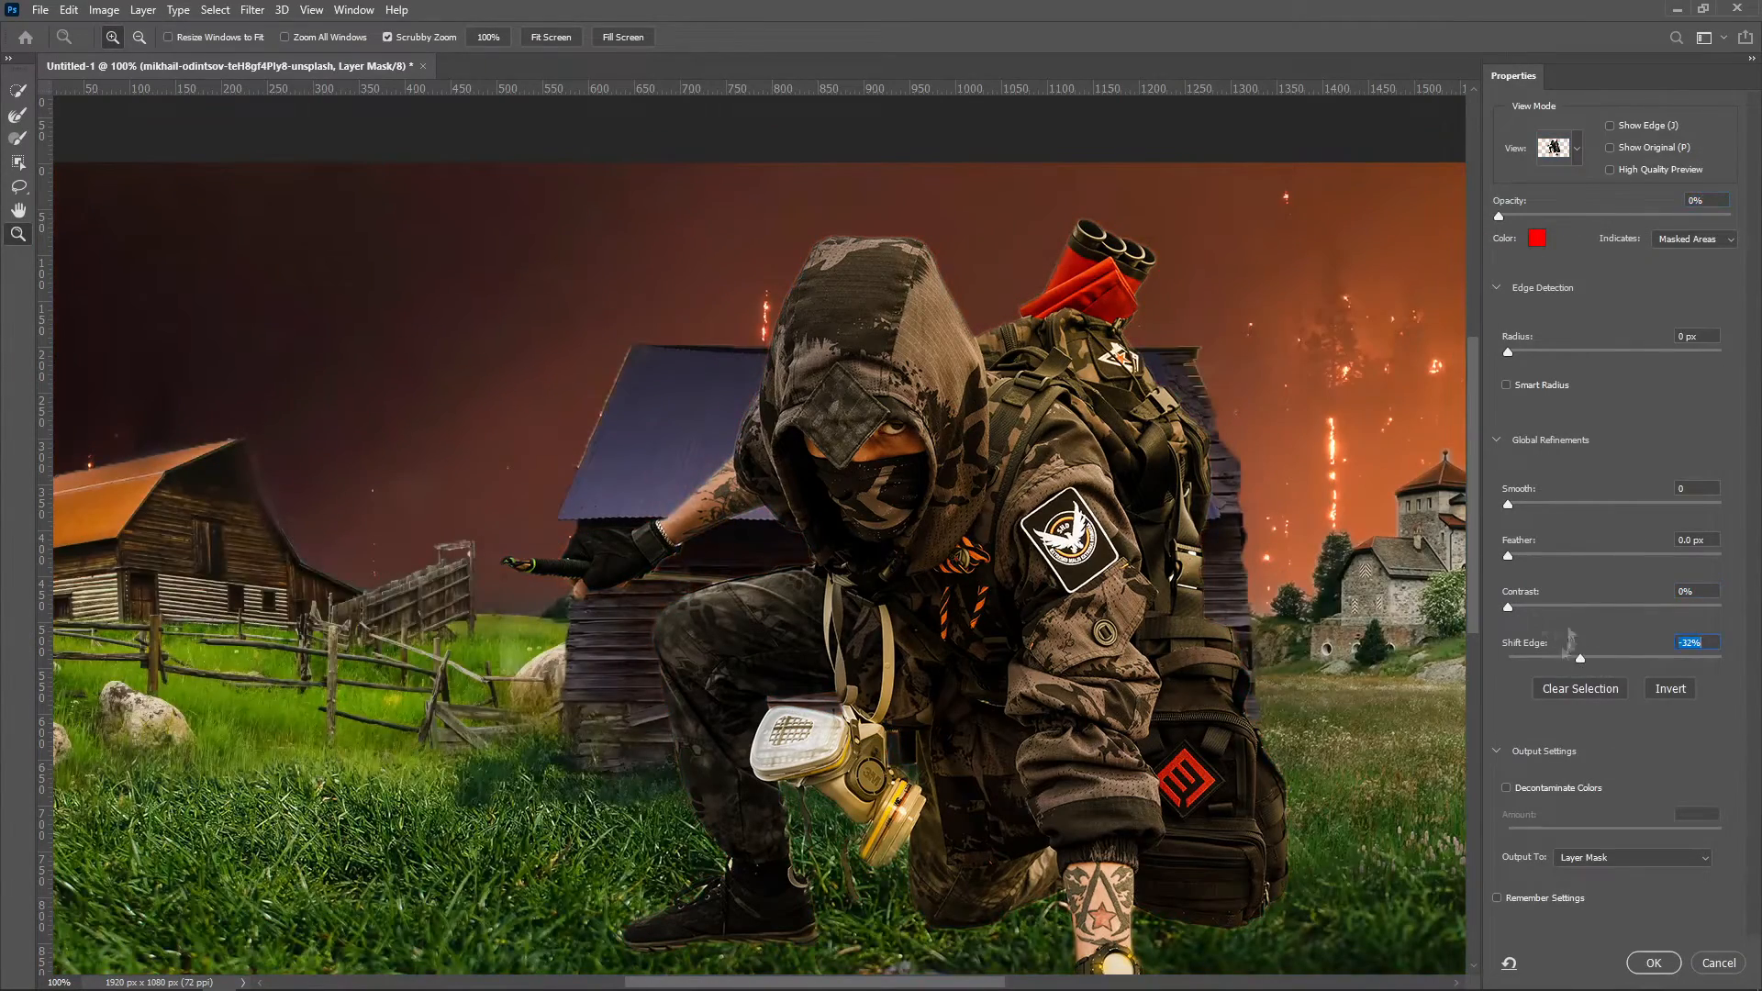
click(1654, 964)
Step: Resize the hooded figure with Free Transform, ending on a 121.51% enlargement, and place it crouching in front of the cabin
key(ctrl+t)
drag(1117, 289, 865, 310)
drag(1441, 184, 1020, 449)
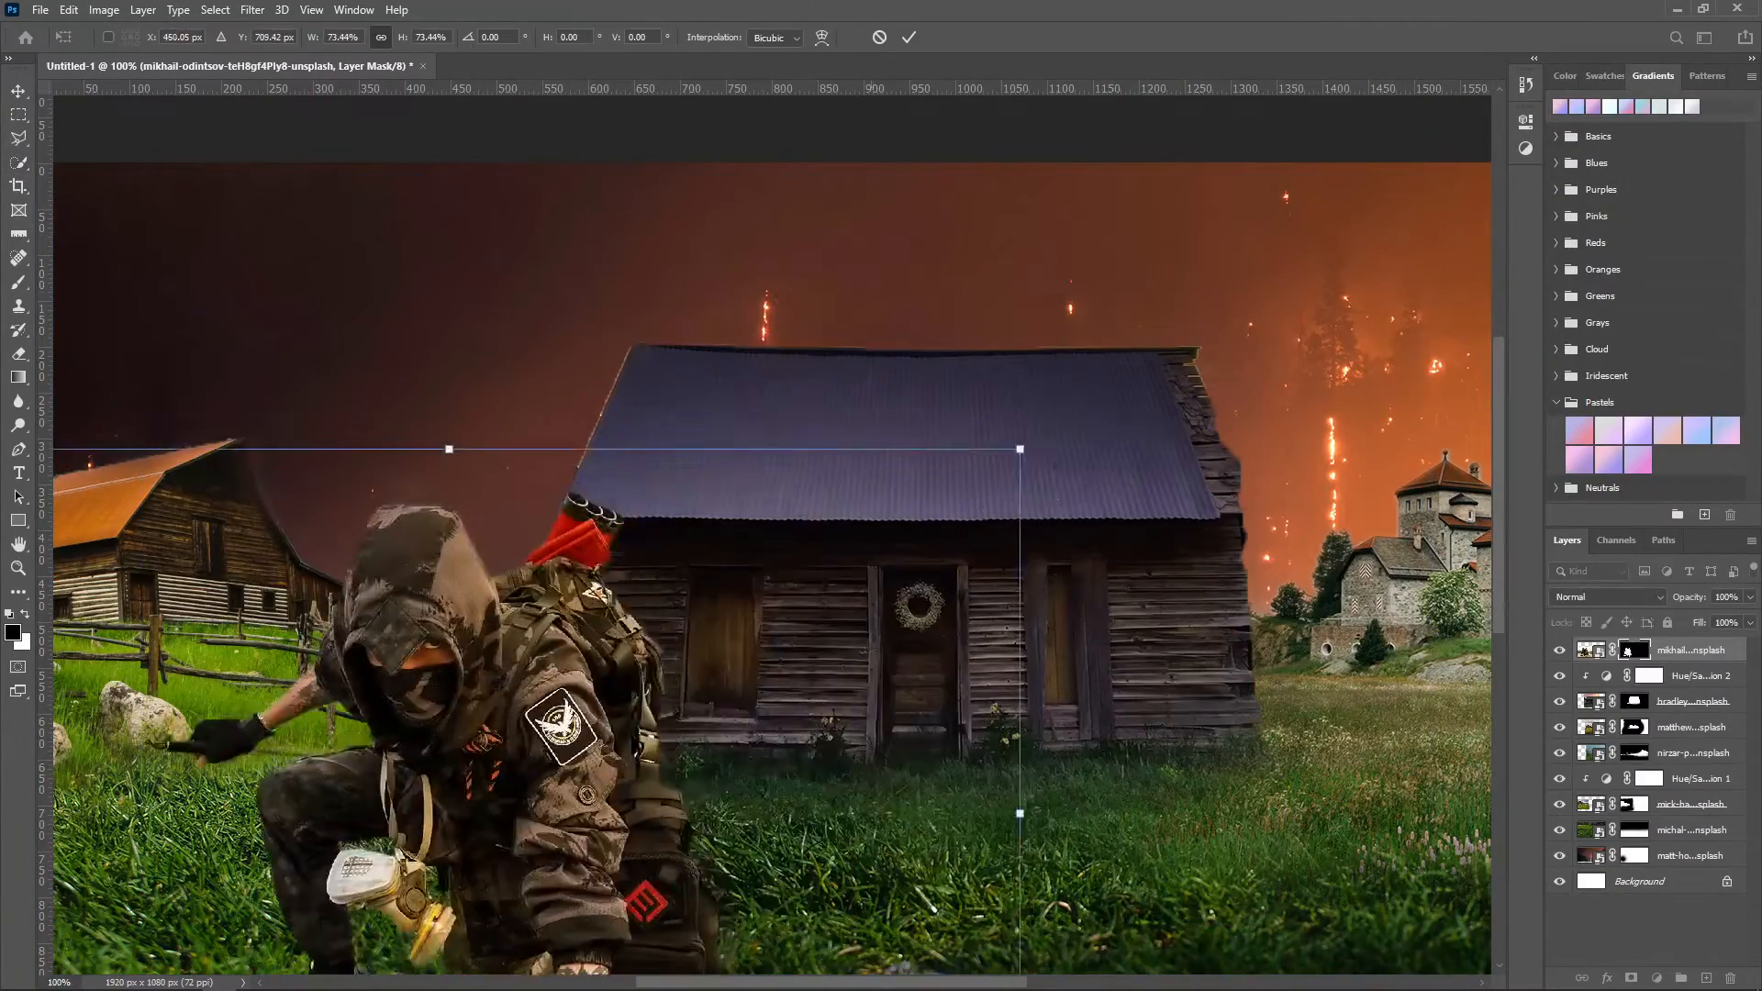
drag(613, 712, 923, 642)
key(ctrl+0)
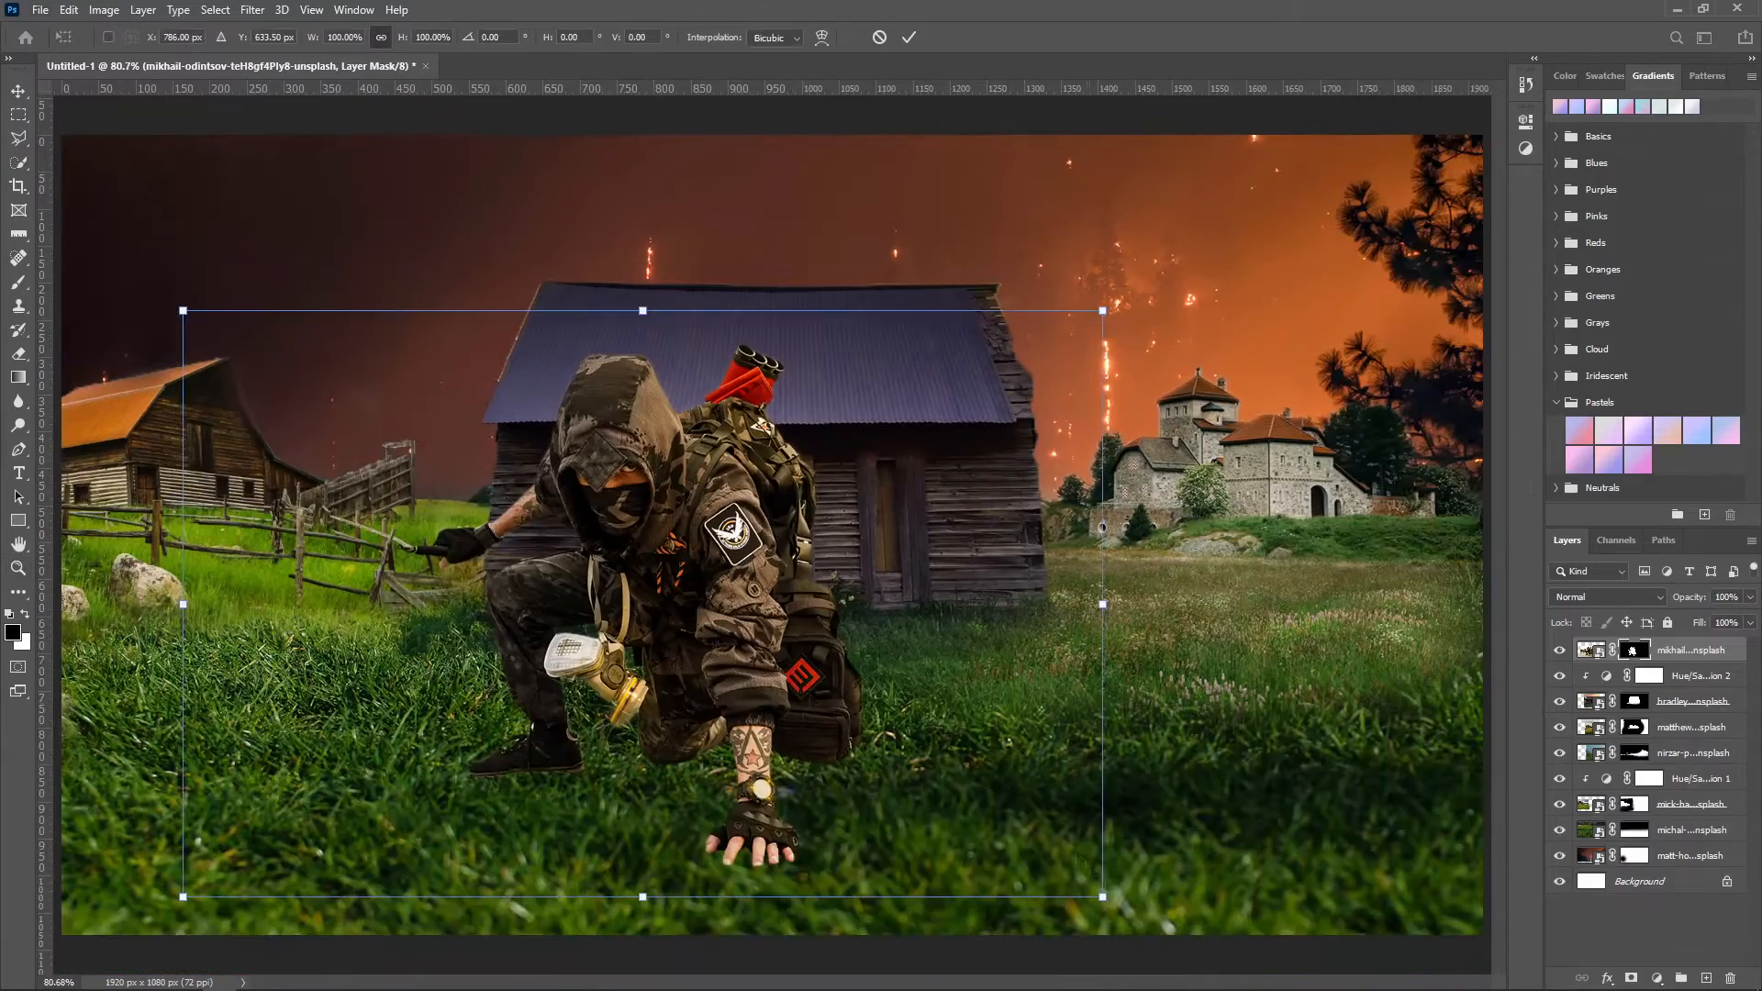
drag(1104, 899, 1331, 972)
drag(1012, 867, 991, 797)
click(909, 37)
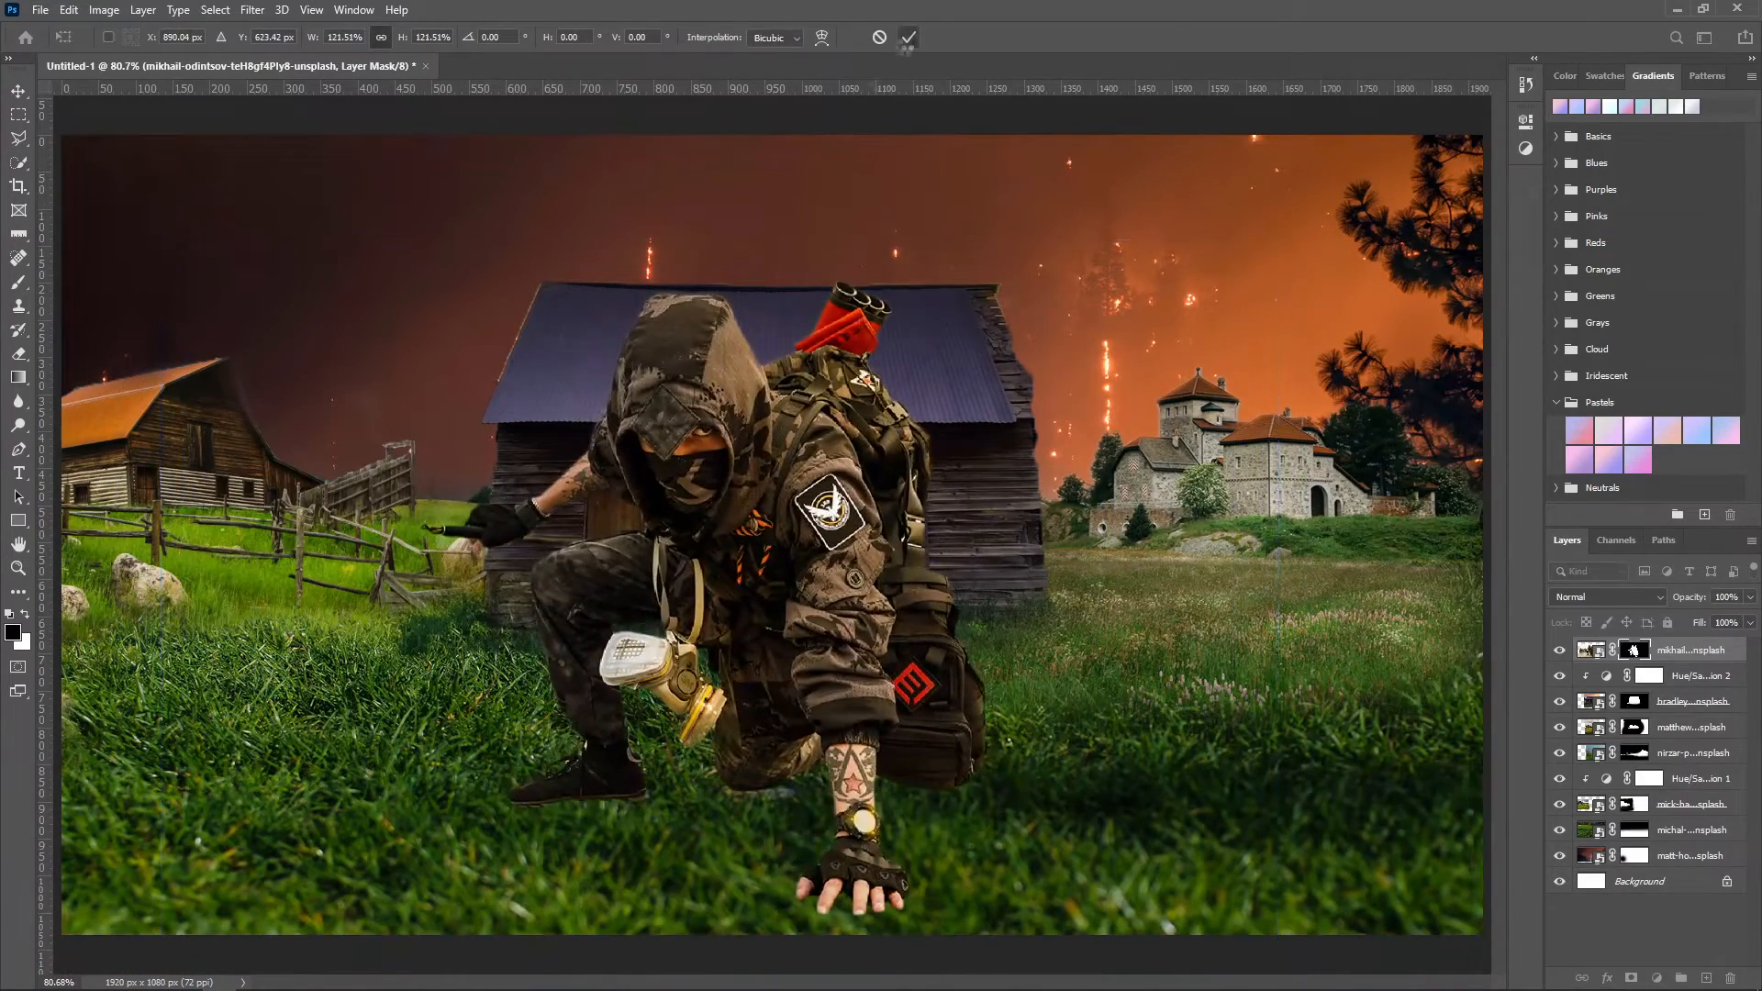
Step: Add a blue Solid Color fill clipped to the cabin layer and set its blend mode to Screen
click(1710, 701)
click(1657, 978)
click(1647, 650)
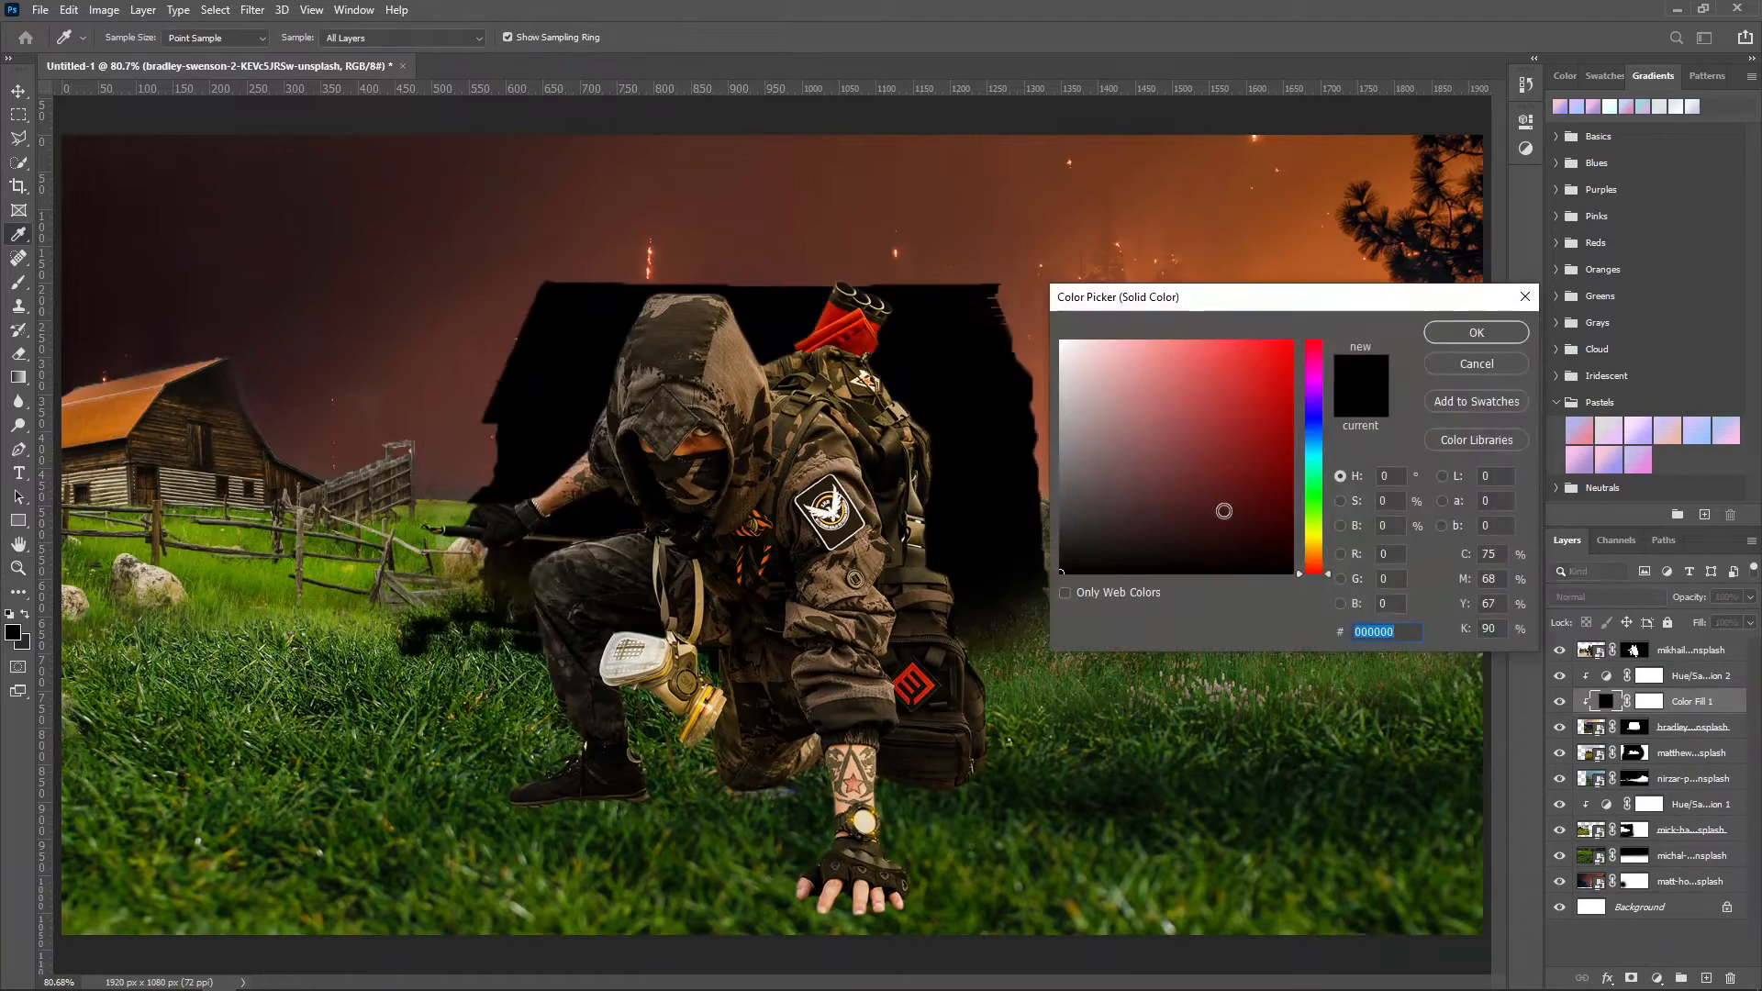
click(1160, 475)
mouse_move(1312, 413)
mouse_down()
mouse_move(1312, 490)
mouse_move(1313, 425)
mouse_up()
click(1212, 374)
click(1202, 477)
click(1475, 332)
click(1589, 601)
click(1642, 691)
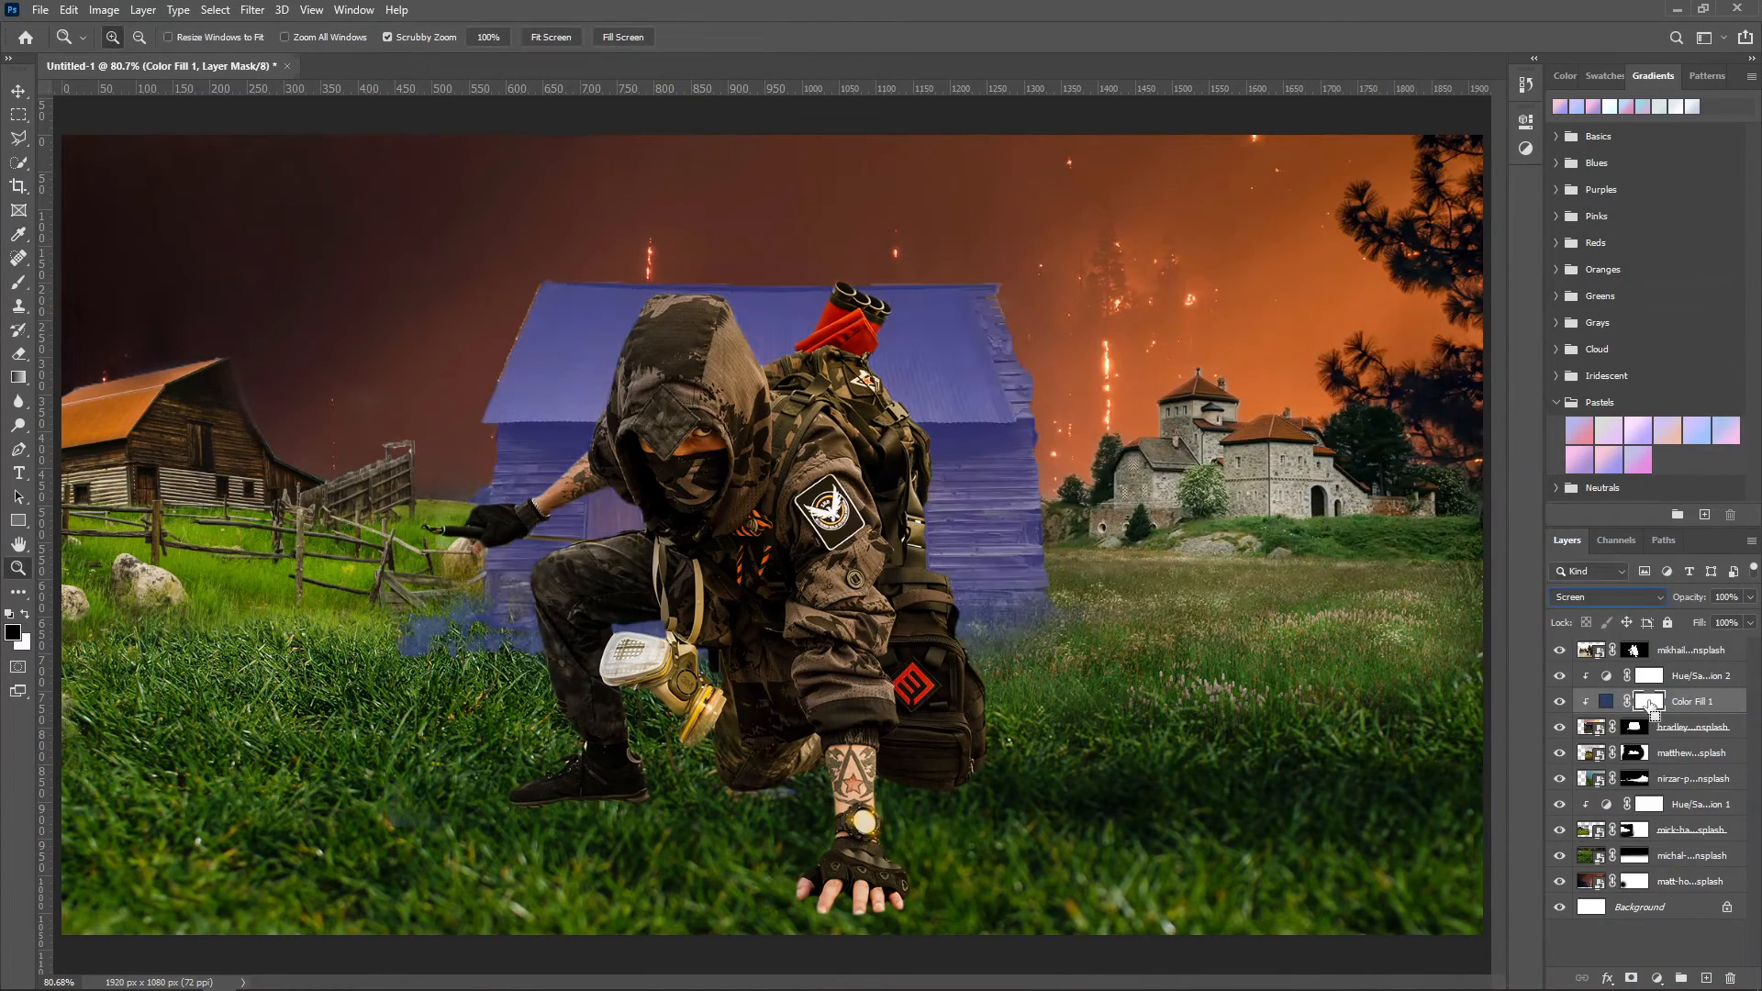
Step: Invert the clipped blue fill's mask to black and ready the Brush with white as foreground colour
key(ctrl+i)
key(b)
key(c)
key(x)
key(b)
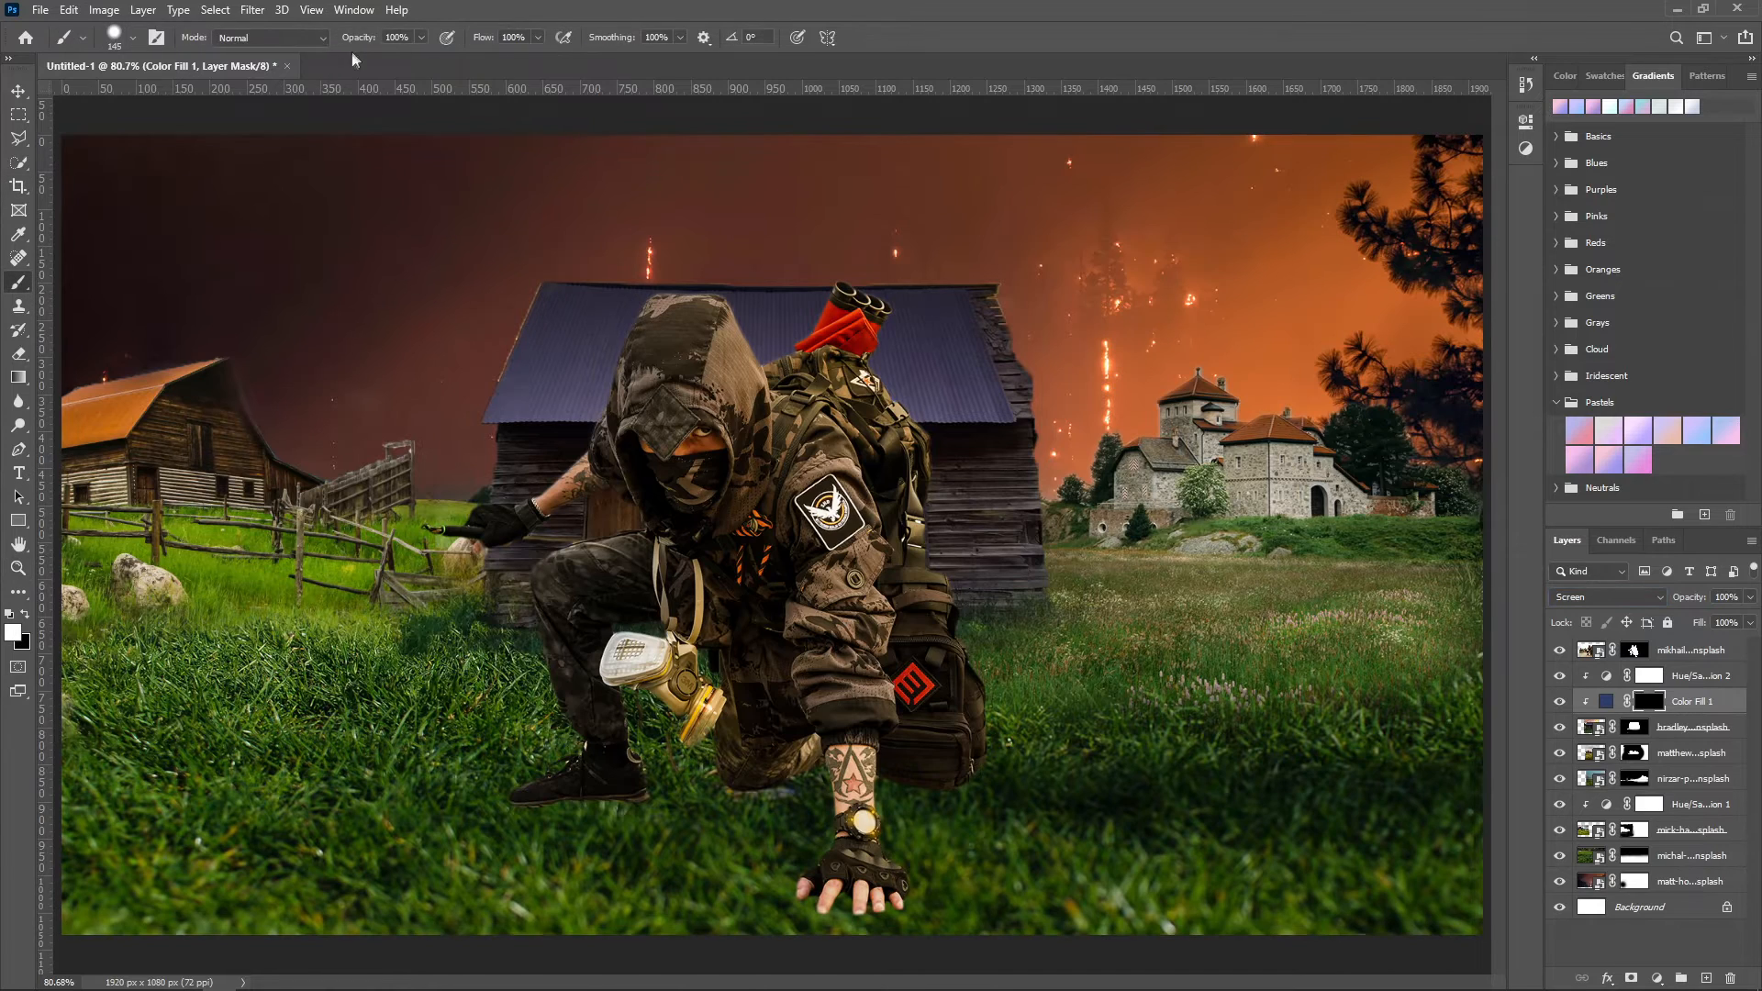
Step: Brush the blue fill softly back onto the cabin's lower walls with a 271 px brush at 19% opacity
drag(295, 48, 297, 49)
key(bracketright)
key(bracketright)
key(bracketright)
key(bracketright)
key(bracketright)
key(bracketright)
key(bracketright)
drag(575, 681, 616, 699)
right_click(616, 699)
drag(734, 700, 693, 700)
click(482, 642)
key(ctrl+z)
right_click(582, 676)
drag(359, 38, 350, 39)
drag(638, 601, 784, 602)
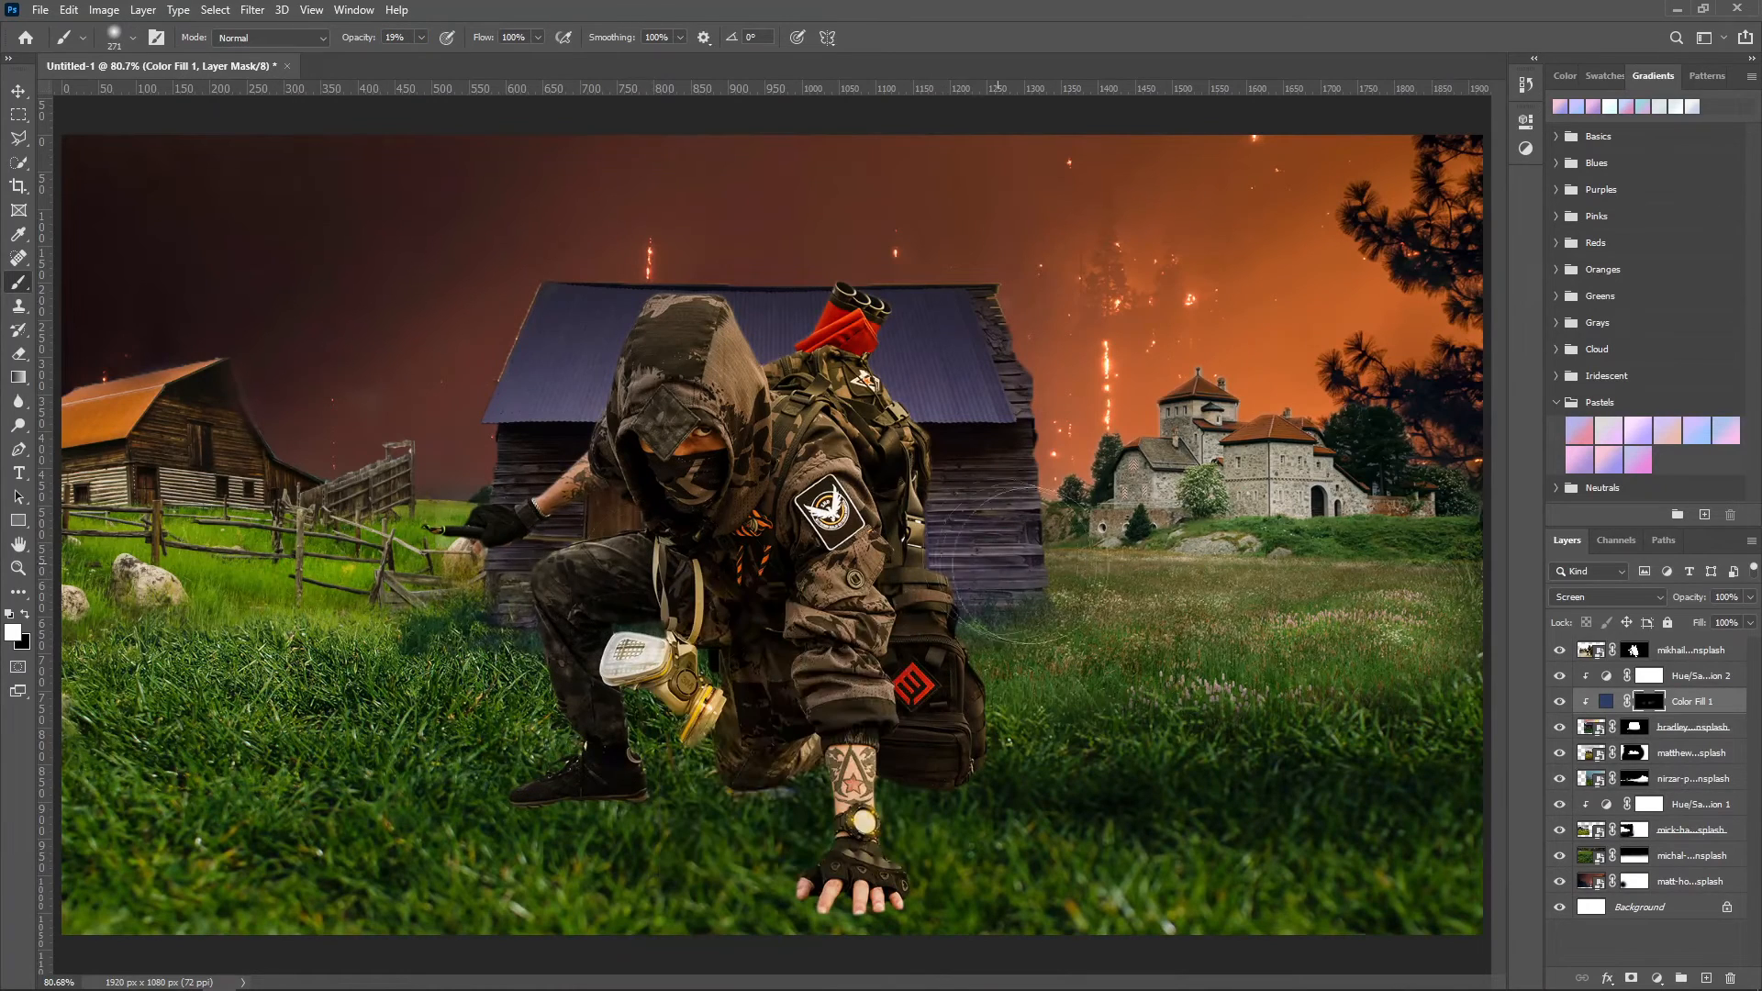
Step: Create a dark blue Solid Color fill directly beneath the cabin layer, unclipped and in Screen blend mode
click(1688, 727)
click(1656, 978)
click(1642, 653)
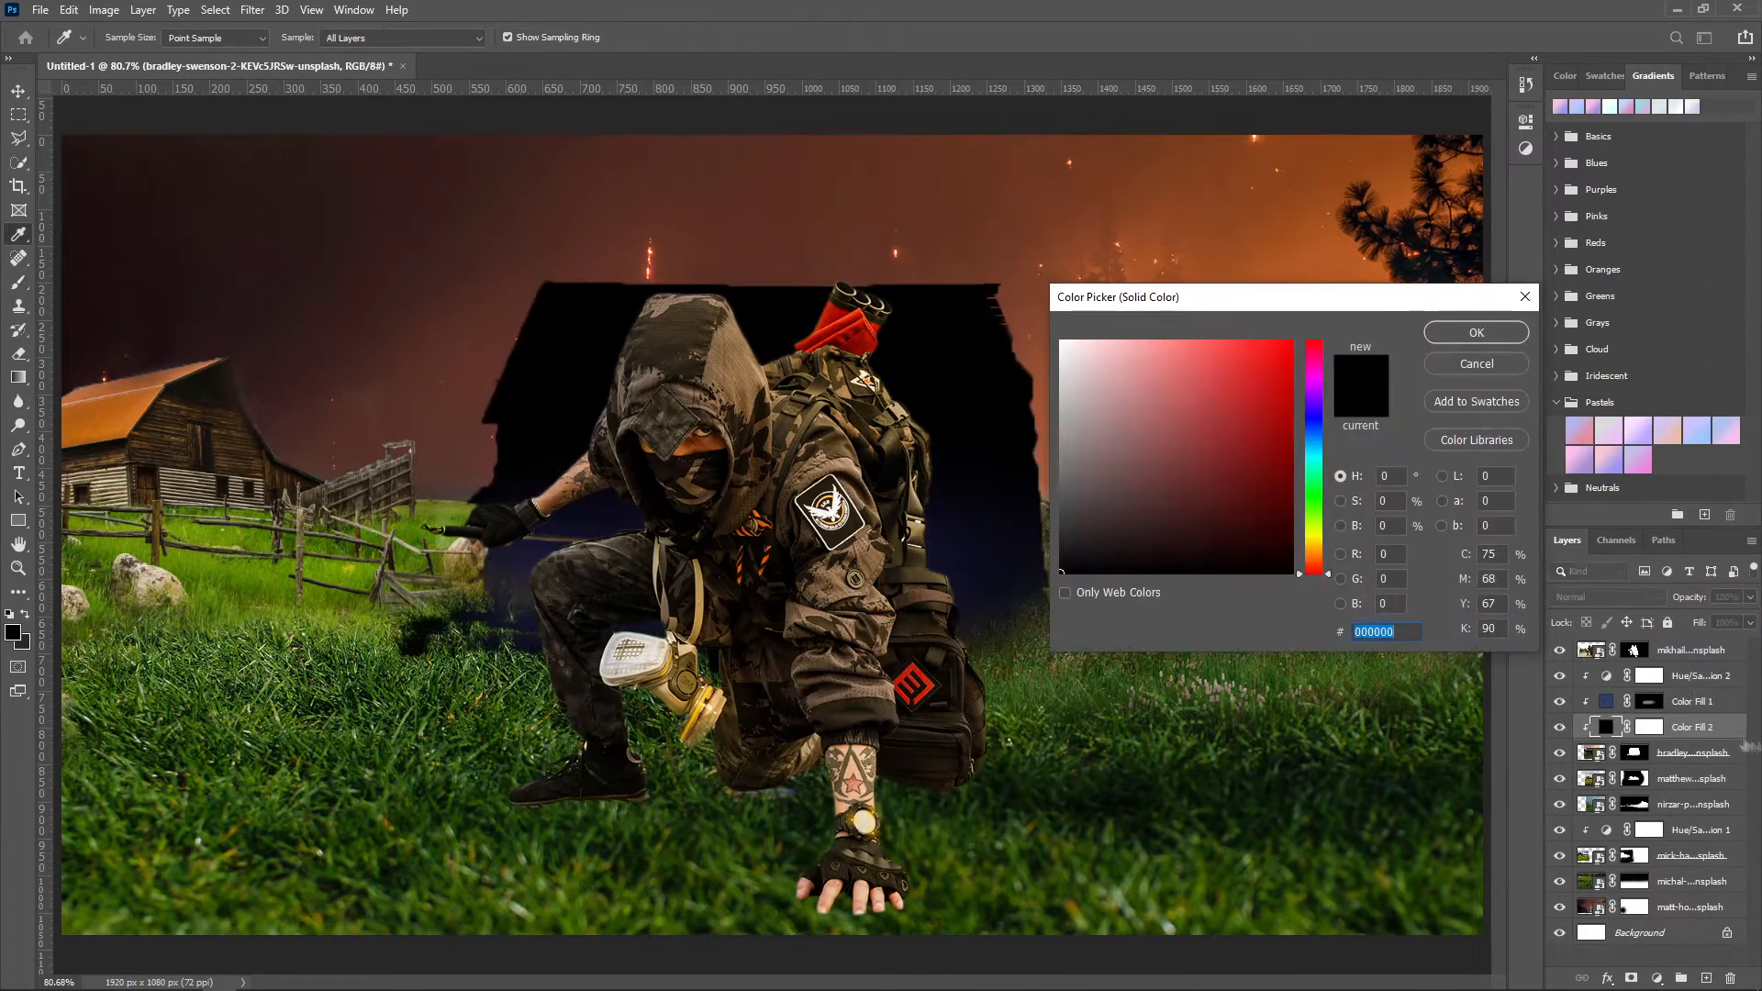
click(1315, 431)
click(1180, 500)
click(1476, 332)
drag(1704, 728, 1704, 753)
click(1605, 596)
click(1619, 693)
Step: Invert the second blue fill's mask and paint mist below the castle and around the fence at 51% brush opacity
click(1635, 754)
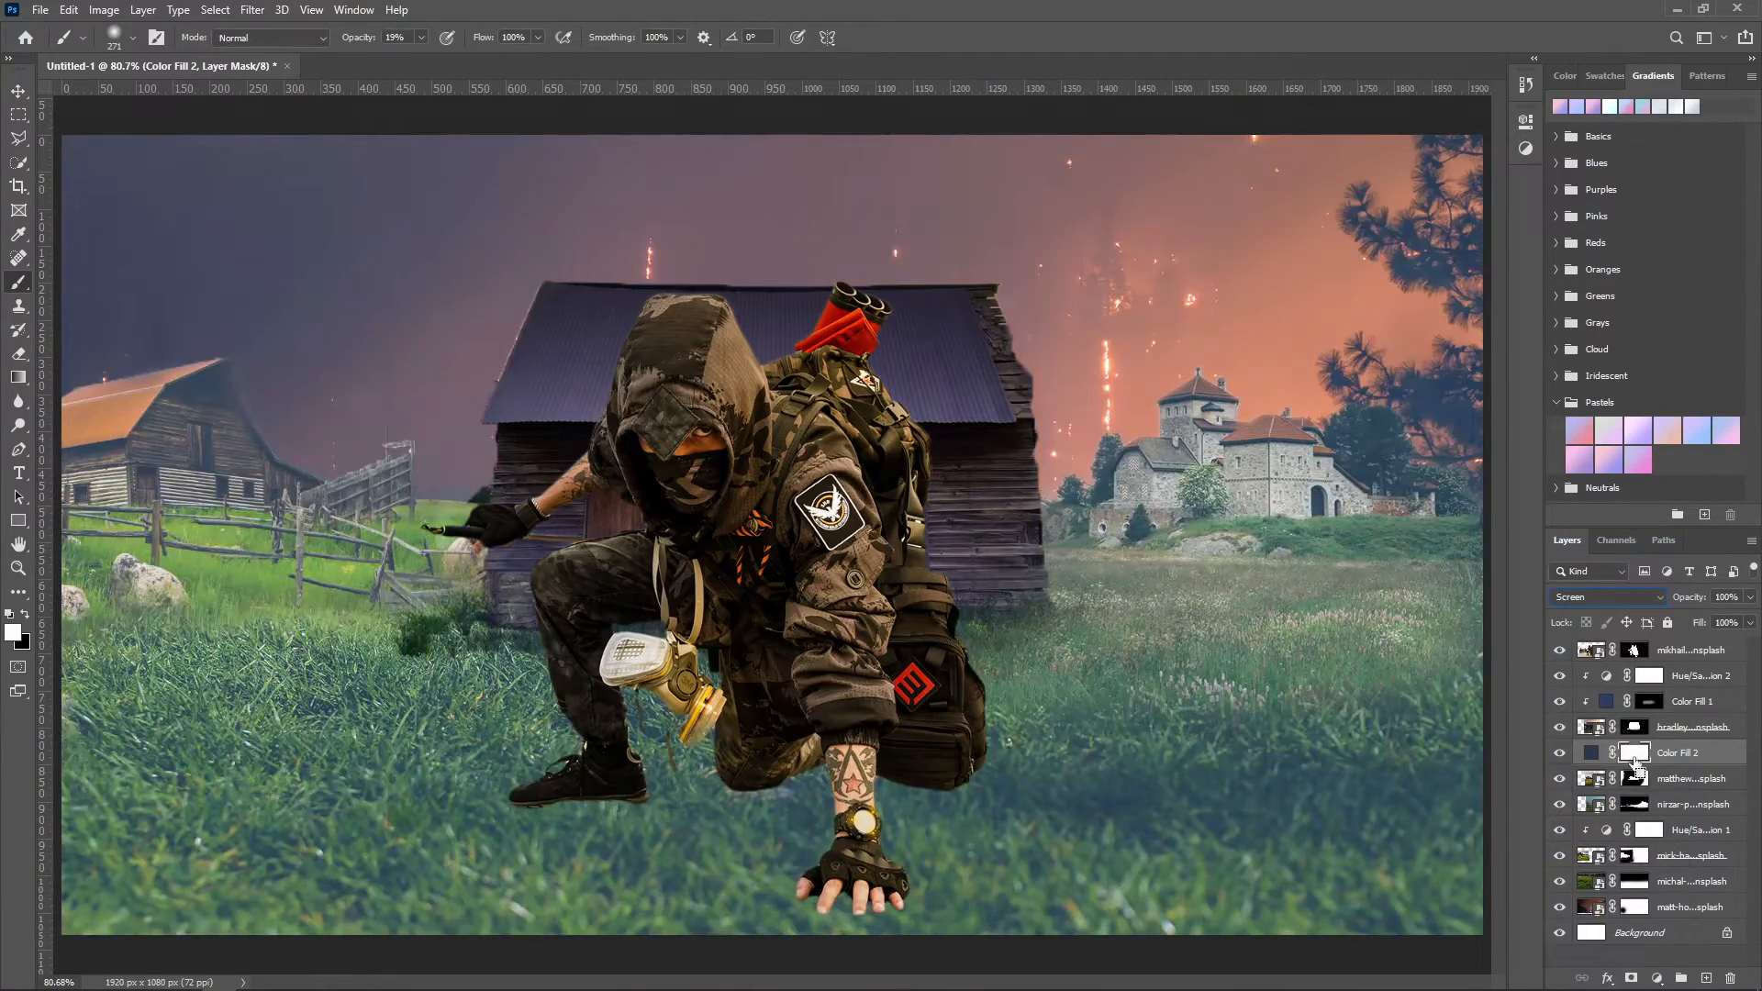
key(ctrl+i)
drag(386, 52, 388, 52)
drag(1051, 513, 1440, 532)
mouse_move(459, 523)
mouse_down()
mouse_move(138, 514)
mouse_move(440, 560)
mouse_up()
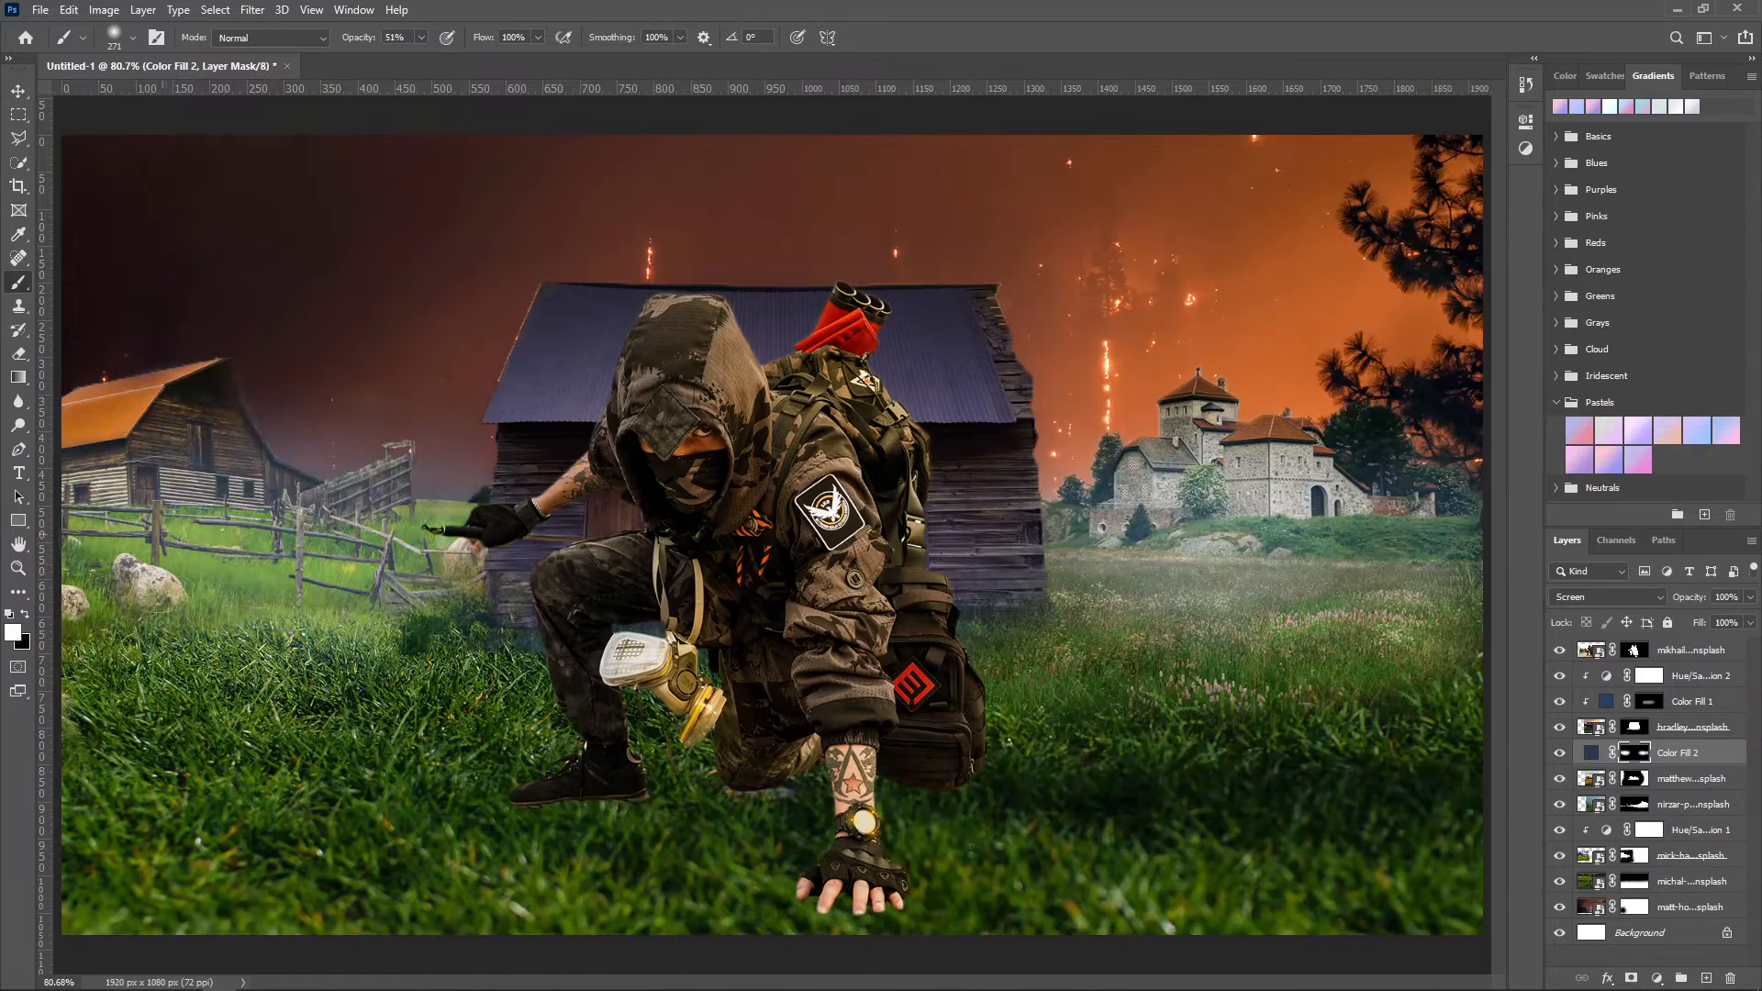
Step: Enlarge and reposition the fiery sky layer so its sparks sit above the castle
click(1693, 907)
key(x)
alt+click(1030, 483)
drag(1030, 483, 881, 483)
key(ctrl+t)
drag(1141, 272, 1265, 205)
drag(1115, 418, 1102, 486)
click(908, 36)
key(z)
key(ctrl+0)
Step: Try darkening the dishes layer behind the cabin with a clipped Exposure adjustment of -2.28
click(1689, 727)
click(1656, 978)
click(1652, 756)
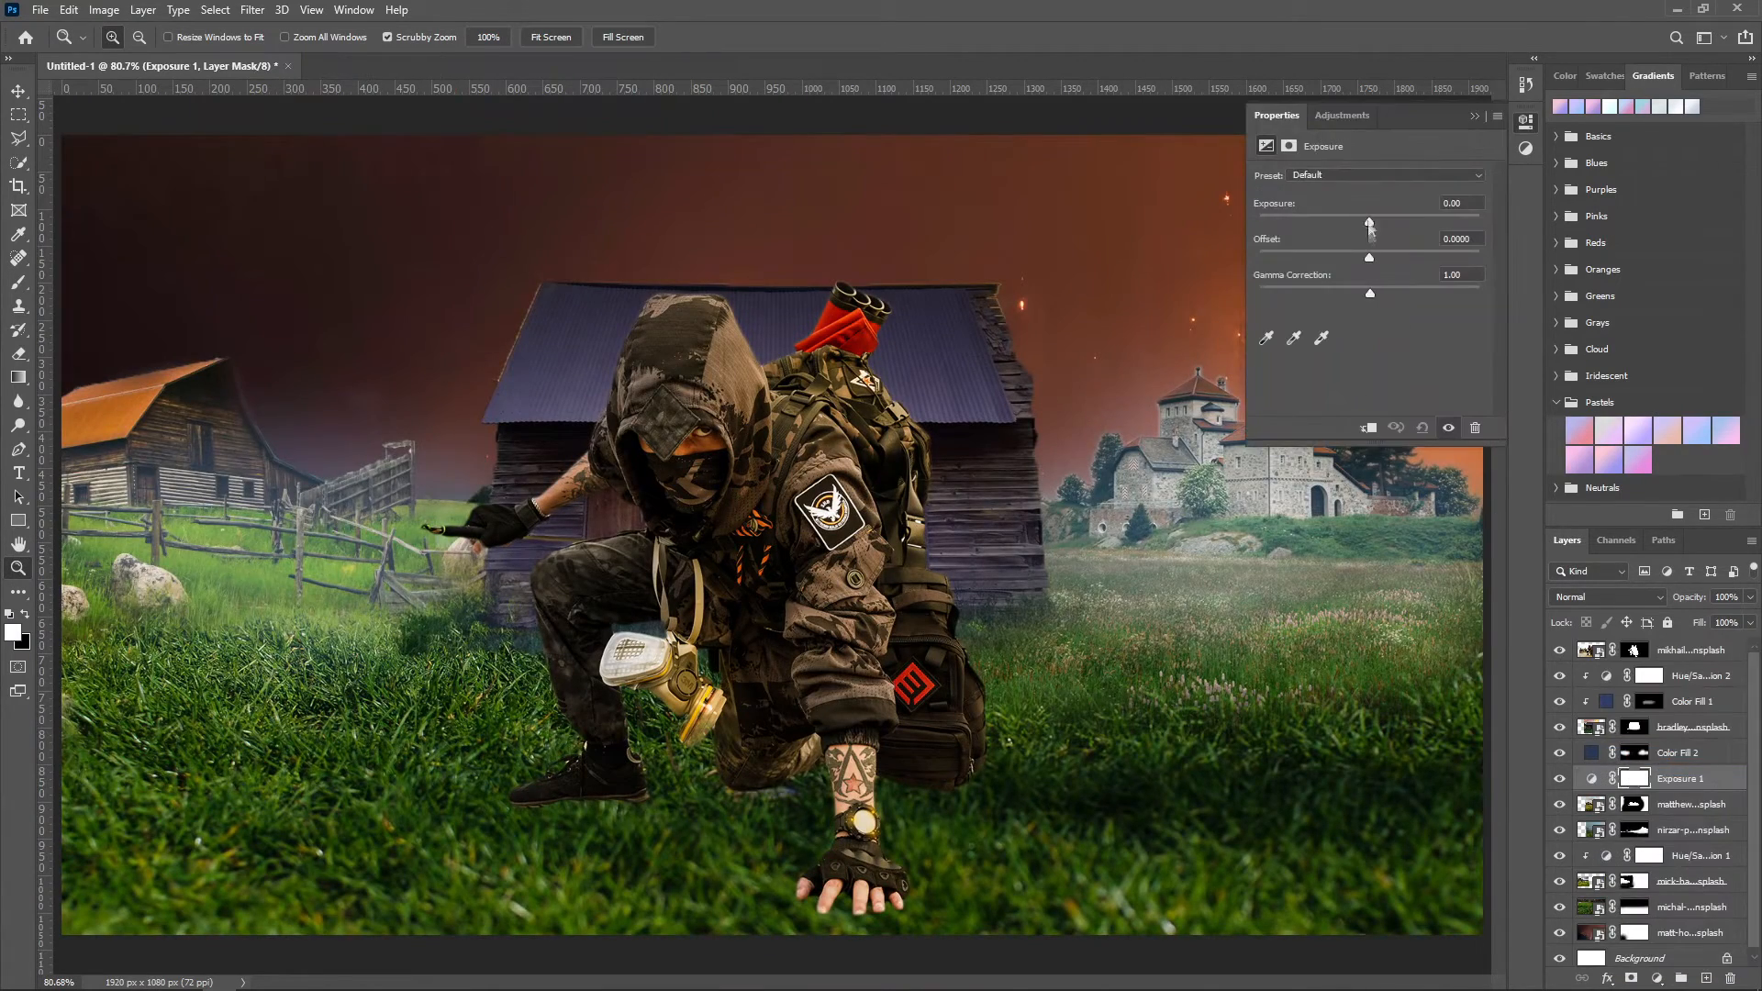
drag(1369, 221, 1416, 222)
click(1368, 428)
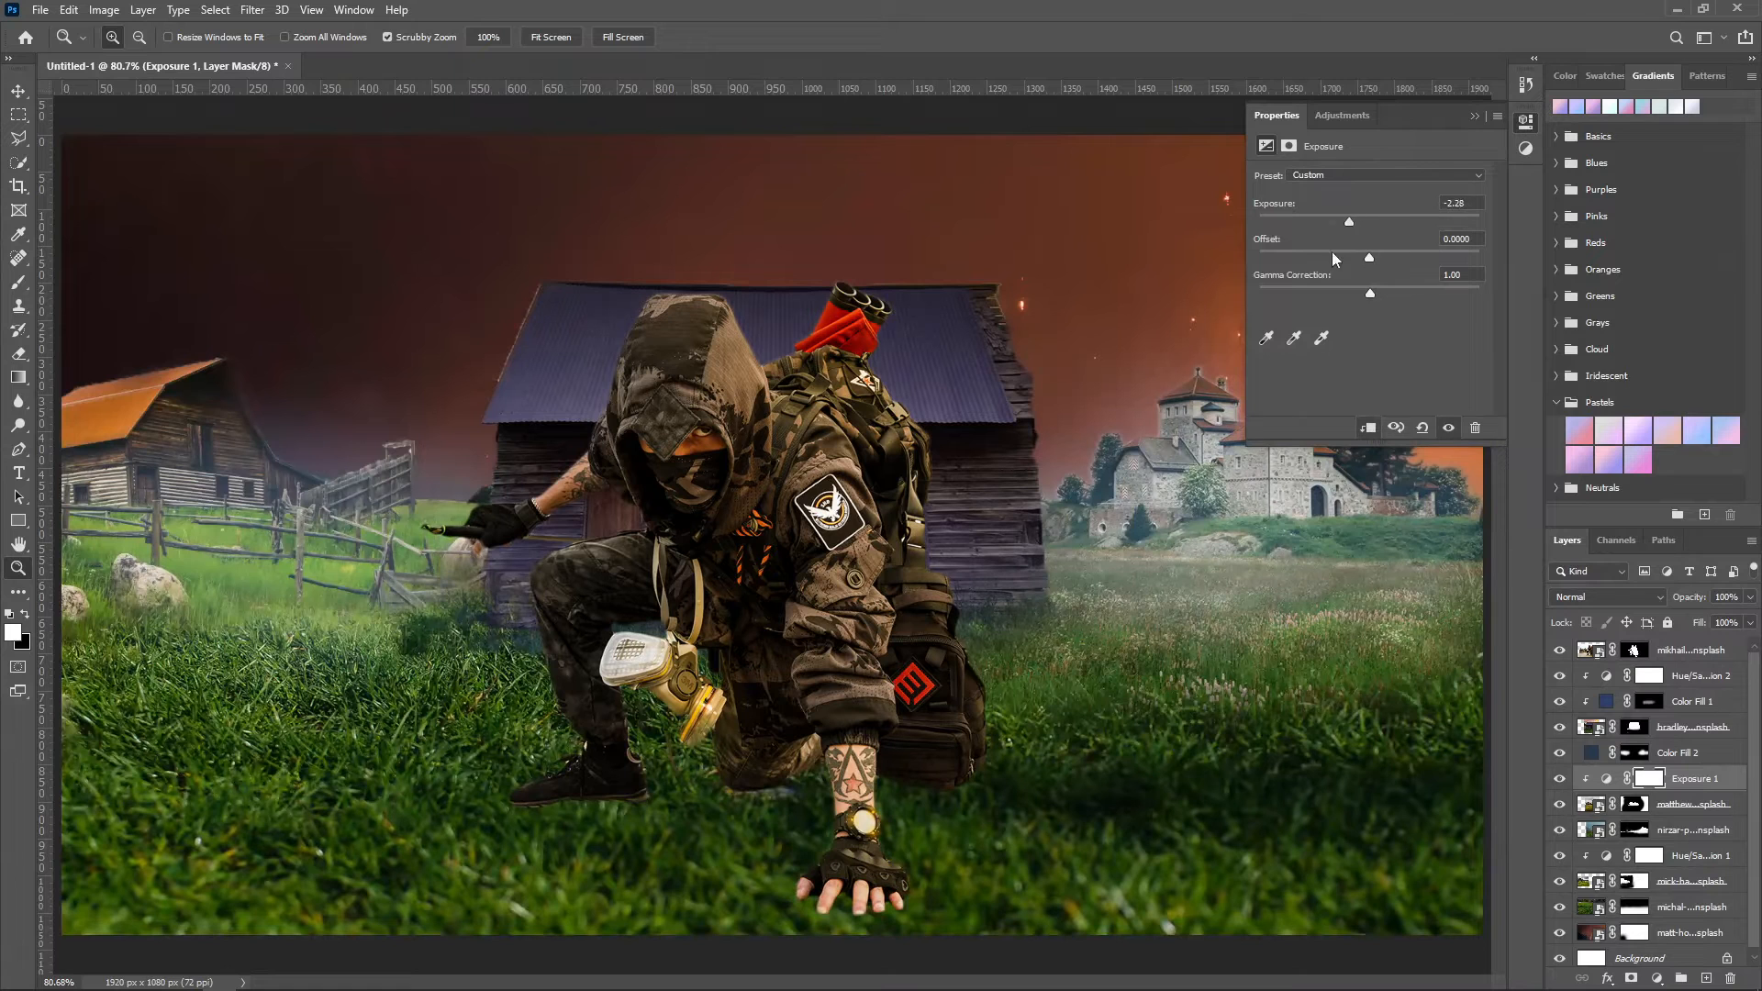
Step: Delete the Exposure adjustment together with the dishes layer, and add an empty layer directly beneath the figure
click(1731, 978)
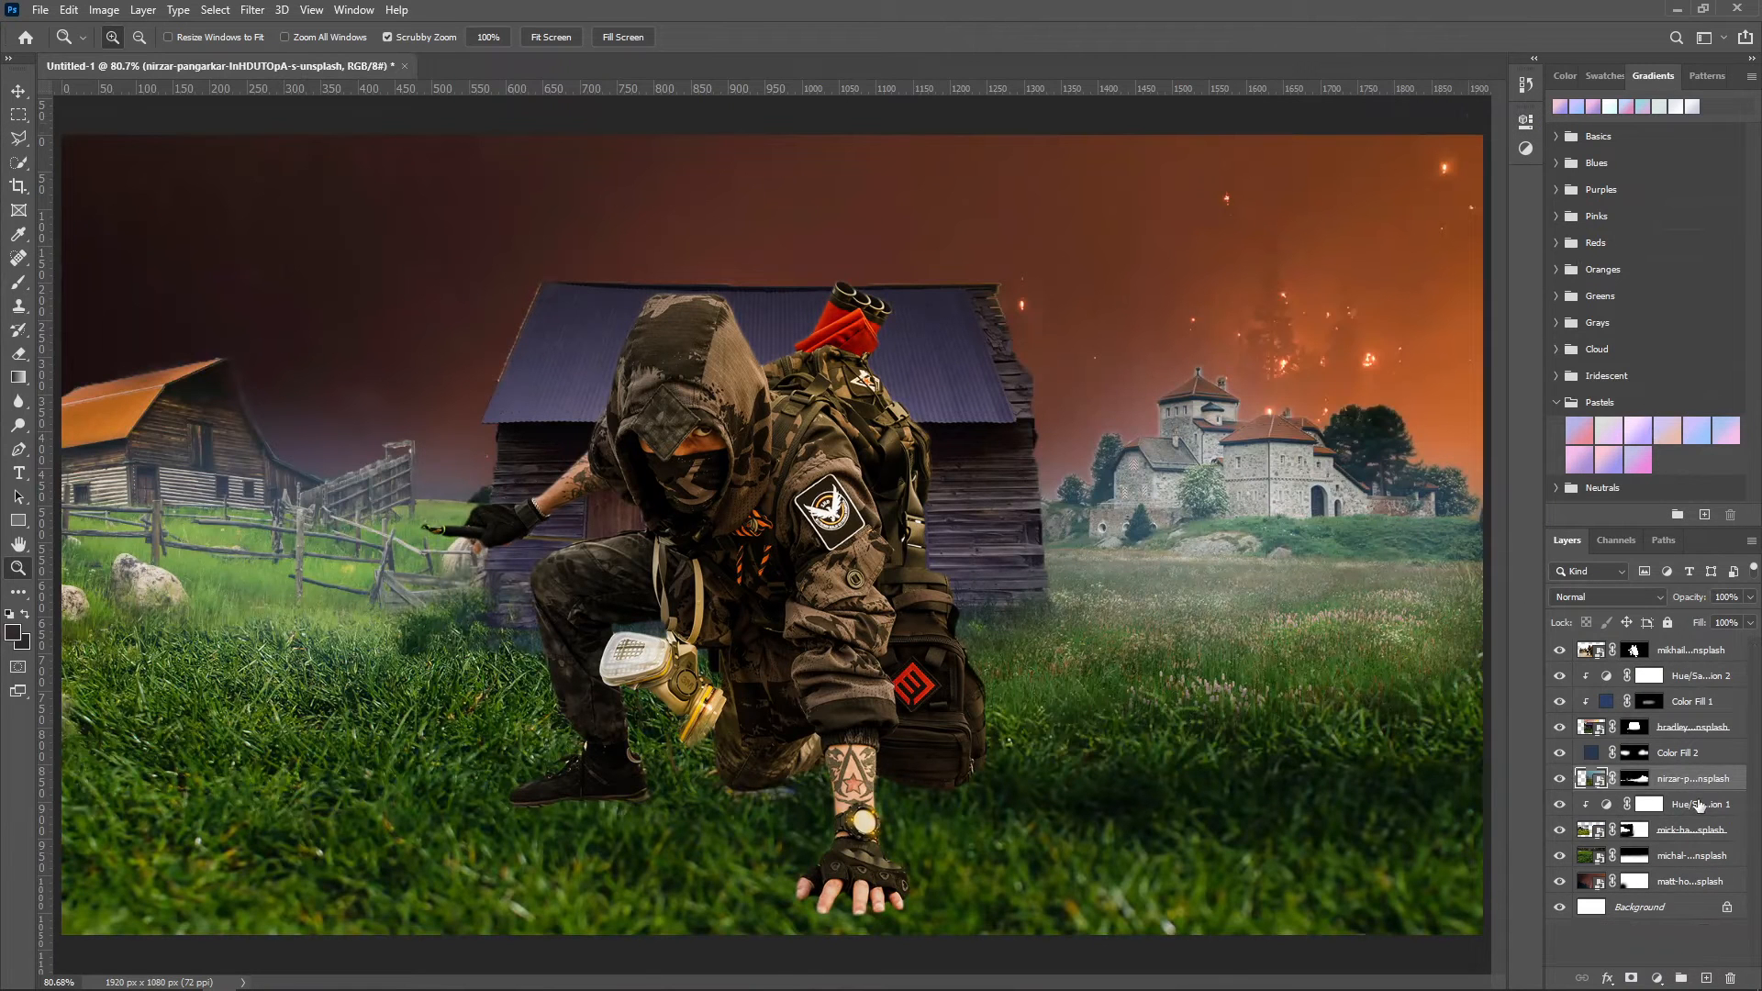
click(1691, 649)
ctrl+click(1705, 978)
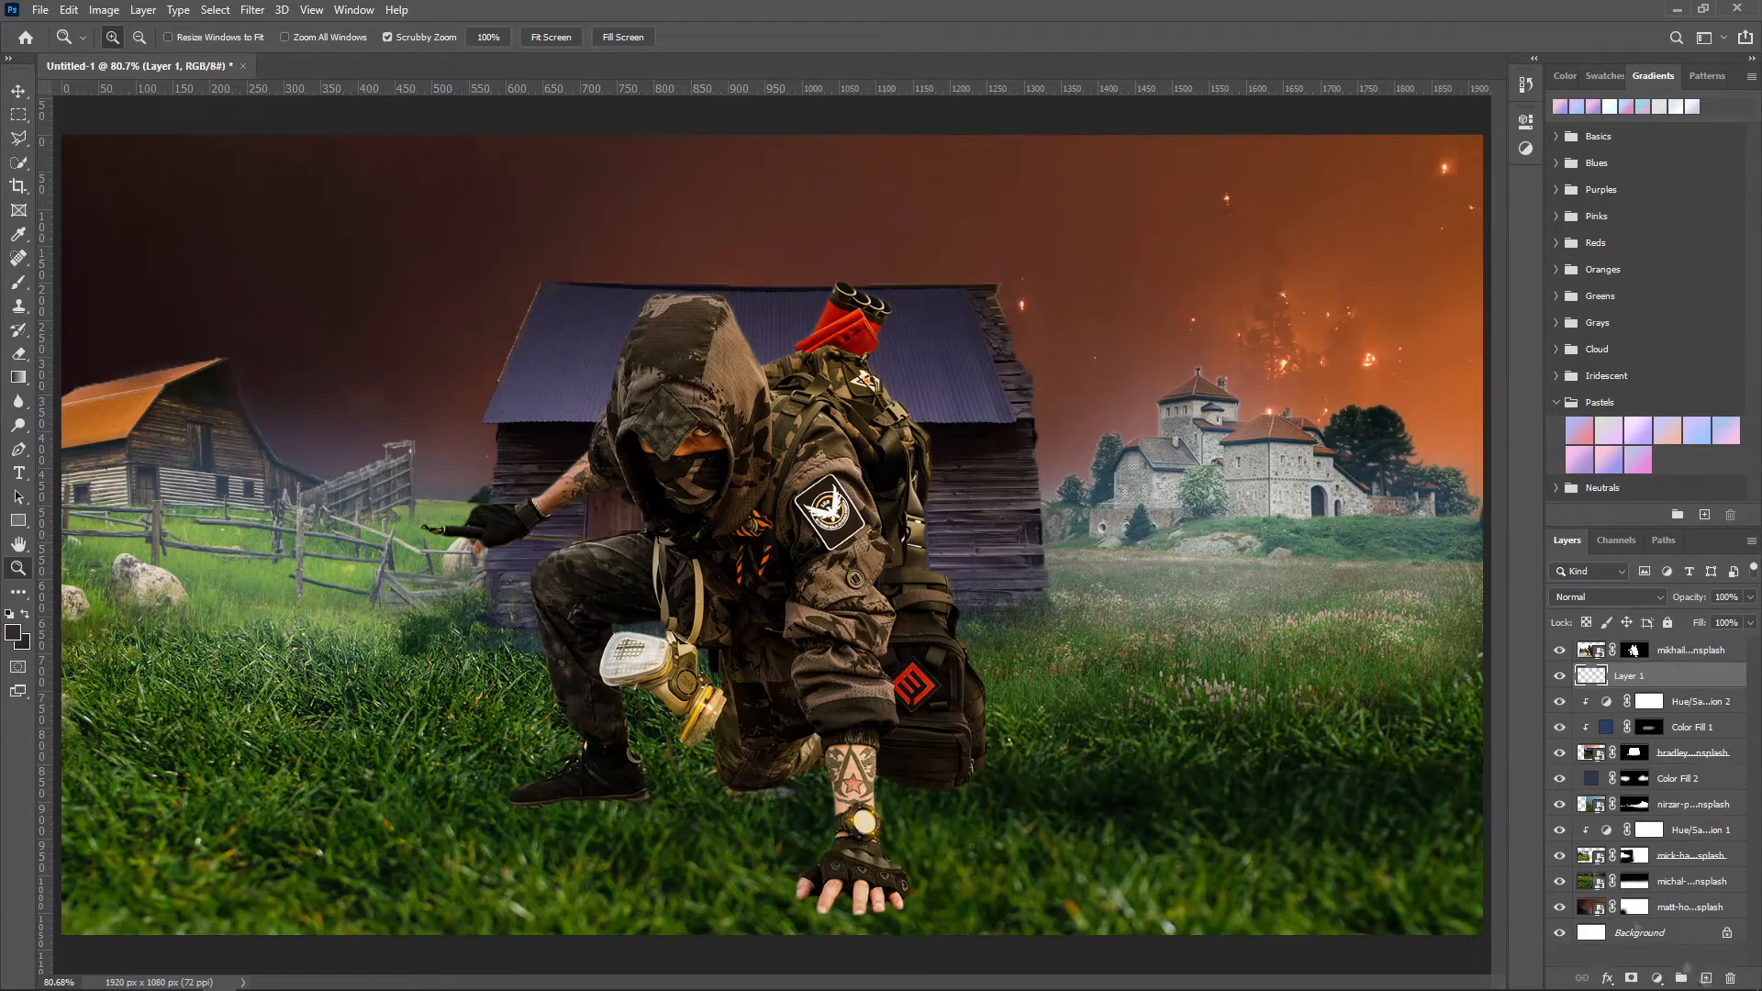
Step: Paint a soft black shadow under the figure's boot and knee with a flattened round brush at 51% opacity
key(b)
right_click(619, 731)
drag(617, 725, 617, 748)
key(Return)
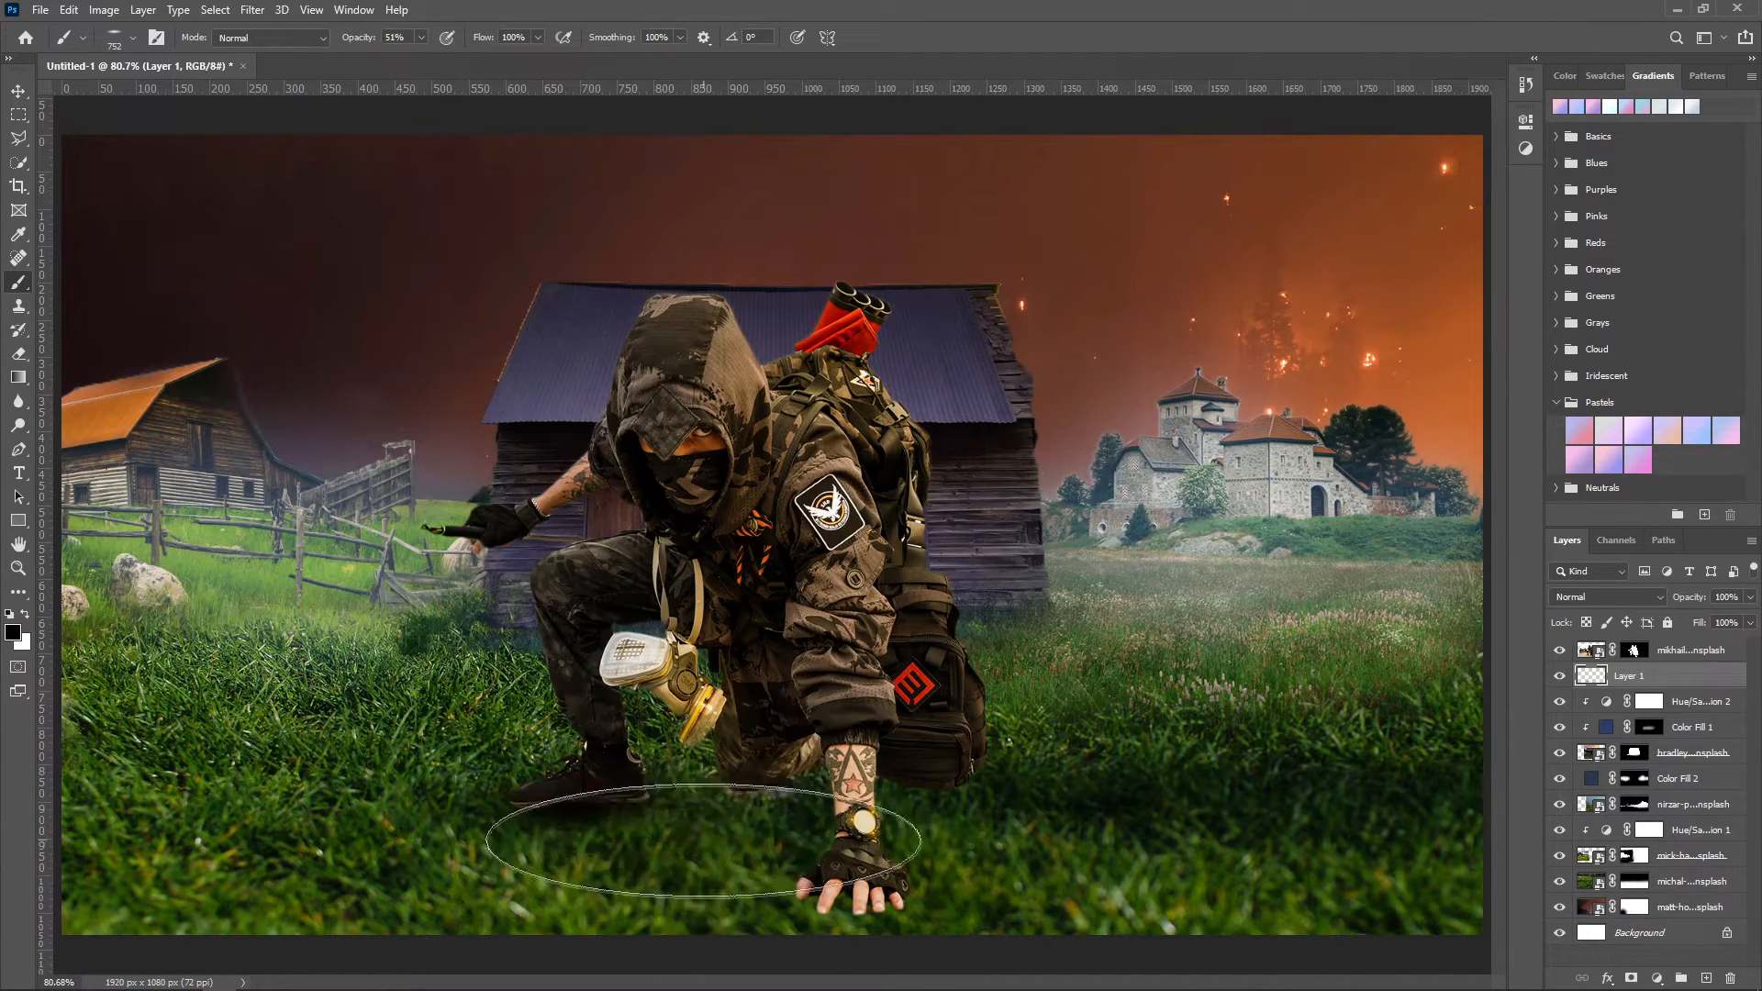
alt+right_click(620, 815)
alt+right_click(624, 823)
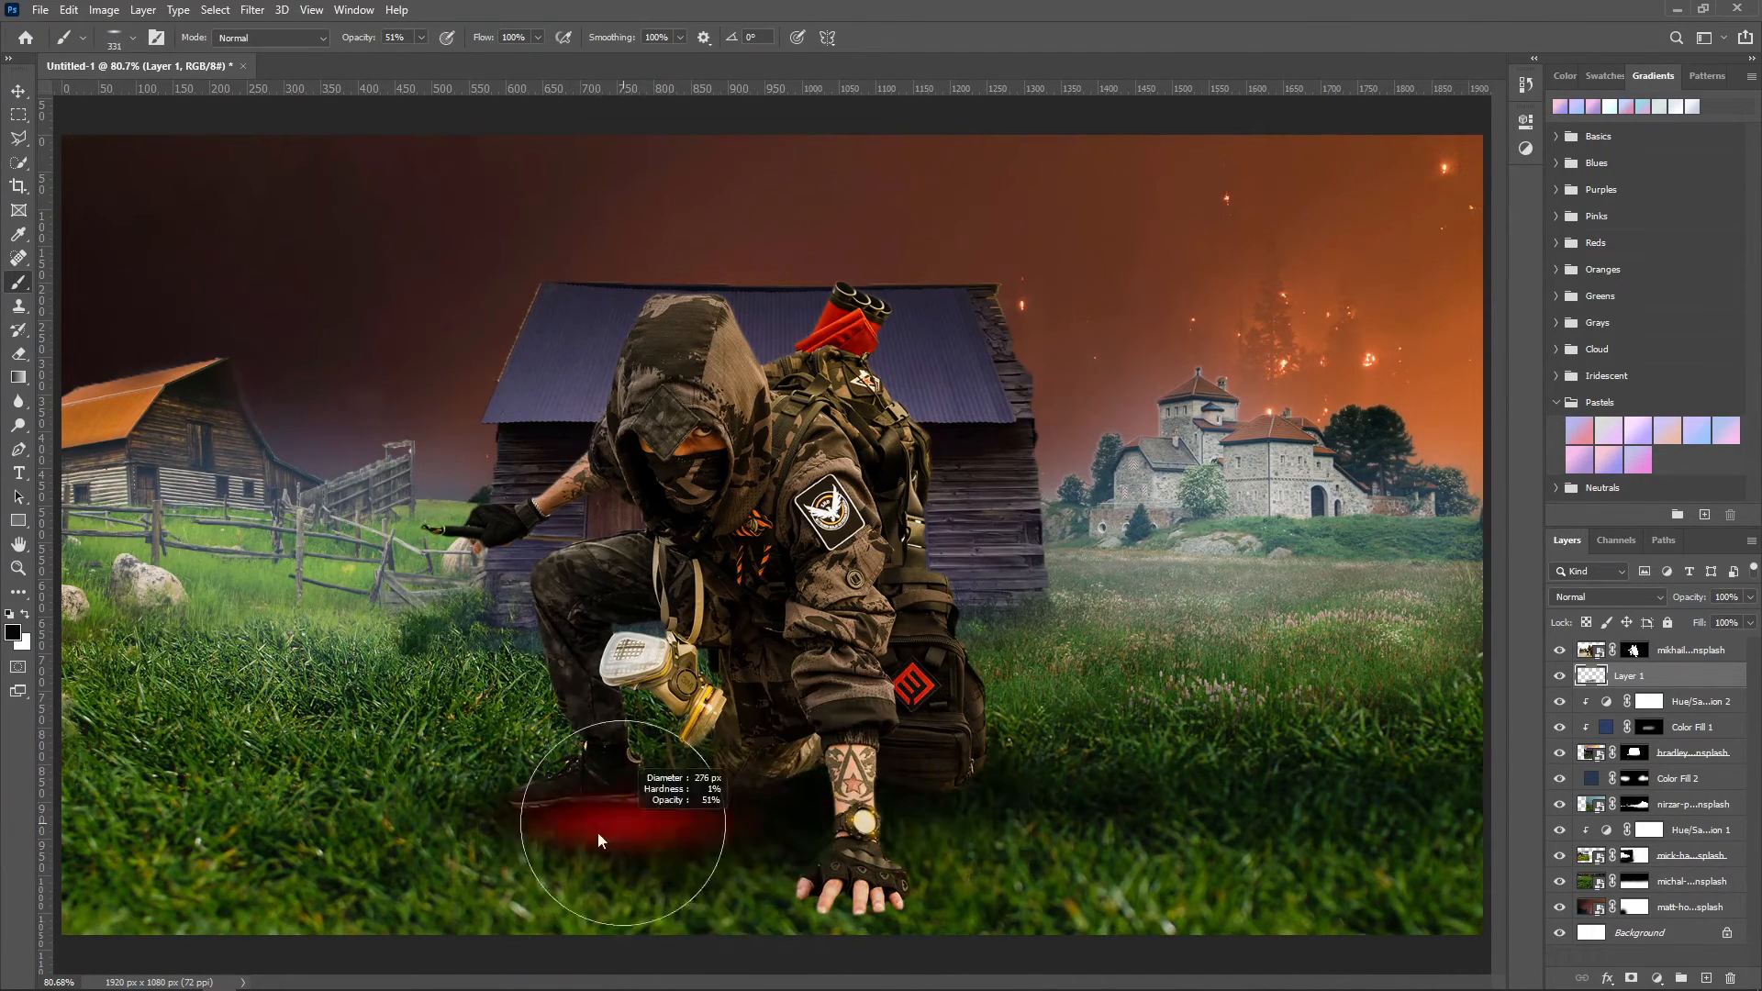
Step: Mask the figure's boot, knee and fingertips with a black grass-shaped brush so grass blades overlap them
click(1634, 881)
right_click(677, 560)
click(815, 689)
key(Return)
alt+right_click(567, 805)
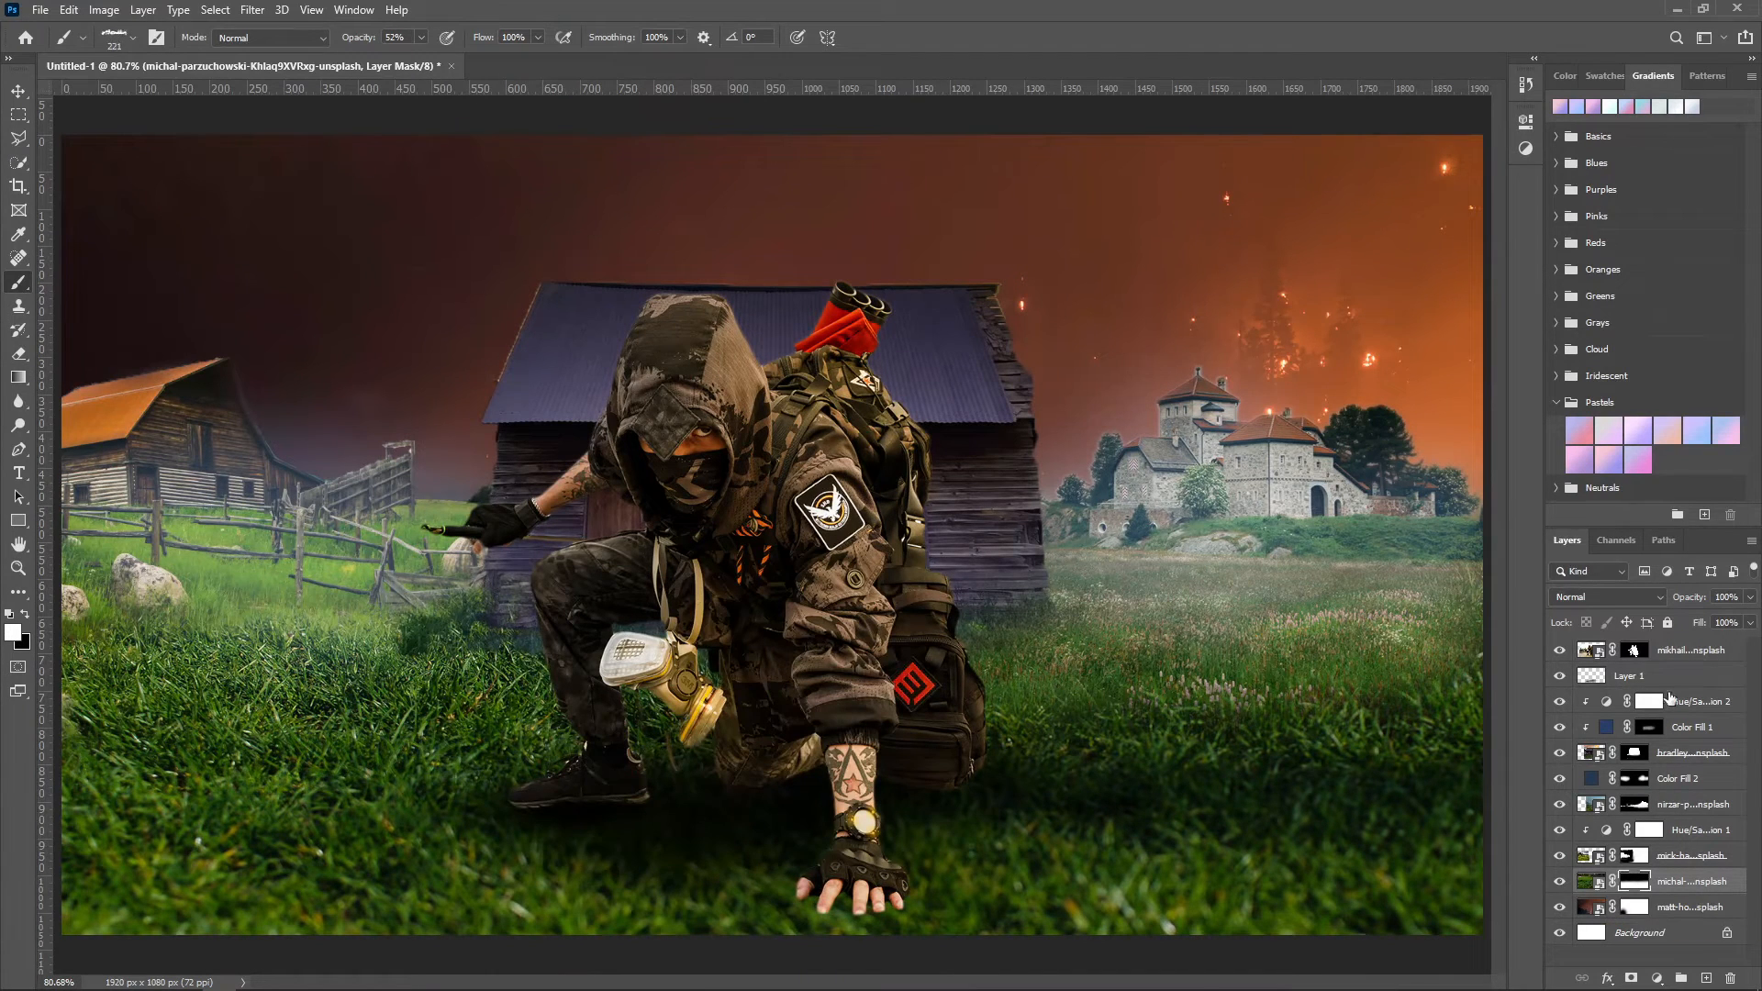
click(1634, 650)
key(x)
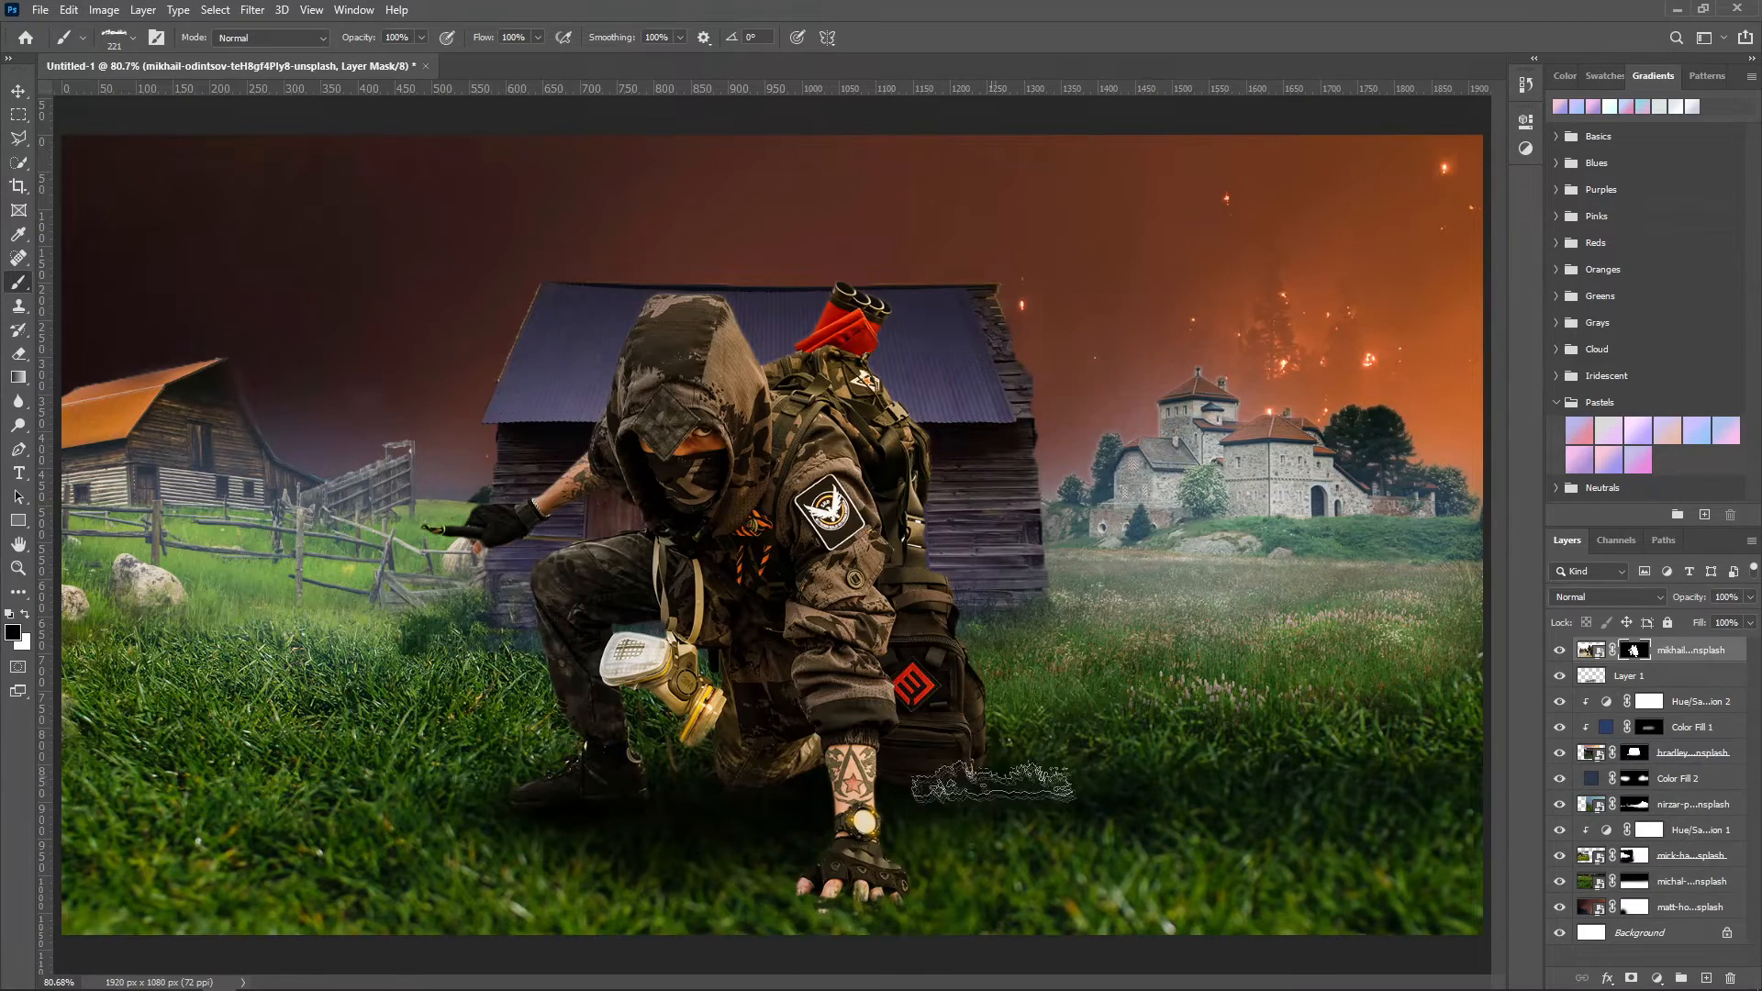
alt+right_click(1052, 816)
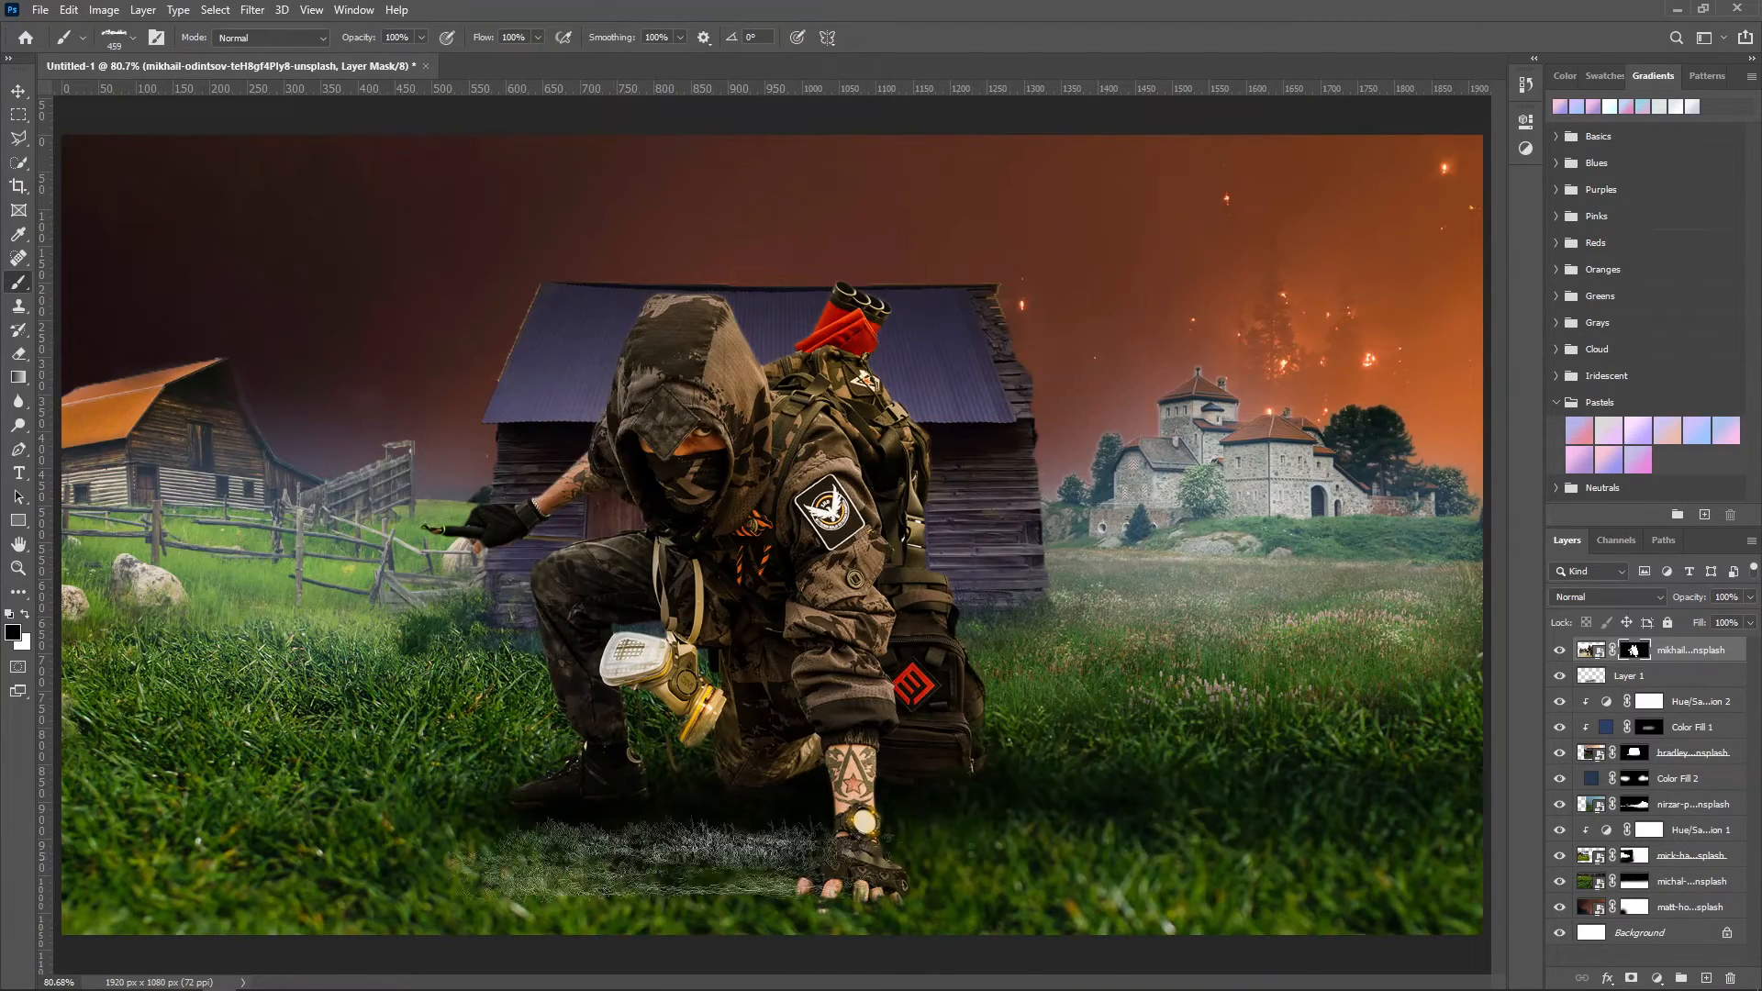
Step: Deepen the ground shadow beneath the figure's knee and planted hand with a large soft brush at 100% opacity
click(1633, 675)
right_click(690, 639)
click(734, 826)
alt+right_click(597, 829)
drag(945, 909, 821, 883)
alt+right_click(821, 884)
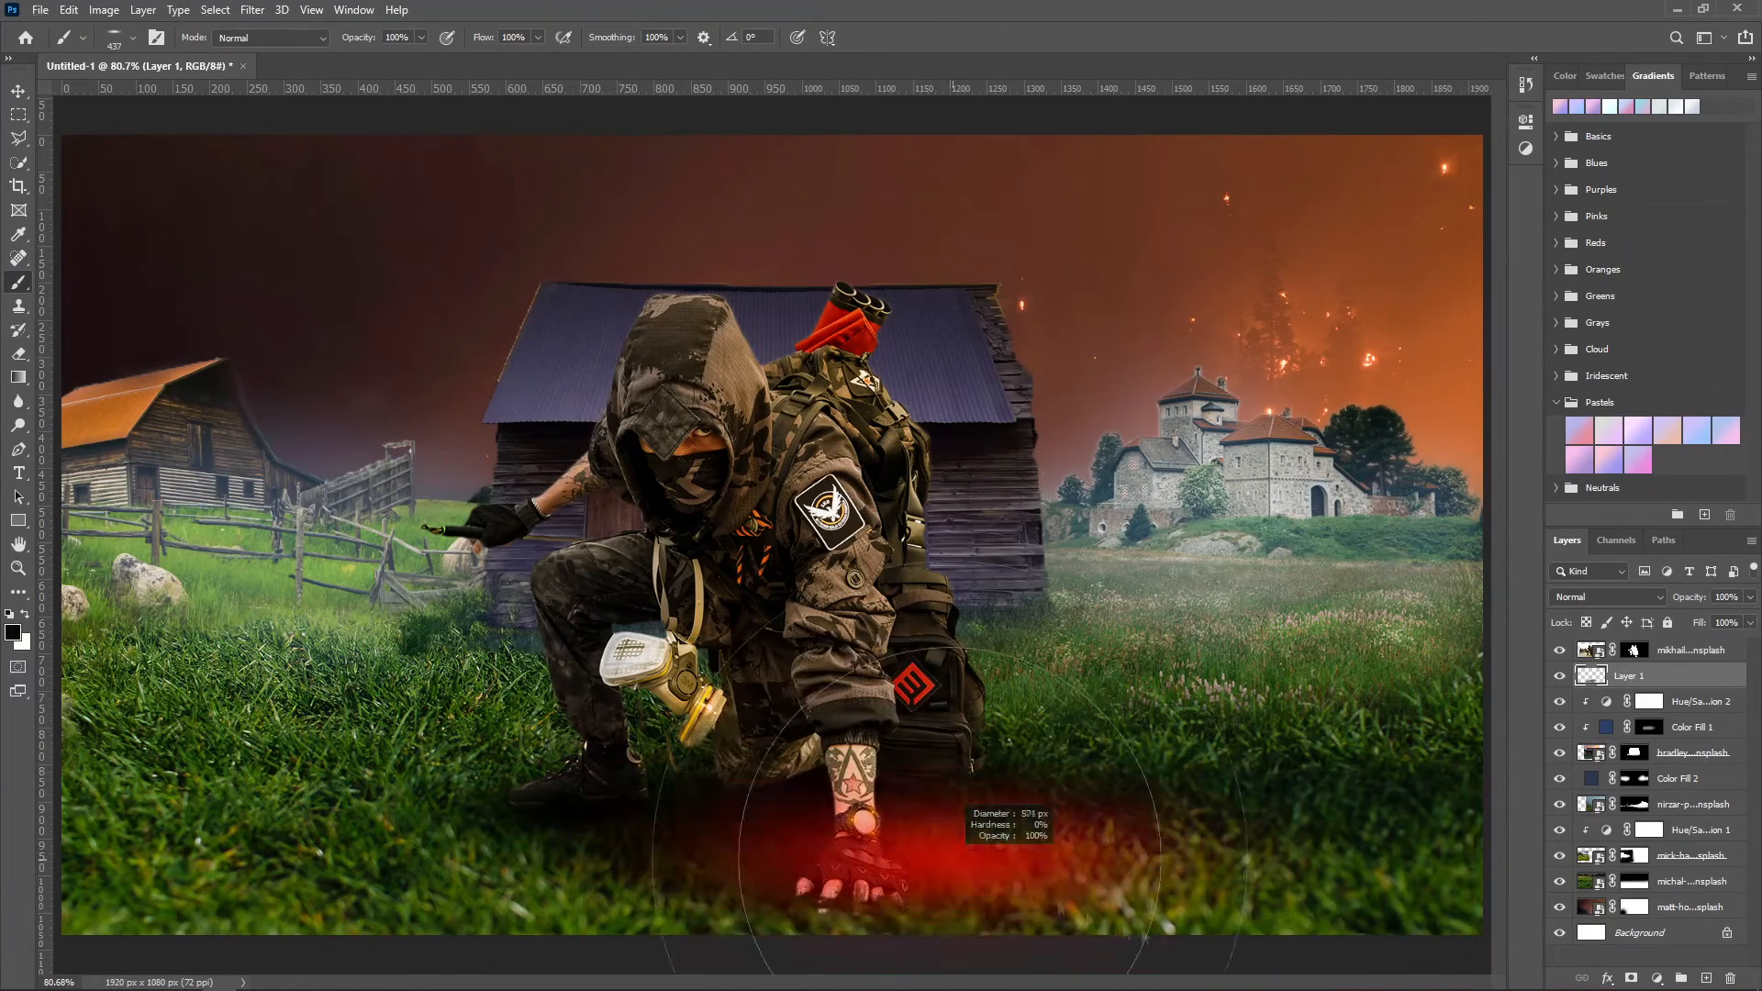
alt+right_click(963, 858)
Step: Tilt the flattened brush to -24° and extend the figure's shadow across the grass beside the hand at 29% opacity
right_click(846, 849)
drag(906, 724, 922, 734)
alt+right_click(945, 879)
alt+right_click(1018, 887)
drag(360, 37, 295, 52)
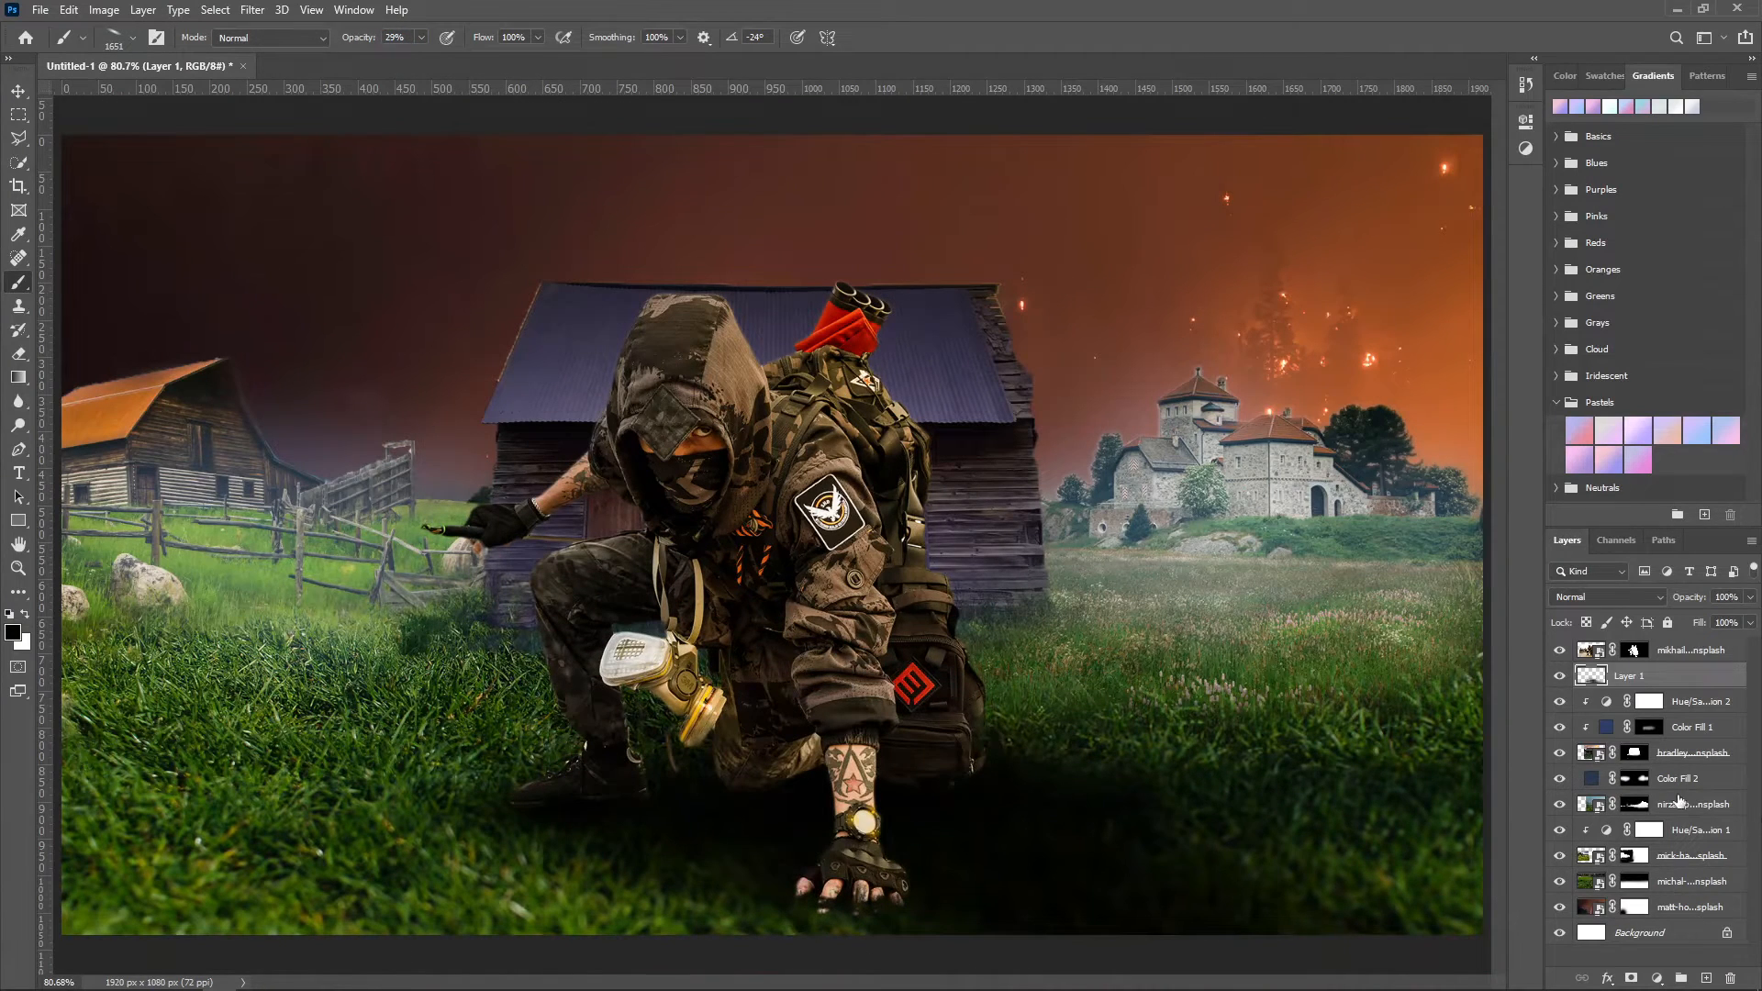
Step: Merge all scene layers between the shadow layer and the white Background into a single layer
click(1693, 701)
shift+click(1672, 908)
right_click(1670, 901)
click(1597, 694)
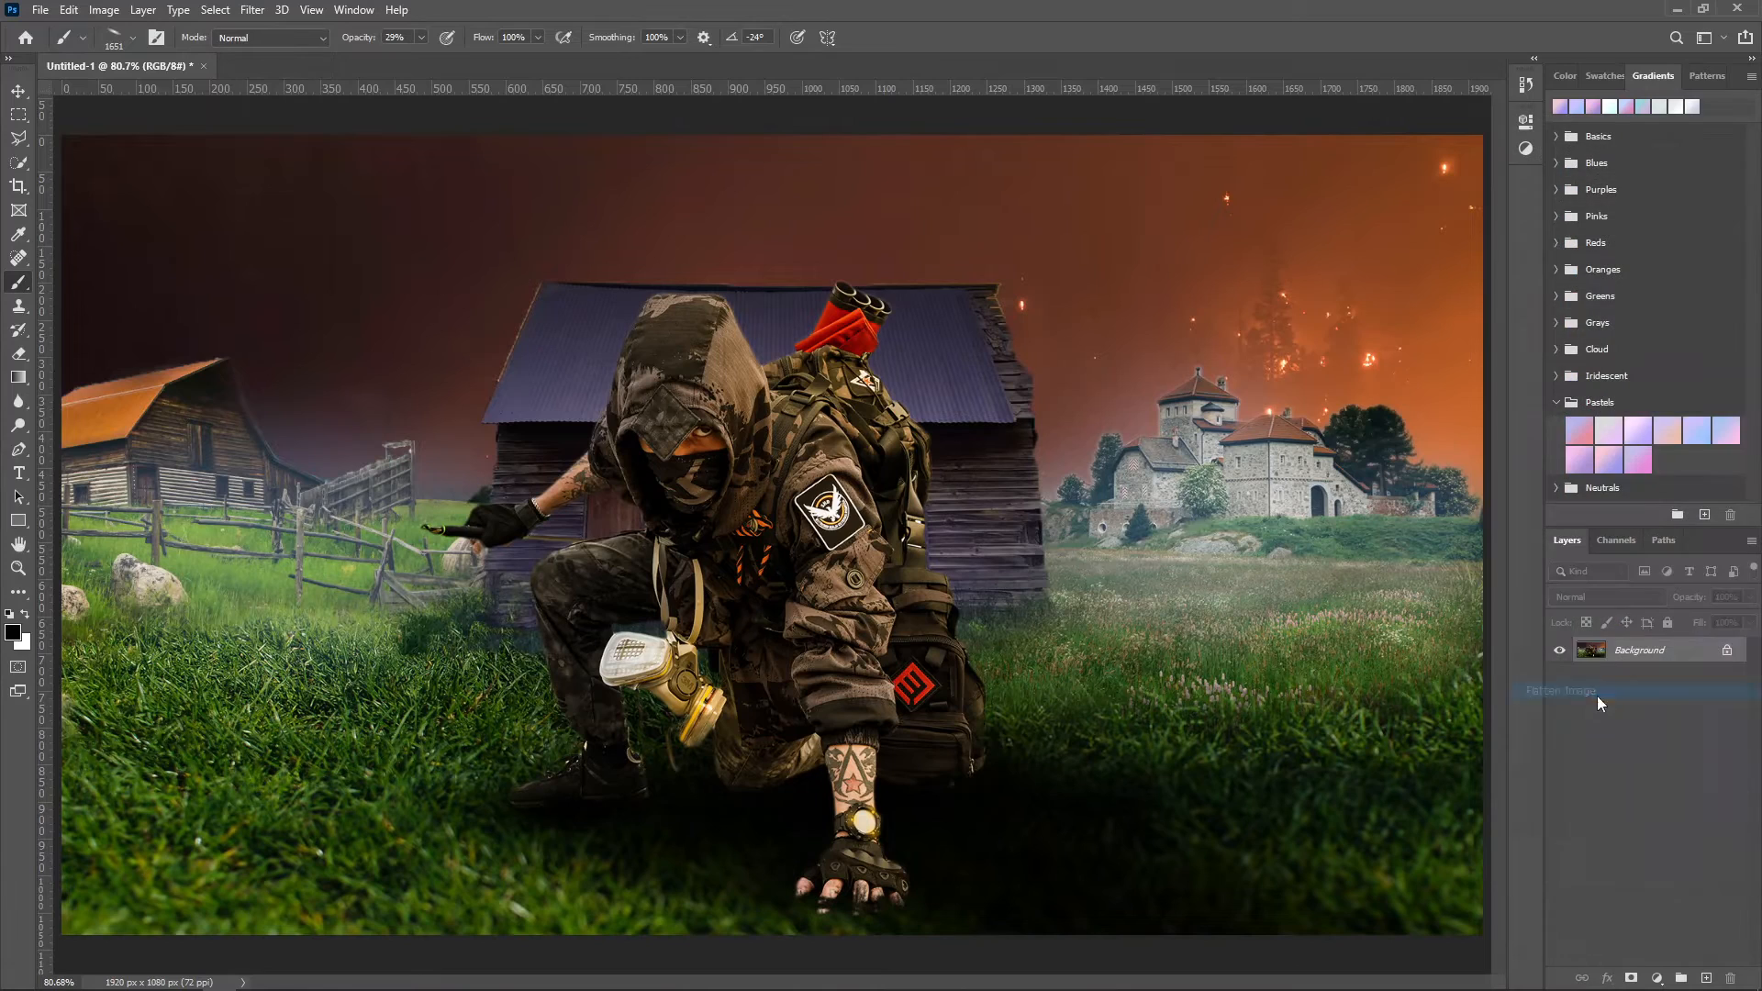
key(ctrl+z)
right_click(1633, 844)
right_click(1683, 857)
click(1589, 622)
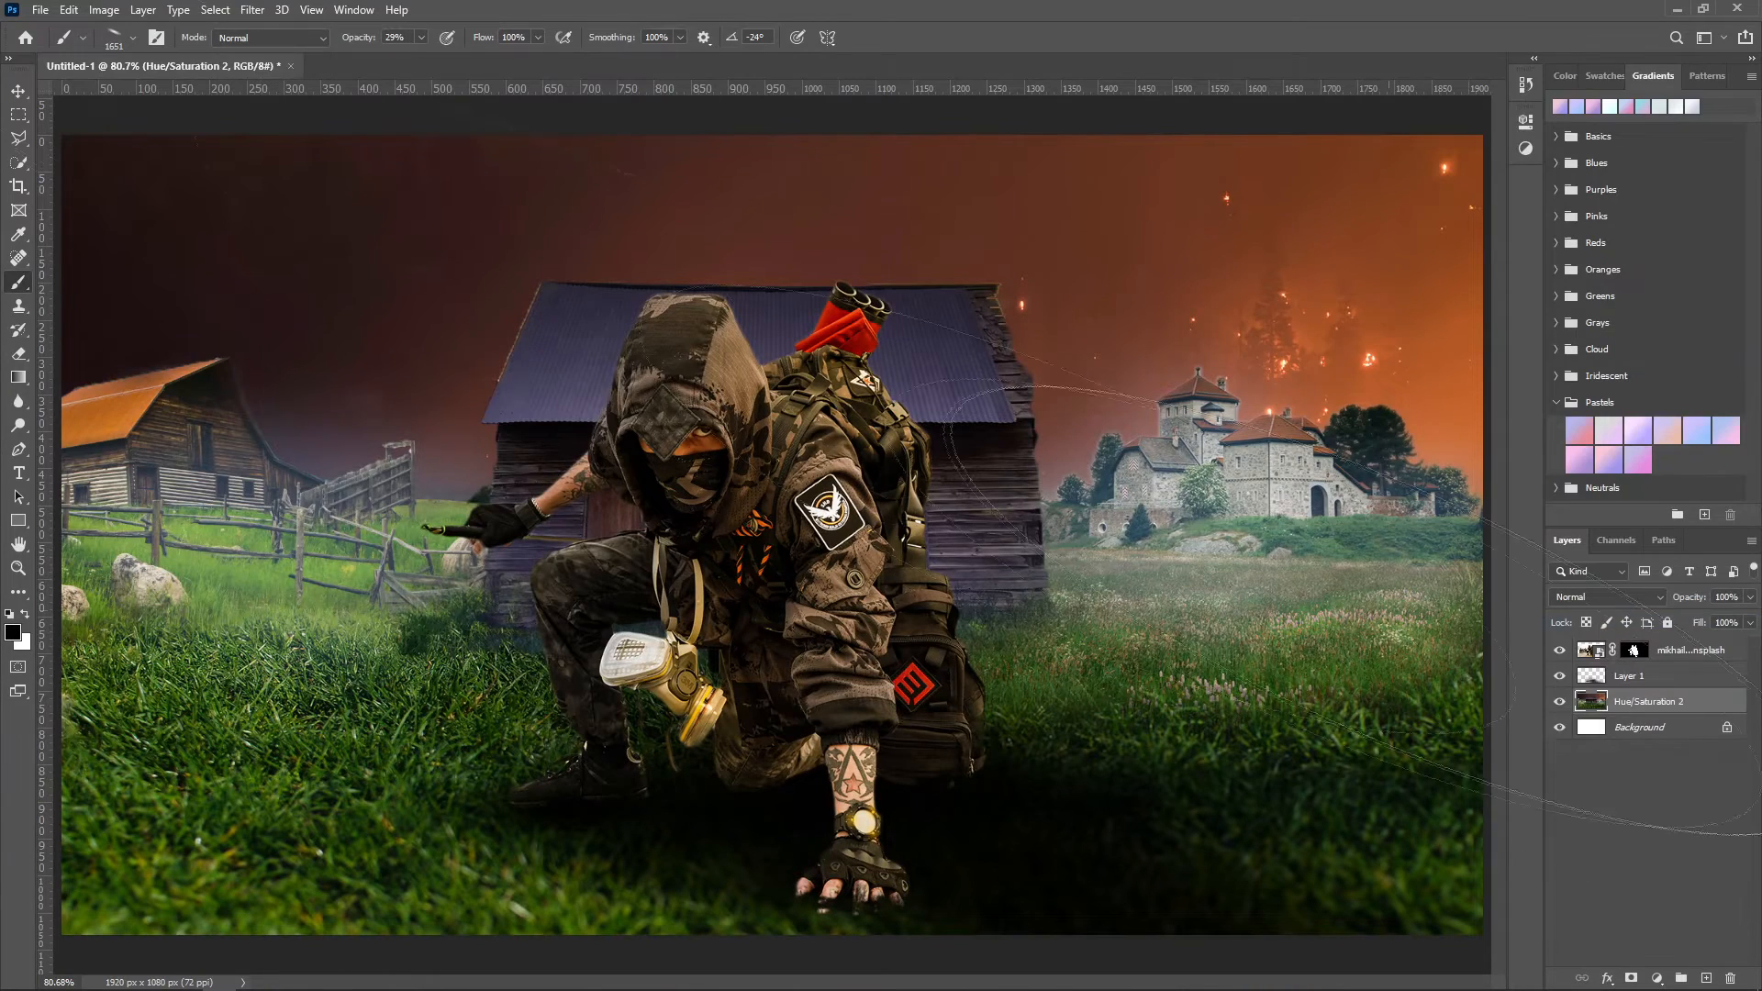
Step: Add an orange Solid Color fill above the merged scene layer and set its blend mode to Screen
click(253, 10)
click(514, 269)
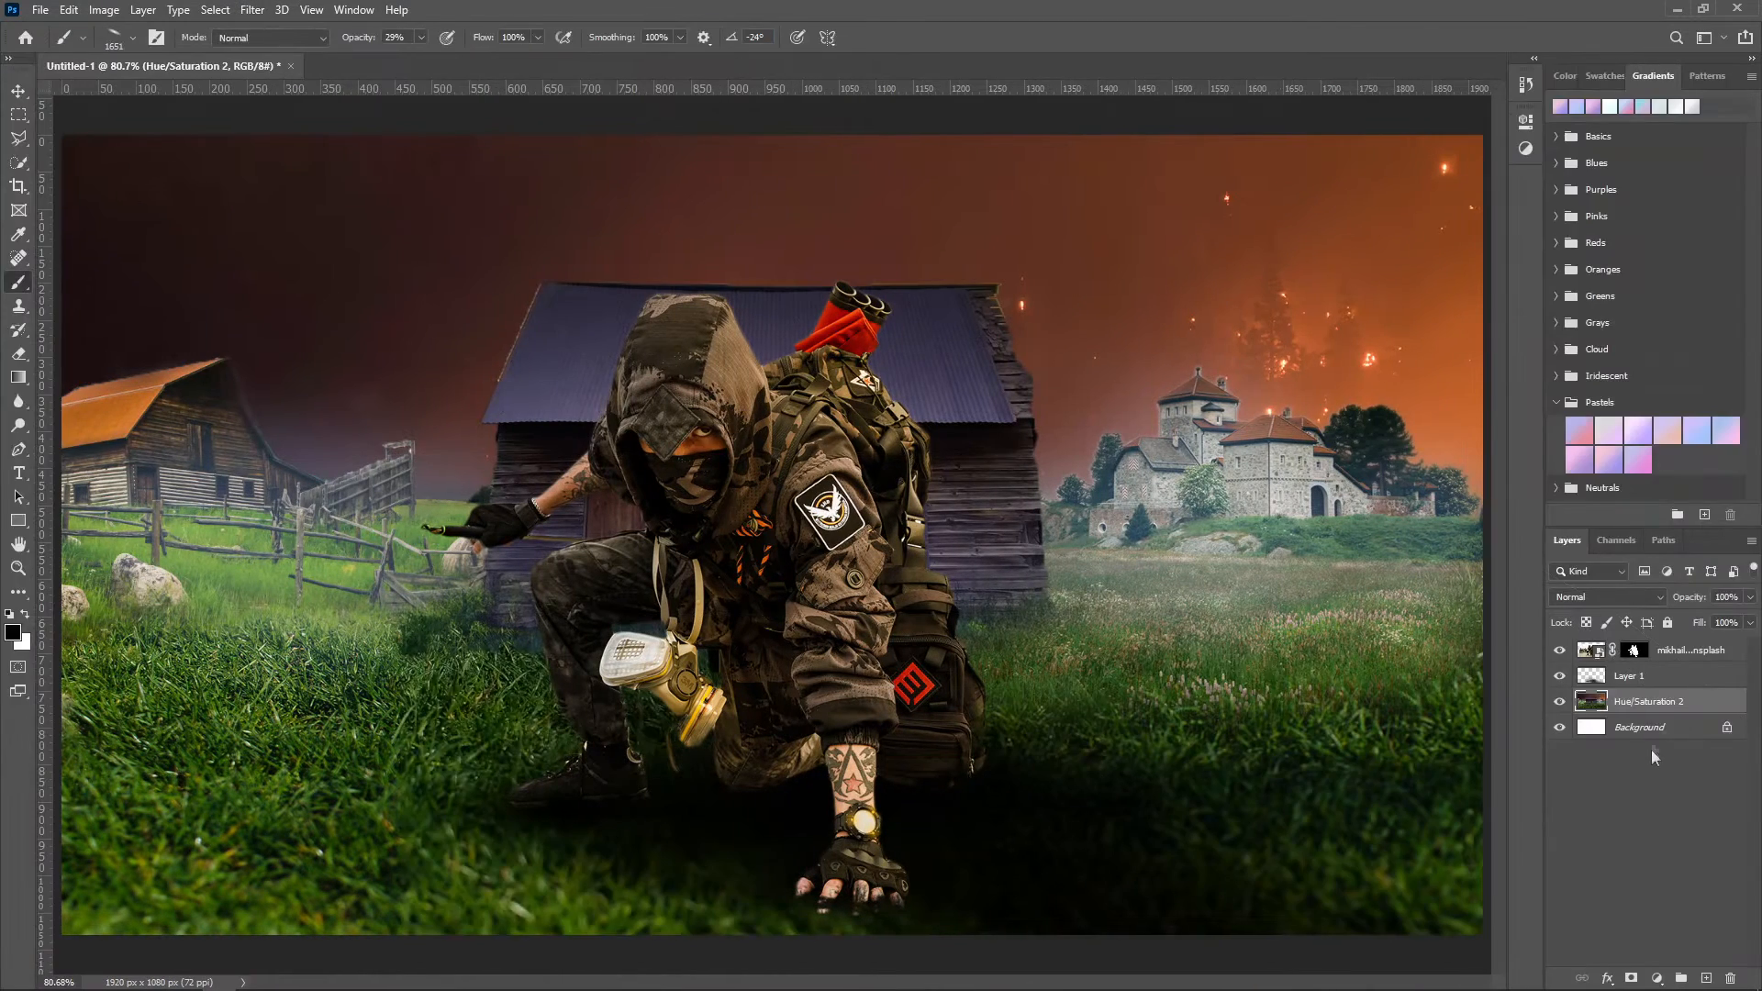
click(1655, 979)
click(1641, 653)
click(1313, 559)
click(1290, 341)
click(1475, 331)
click(1606, 598)
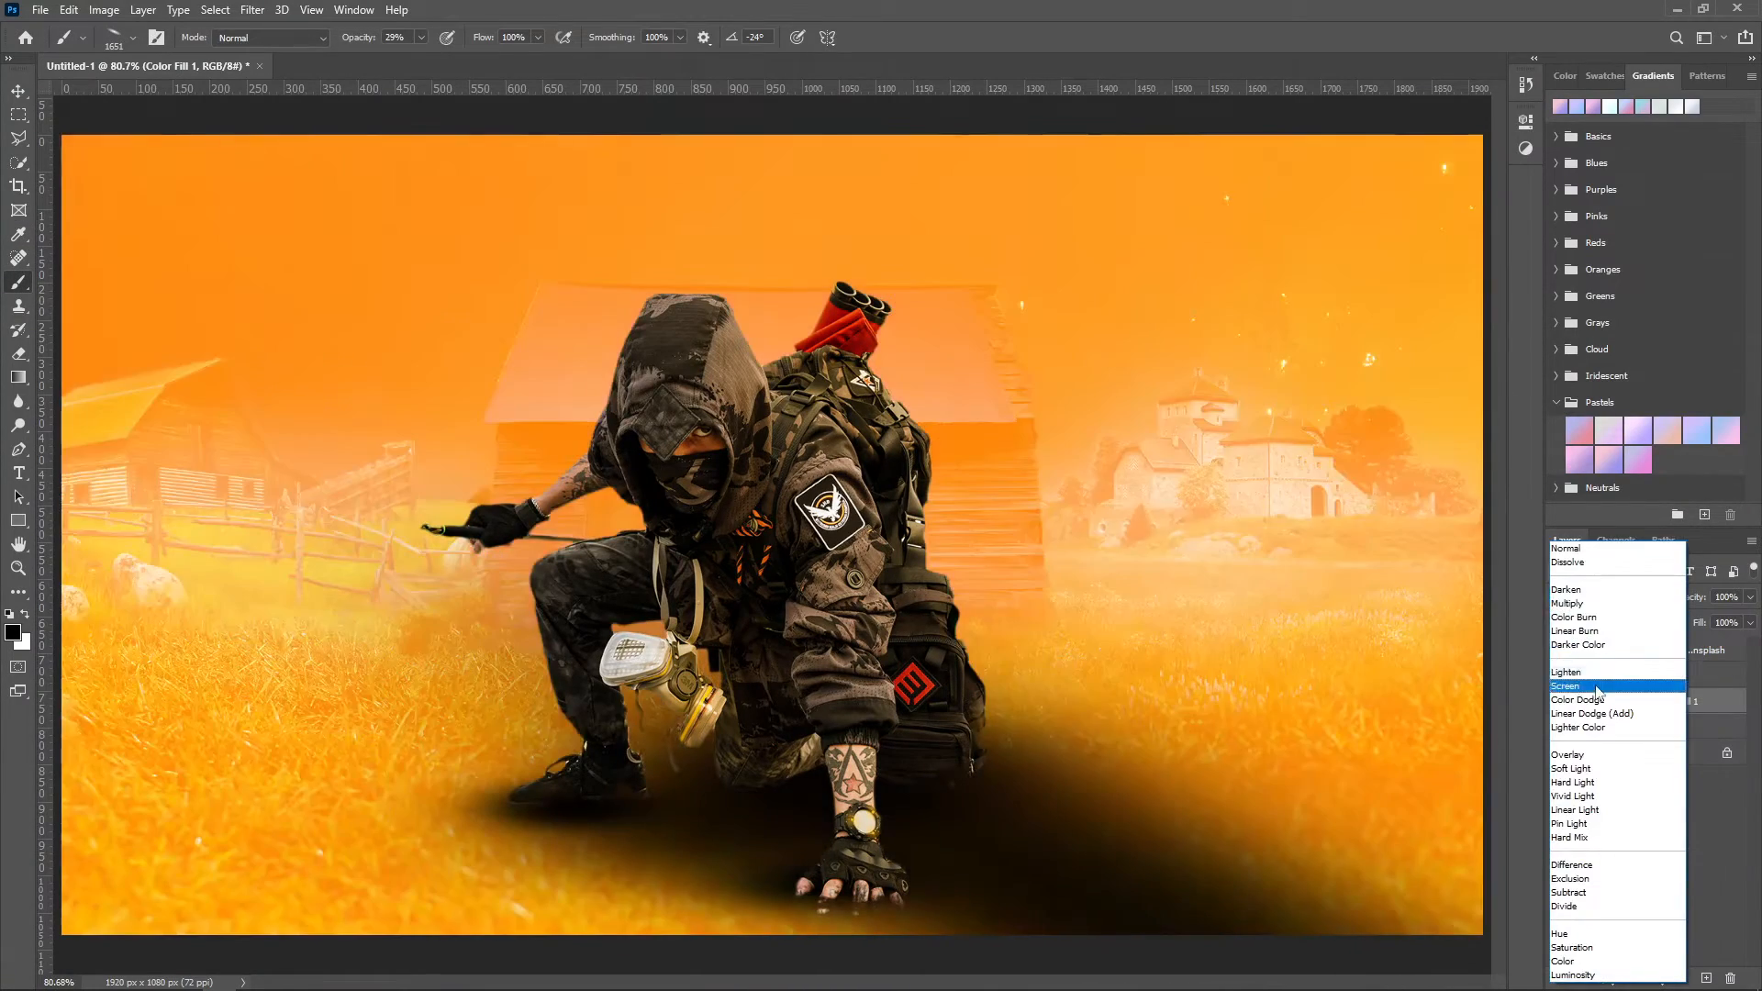
click(1564, 685)
Step: Invert the orange fill's mask and brush a soft orange glow over the barn at 29% opacity
click(1633, 701)
key(ctrl+i)
right_click(268, 443)
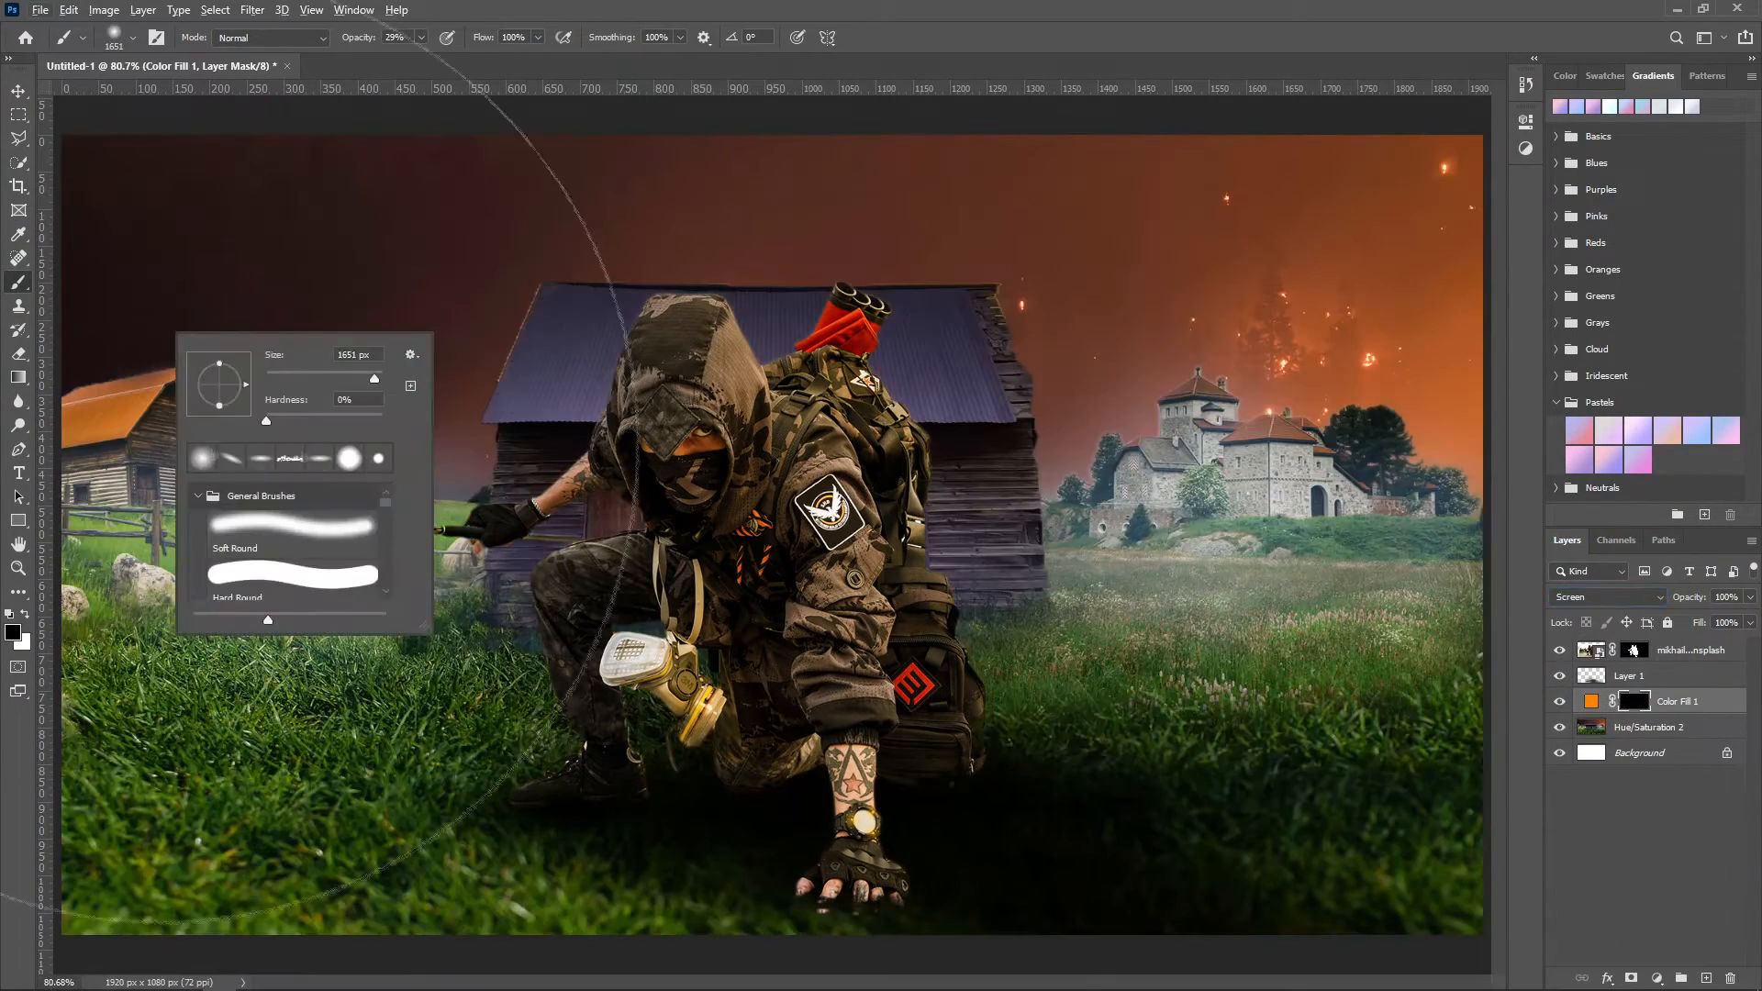
drag(1391, 484, 789, 524)
key(x)
click(108, 413)
key(ctrl+z)
mouse_move(145, 417)
mouse_down()
mouse_move(68, 422)
mouse_move(136, 422)
mouse_move(293, 473)
mouse_move(314, 503)
mouse_up()
drag(505, 379, 672, 387)
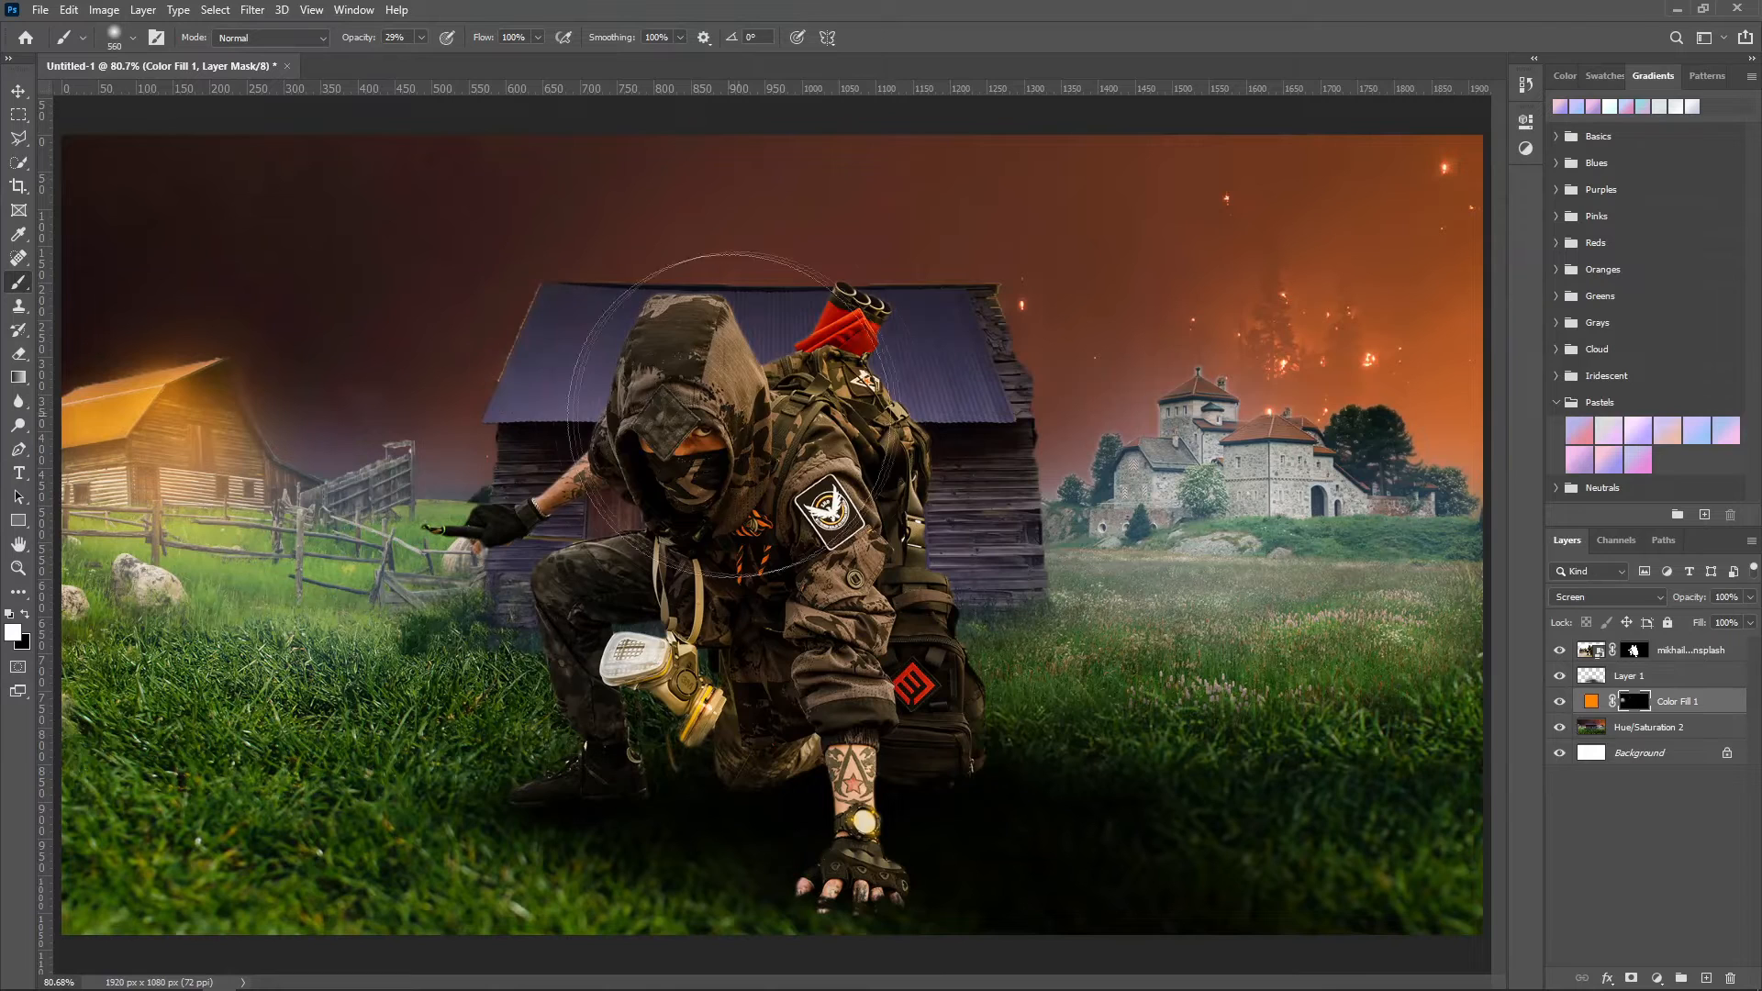
Step: Paint orange glow over both ends of the cabin roof on the fill's mask
mouse_move(570, 369)
mouse_down()
mouse_move(910, 384)
mouse_move(950, 374)
mouse_up()
click(950, 404)
click(569, 376)
click(942, 356)
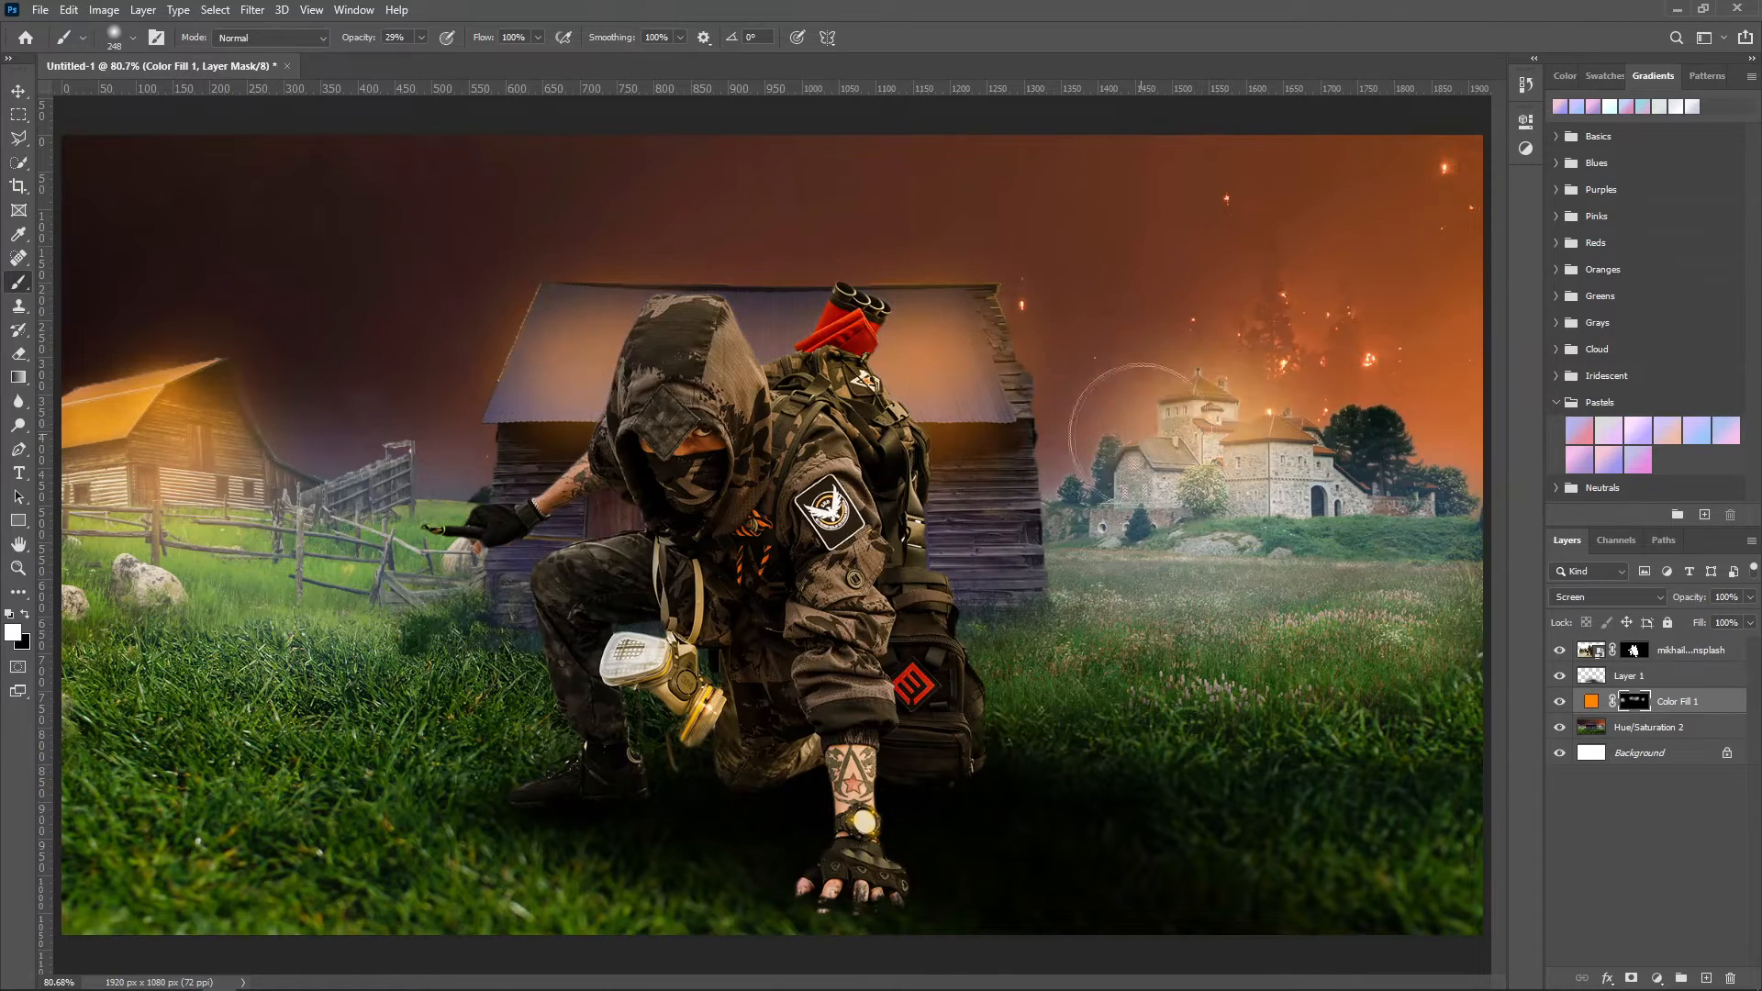
Step: Brush orange light over the castle, its surroundings and the sky above it
click(1228, 408)
click(1254, 409)
click(1178, 469)
drag(1347, 486, 1064, 486)
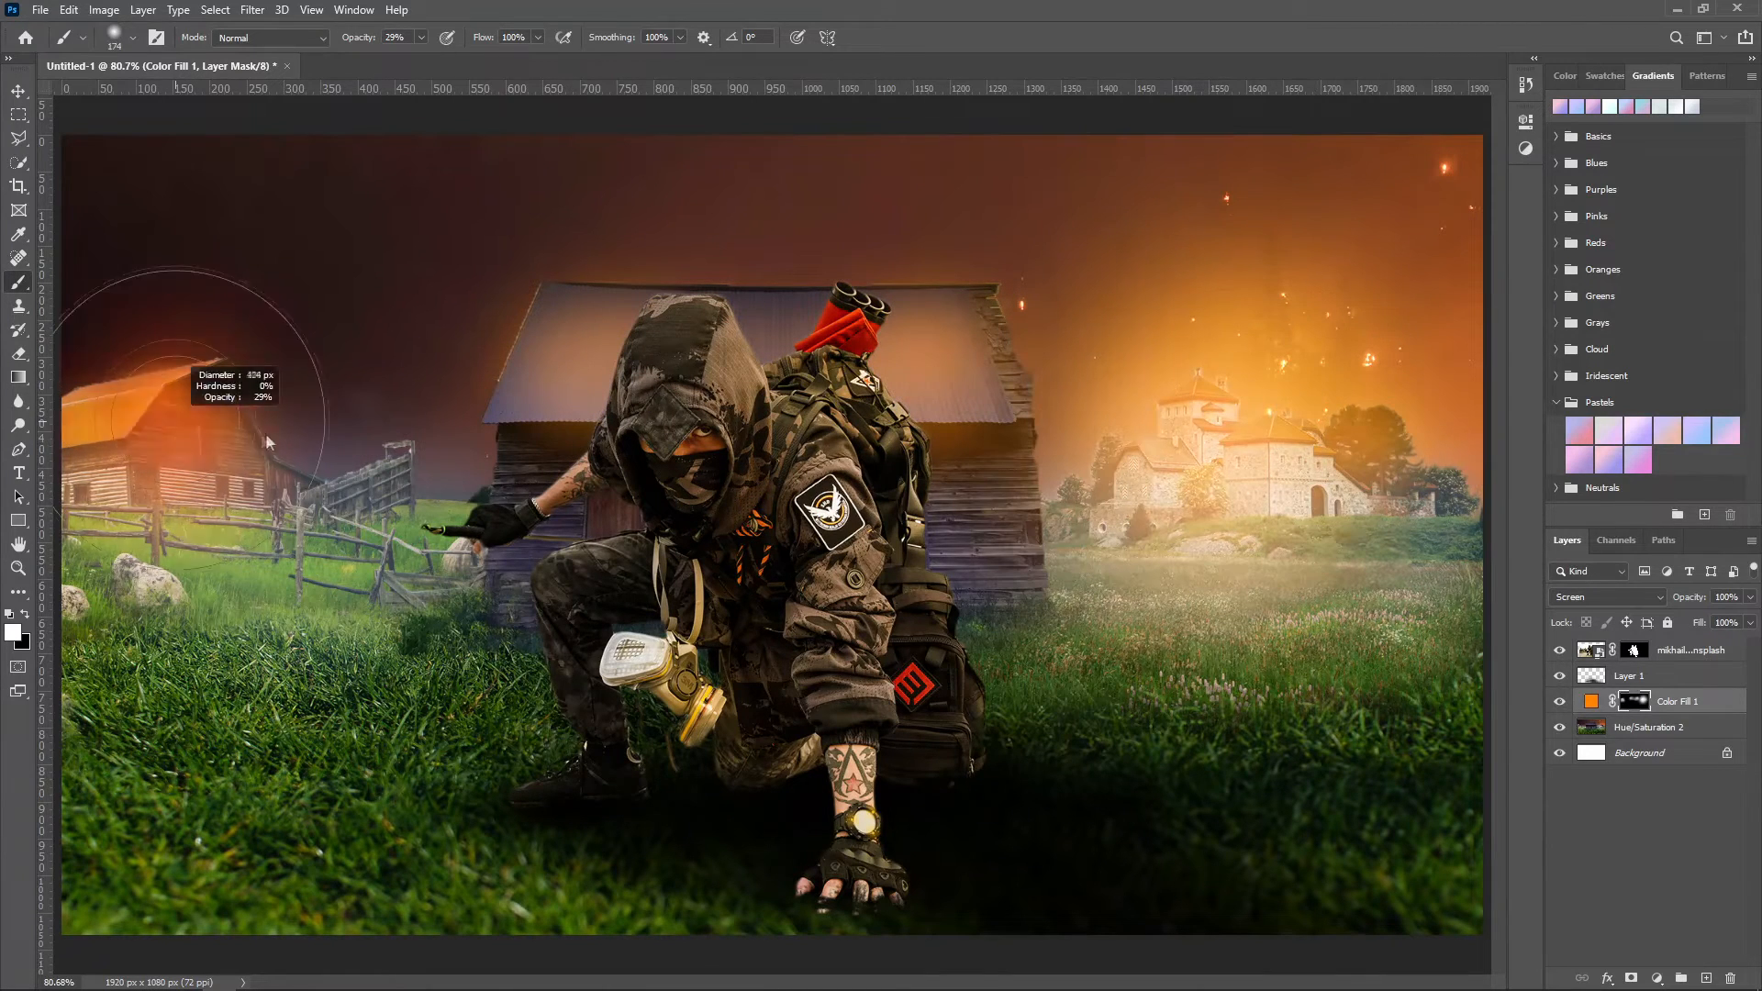
Step: Strengthen the orange glow with a larger brush over the barn, the fence and both sides of the cabin
drag(175, 422, 357, 421)
click(176, 421)
click(214, 450)
click(316, 494)
click(404, 486)
click(521, 341)
click(905, 348)
click(931, 487)
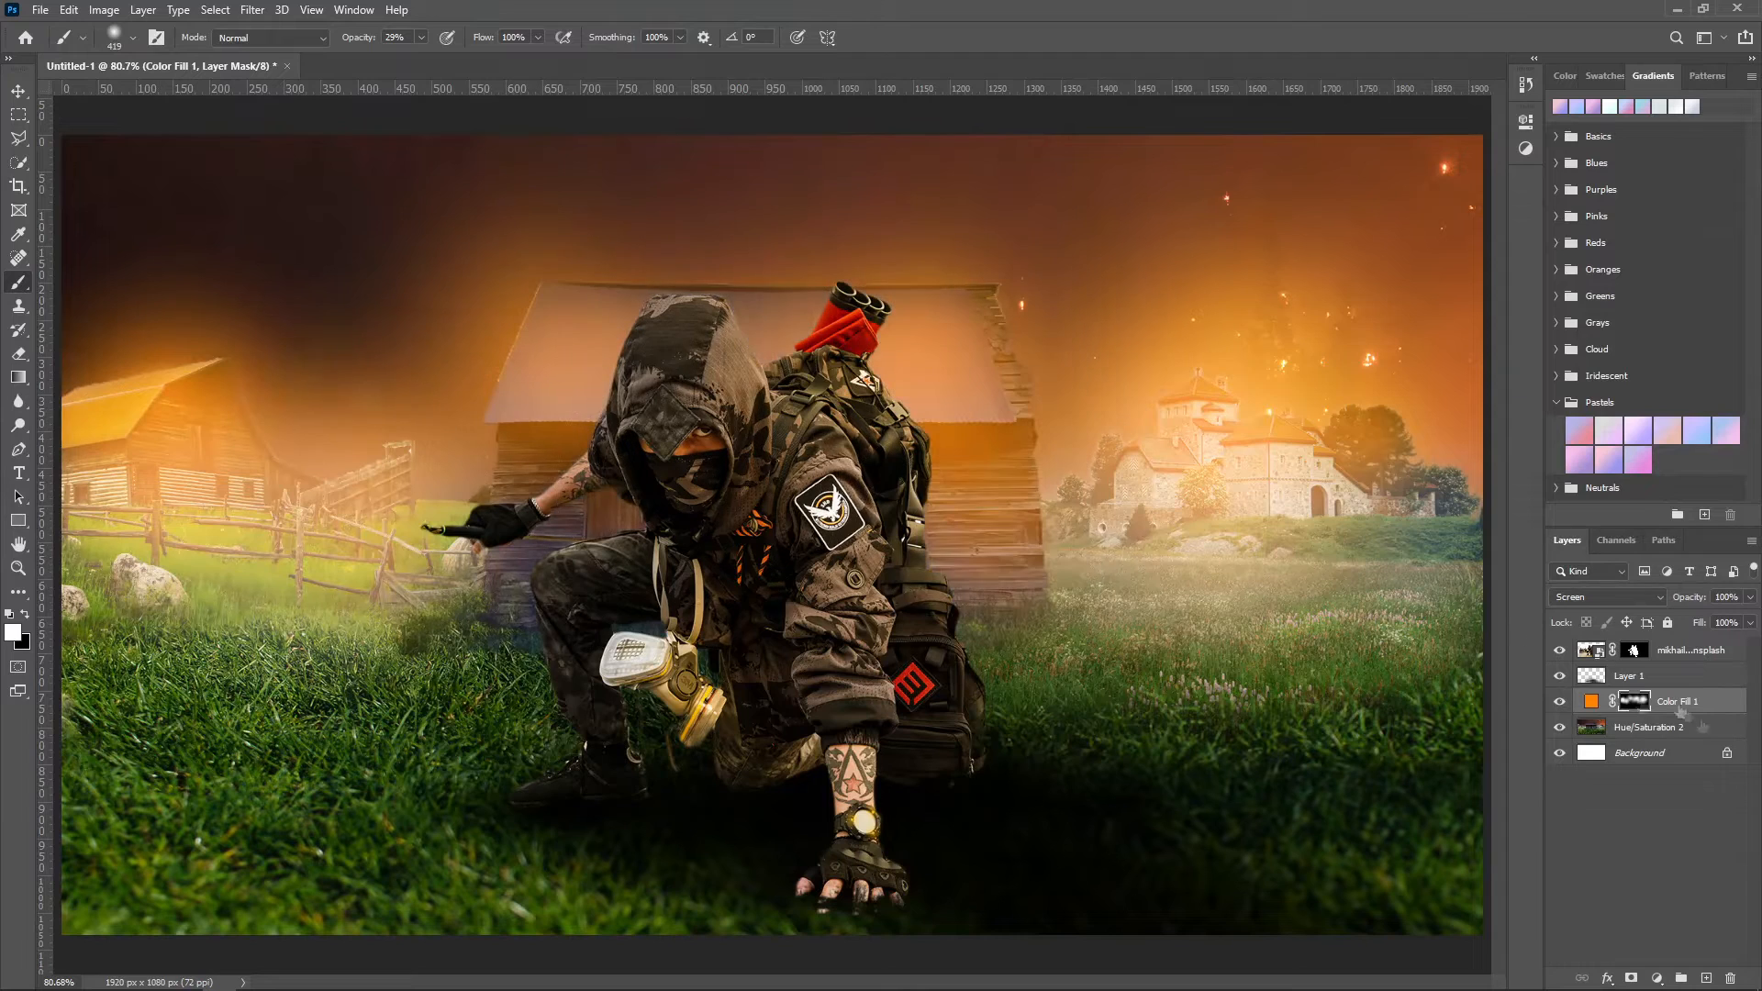
Step: Apply a 5 px Tilt-Shift blur to the merged scene layer, keeping the foreground grass near the hand in focus
click(1642, 727)
click(252, 9)
mouse_move(275, 229)
click(514, 270)
drag(781, 534, 813, 912)
drag(1626, 195, 1605, 195)
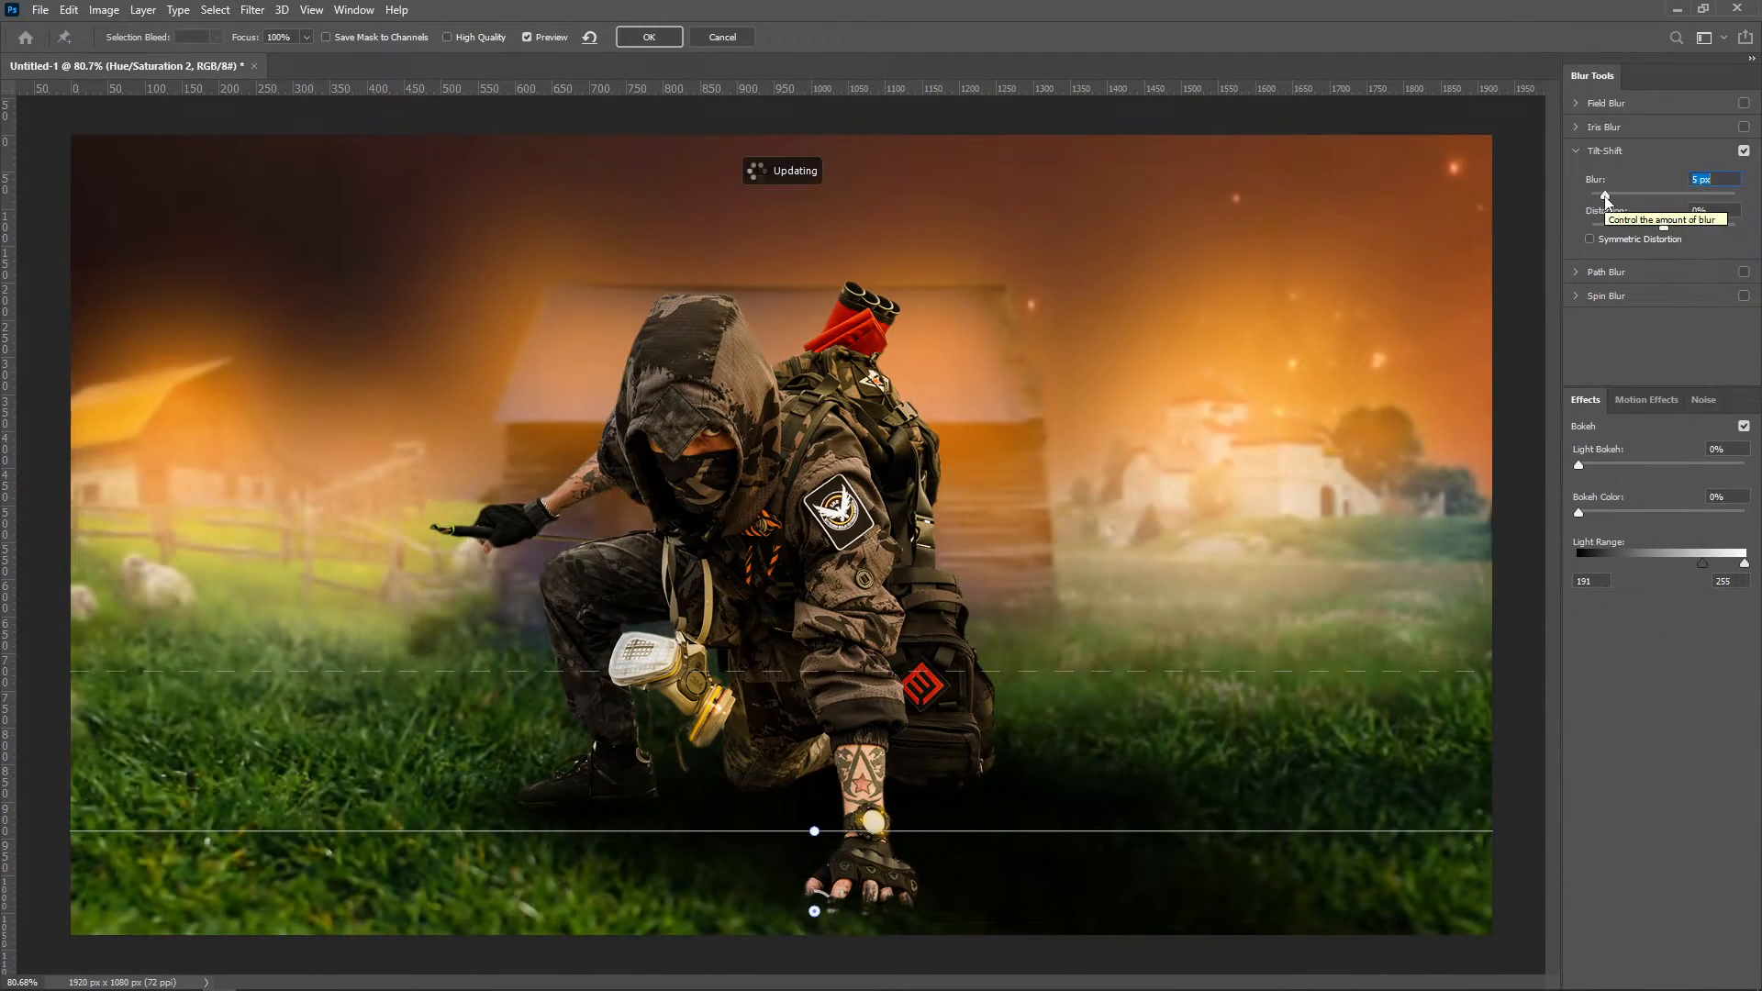
click(655, 44)
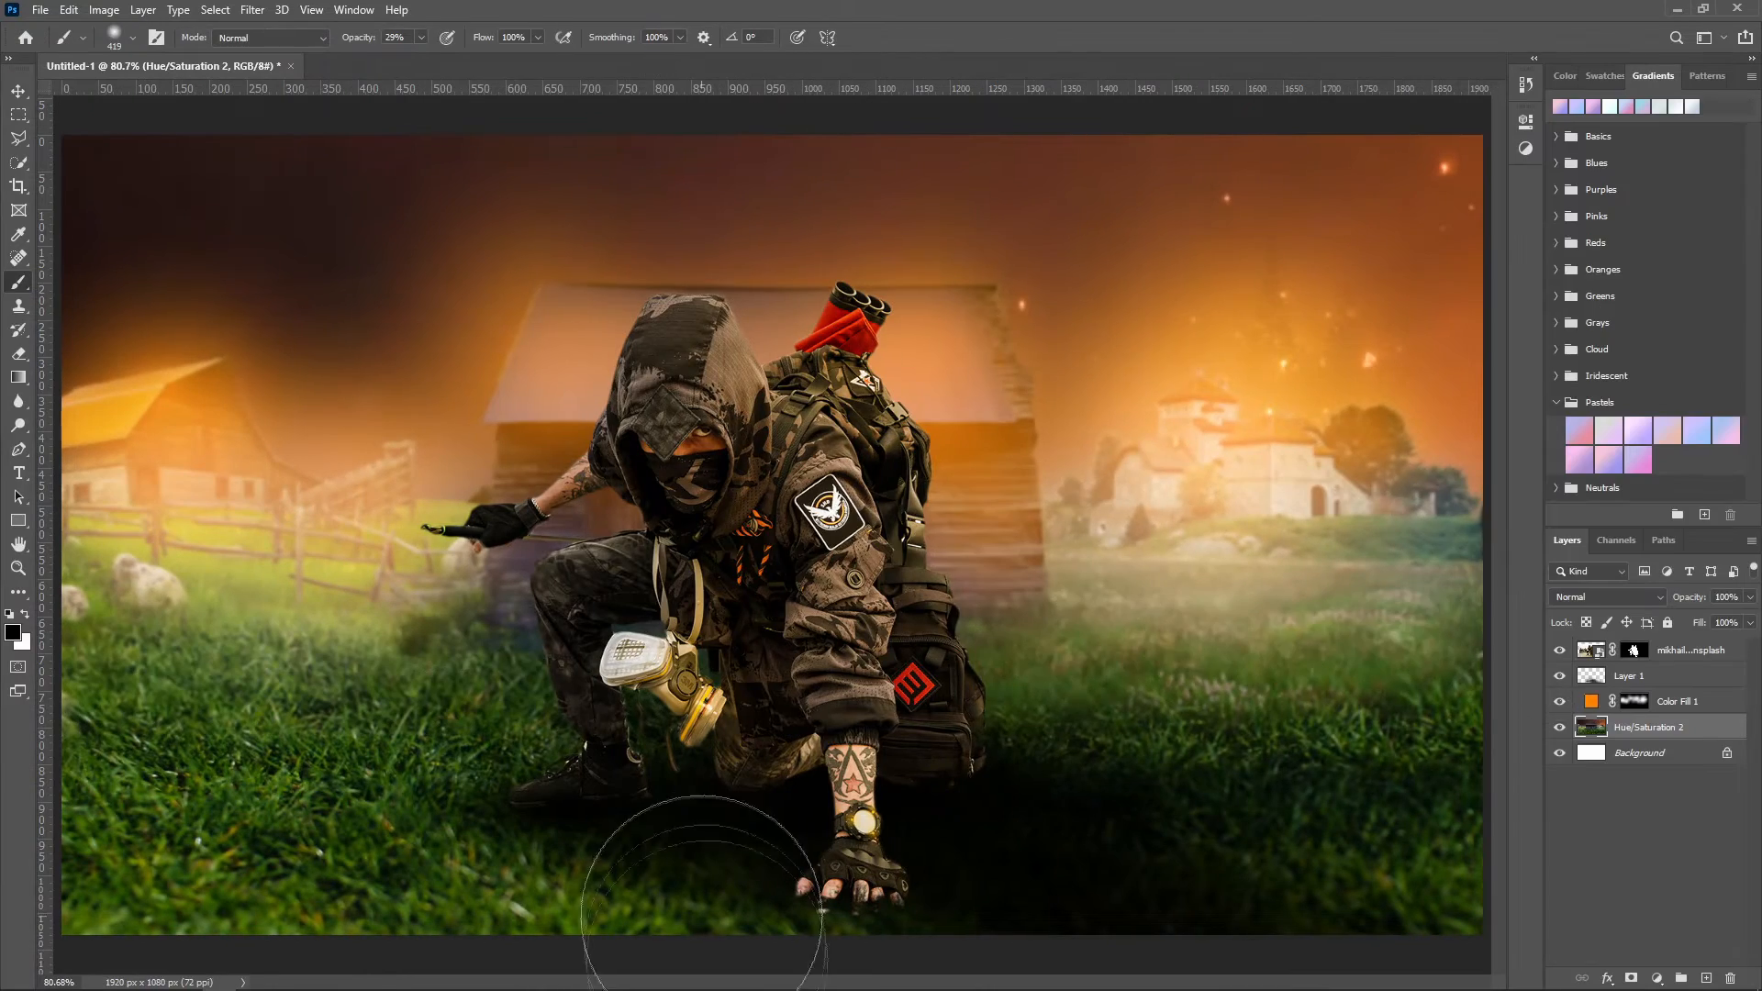
Step: Place the fire image over the barn, scaled to 10.68%, and set its blend mode to Screen
click(558, 981)
drag(1252, 353, 379, 513)
click(1605, 597)
click(1591, 682)
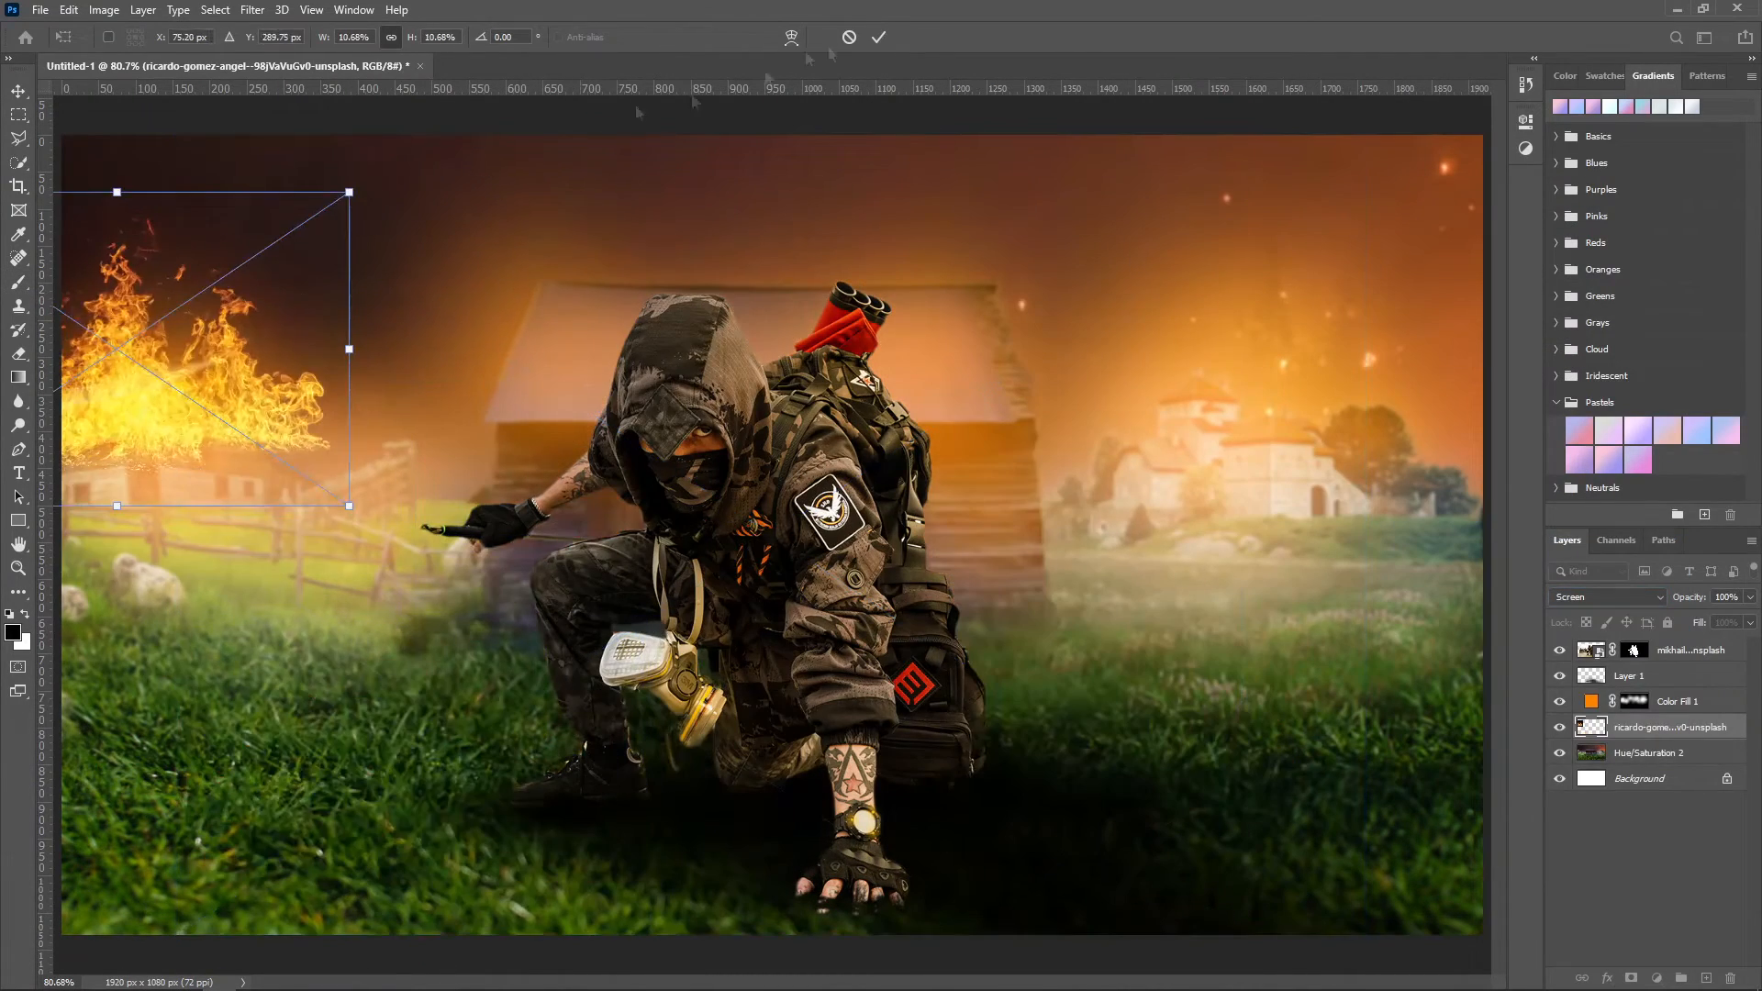
key(Return)
key(b)
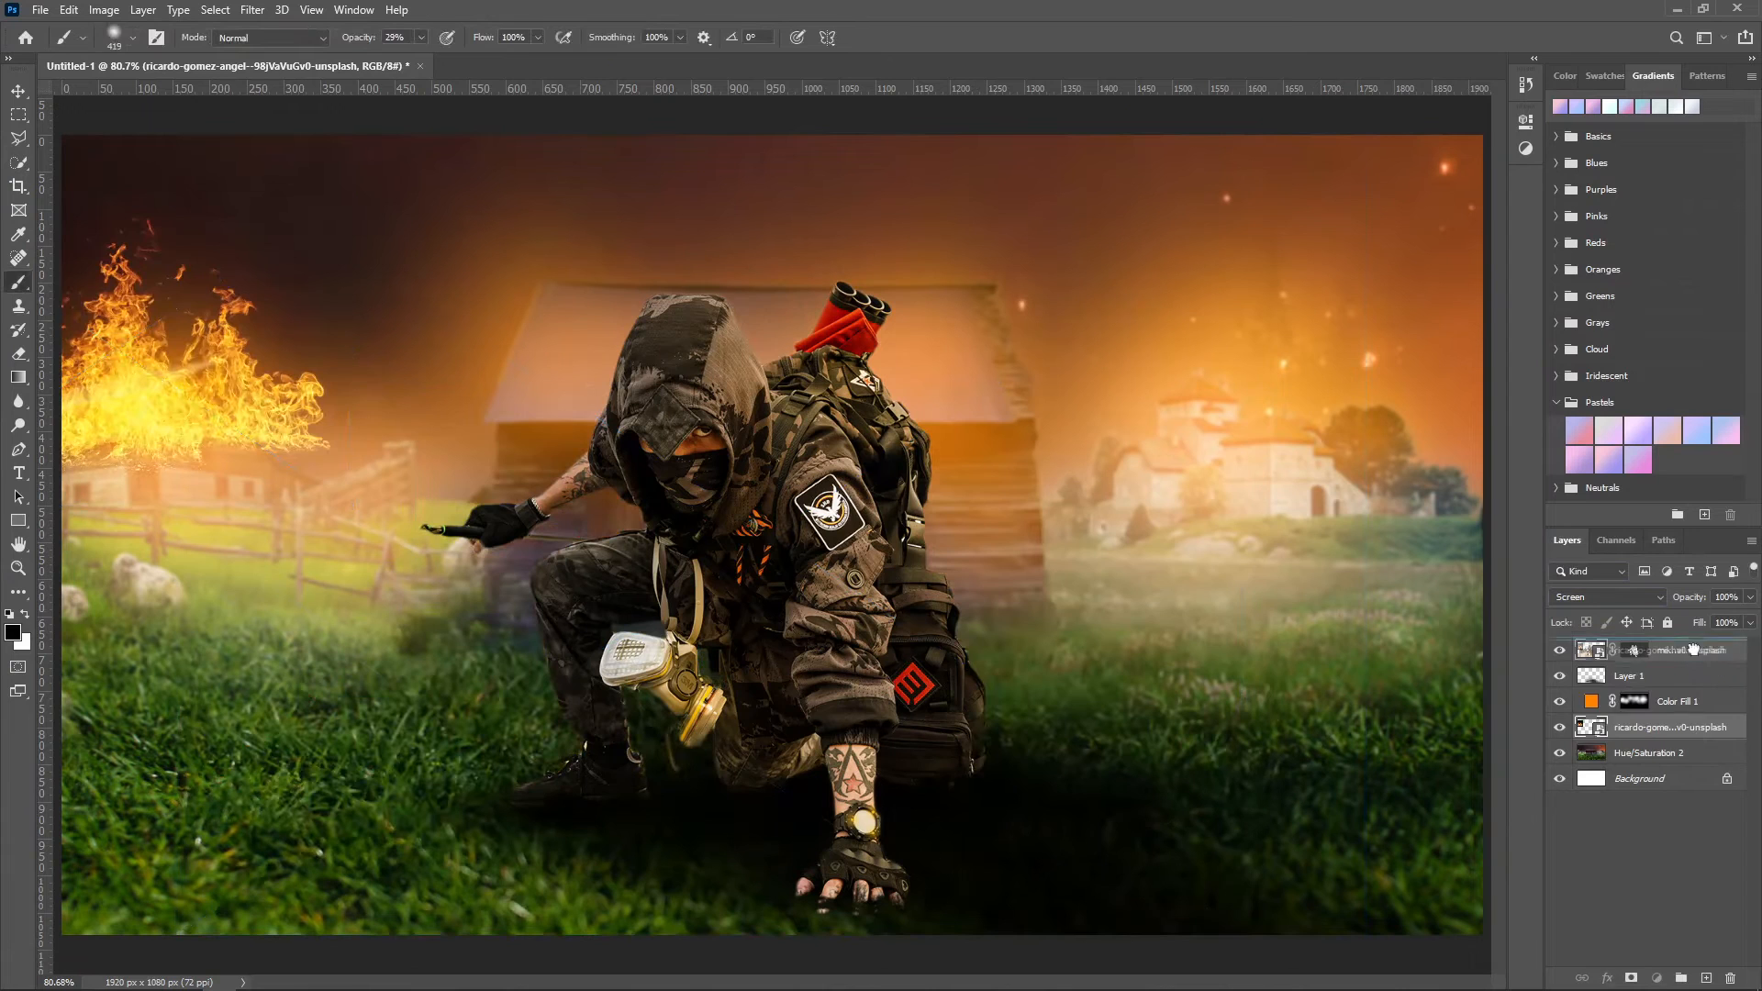
Step: Shrink and rotate the fire to fit the barn roof's left slope, and give it a layer mask
key(ctrl+t)
drag(350, 192, 269, 299)
drag(175, 456, 224, 387)
drag(285, 469, 301, 448)
drag(174, 396, 126, 441)
drag(143, 426, 157, 413)
key(Return)
click(1630, 978)
alt+right_click(219, 488)
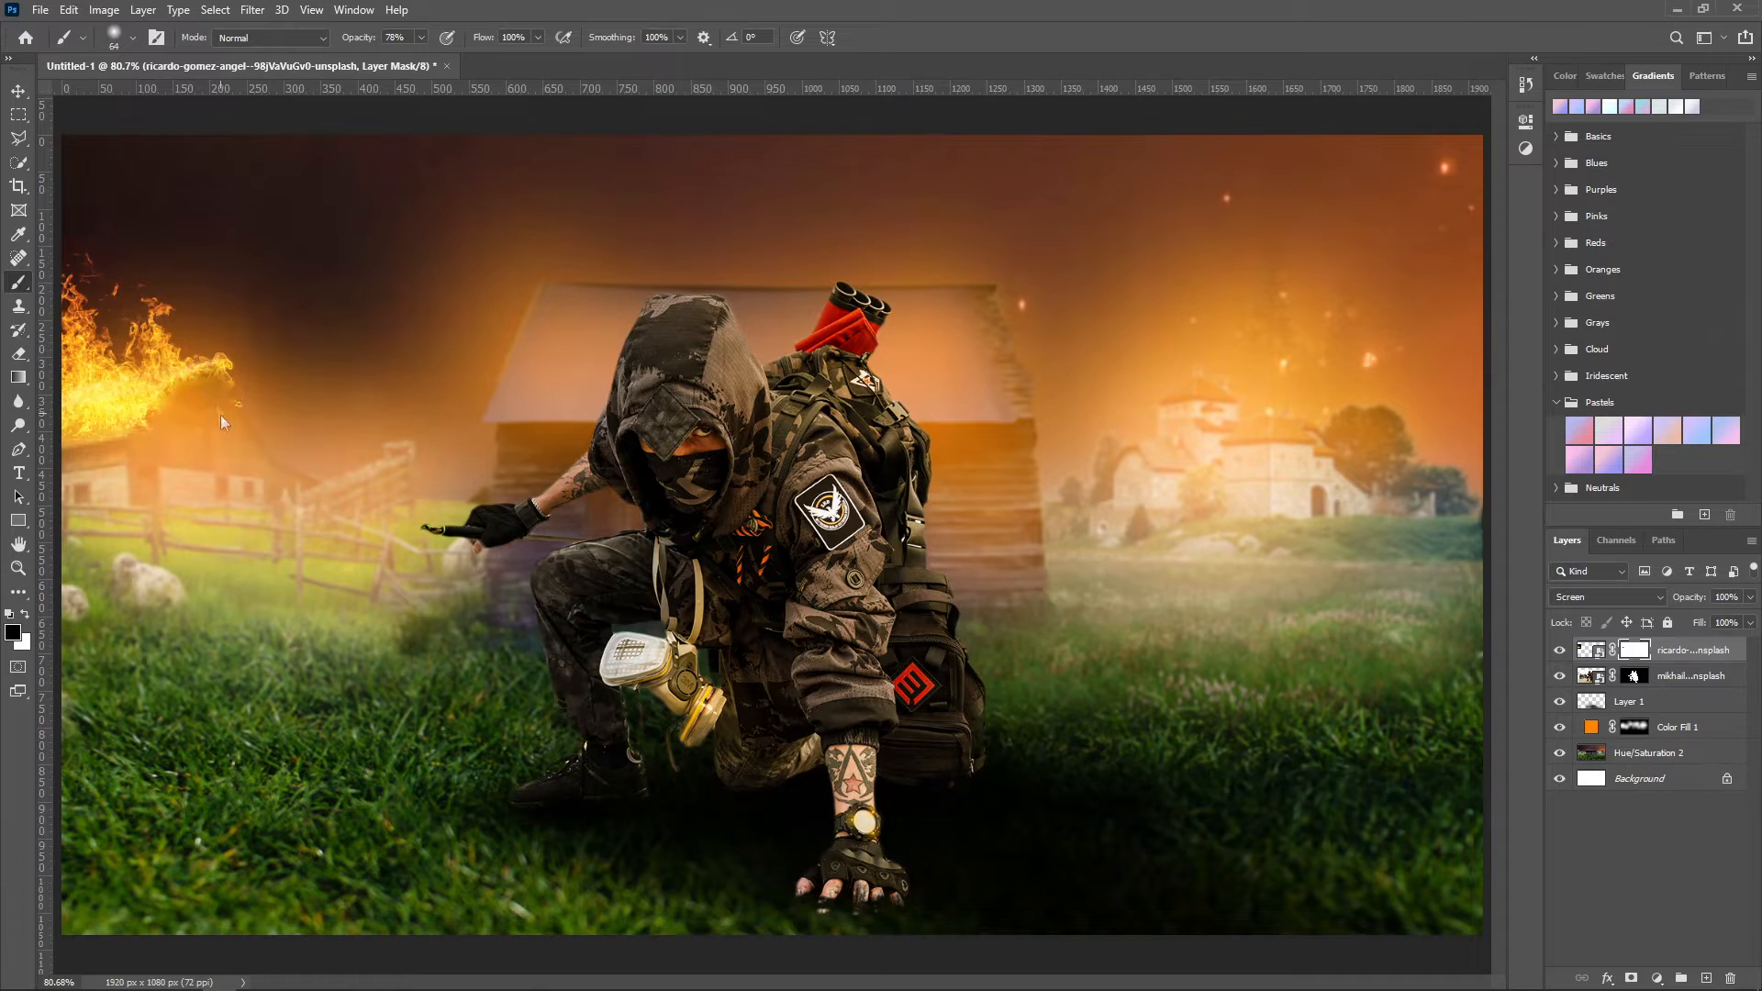
Step: Duplicate the fire layer and rotate the copy about 46° to burn along the barn roof's right slope
key(ctrl+j)
key(ctrl+t)
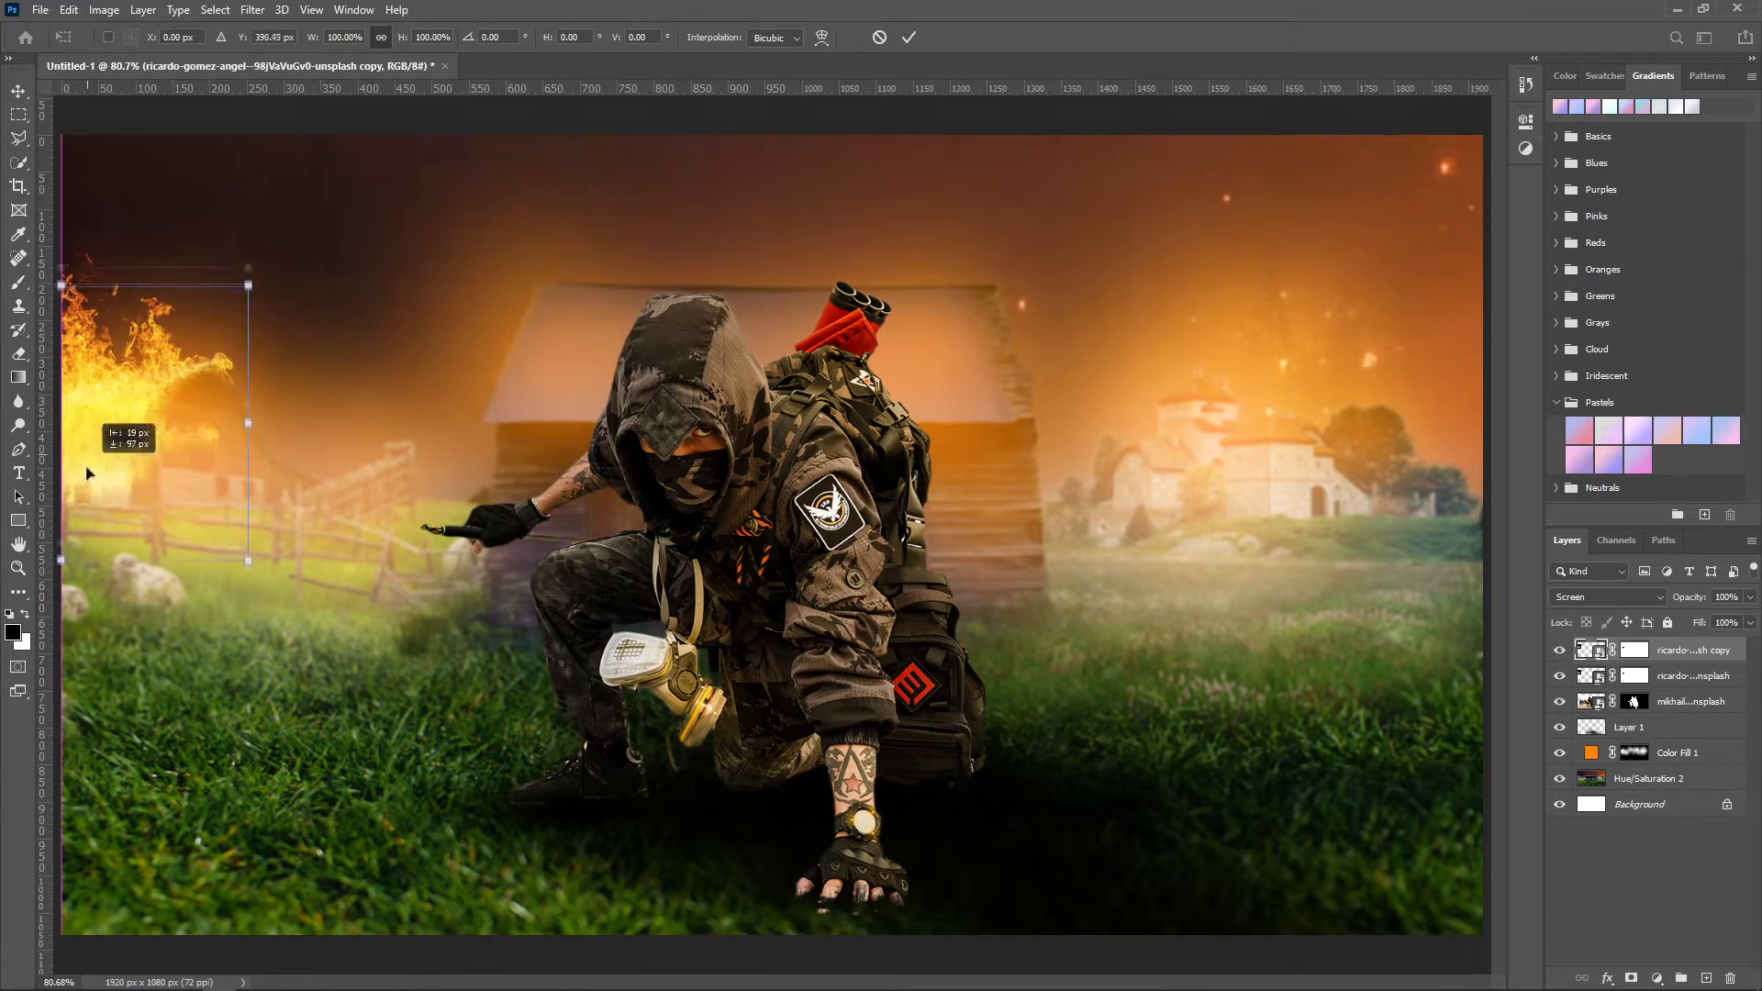
mouse_move(195, 495)
mouse_down()
mouse_move(420, 436)
mouse_move(390, 583)
mouse_up()
drag(299, 463, 307, 478)
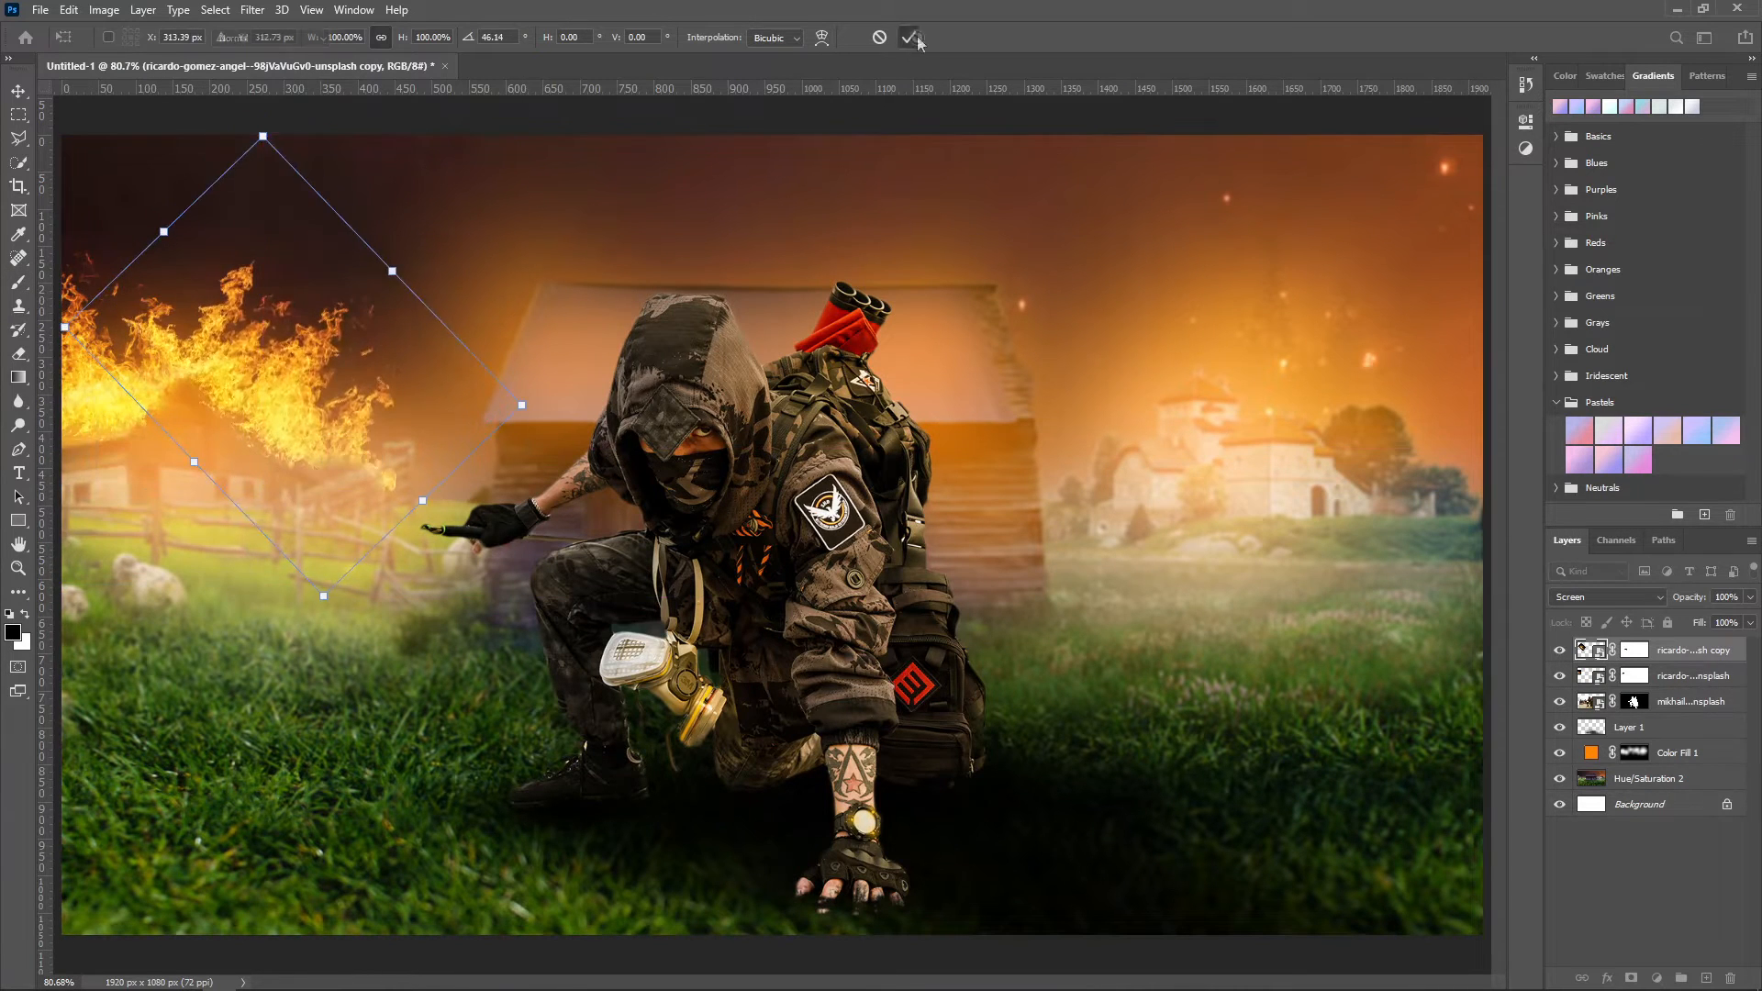
click(908, 38)
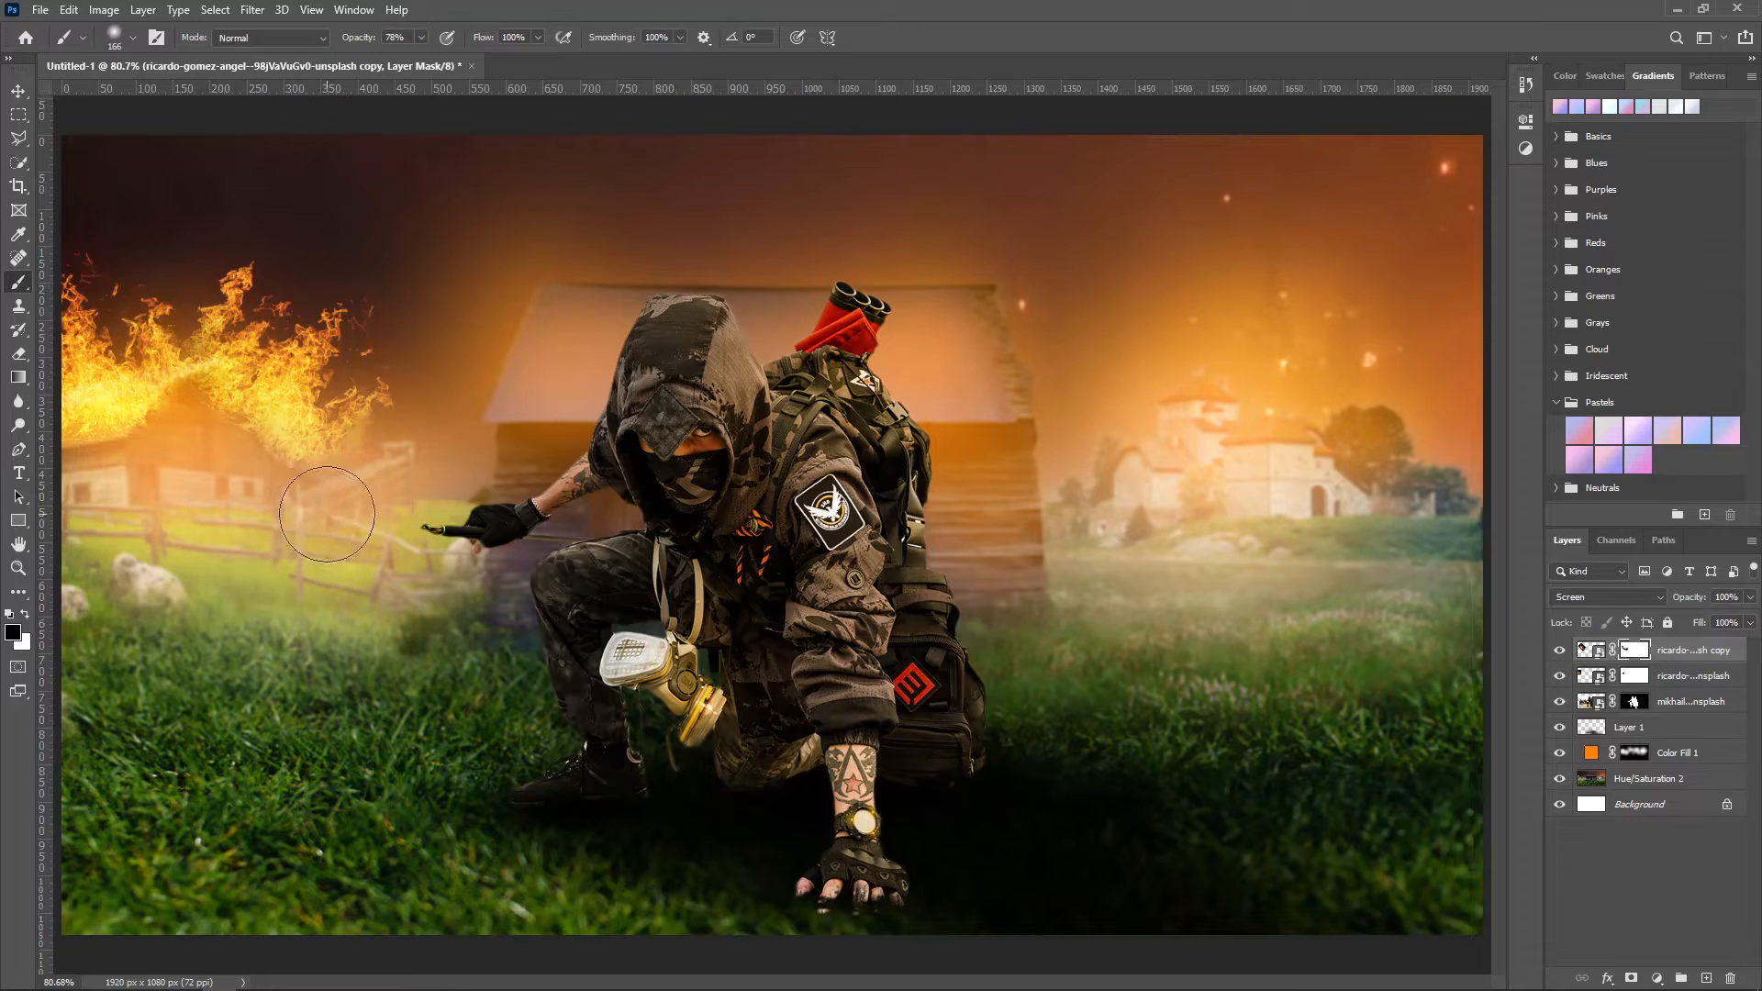
Step: Duplicate the fire layer again, enlarge the copy to about 209% and rotate it over the barn
key(ctrl+j)
key(ctrl+t)
drag(332, 385, 256, 507)
drag(429, 660, 882, 973)
drag(972, 664, 886, 363)
drag(566, 754, 274, 514)
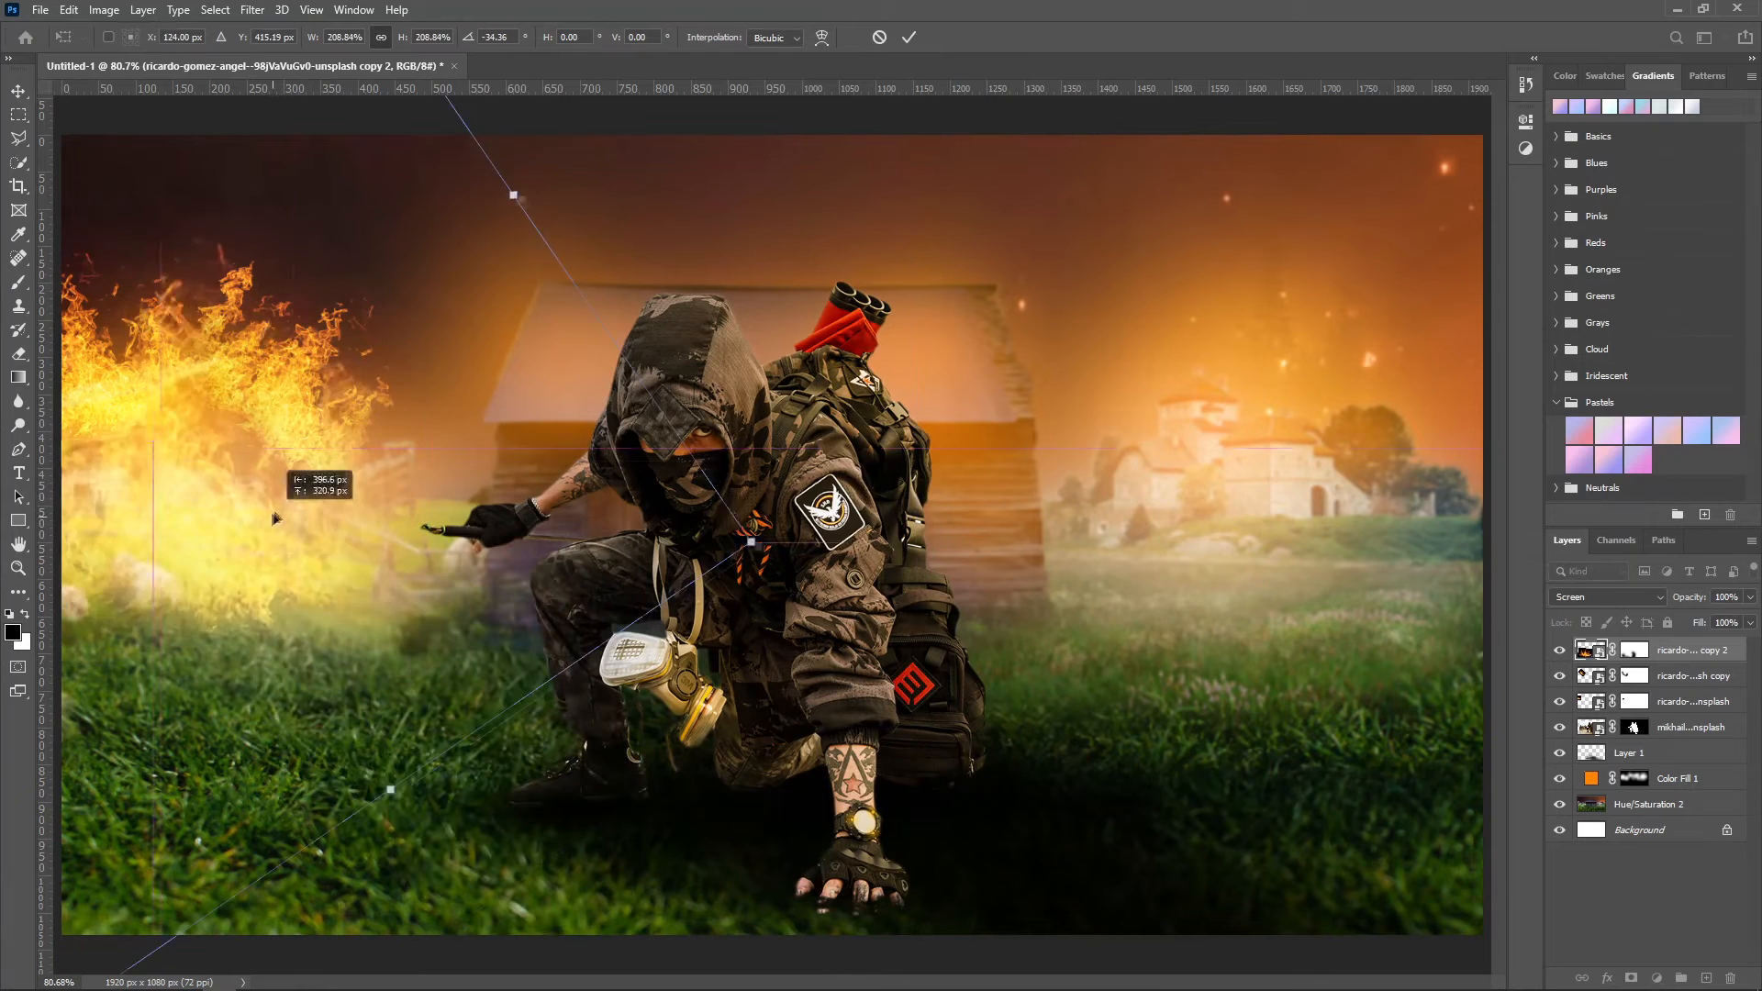
Step: Try a smaller, re-rotated version of the new fire copy over the barn at 68% layer opacity
drag(751, 542, 454, 492)
drag(214, 506, 269, 517)
drag(238, 688, 183, 594)
mouse_move(147, 470)
mouse_down()
mouse_move(228, 496)
mouse_move(271, 462)
mouse_up()
click(908, 38)
drag(1688, 597, 1658, 599)
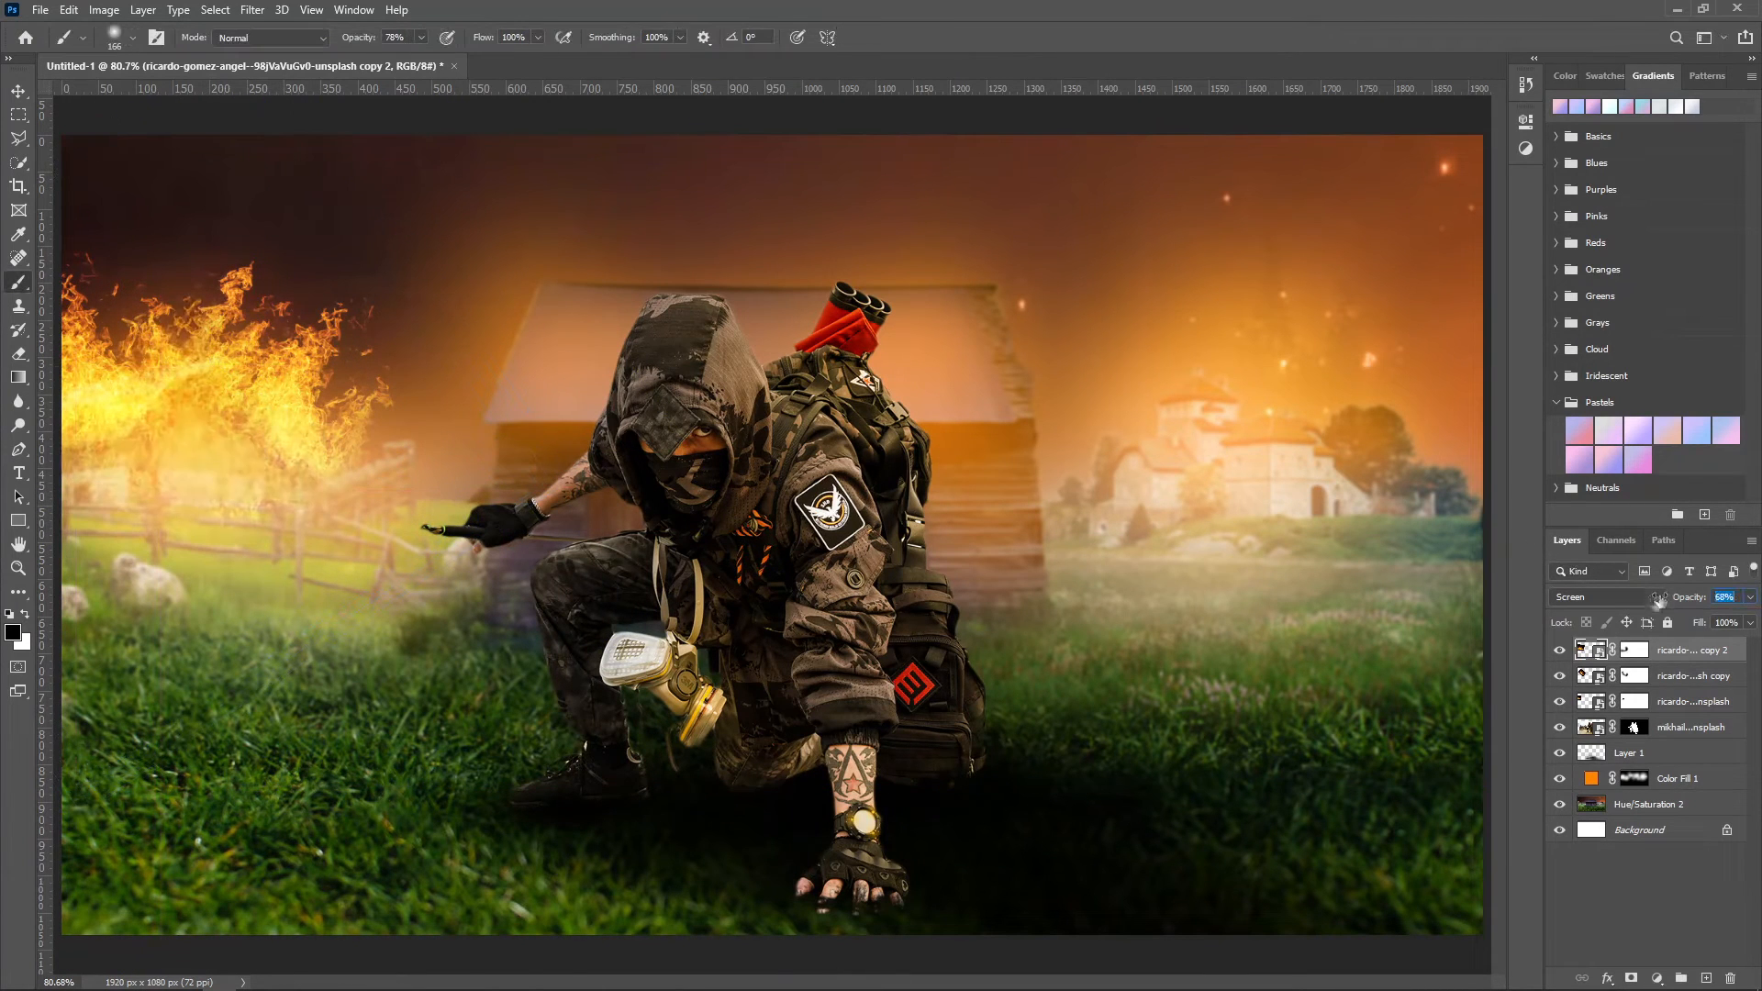
Step: Shrink the newest fire copy into a small upright flame and place it at the front of the barn
key(ctrl+t)
drag(430, 225, 194, 397)
drag(110, 482, 256, 468)
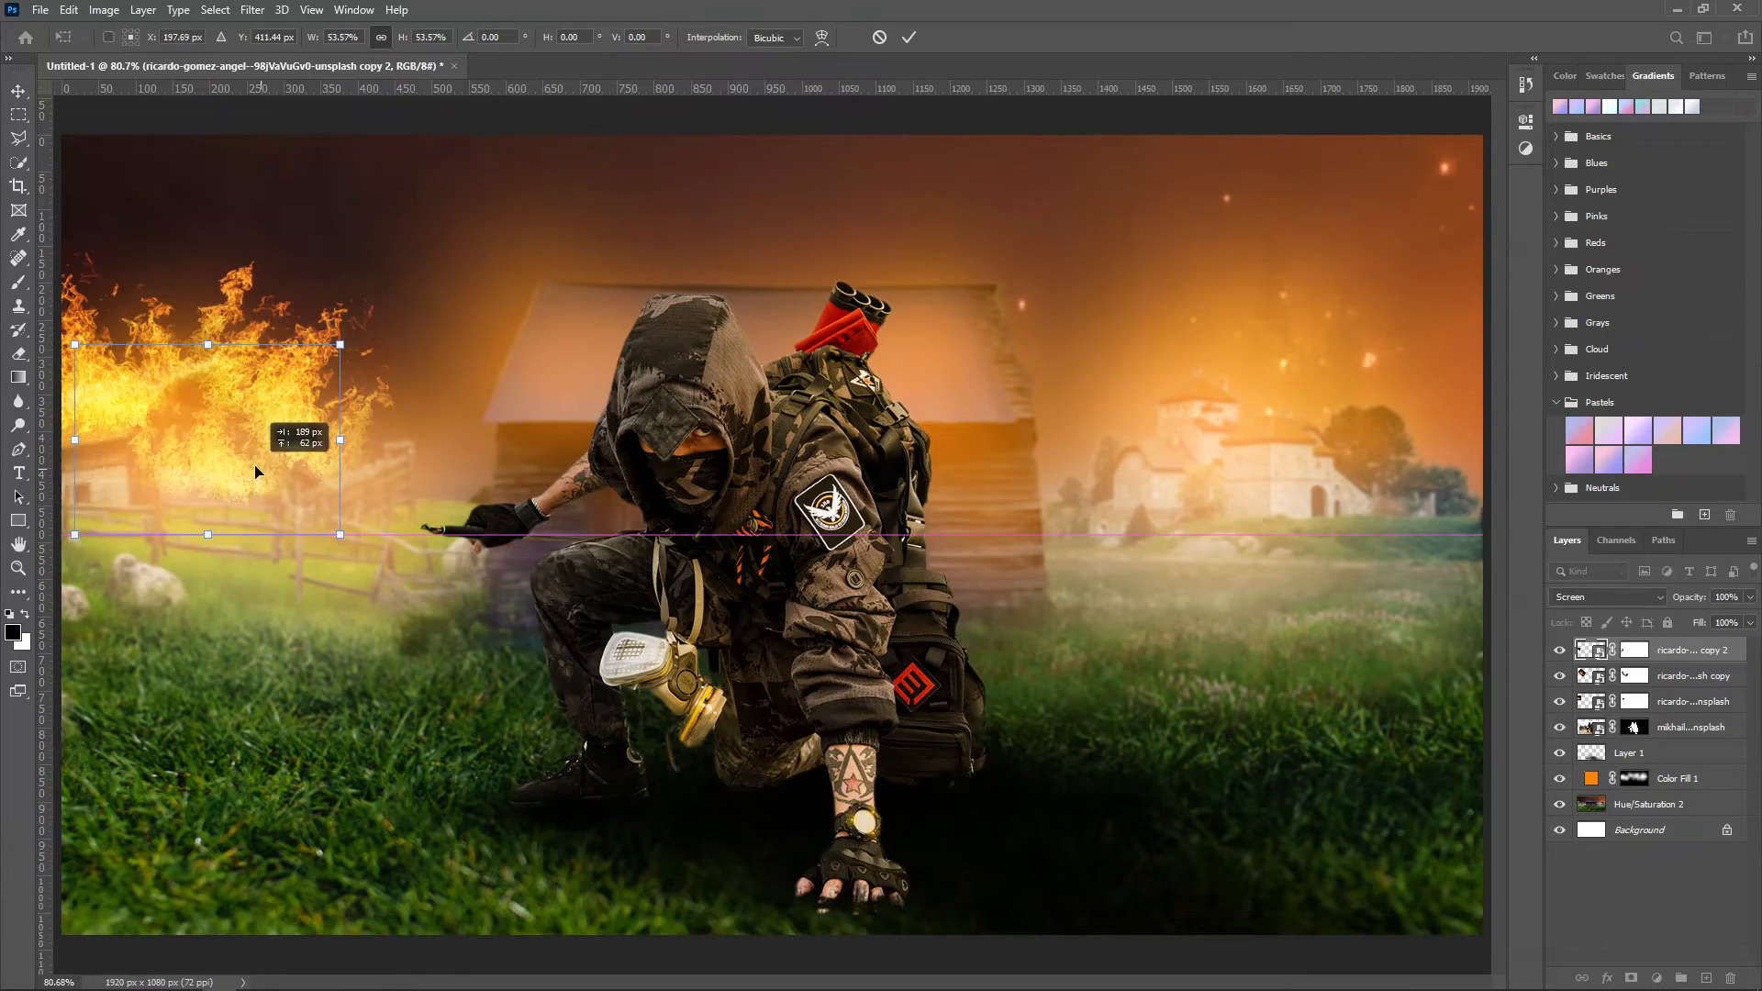
drag(129, 384, 194, 426)
Step: Duplicate the small flame twice and place the copies on the castle's tower and roof
drag(264, 492, 1216, 366)
key(Return)
key(ctrl+j)
key(ctrl+t)
key(ctrl+j)
key(ctrl+t)
click(911, 37)
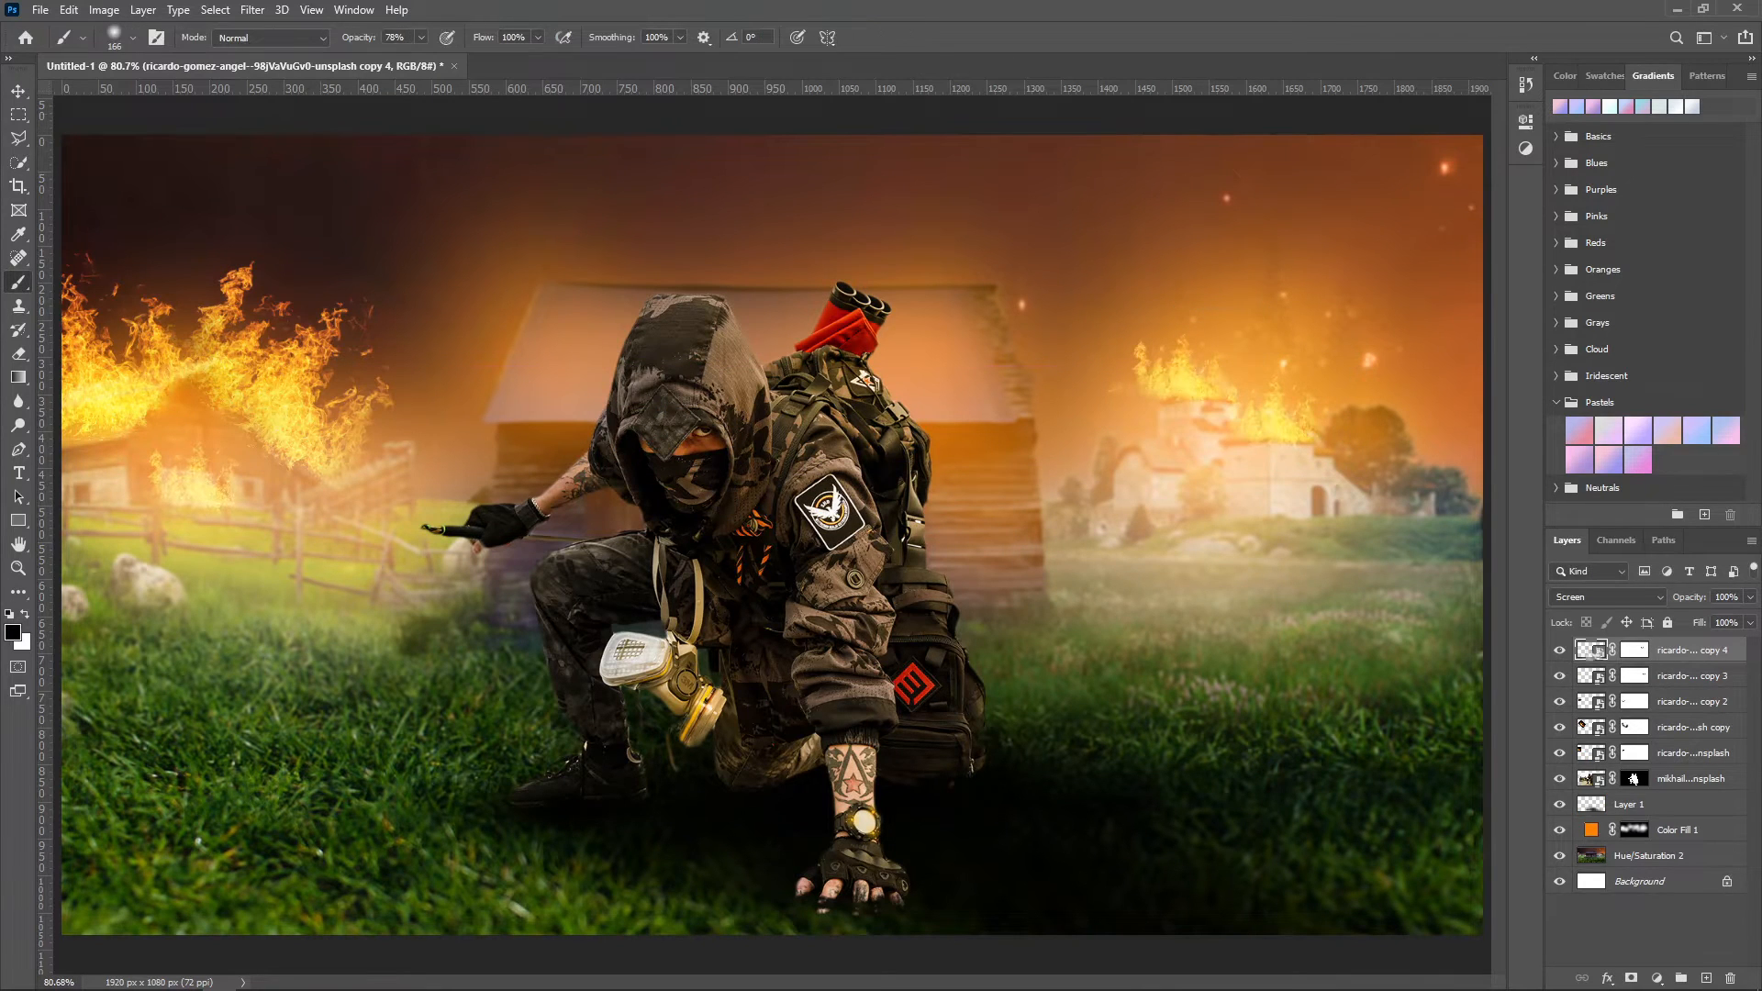
Step: Brush black and white on the layer mask to blend the small flame into the castle roof
alt+right_click(1135, 427)
key(x)
mouse_move(1123, 361)
mouse_down()
mouse_move(1119, 414)
mouse_move(1328, 504)
mouse_up()
Step: Duplicate the castle flame and enlarge the copy to cover the castle's tower and front roofs
key(ctrl+j)
key(ctrl+t)
drag(1403, 426, 1692, 217)
drag(1478, 420, 1192, 452)
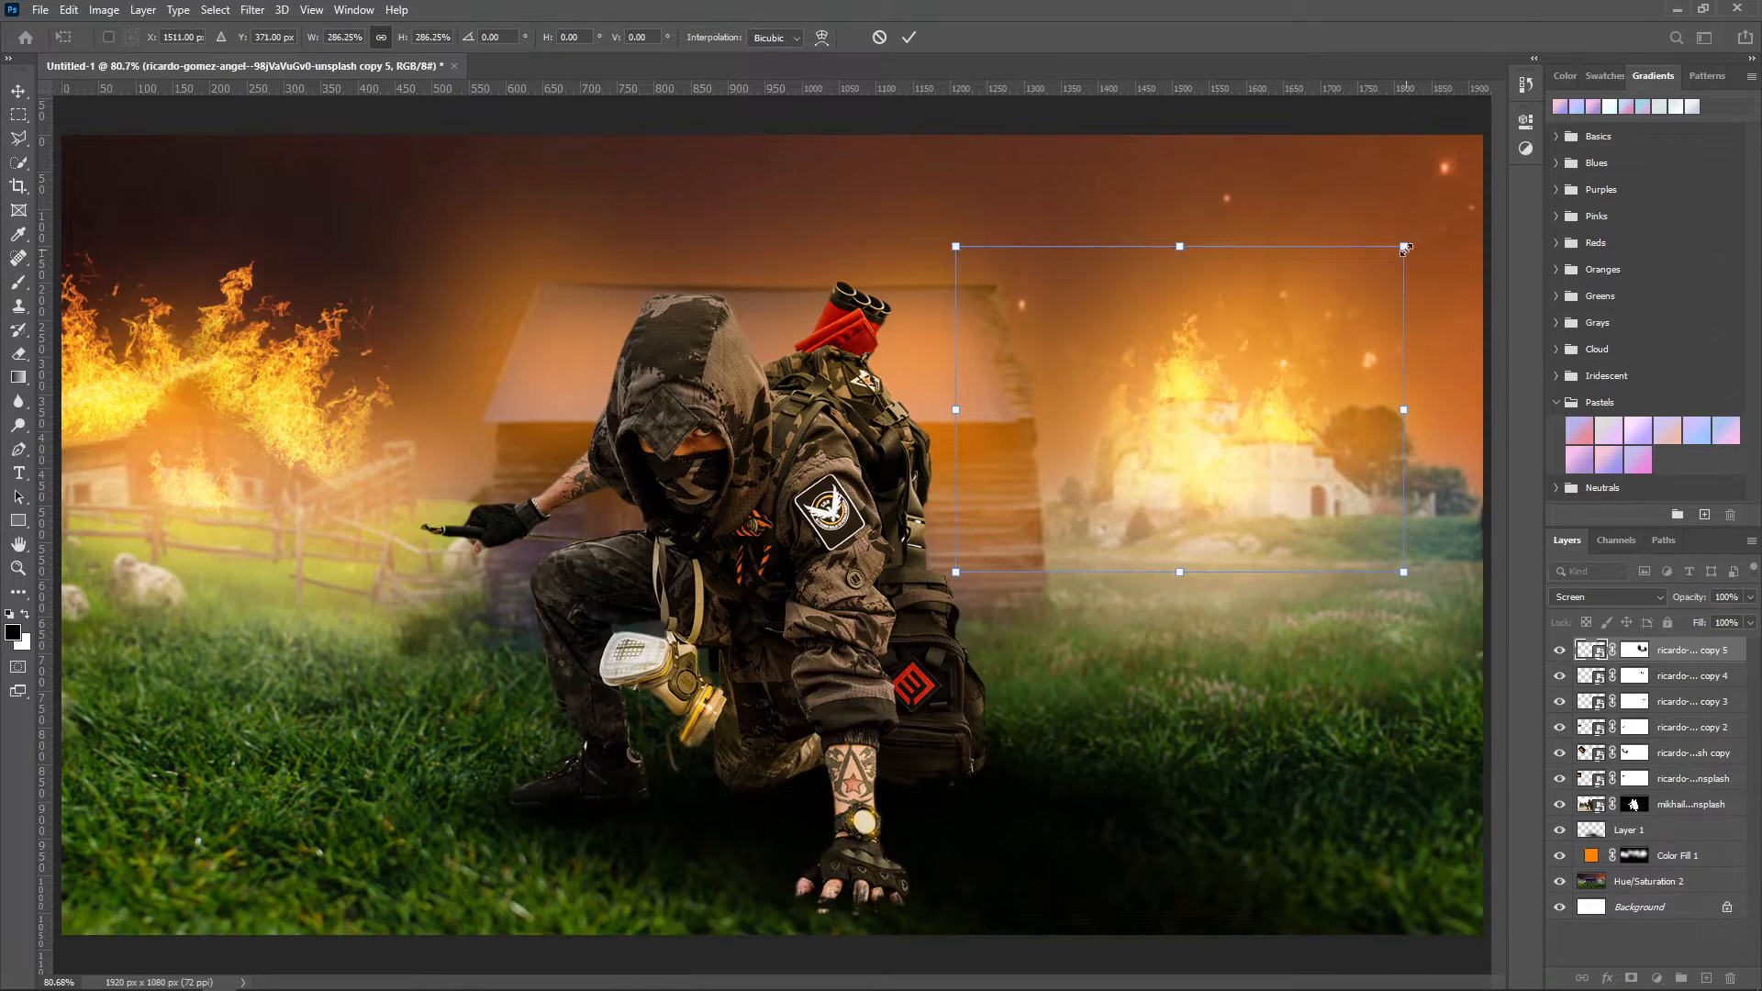
drag(1404, 247, 1211, 385)
drag(1165, 477, 1233, 421)
click(909, 38)
Step: Duplicate the castle flame once more, enlarge the copy to rise above the castle, and blend its edges on the layer mask
key(ctrl+j)
key(ctrl+t)
drag(1278, 328, 1578, 106)
drag(1349, 321, 1261, 367)
click(910, 38)
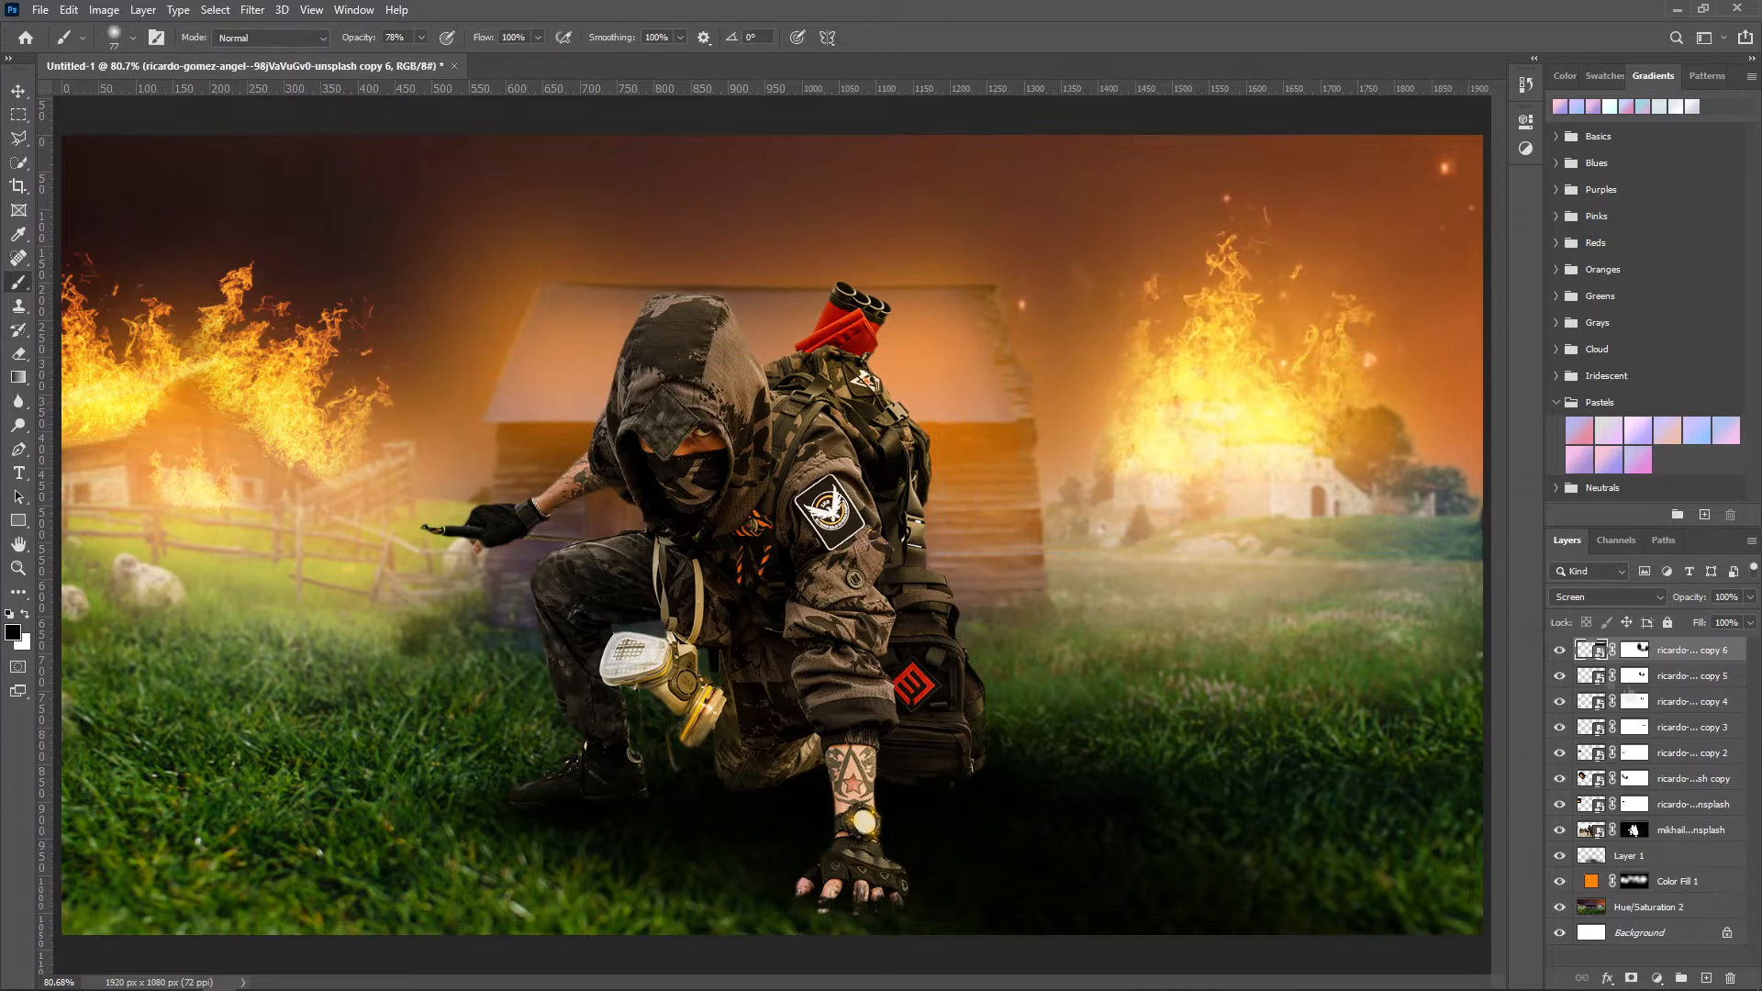
click(1633, 650)
alt+right_click(1127, 298)
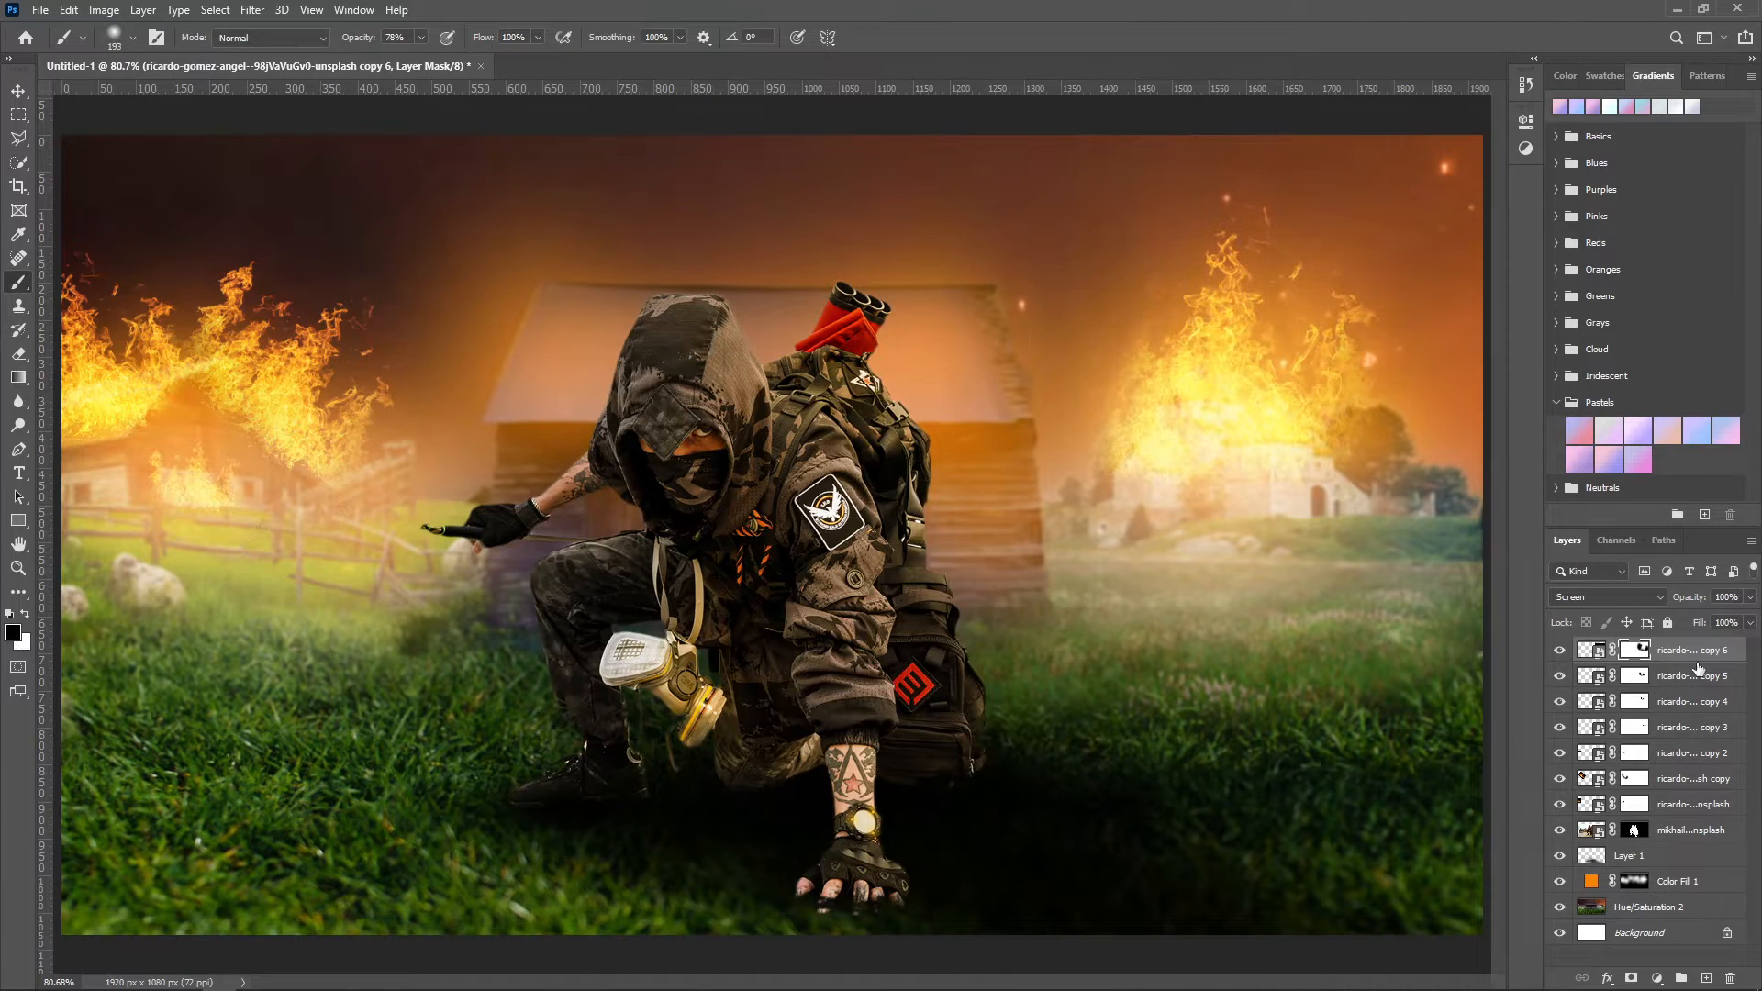
Step: Place the photo of flames and flying sparks in the composite and set its blend mode to Screen
click(558, 975)
drag(1178, 361, 432, 438)
drag(863, 615, 836, 286)
click(884, 36)
click(1608, 597)
click(1583, 687)
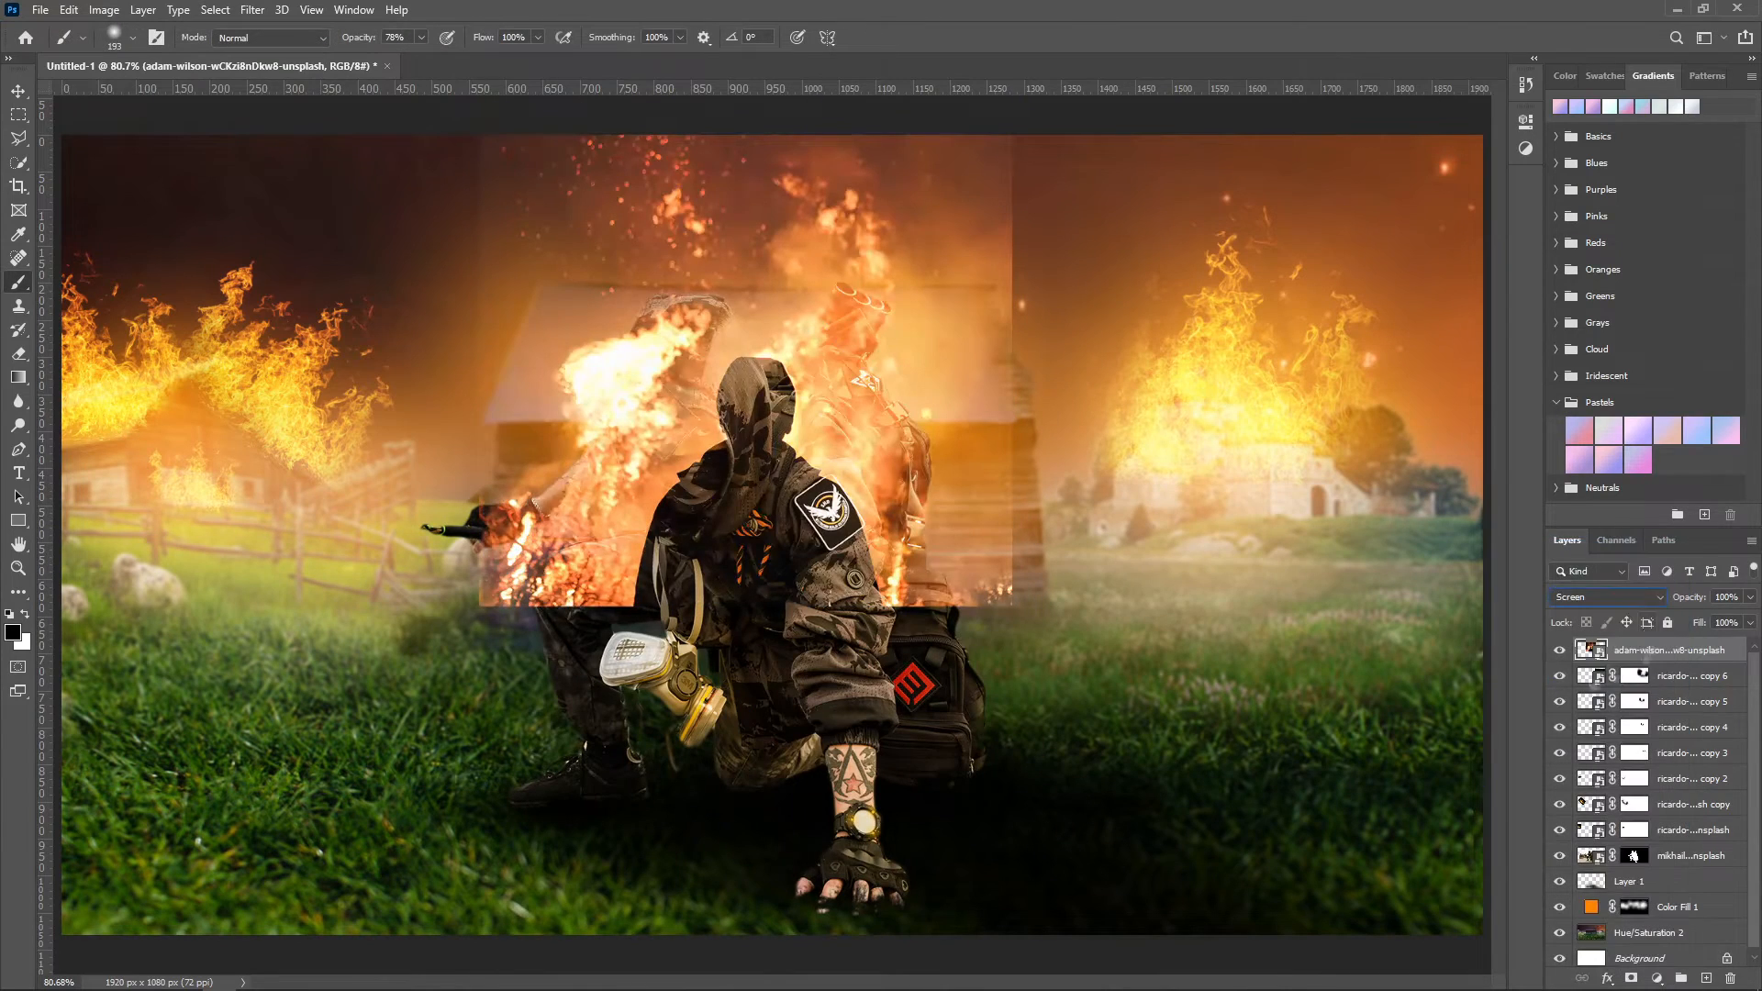
Step: Resize the sparks-and-flames photo and position it over the barn and the sky above it
key(ctrl+t)
drag(1012, 605, 1330, 779)
drag(1197, 712, 404, 448)
drag(434, 661, 203, 472)
drag(173, 398, 261, 597)
mouse_move(420, 560)
mouse_down()
mouse_move(269, 512)
mouse_move(307, 533)
mouse_up()
Step: Add a layer mask to the sparks-and-flames photo and brush away its hard edges around the barn
click(1631, 978)
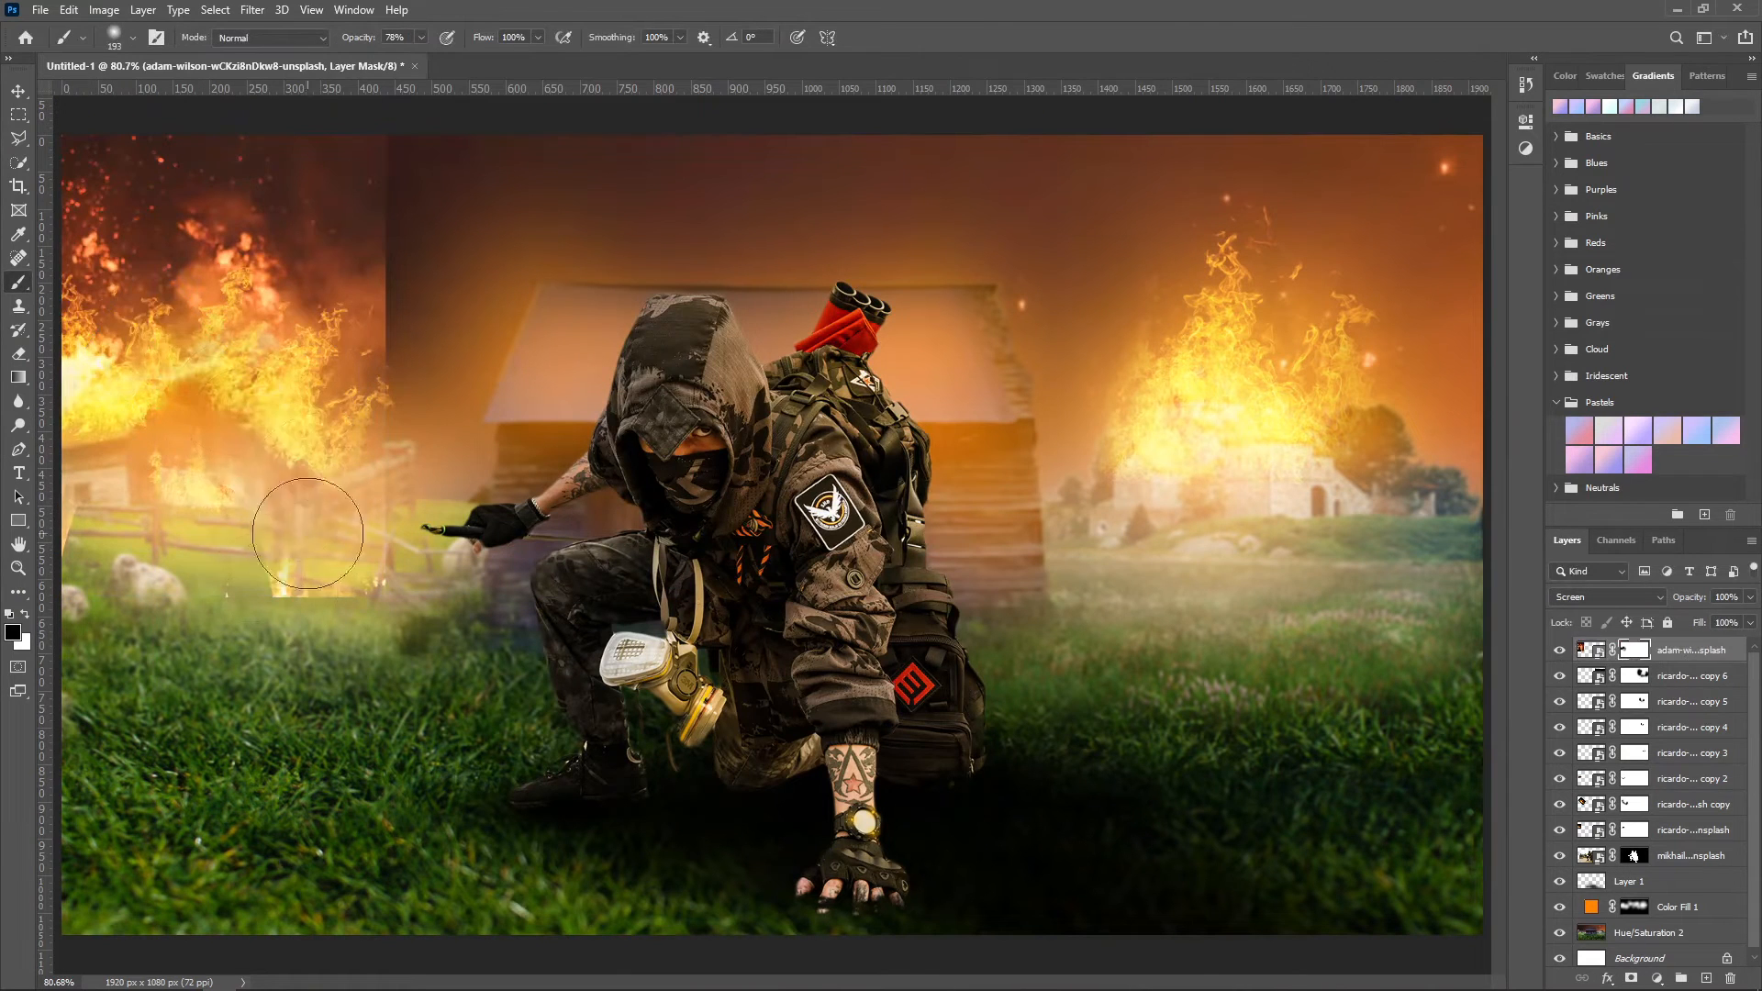
drag(353, 386, 407, 310)
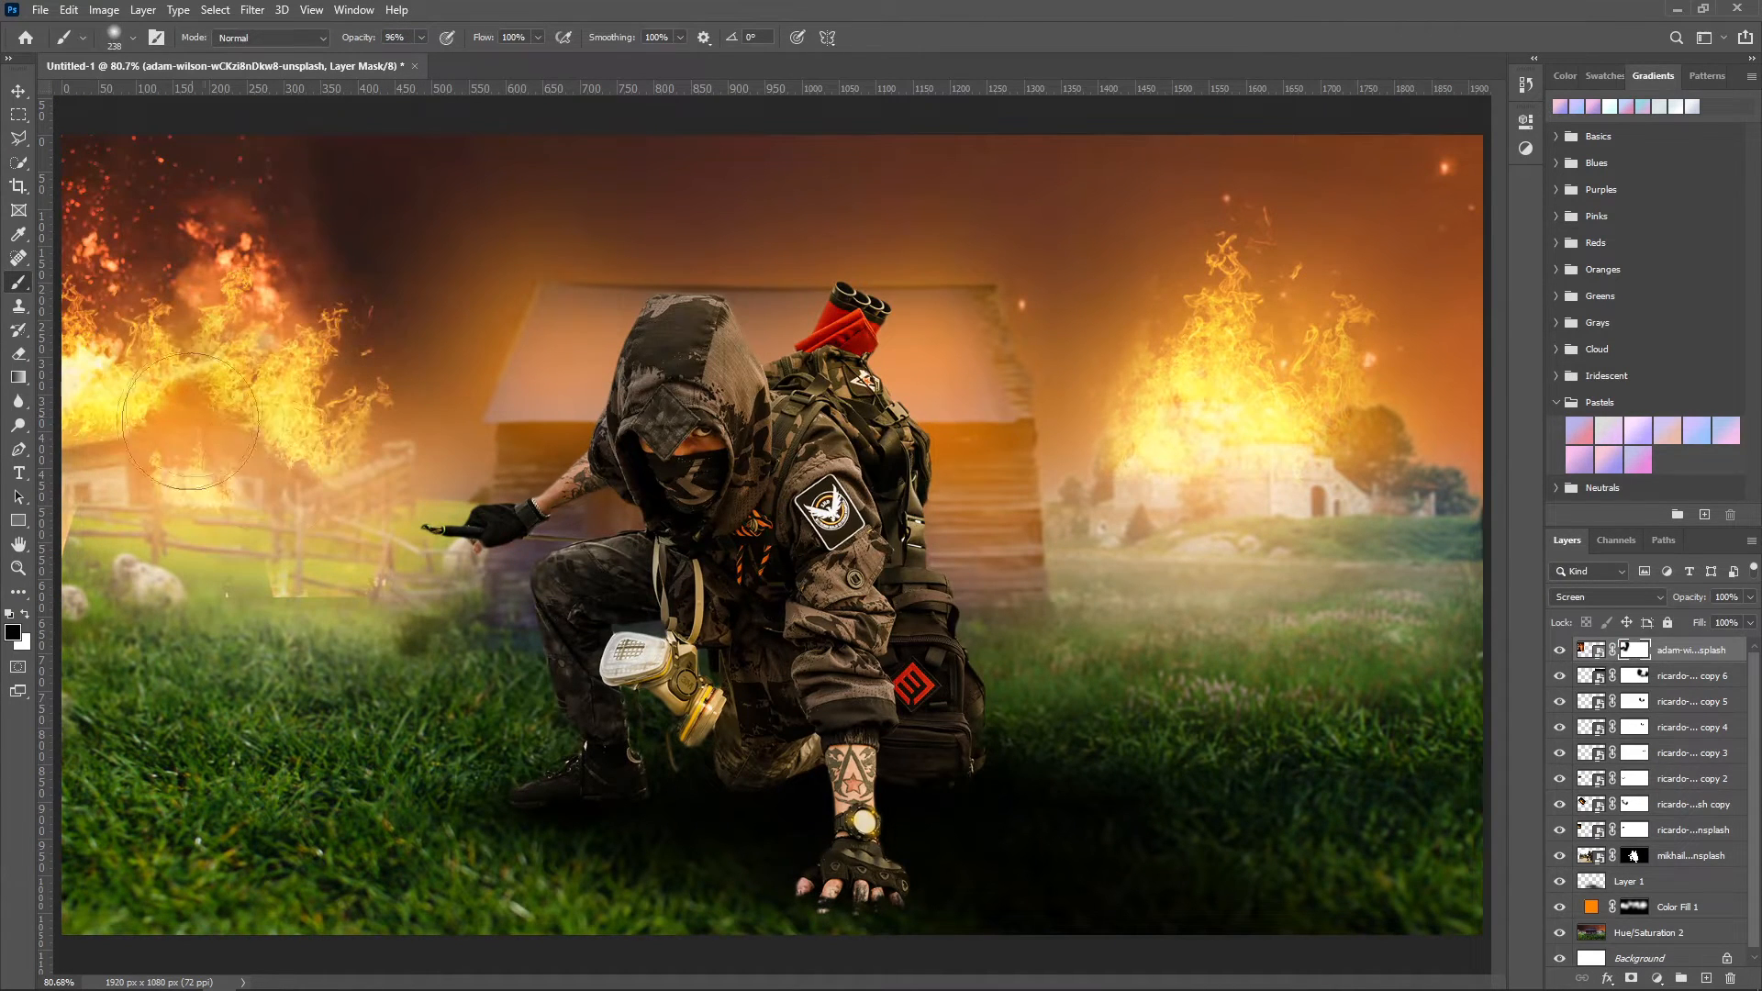
drag(191, 420, 91, 468)
Step: Duplicate the sparks-and-flames layer, fit the smaller copy over the castle, and activate its layer mask
key(ctrl+j)
key(ctrl+t)
drag(309, 336, 1437, 398)
drag(1048, 656, 1347, 354)
drag(1361, 290, 1222, 464)
key(Return)
key(b)
click(1636, 649)
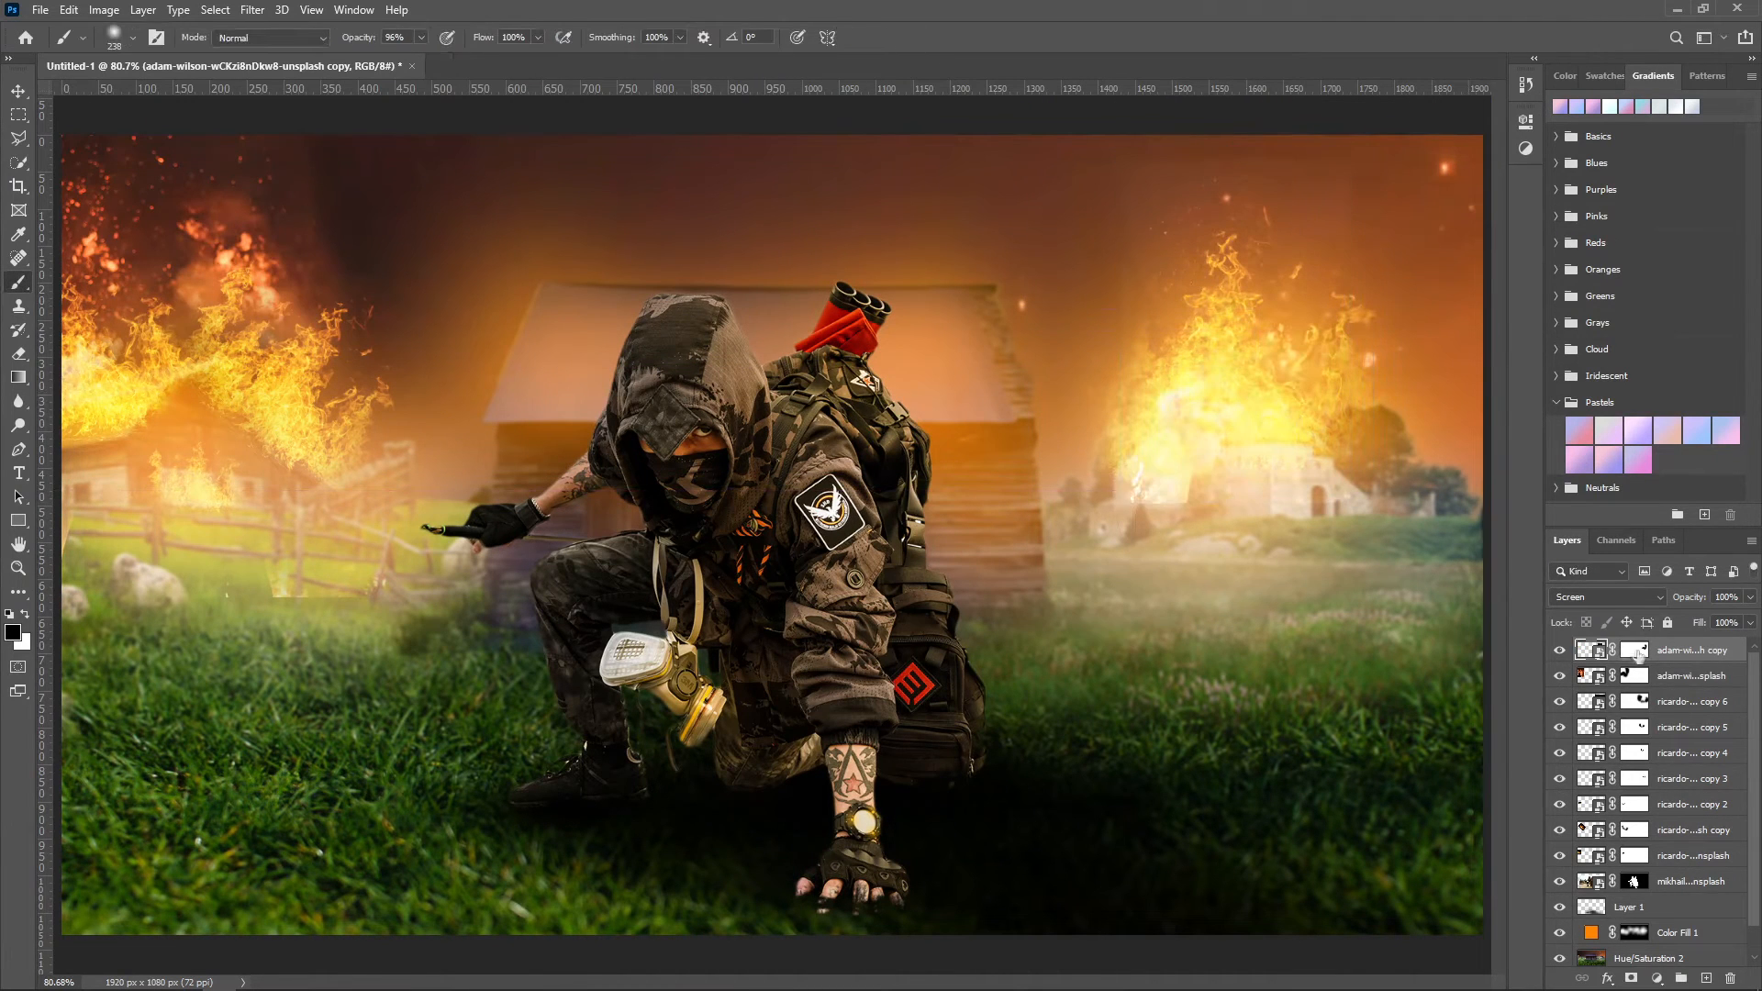
Step: Place the wide fire image in the composite, set it to Screen, and move its layer below the hooded figure
click(317, 981)
drag(1251, 351, 482, 499)
click(1571, 601)
click(1586, 683)
key(Return)
drag(1670, 650, 1677, 917)
Step: Scale the wide fire to 20.45% and position it over the cabin roof behind the figure
key(ctrl+t)
drag(791, 812, 775, 435)
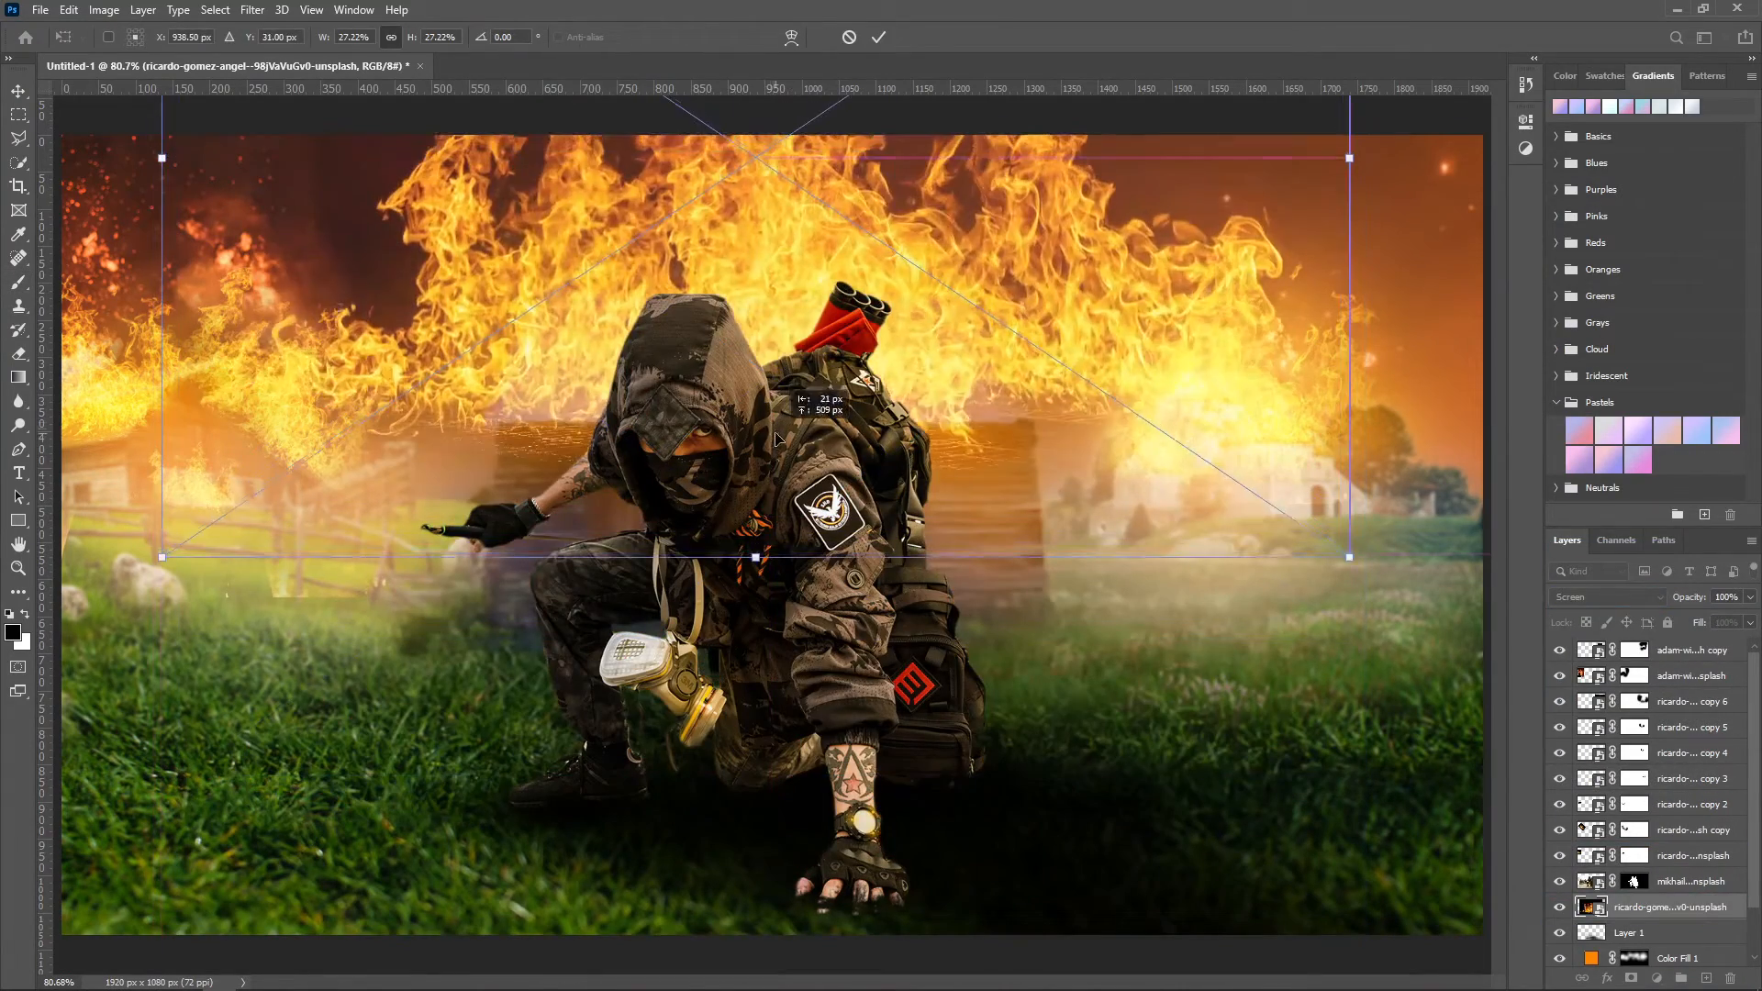
drag(1348, 556, 1054, 358)
drag(755, 306, 856, 423)
drag(854, 233, 864, 275)
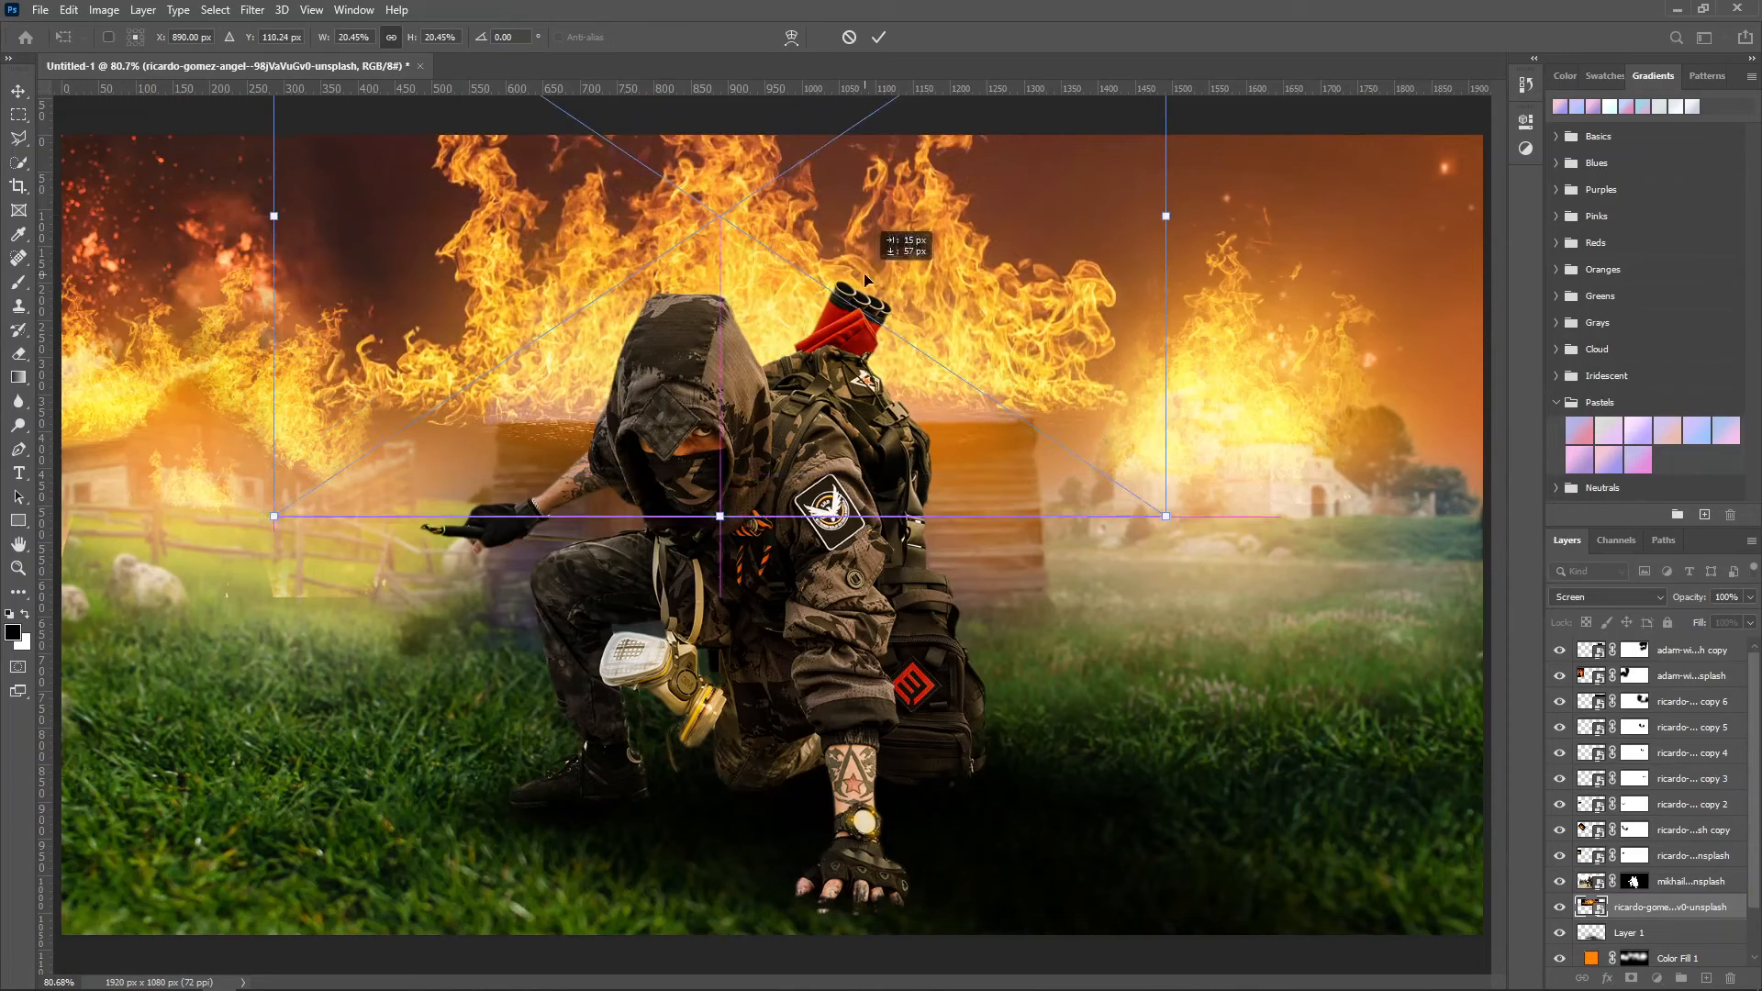
key(Return)
Step: Add a layer mask to the cabin fire and brush away the flames extending past both sides of the roof
key(b)
click(1630, 978)
right_click(1117, 392)
mouse_move(1112, 335)
mouse_down()
mouse_move(1101, 372)
mouse_move(1085, 349)
mouse_up()
right_click(1112, 361)
mouse_move(398, 382)
mouse_down()
mouse_move(347, 411)
mouse_move(463, 431)
mouse_up()
right_click(405, 394)
alt+right_click(354, 411)
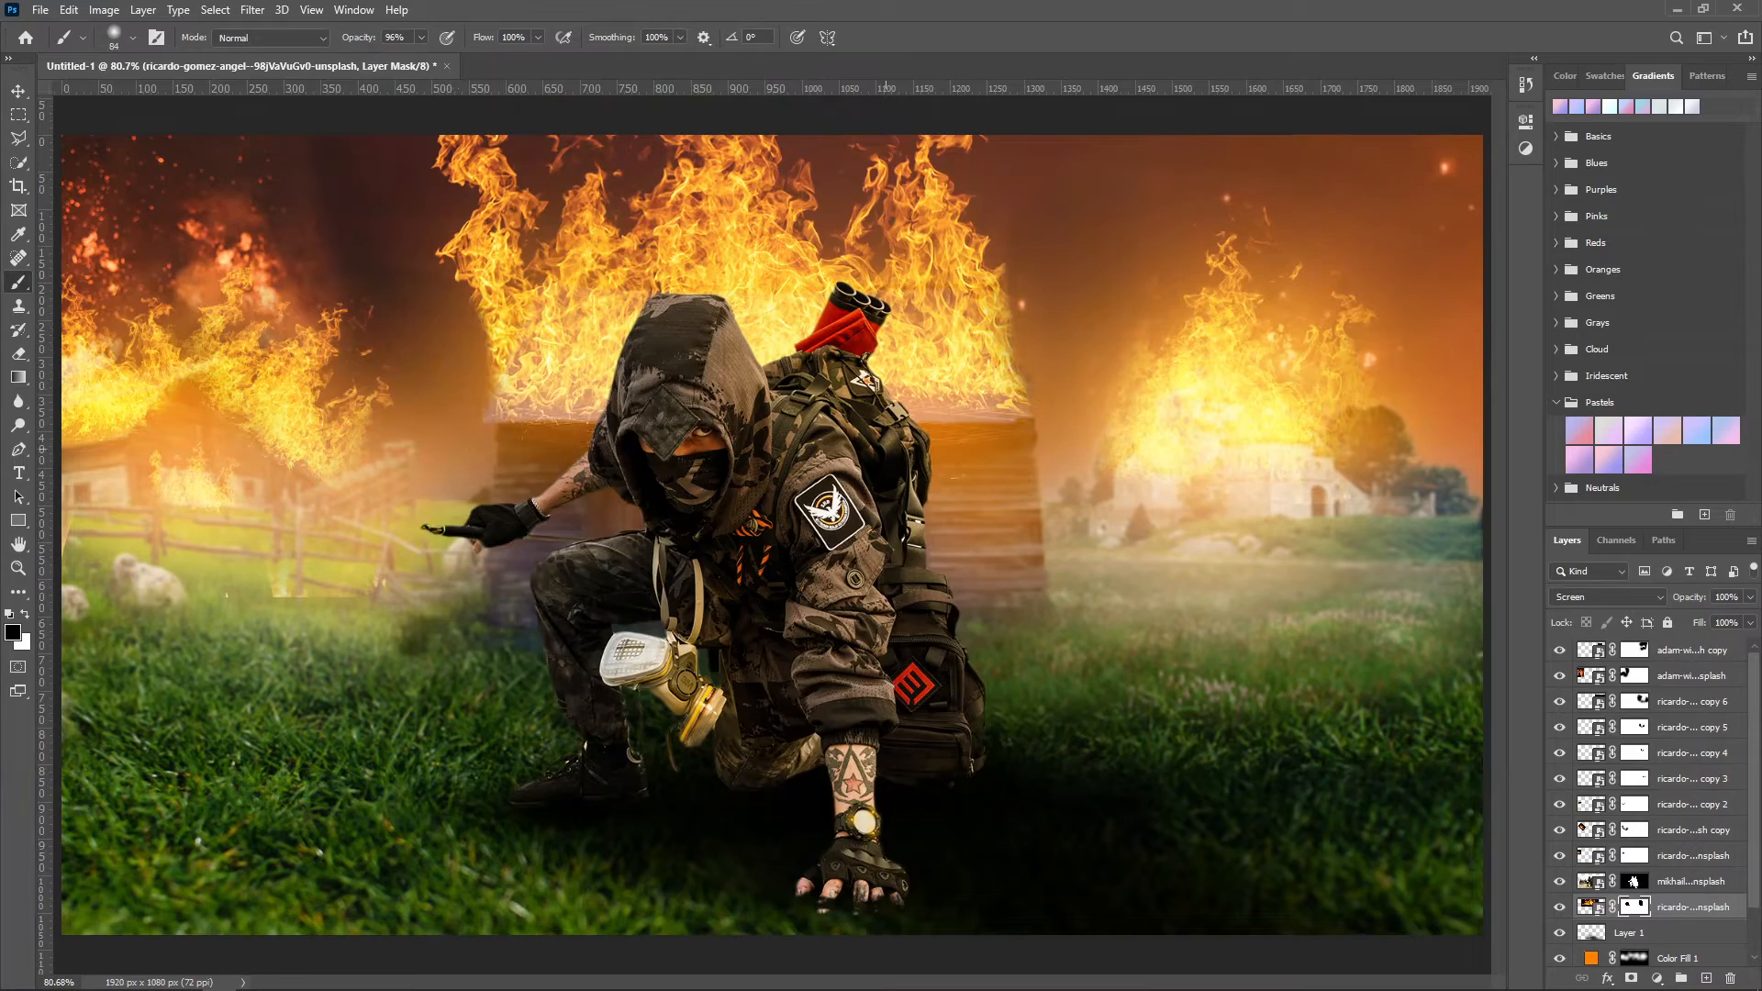
Step: Duplicate the cabin fire, resize the copy, and place it along the grass edge by the barn and fence
click(1591, 907)
key(ctrl+j)
key(ctrl+t)
drag(1000, 367, 1015, 587)
drag(1179, 735, 1724, 927)
drag(1209, 850, 927, 631)
drag(1369, 832, 565, 291)
drag(433, 232, 315, 647)
click(909, 38)
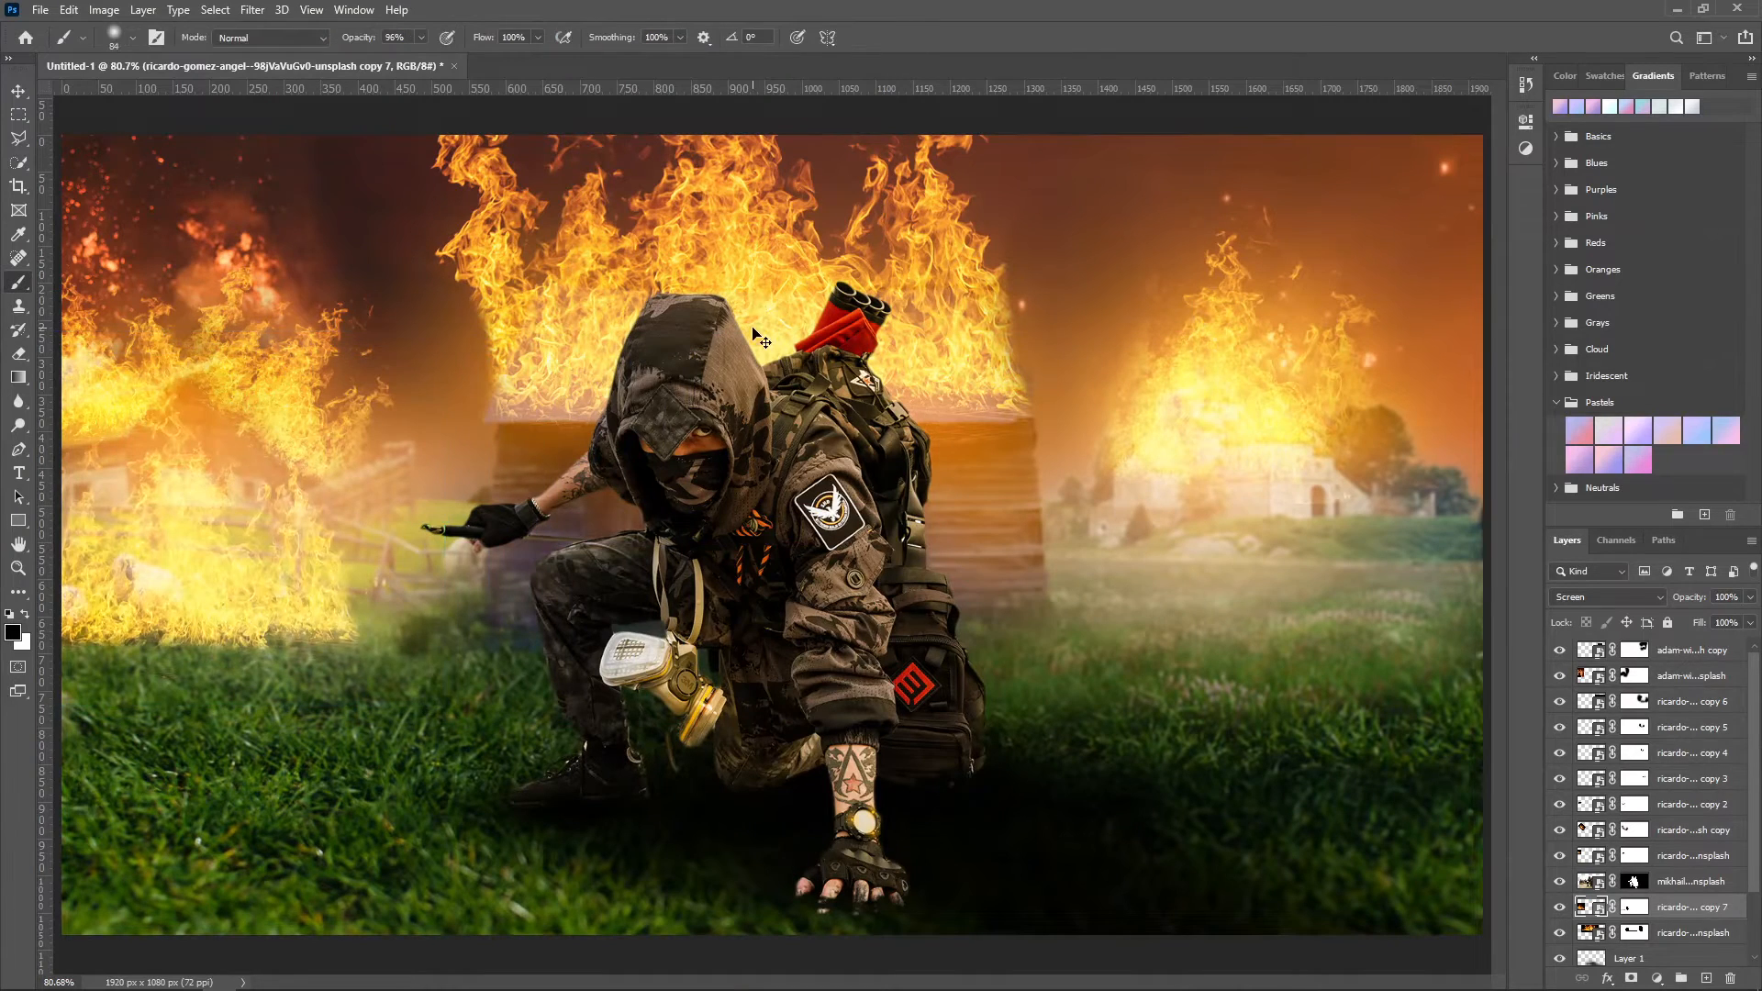
Step: Extend the ground fire with copies placed behind the crouching figure, from the outstretched arm to the backpack
key(ctrl+j)
key(ctrl+t)
drag(294, 555, 603, 571)
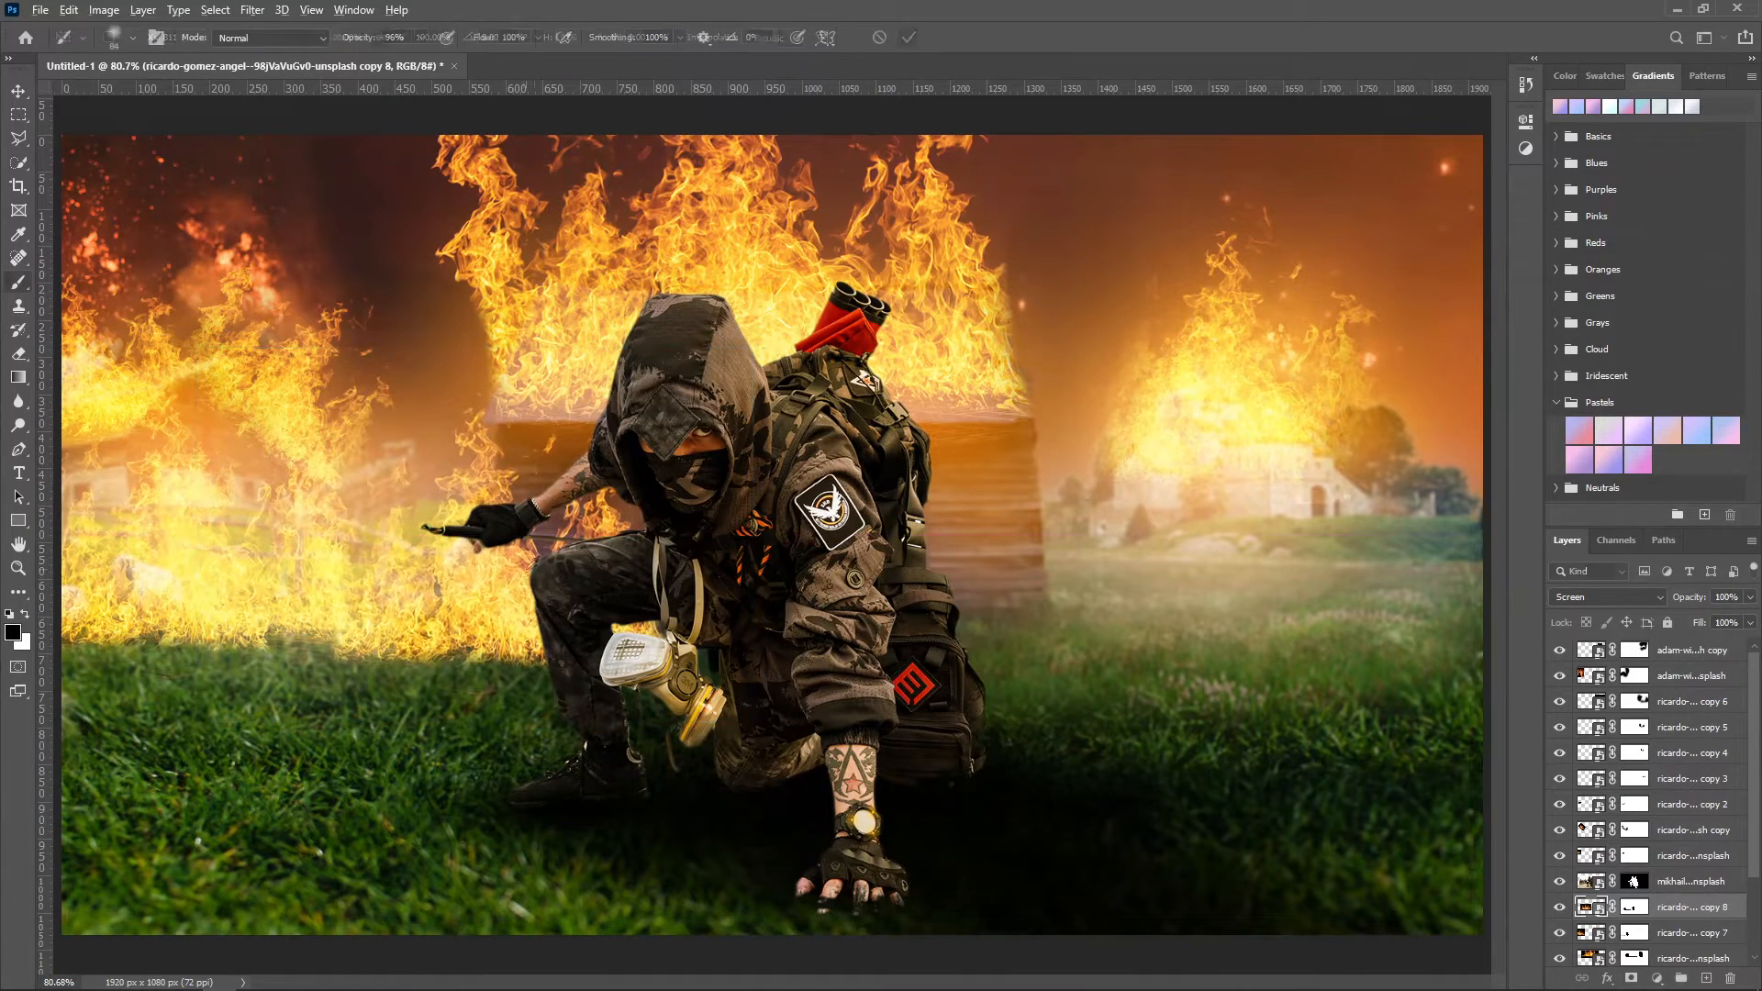
key(ctrl+t)
drag(429, 600, 825, 629)
click(908, 37)
Step: Duplicate the ground fire again and resize the copies along the grass edge in front of the castle
key(ctrl+j)
key(ctrl+t)
key(ctrl+j)
key(ctrl+t)
drag(996, 569, 1276, 545)
drag(1341, 343, 1195, 438)
drag(1086, 587, 1235, 635)
click(909, 37)
Step: Add another ground fire copy and fit it at the far right end of the field
key(ctrl+j)
key(ctrl+t)
drag(1400, 728, 1624, 879)
drag(1434, 770, 1401, 650)
key(Return)
key(b)
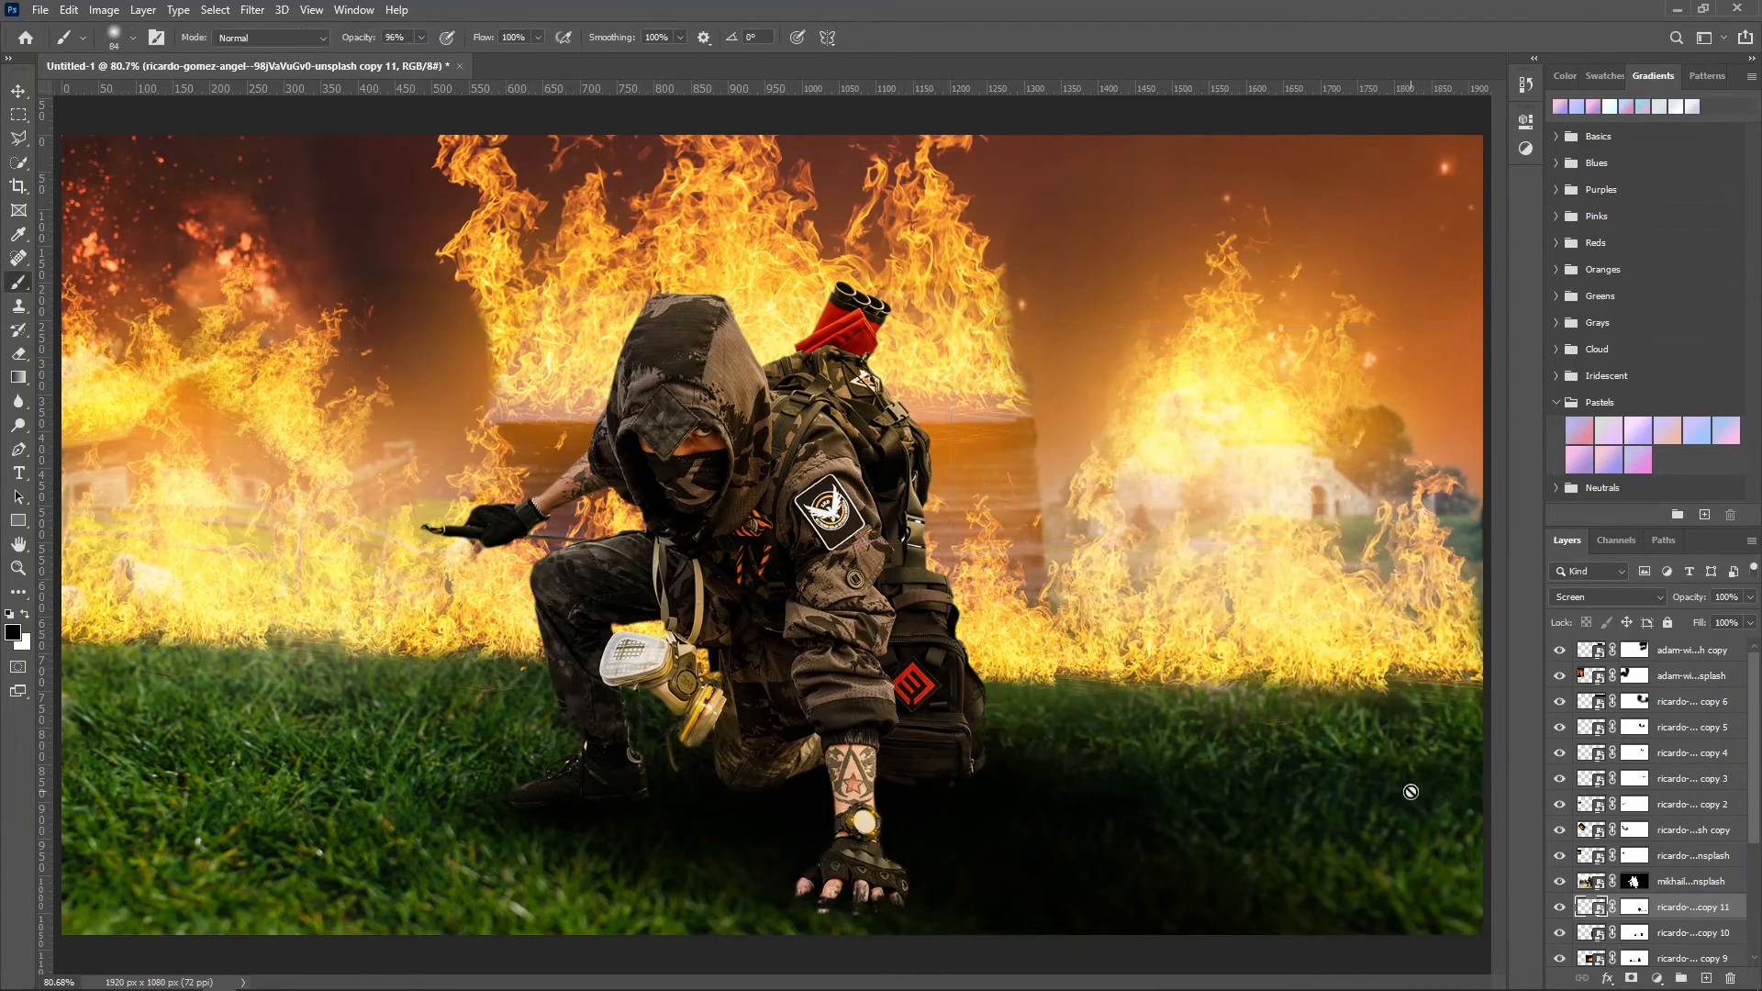
Step: Merge the ground fire copies into one layer and set its blend mode to Screen
scroll(1630, 855, down, 1)
scroll(1691, 918, down, 2)
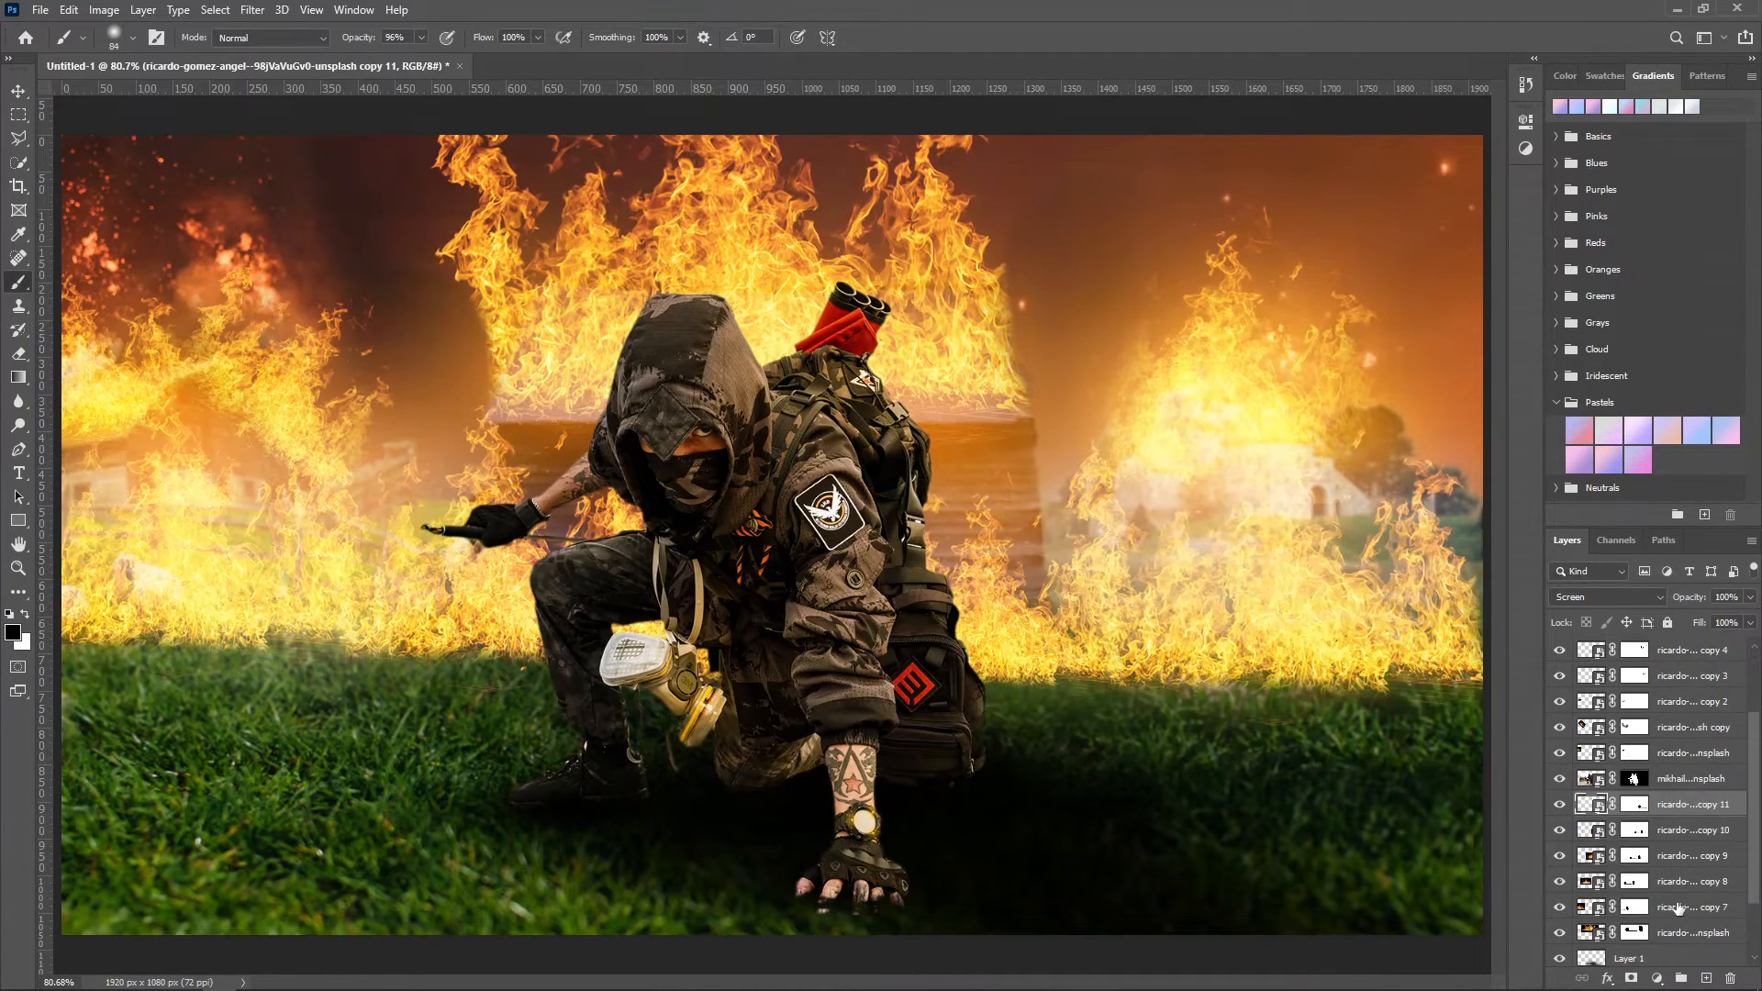
click(1605, 597)
click(1580, 686)
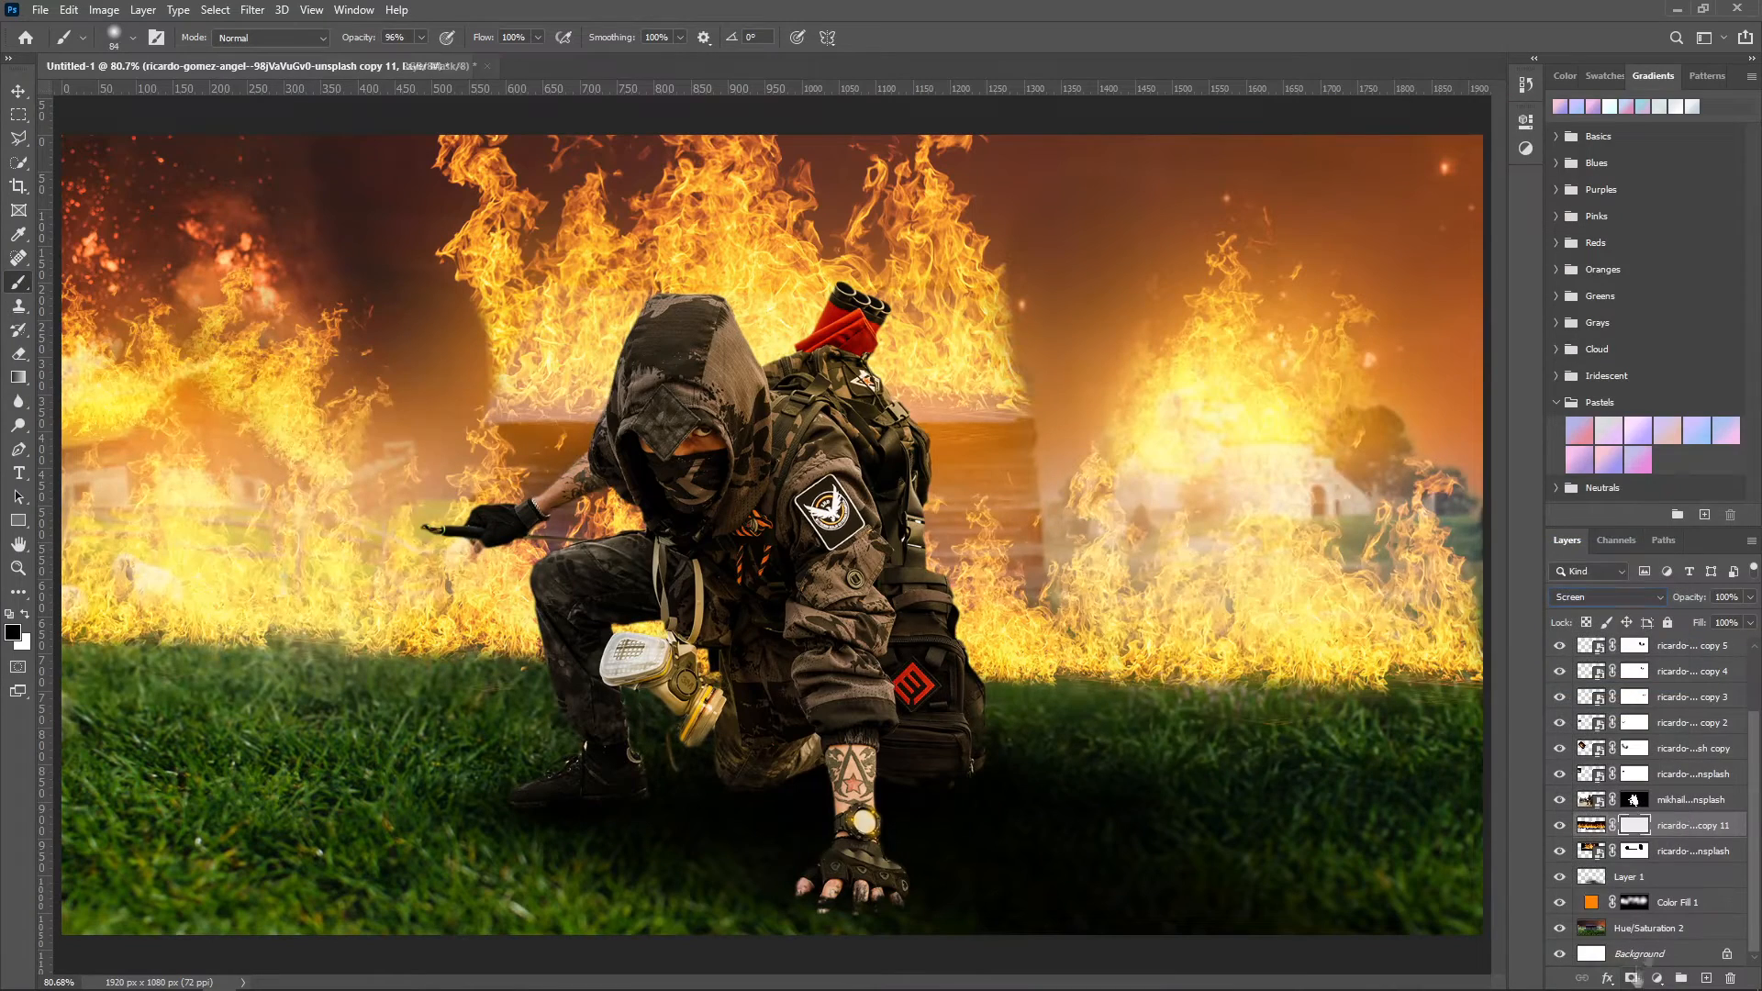
Step: Fade the ground fire's lower edge into the grass with a layer mask, and brush back flames beside the cabin roof
drag(1429, 728, 1027, 737)
drag(513, 716, 206, 709)
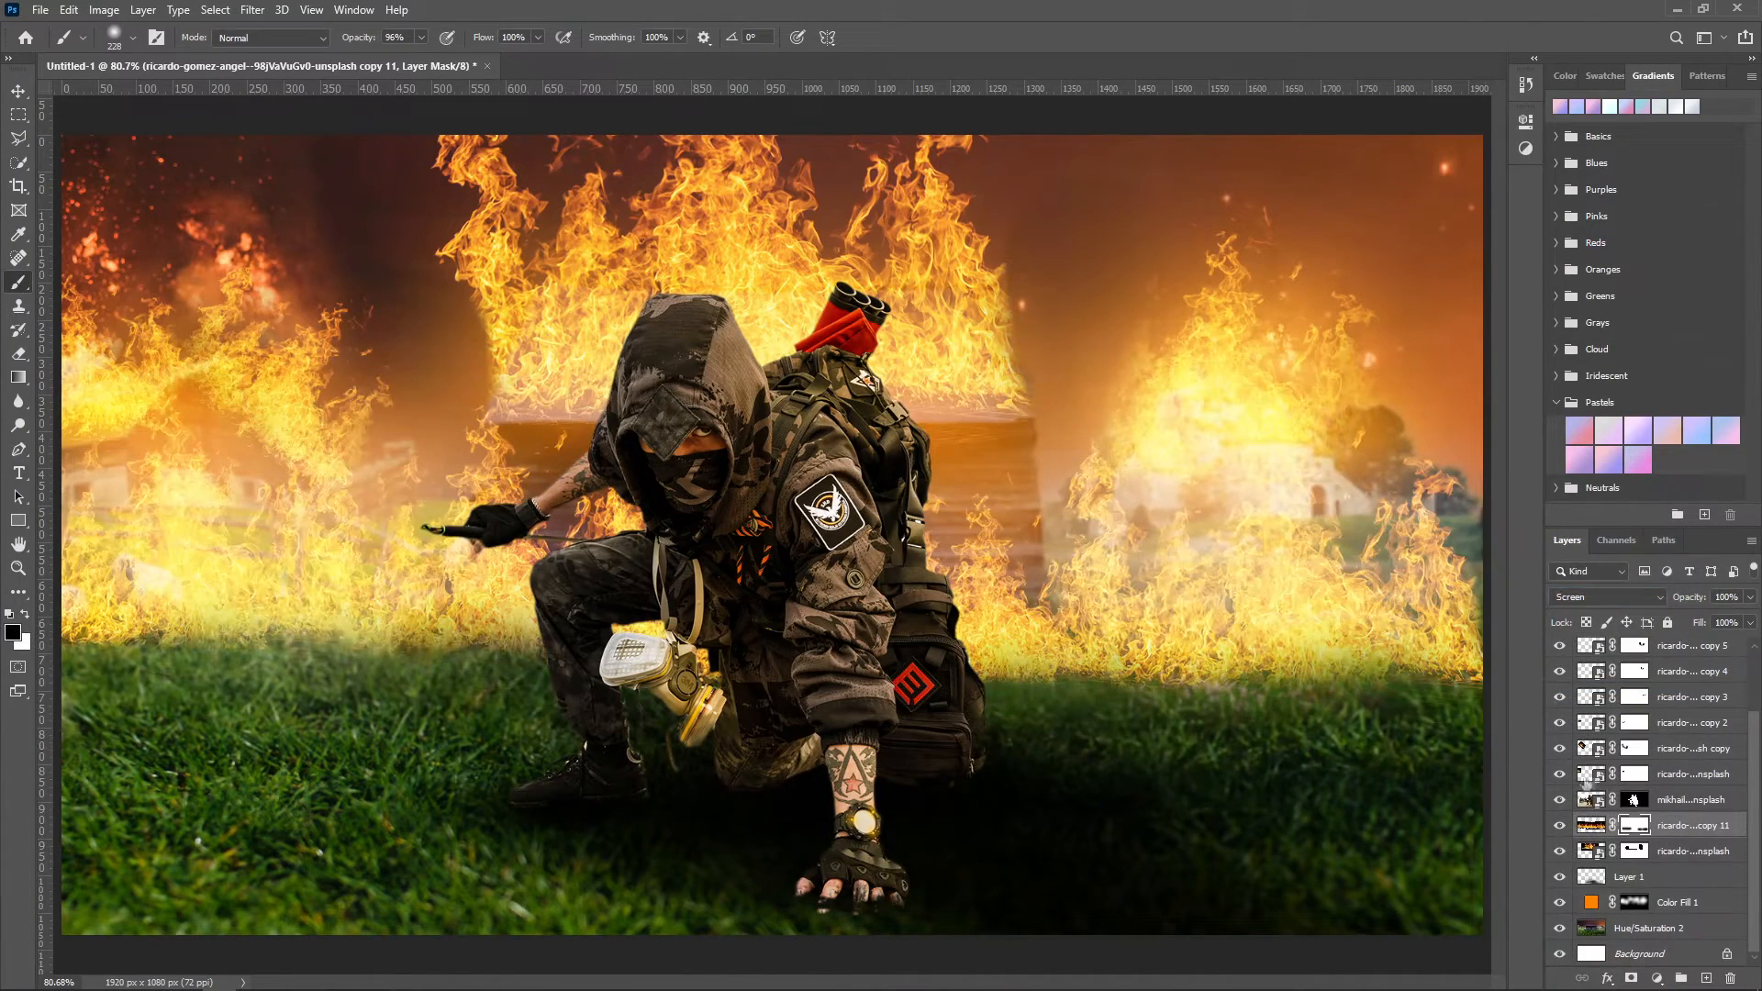
scroll(1633, 790, up, 1)
click(1634, 876)
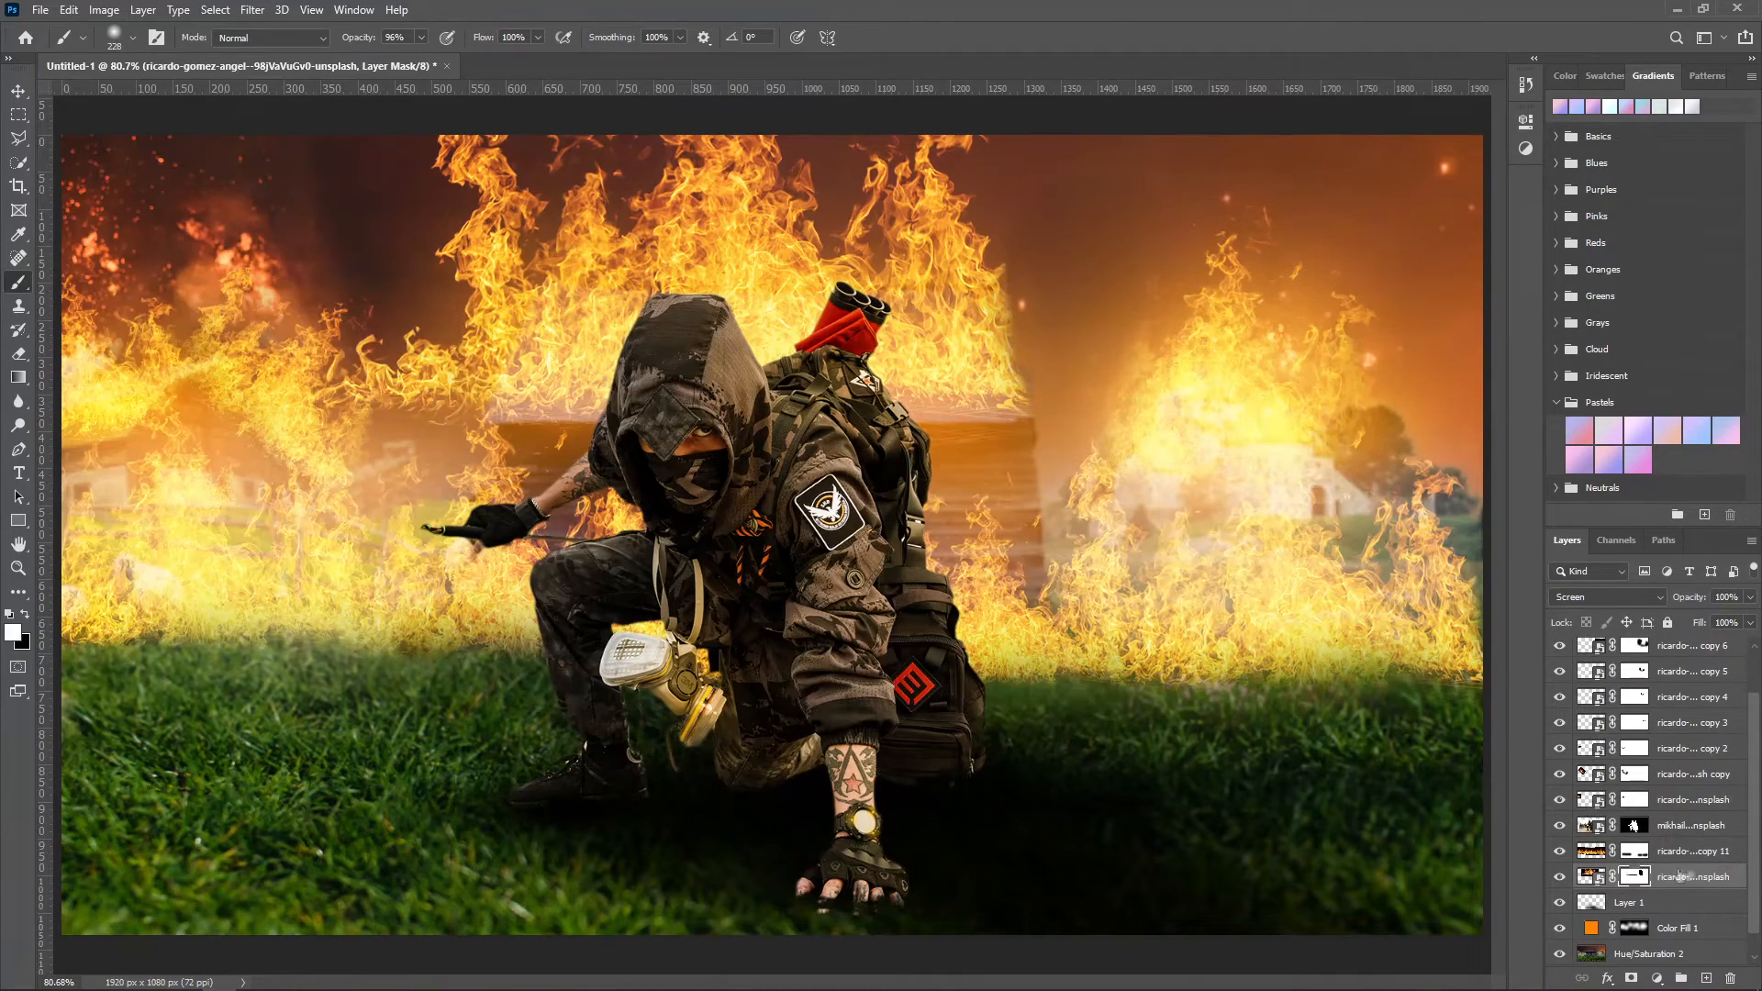
Step: Merge the cabin fire and ground fire layers and set the merged layer to Screen
shift+click(1679, 853)
click(251, 10)
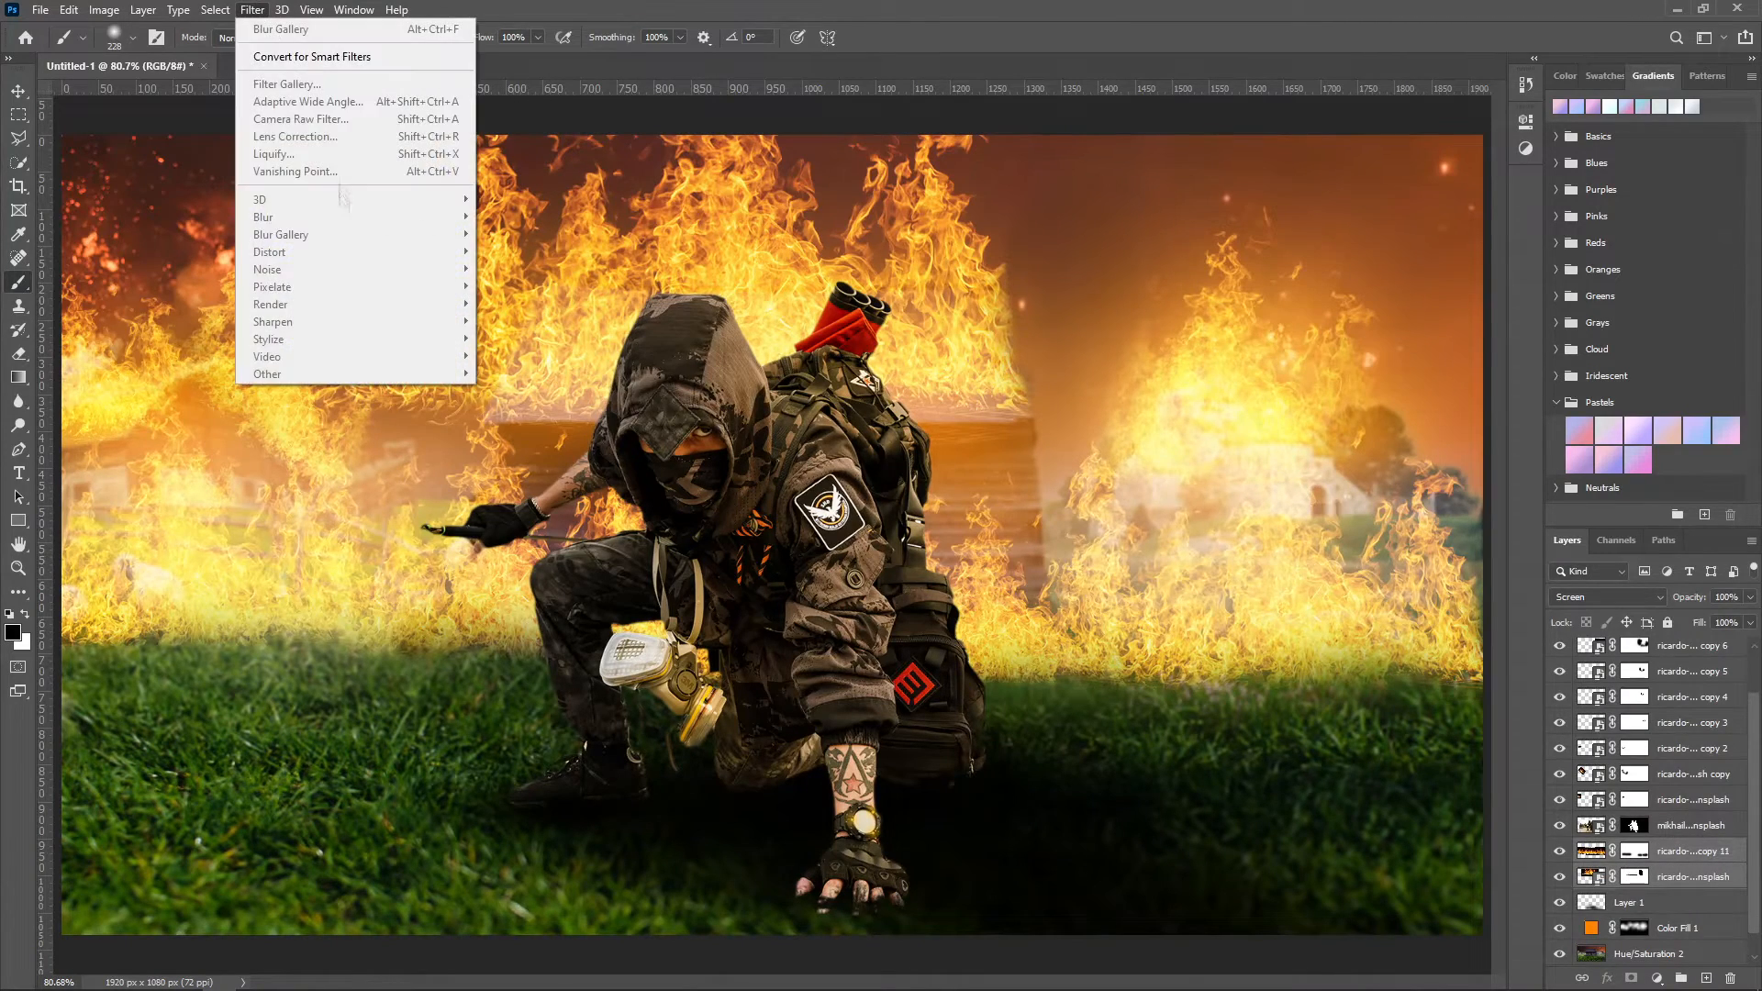
right_click(1689, 851)
click(1601, 626)
click(1607, 598)
click(1587, 736)
Step: Apply a slight Gaussian Blur to the merged cabin and ground fire layer
click(251, 10)
mouse_move(303, 218)
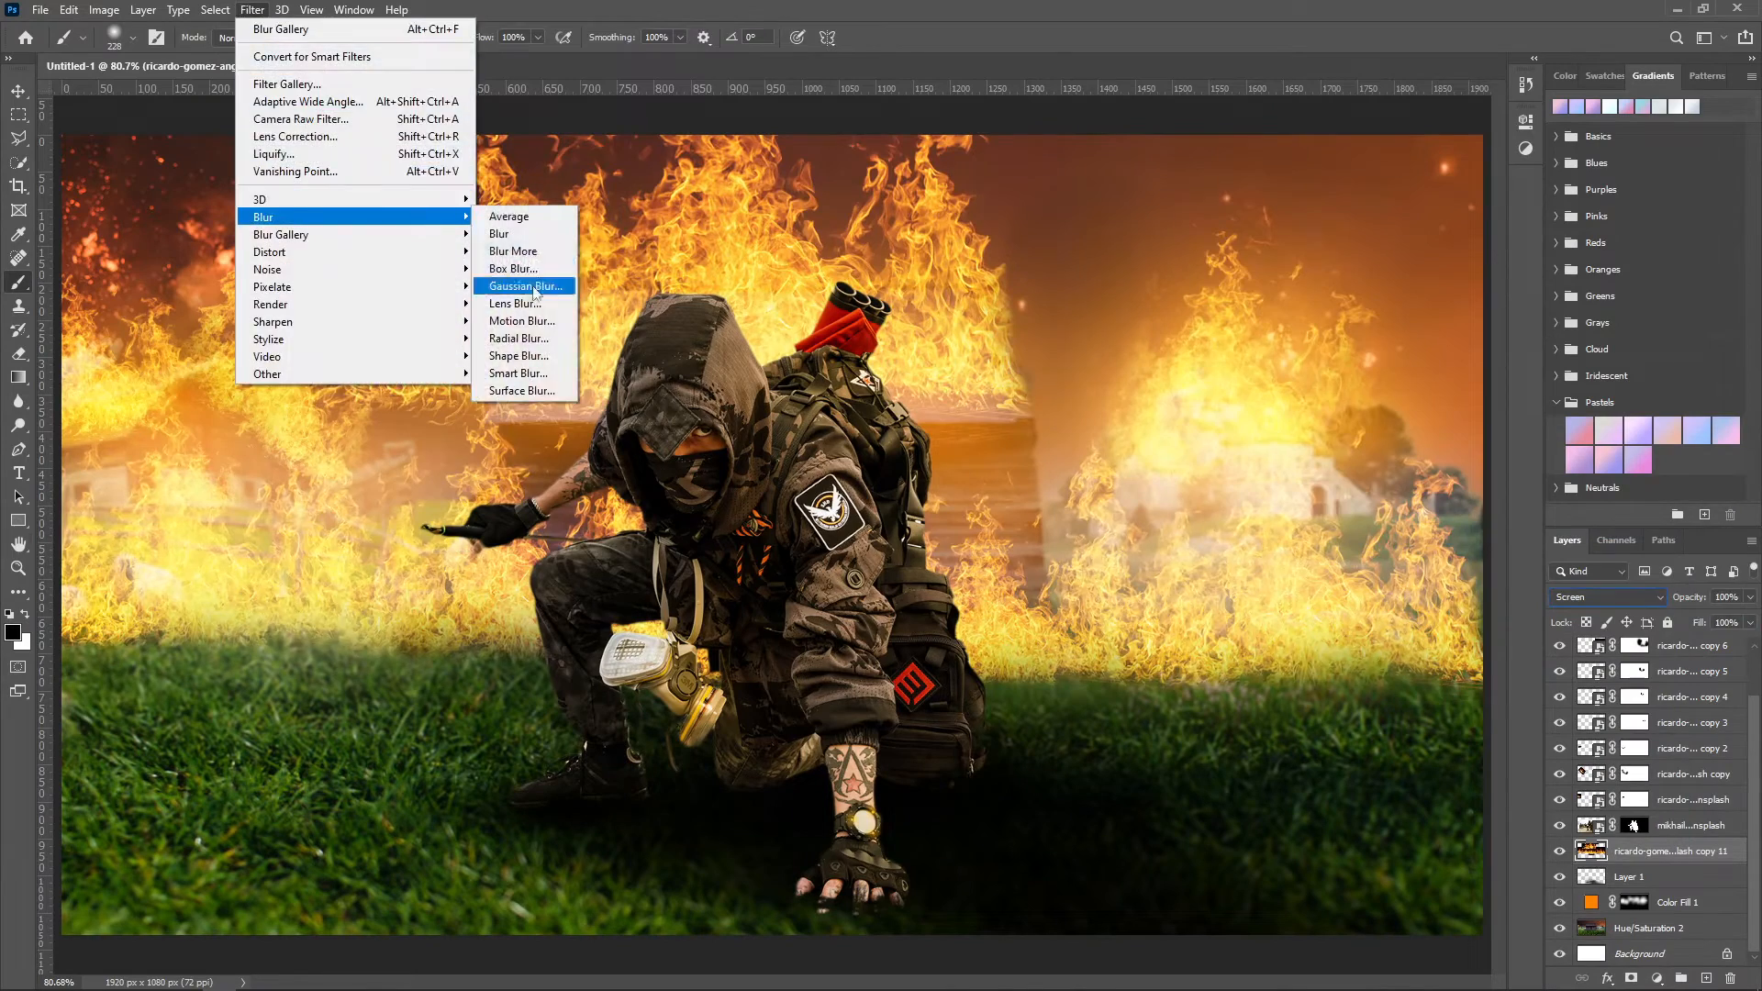
click(525, 287)
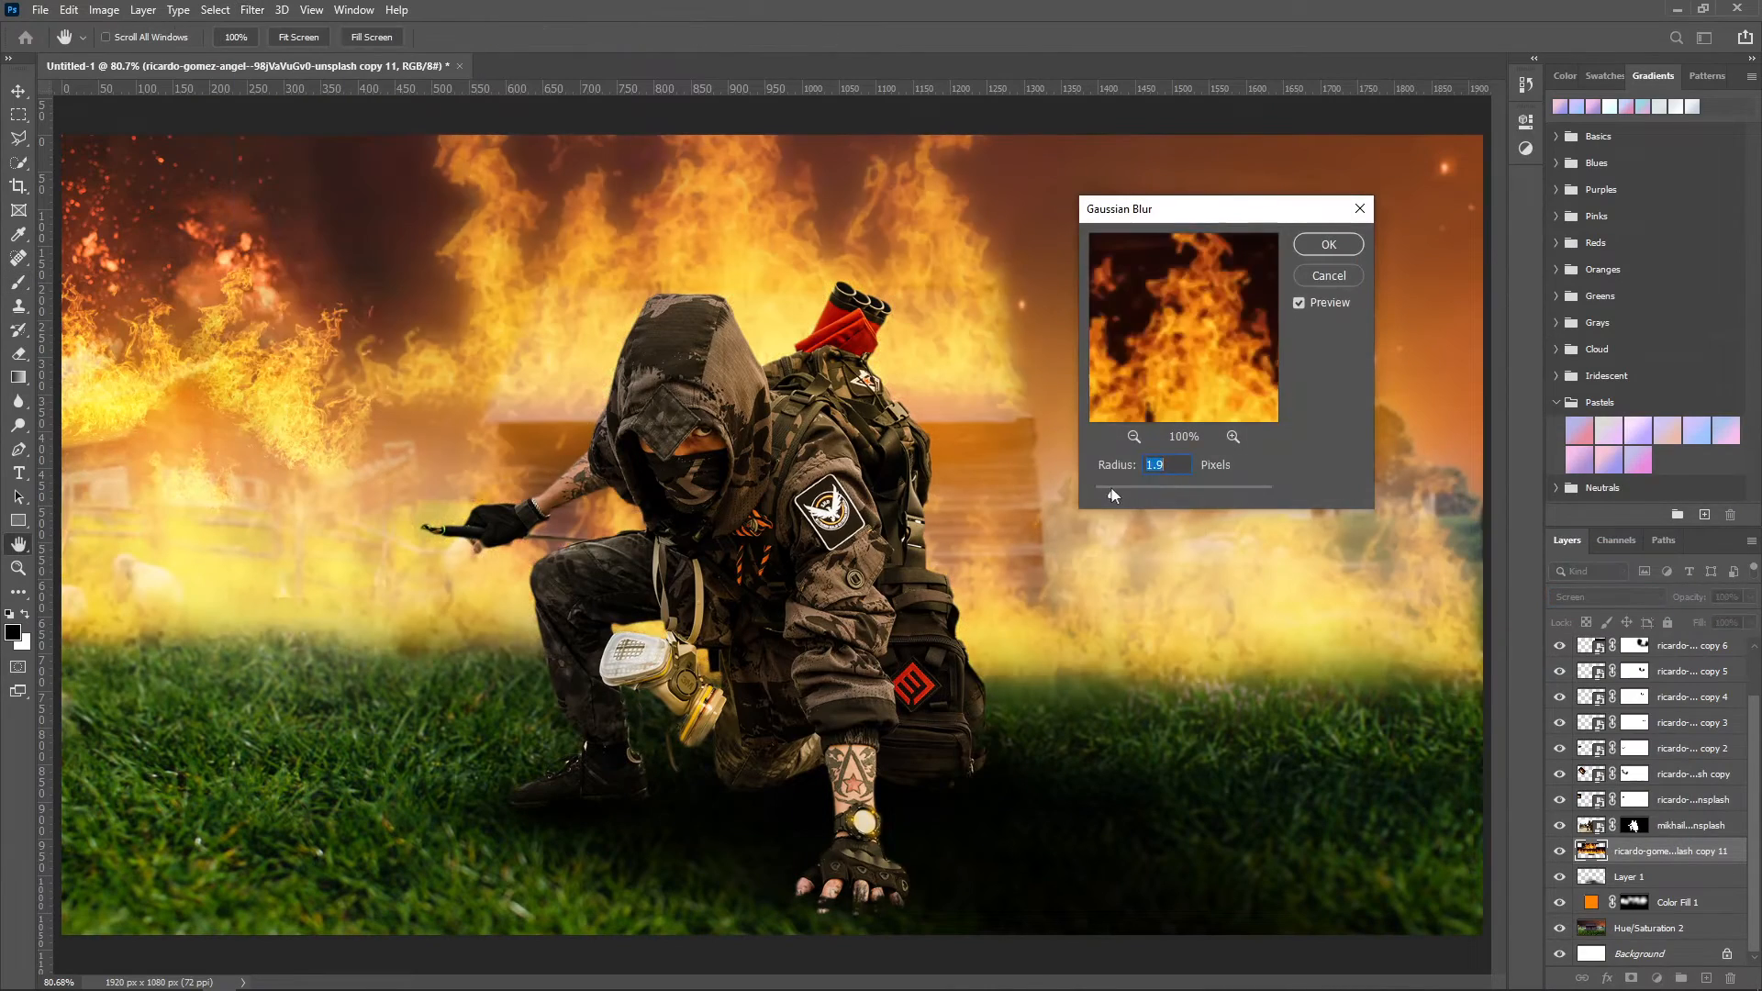
click(1342, 252)
Step: Merge all barn and castle fire layers above the figure into one layer and set it to Screen
click(1674, 797)
scroll(1679, 734, up, 2)
shift+click(1685, 654)
right_click(1678, 656)
click(1476, 757)
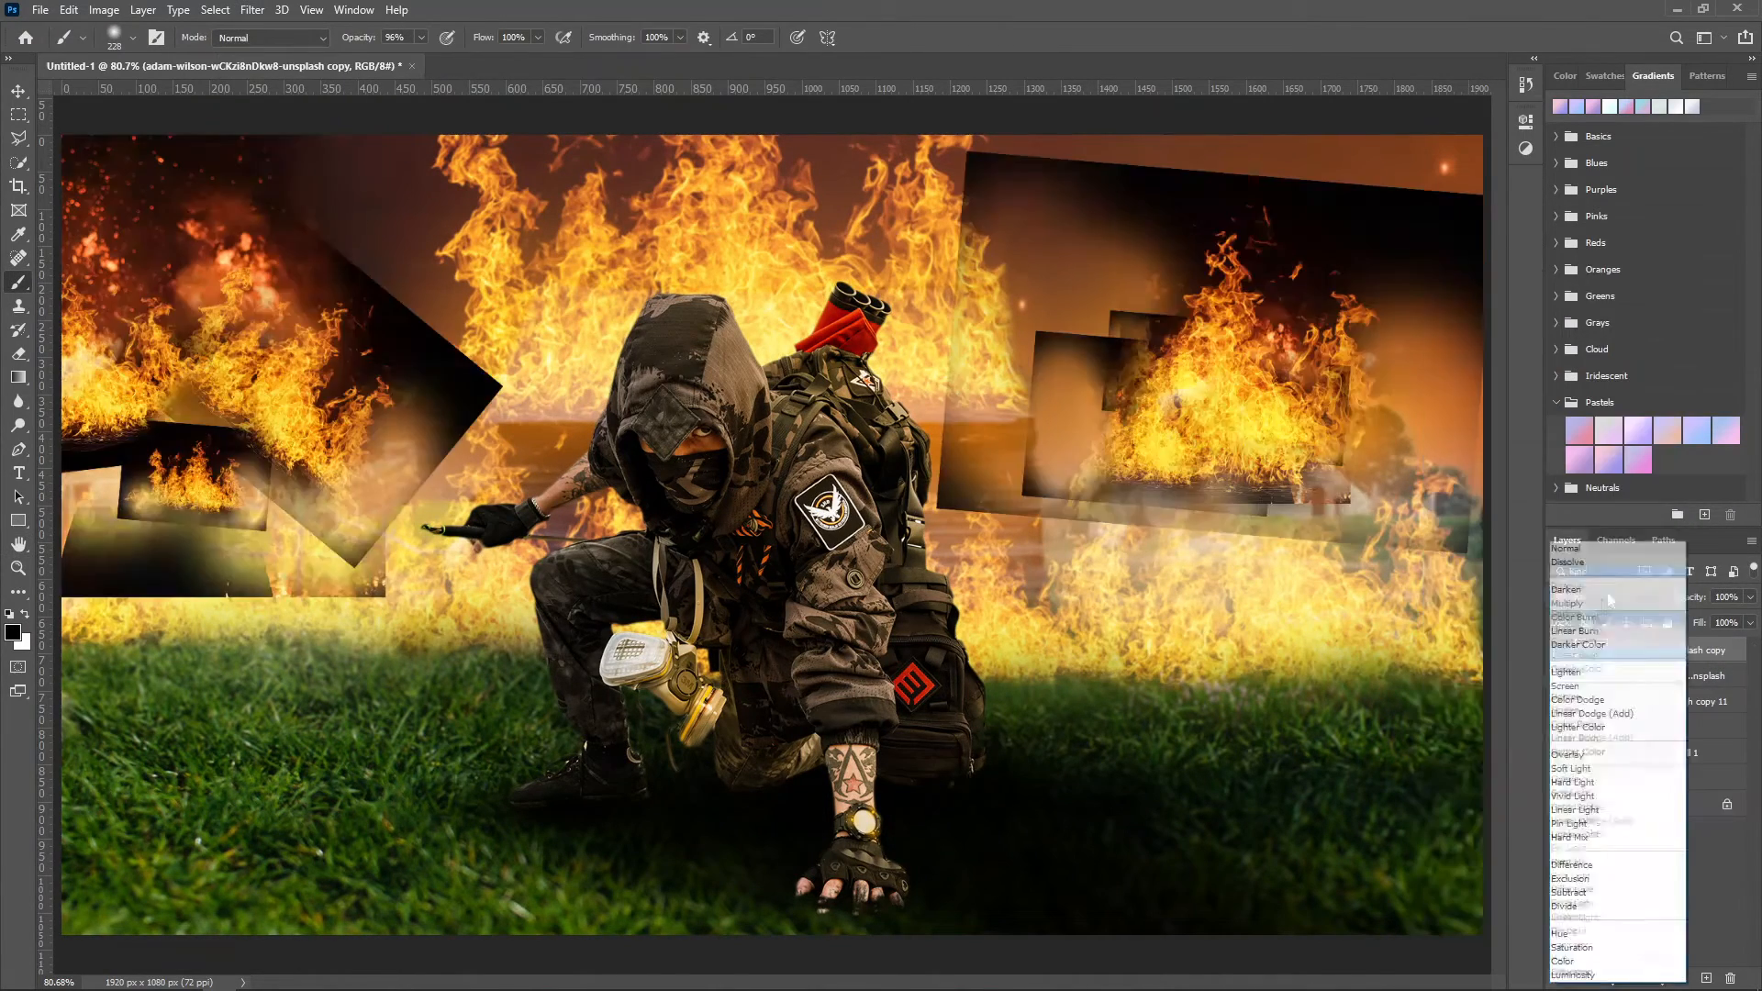
Step: Apply a Gaussian Blur to the merged barn and castle fire layer
click(252, 9)
mouse_move(275, 212)
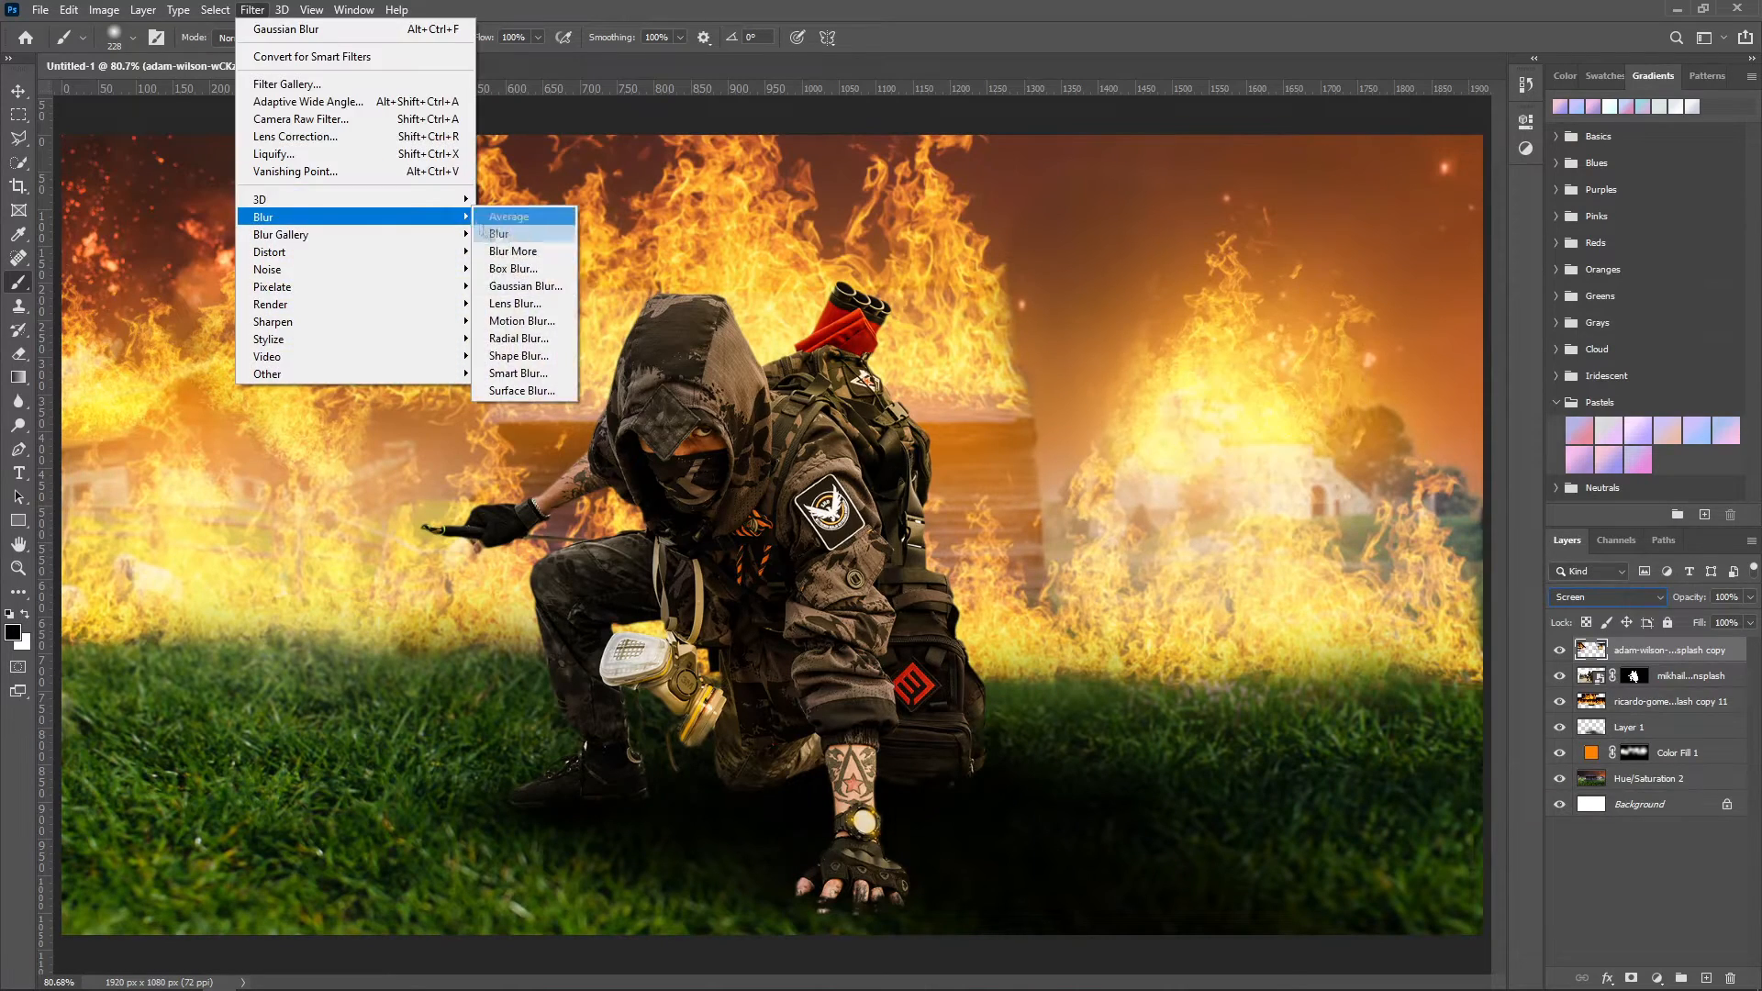
click(525, 287)
key(Return)
key(b)
Step: Add a Levels adjustment clipped to the crouching figure, with the output white level set to 150
click(1688, 676)
click(1656, 978)
click(1642, 734)
drag(1482, 363, 1400, 362)
alt+click(1687, 688)
Step: Restrict the figure's Levels adjustment to darker tones by lowering the underlying layer's highlight limit with Blend If
double_click(1724, 678)
drag(1403, 538, 1239, 541)
key(Return)
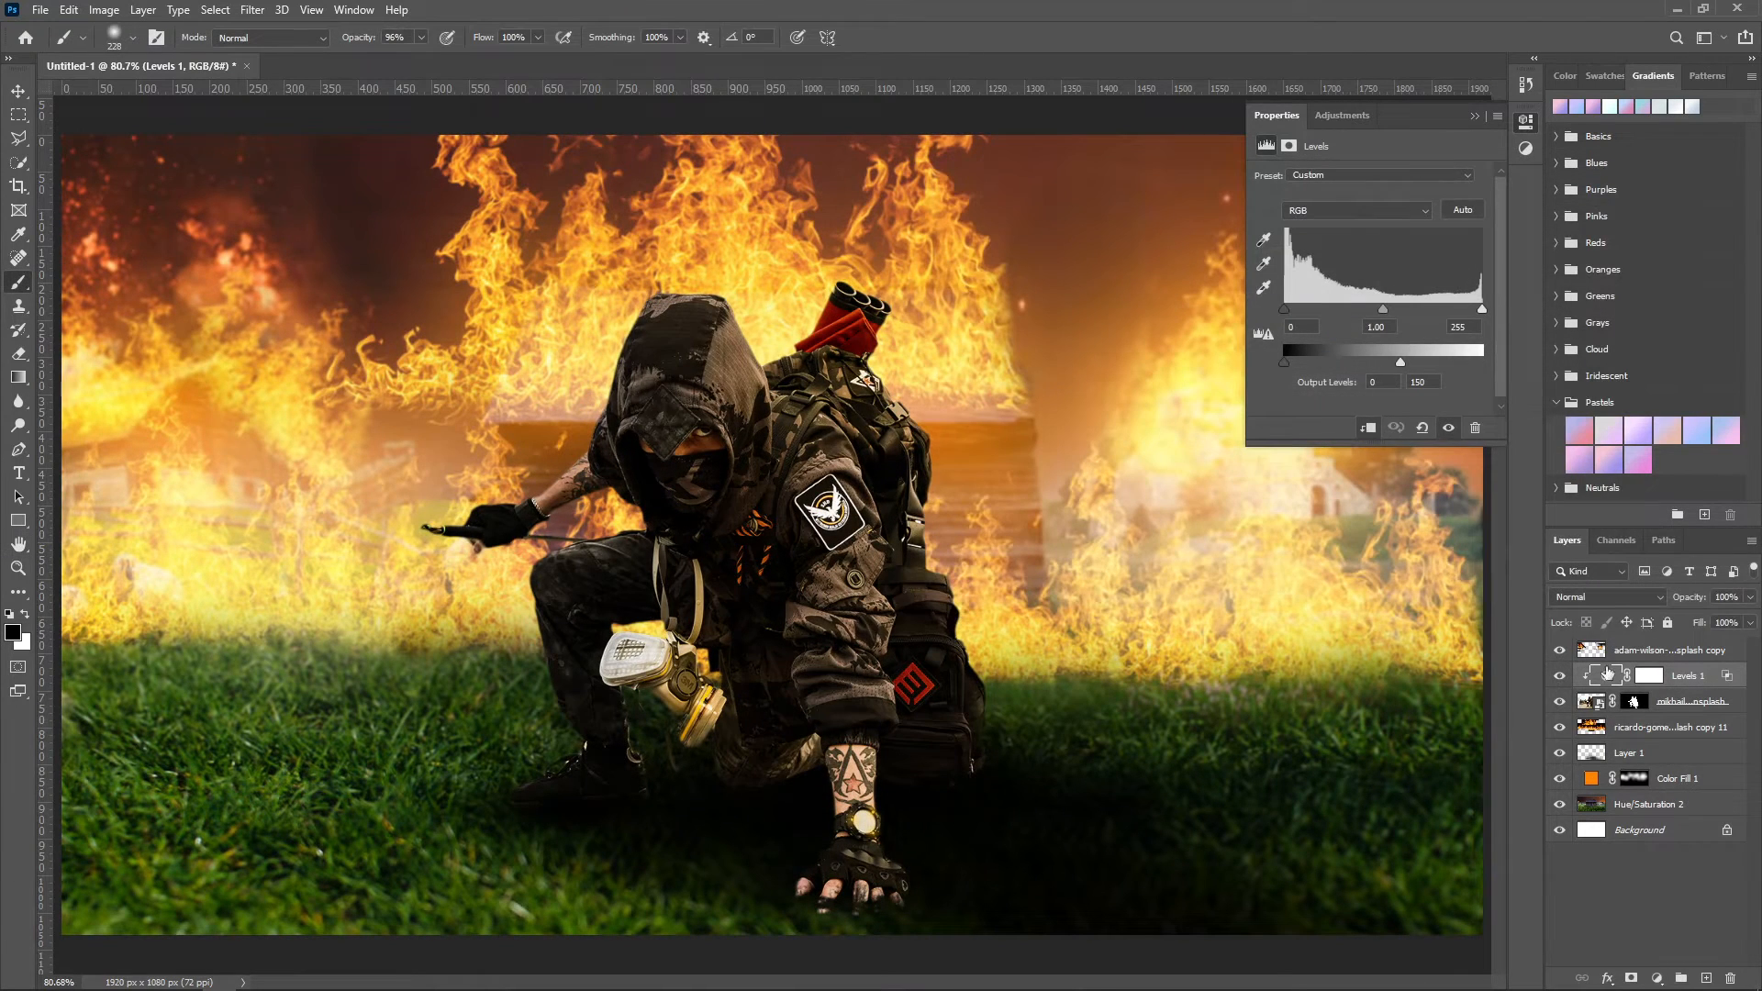
click(1525, 120)
Step: Add an orange Solid Color fill above the Levels adjustment and set it to Linear Dodge (Add)
click(1656, 978)
click(1652, 651)
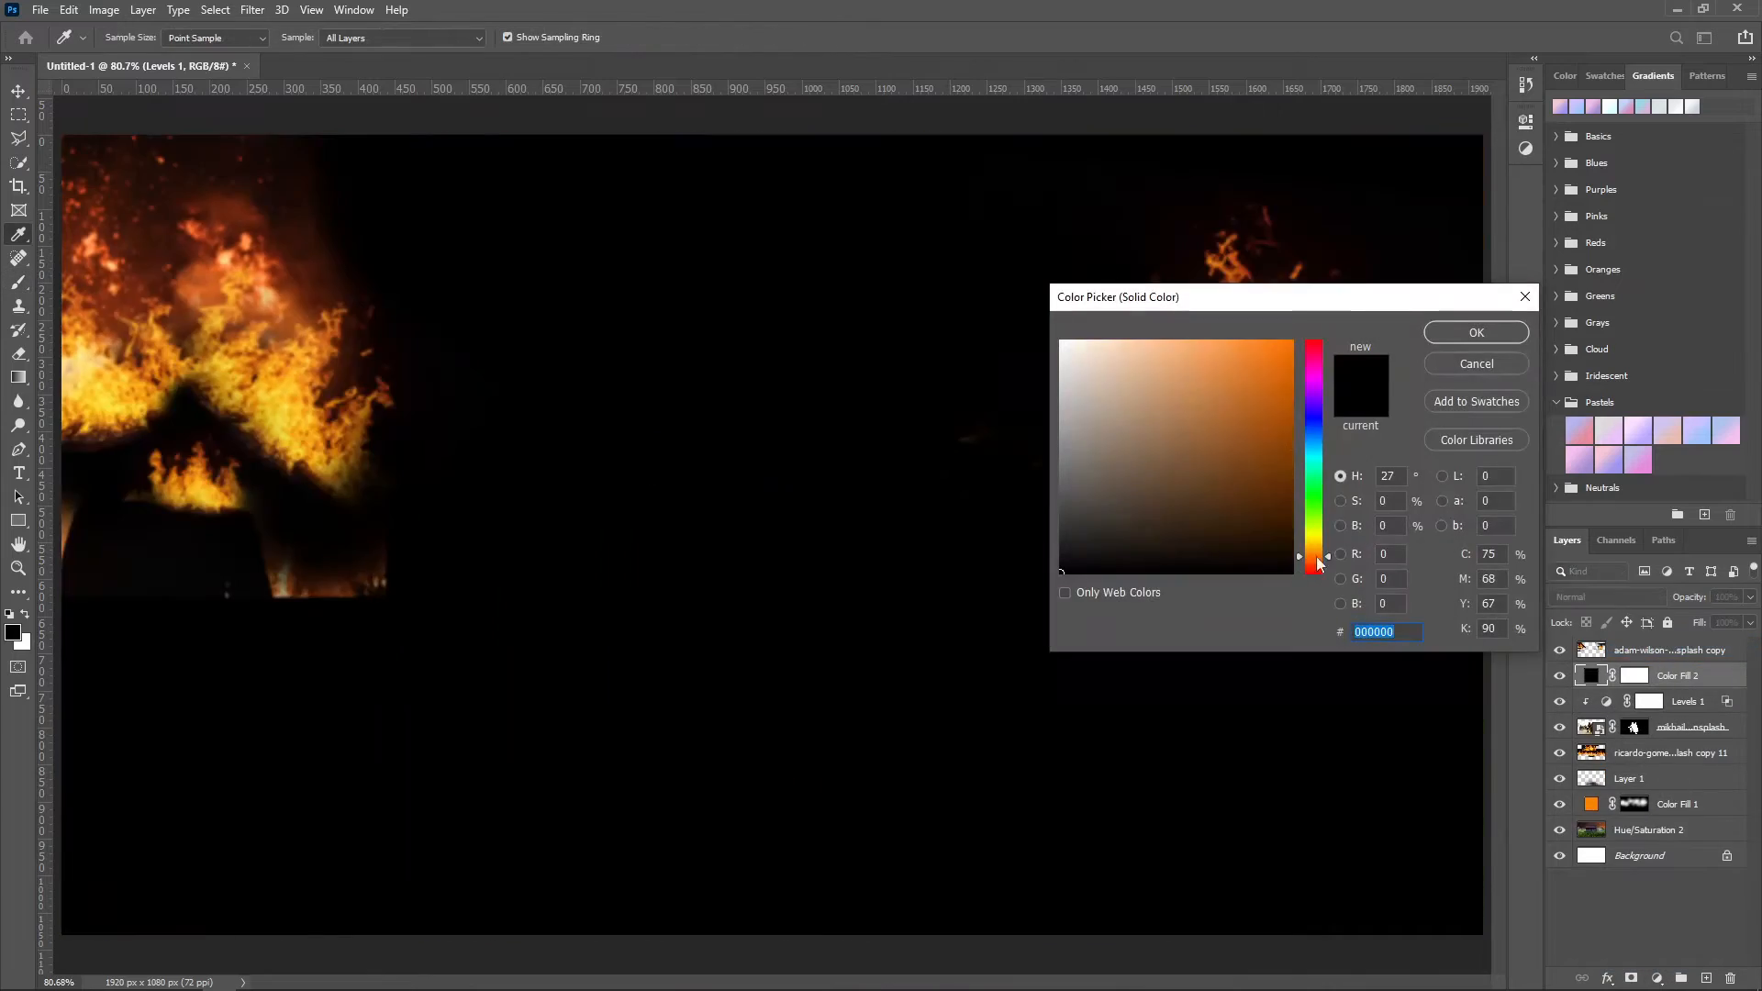
click(1279, 341)
click(1476, 333)
click(1605, 596)
click(1593, 696)
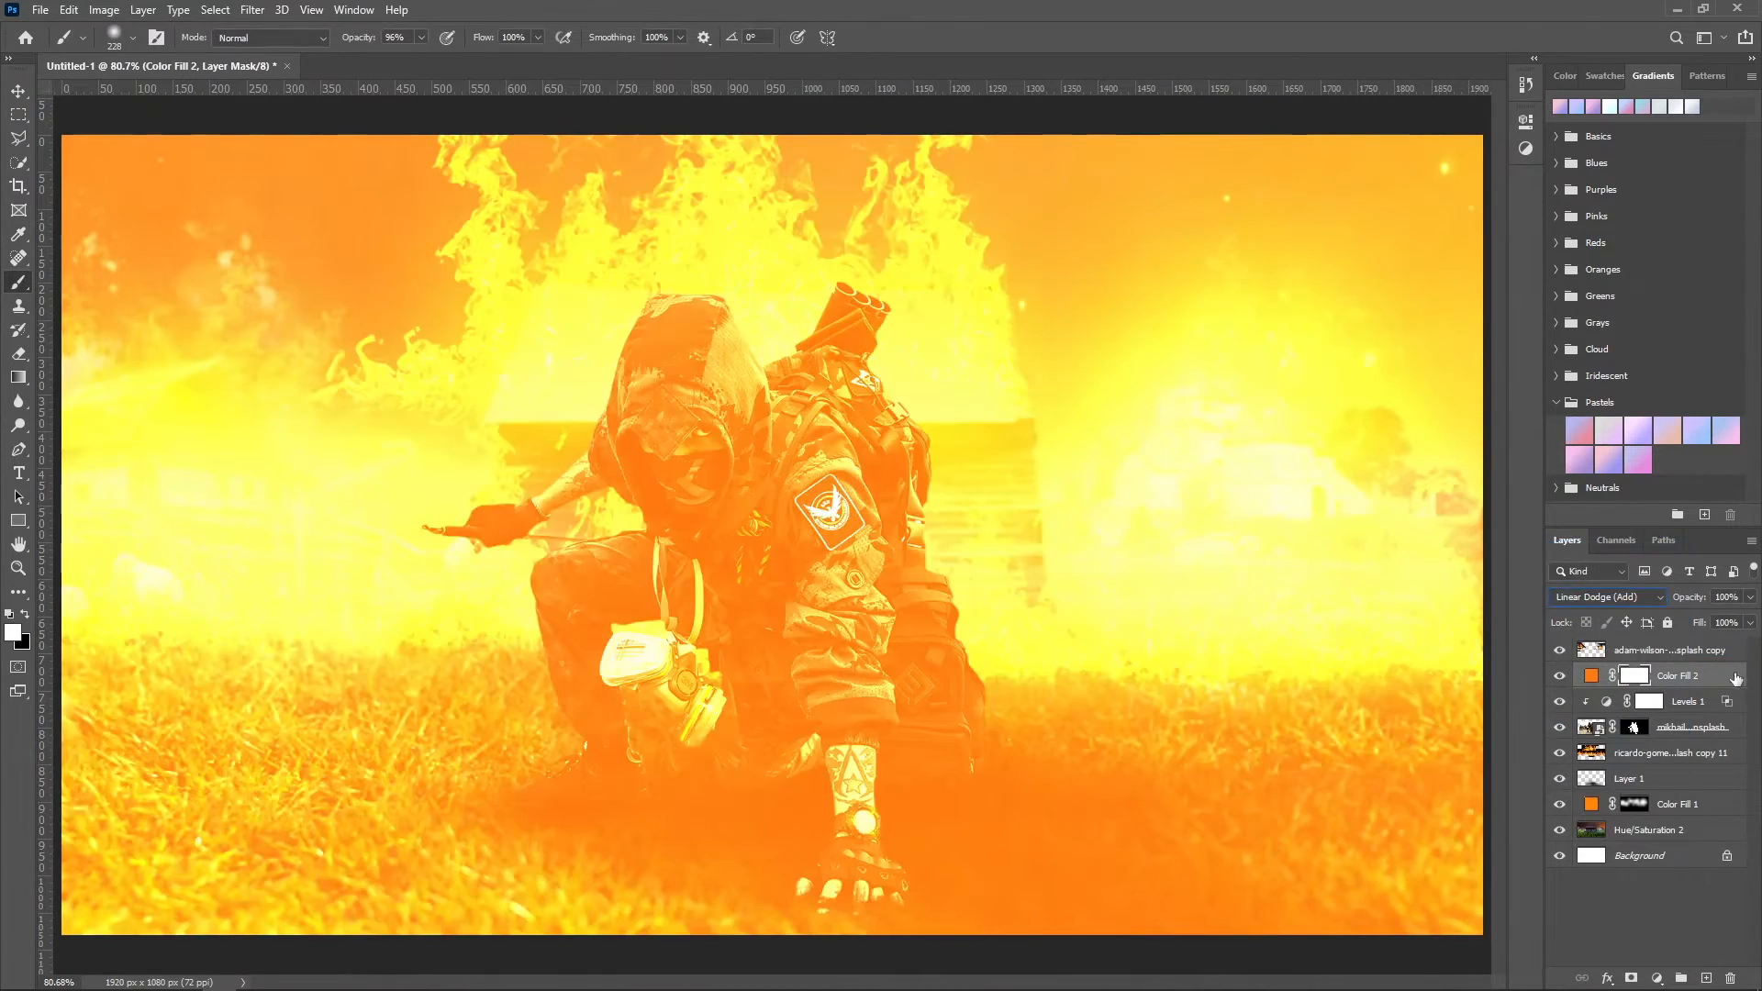
Step: Clip the orange fill to the figure and split its underlying-layer shadow limit to 33 / 181 with Blend If
double_click(1733, 679)
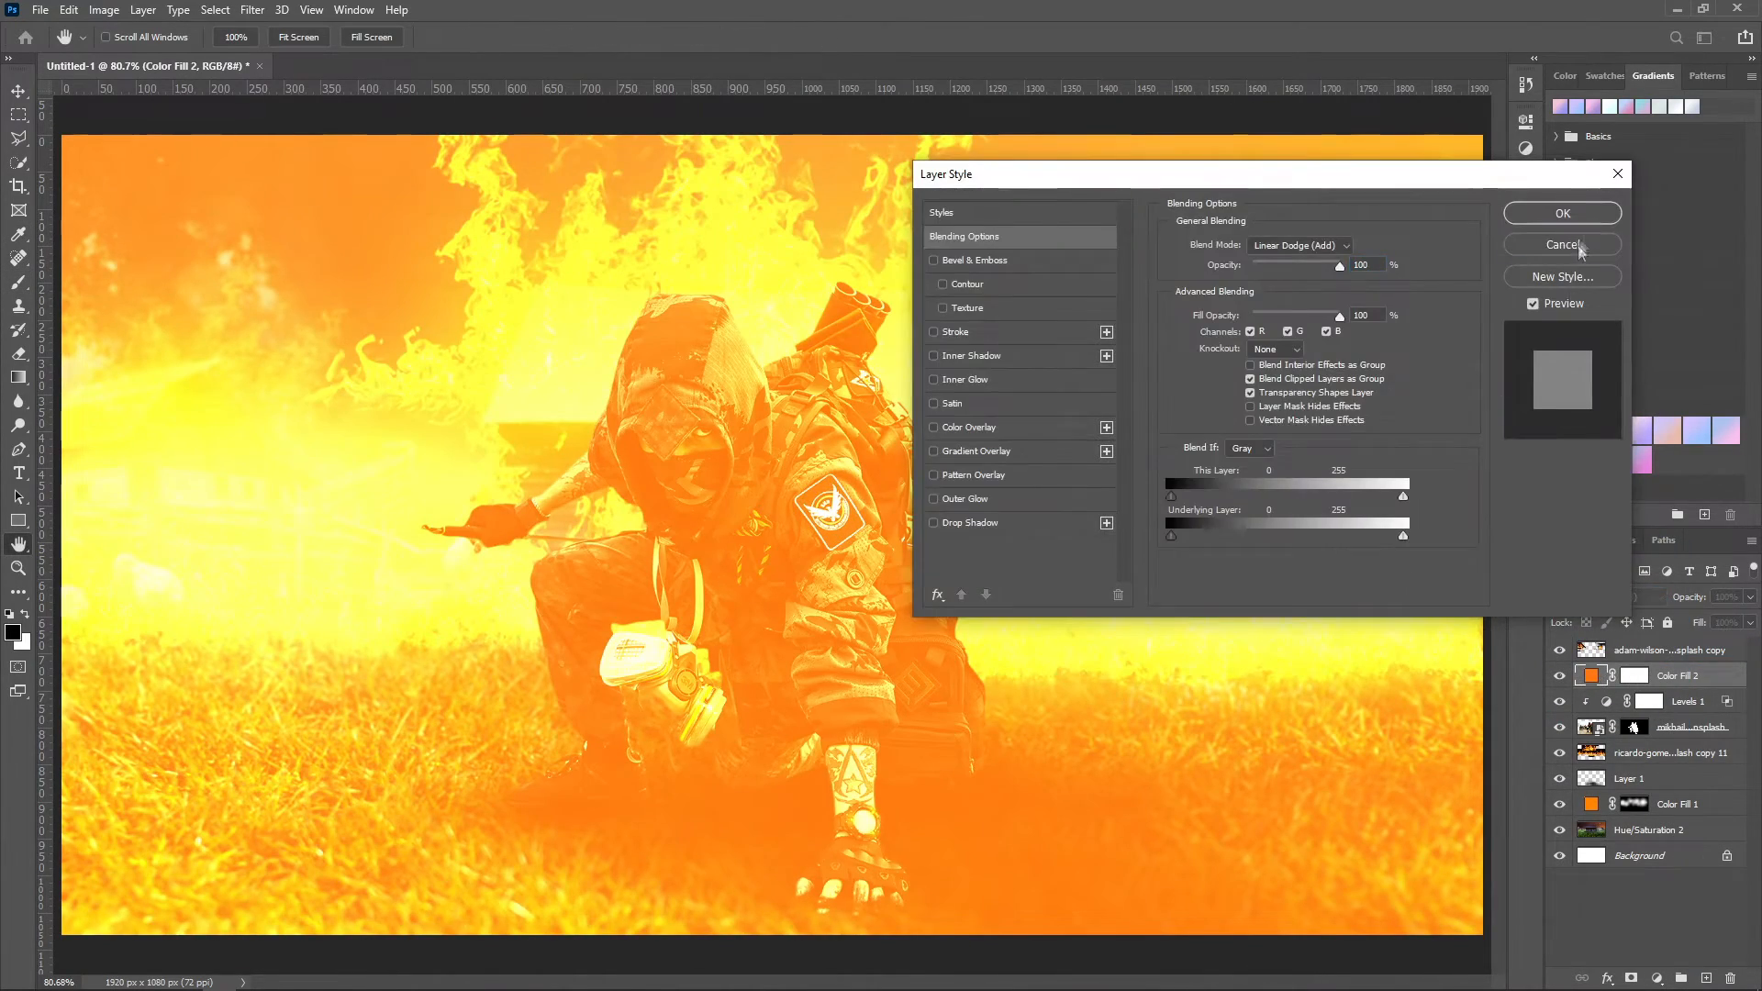
click(1586, 220)
alt+click(1691, 687)
double_click(1733, 680)
drag(1172, 536, 1319, 551)
drag(1197, 537, 1180, 543)
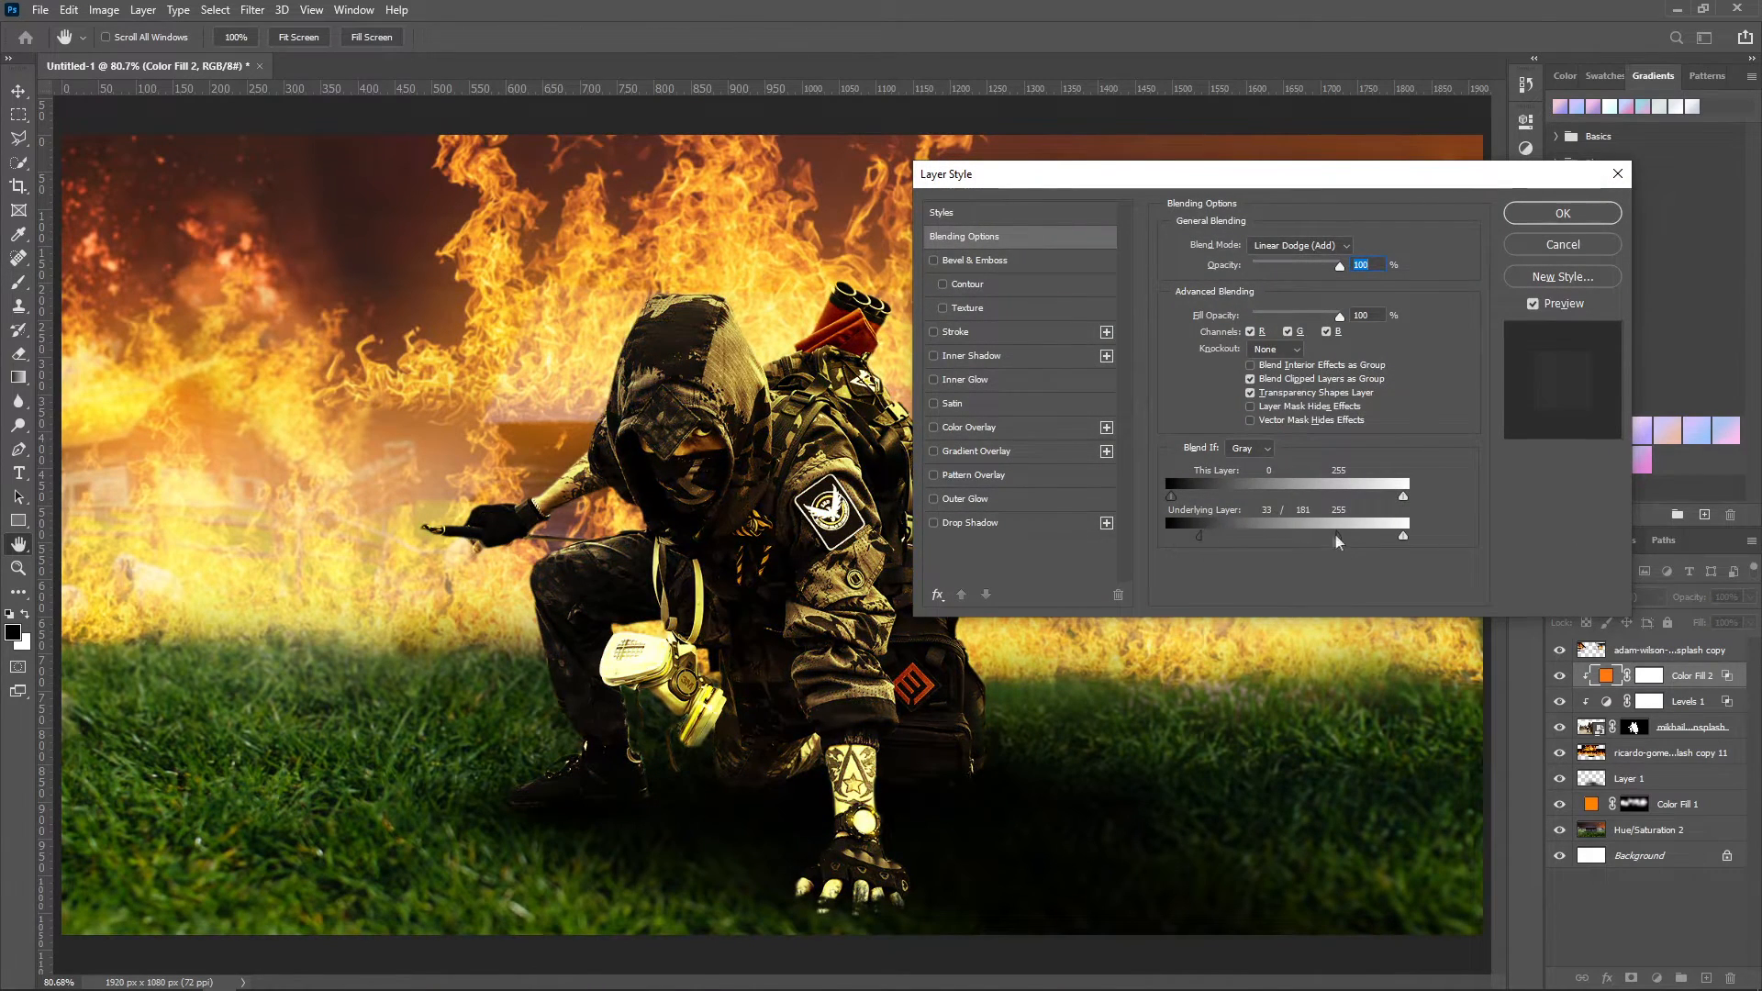
click(1562, 214)
Step: Invert the Linear Dodge fill's mask and paint the glow onto the figure's hood, arm and backpack, undoing unwanted strokes
click(1652, 677)
key(ctrl+i)
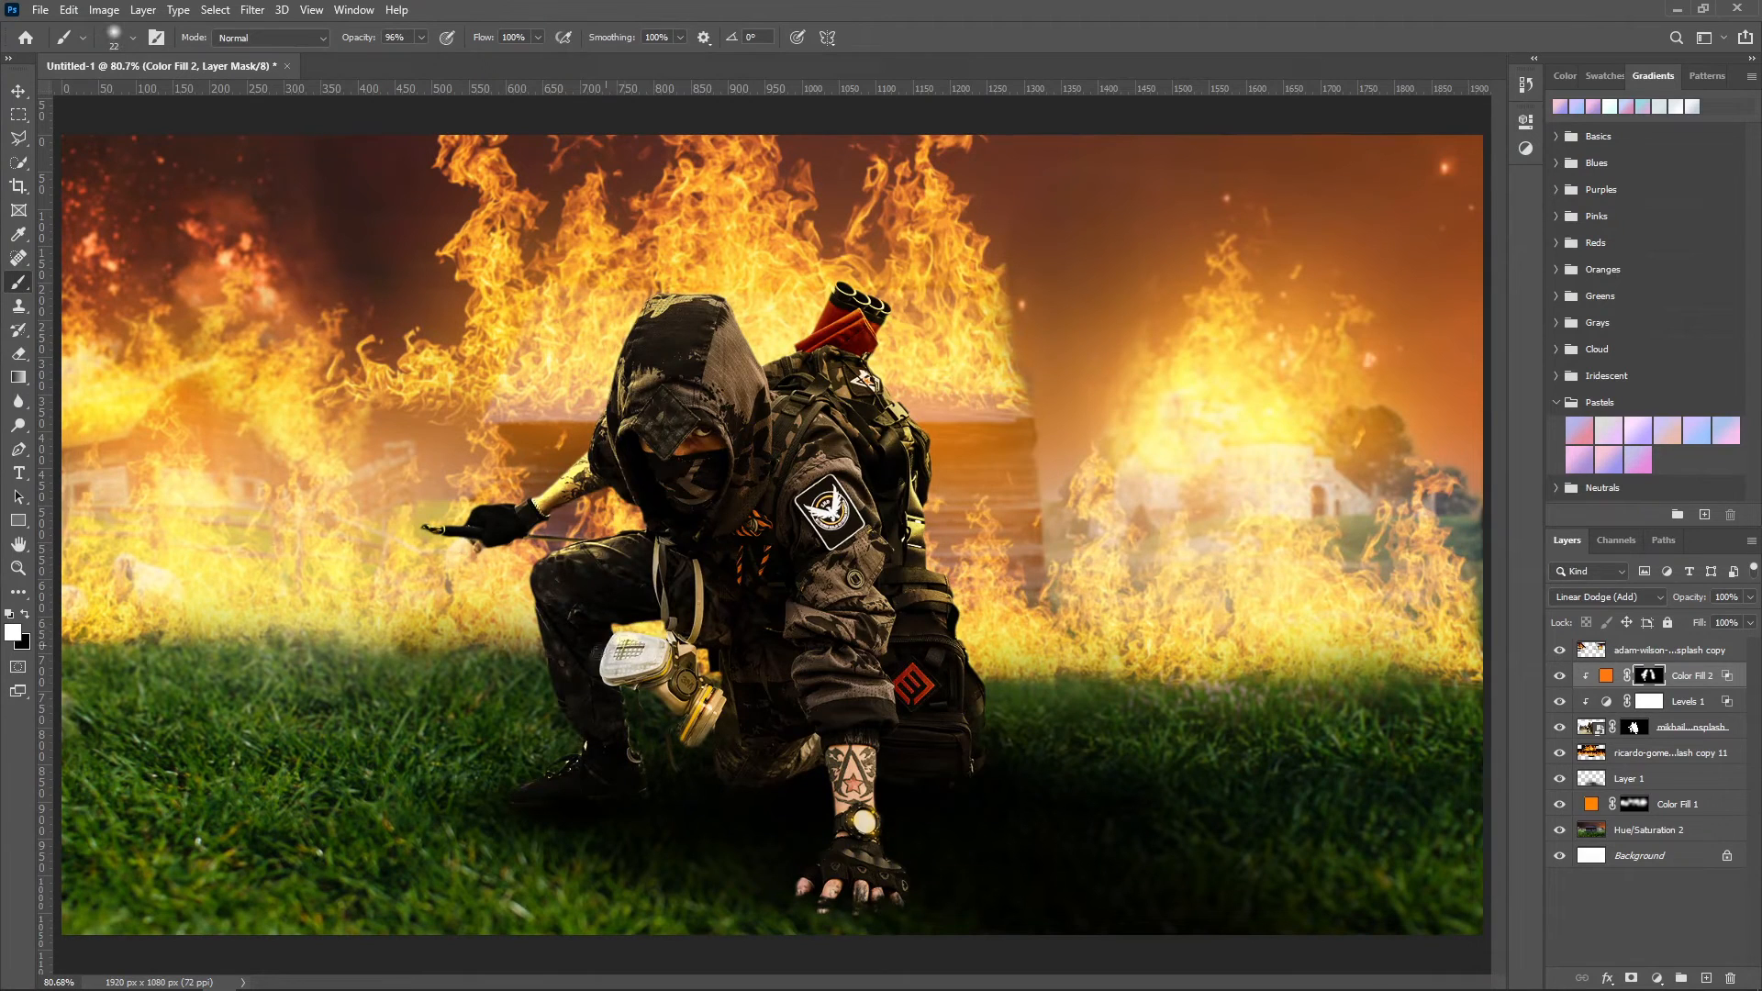
alt+right_click(742, 685)
drag(644, 554, 648, 463)
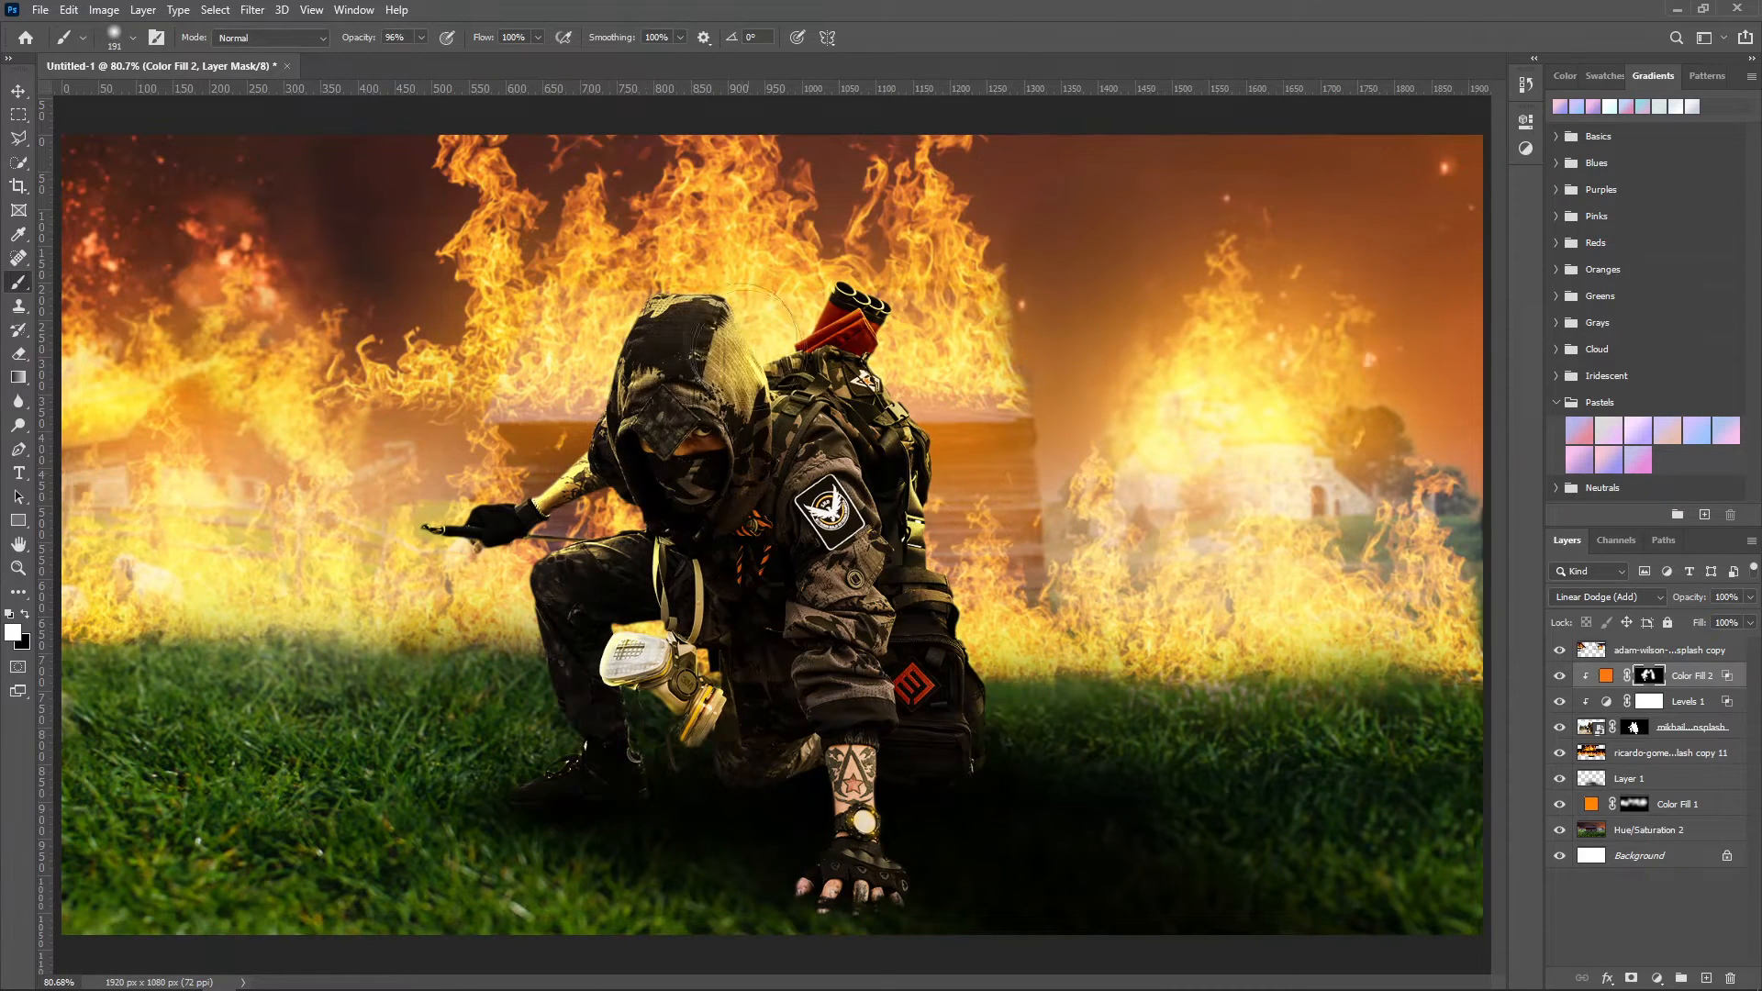
click(853, 569)
click(925, 762)
key(ctrl+z)
click(727, 676)
key(ctrl+z)
alt+right_click(510, 690)
Step: Add a second orange Solid Color fill above the first glow layer and set it to Overlay
click(1656, 978)
click(1642, 558)
click(1319, 555)
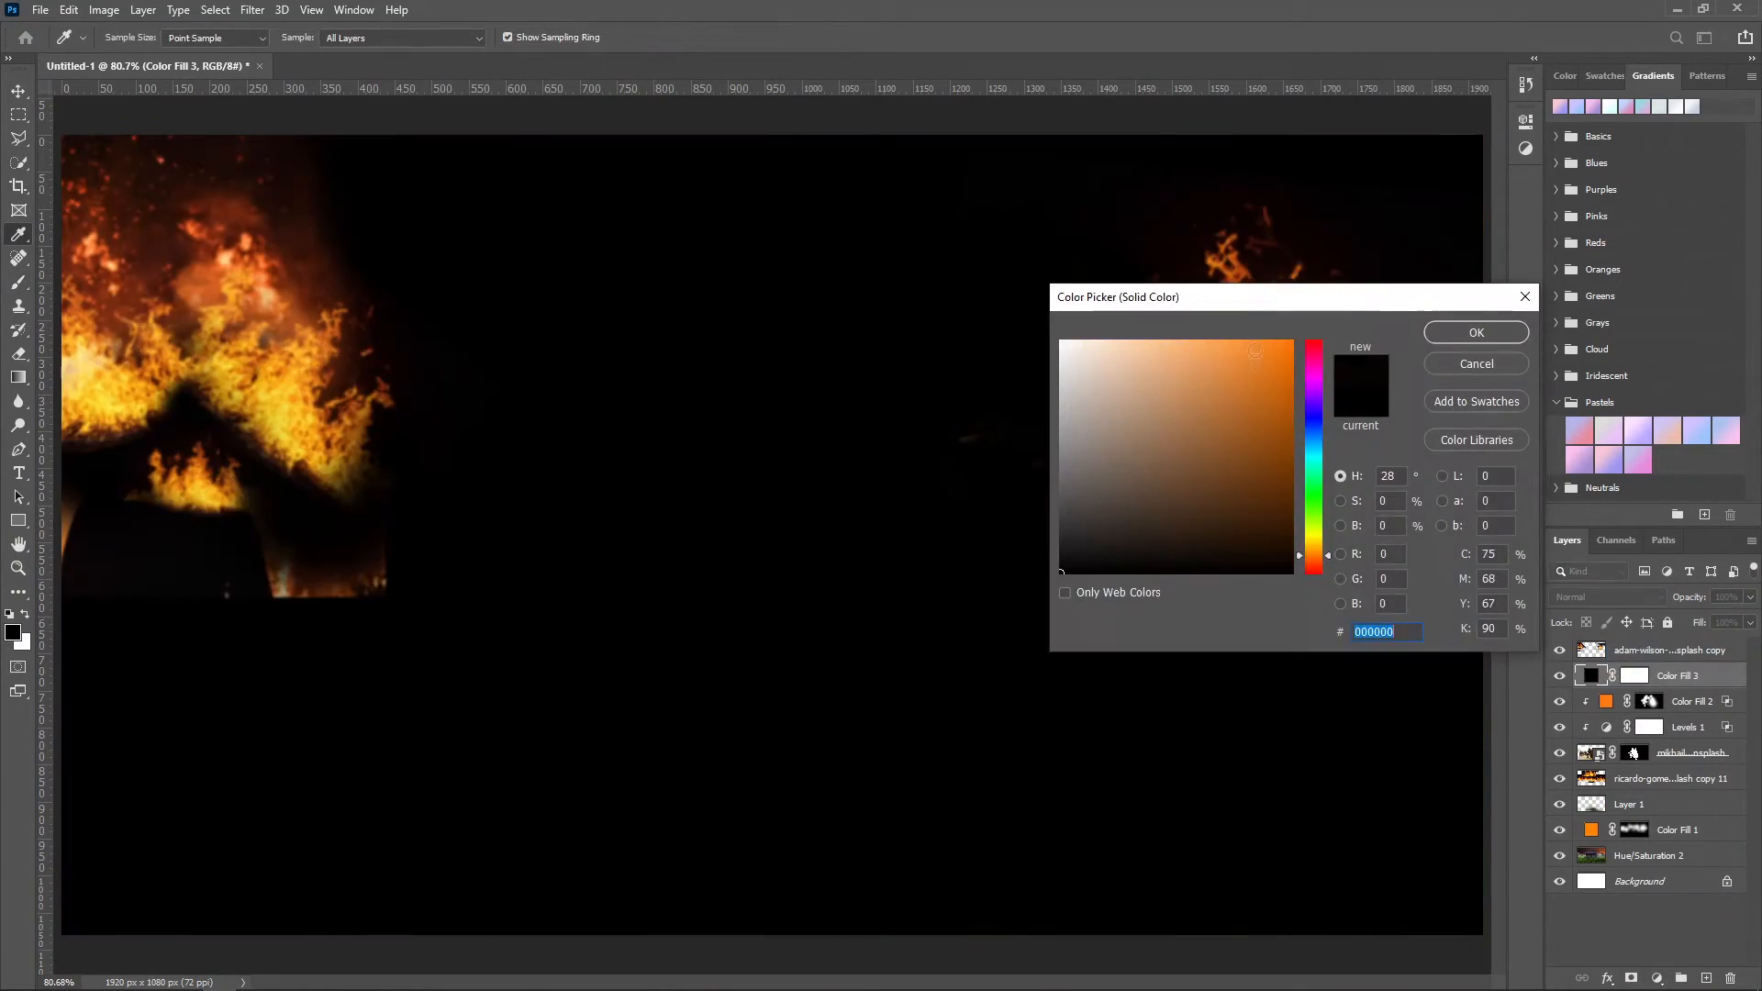
click(1475, 338)
click(1606, 596)
click(1601, 738)
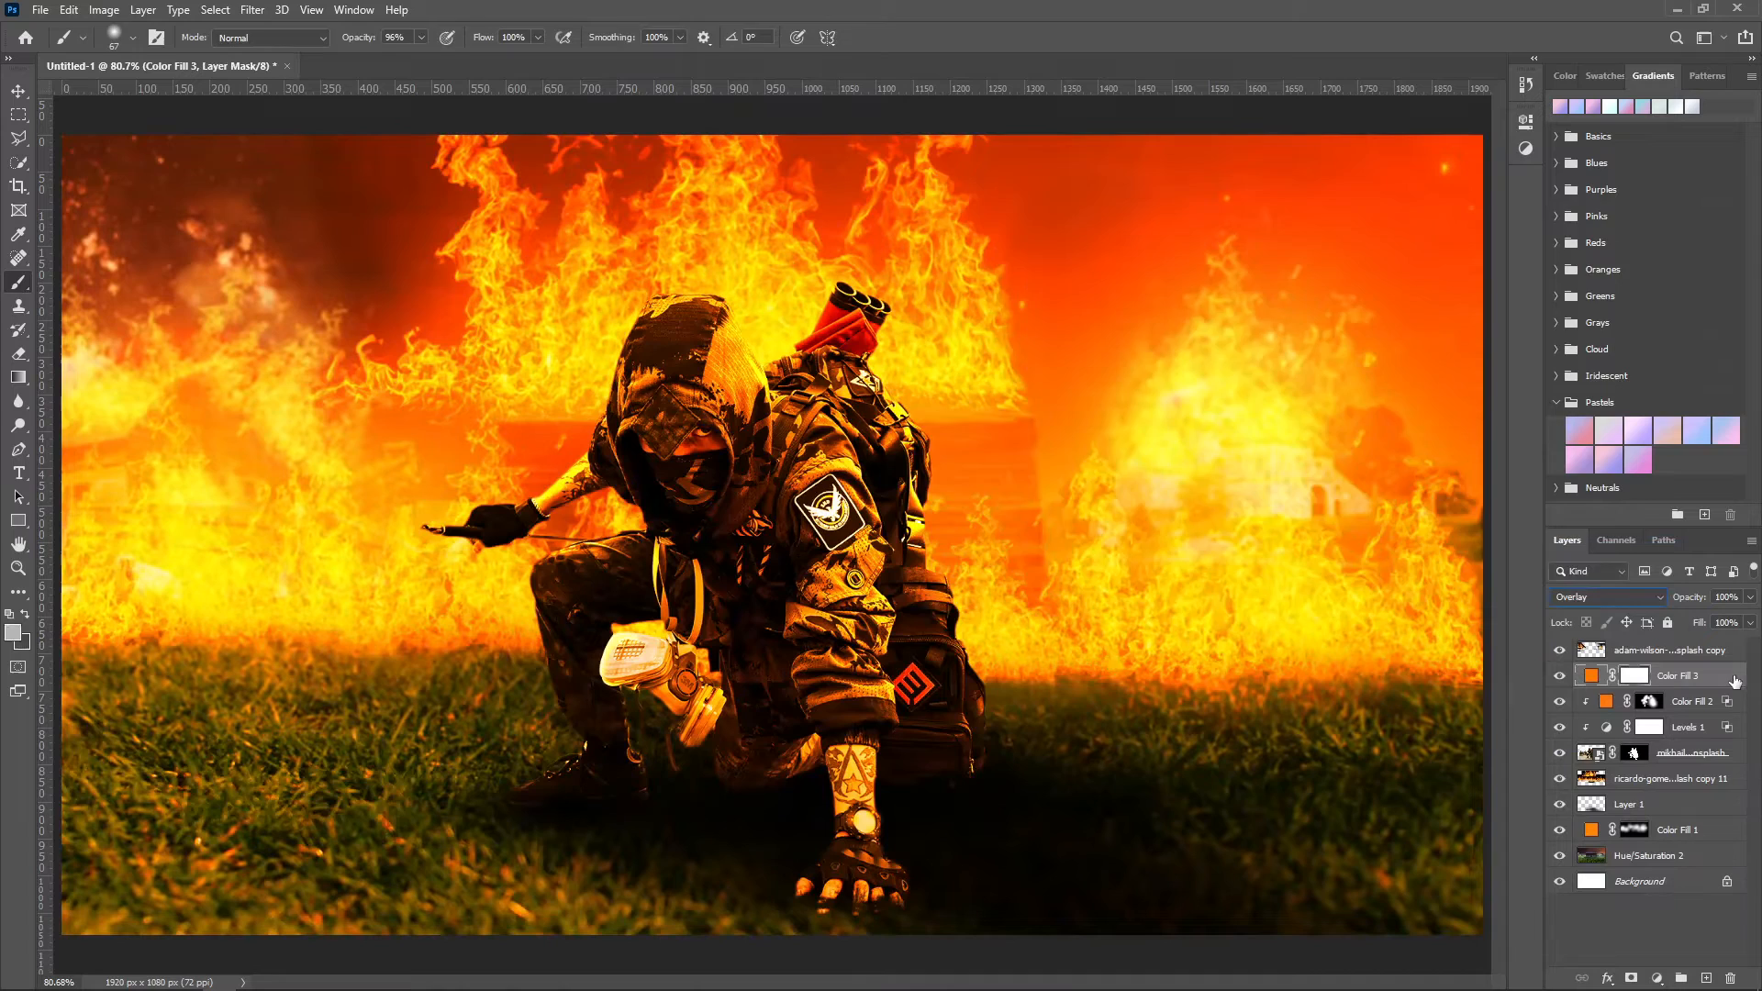
Step: Split the Overlay fill's underlying-layer shadow limit to 61 / 127 and clip the fill to the figure
double_click(1716, 676)
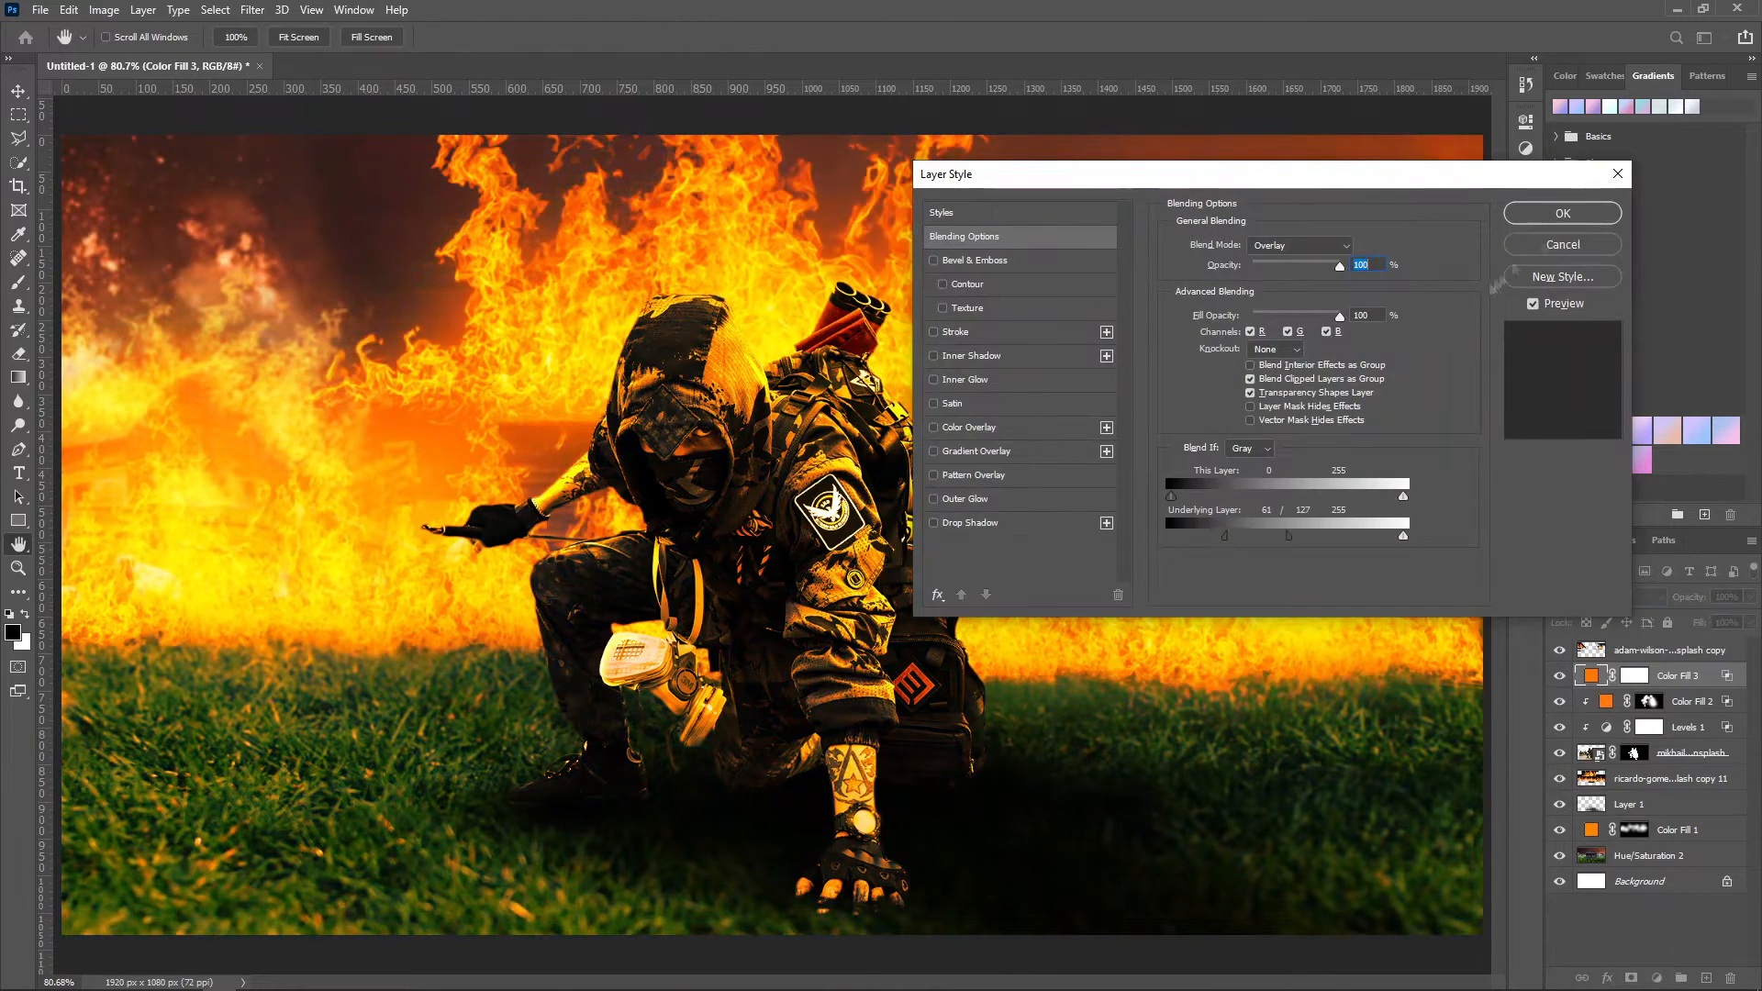
key(Return)
alt+click(1595, 684)
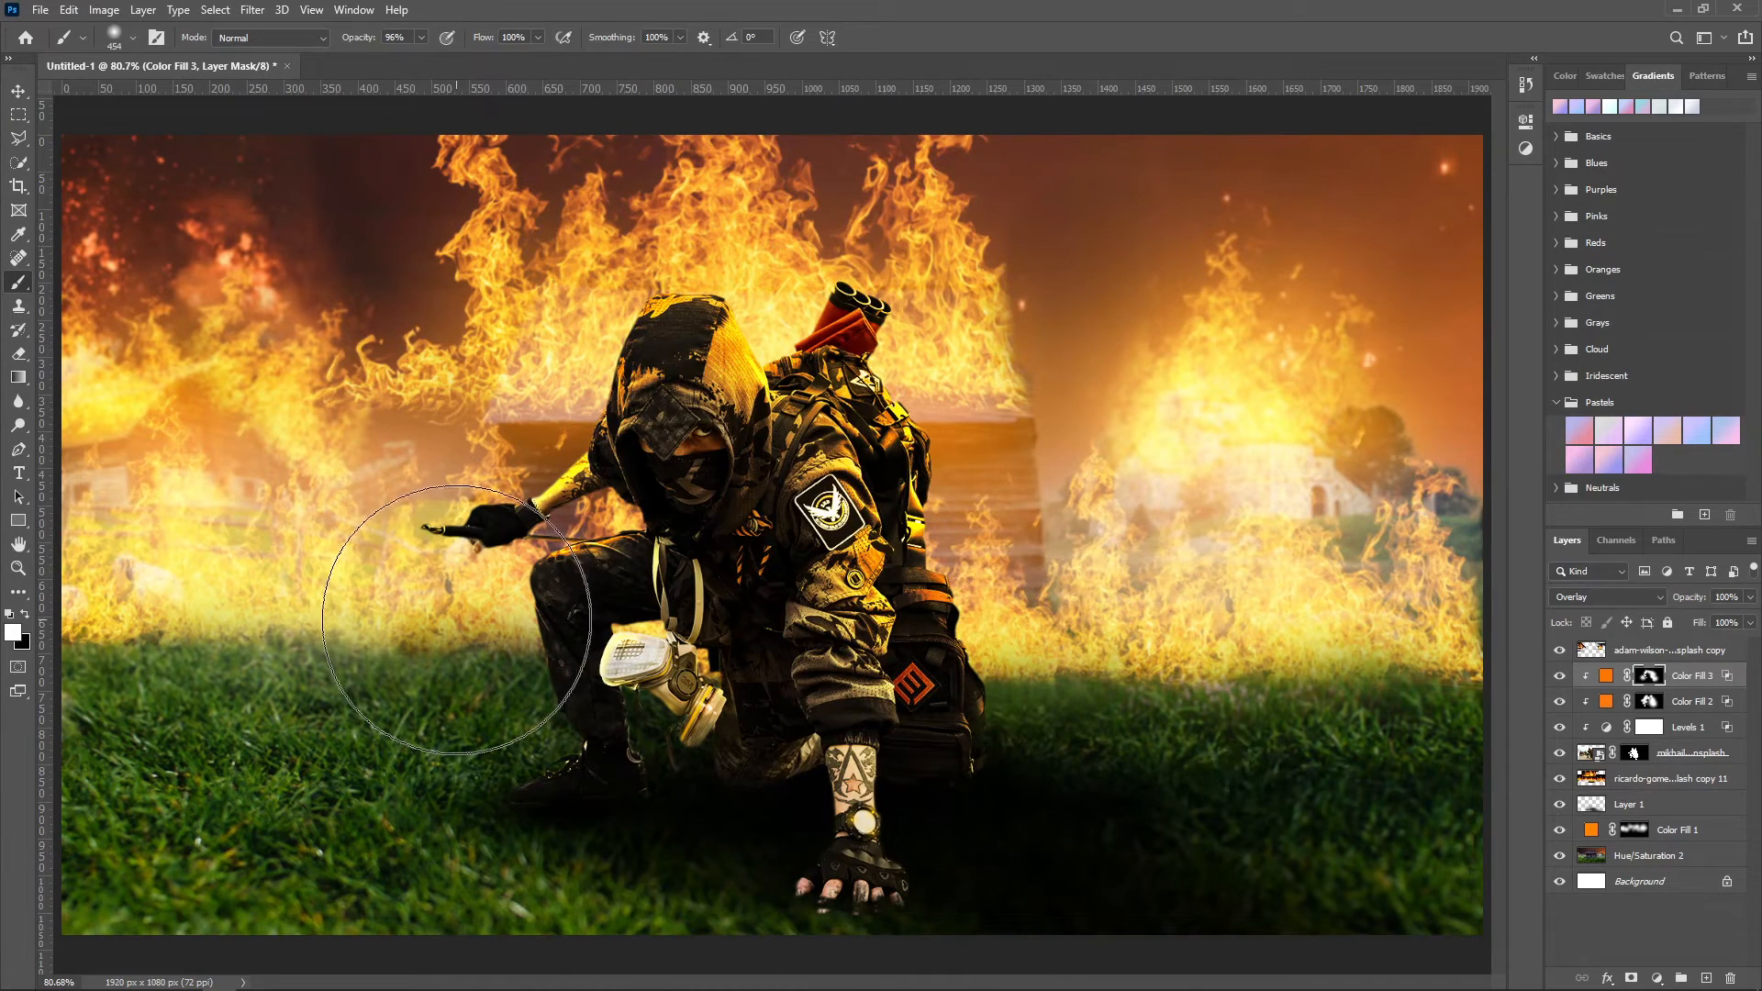
Step: Refine the Overlay fill's mask with the brush over the figure's torso, gas mask and hand
alt+right_click(716, 519)
key(x)
click(676, 463)
Step: Add an Exposure adjustment of +7.67 clipped to the figure and invert its mask to hide it
key(z)
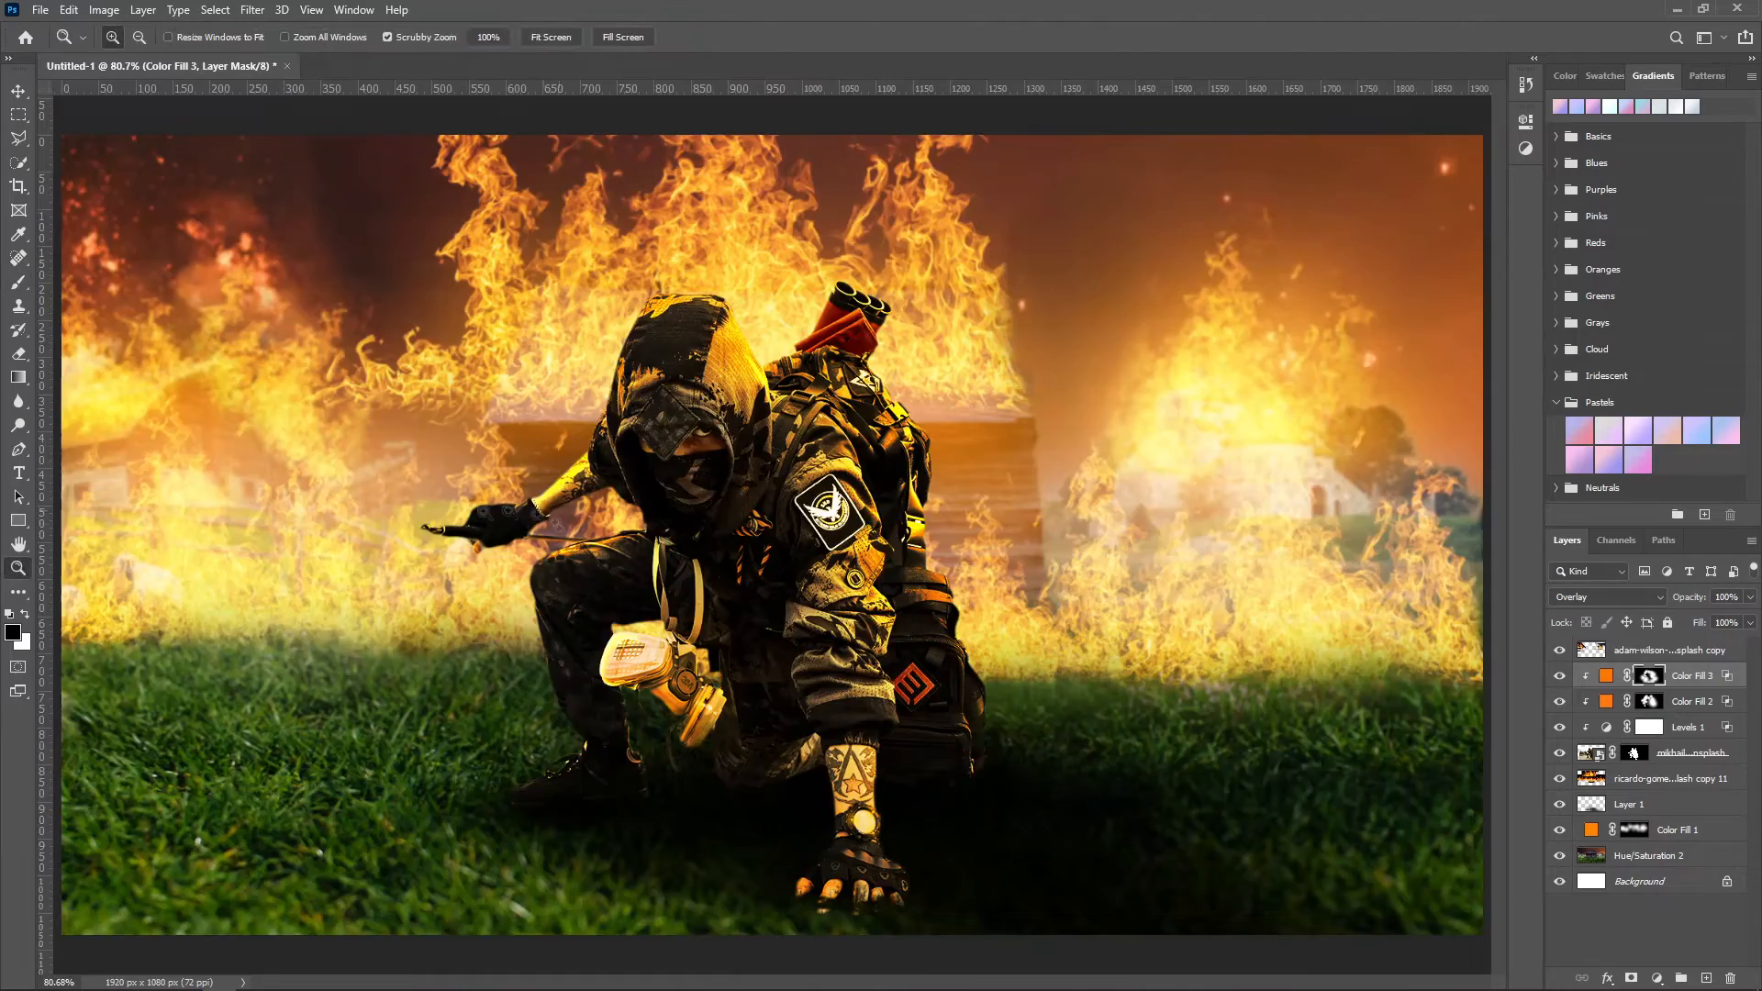
drag(436, 504, 697, 598)
click(1656, 979)
click(1659, 755)
alt+click(1604, 687)
drag(1368, 221, 1448, 264)
key(ctrl+i)
Step: Try limiting the Exposure layer with Blend If and painting a highlight on the outstretched glove, and undo it
double_click(1733, 675)
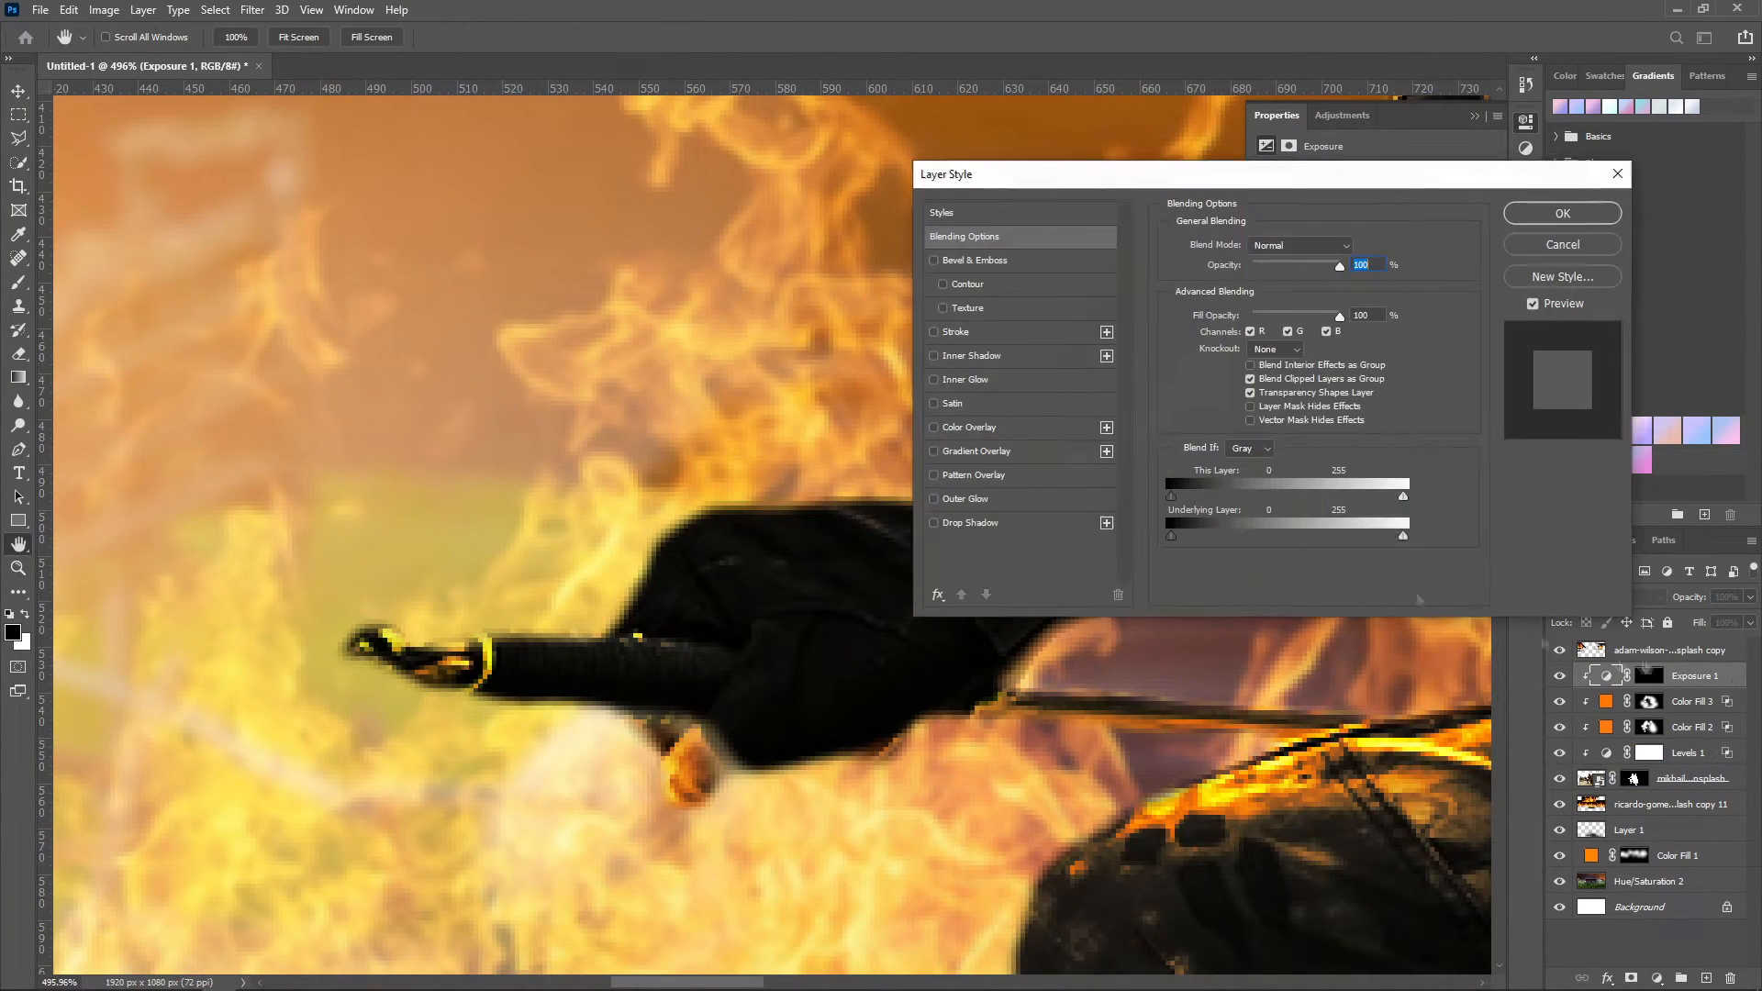
click(1556, 221)
key(b)
click(1649, 675)
drag(927, 422, 843, 462)
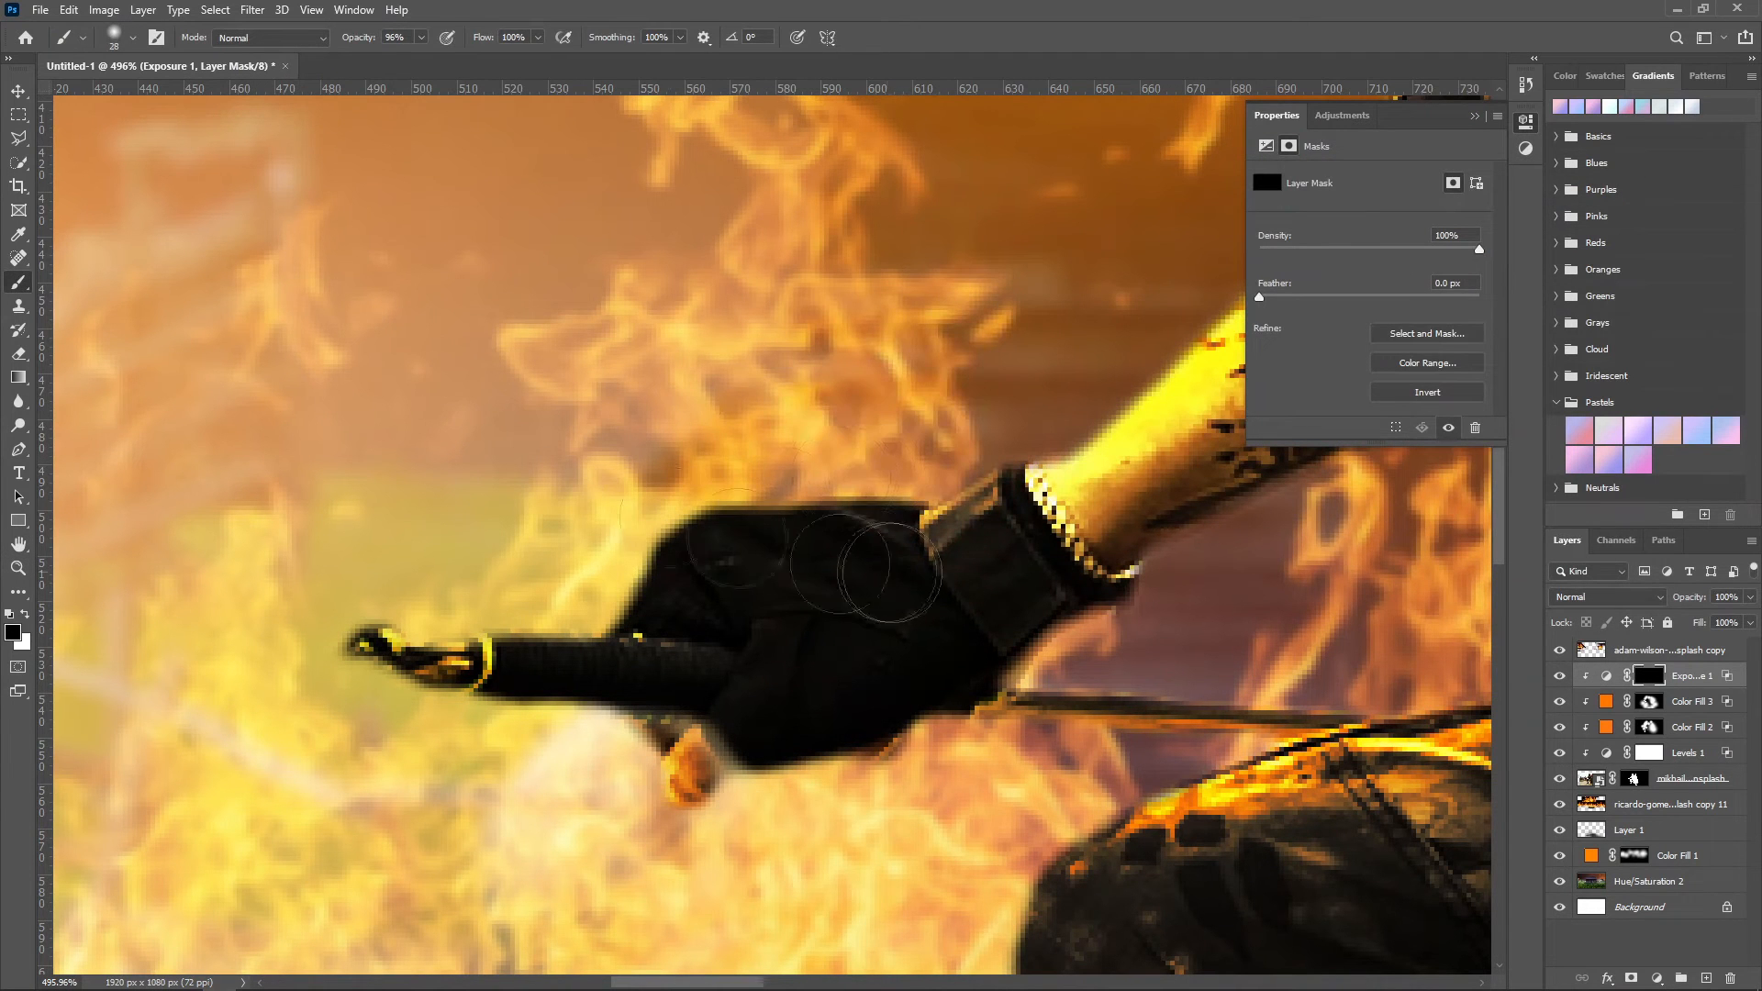
click(1265, 146)
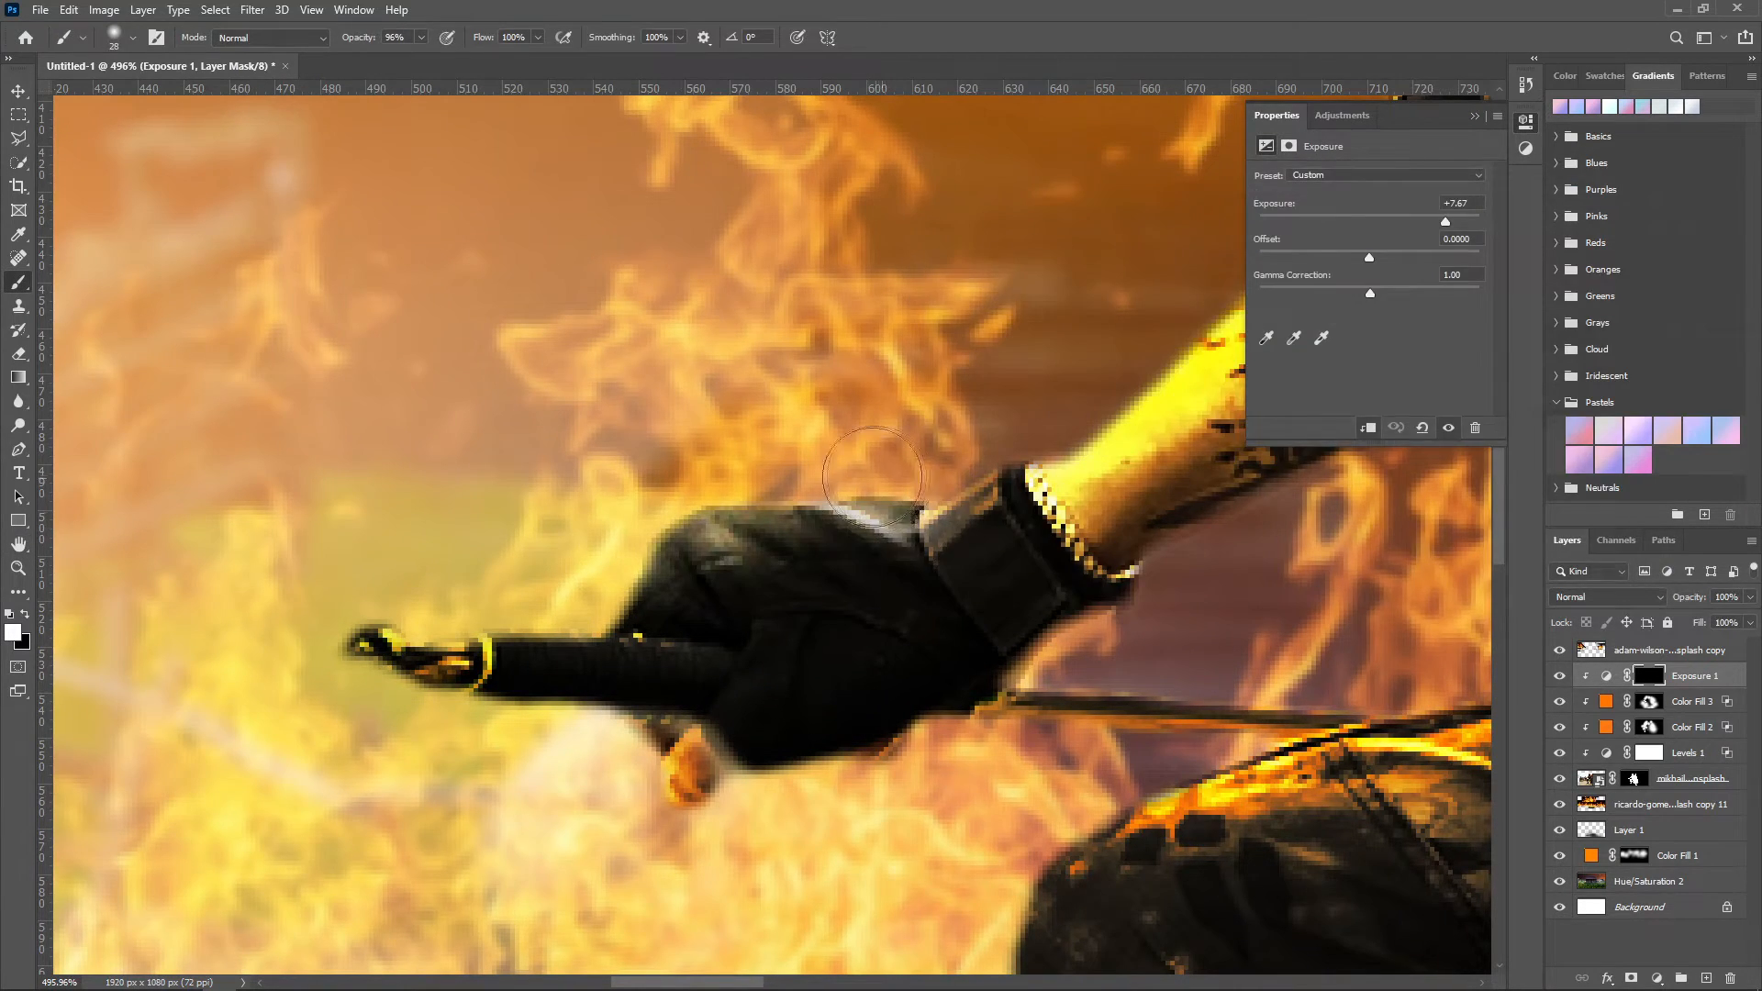
key(ctrl+z)
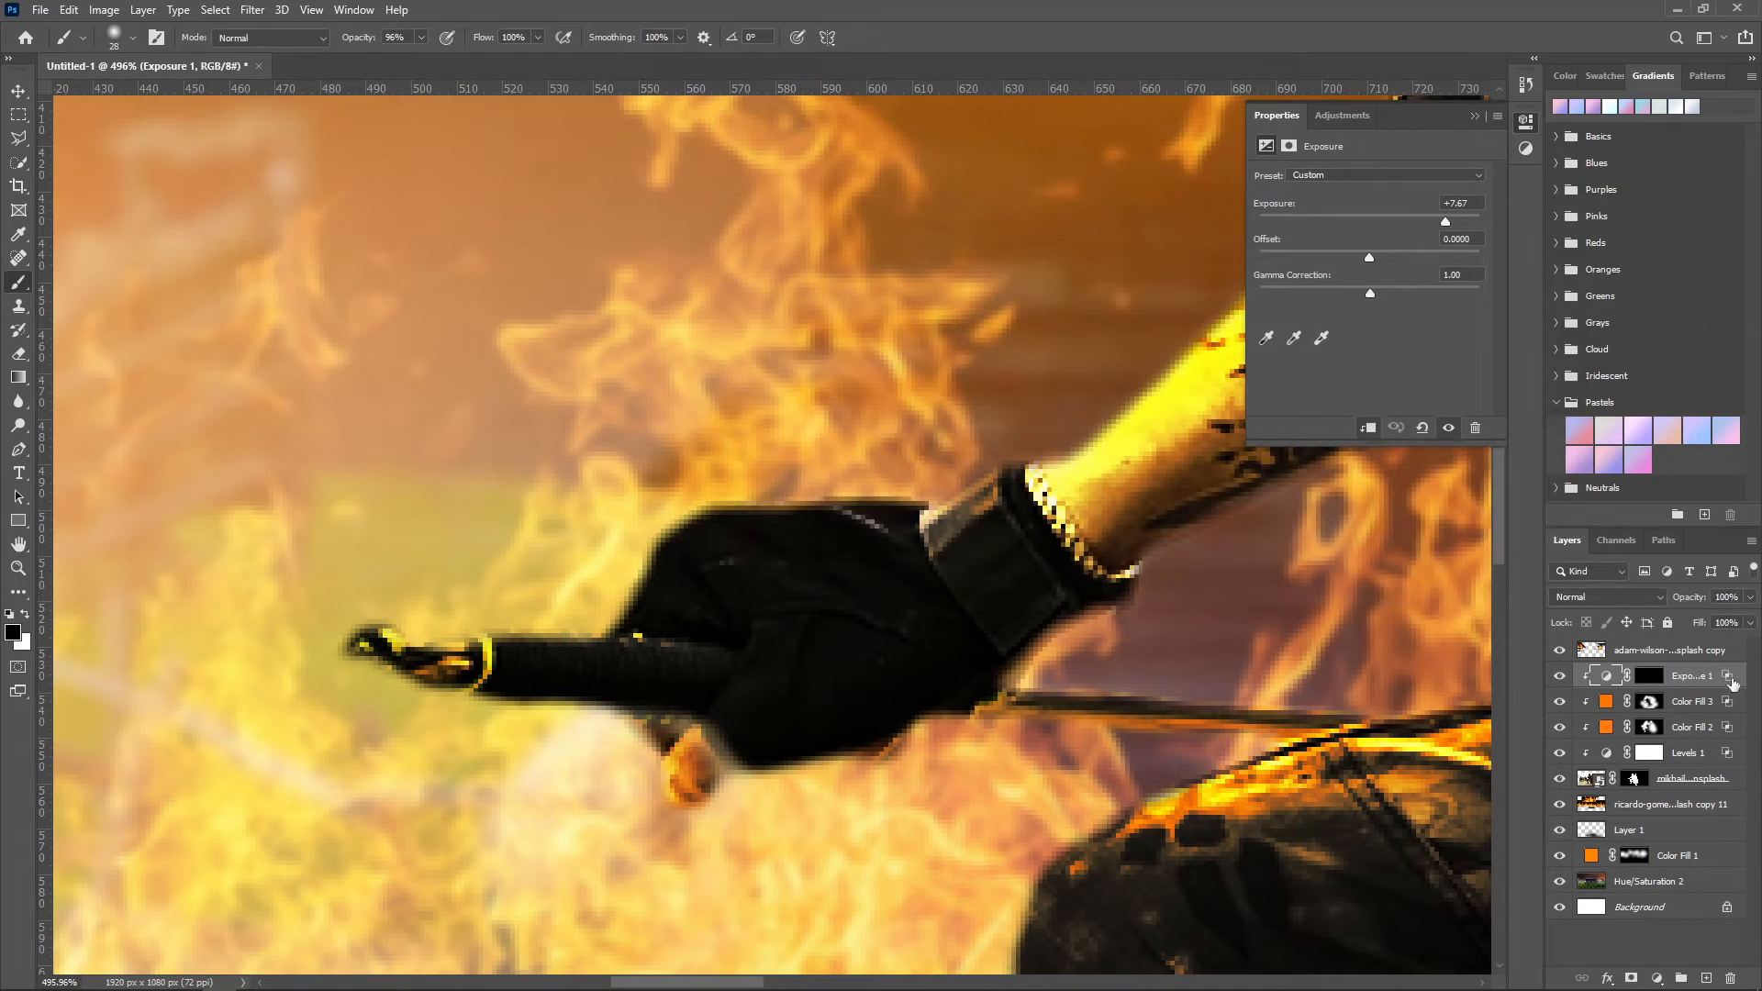
Step: Readjust the Exposure layer's blending options and brush highlights along the glove and the figure's edges
double_click(1729, 678)
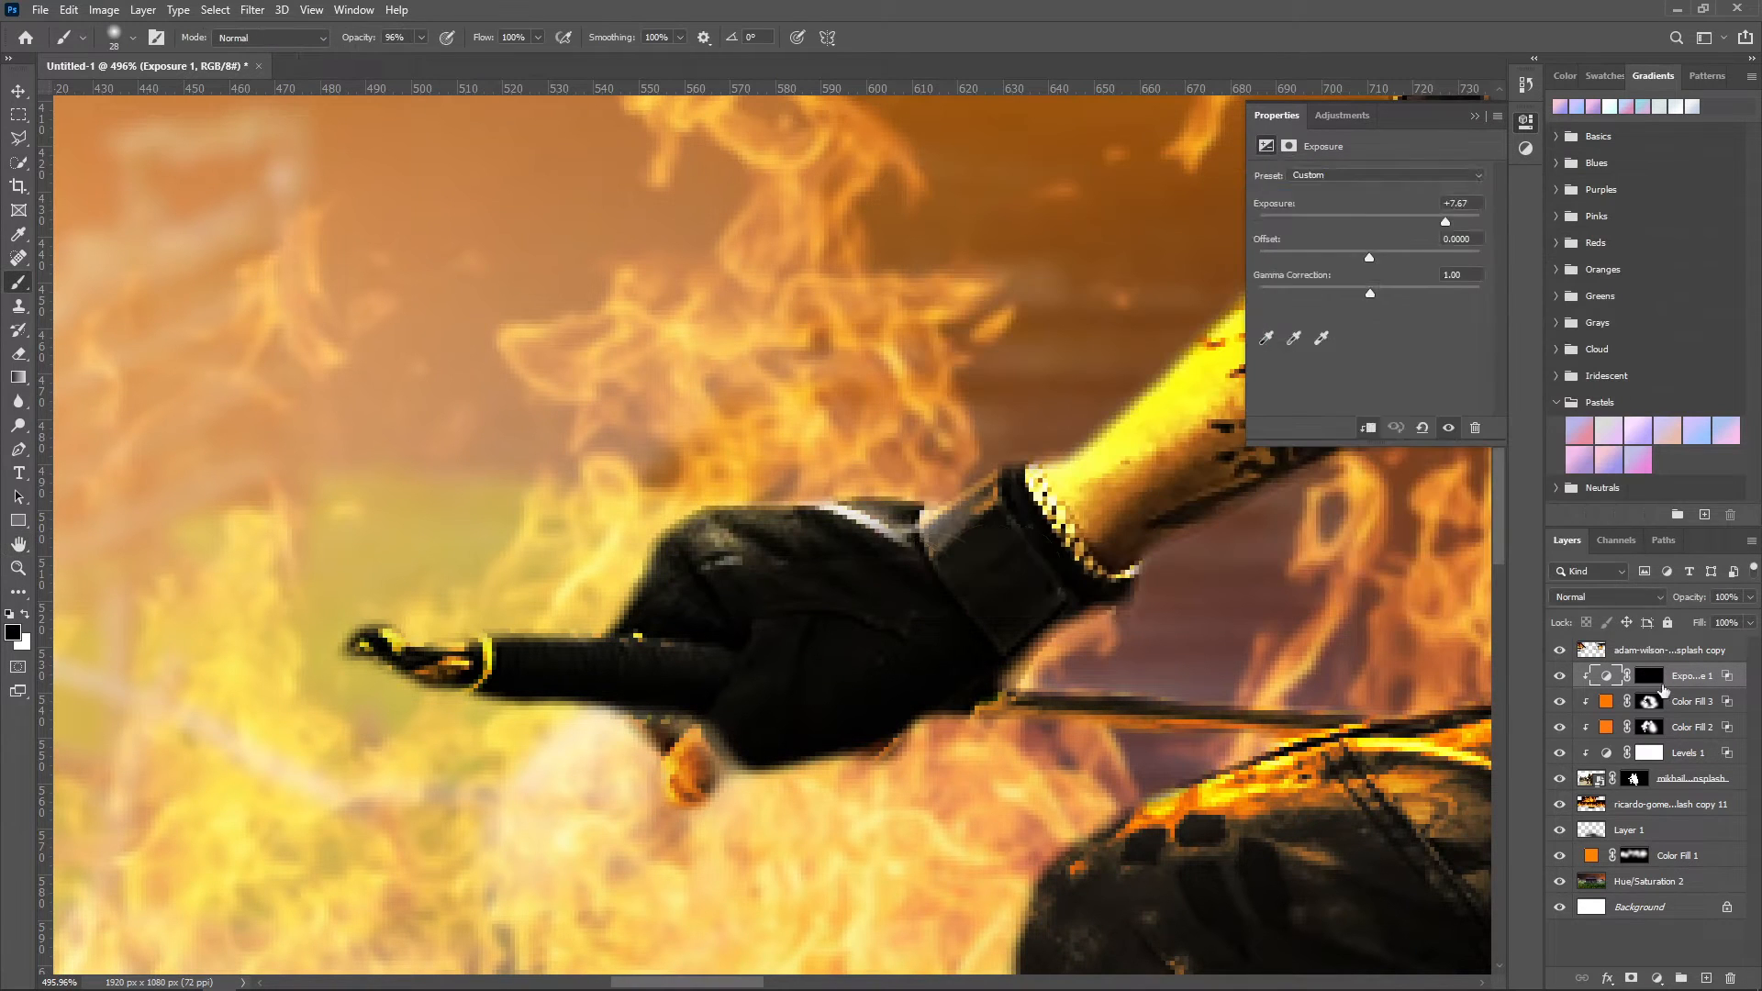
drag(924, 487, 985, 449)
mouse_move(913, 670)
mouse_down()
mouse_move(665, 523)
mouse_move(664, 367)
mouse_up()
drag(744, 917, 748, 596)
drag(816, 743, 782, 275)
drag(745, 688, 723, 359)
drag(776, 519, 771, 509)
mouse_move(769, 516)
mouse_down()
mouse_move(644, 545)
mouse_move(418, 655)
mouse_move(560, 632)
mouse_up()
Step: Add a clipped Color Balance adjustment with Yellow-Blue at -100, invert its mask, and paint the tint over the figure
click(1657, 977)
click(1670, 814)
drag(1345, 277, 1231, 318)
alt+click(1626, 688)
key(ctrl+0)
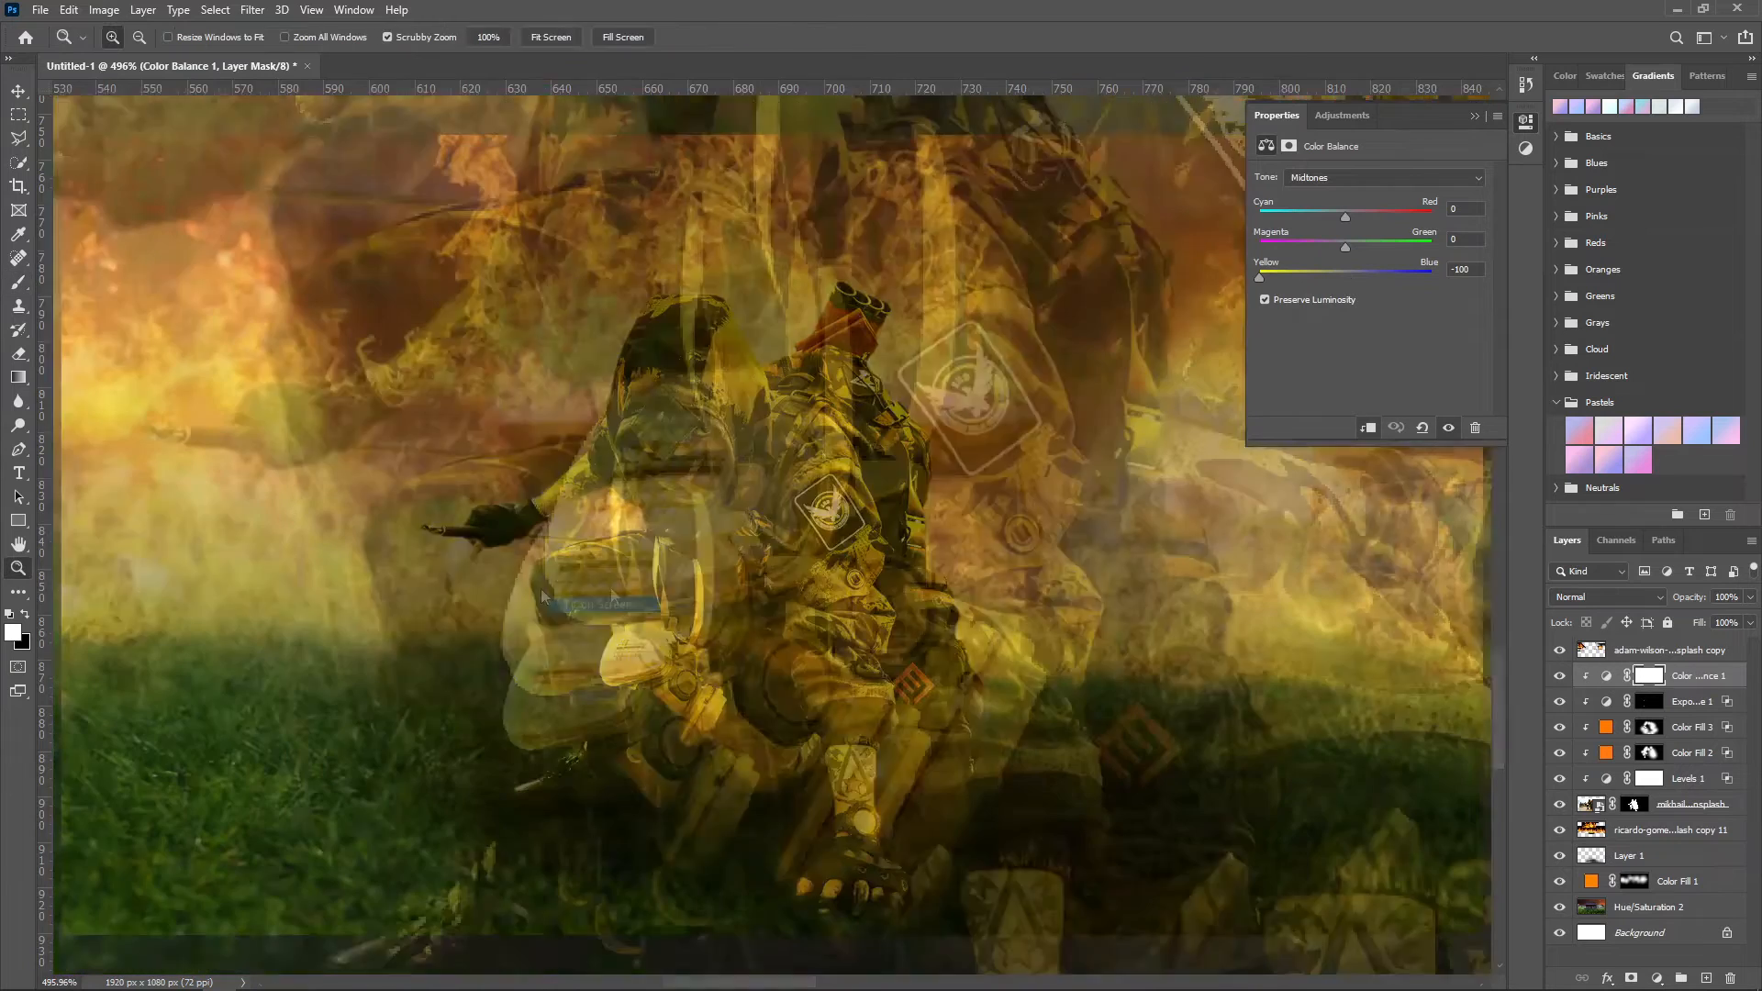
key(ctrl+i)
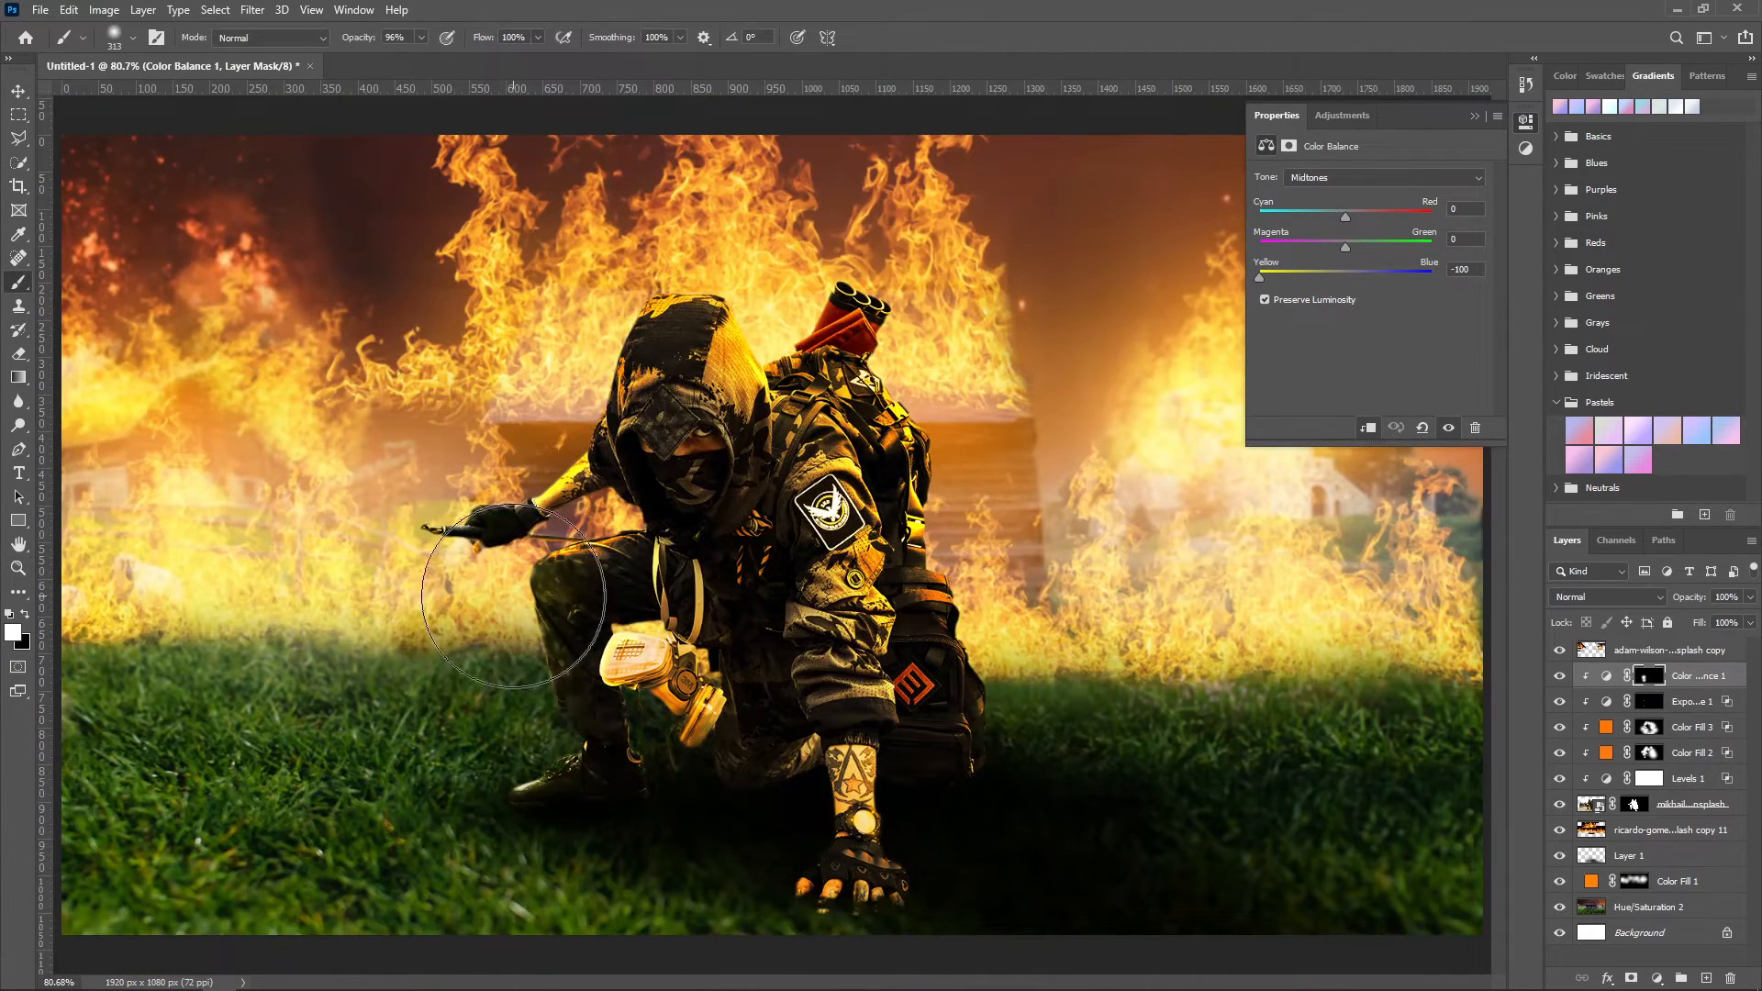
mouse_move(660, 348)
mouse_down()
mouse_move(908, 513)
mouse_move(996, 695)
mouse_up()
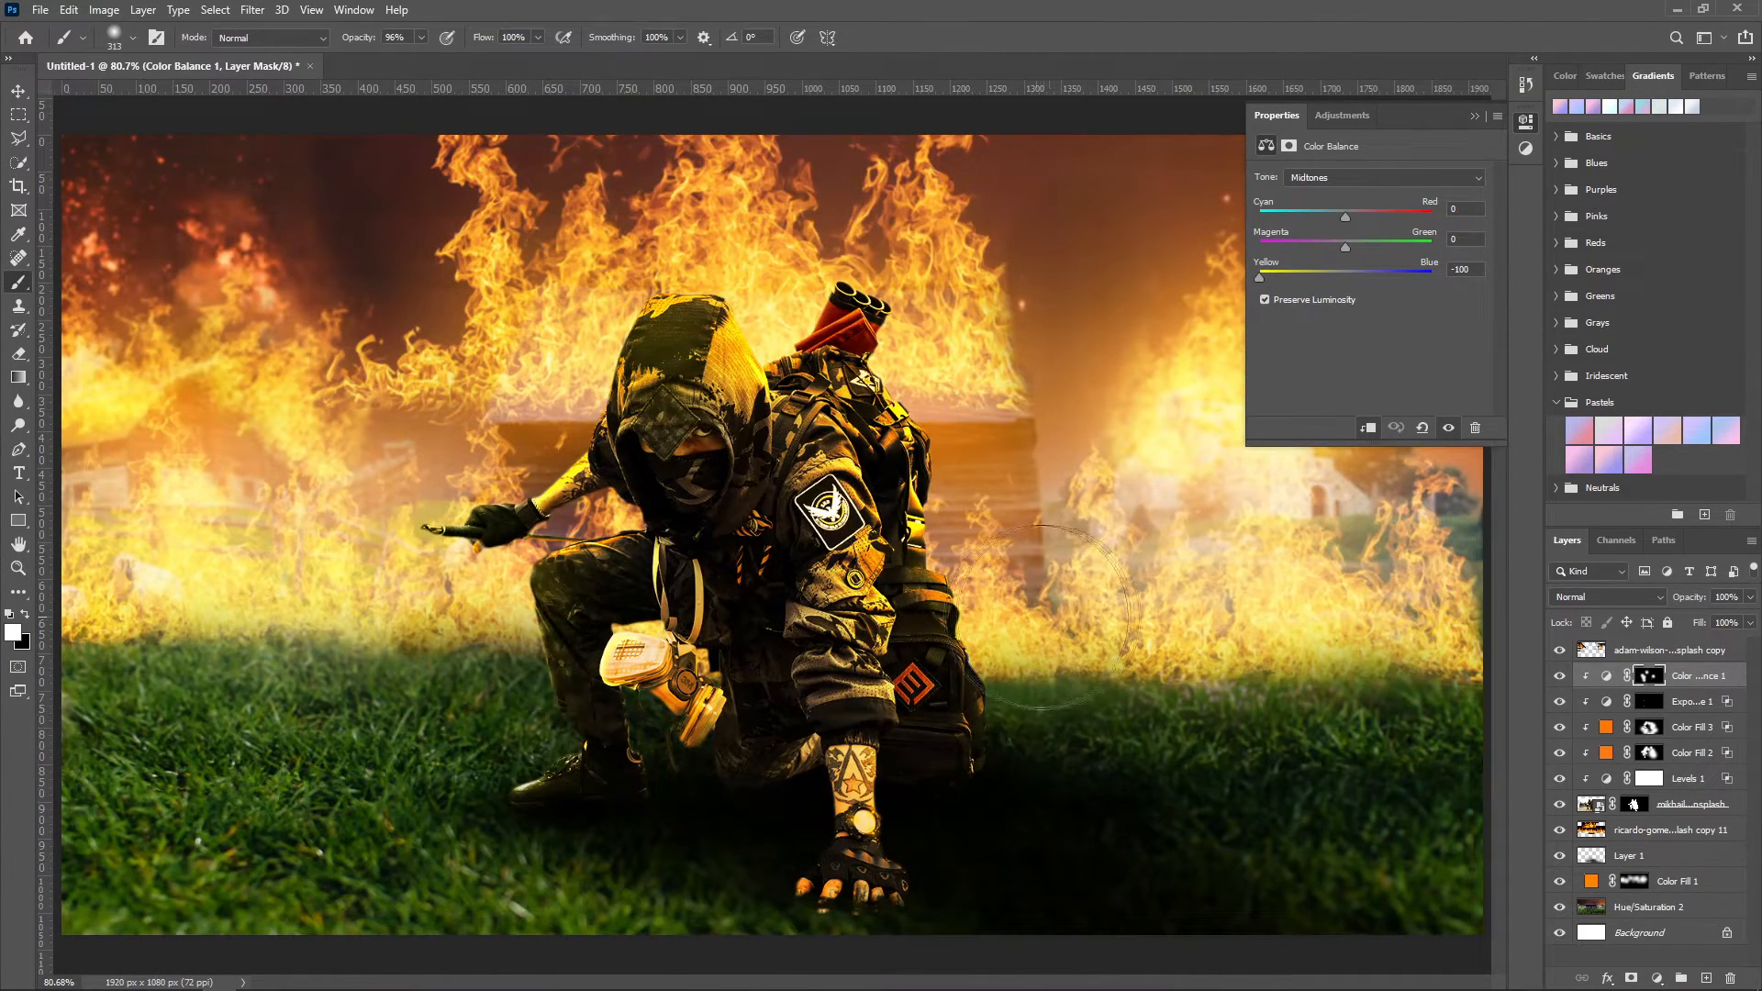
Step: Place the campfire photo in Screen mode, enlarge it and position it on the grass at the image's right side
click(218, 977)
drag(1107, 353, 477, 495)
click(1605, 596)
click(1597, 670)
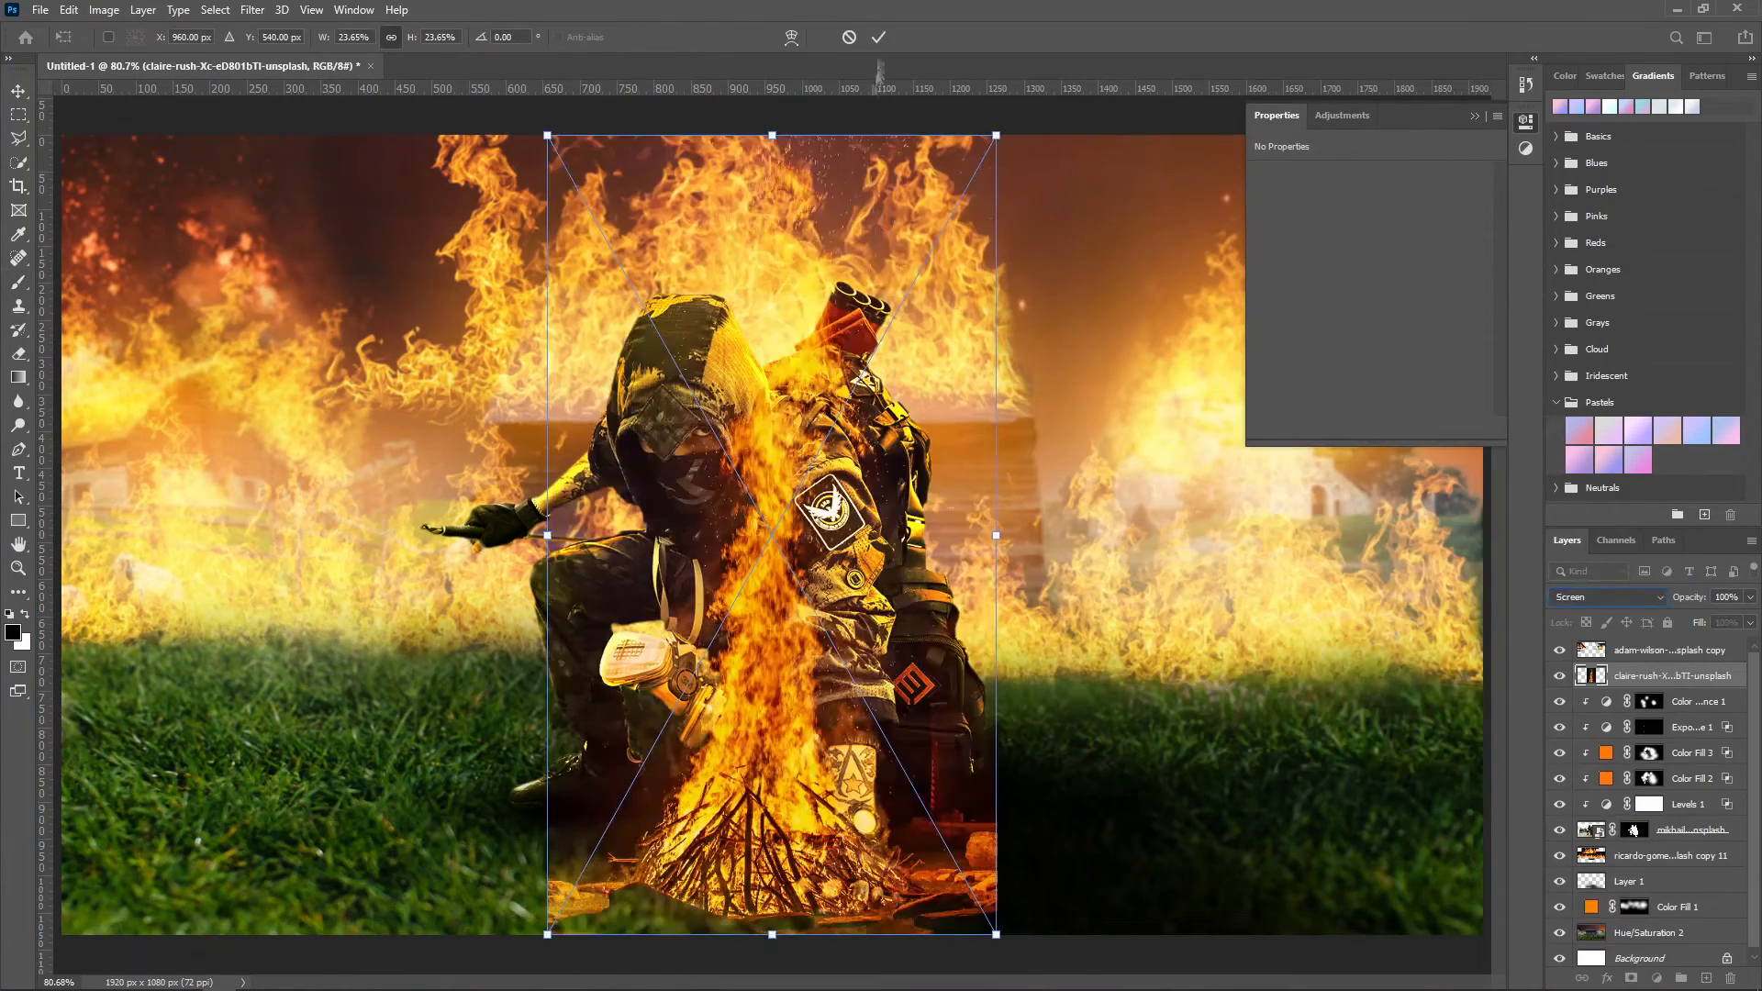
drag(997, 936, 1132, 980)
drag(940, 830, 1423, 547)
click(879, 37)
Step: Add a layer mask to the campfire and brush away the ground around its sticks, undoing the excess stroke
click(1631, 978)
key(x)
mouse_move(1049, 867)
mouse_down()
mouse_move(1037, 889)
mouse_move(1120, 867)
mouse_up()
right_click(1107, 867)
drag(1216, 736, 1196, 736)
click(945, 827)
drag(1126, 845, 1421, 902)
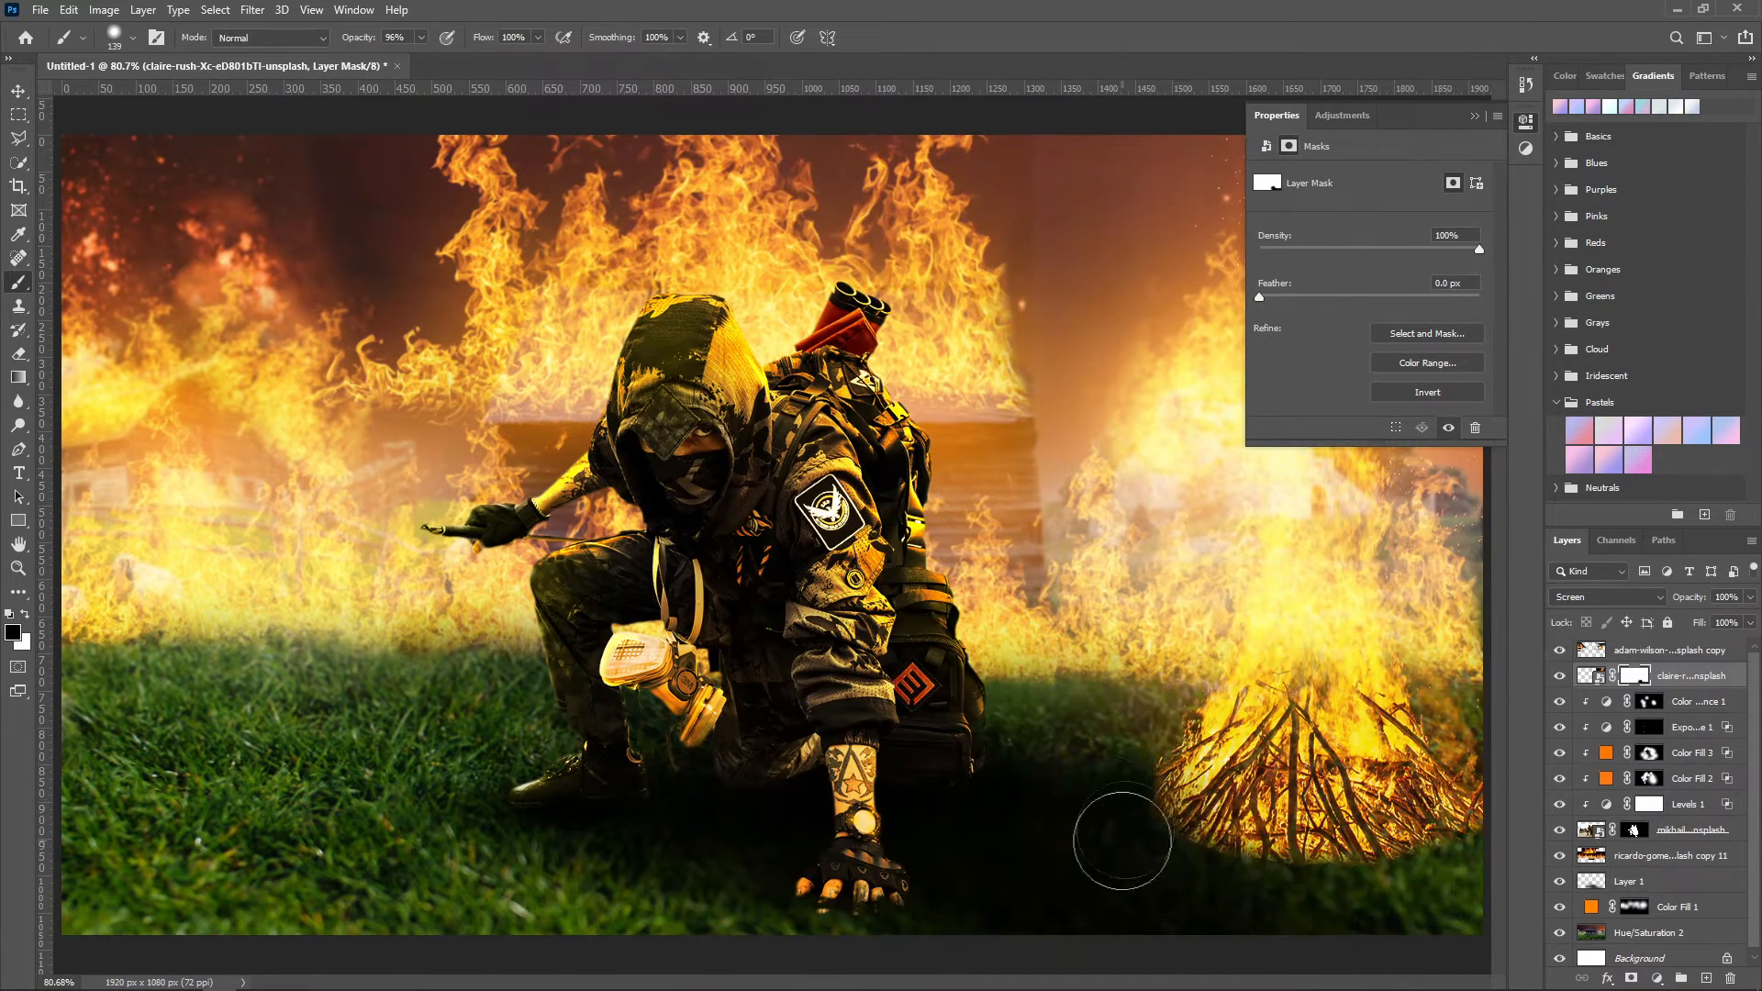
key(ctrl+z)
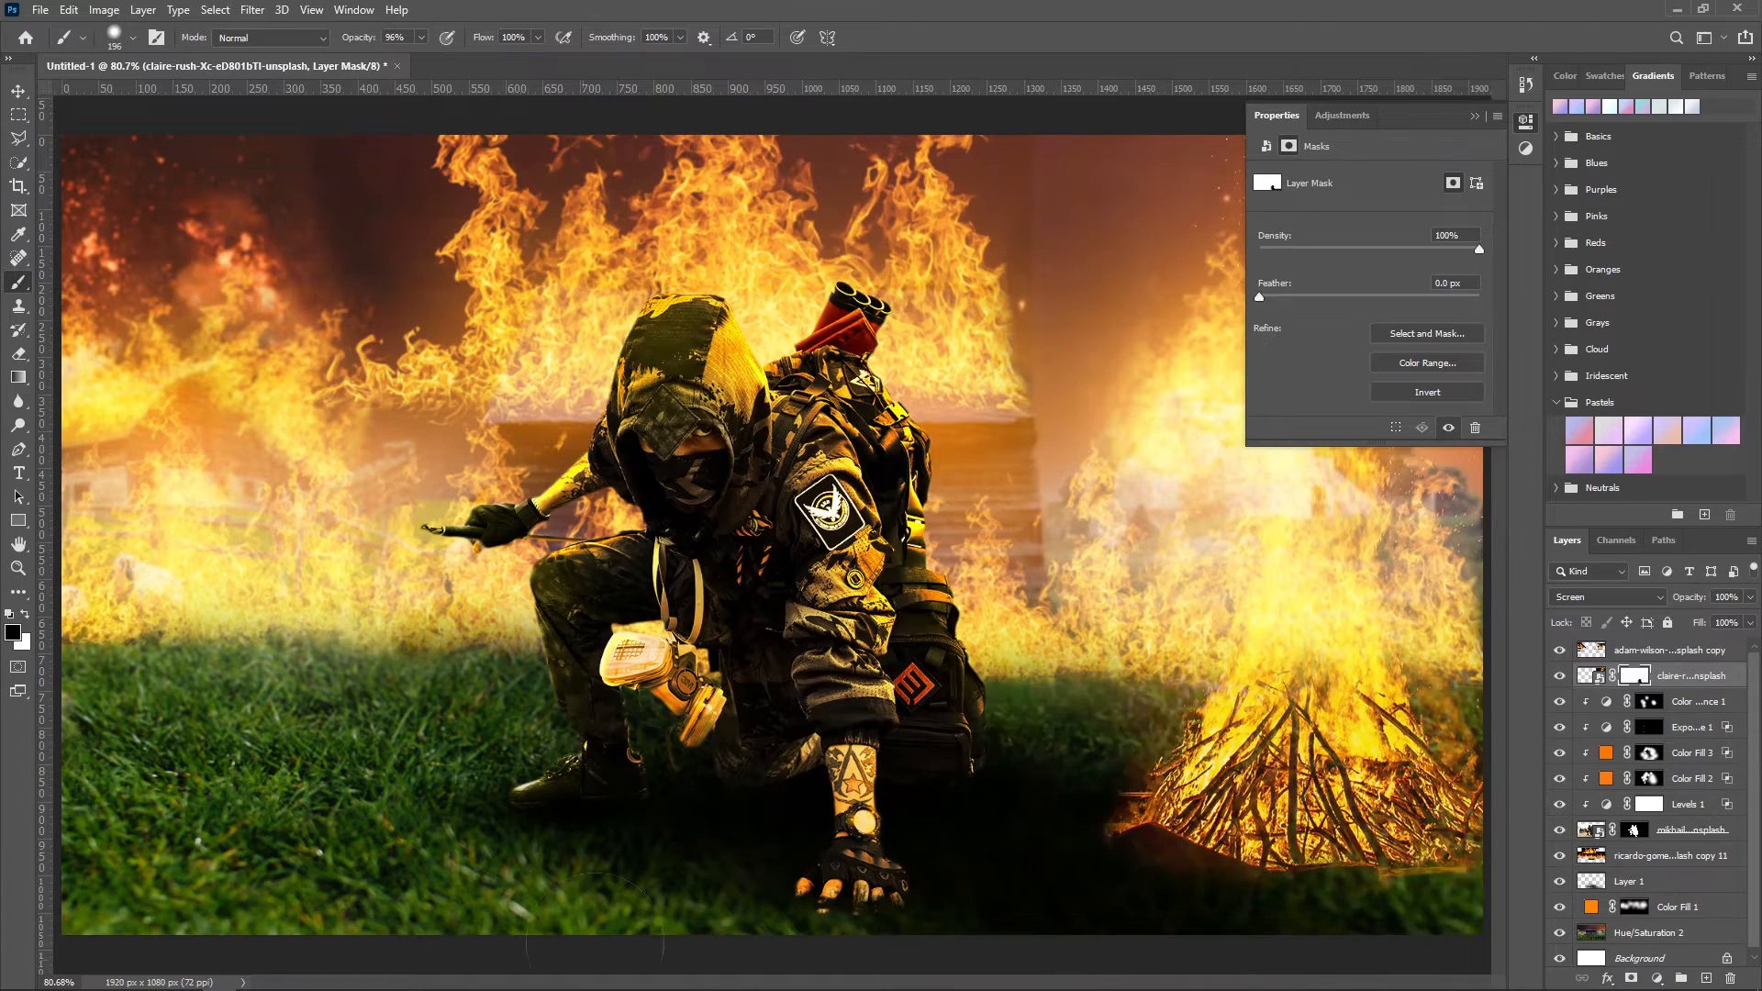
Step: Switch to File Explorer, open the Overlays > Fire folder on drive E, and place Fire 03 into the composite
click(557, 976)
click(659, 639)
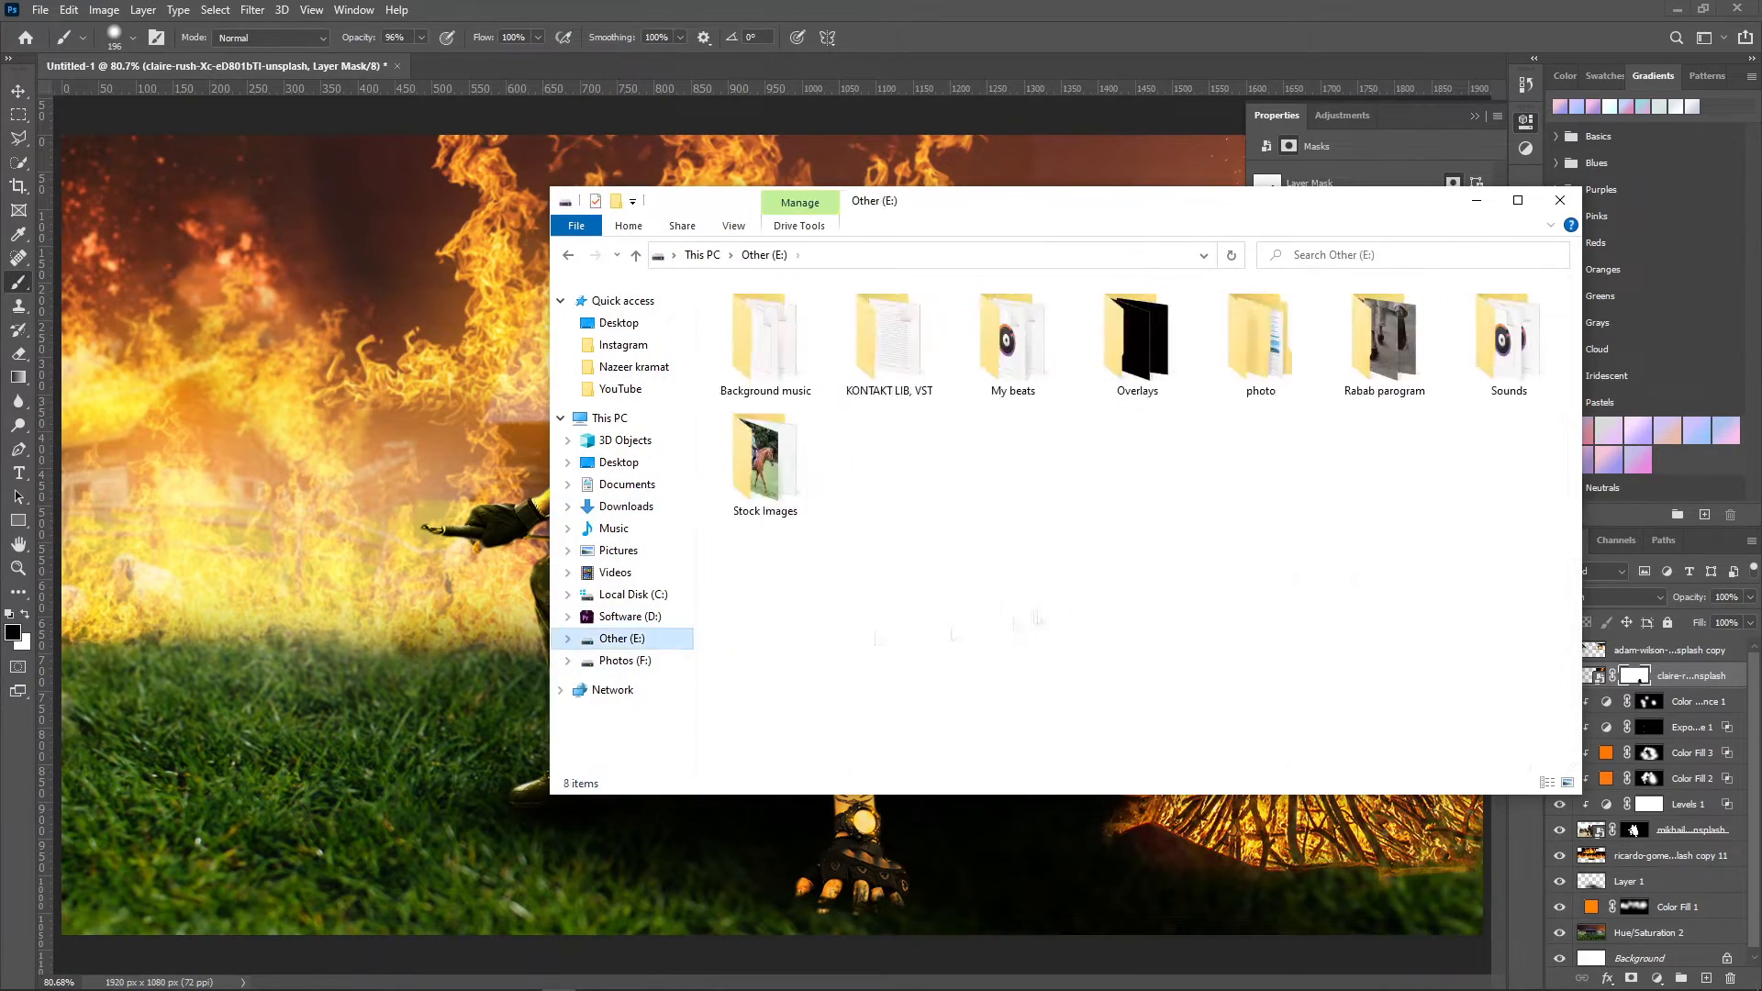
double_click(1137, 339)
scroll(904, 578, down, 5)
double_click(936, 436)
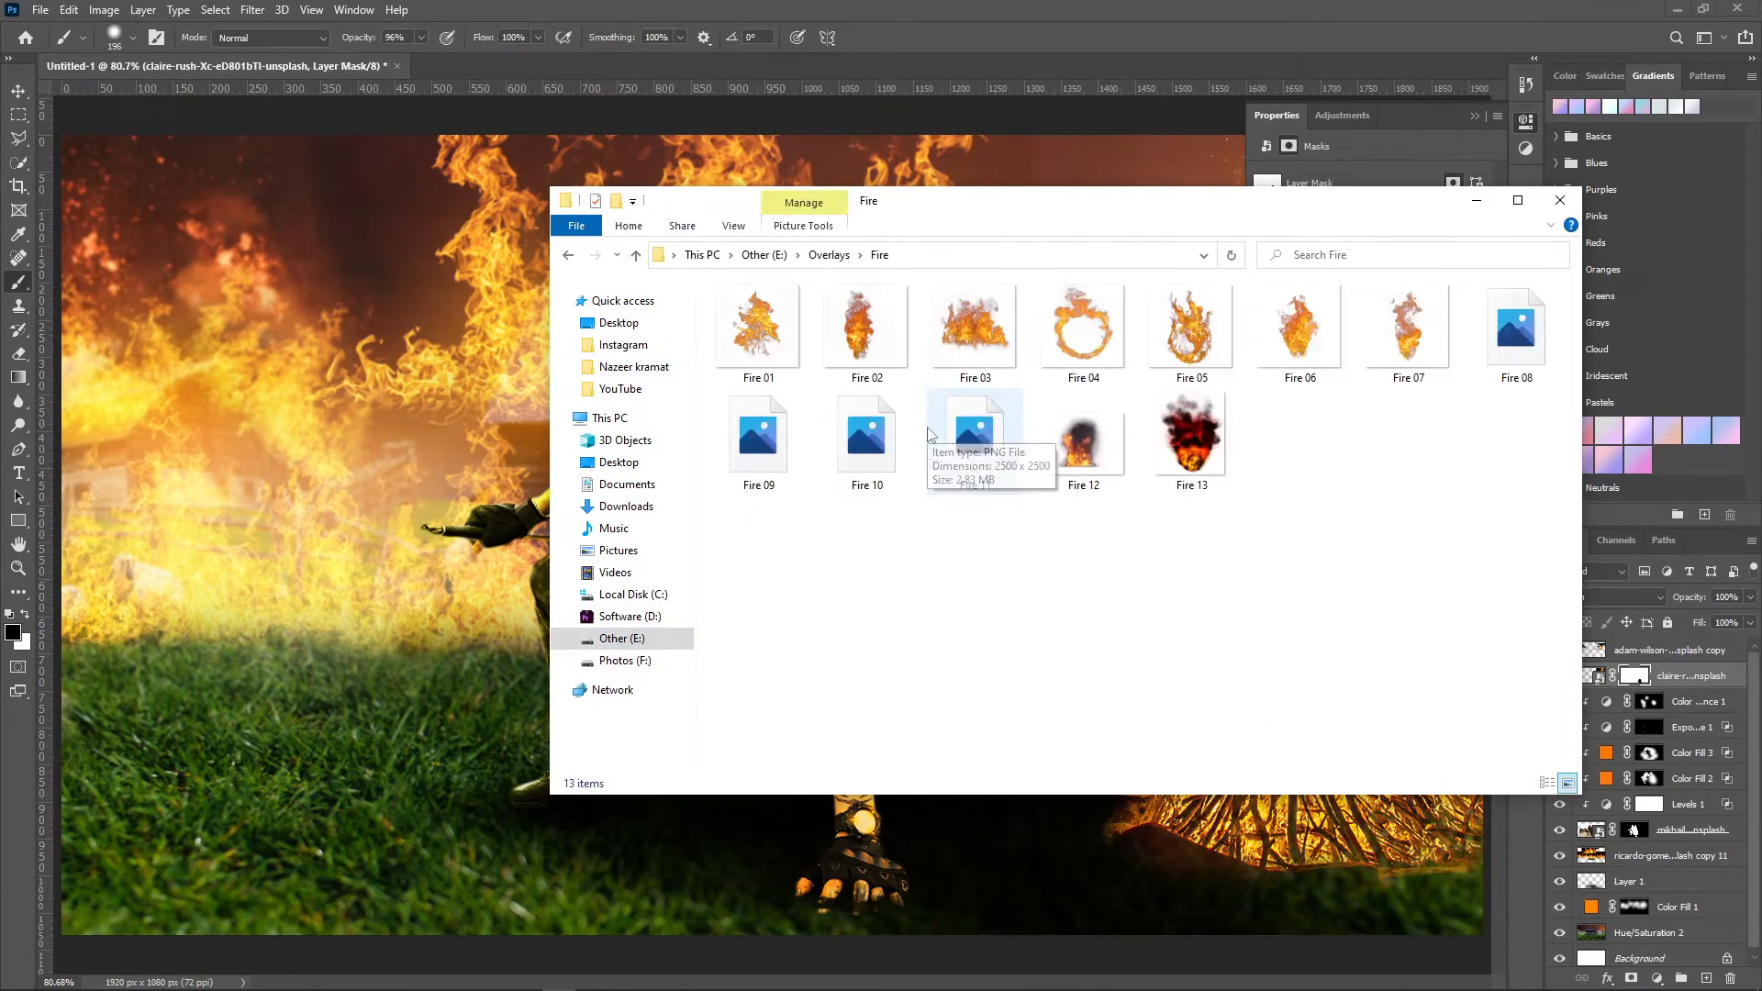
drag(969, 335, 295, 675)
Step: Enlarge the Fire 03 overlay and position it in the image's lower-left foreground
drag(791, 480, 229, 614)
drag(435, 929, 624, 990)
drag(640, 337, 743, 242)
drag(567, 590, 413, 641)
drag(294, 528, 269, 574)
click(881, 37)
key(b)
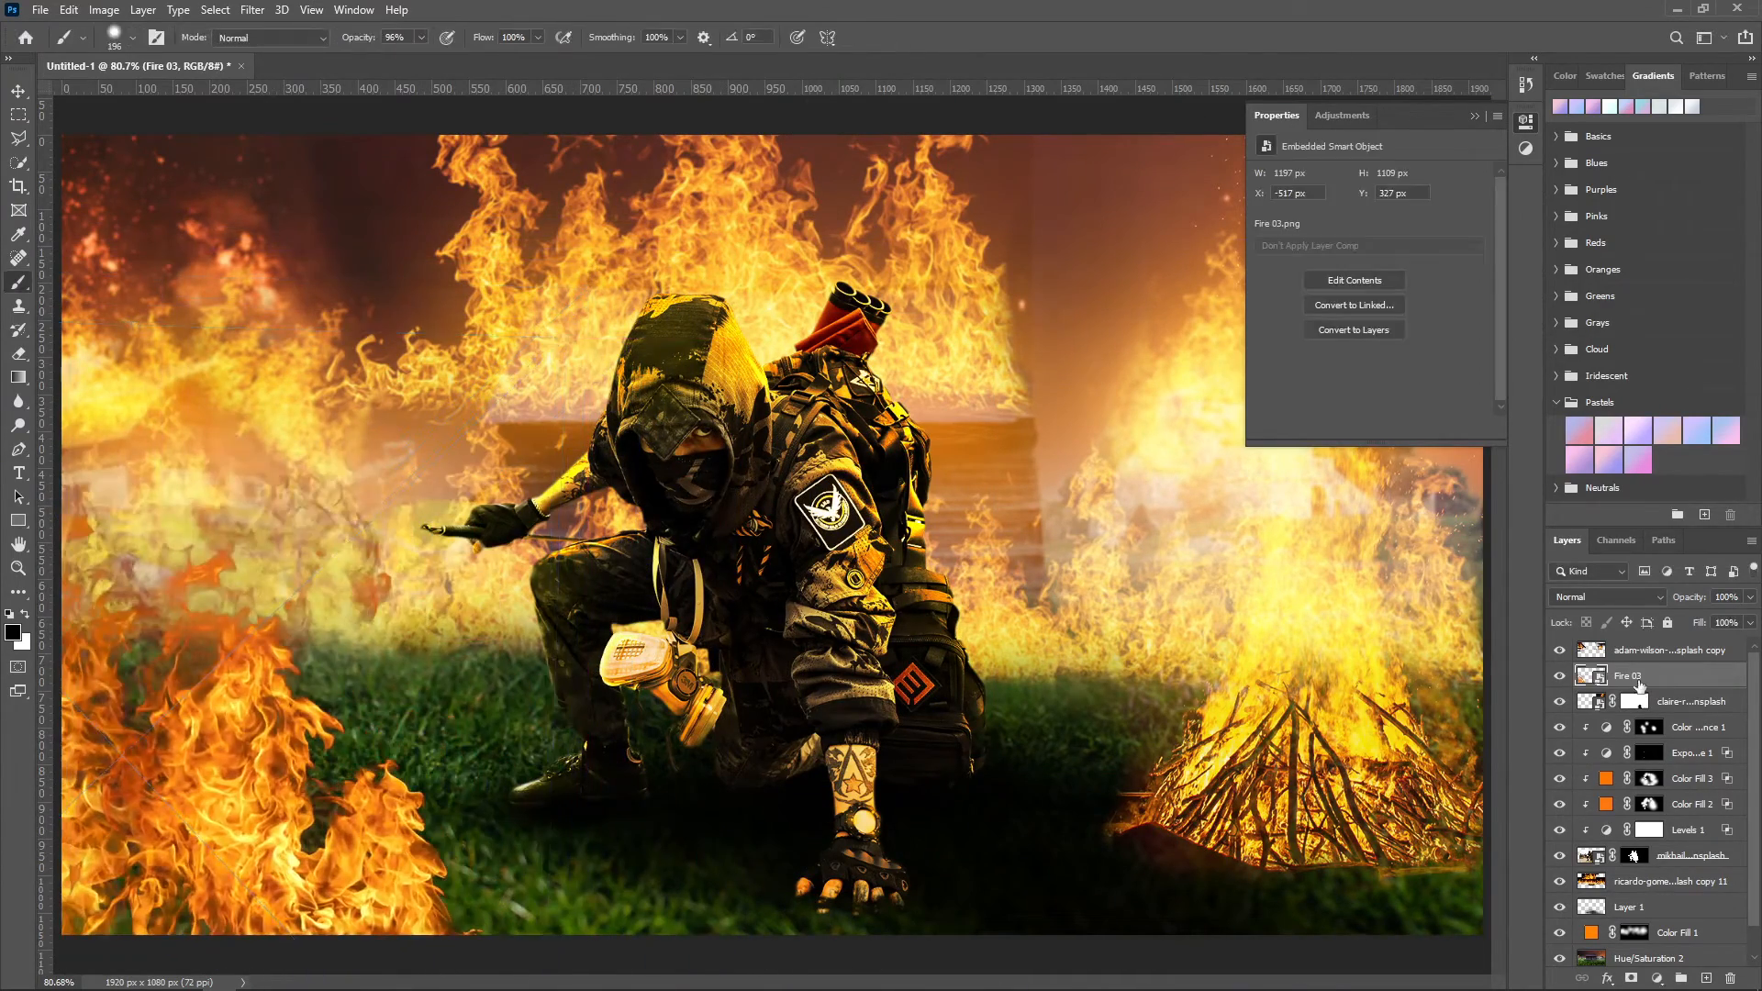
Step: Fade the campfire photo's hard left edge on its mask with a soft 546 px brush at 0% hardness
click(1632, 703)
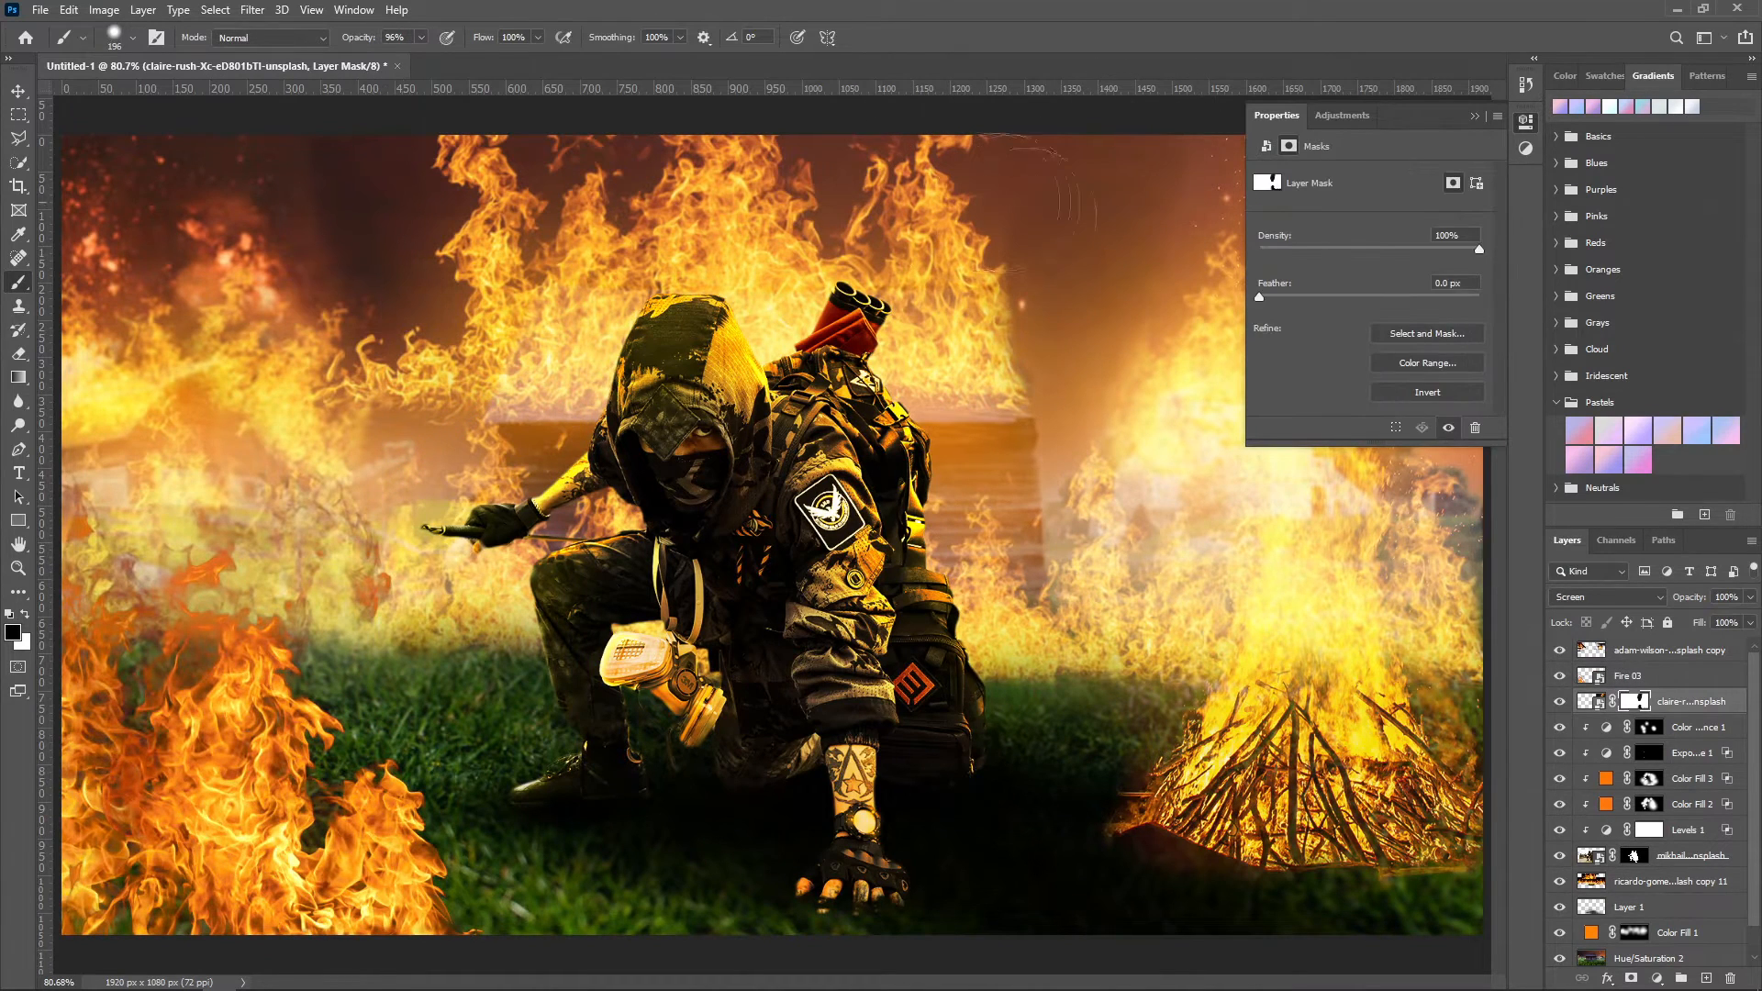
click(1474, 115)
right_click(1015, 255)
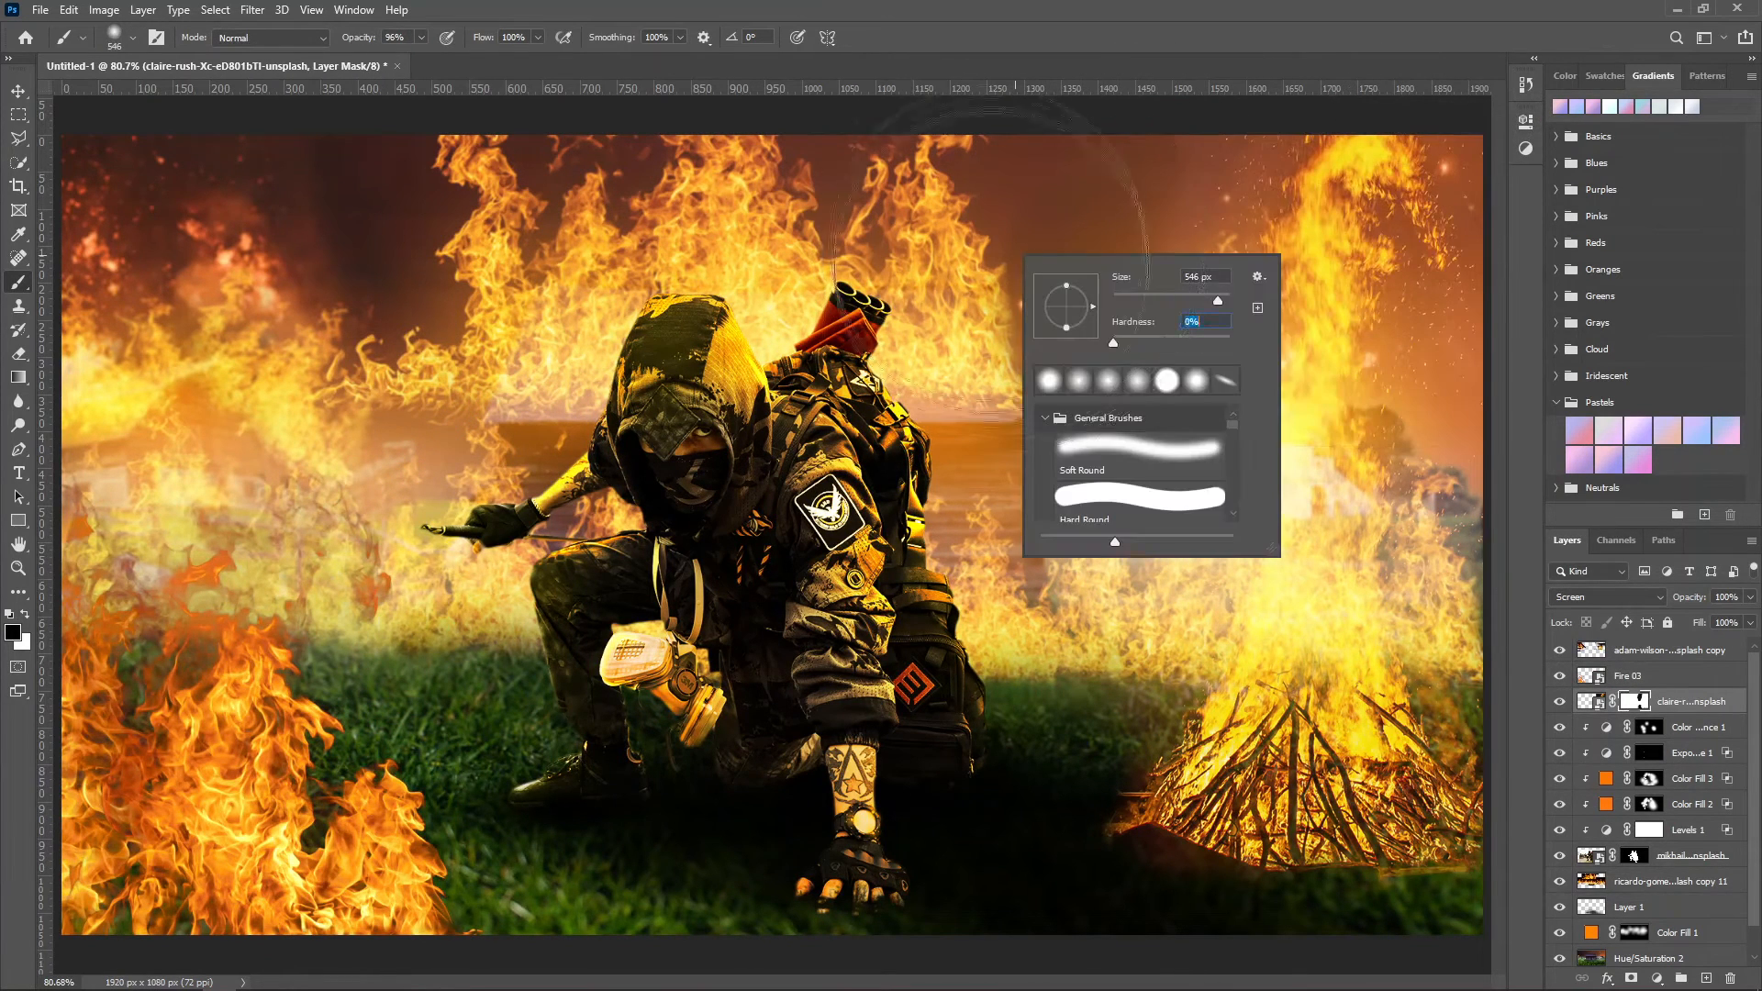
click(1007, 203)
Step: Duplicate the Fire 03 overlay and move the copy in front of the campfire in the lower-right foreground
click(1666, 681)
key(ctrl+j)
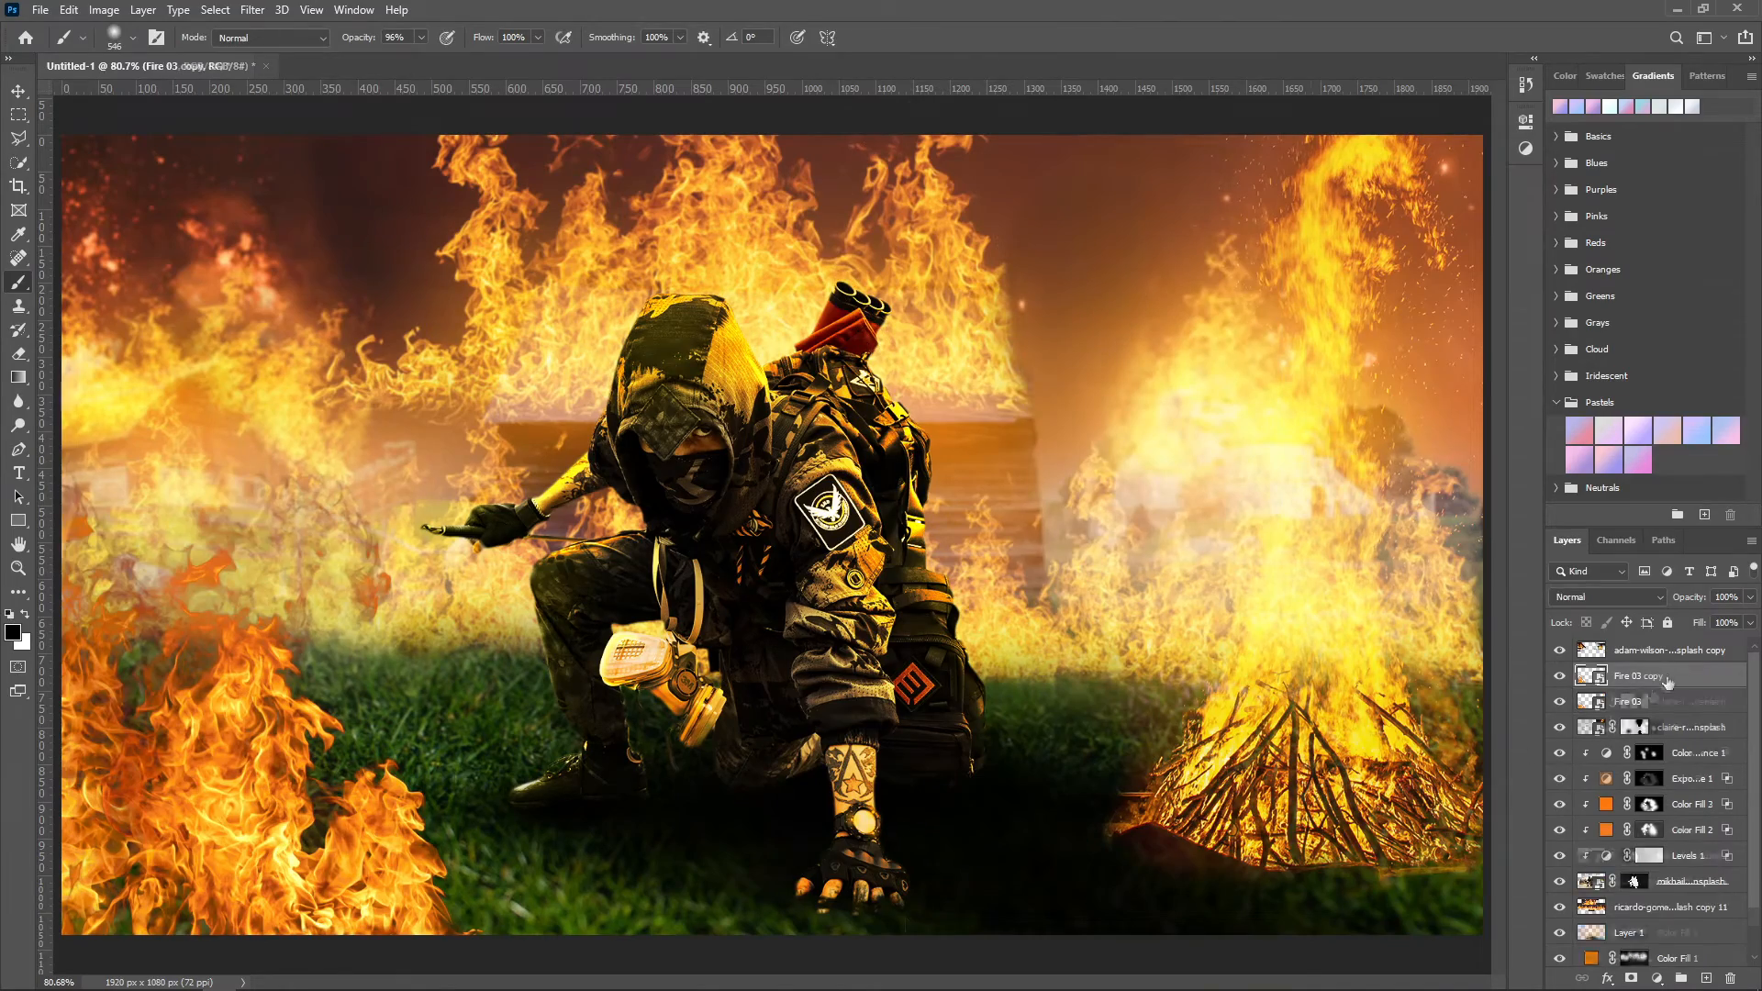
key(ctrl+t)
mouse_move(342, 866)
mouse_down()
mouse_move(1463, 910)
mouse_move(879, 989)
mouse_move(495, 697)
mouse_move(578, 945)
mouse_move(1649, 830)
mouse_move(1358, 823)
mouse_up()
click(873, 39)
Step: Duplicate the fire overlay once more and adjust the new copy's placement in the foreground
key(ctrl+j)
key(ctrl+t)
mouse_move(1107, 650)
mouse_down()
mouse_move(1050, 602)
mouse_move(1077, 642)
mouse_up()
click(878, 37)
Step: Add a bright orange Solid Color fill directly above the Hue/Saturation 2 background layer
scroll(1679, 802, down, 3)
click(1672, 928)
click(1659, 978)
click(1659, 652)
drag(1319, 540, 1319, 552)
drag(1277, 356, 1367, 333)
click(1317, 556)
click(1476, 332)
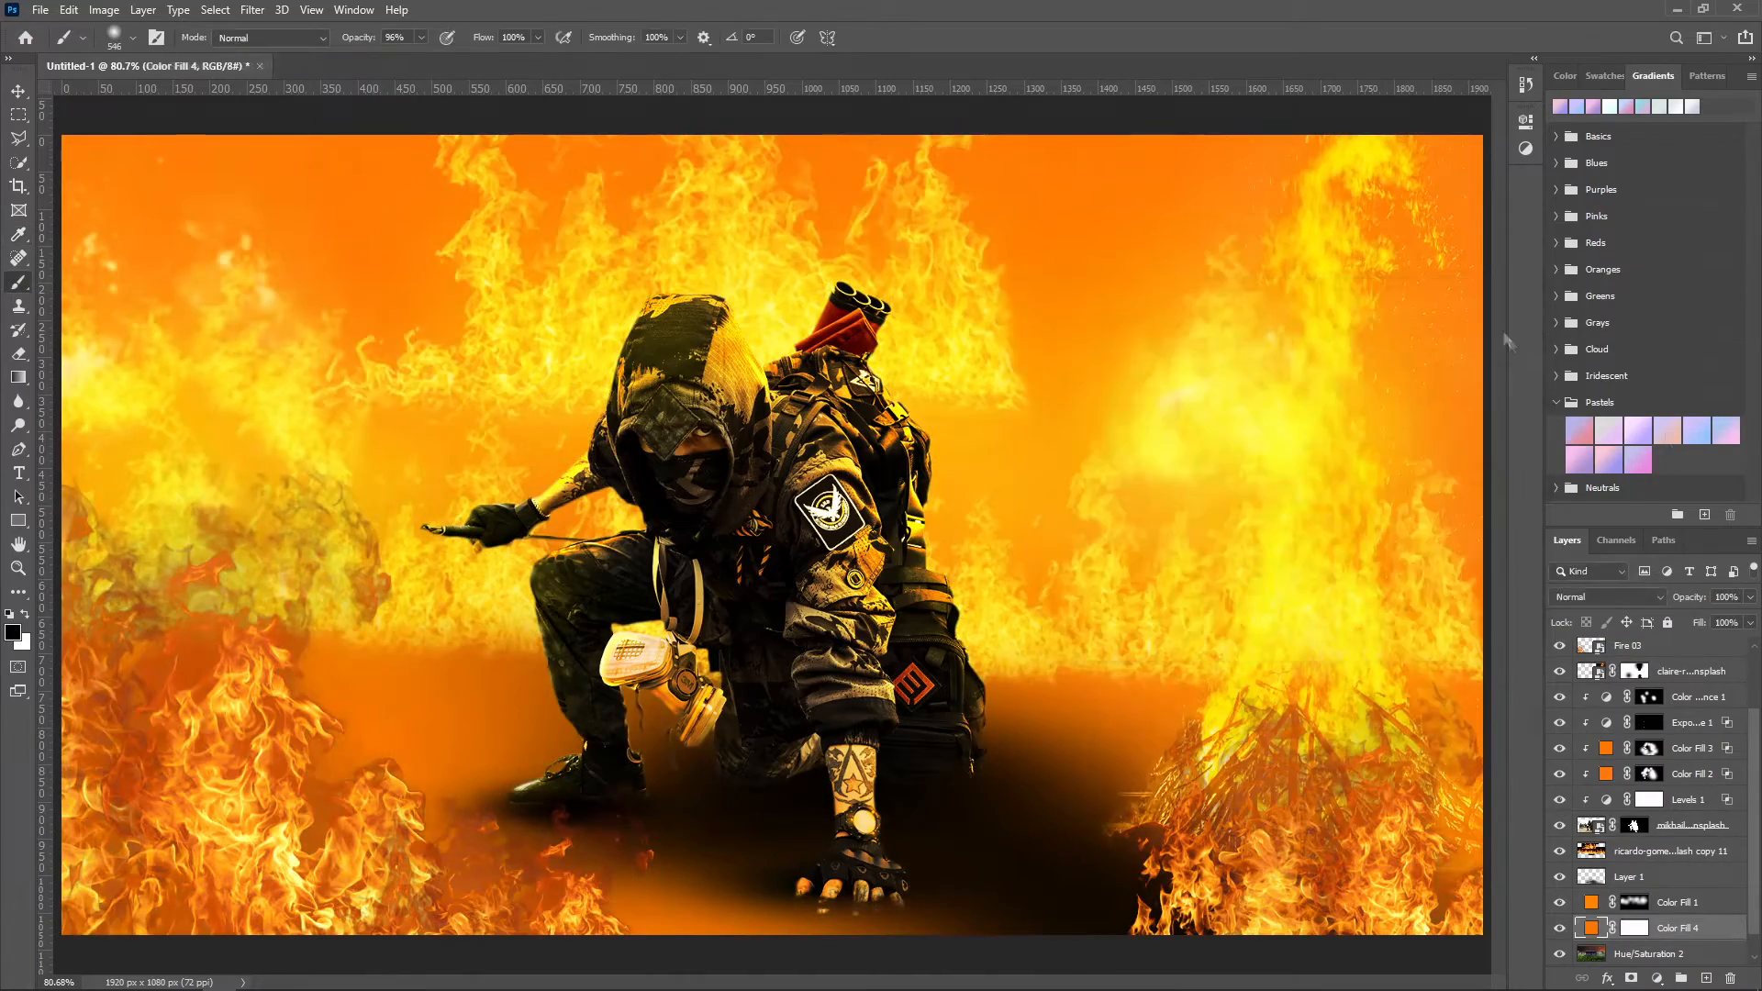
Step: Try different blend modes on the background's orange fill, settle on Color Dodge, and invert its mask
click(1607, 596)
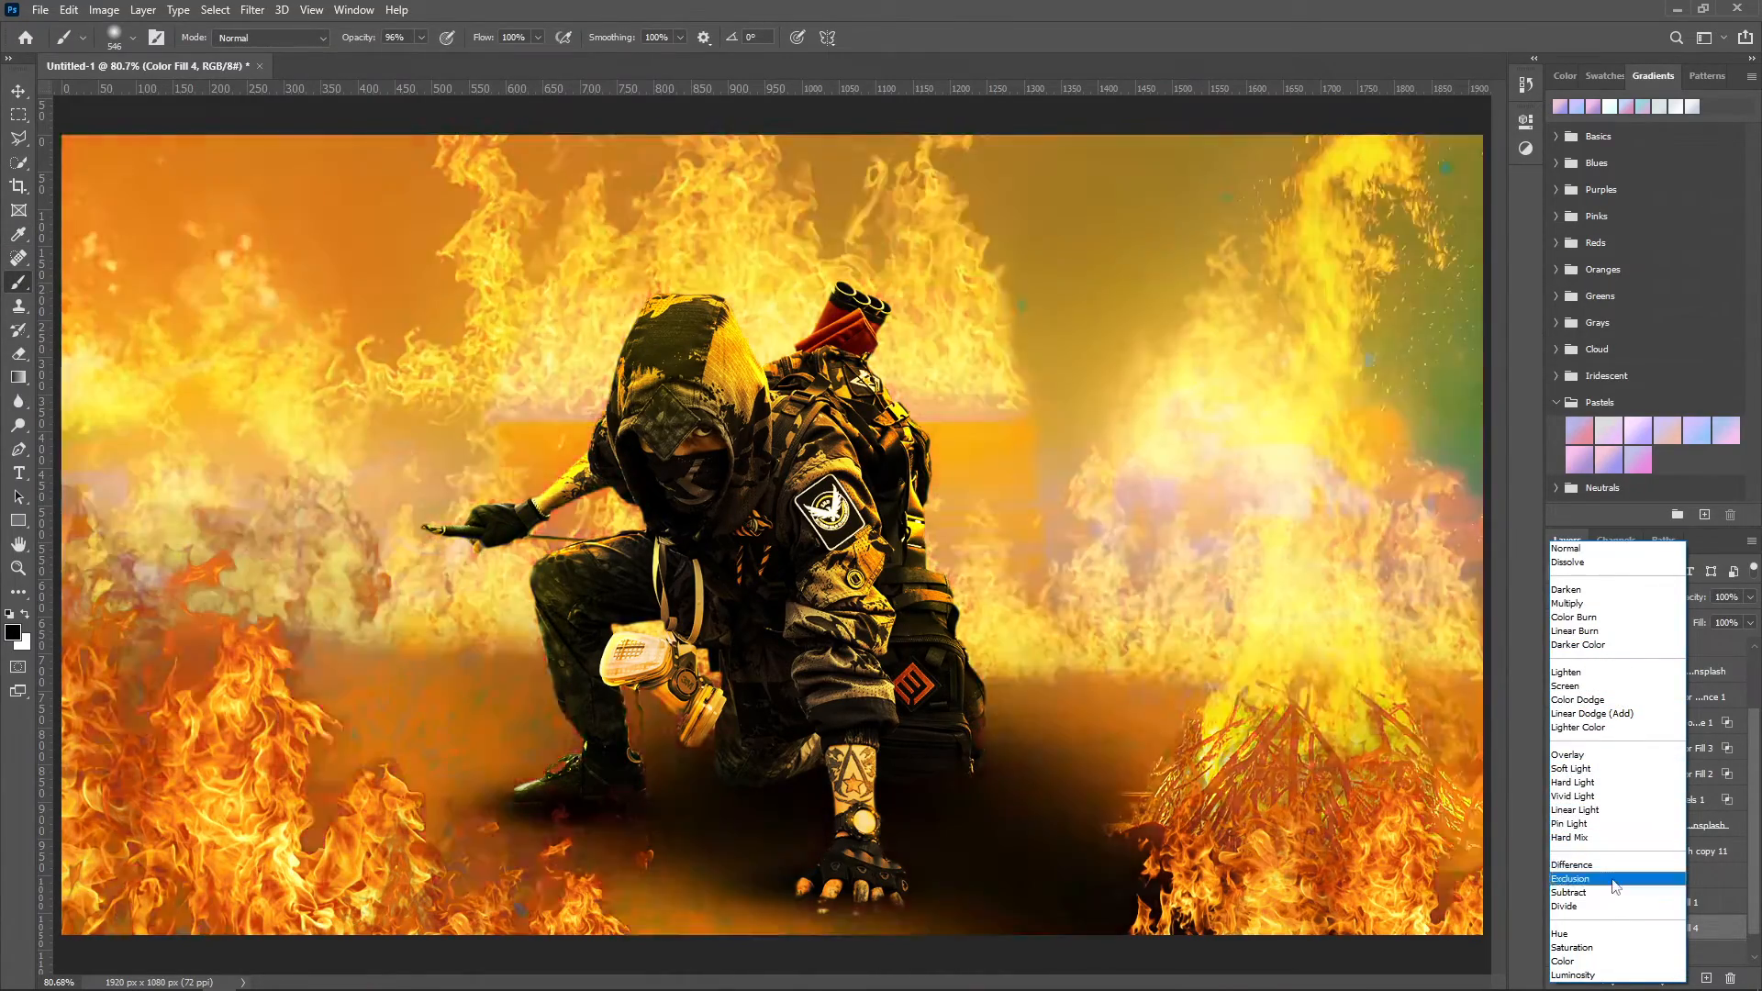
click(1616, 933)
click(1608, 597)
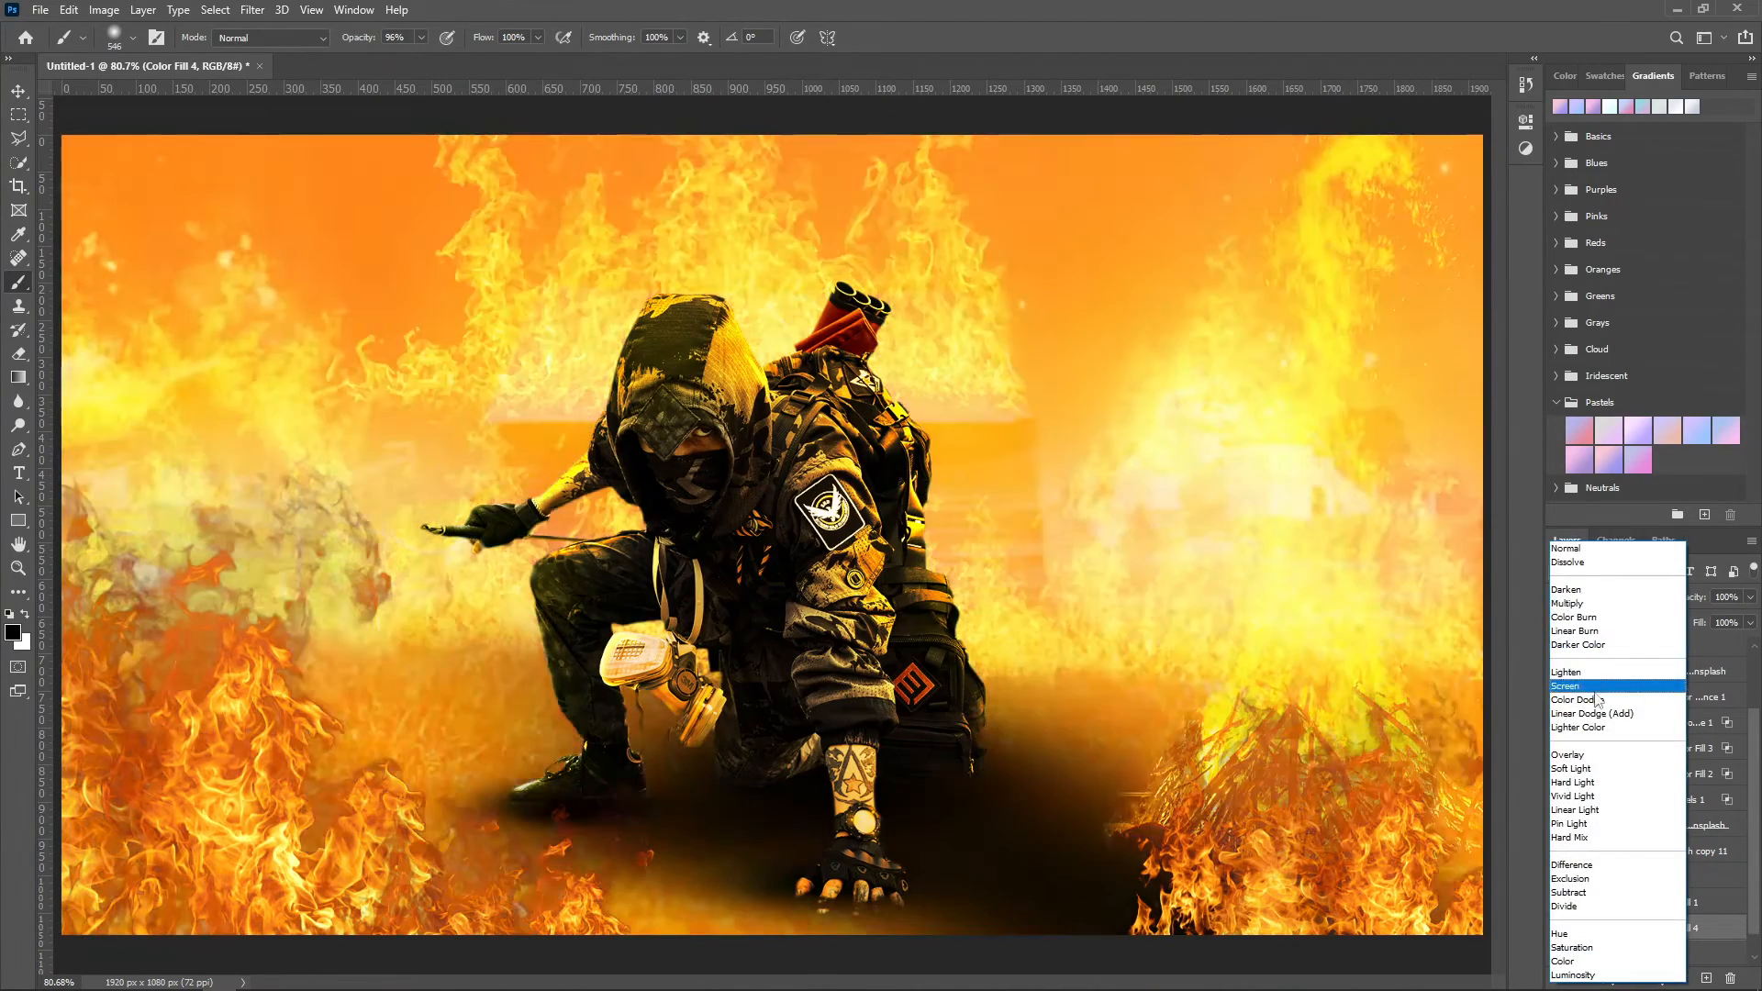
click(1591, 699)
click(1648, 928)
key(ctrl+i)
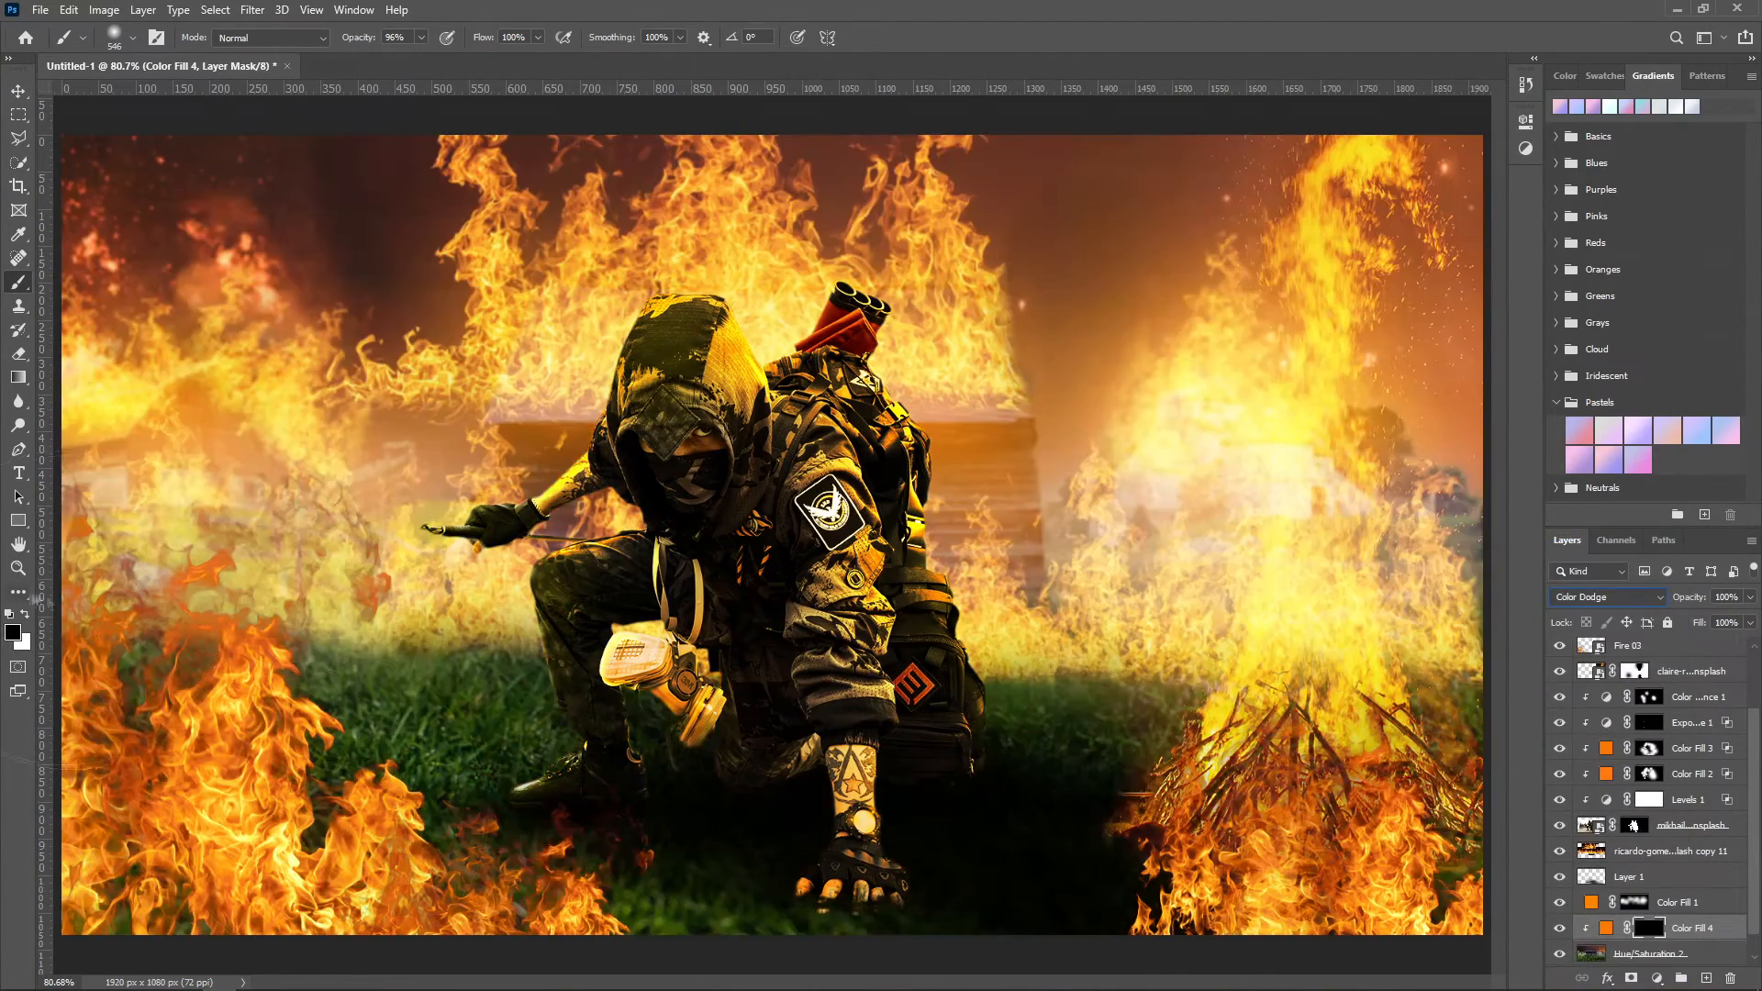
Step: Paint the Color Dodge glow across the grass and lower the fill layer's opacity to 52%
key(x)
mouse_move(384, 824)
mouse_down()
mouse_move(431, 753)
mouse_move(872, 881)
mouse_move(211, 720)
mouse_move(1436, 822)
mouse_up()
drag(1696, 605, 1651, 617)
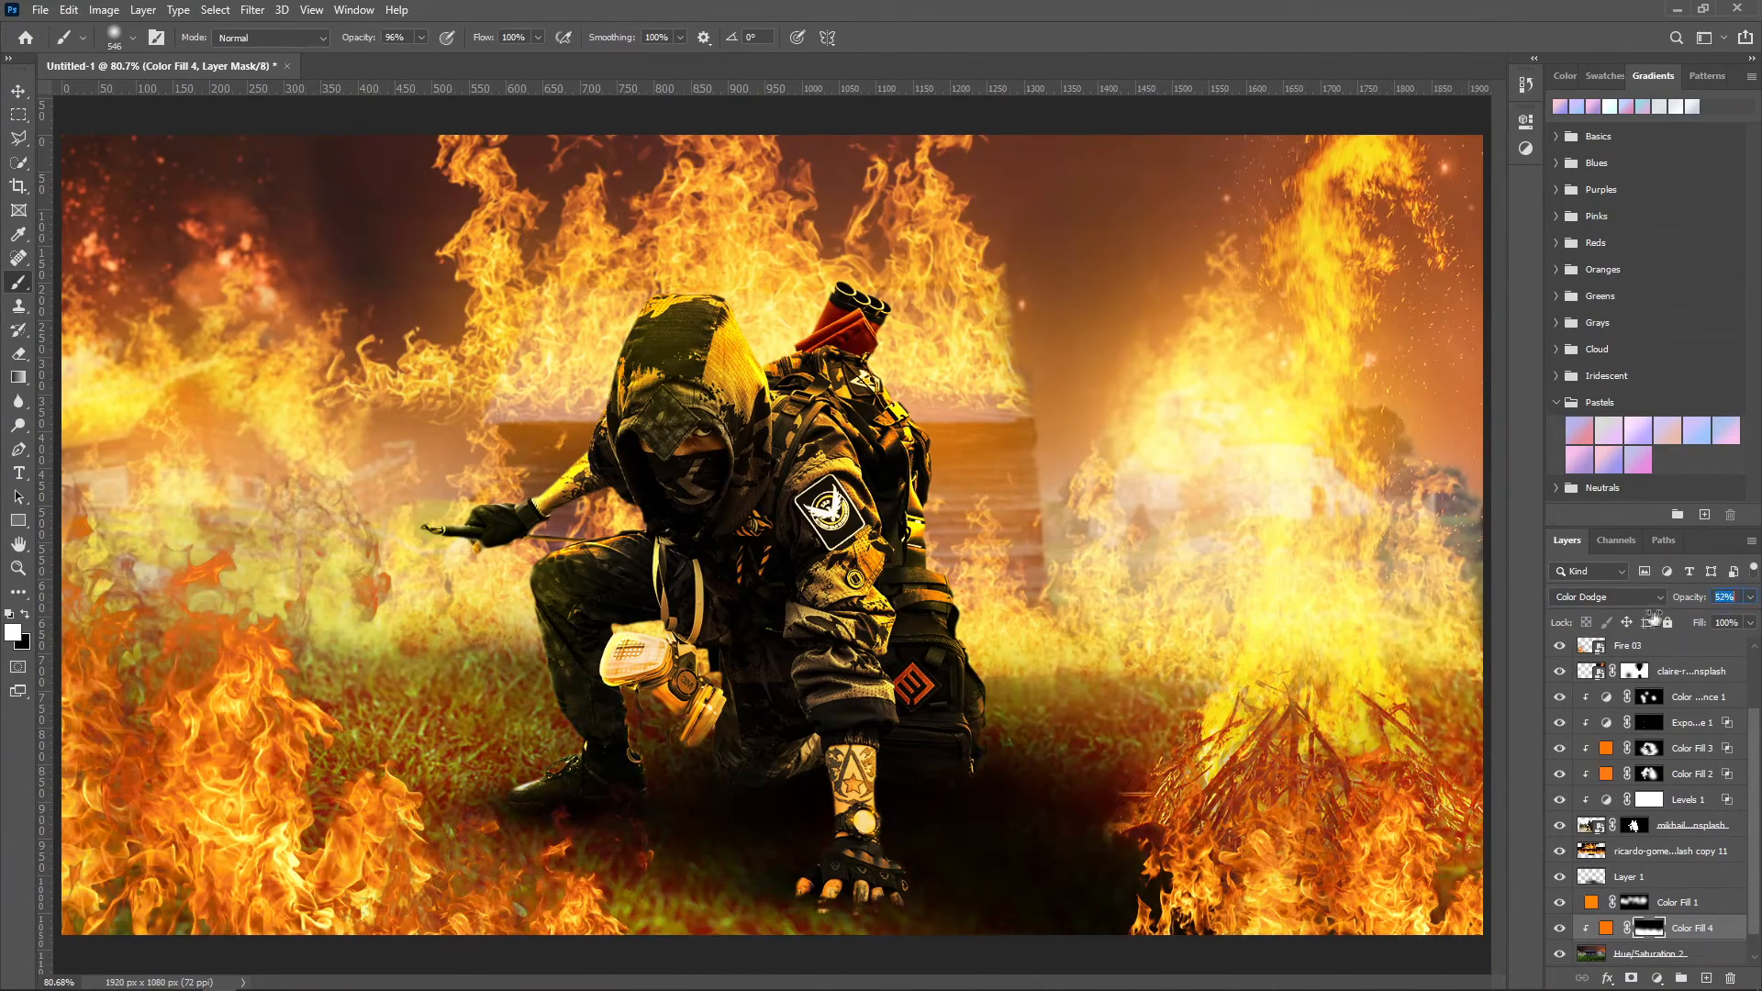
Step: Merge the Fire 03 layer and its two copies into a single layer
scroll(1620, 863, up, 3)
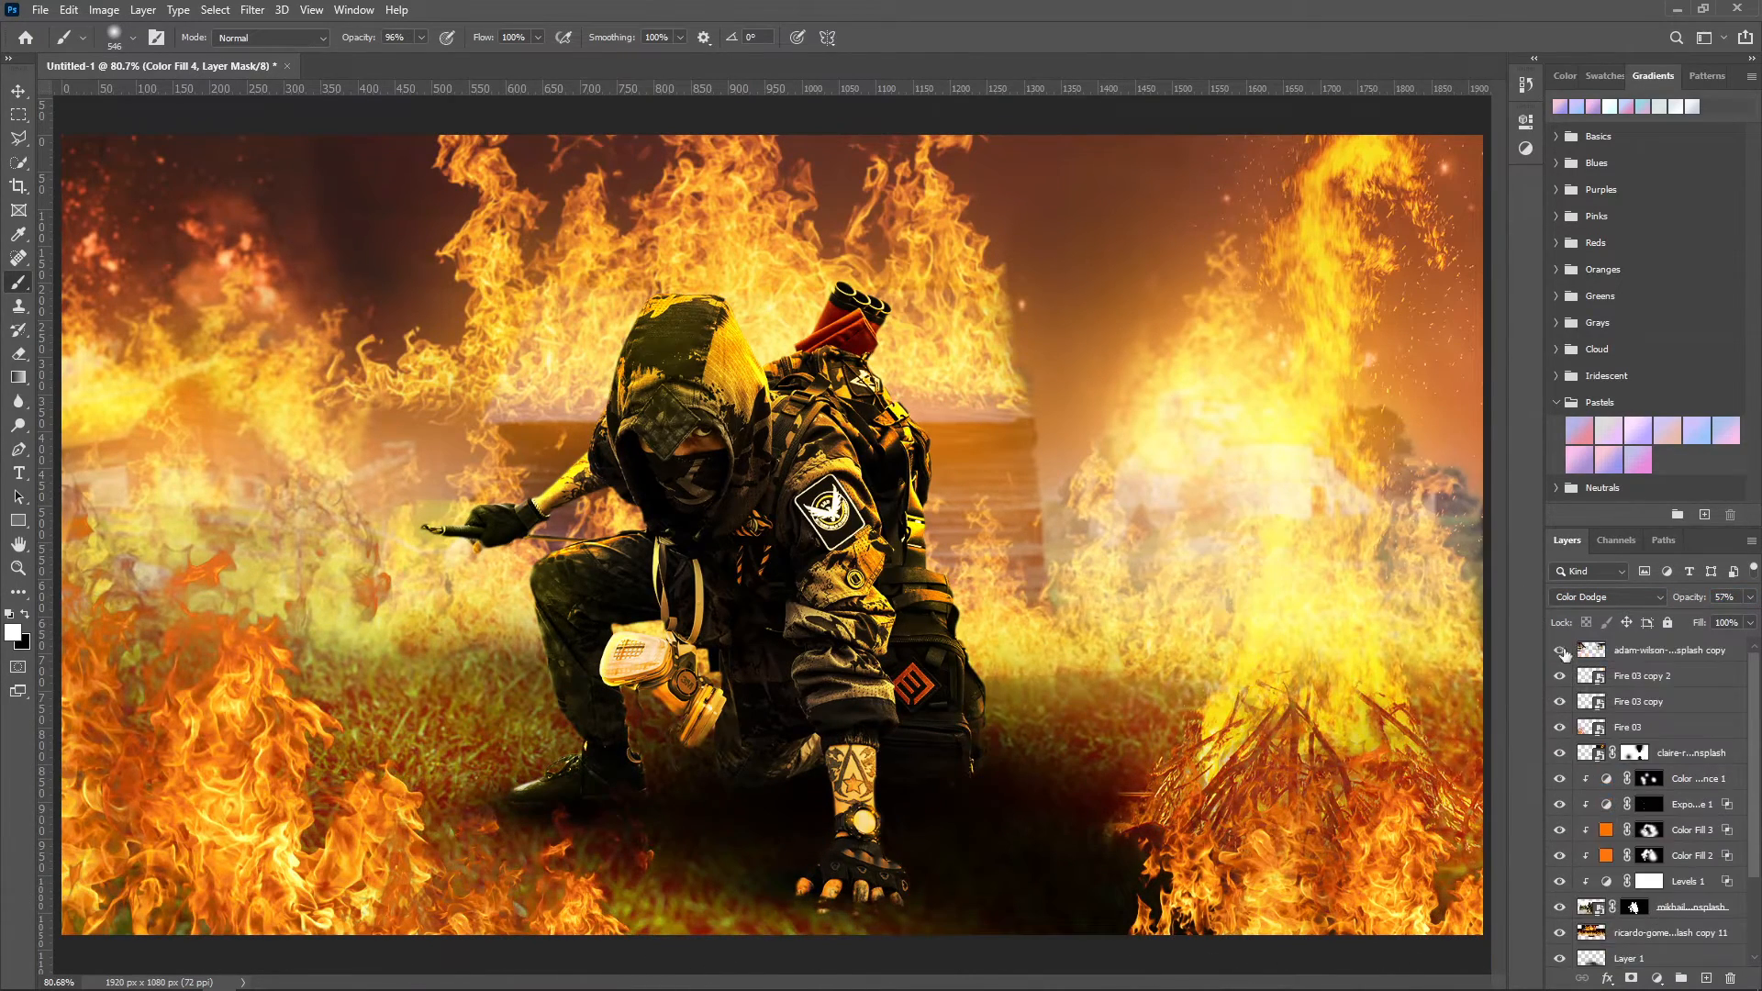
shift+click(1634, 677)
right_click(1635, 677)
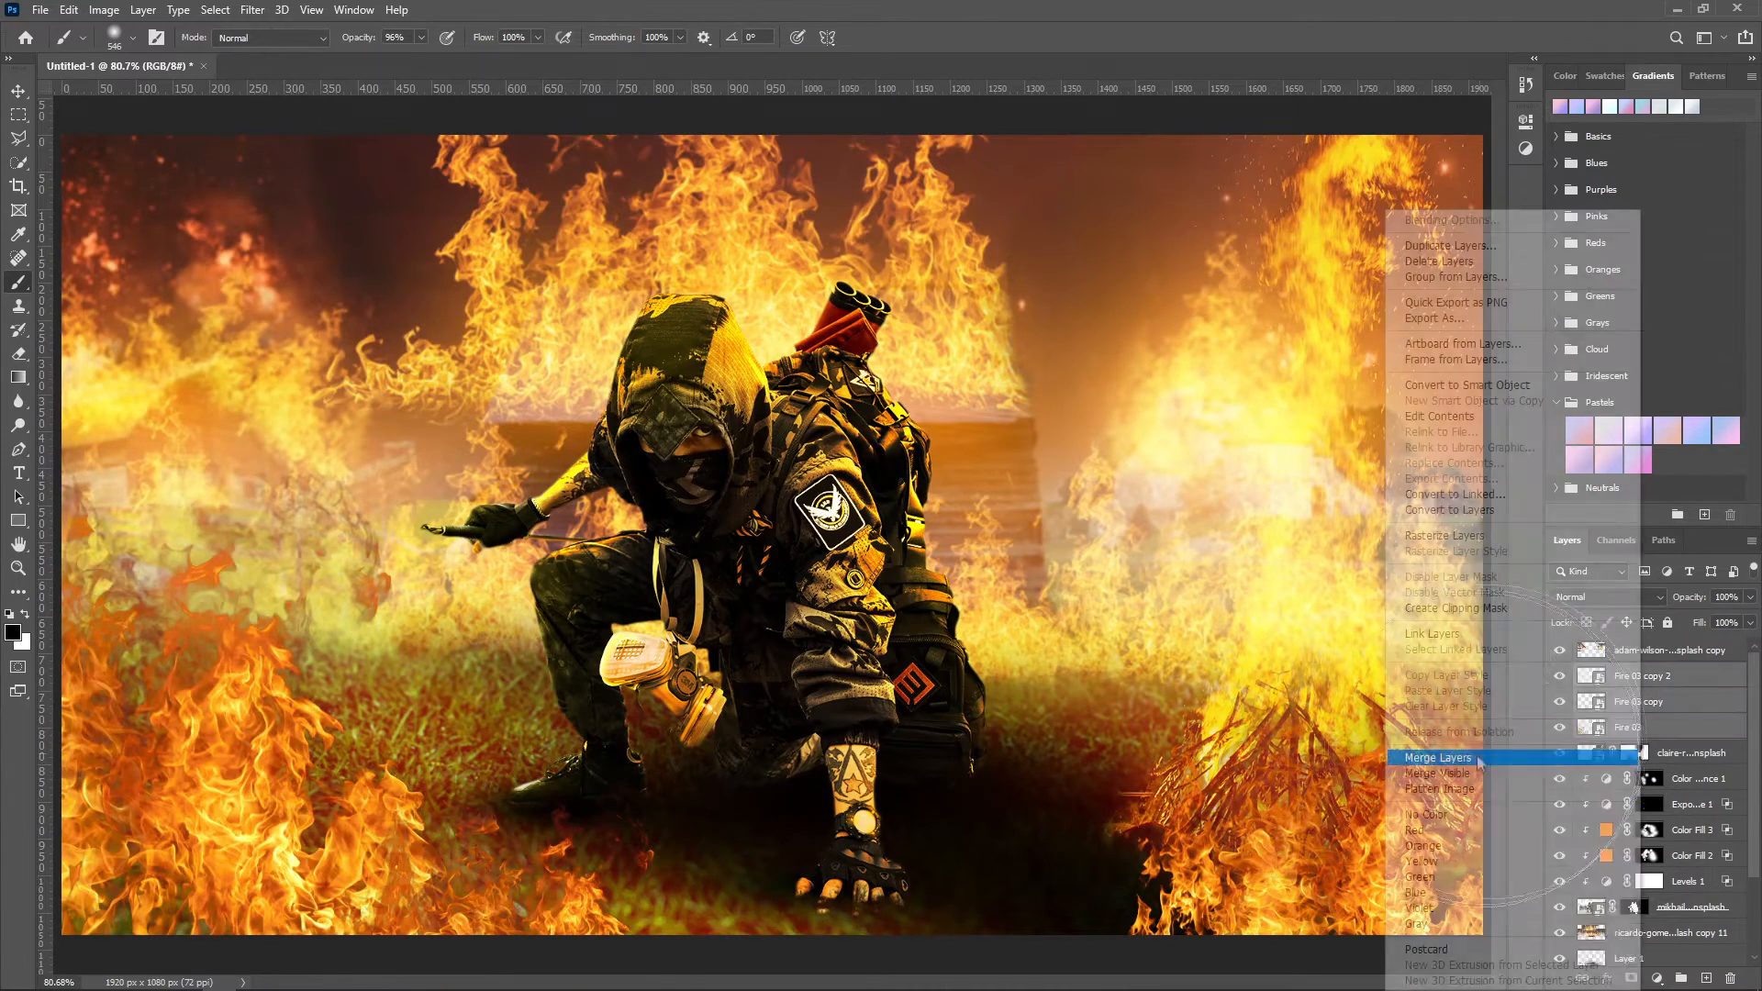
click(1481, 758)
Step: Apply a Gaussian Blur to the merged foreground fire layer
click(254, 10)
mouse_move(407, 217)
click(509, 286)
drag(1118, 498, 1179, 498)
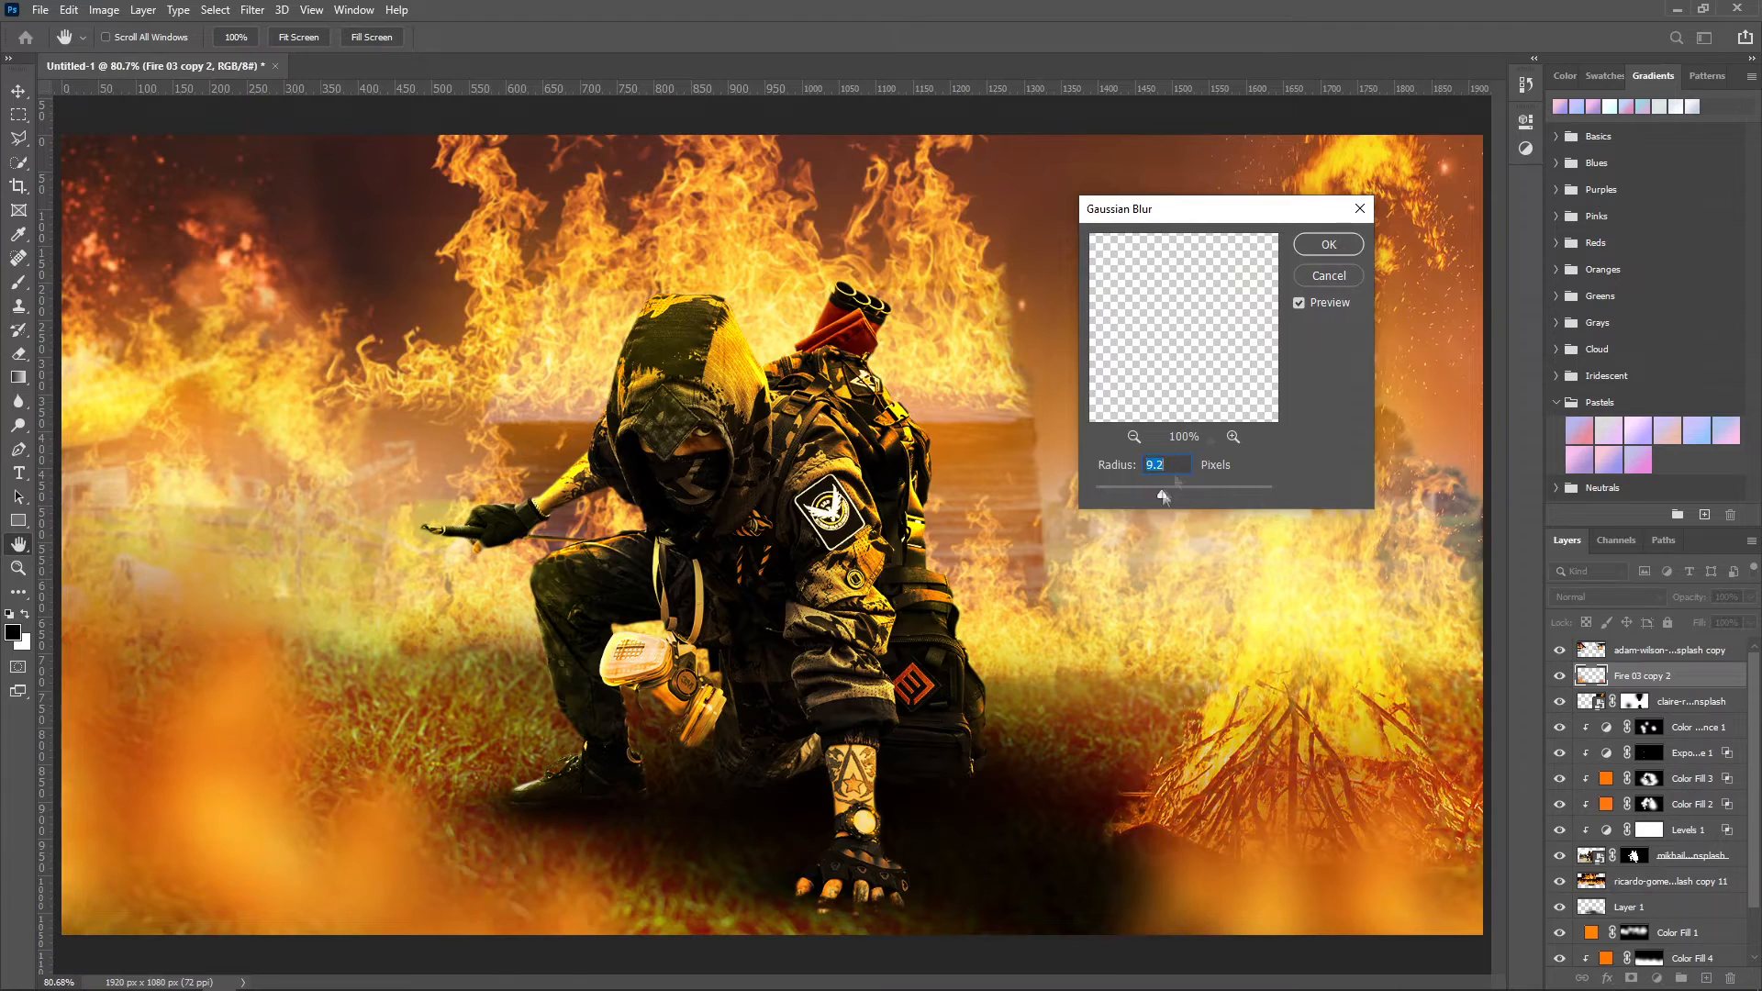
key(Return)
Step: Duplicate the blurred fire layer and transform both copies so the flames span the foreground
key(b)
key(ctrl+j)
drag(1137, 986, 896, 923)
click(909, 38)
click(1626, 701)
key(ctrl+t)
drag(231, 745, 140, 745)
click(908, 39)
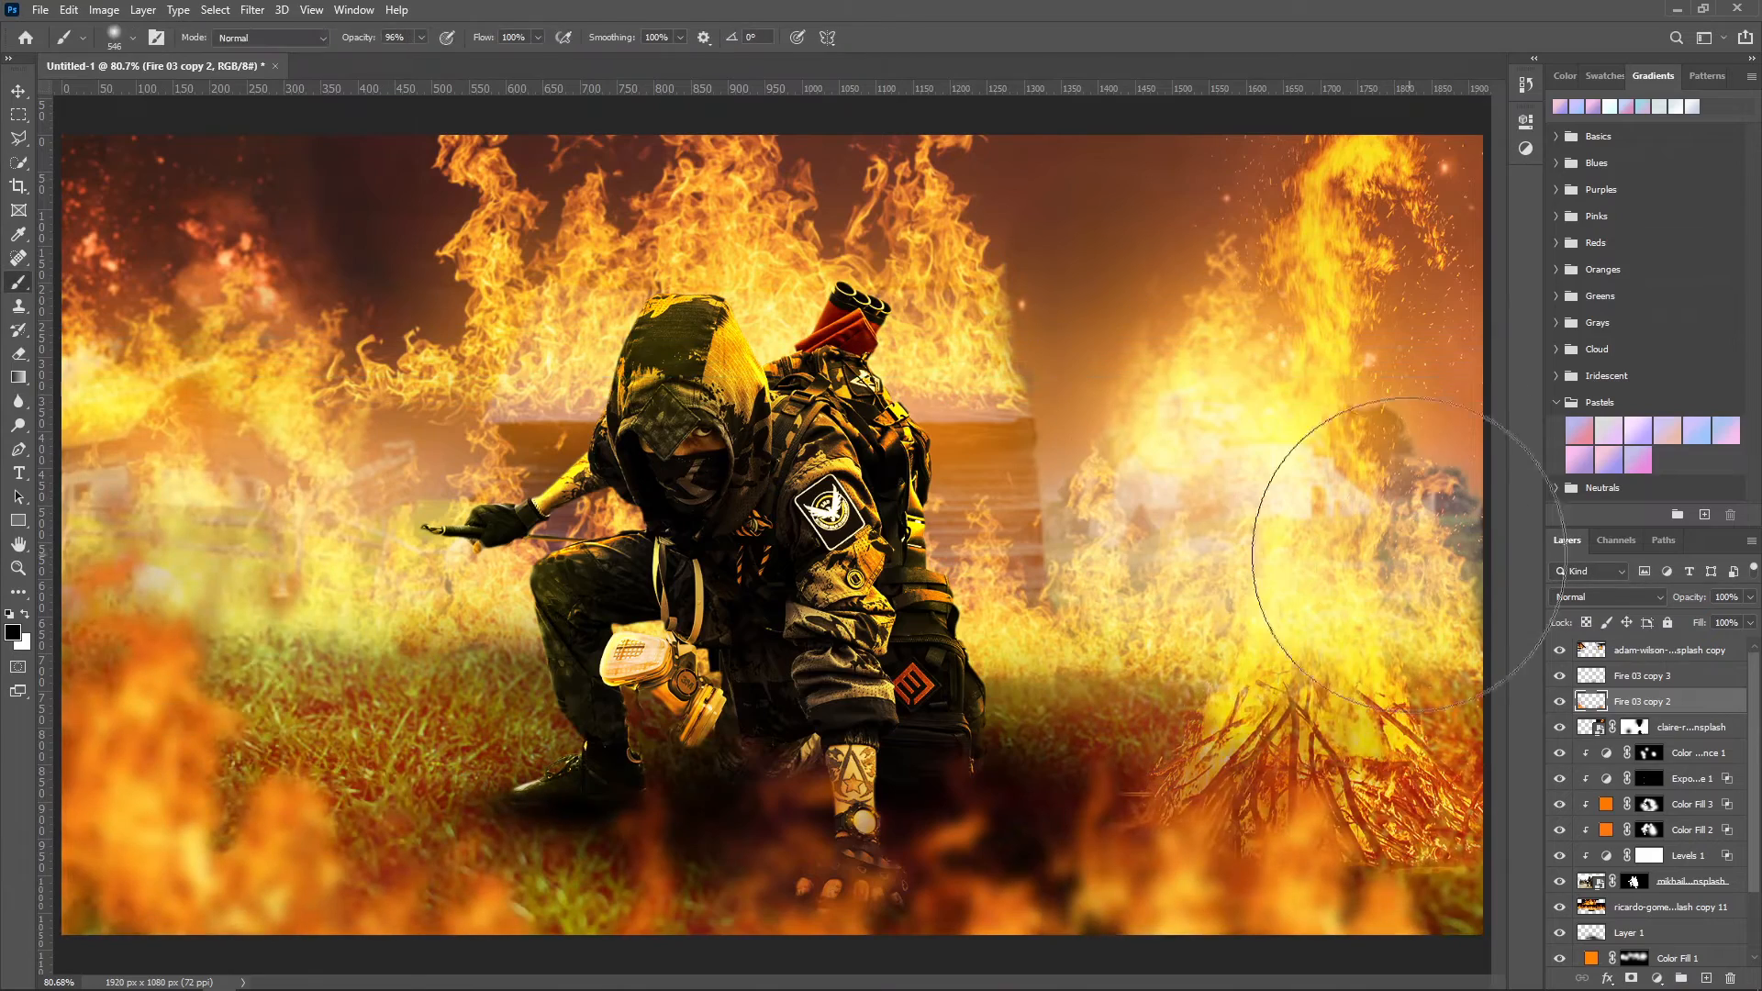
Step: Add a bright orange Solid Color fill between the burning background and the figure
click(1665, 651)
click(1678, 907)
click(1657, 978)
click(1649, 650)
drag(1315, 547, 1316, 556)
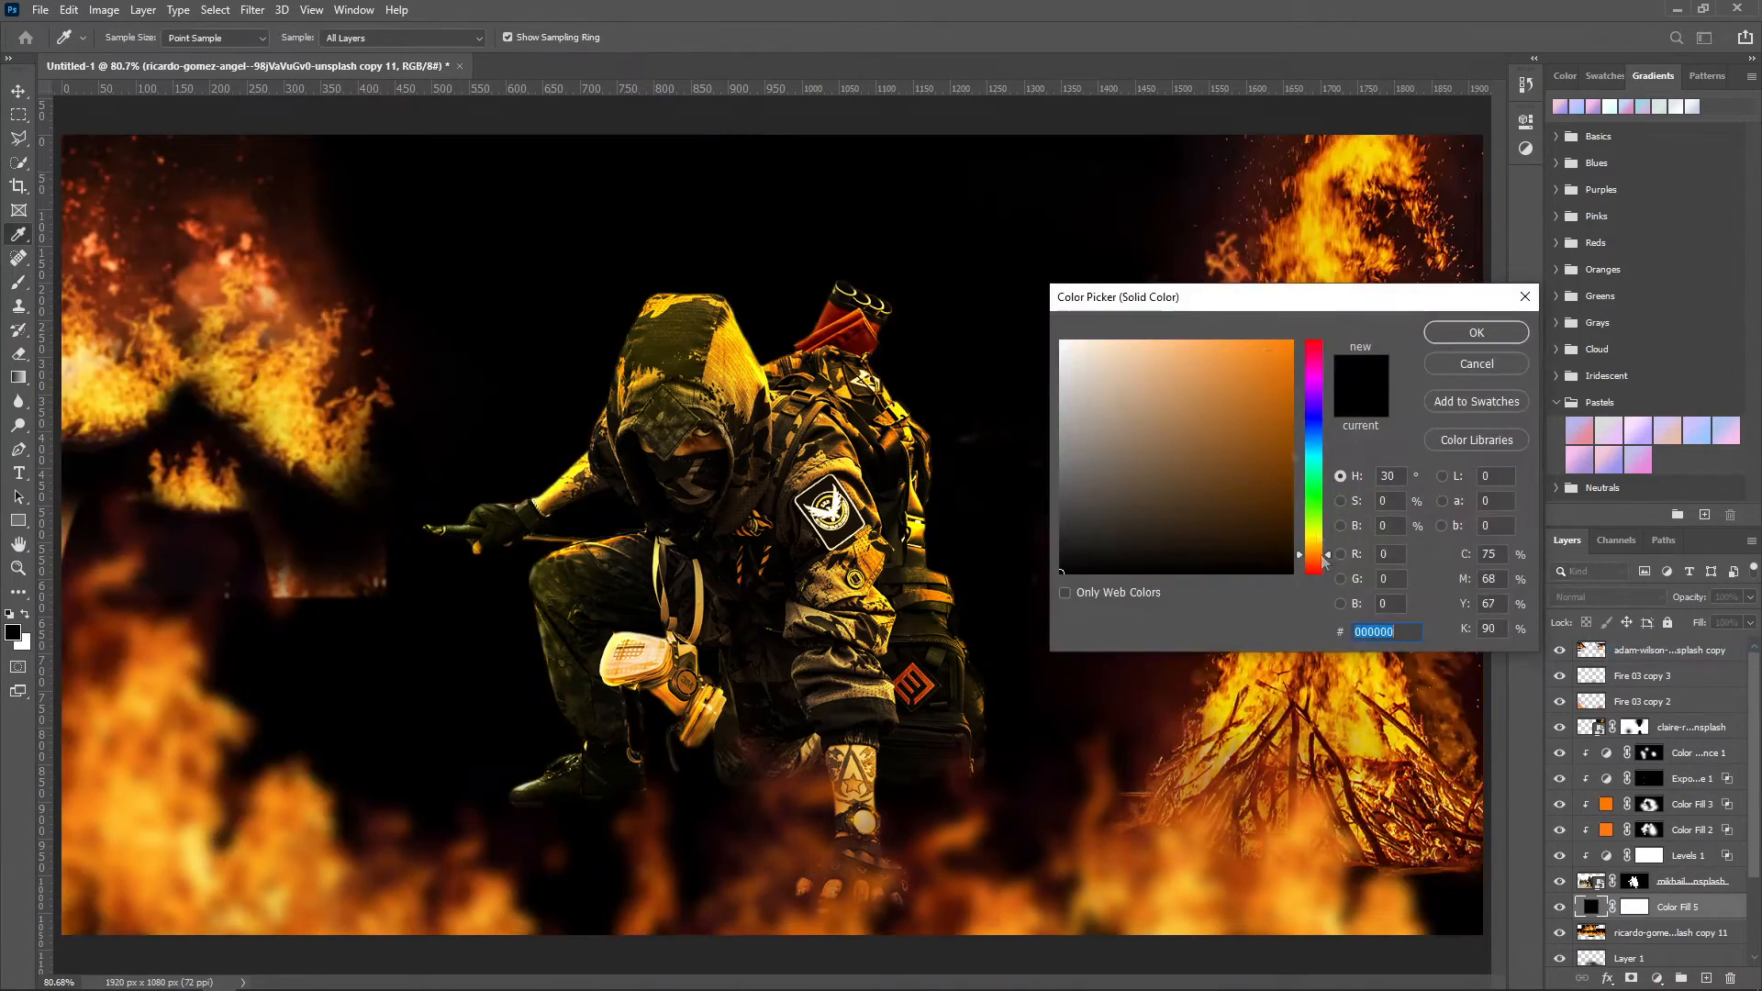
click(1277, 345)
click(1475, 333)
Step: Set the orange fill behind the figure to Screen and invert its mask
click(1606, 597)
click(1612, 677)
key(ctrl+i)
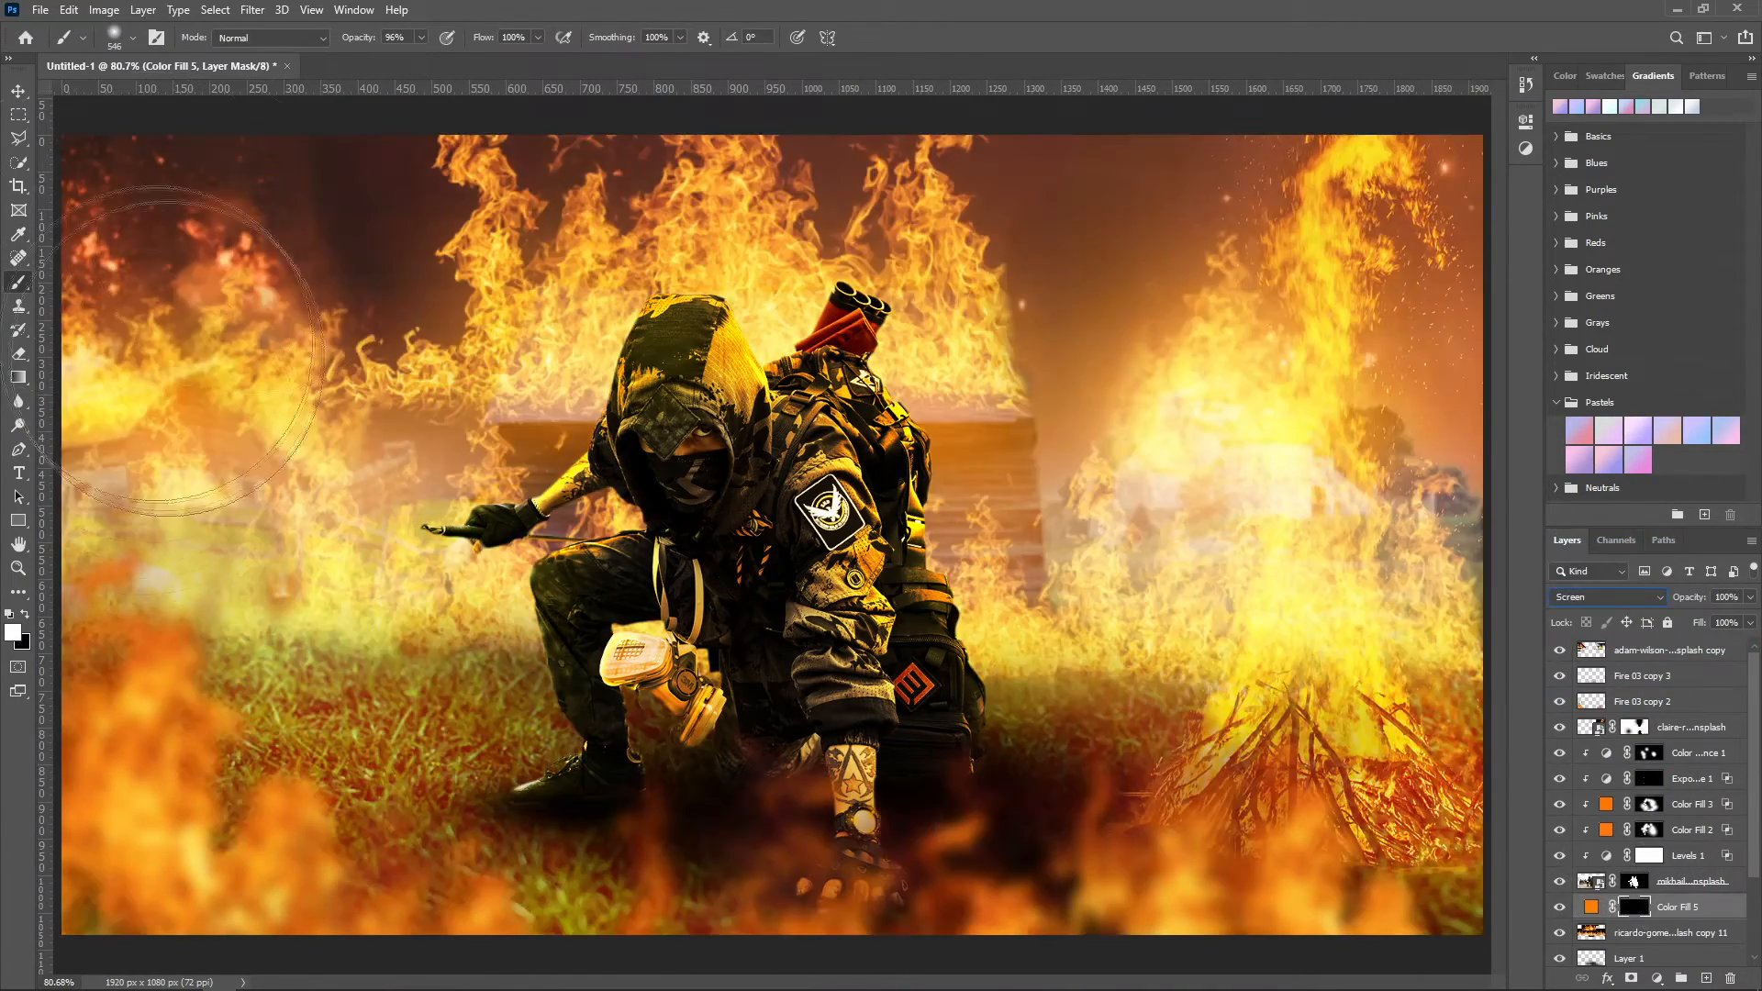
Step: Paint a soft orange glow over the background sky, fires and grass with a large brush at 47% opacity
click(553, 337)
click(468, 284)
click(839, 129)
key(ctrl+z)
key(ctrl+z)
click(225, 230)
click(1261, 227)
click(1294, 743)
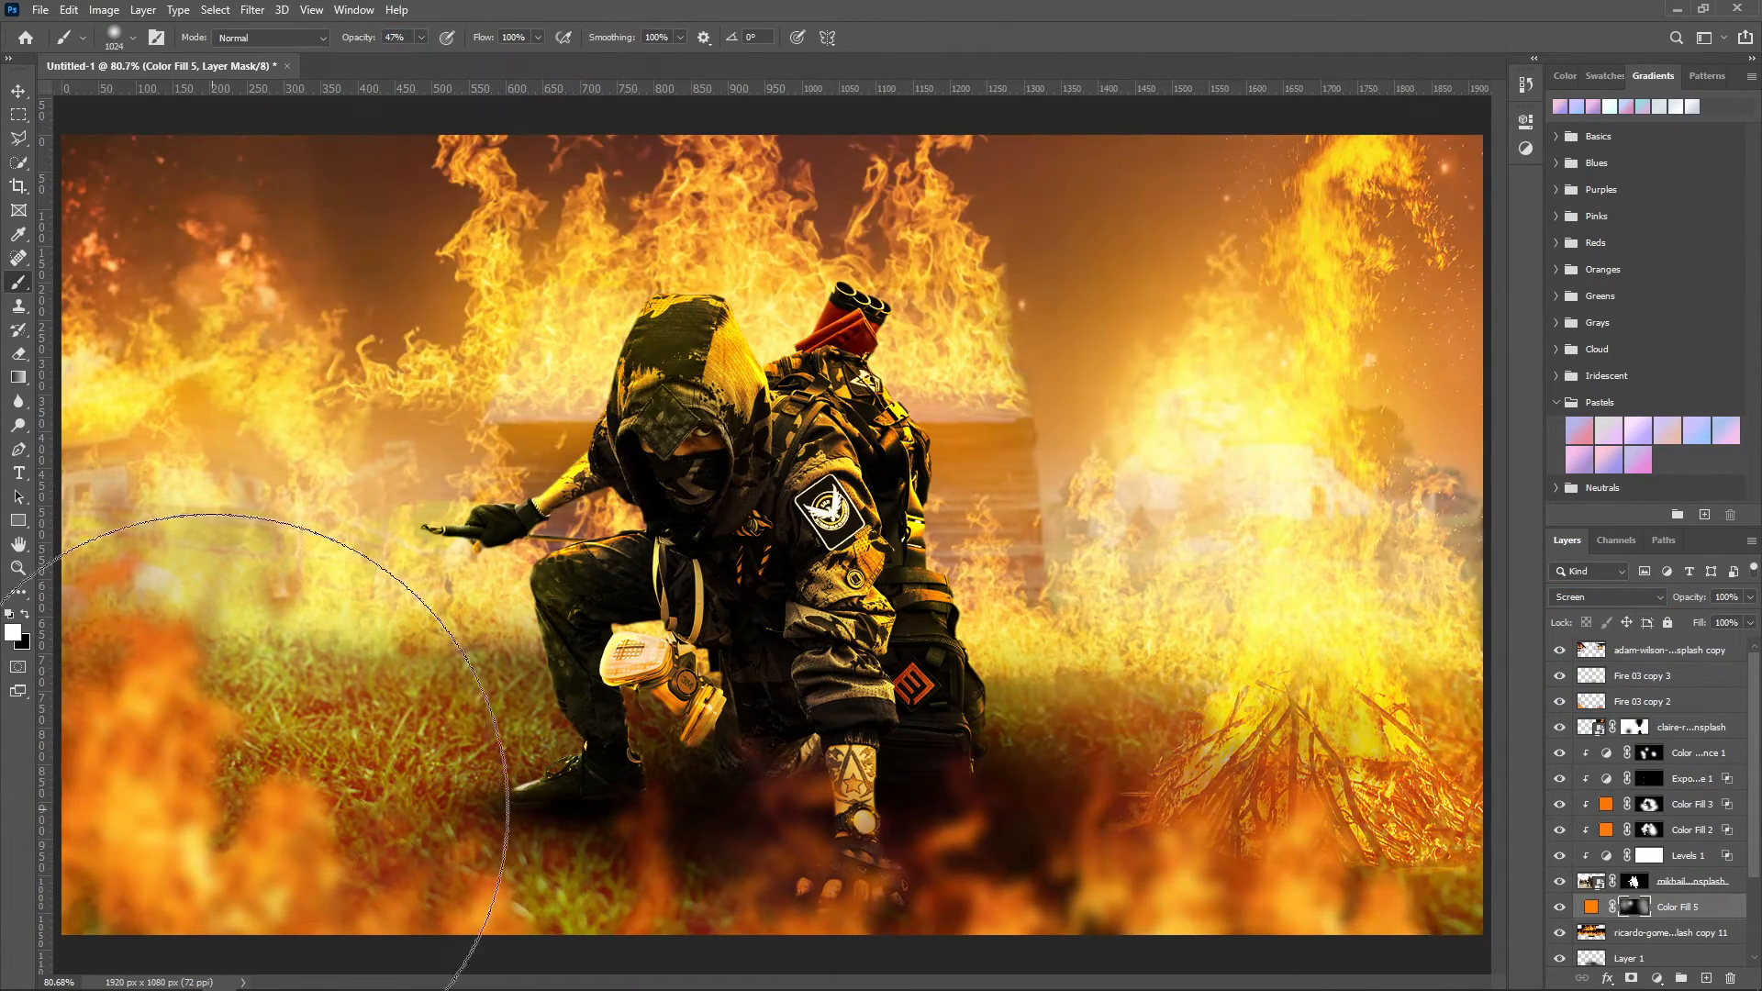
click(285, 757)
key(x)
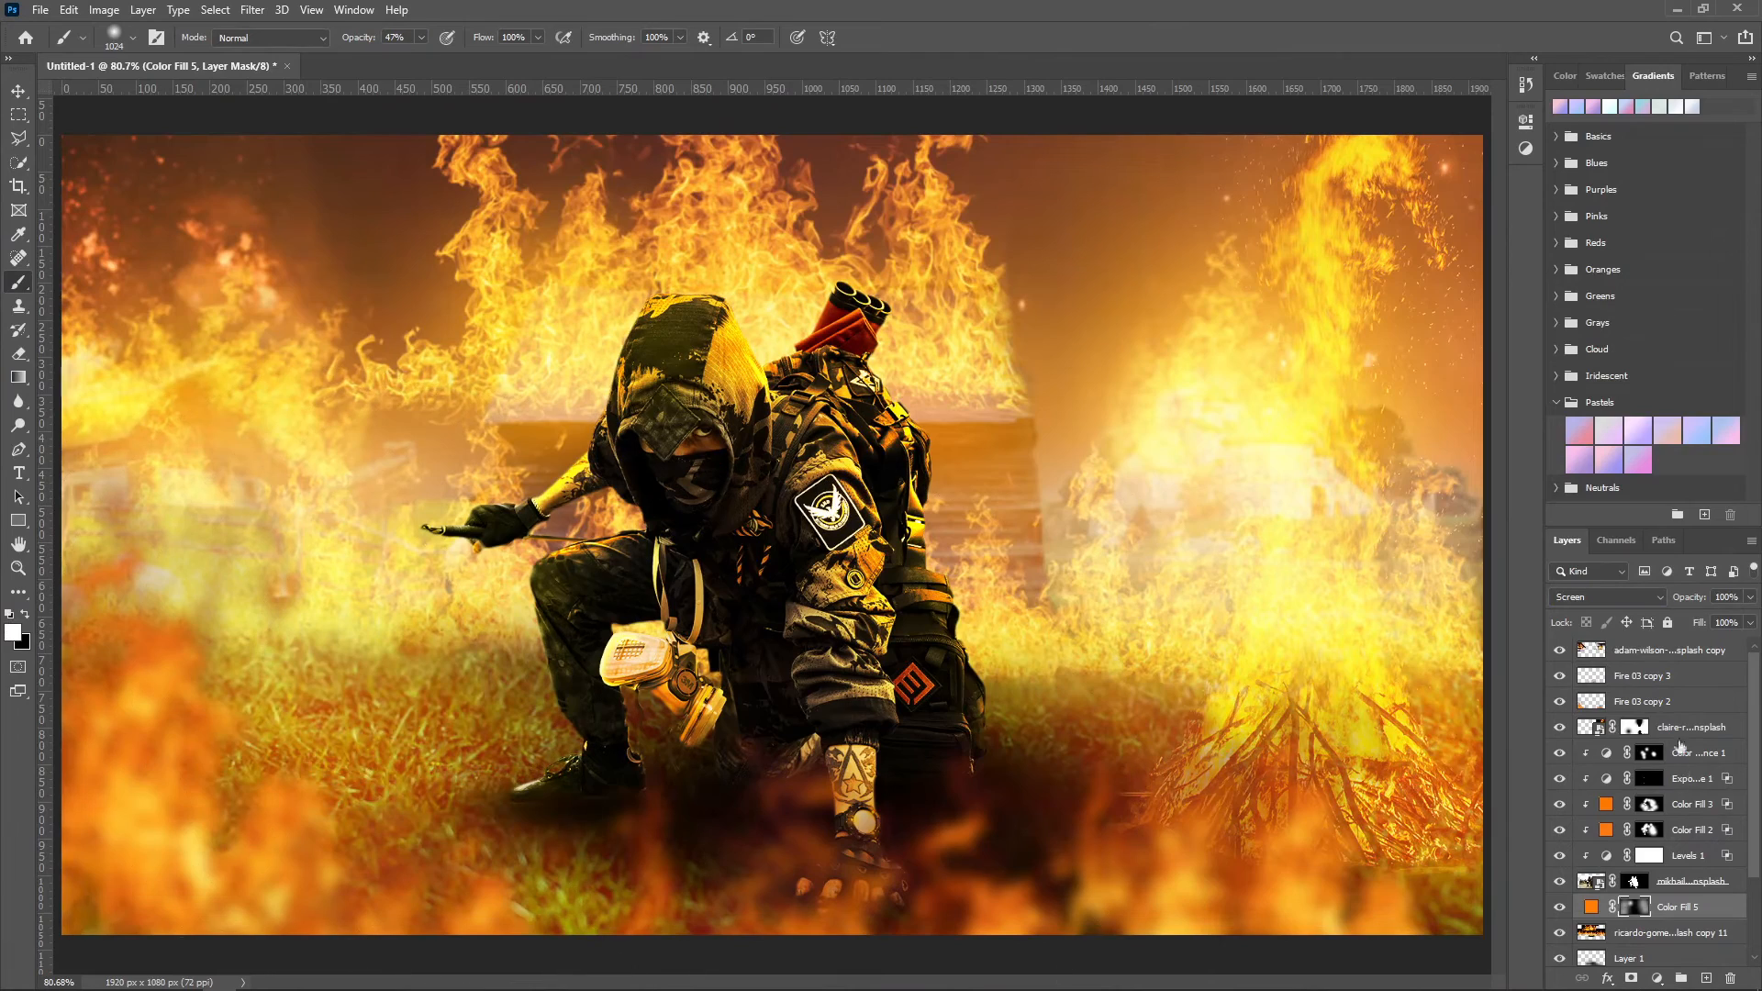
Step: Add another bright orange Solid Color fill at the top of the layer stack
click(1590, 881)
click(1656, 978)
click(1592, 651)
click(1656, 978)
click(1654, 656)
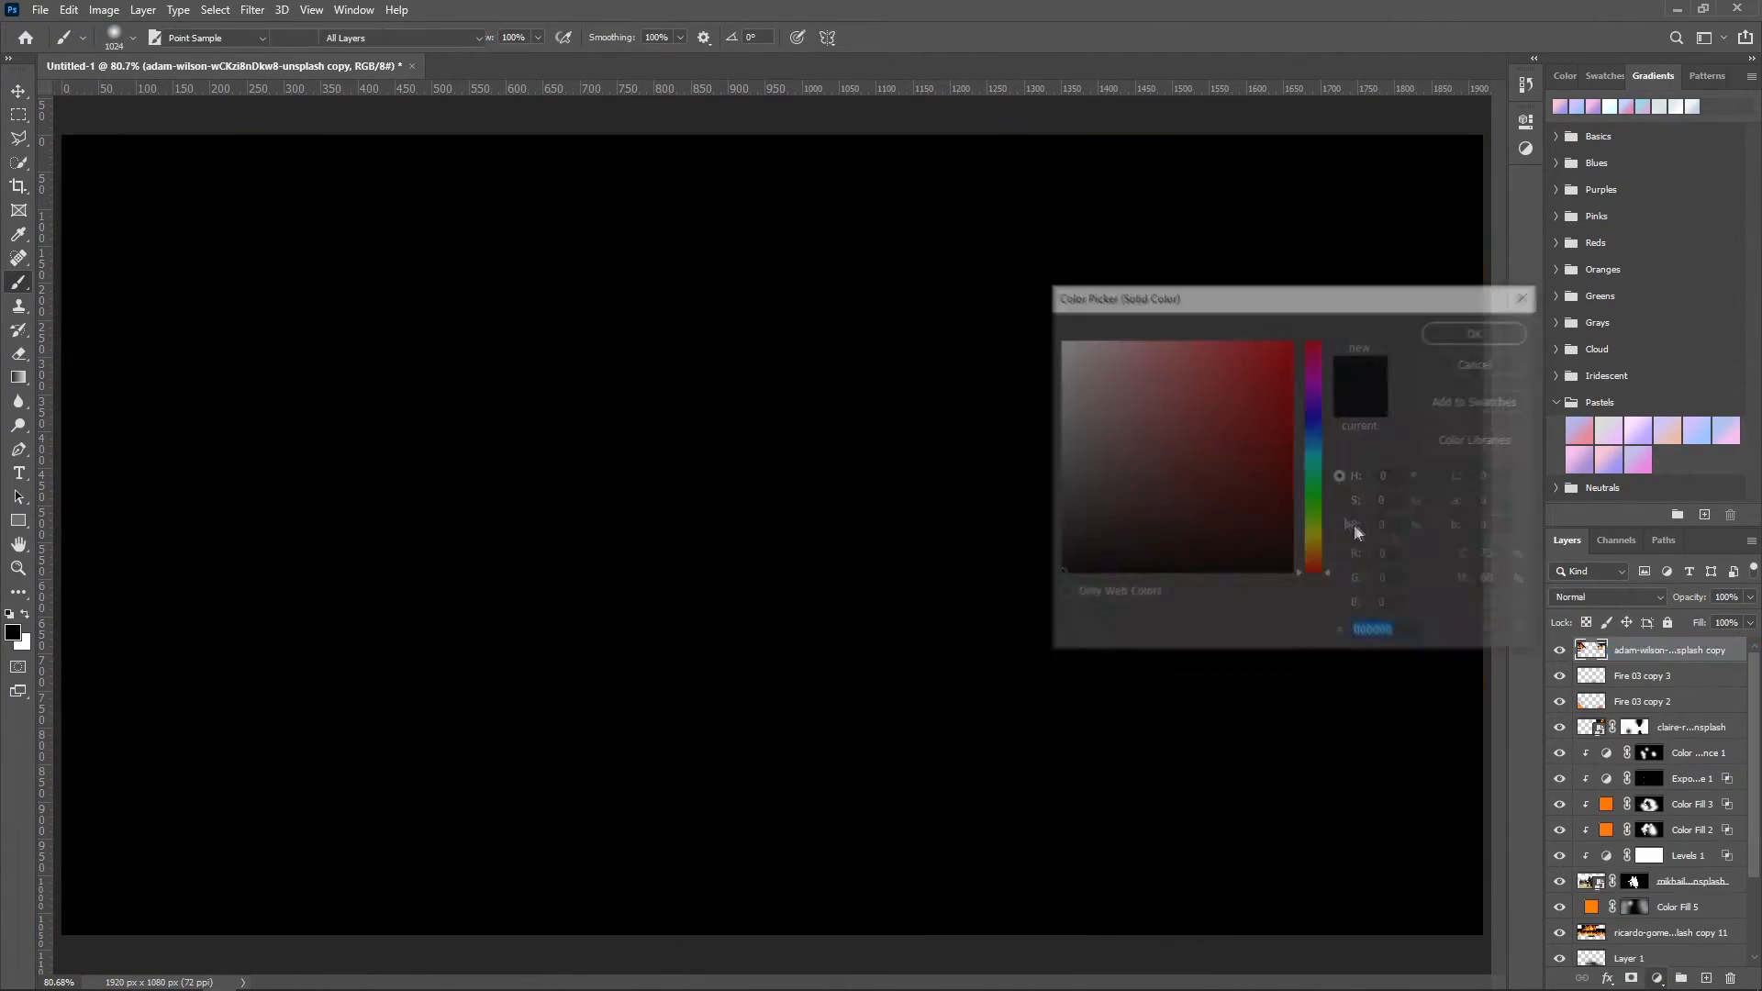
click(1314, 556)
click(1292, 340)
click(1475, 332)
Step: Set the topmost orange fill to Screen and invert its mask
click(1570, 598)
click(1569, 683)
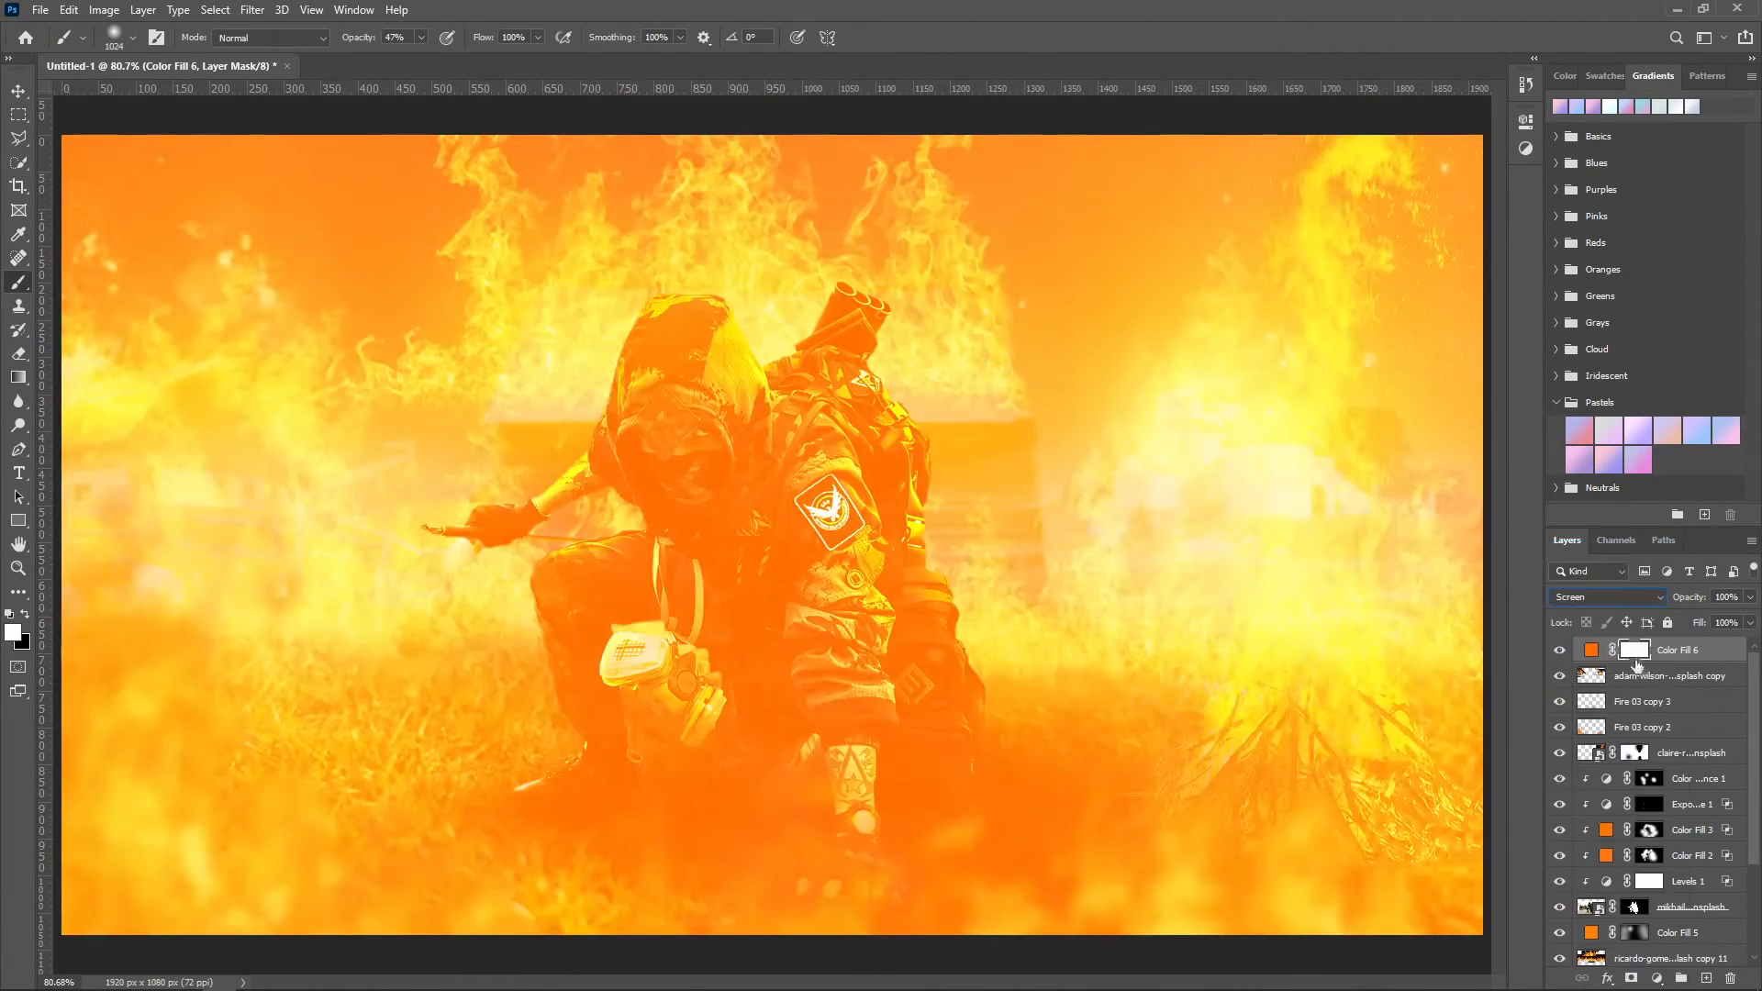
key(ctrl+i)
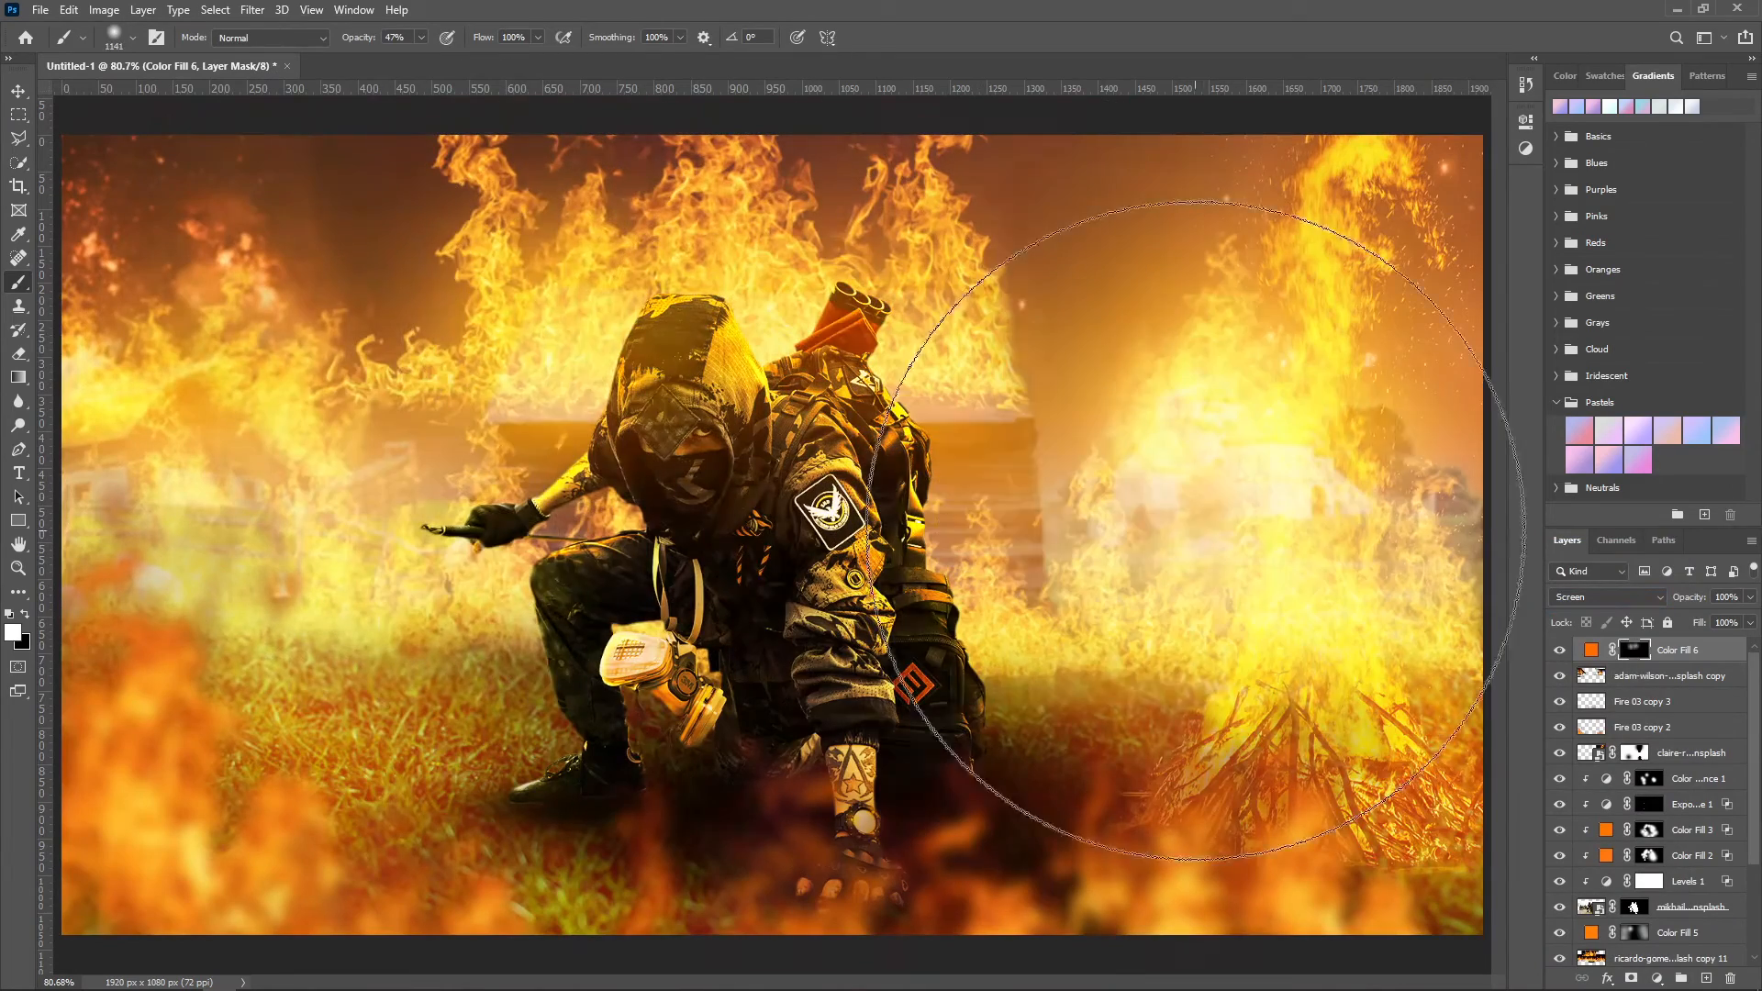
Step: Paint the topmost orange glow around the scene and over the figure's edges and bent leg, refining its mask
click(1105, 629)
click(376, 588)
alt+right_click(372, 592)
click(548, 559)
click(545, 514)
click(532, 619)
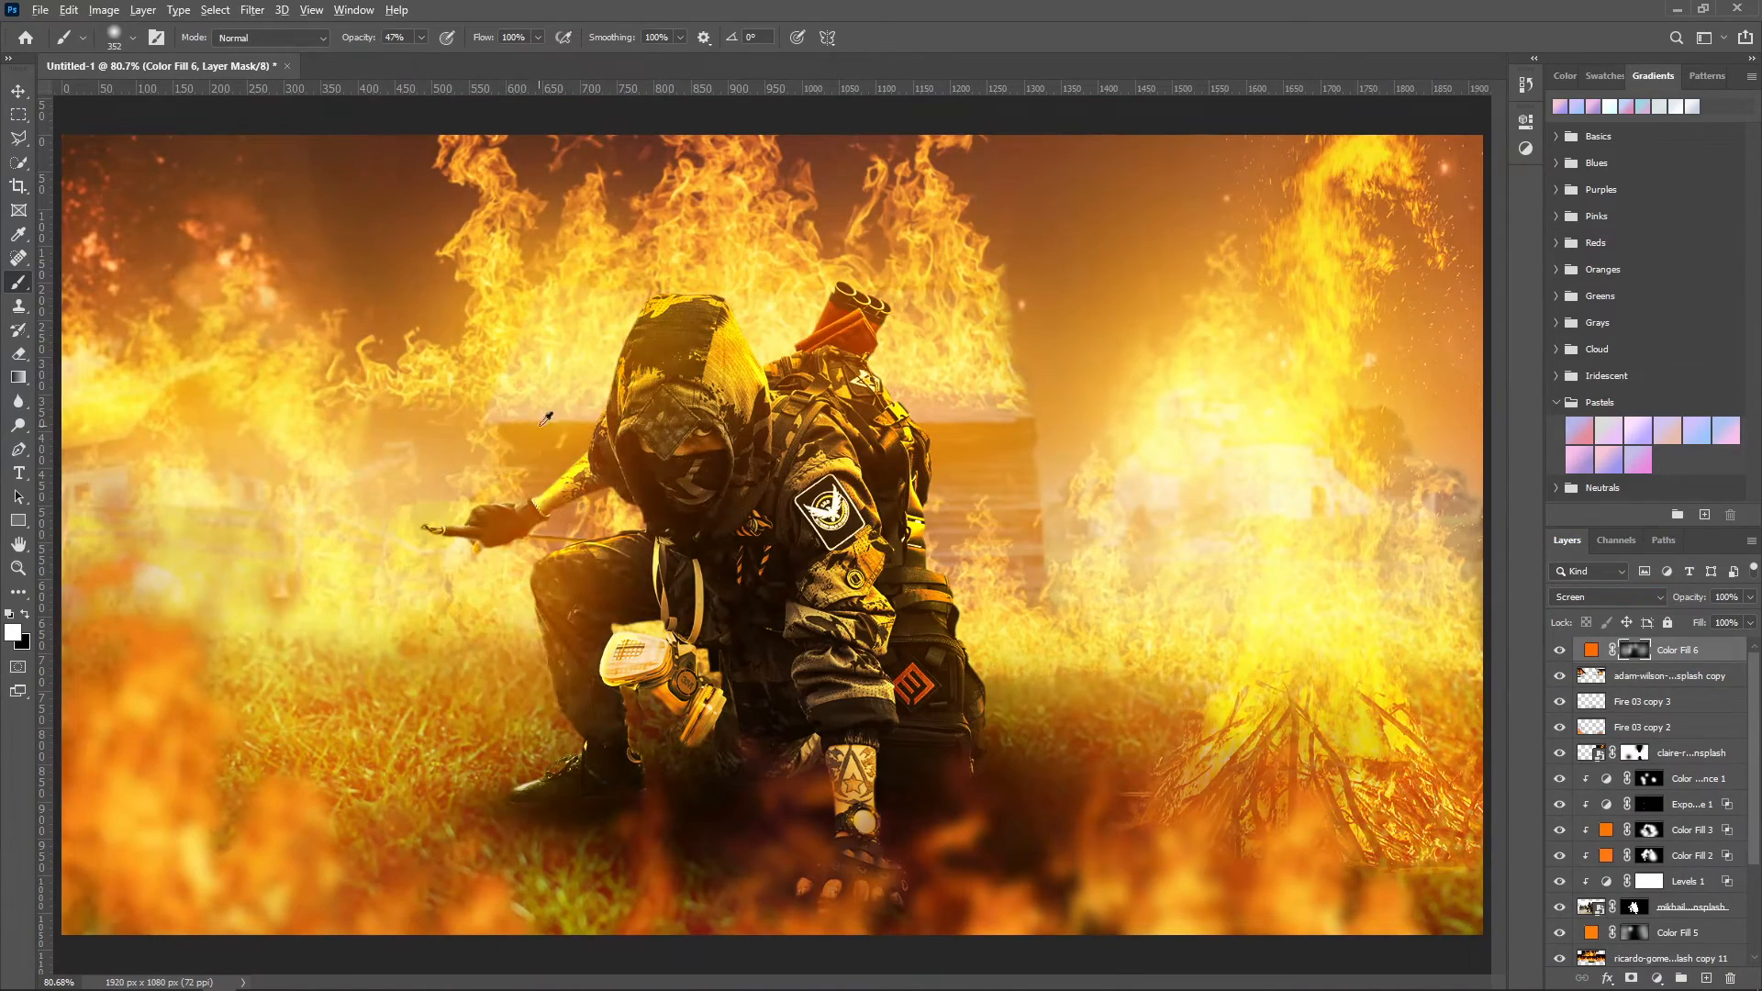
scroll(546, 419, up, 1)
key(x)
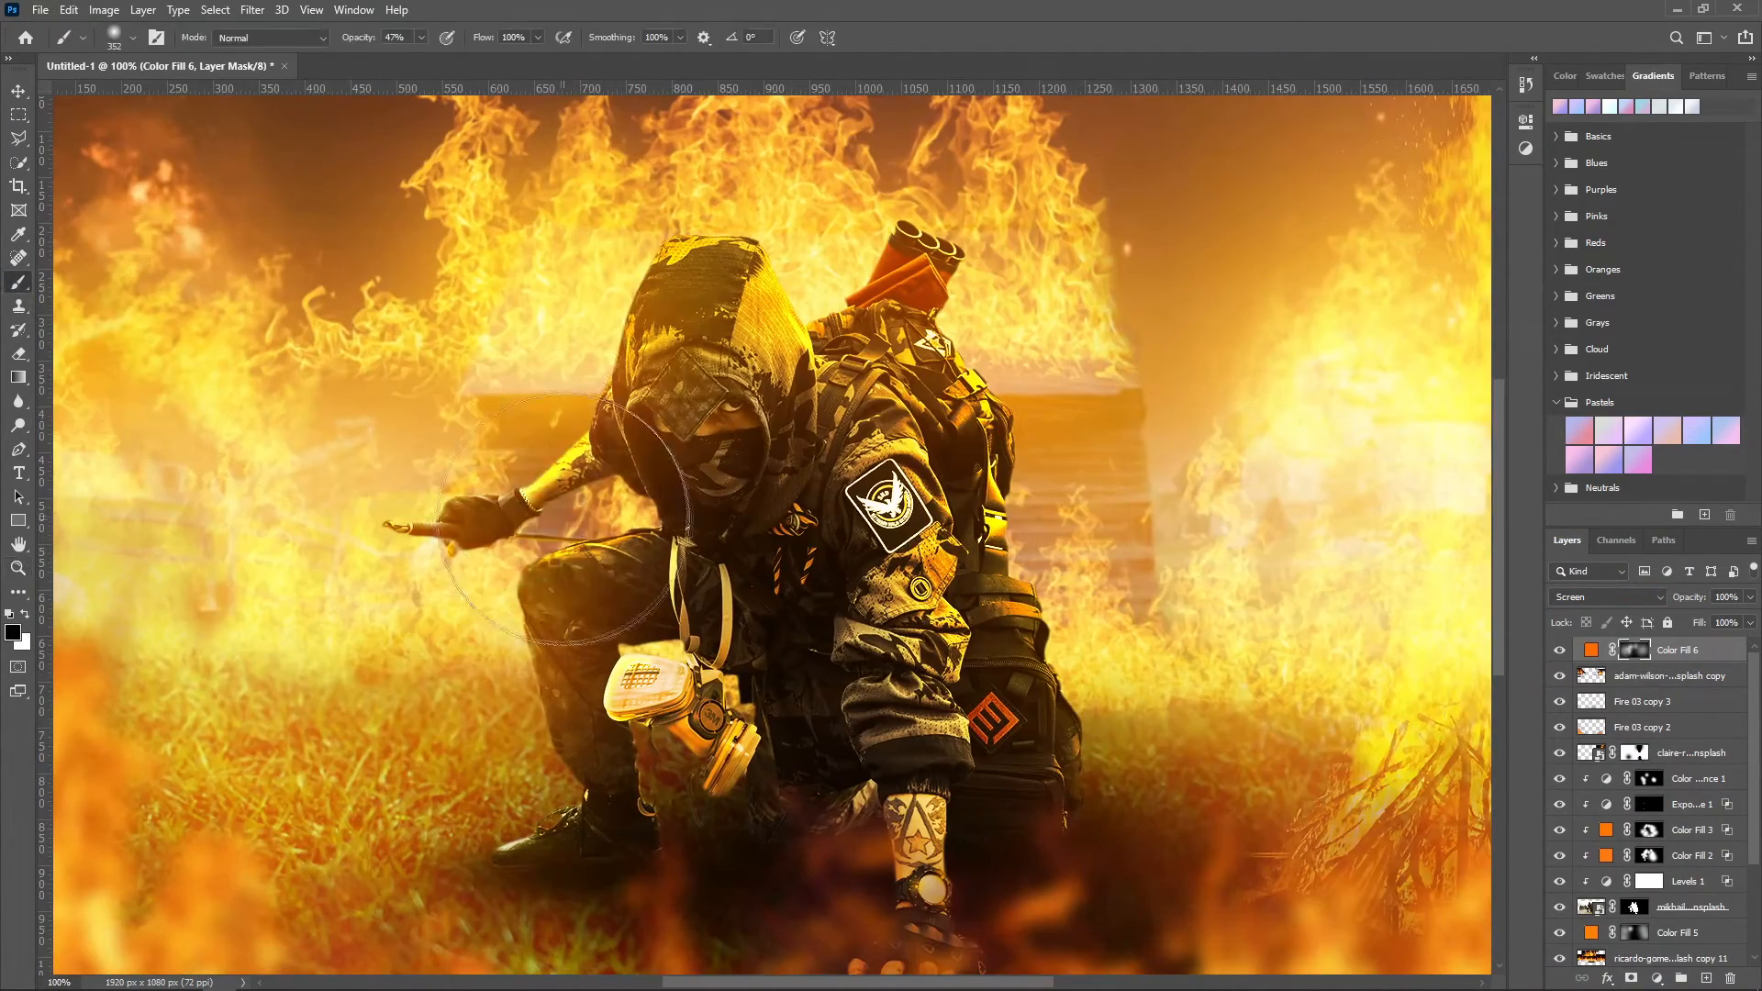
key(z)
right_click(395, 540)
click(432, 553)
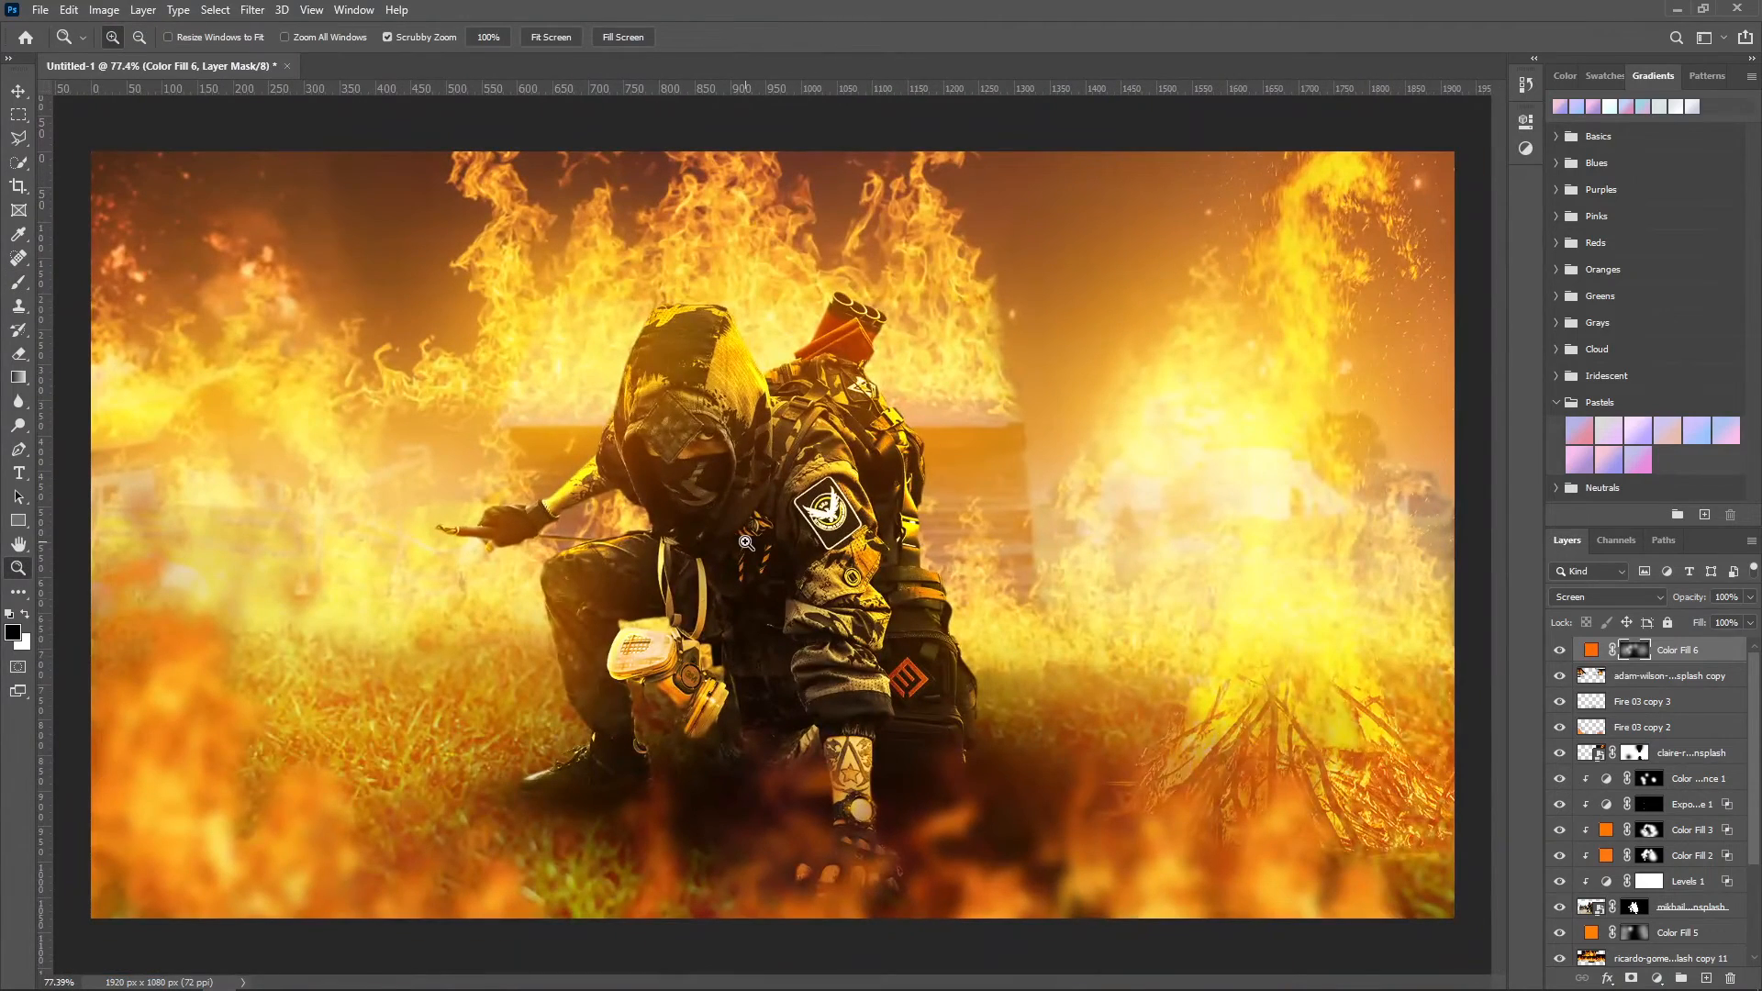
Step: Place the DG (1) fire image from the Overlays > Camp Fire Overlay folder on drive E: into the composite
key(alt+Tab)
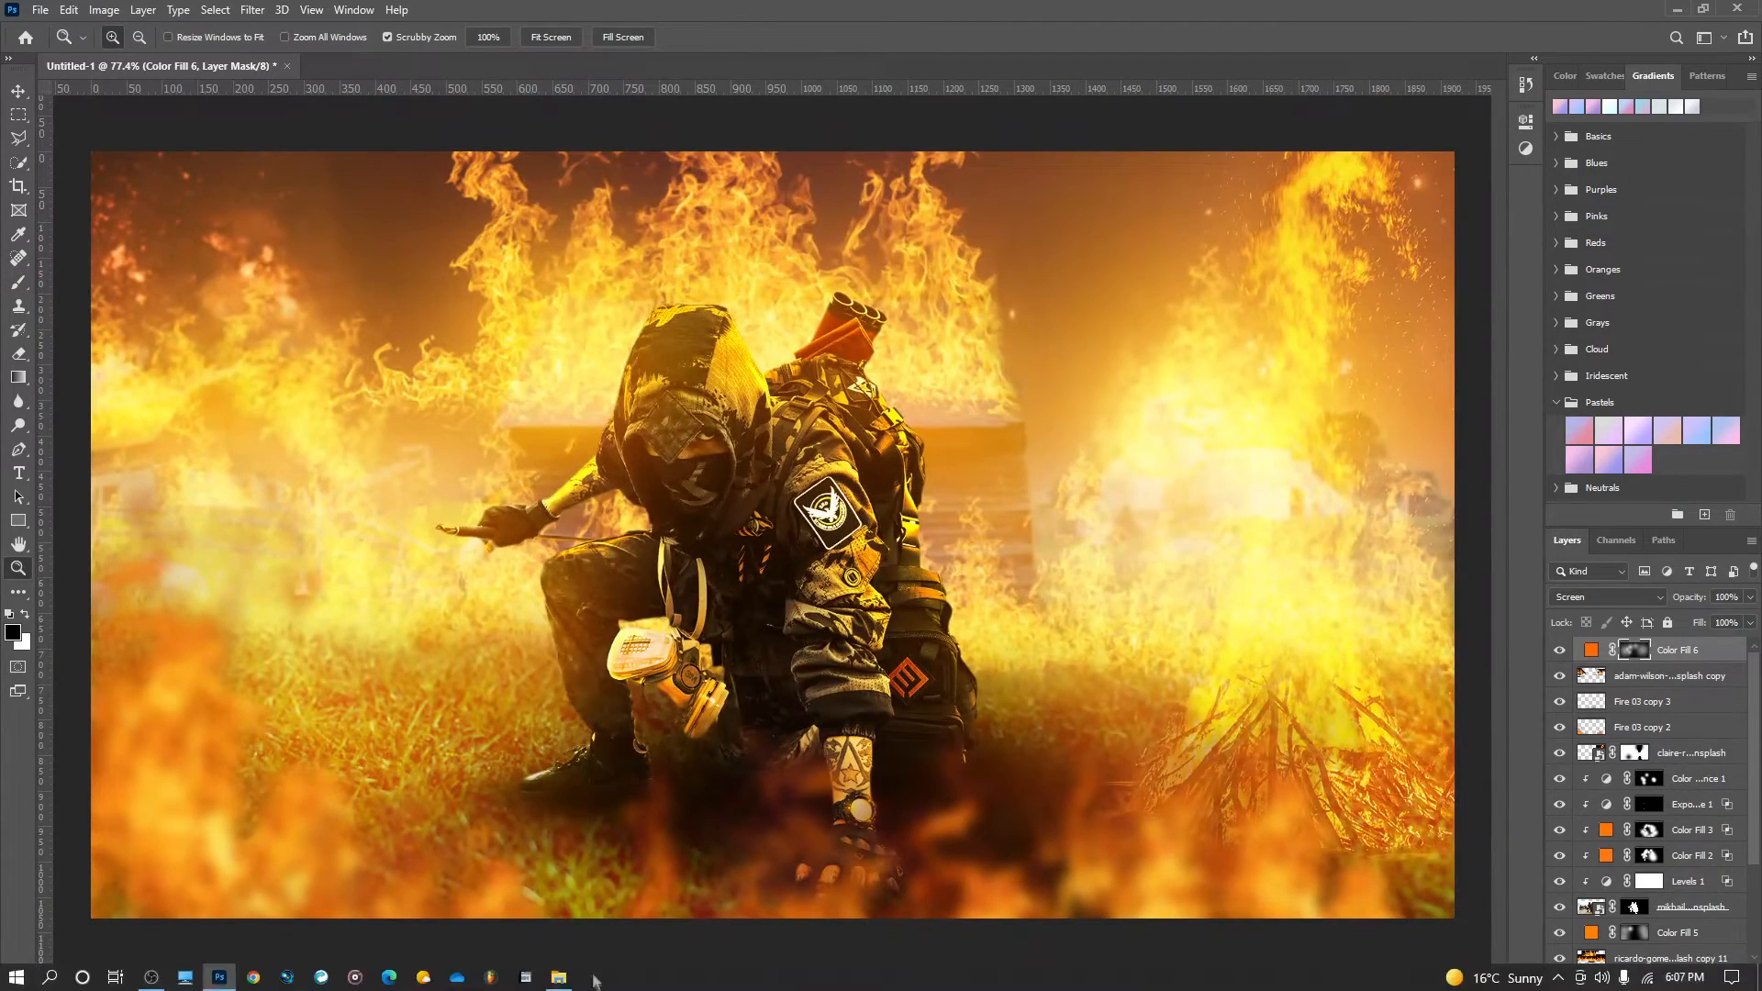
click(1082, 441)
drag(1208, 216, 1332, 254)
click(763, 678)
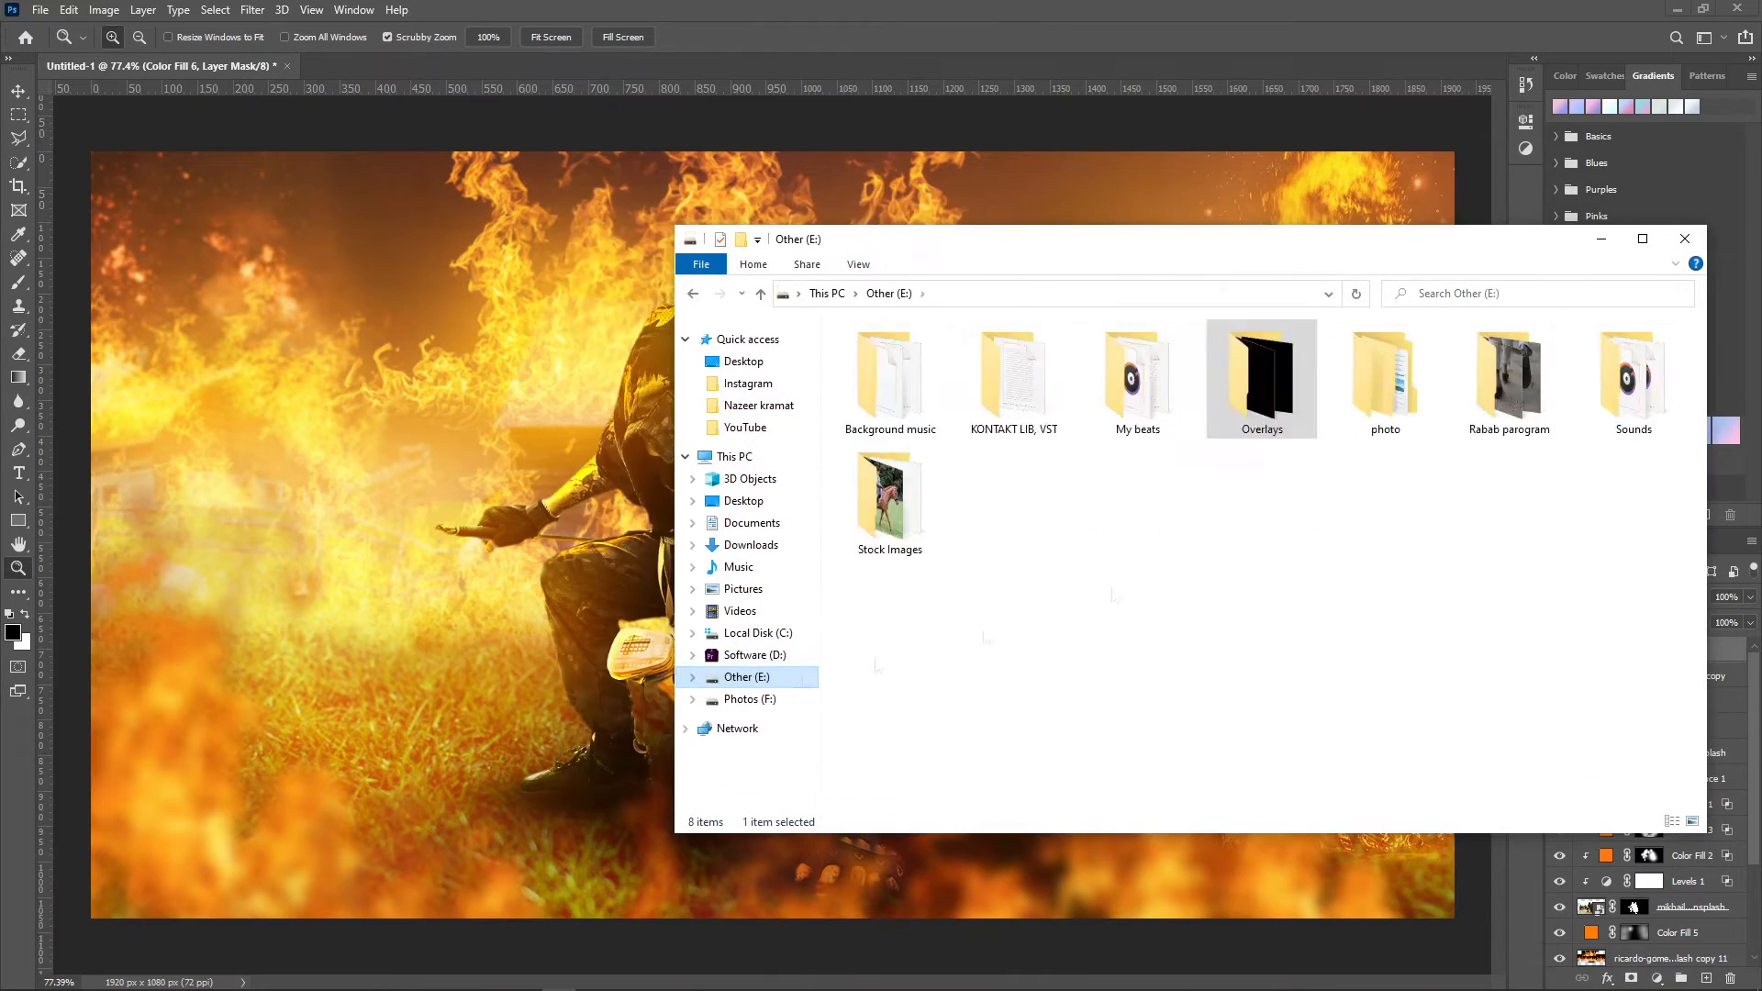
double_click(1263, 378)
scroll(1336, 592, down, 1)
double_click(1266, 738)
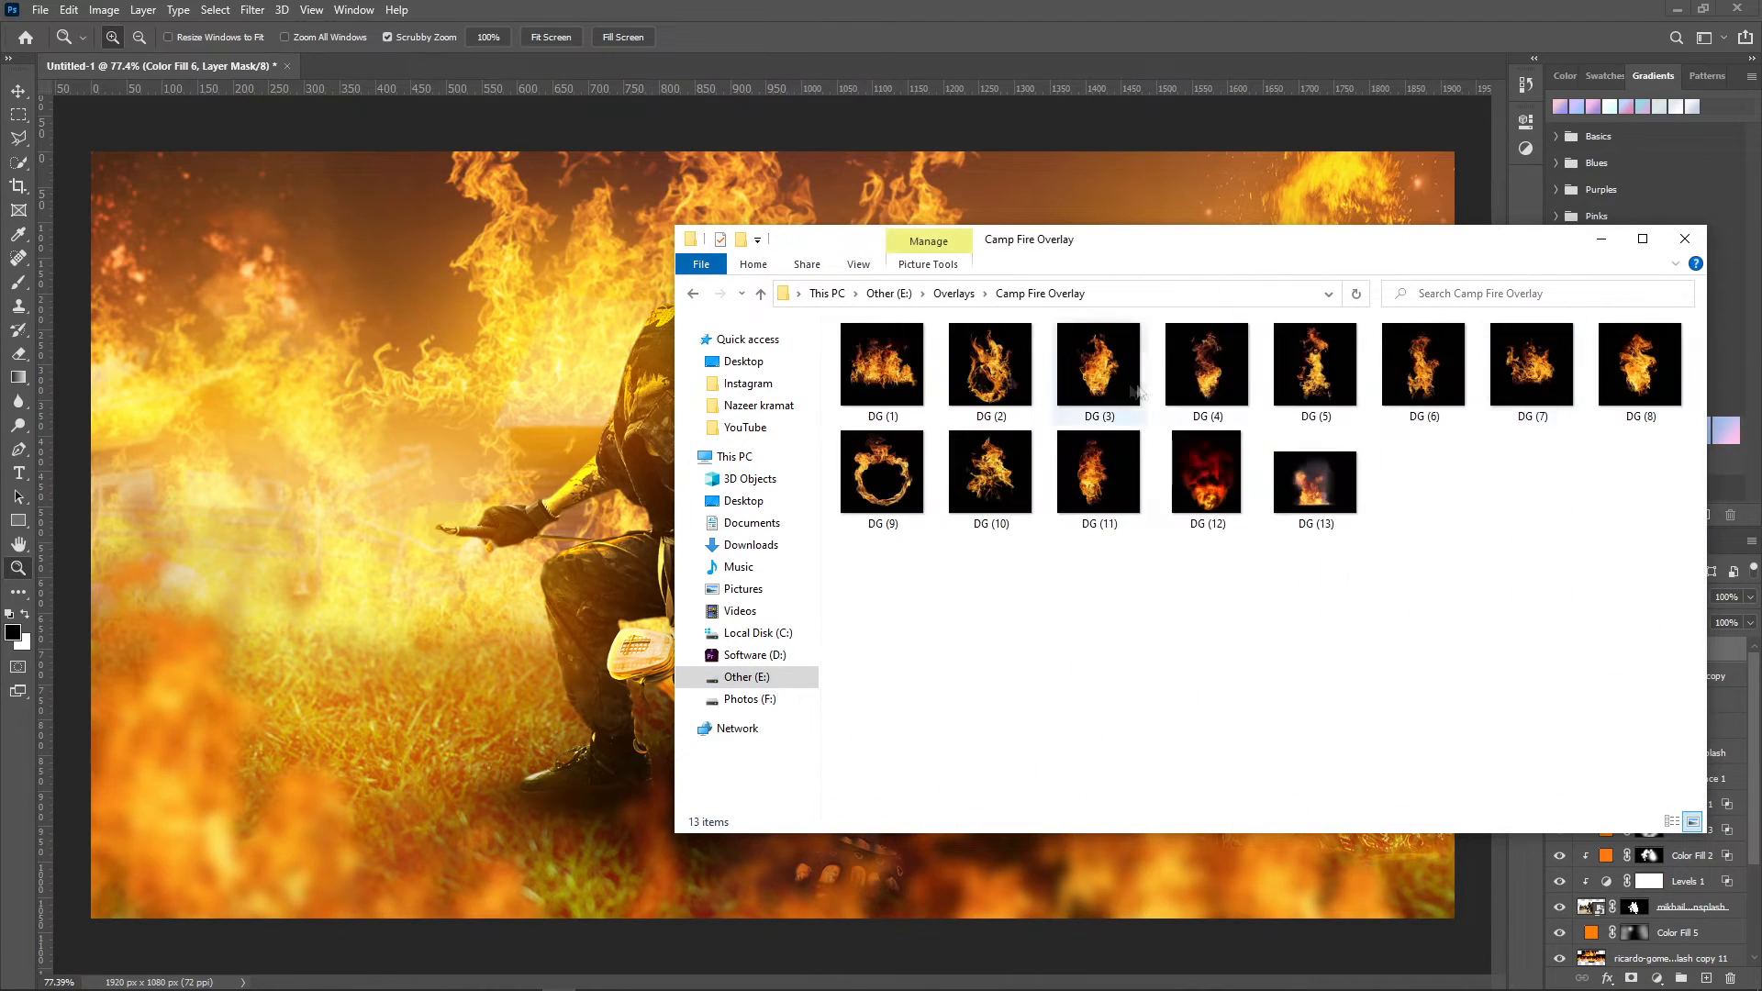
drag(881, 367, 550, 440)
Step: Scale and position the DG (1) fire at the figure's front shoe, with its blend mode set to Screen
drag(985, 321, 697, 623)
click(1607, 598)
click(1596, 684)
drag(675, 704, 662, 749)
mouse_move(577, 775)
mouse_down()
mouse_move(557, 758)
mouse_move(629, 778)
mouse_move(602, 828)
mouse_move(703, 800)
mouse_move(580, 784)
mouse_move(550, 800)
mouse_up()
click(875, 39)
Step: Mask away the unwanted lower edge of the small flame at the shoe
click(19, 568)
key(b)
key(x)
drag(581, 863, 513, 870)
right_click(514, 869)
key(Escape)
key(x)
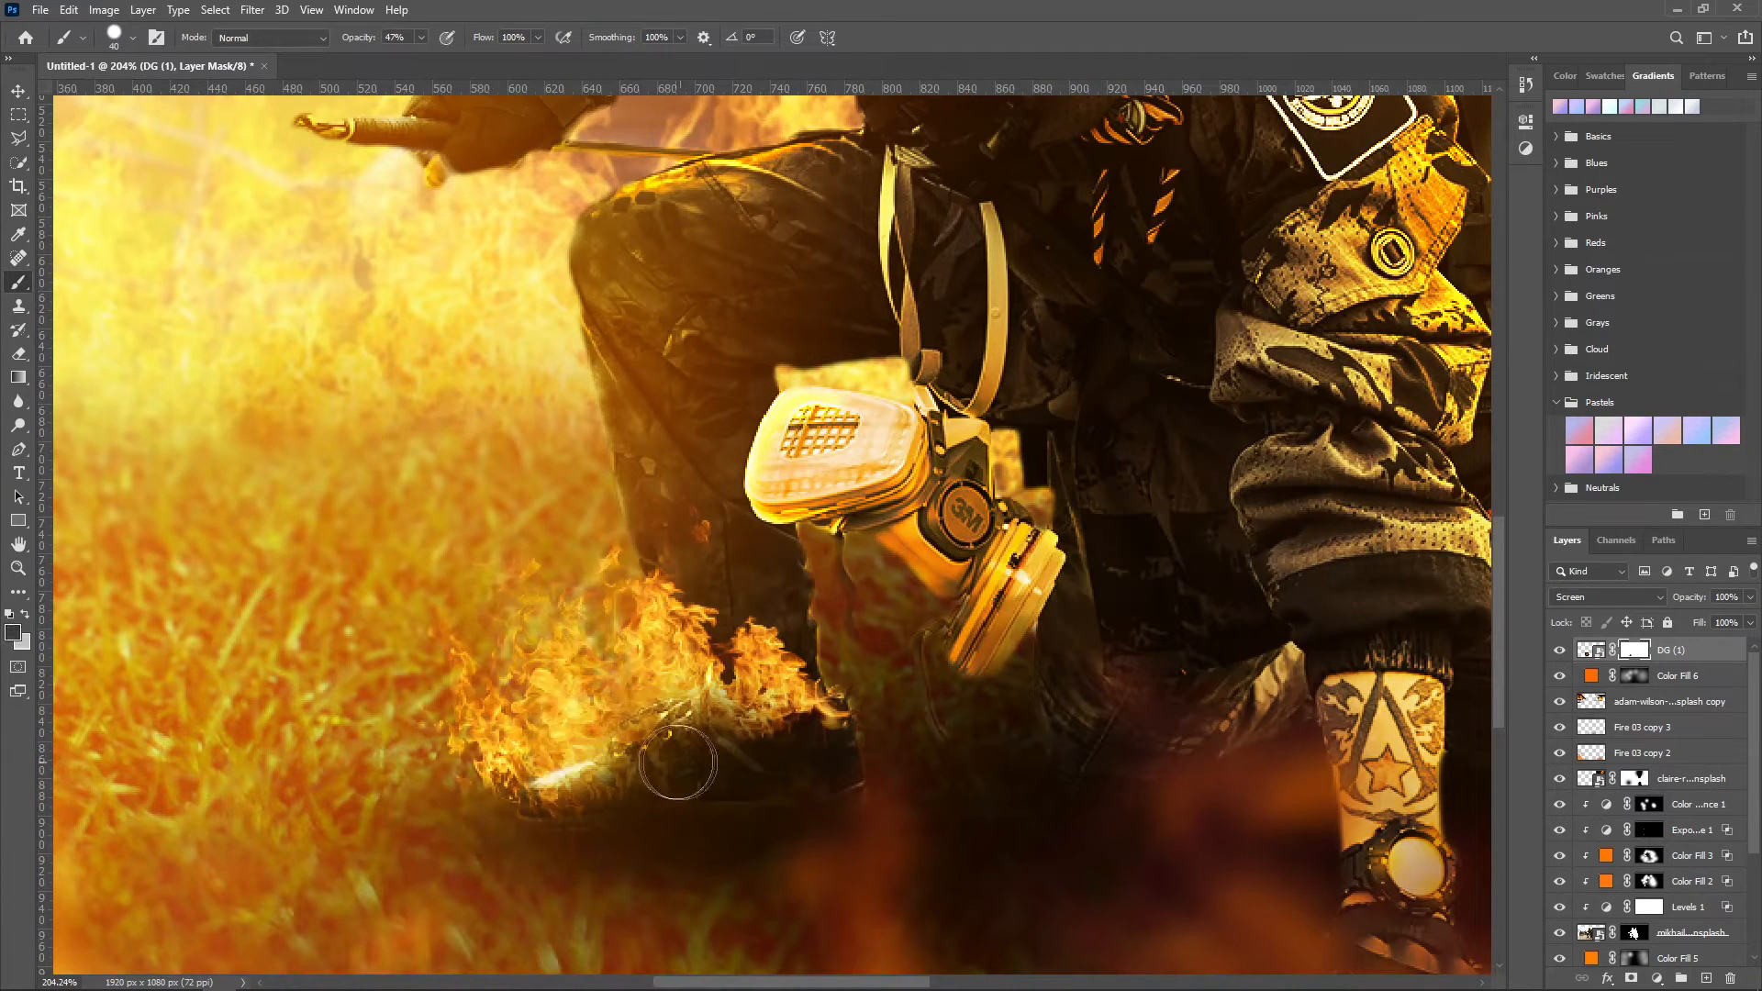
Step: Mask out the part of the small flame that covers the shoe and lower leg
key(z)
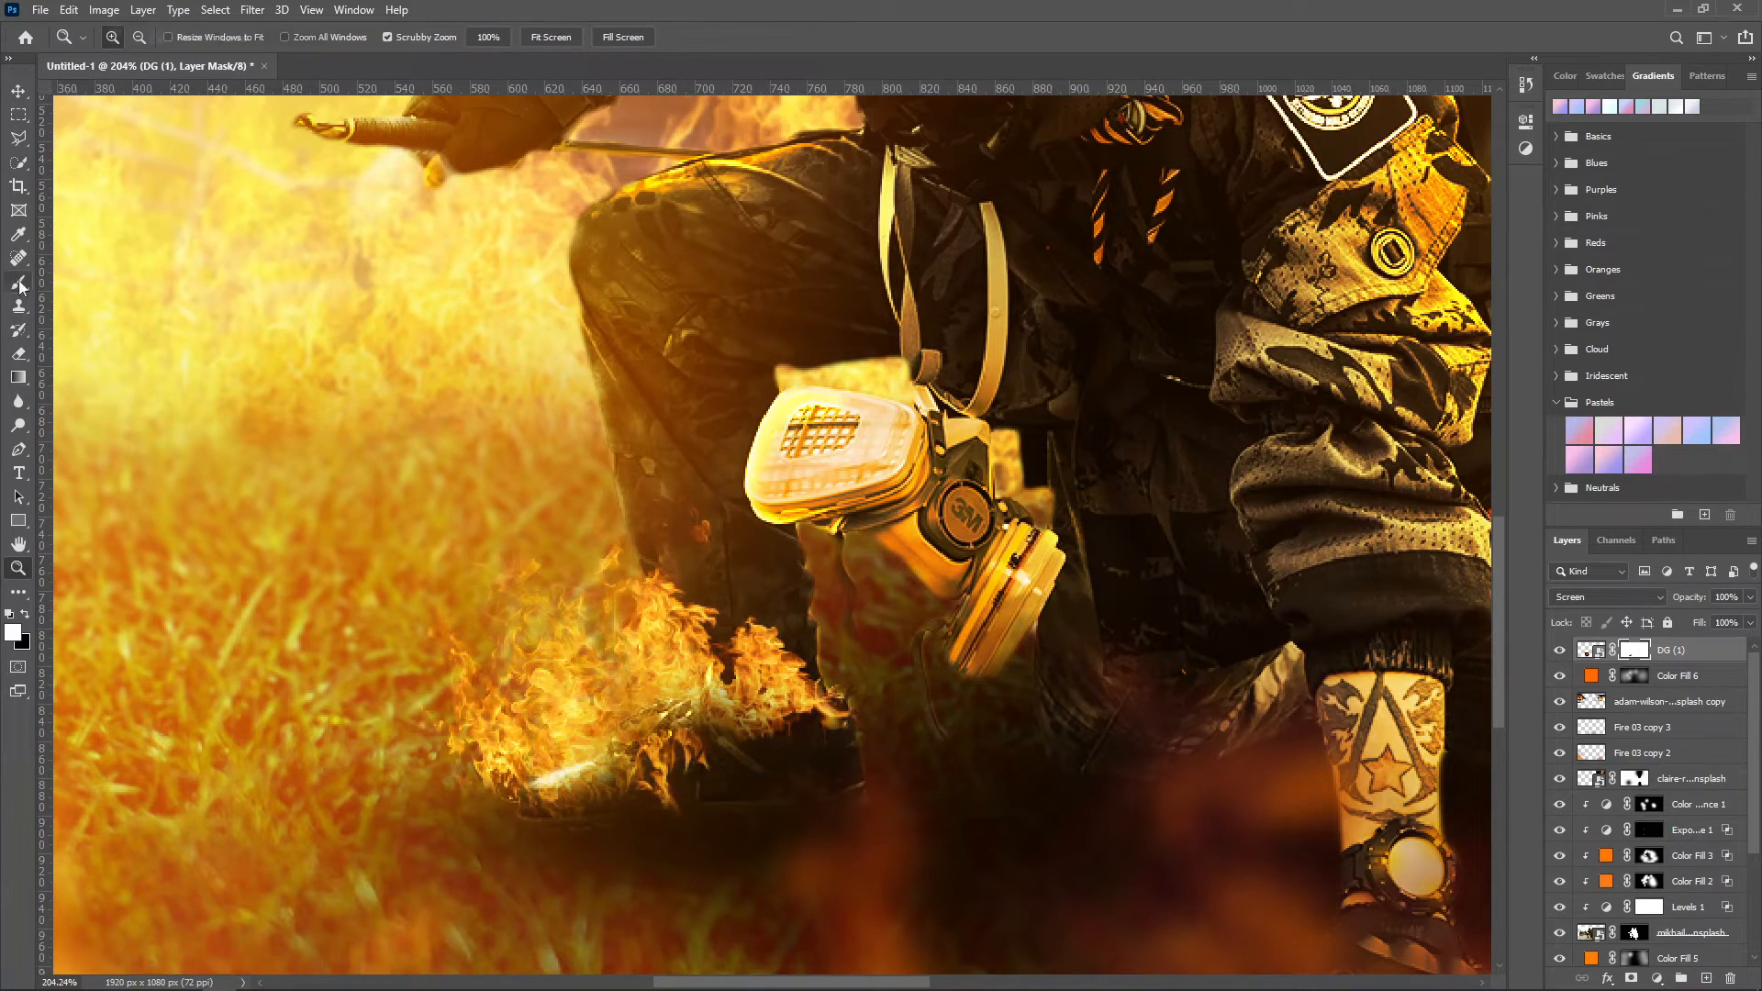
key(b)
key(x)
mouse_move(704, 790)
mouse_down()
mouse_move(725, 674)
mouse_move(754, 712)
mouse_up()
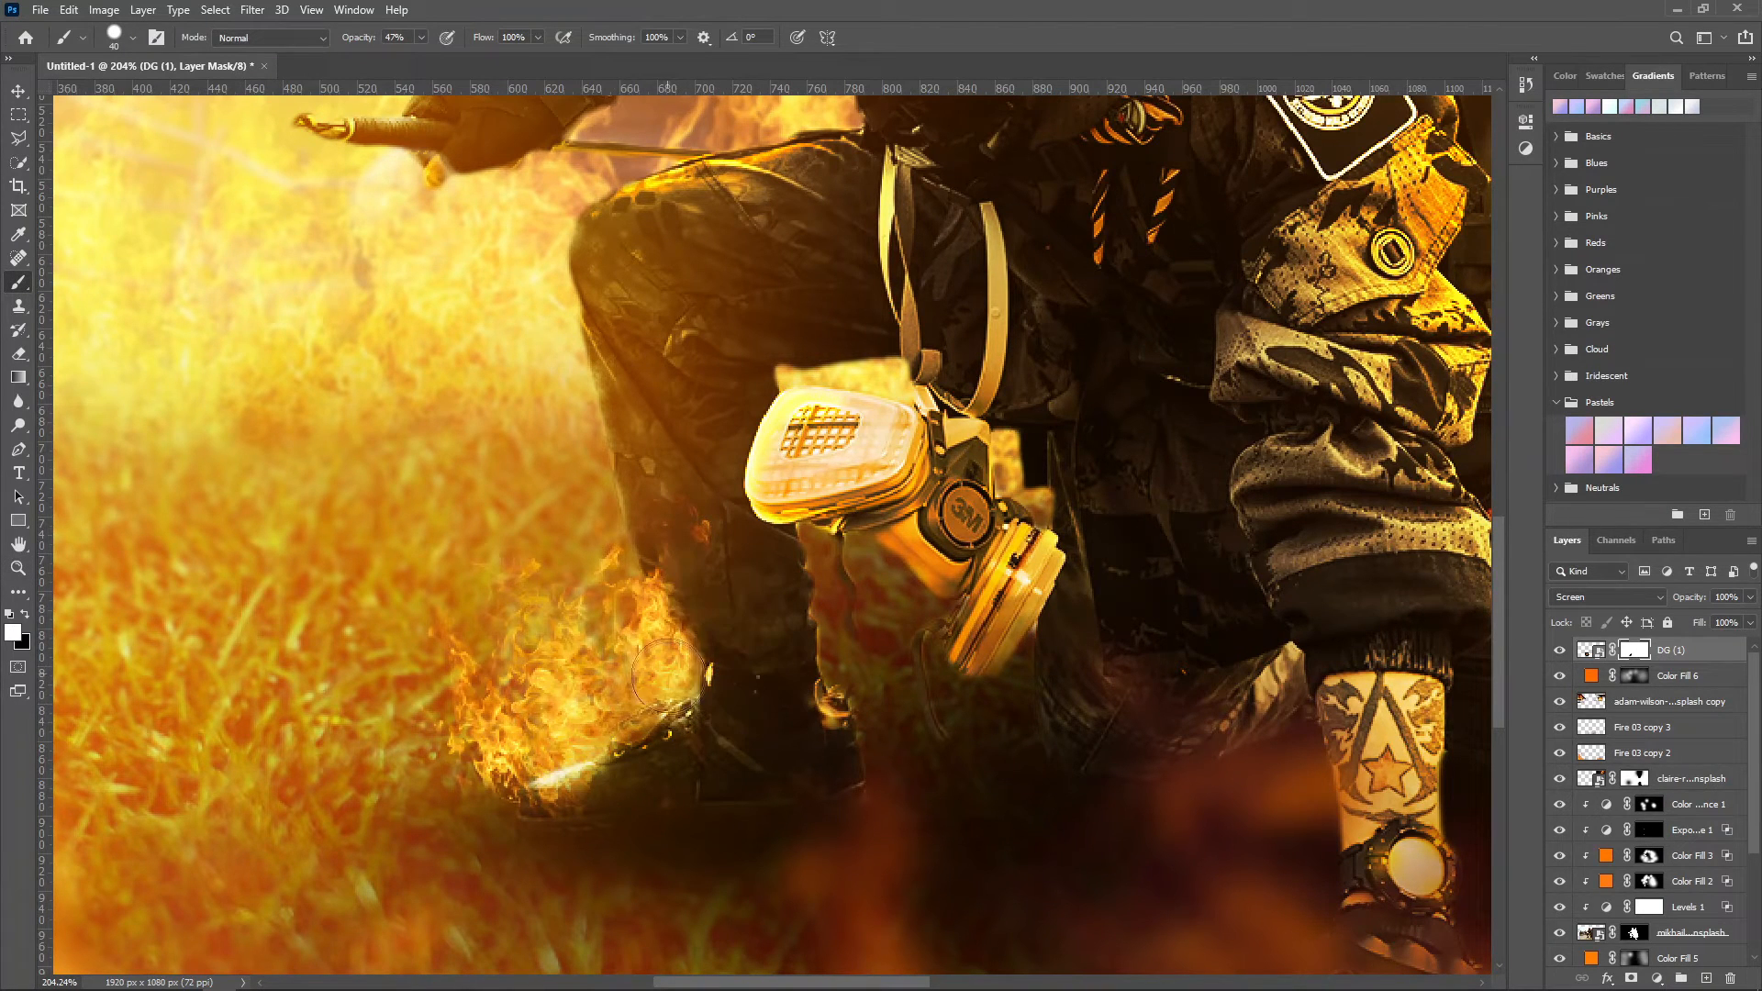
right_click(756, 616)
click(854, 704)
drag(775, 648, 722, 650)
Step: Paint more of the topmost orange glow around the small flame at the shoe
click(21, 572)
click(1634, 675)
key(b)
alt+right_click(609, 735)
click(628, 687)
click(642, 704)
click(20, 569)
key(ctrl+0)
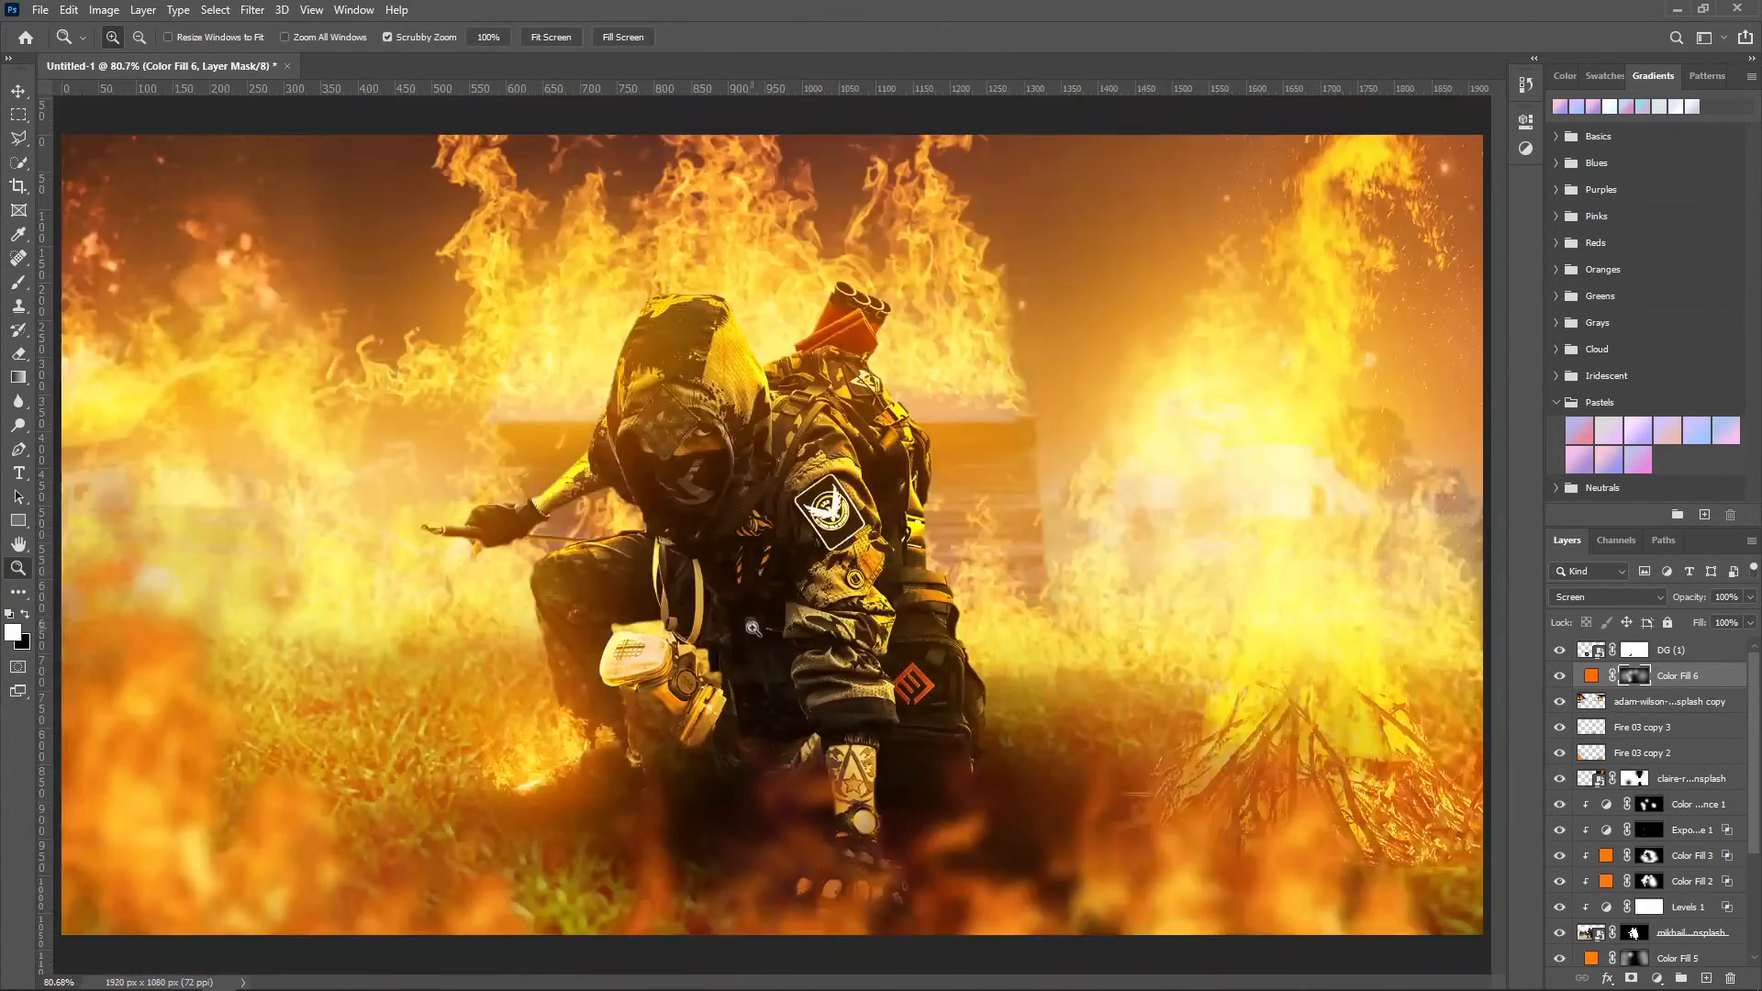
Step: Add a blank layer above the topmost orange fill, and cover the selected eye with a clipped light pink Solid Color fill
drag(705, 441, 826, 554)
click(1706, 979)
key(w)
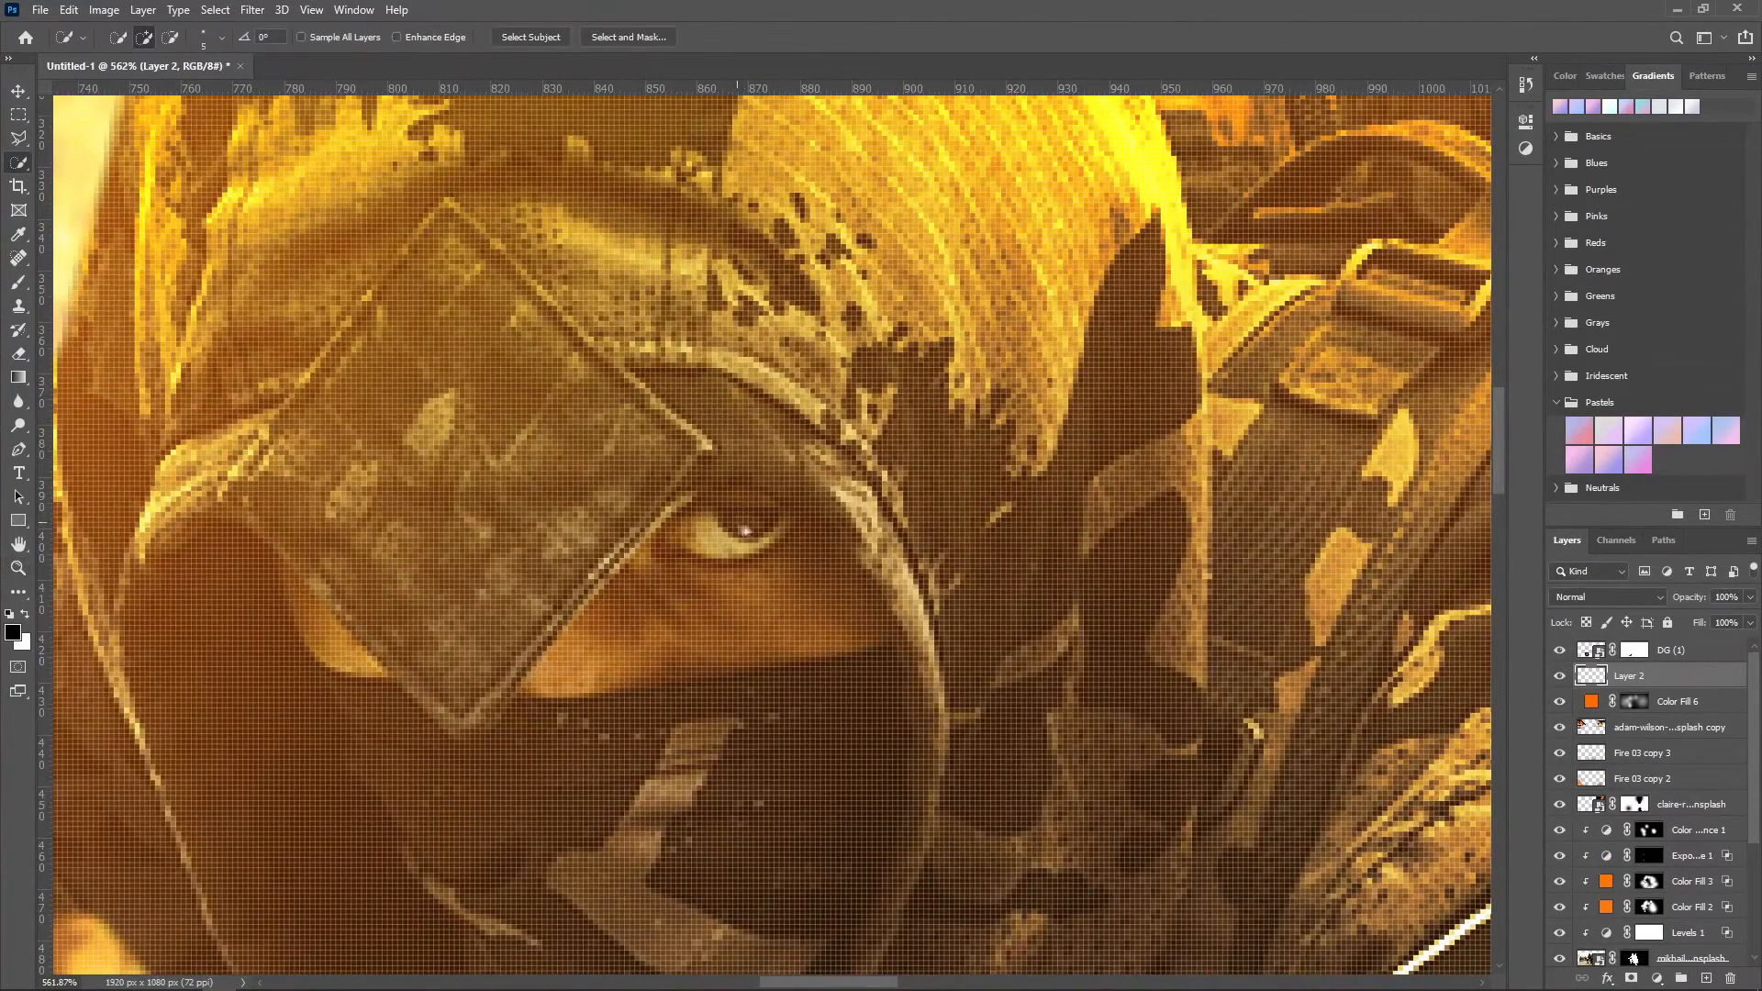
click(1632, 960)
click(1657, 978)
click(1642, 657)
click(1142, 343)
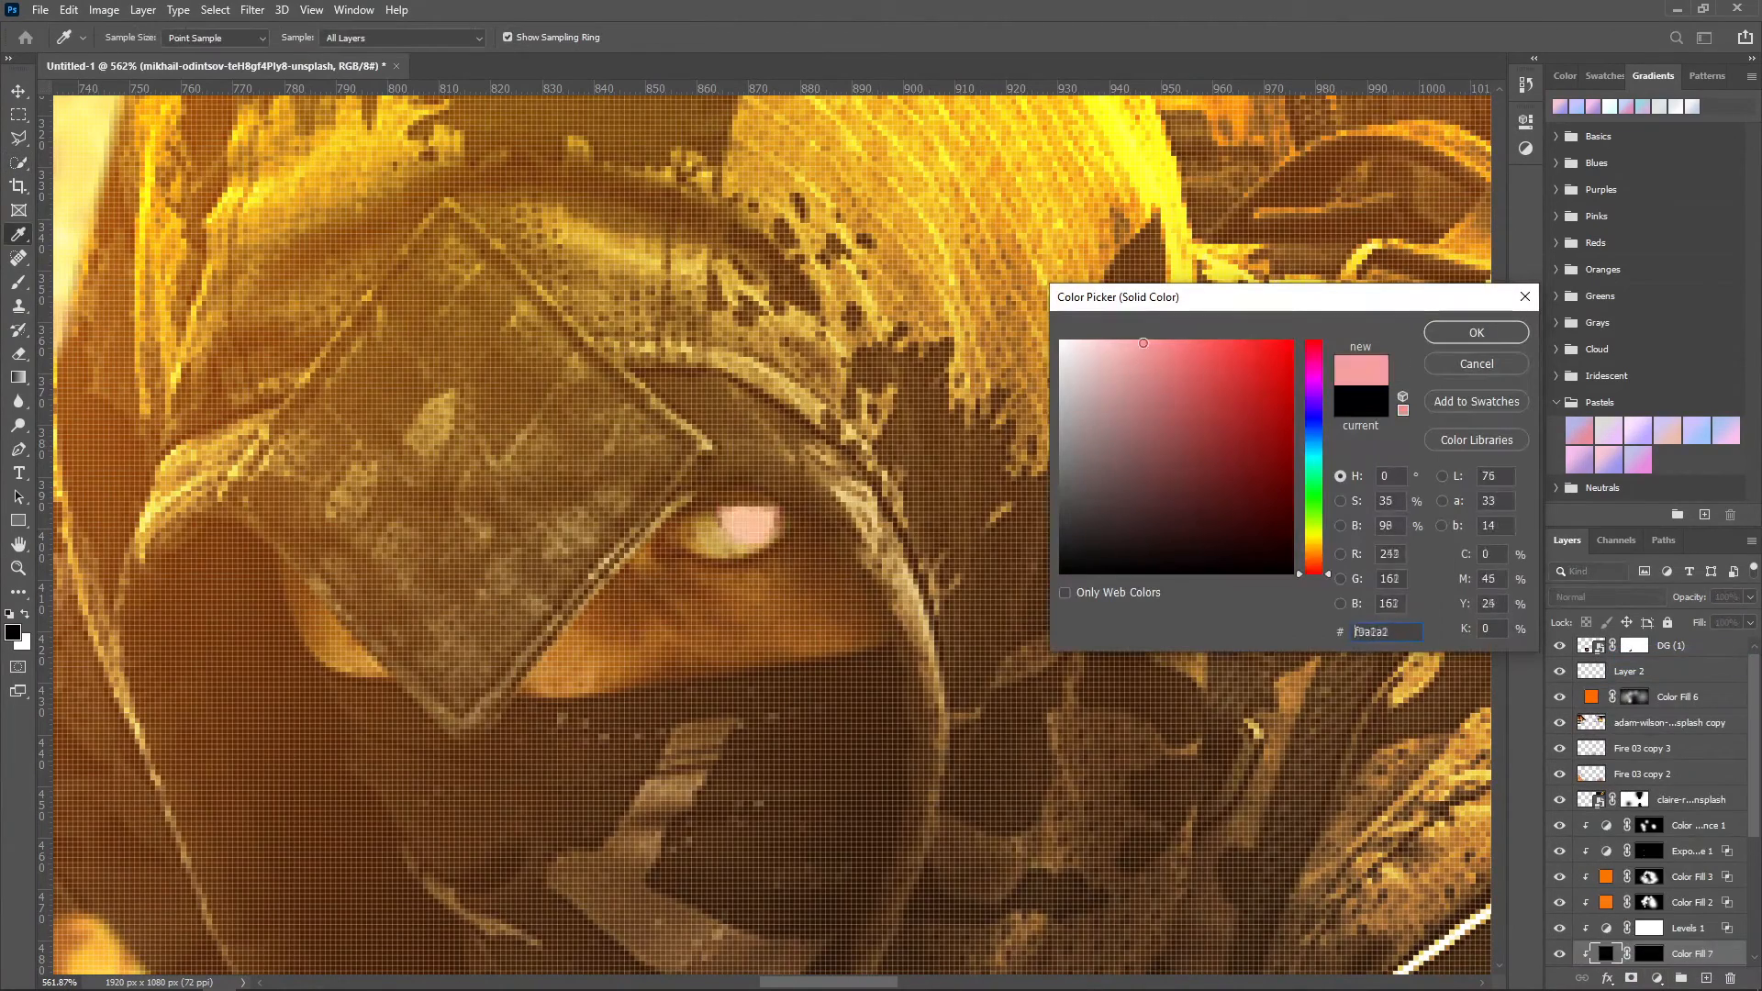
drag(1186, 338, 1130, 340)
click(1477, 333)
click(1657, 978)
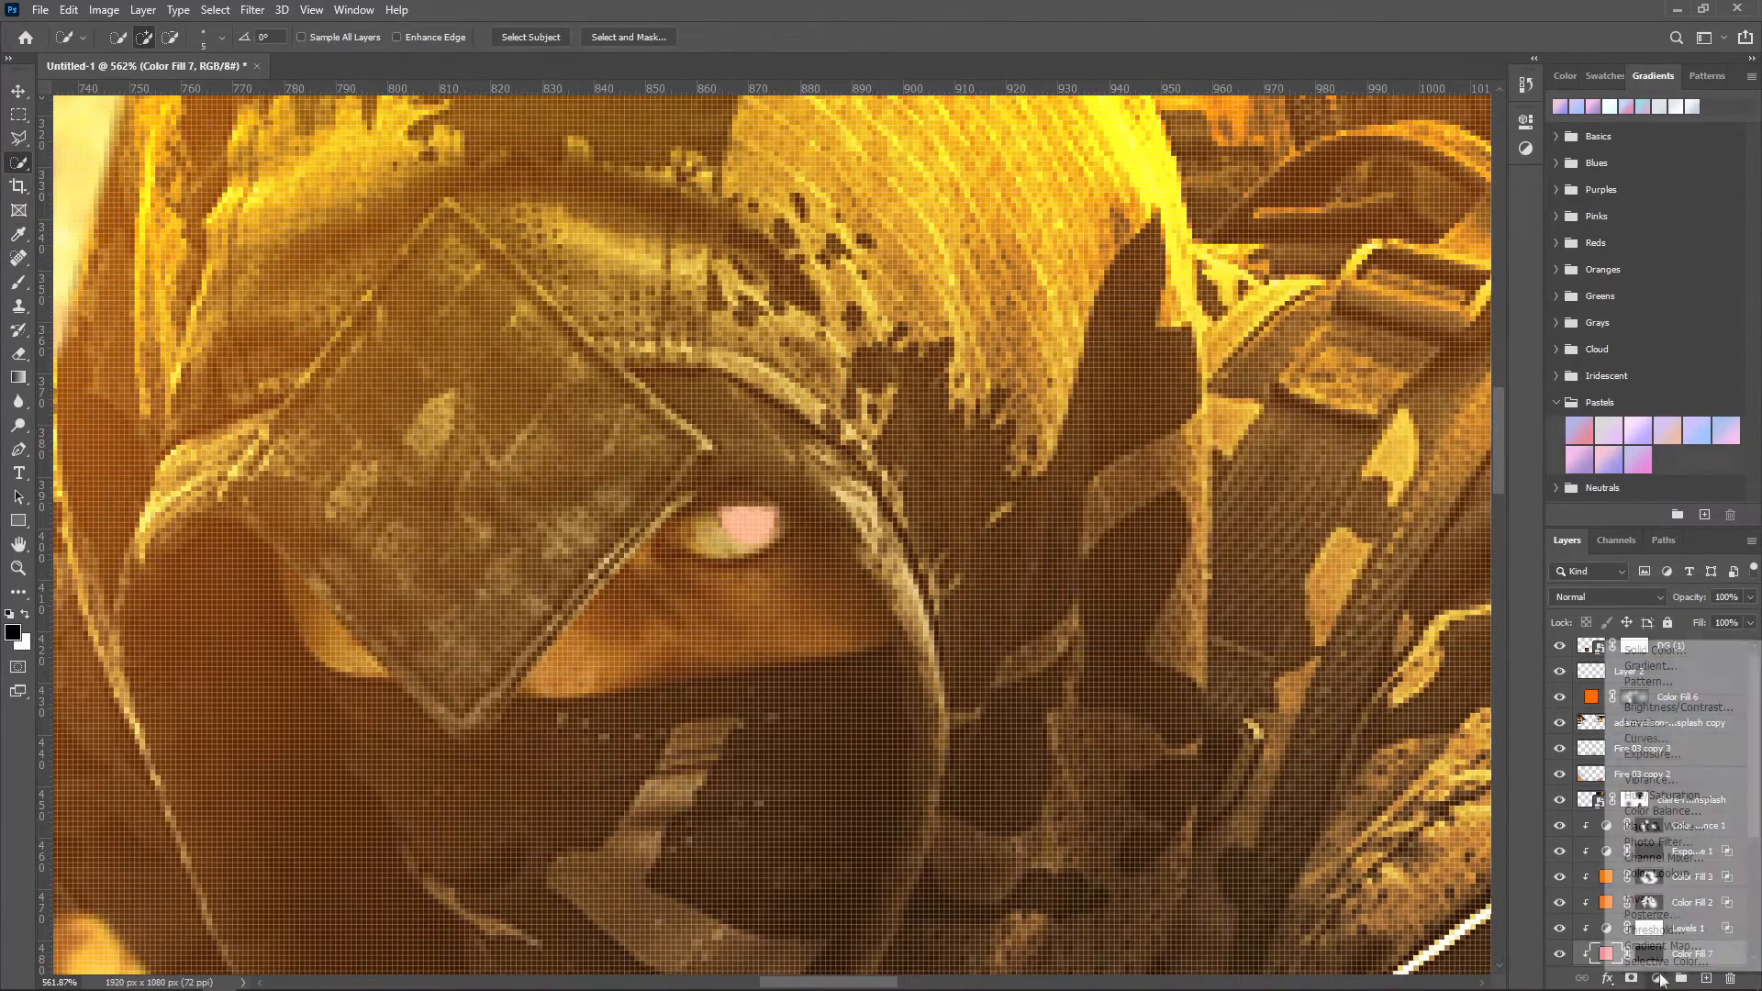
click(1642, 657)
click(1278, 391)
click(1476, 333)
scroll(1638, 897, down, 2)
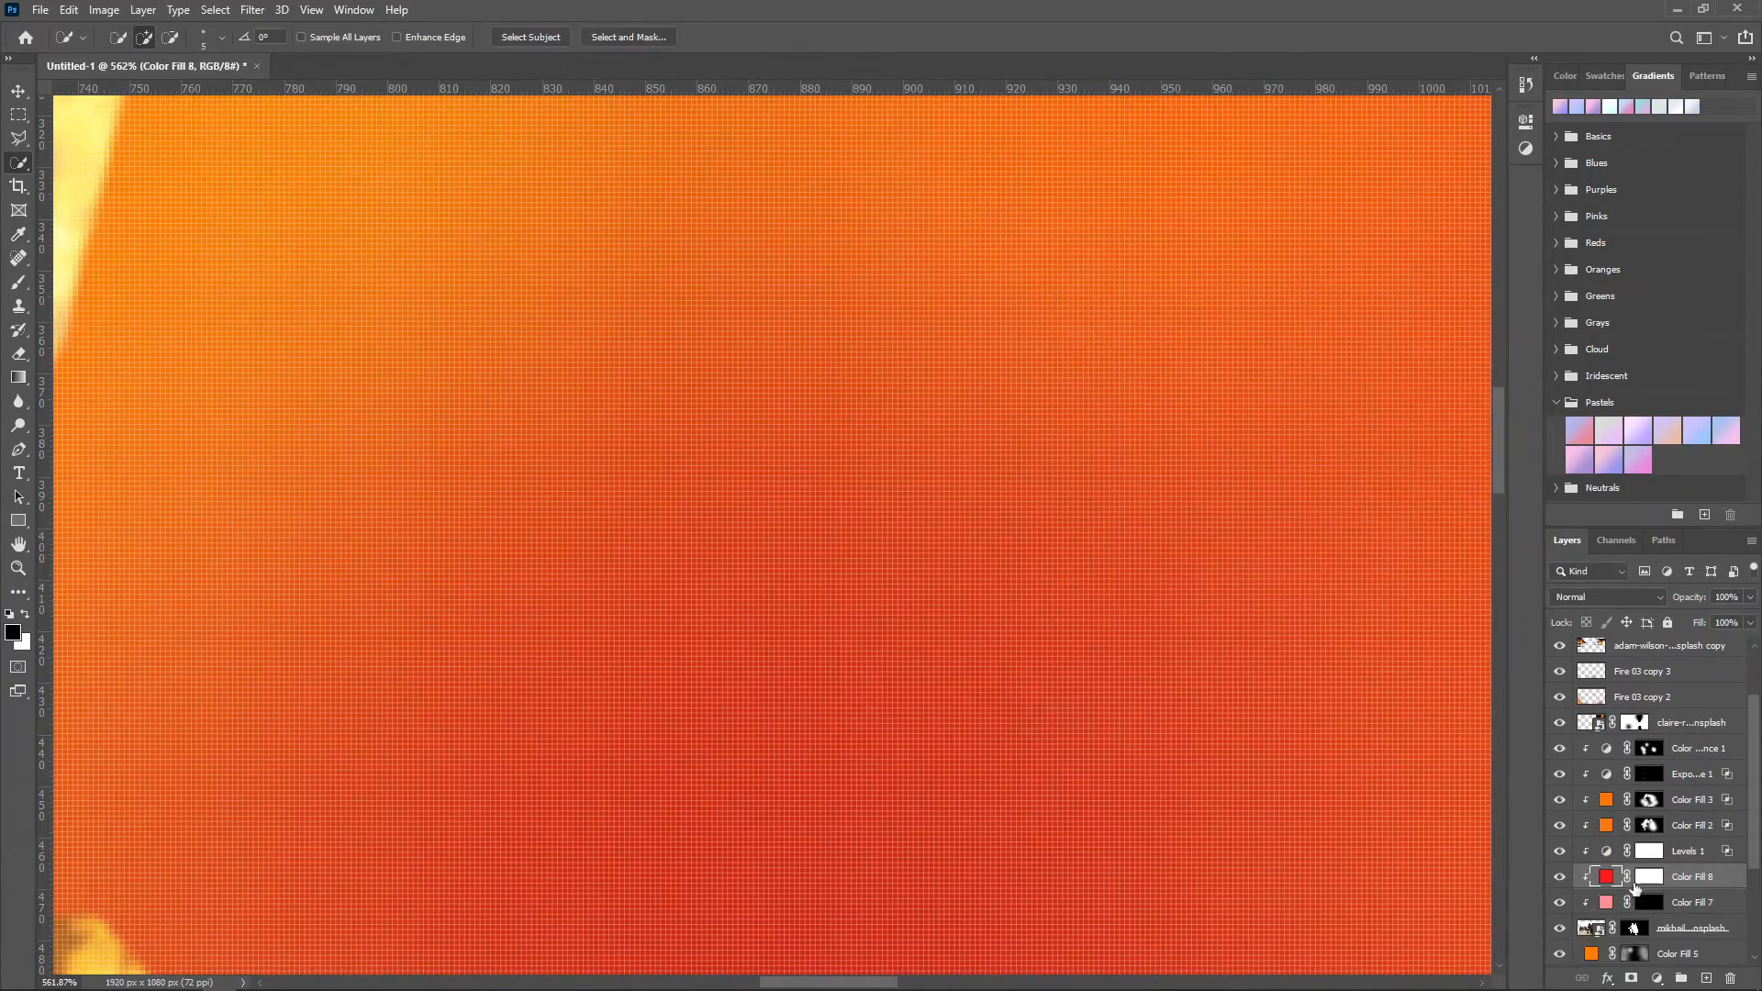
key(Delete)
Step: Add a clipped ff0000 red Solid Color fill above the eye fill, set to Screen with its mask inverted
click(1657, 978)
click(1642, 657)
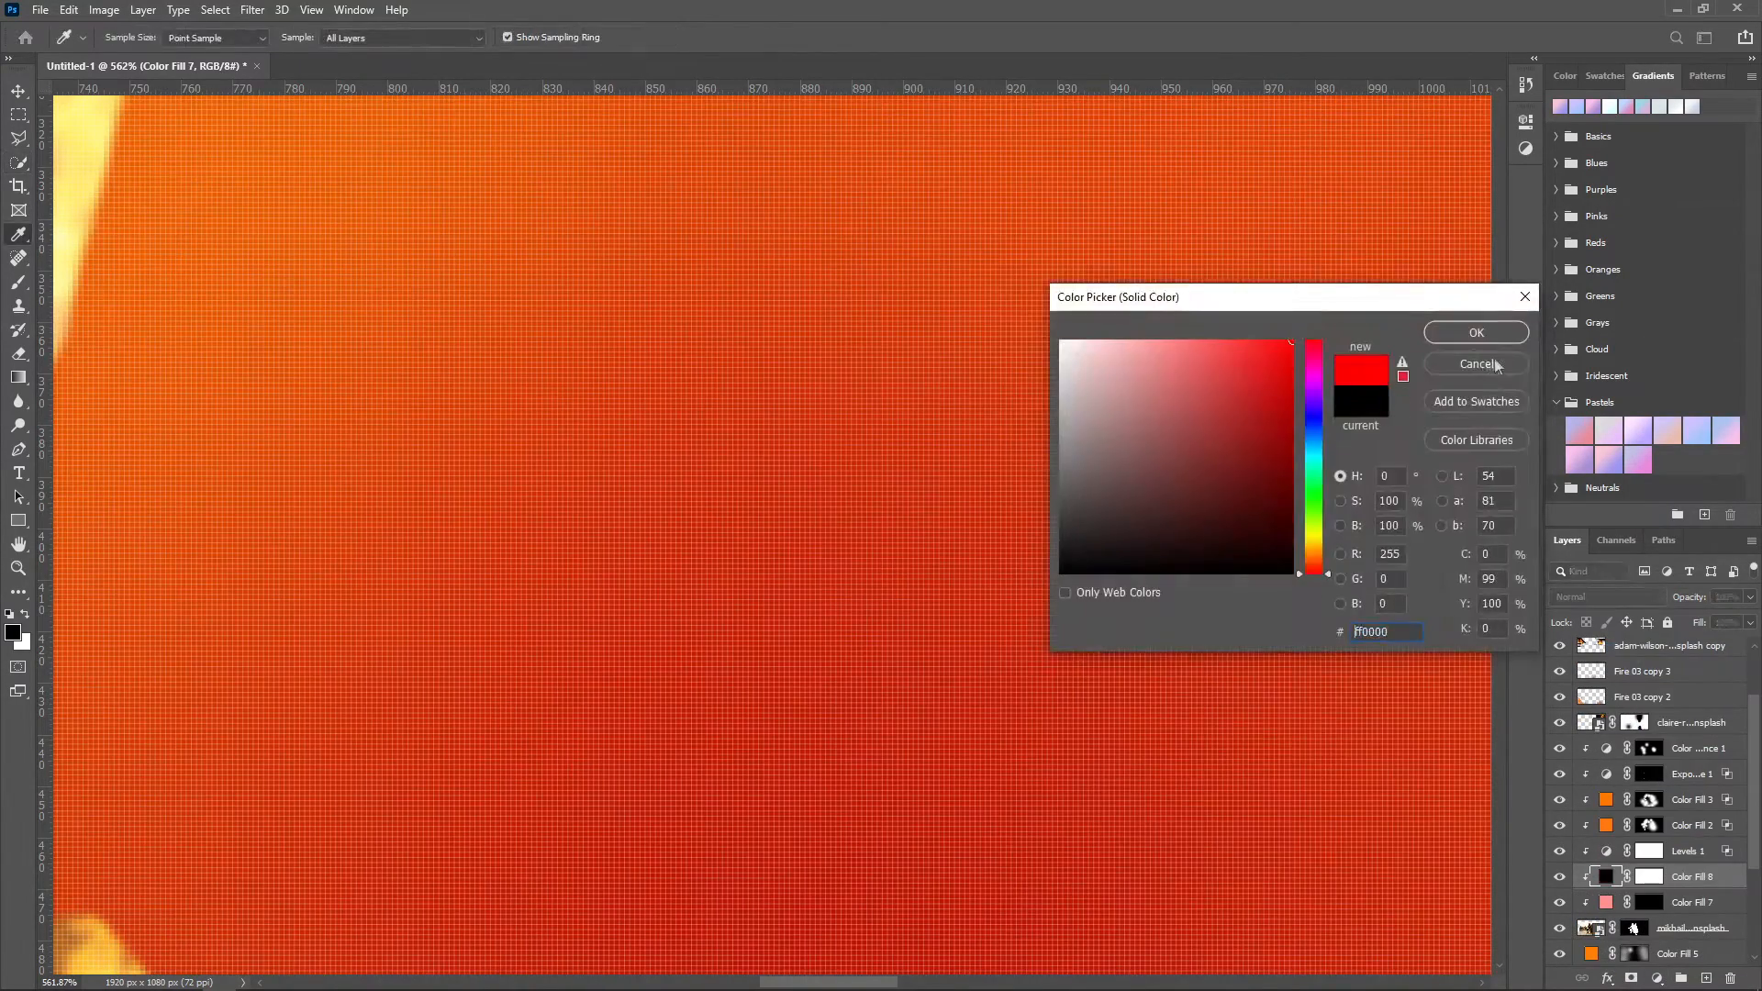
click(1477, 333)
click(1606, 597)
click(1576, 685)
click(1649, 877)
key(ctrl+i)
Step: Paint a soft red glow around the figure's eye on the red fill's mask
key(b)
key(x)
click(718, 553)
click(725, 564)
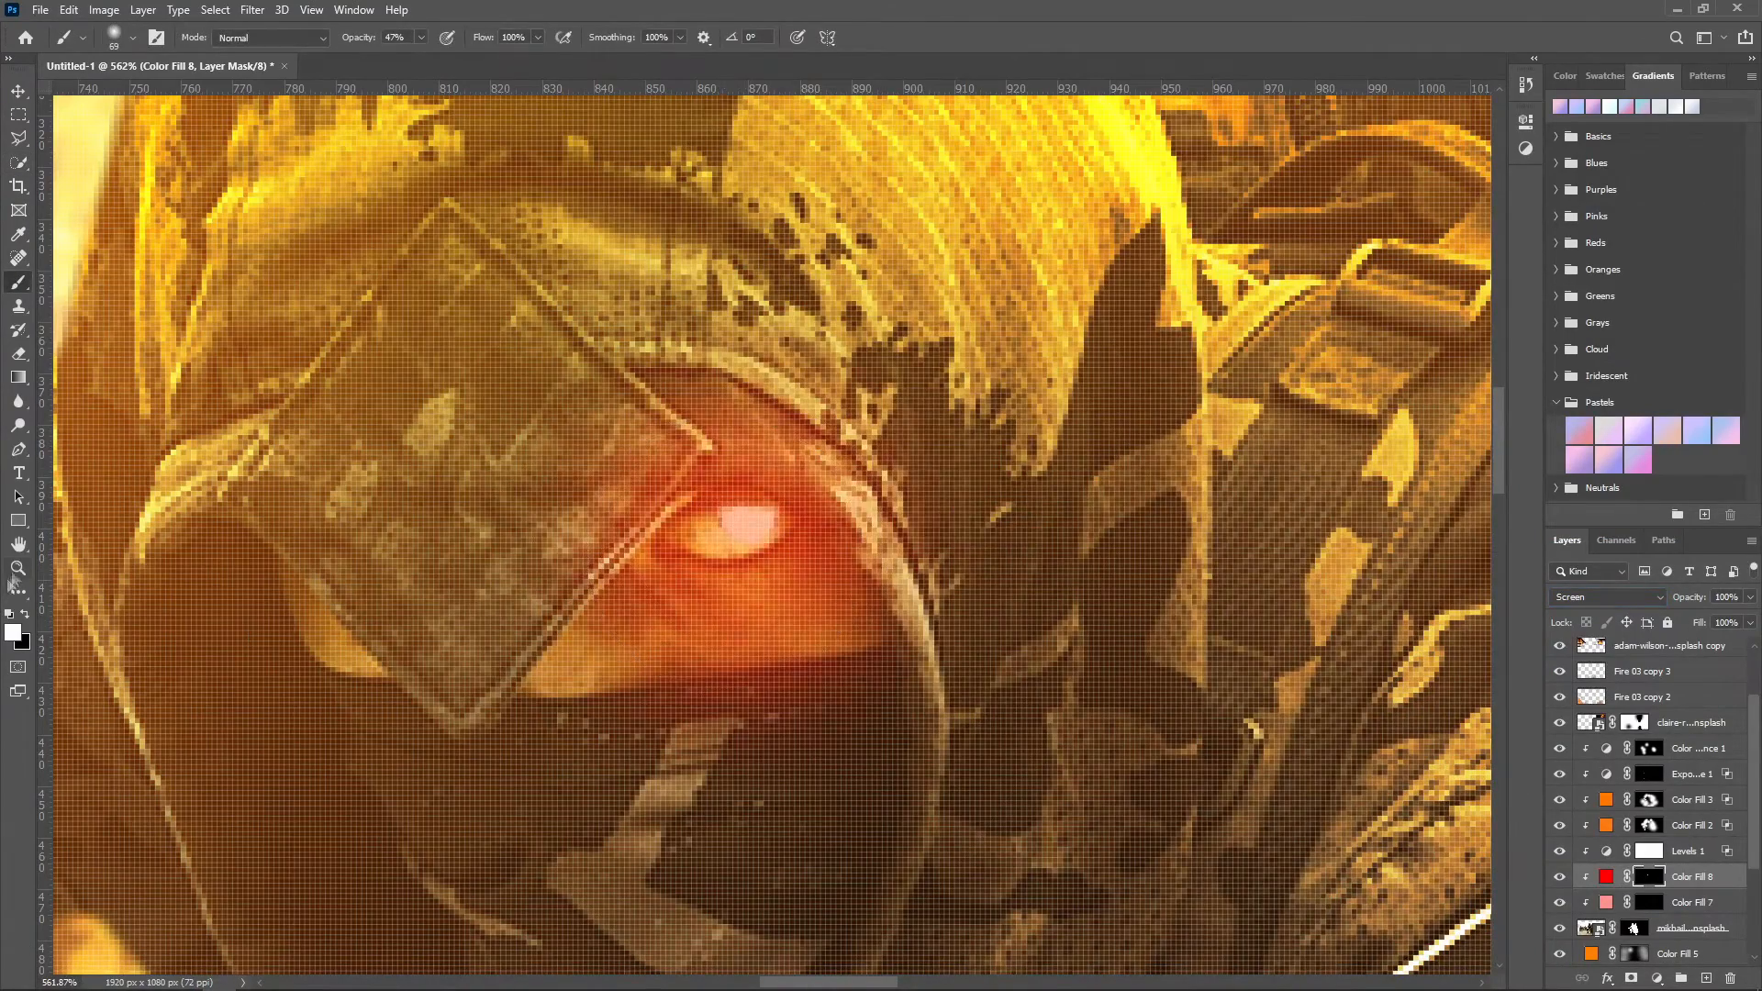
Step: Change the eye glow's fill color to blue and paint the glow wider across the face
key(z)
right_click(545, 508)
click(612, 518)
double_click(1607, 878)
drag(1314, 440, 1317, 435)
key(Return)
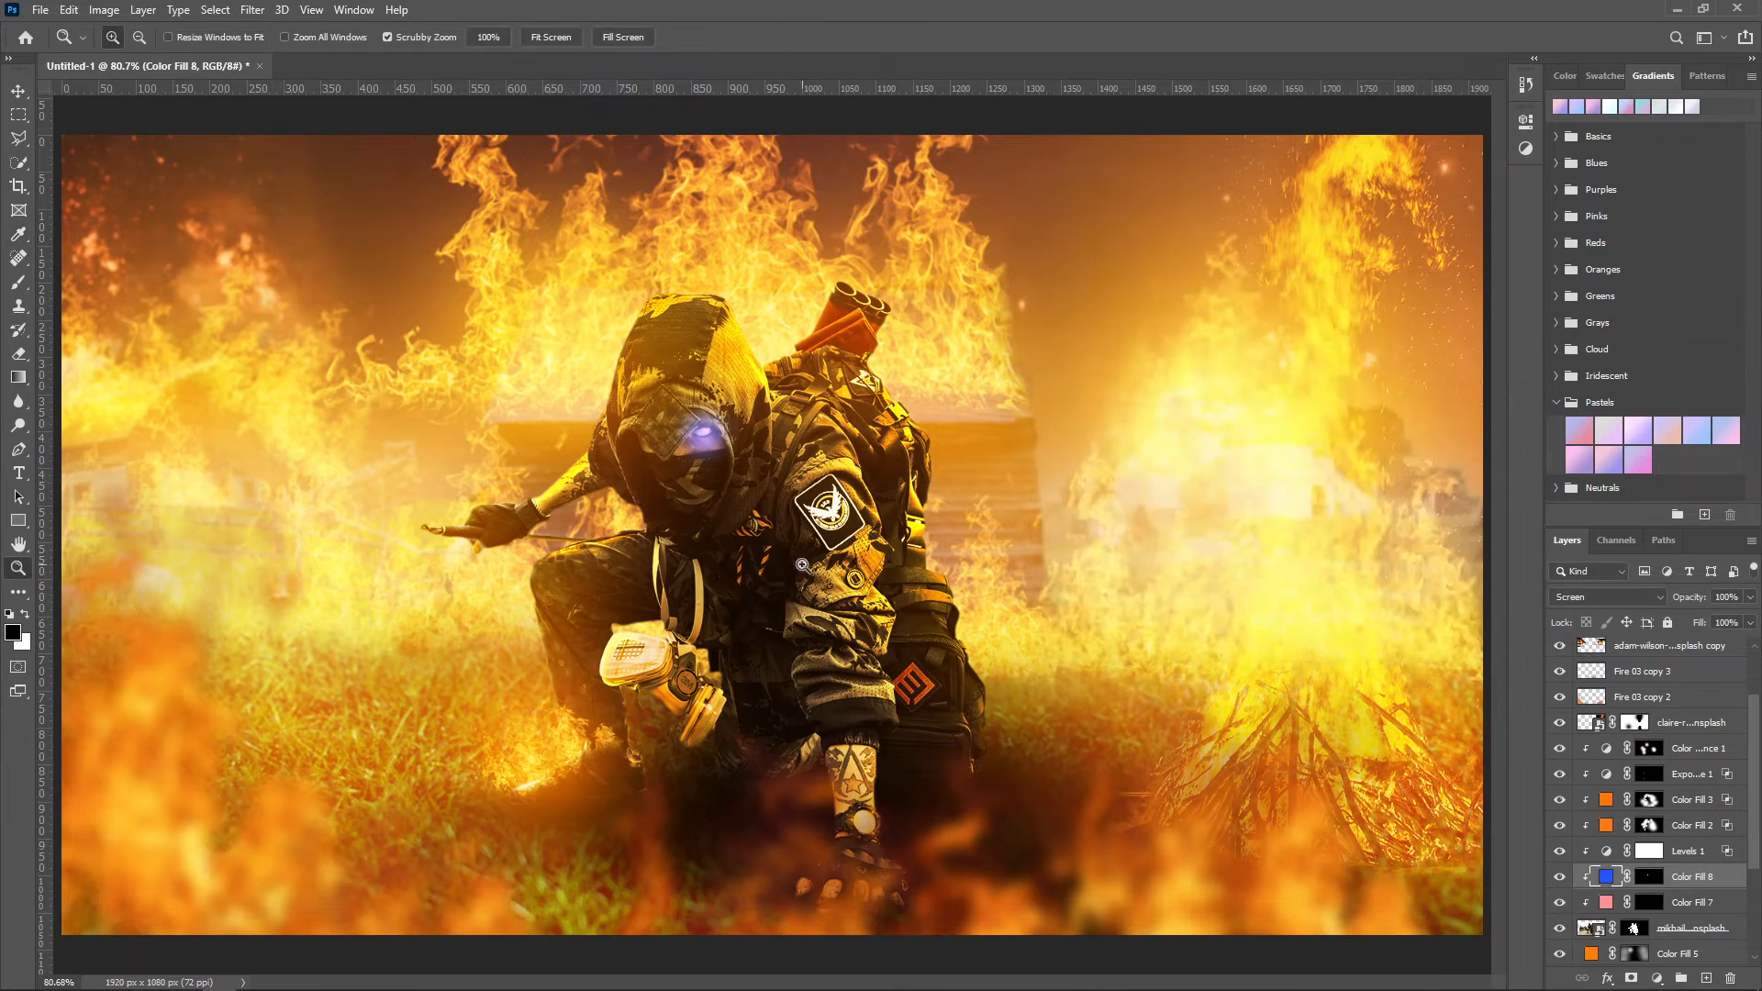
alt+right_click(700, 483)
click(702, 445)
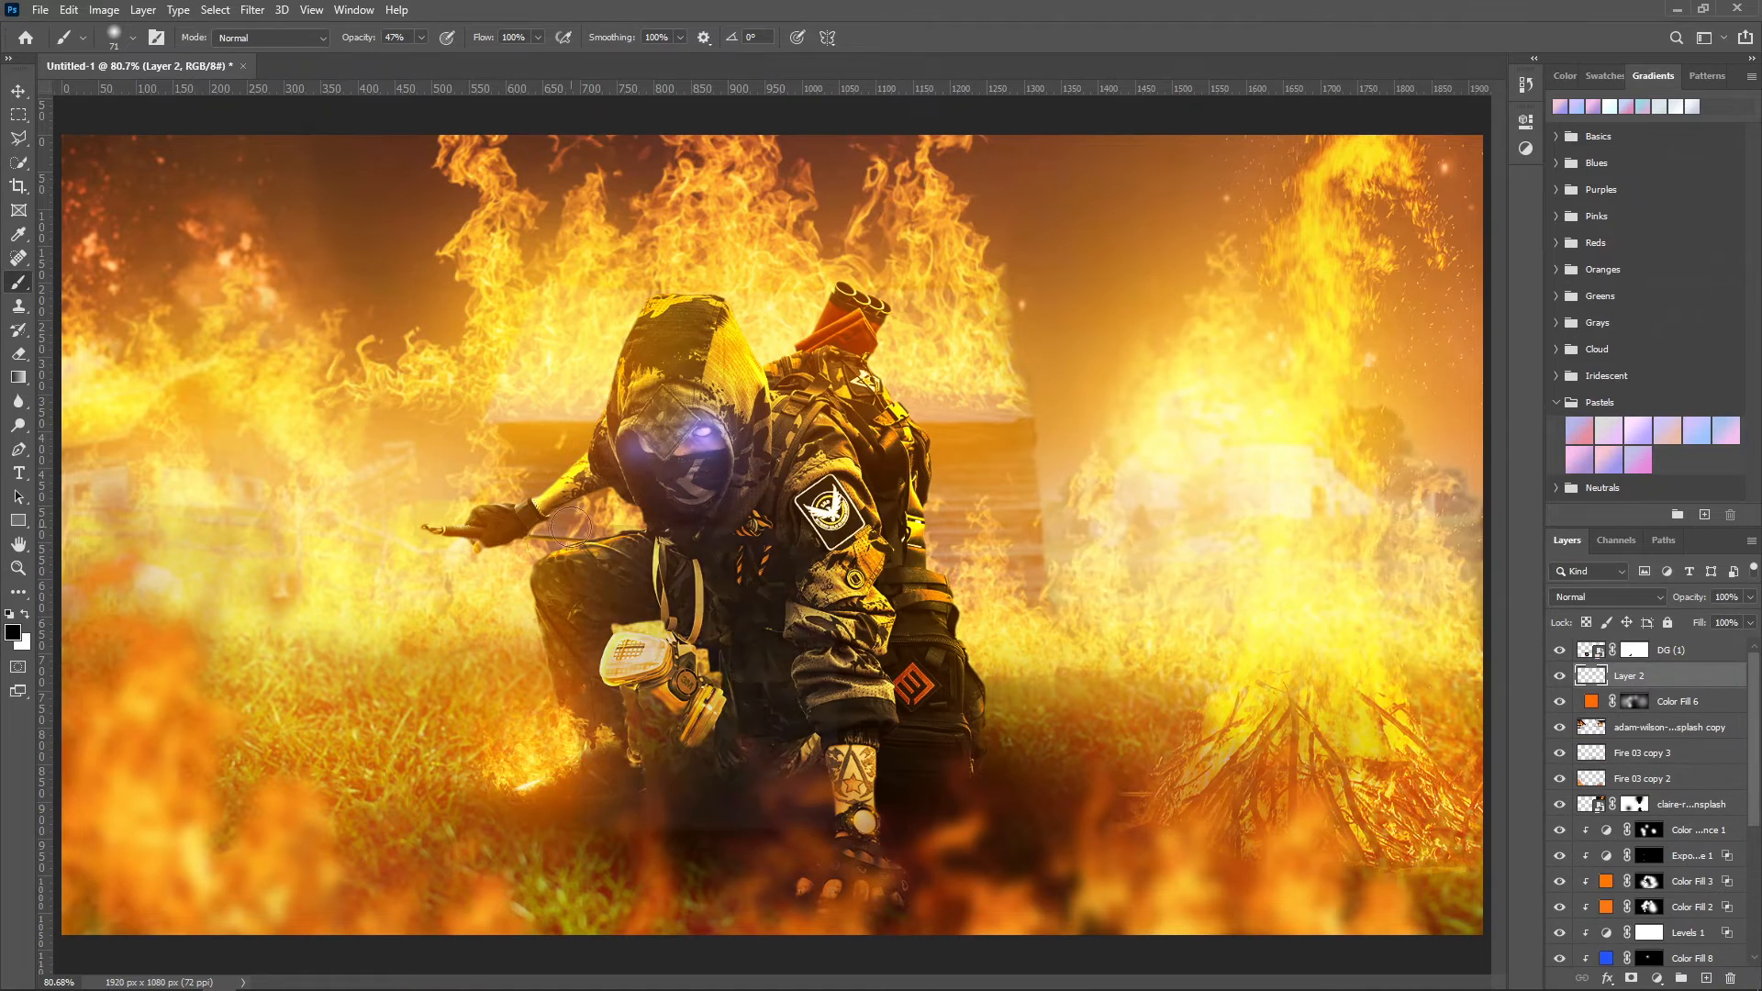
Step: Select a branching 2500 brush tip for the blank layer and set the foreground color to light blue
click(156, 37)
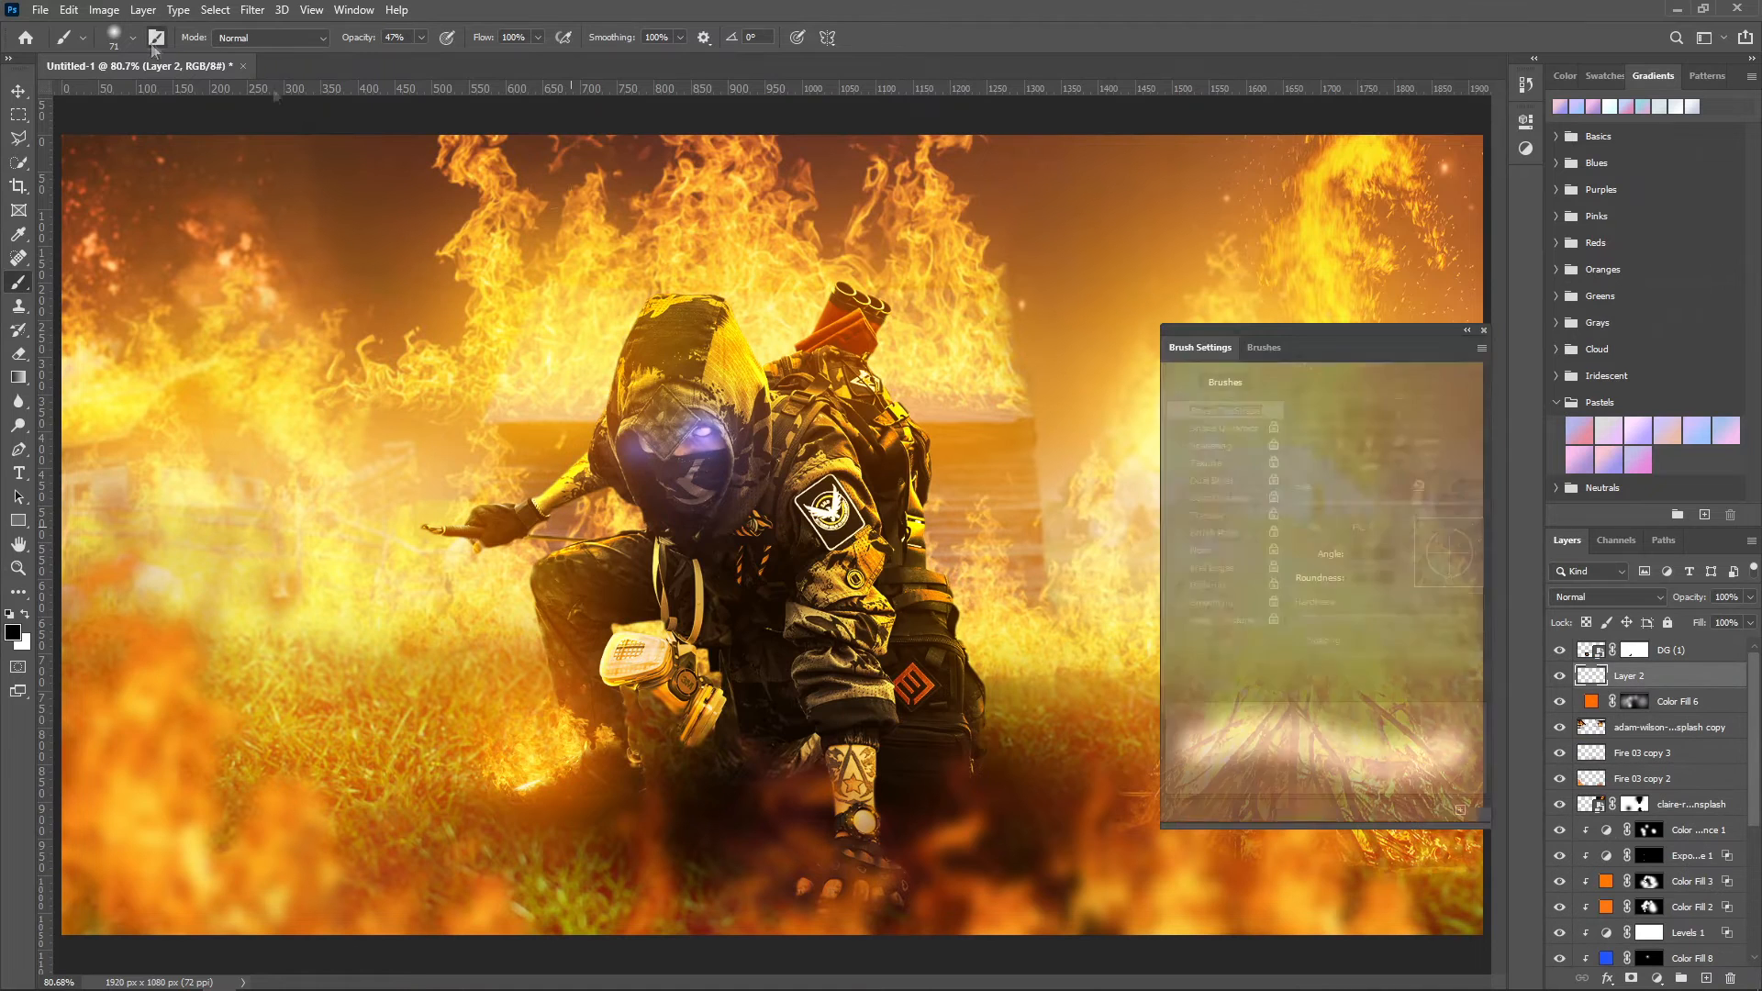
click(1428, 447)
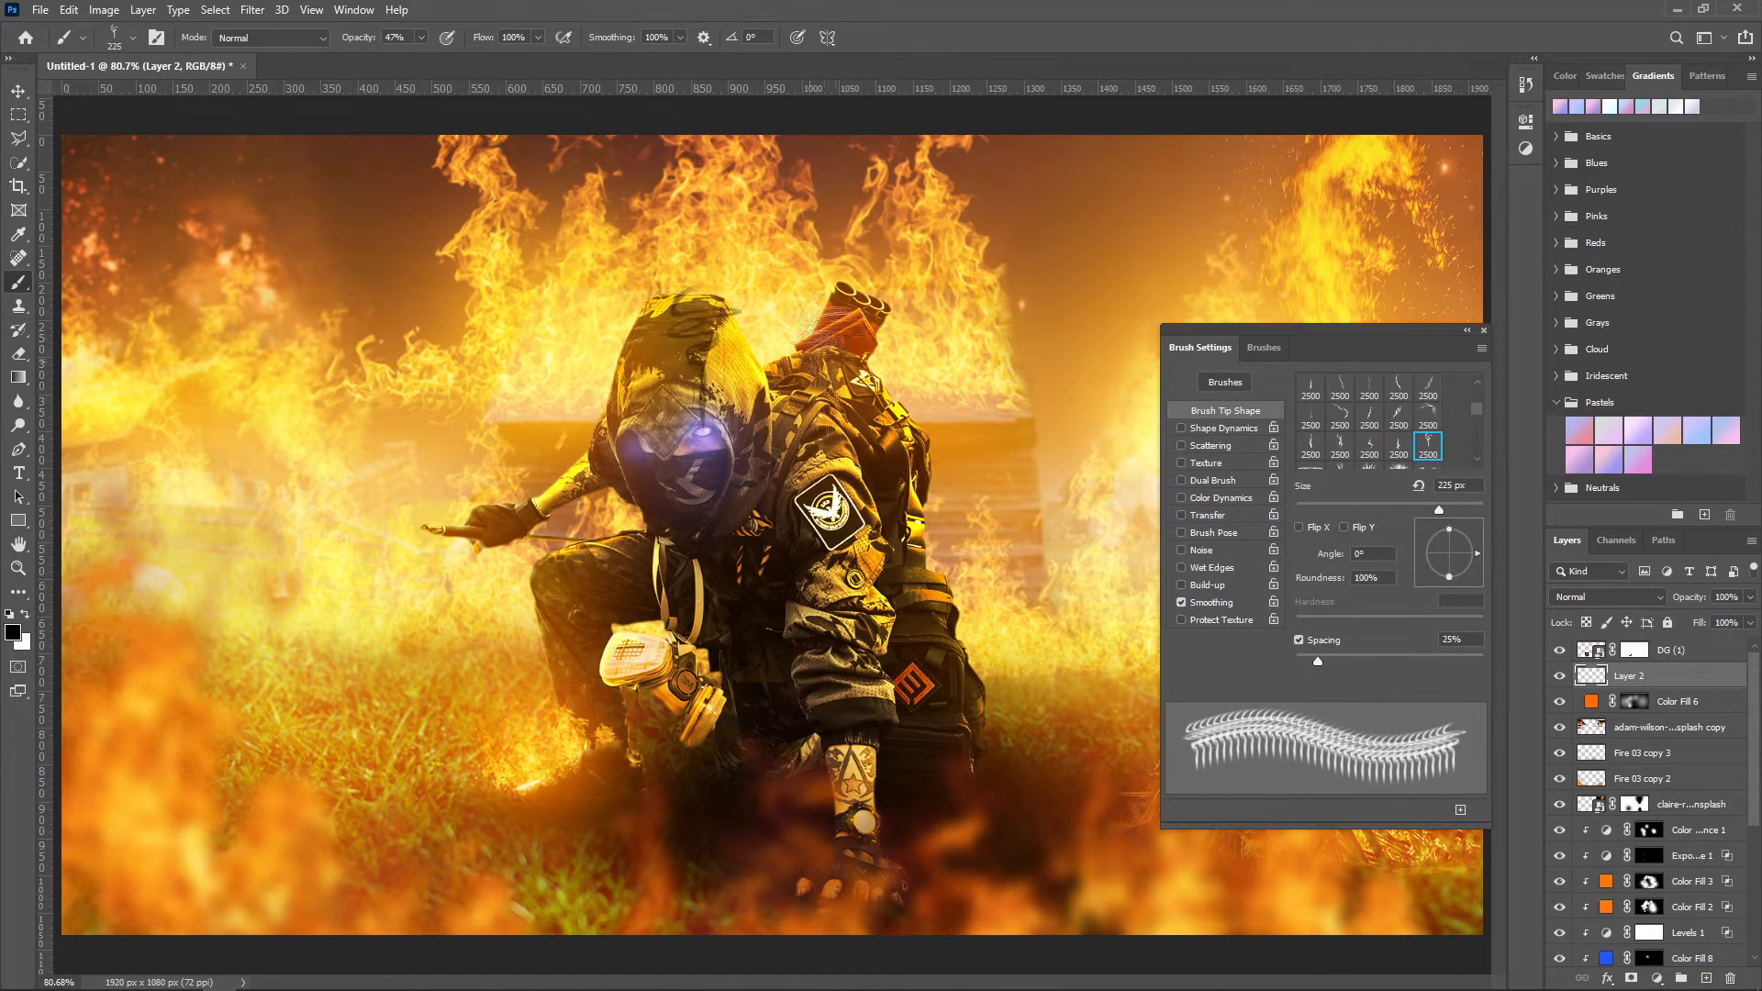
click(12, 632)
drag(1313, 428, 1313, 445)
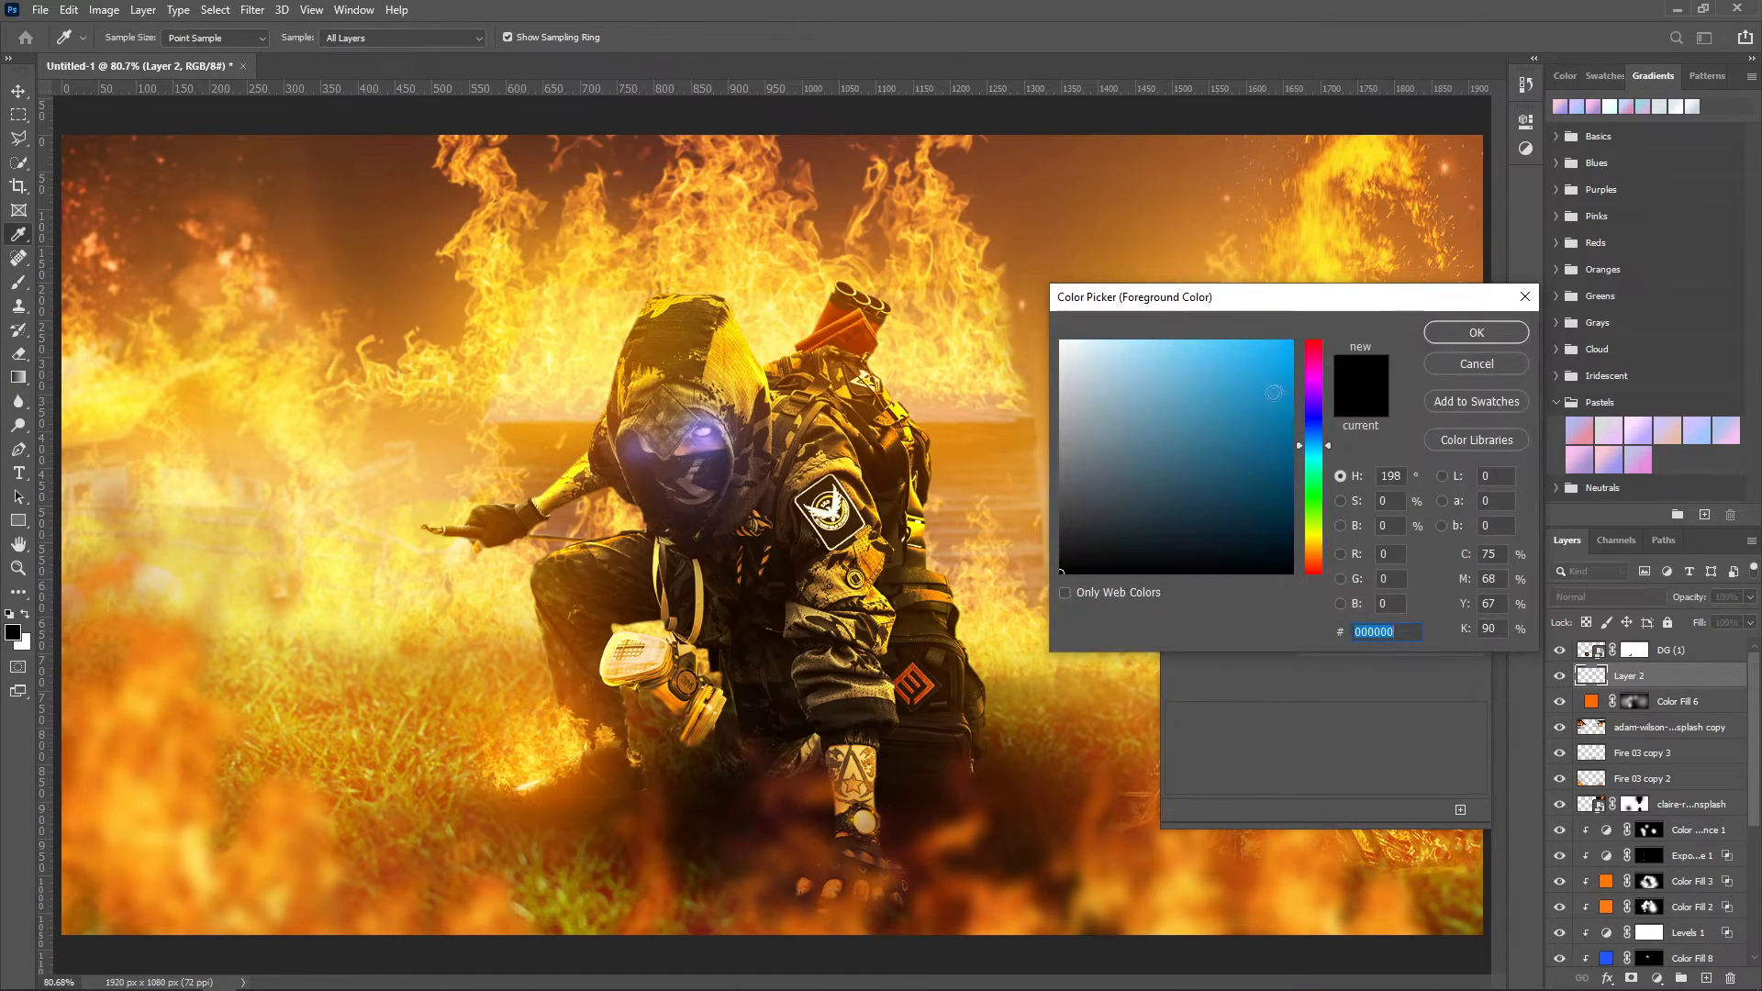
click(1290, 342)
click(1475, 331)
Step: Try pure blue and bright turquoise as the foreground color
click(13, 632)
click(1313, 421)
click(1475, 331)
click(13, 632)
click(1103, 340)
click(1315, 458)
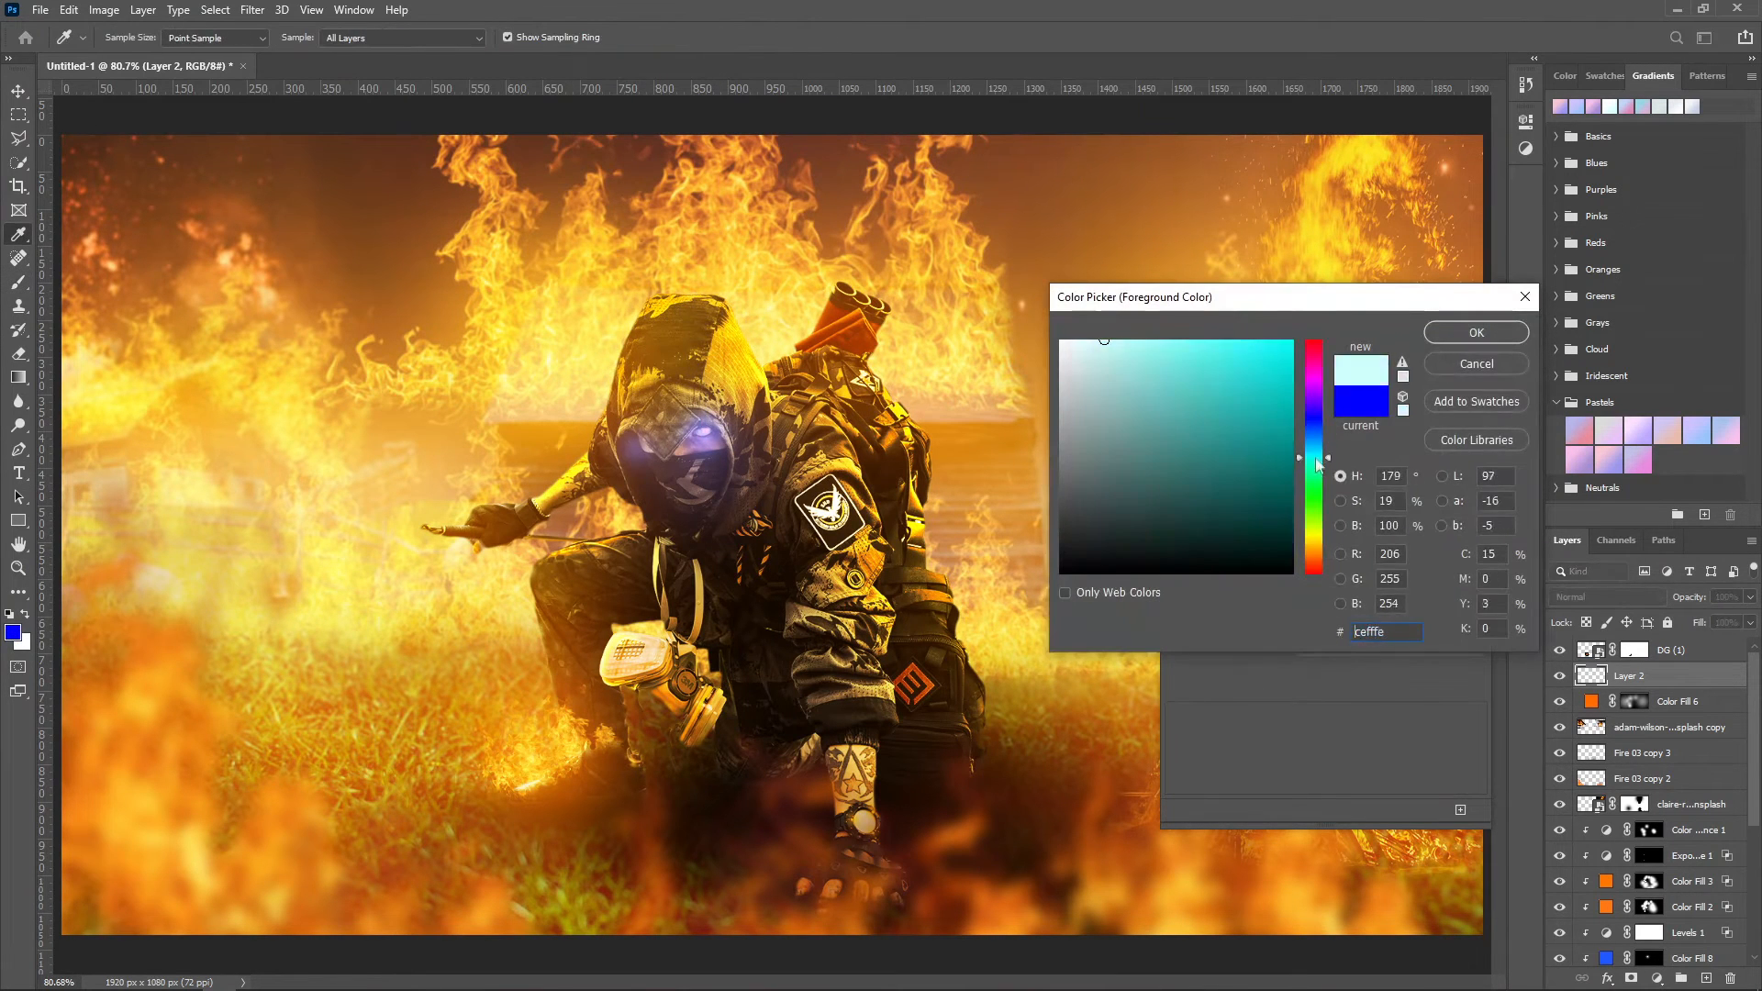
click(1475, 331)
Step: Switch to another 2500 brush tip, reduce its size to 64 px and try it over the glowing eye
key(b)
click(1369, 446)
right_click(743, 433)
click(853, 482)
drag(701, 418, 718, 418)
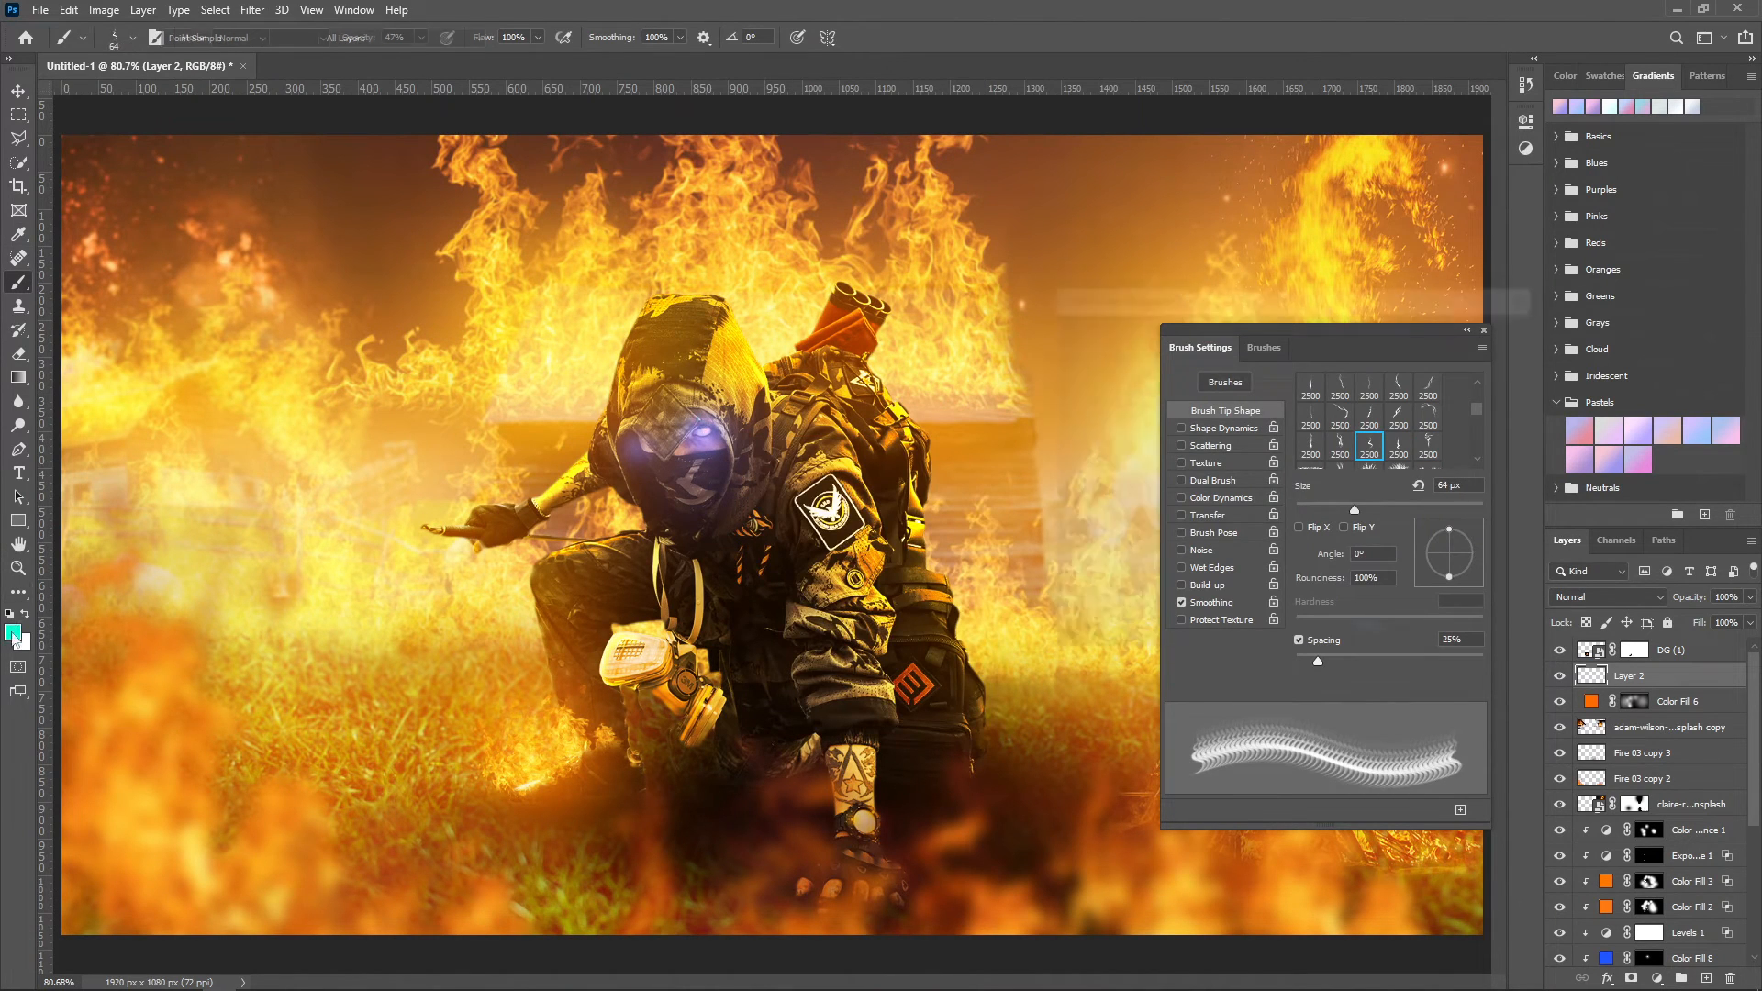
Step: Set the foreground color to light blue and the blank layer's blend mode to Linear Dodge (Add)
click(13, 632)
text(0024ff)
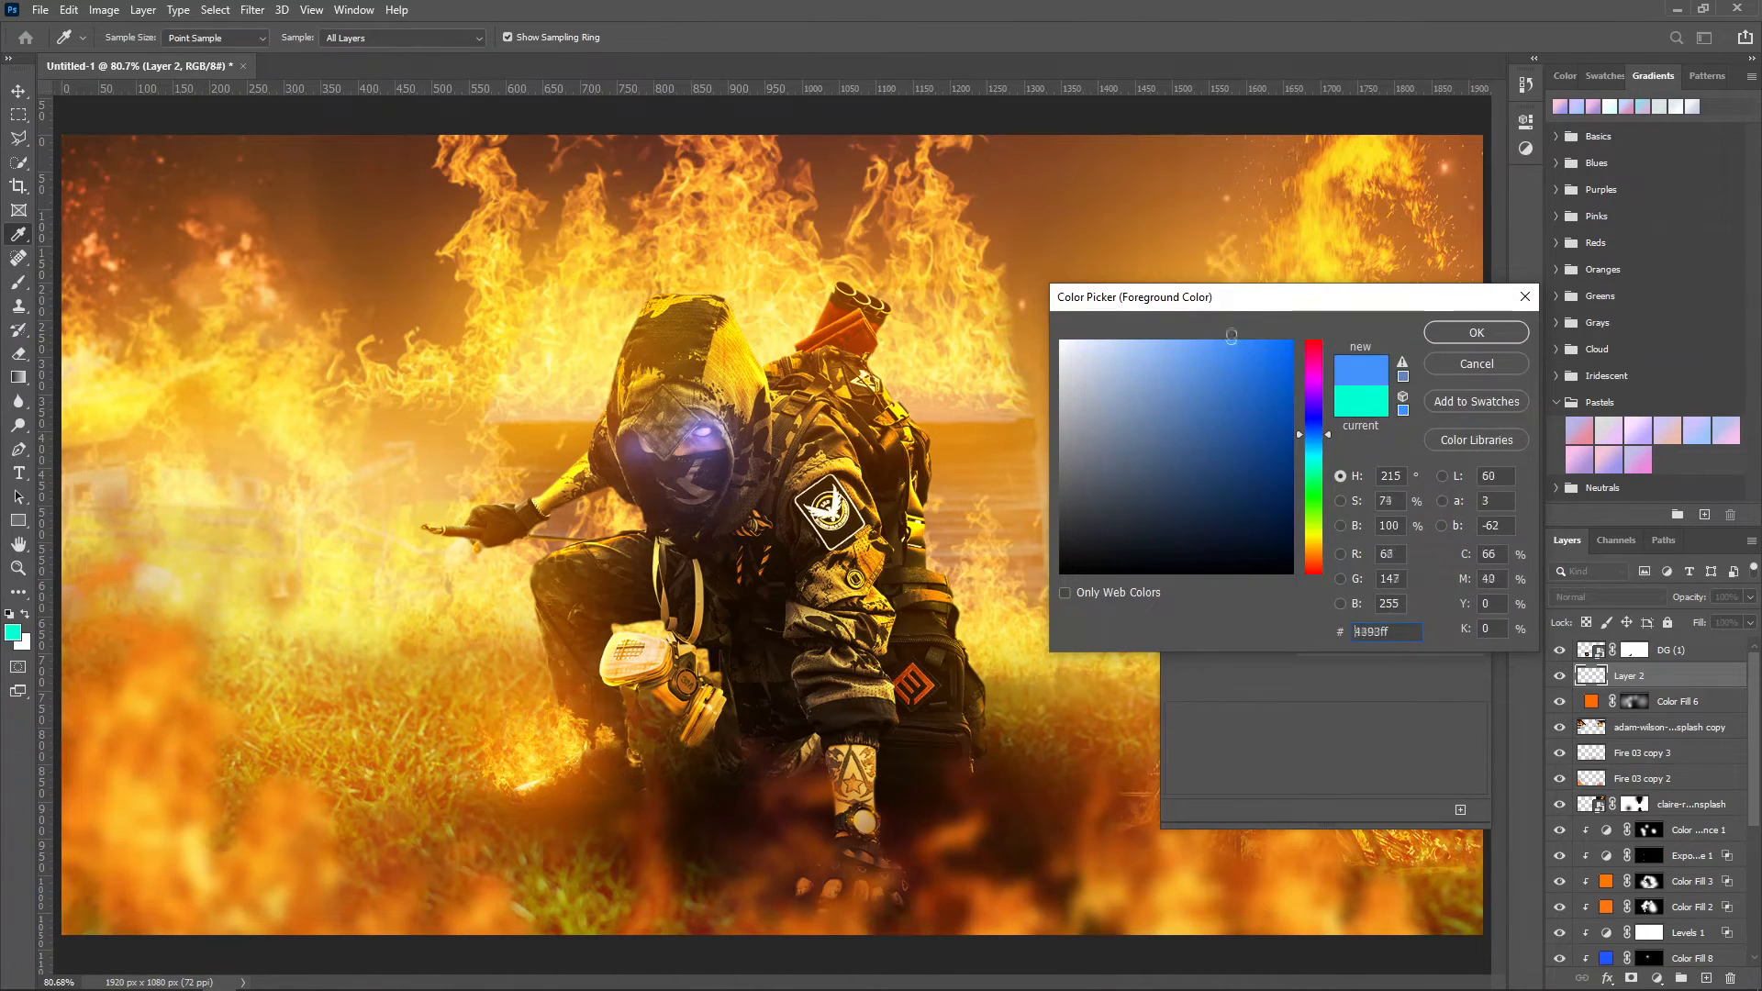
key(Return)
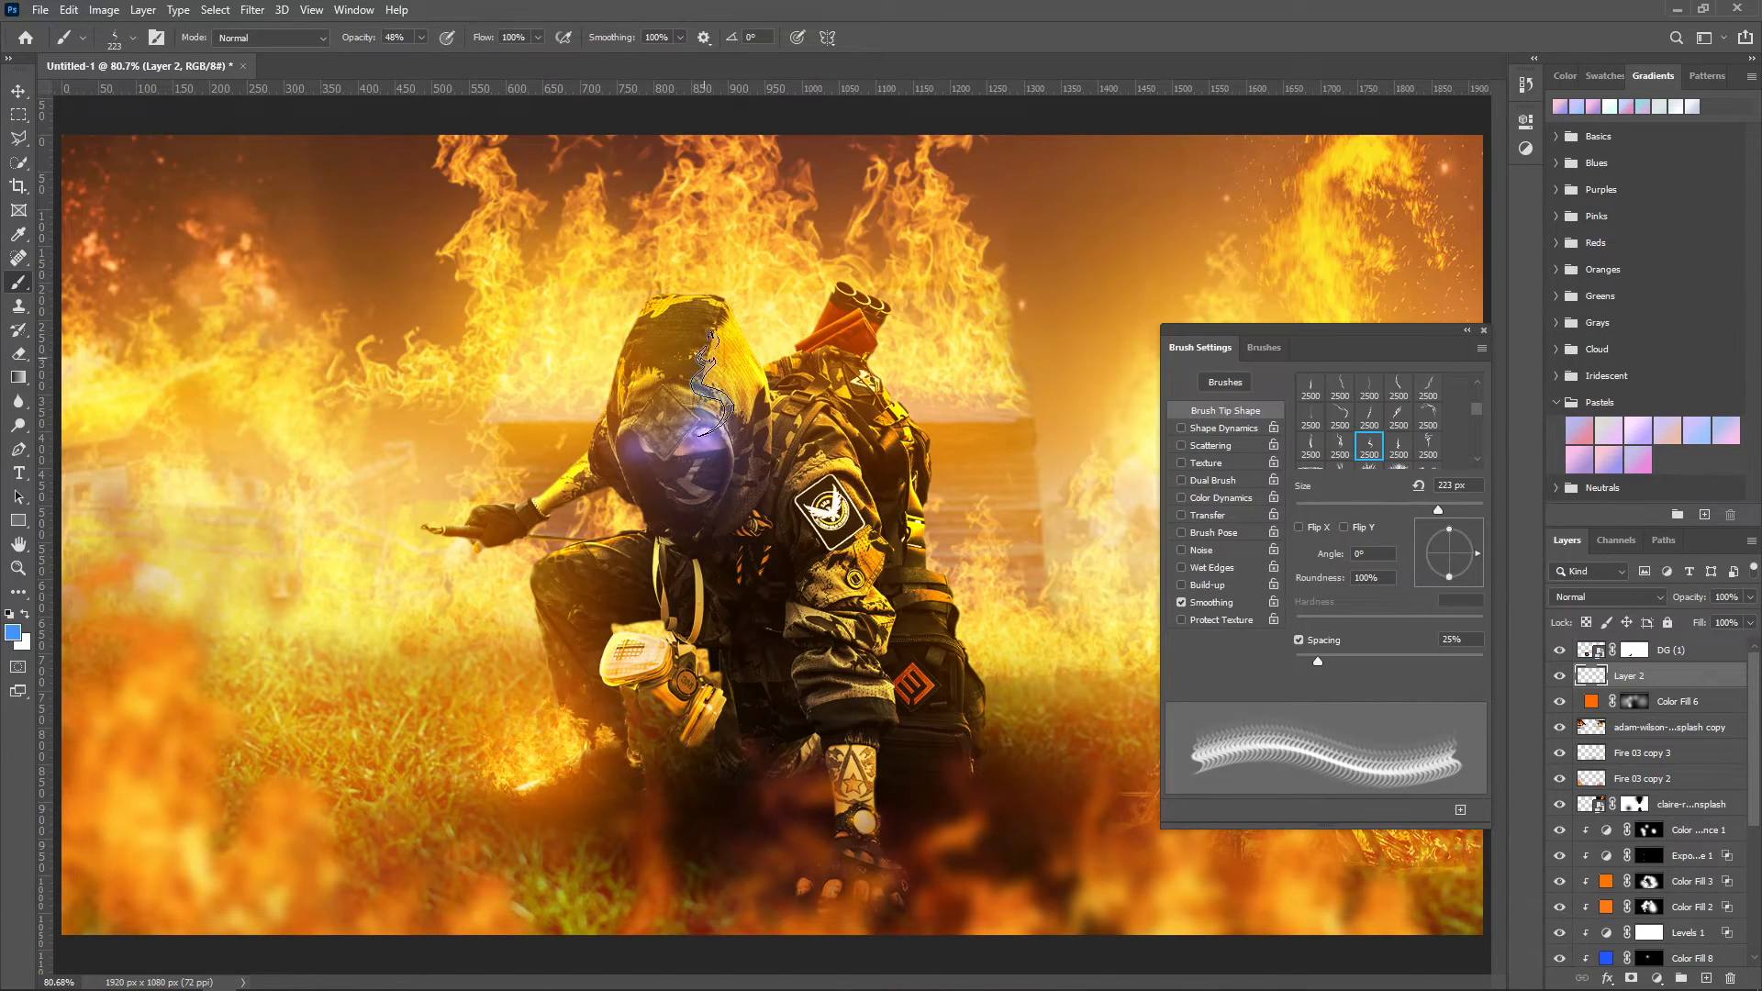
click(1635, 598)
click(1619, 712)
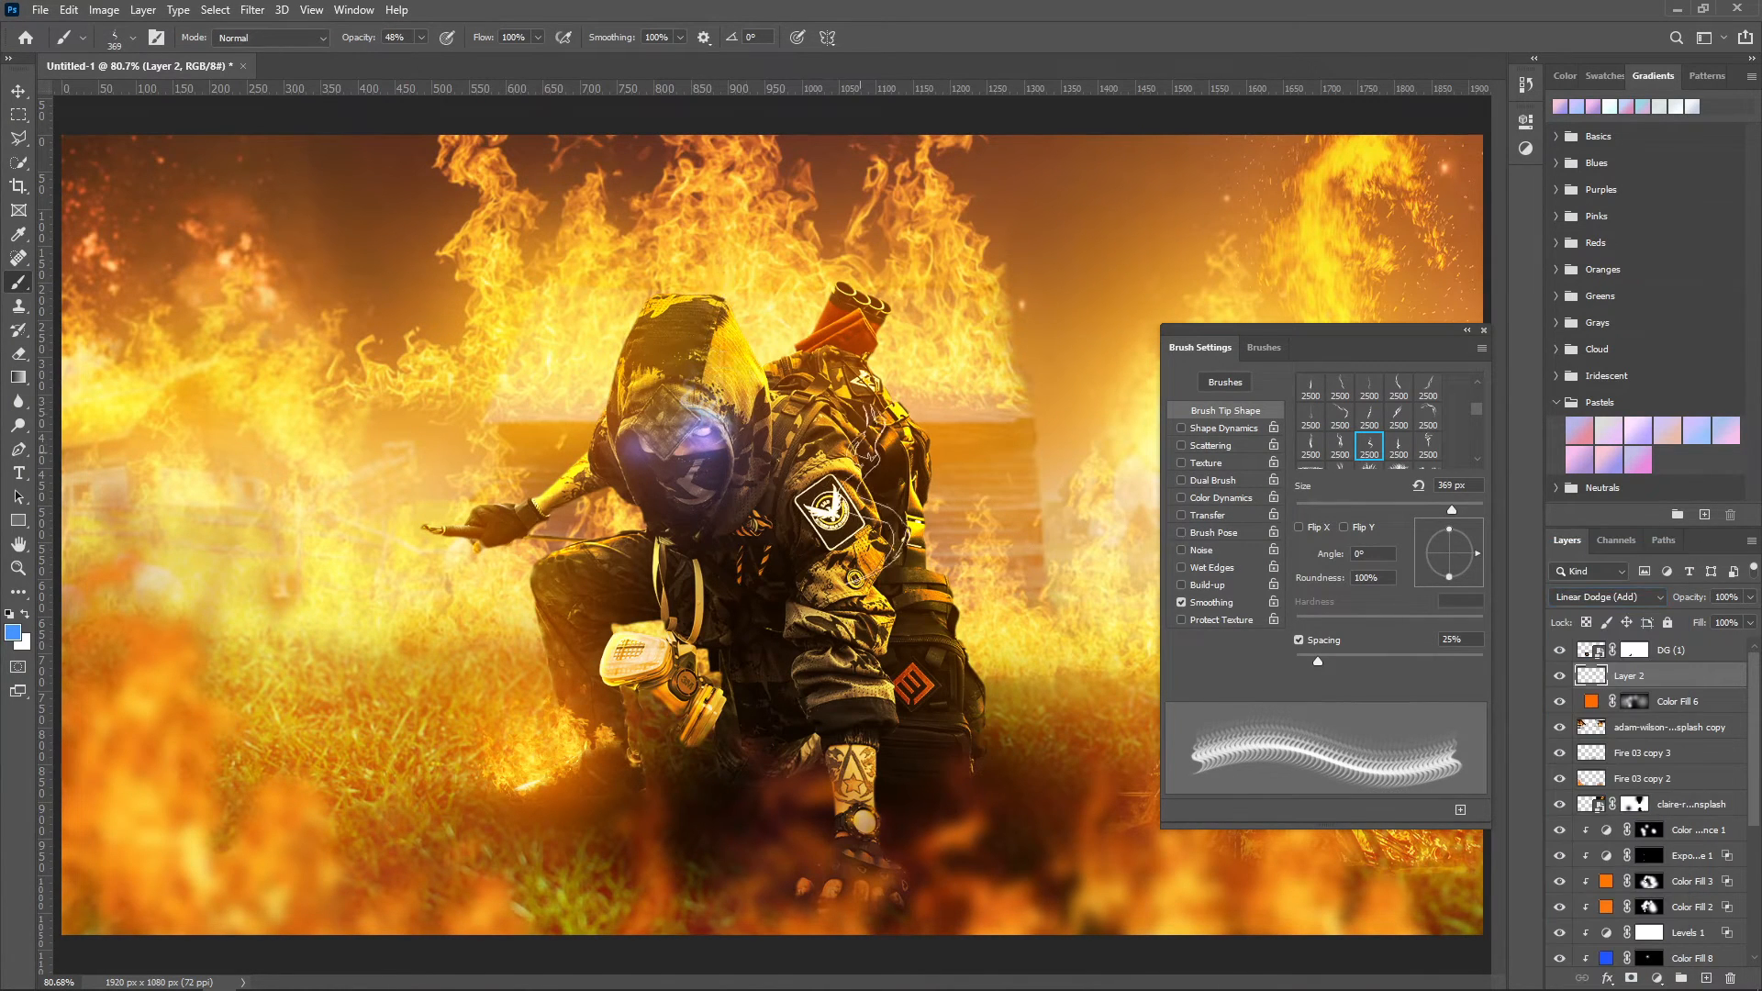
Step: Rotate the current brush tip to -83° at a size of 124 px
right_click(708, 477)
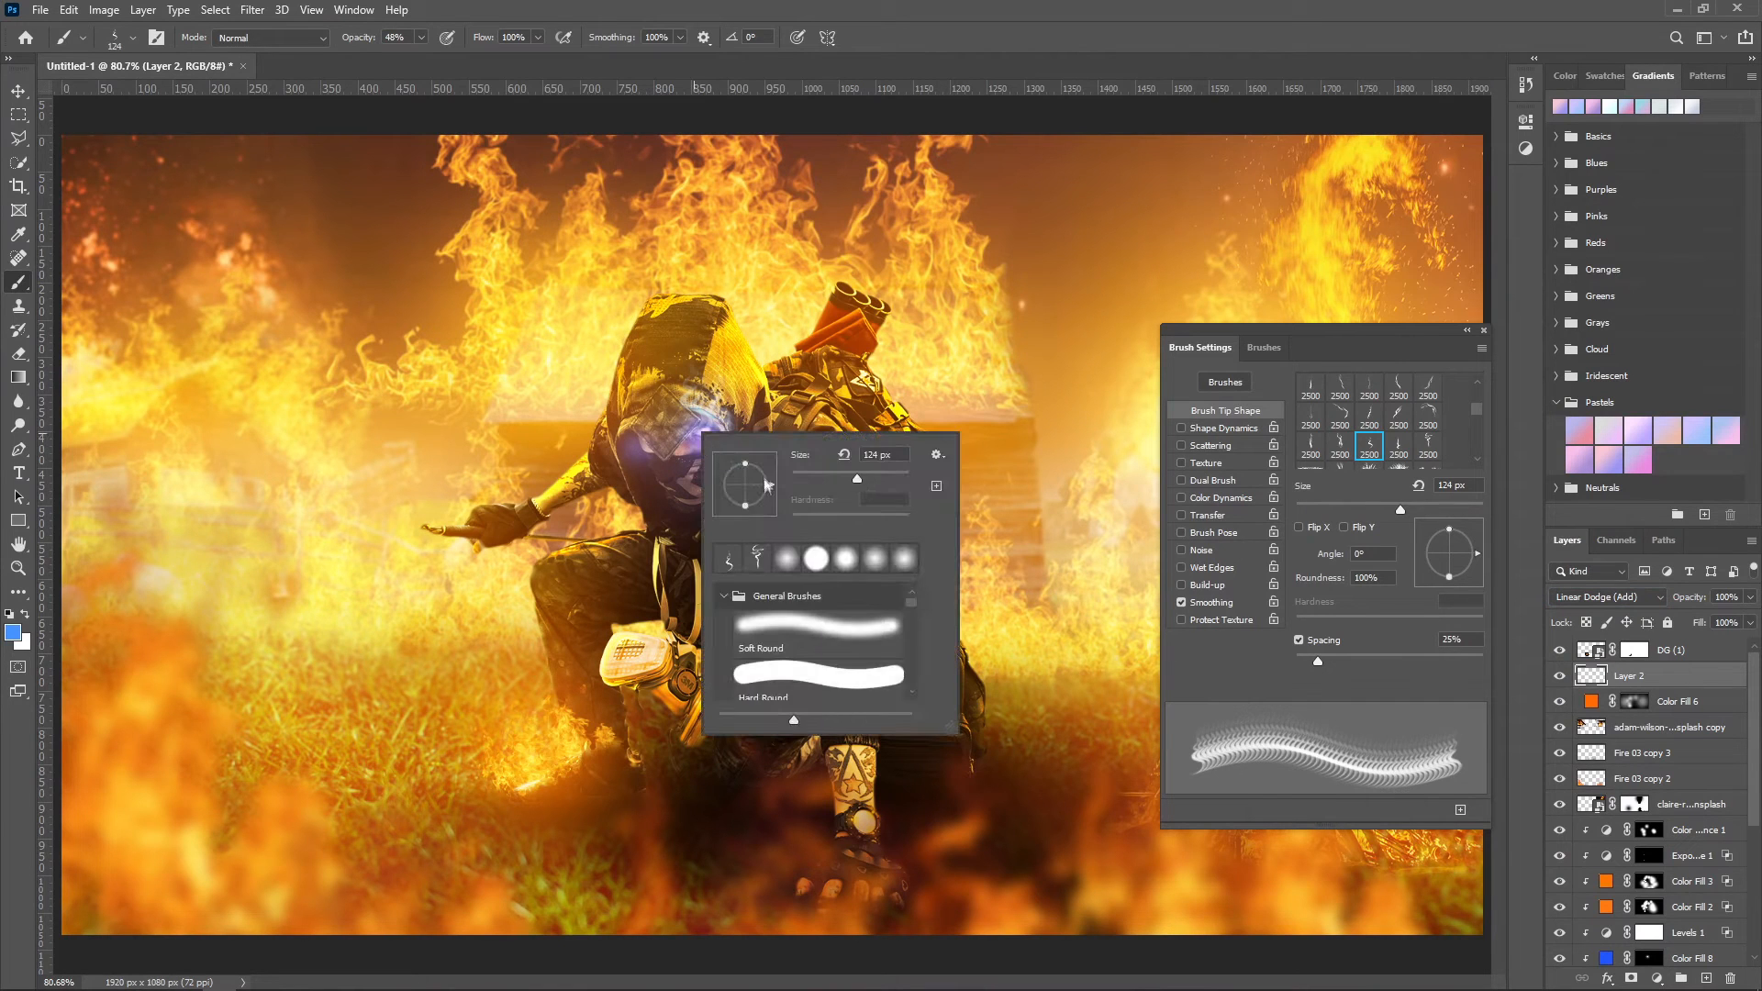
click(750, 514)
click(668, 460)
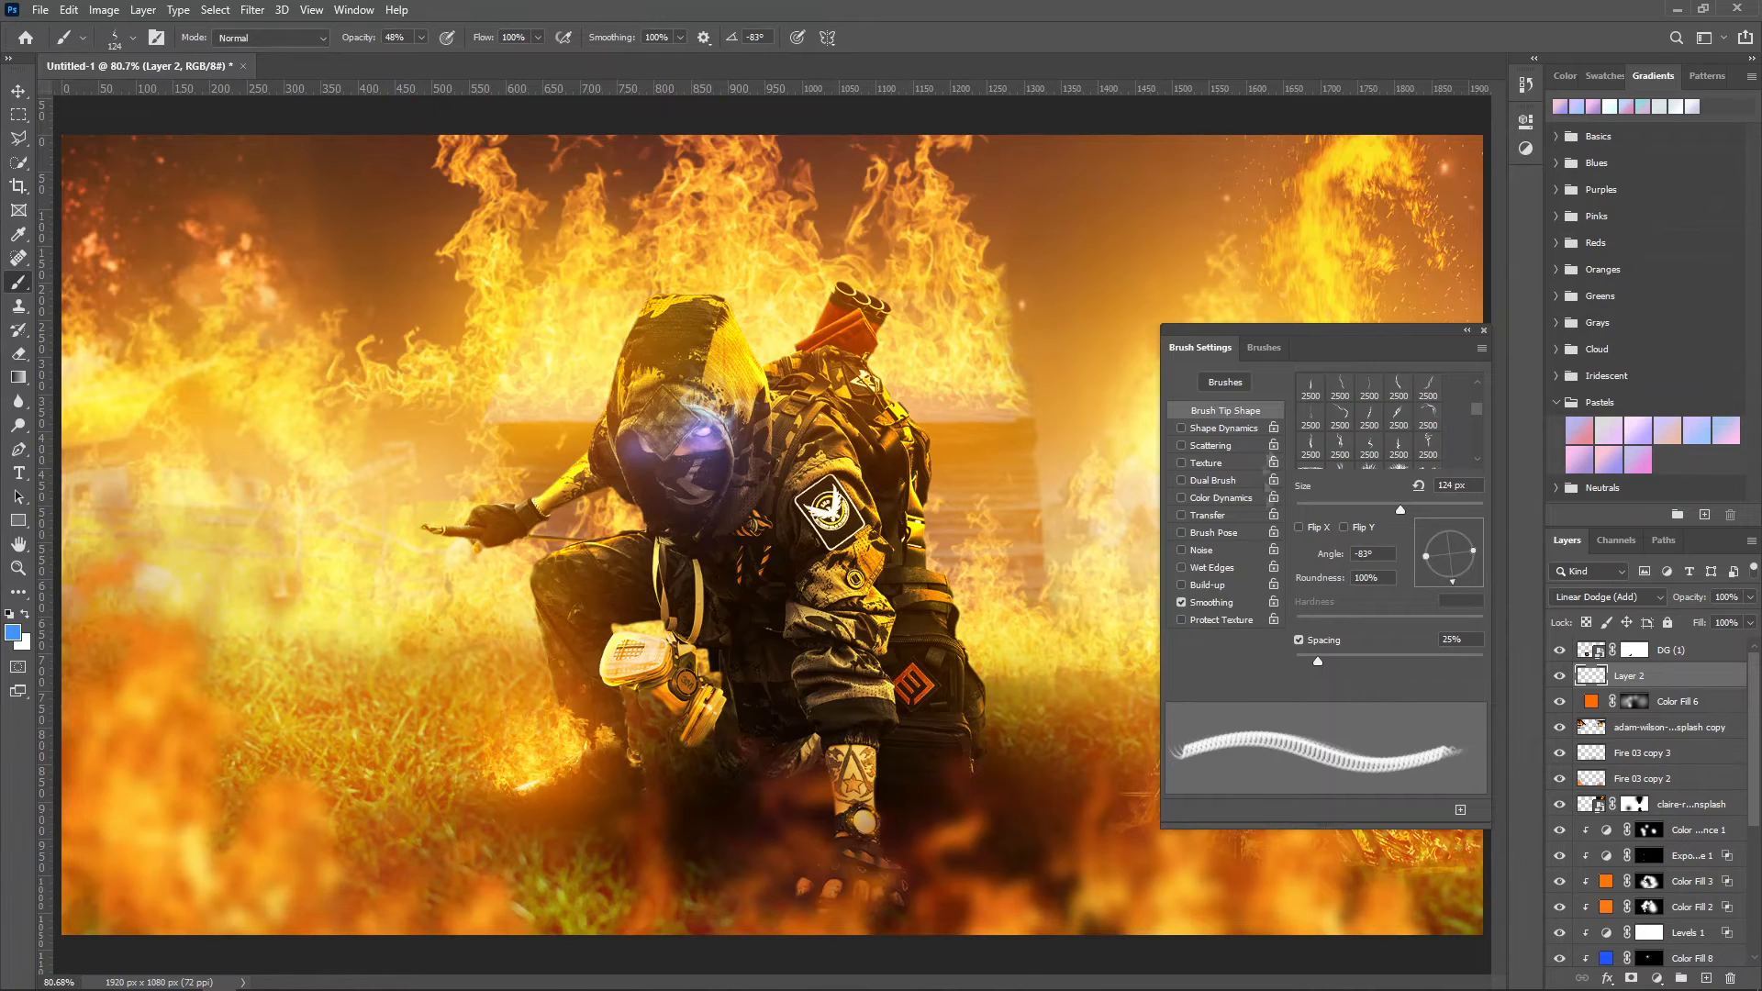
Step: Switch to another 2500 brush tip, size it to 249 px and rotate it to -33°
click(1311, 446)
right_click(955, 313)
right_click(872, 302)
right_click(866, 248)
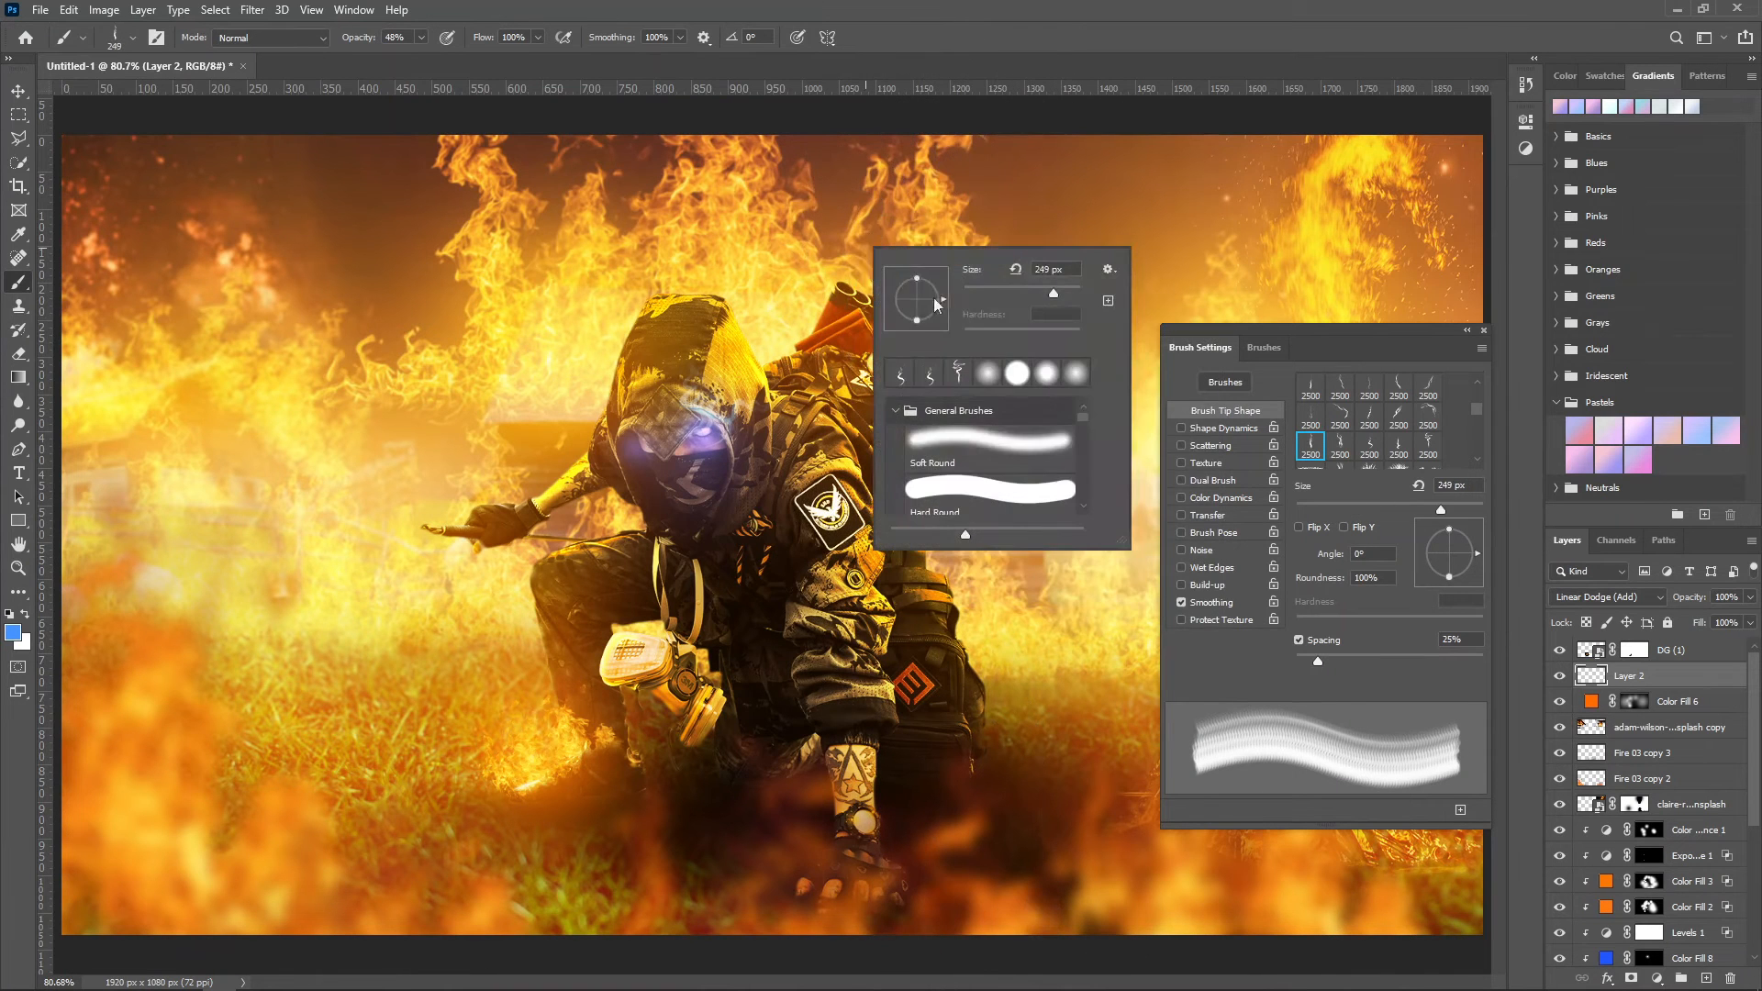
drag(936, 305, 935, 312)
click(989, 243)
Step: Try pure red as the brush color above the tubes on the figure's back
click(14, 633)
drag(1313, 381, 1313, 345)
click(1287, 343)
click(1474, 332)
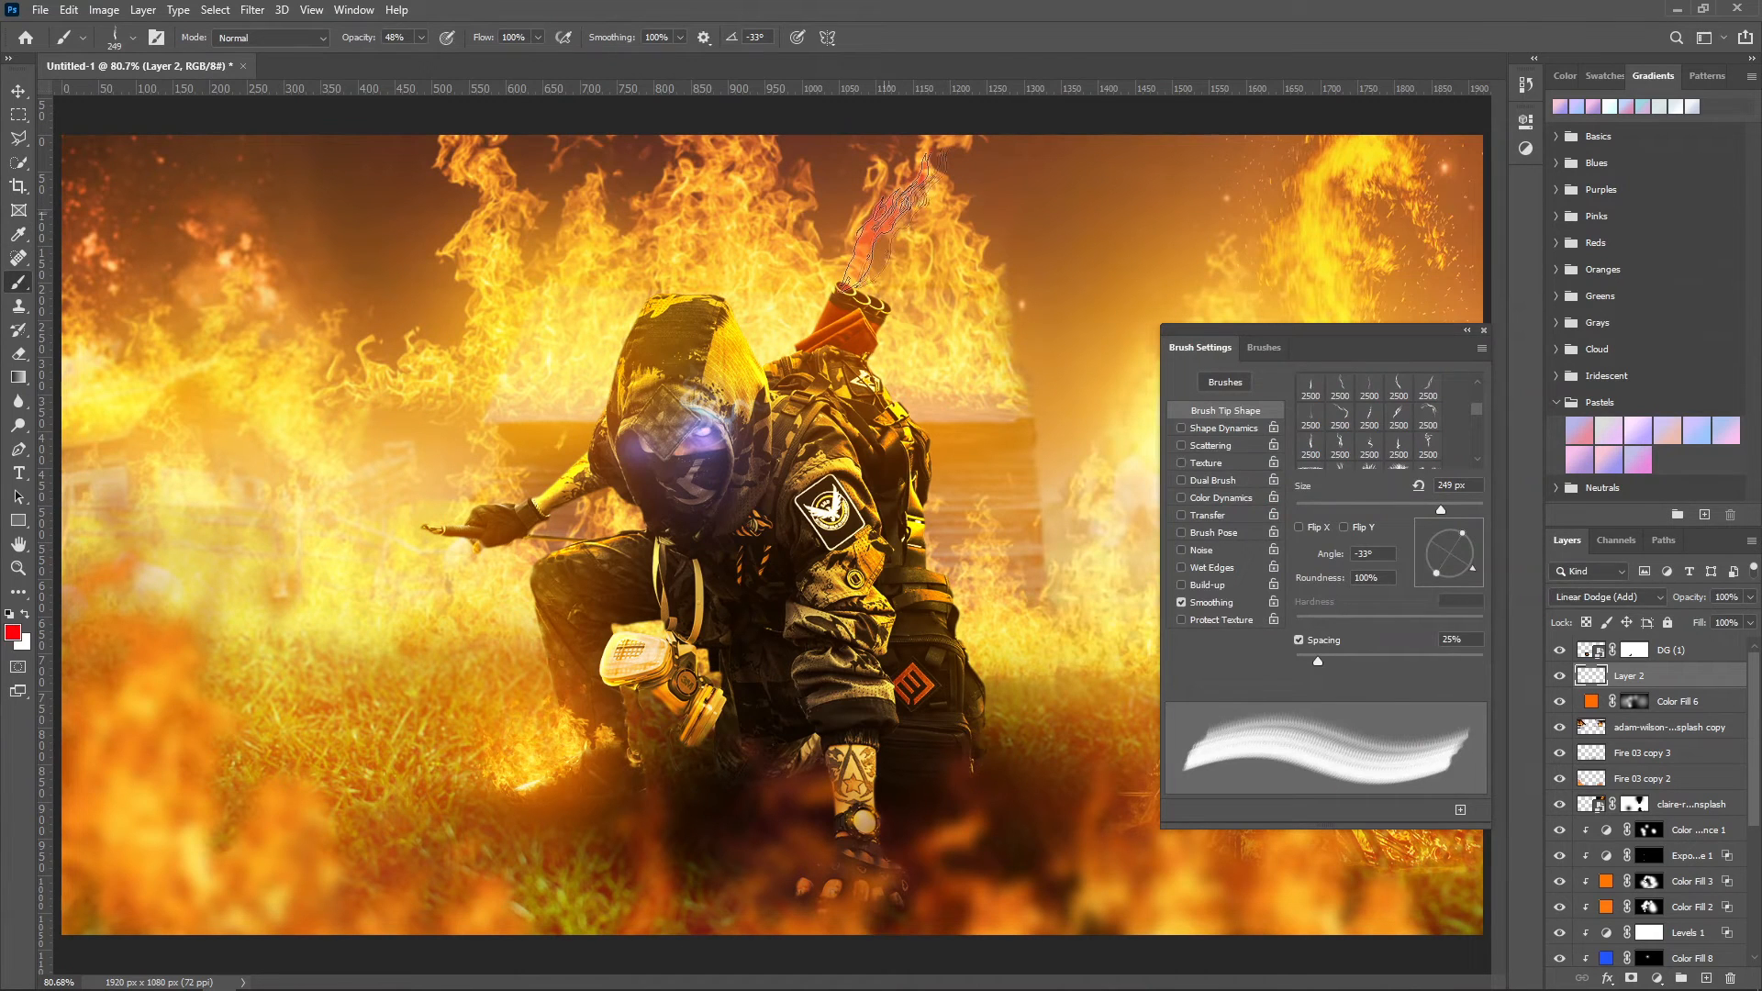
key(ctrl+z)
Step: Set the foreground color to pure blue (0000ff) and paint a flame rising from the tubes on the figure's back
click(14, 633)
drag(1313, 395, 1313, 415)
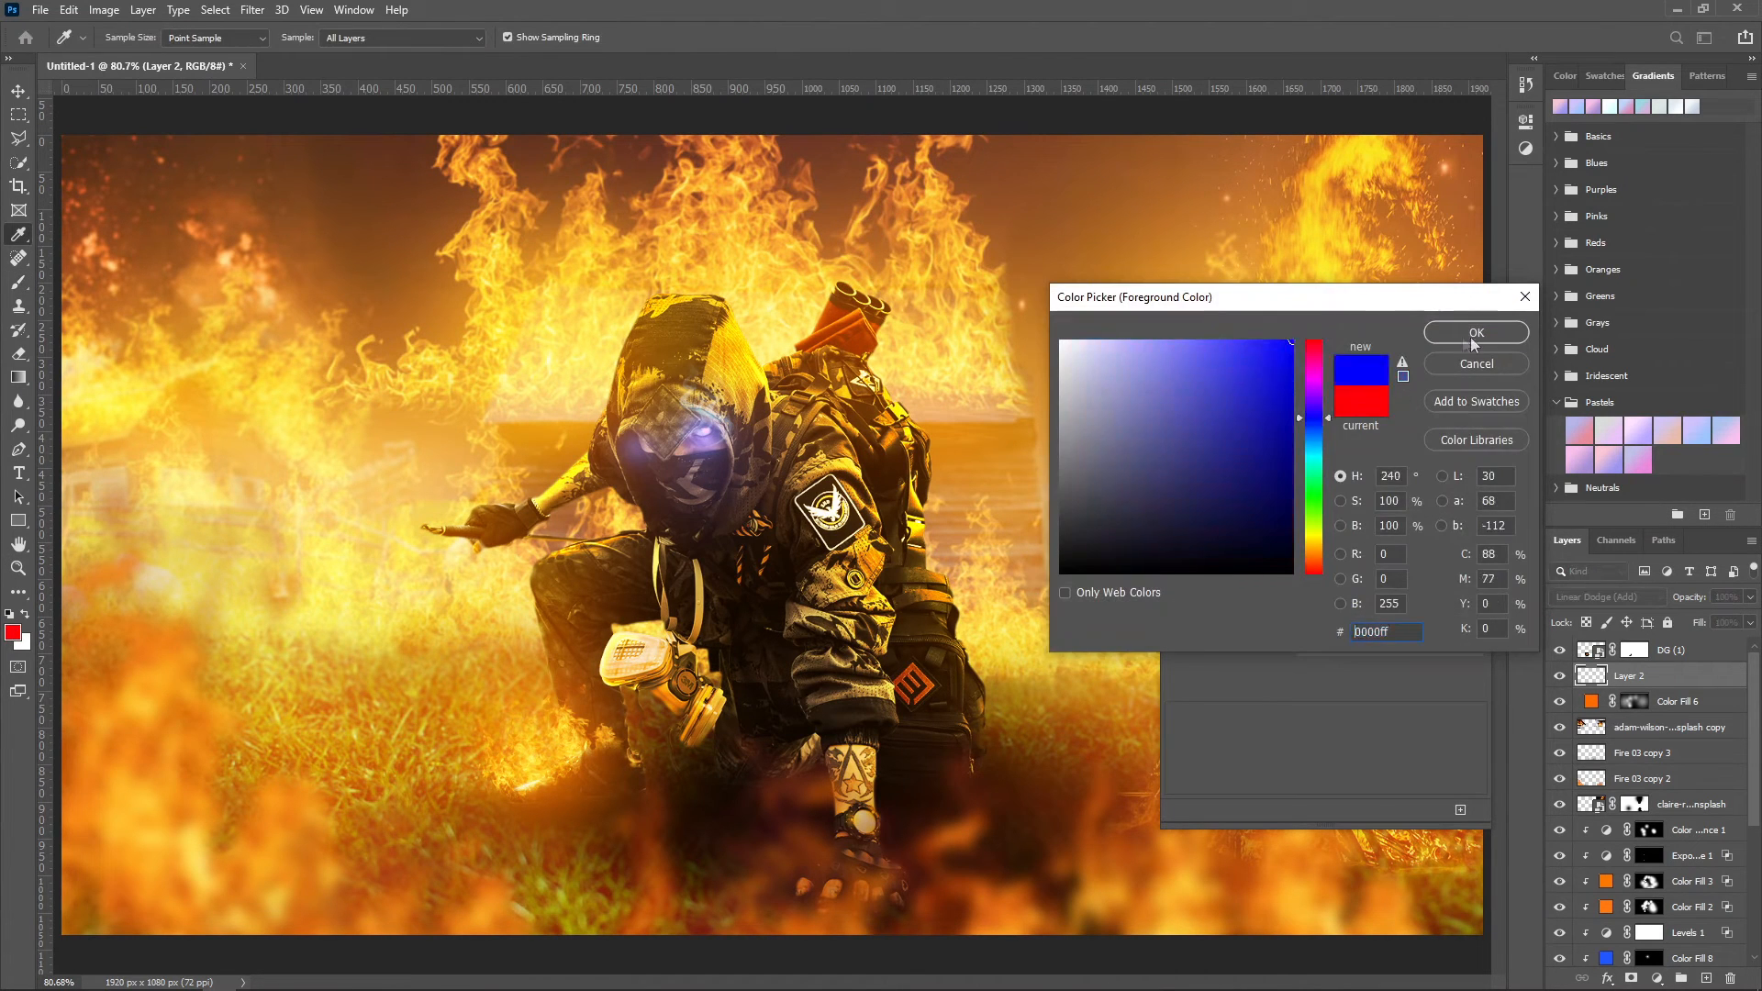
click(1471, 331)
mouse_move(898, 218)
mouse_down()
mouse_move(917, 218)
mouse_move(864, 252)
mouse_move(959, 253)
mouse_up()
click(906, 210)
Step: Build up the blue flame above the tubes with a different 2500 brush tip at 316 px and 100% opacity
click(1346, 450)
right_click(862, 261)
text(50)
key(Return)
right_click(901, 283)
key(Escape)
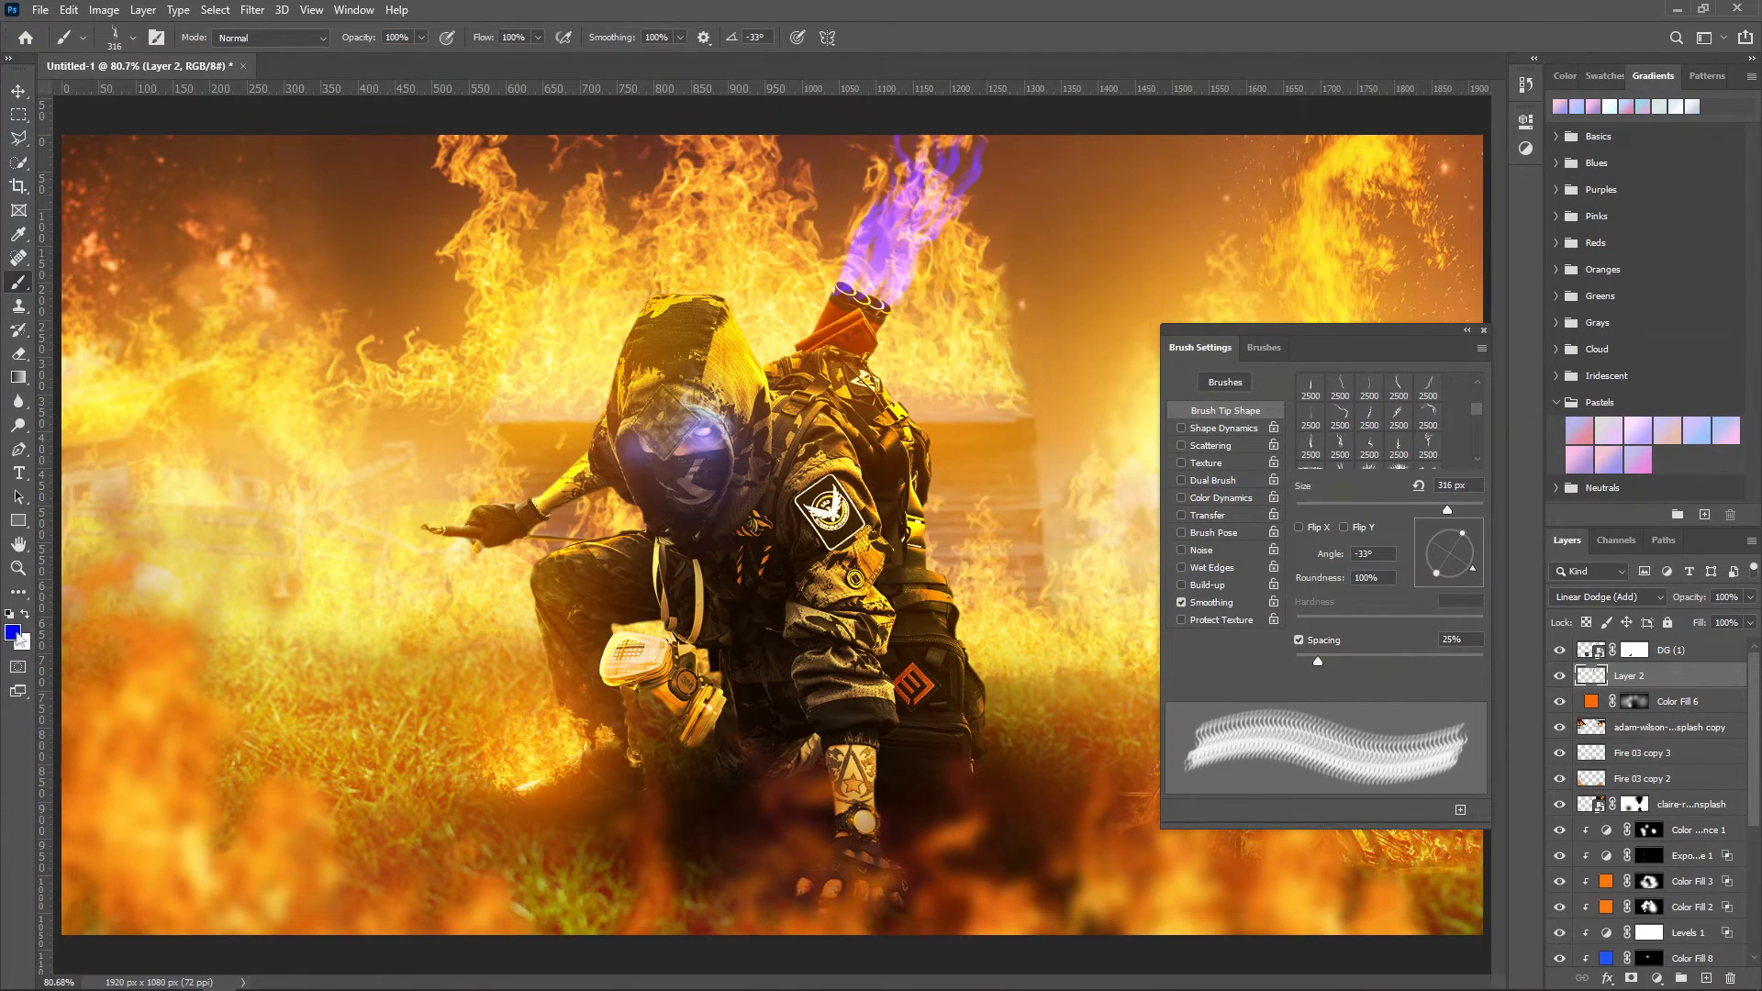
Step: Change the foreground color to pale lavender and paint bright strands through the blue flame
click(14, 633)
click(1106, 339)
click(1439, 339)
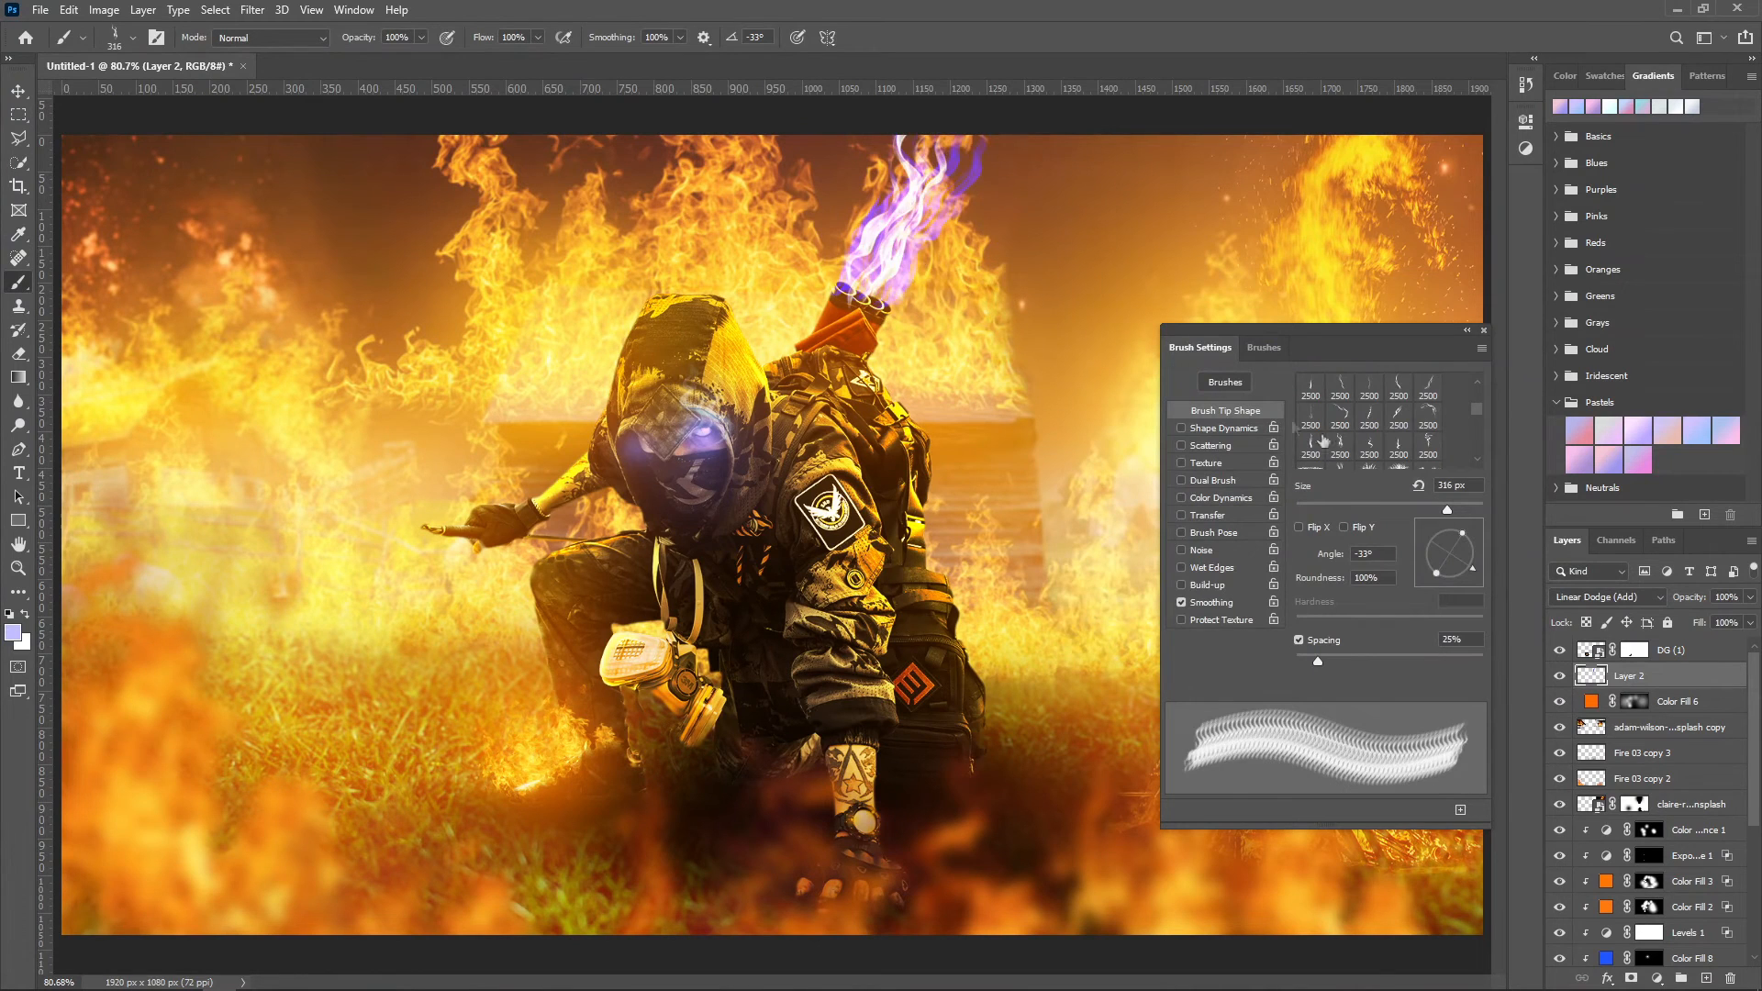
Step: Add a layer mask to the flame layer and soften the flame's base with a soft round brush
click(1630, 978)
right_click(878, 444)
click(995, 640)
drag(845, 375, 789, 371)
Step: Add a blue Solid Color fill layer above the flame and set its blend mode to Hard Light
click(1656, 978)
click(1675, 652)
drag(1262, 361, 1230, 340)
click(1475, 332)
click(1608, 597)
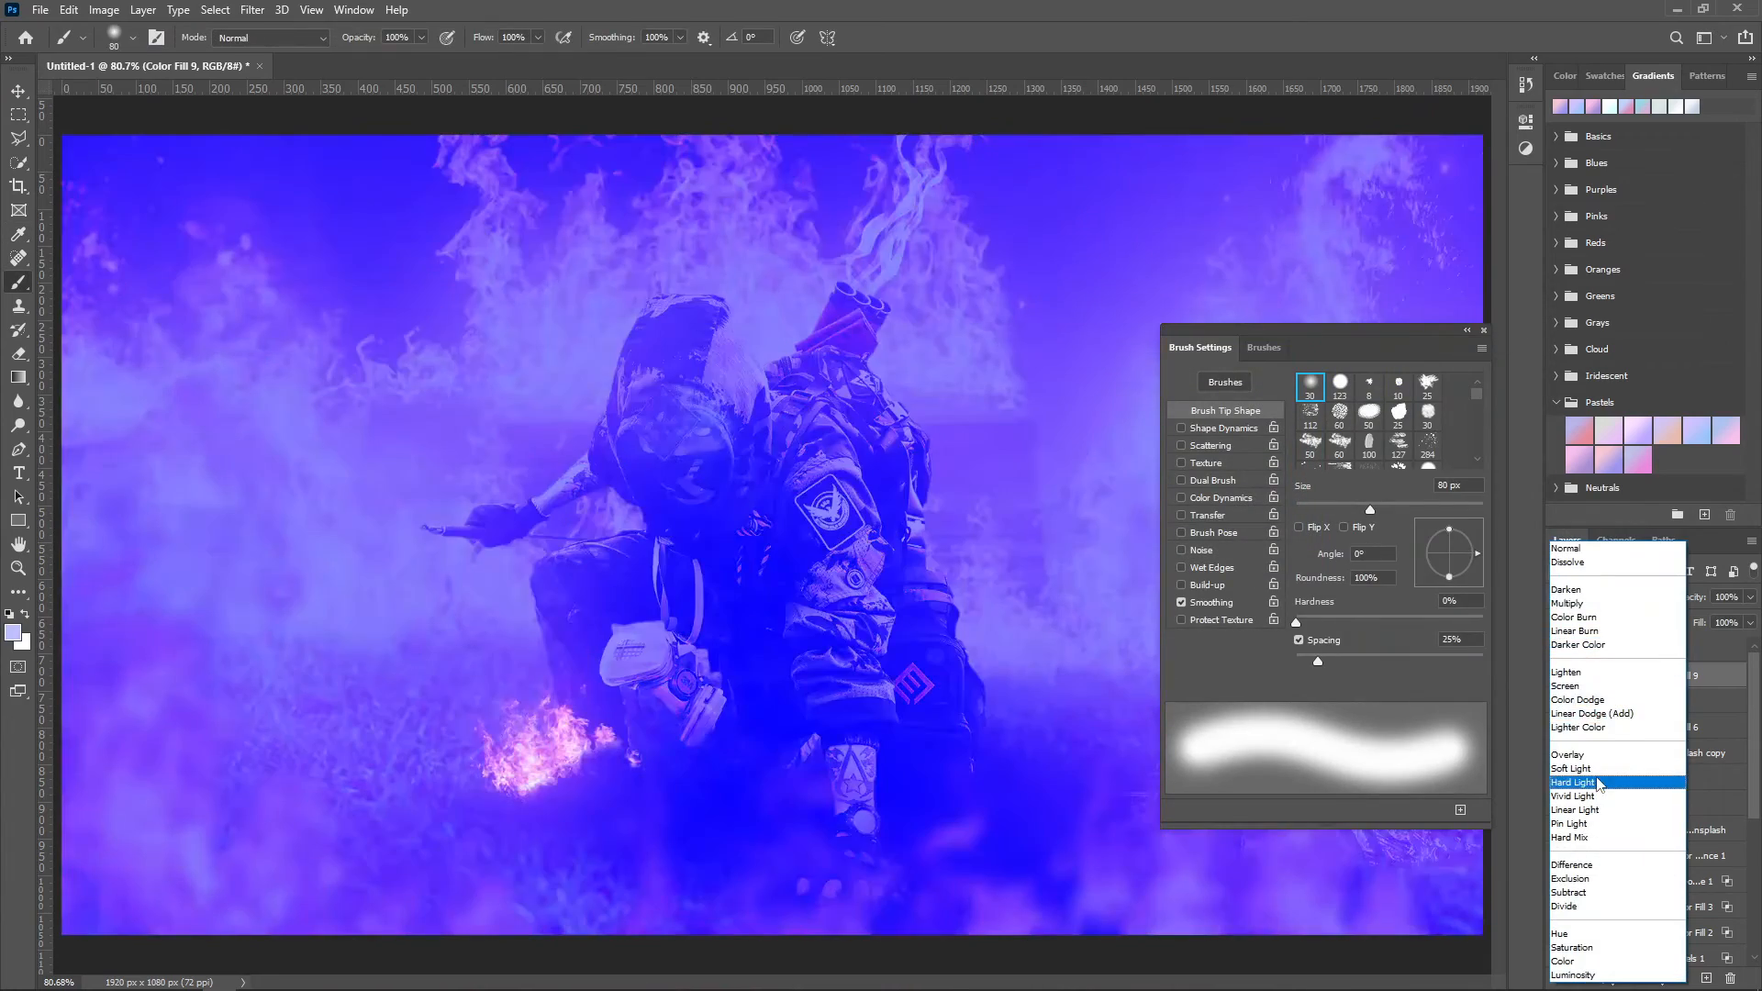
click(1571, 782)
Step: Invert the blue fill's mask and paint a soft glow around the flame at 18% opacity with a 490 px brush
key(ctrl+i)
drag(780, 223, 947, 298)
key(x)
click(867, 239)
key(ctrl+z)
click(874, 258)
key(ctrl+z)
drag(360, 46, 286, 46)
click(888, 243)
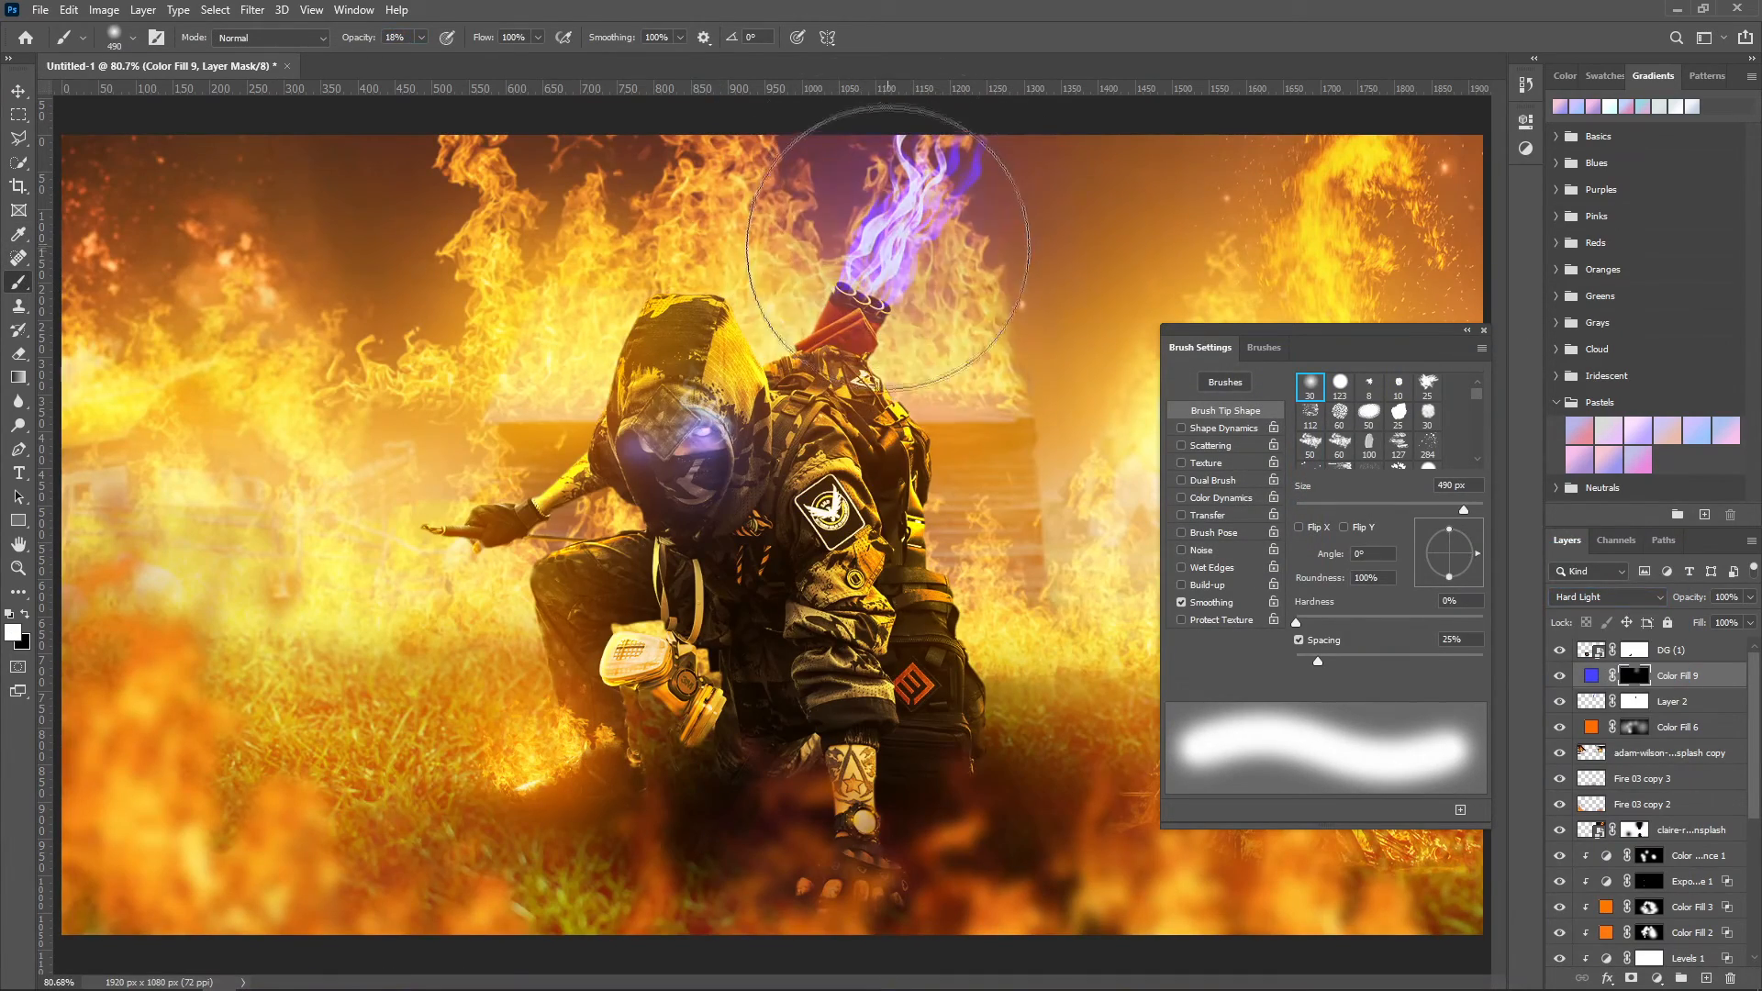
click(899, 229)
Step: Toggle the flame layer's visibility and undo the blue flame, its mask and its glow fill
click(1675, 707)
click(1559, 701)
click(1559, 702)
key(ctrl+z)
key(ctrl+z)
key(ctrl+z)
key(ctrl+z)
key(ctrl+z)
key(ctrl+z)
key(ctrl+z)
key(ctrl+z)
key(ctrl+z)
Step: Select a wispy 2500 brush tip, set it to 243 px at -39° and paint white smoke above the tubes
scroll(1430, 431, down, 10)
click(1340, 402)
right_click(840, 314)
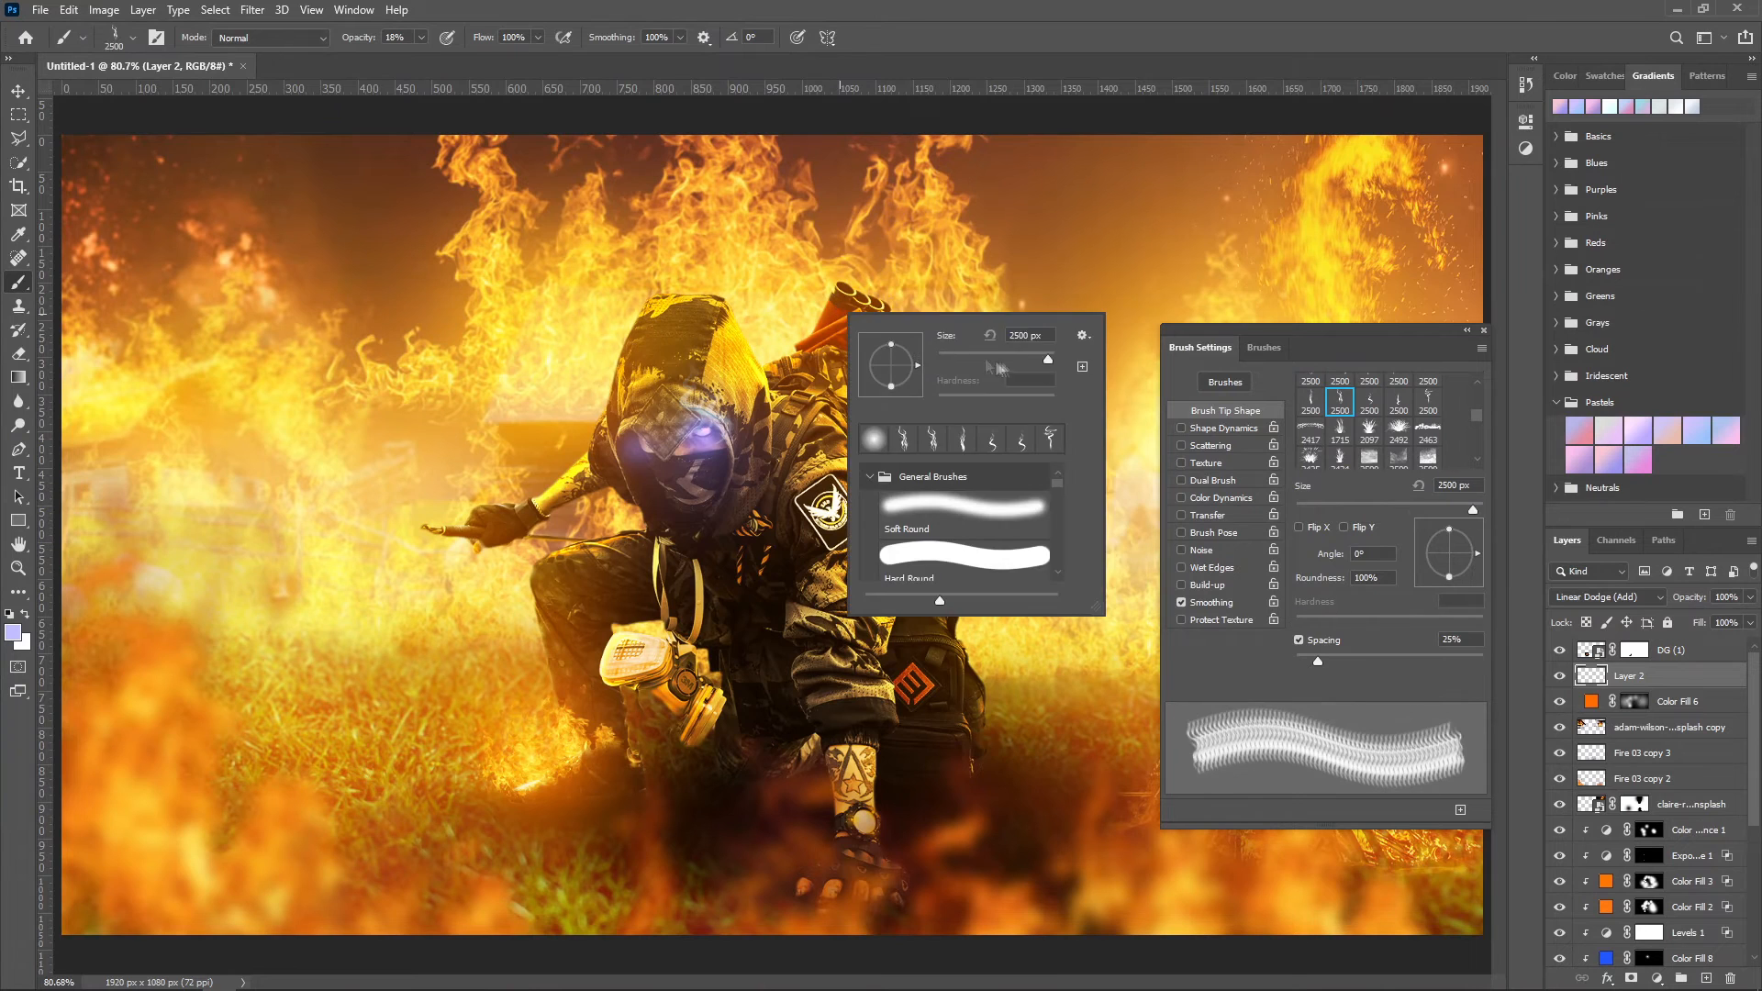
click(1009, 356)
right_click(851, 245)
click(924, 317)
drag(855, 266, 884, 252)
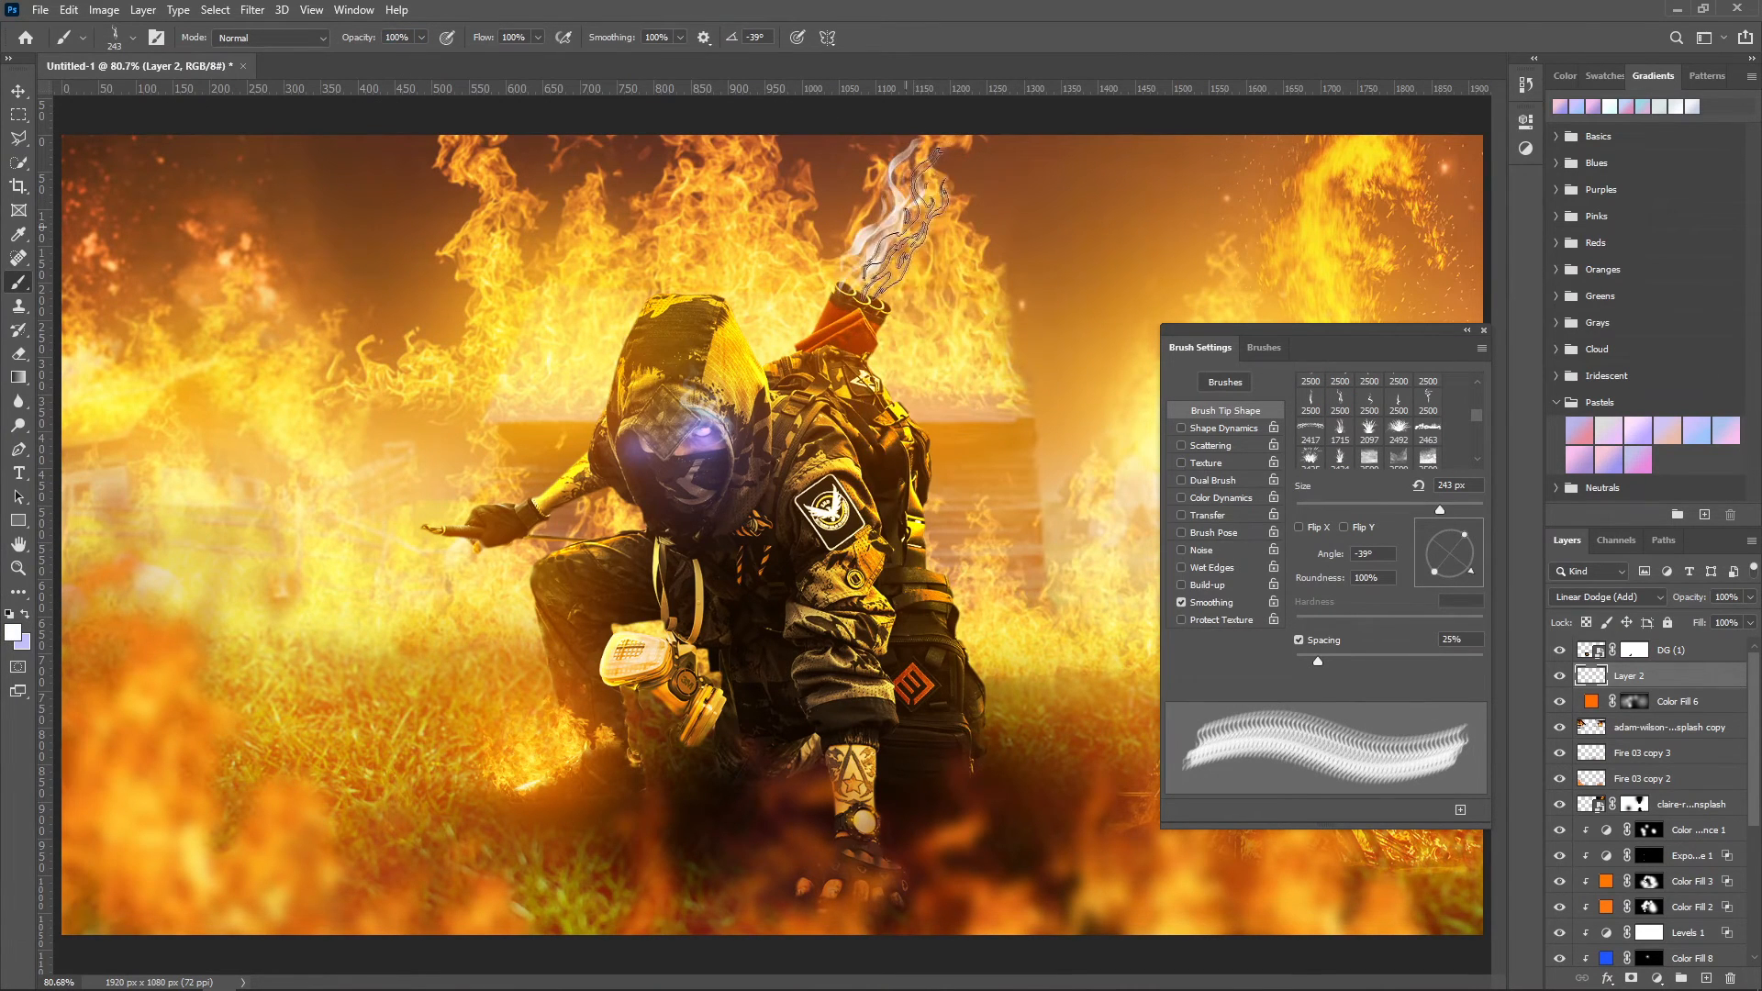
Step: Layer more white smoke strands above the tubes with two further 2500 brush tips
click(1397, 402)
right_click(907, 288)
click(1036, 334)
drag(850, 255, 888, 241)
click(1310, 402)
right_click(831, 300)
click(970, 290)
drag(857, 310, 869, 316)
key(Return)
Step: Choose a curling 2500 brush tip, rotate it to -38°, enlarge it to 537 px and extend the smoke to the image's upper edge
click(1428, 402)
right_click(903, 288)
key(Return)
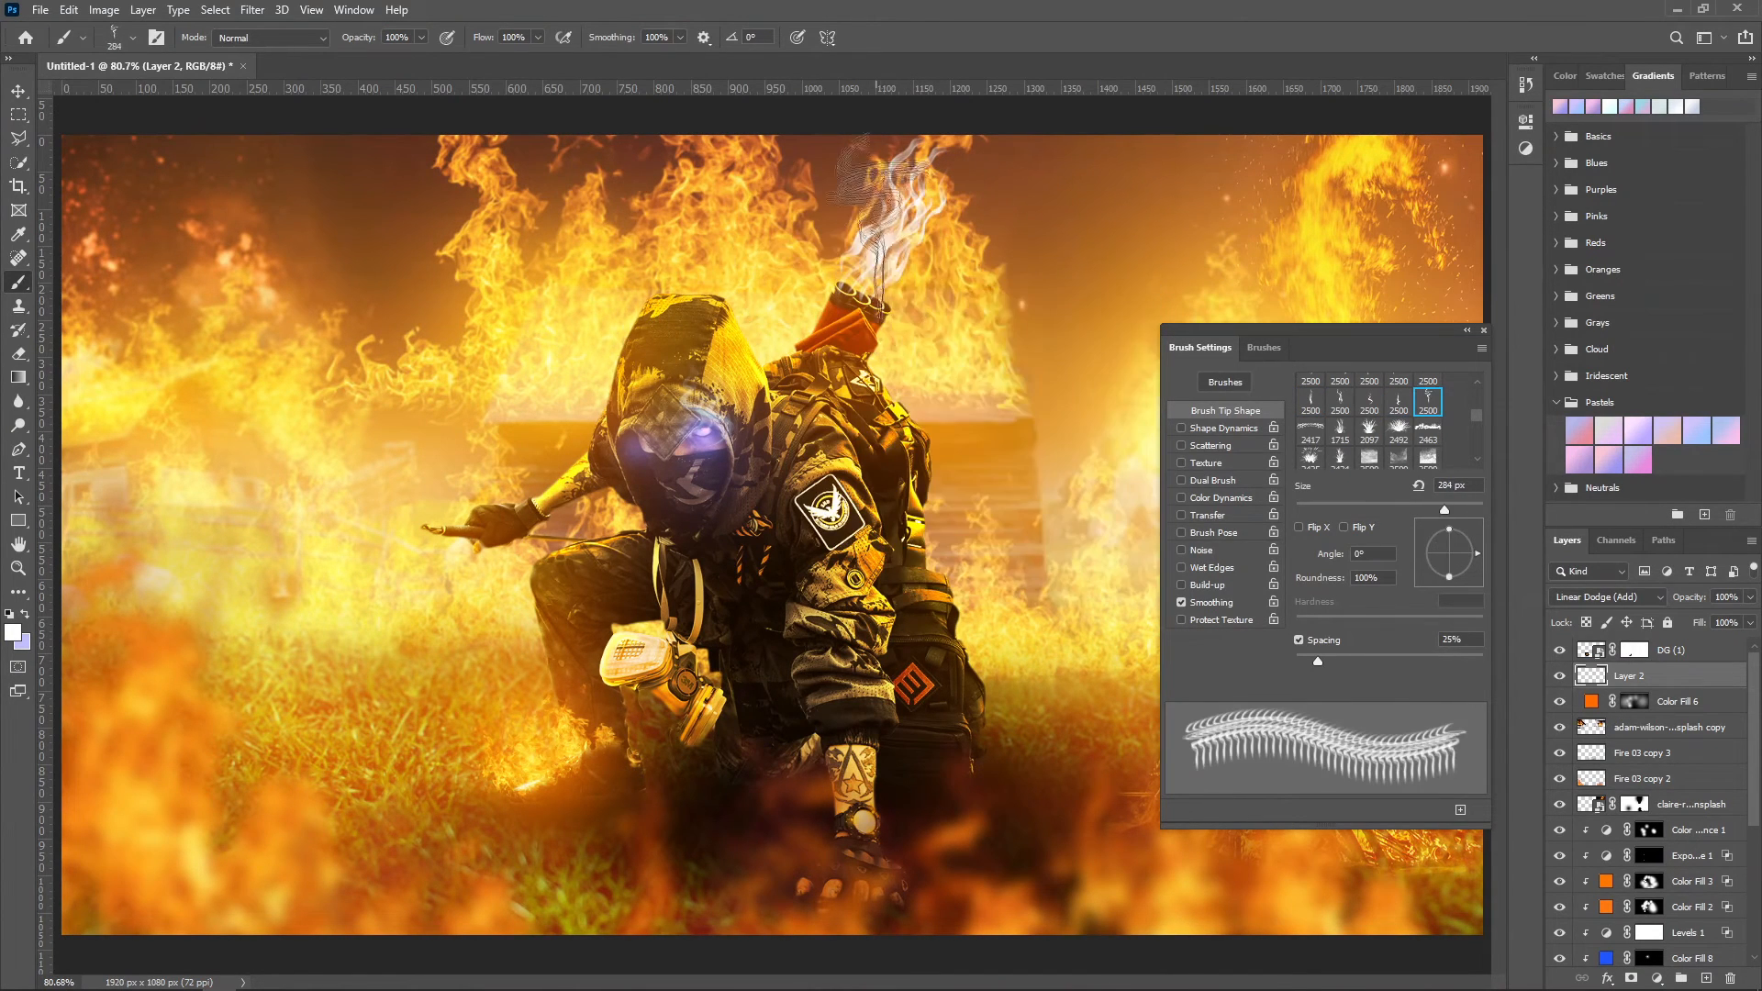
key(ctrl+z)
right_click(934, 246)
drag(1020, 331, 1015, 343)
key(Return)
click(934, 228)
key(ctrl+z)
alt+right_click(938, 224)
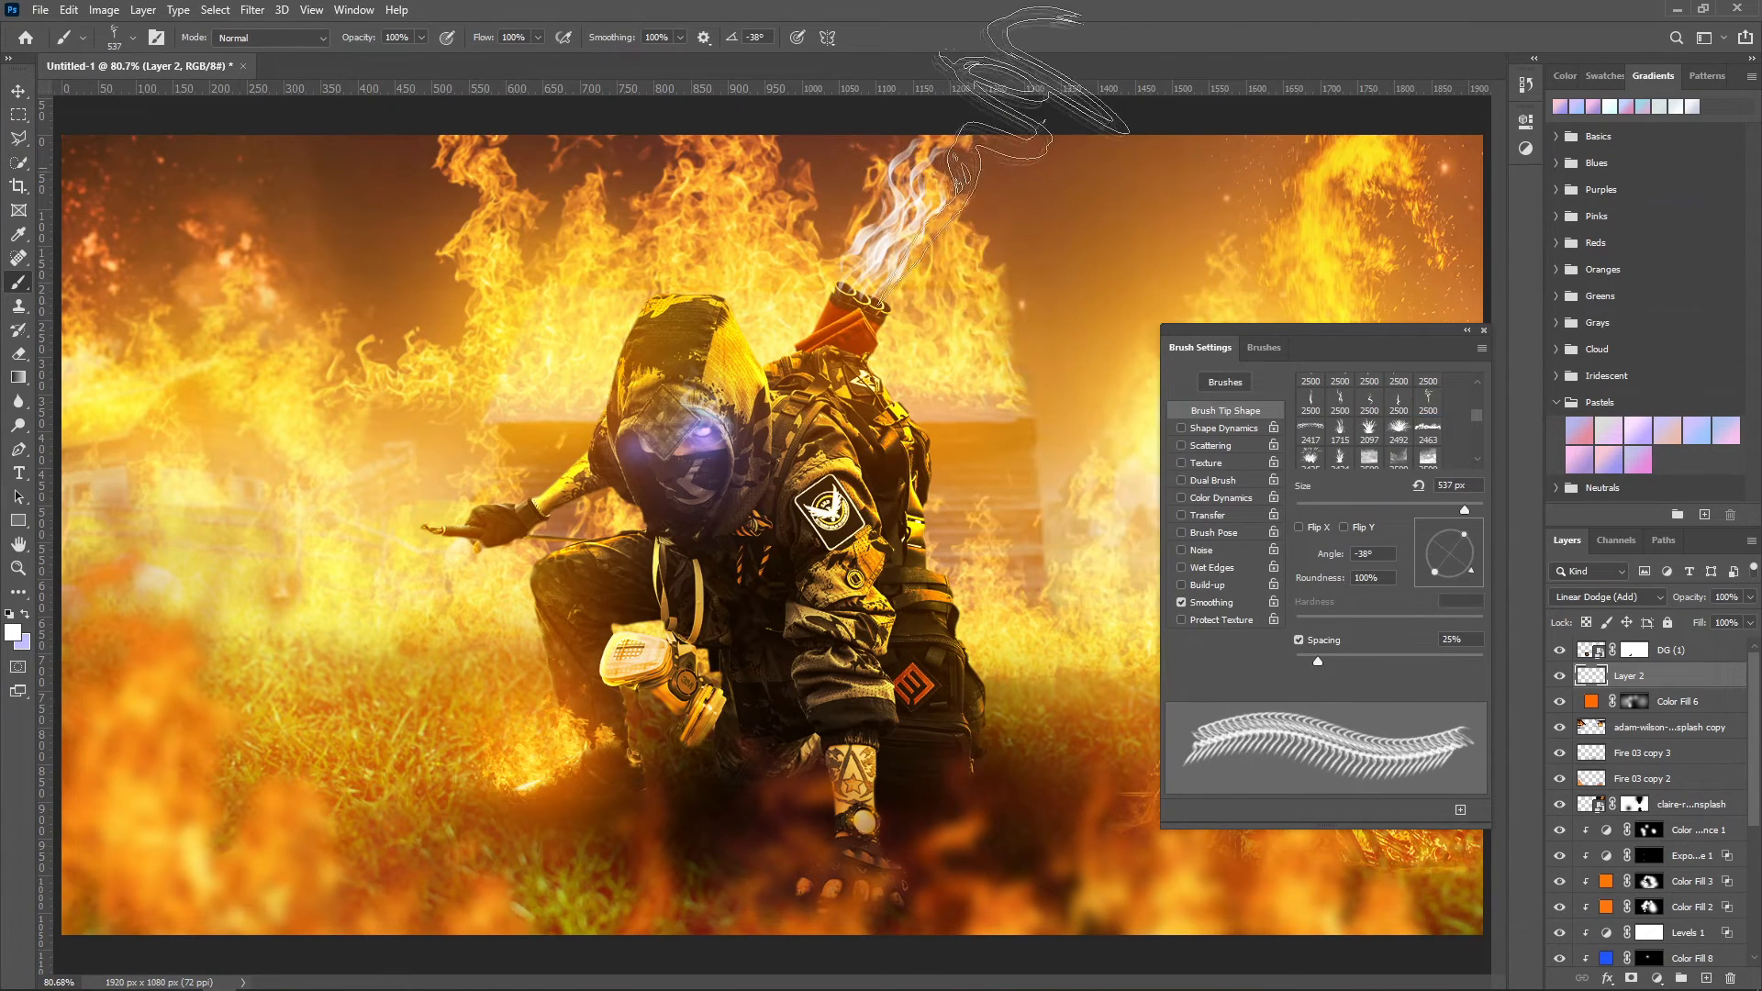
click(970, 169)
click(1485, 330)
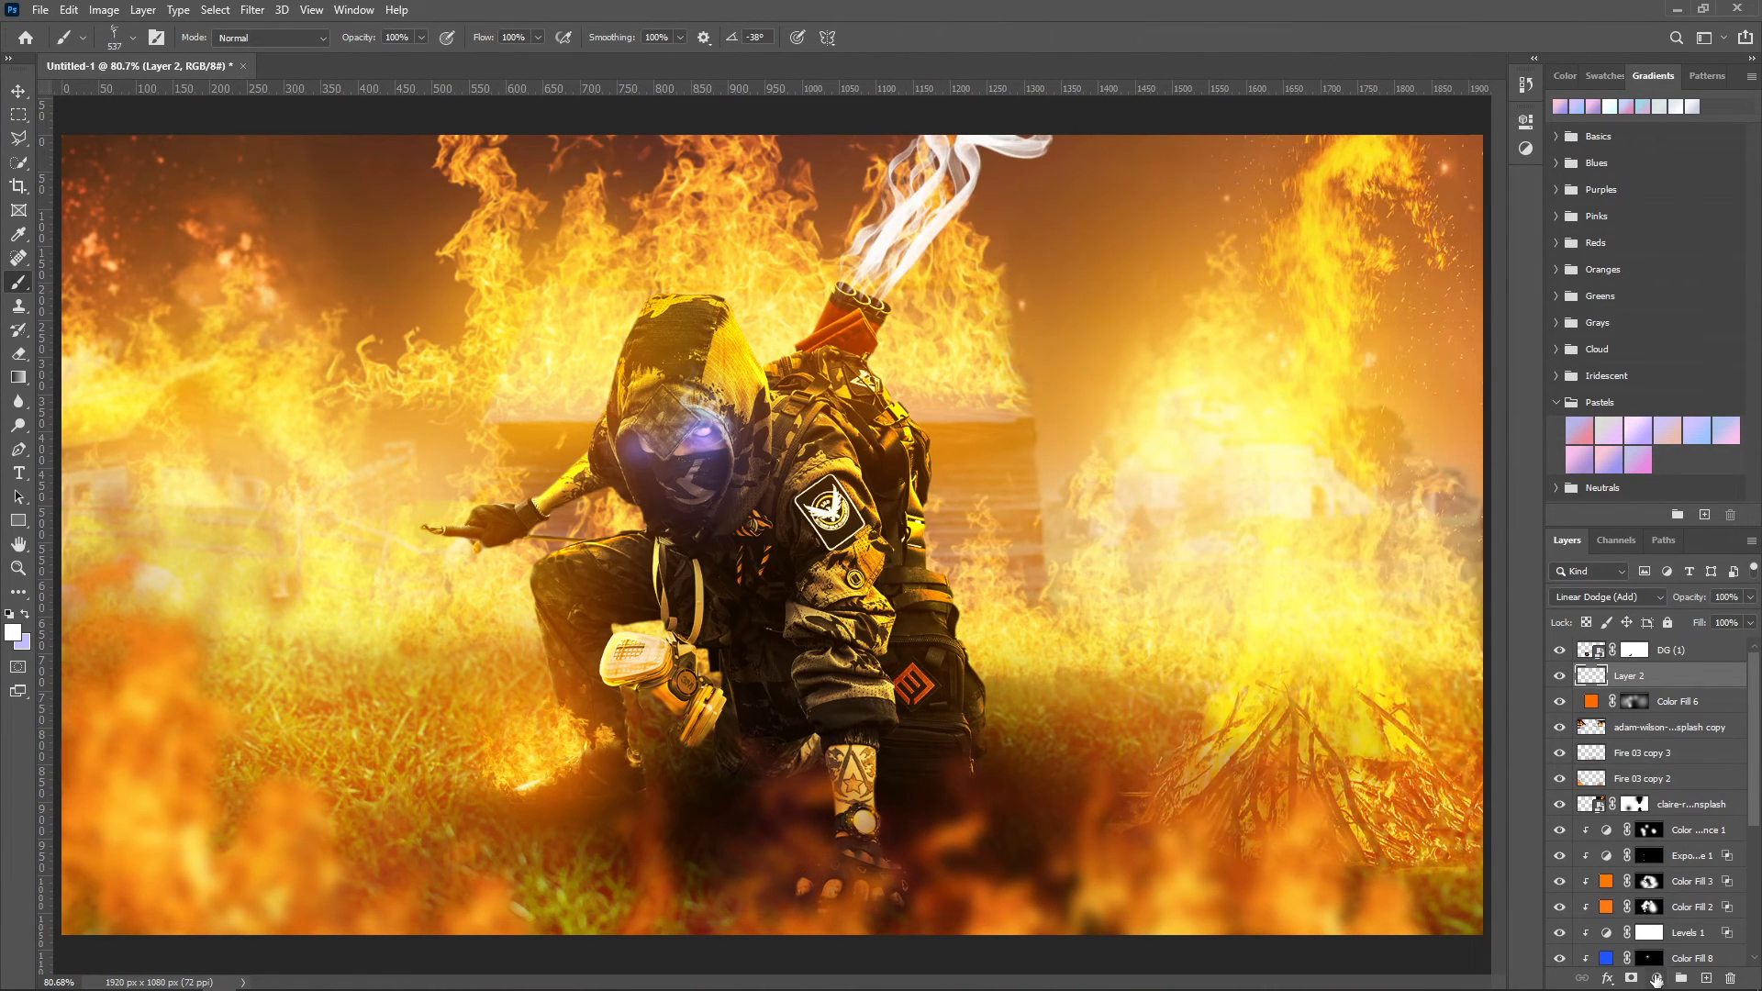
Step: Add a bright blue Solid Color fill layer above the smoke and set its blend mode to Screen
click(1656, 978)
click(1646, 652)
click(1313, 444)
drag(1277, 367, 1302, 338)
click(1476, 331)
click(1619, 597)
click(1581, 685)
Step: Invert the blue fill's mask and reveal a glow around the smoke and tubes with a soft brush at 18% opacity
click(1635, 678)
key(ctrl+i)
right_click(527, 295)
click(649, 503)
key(Return)
alt+right_click(880, 280)
drag(363, 43, 288, 42)
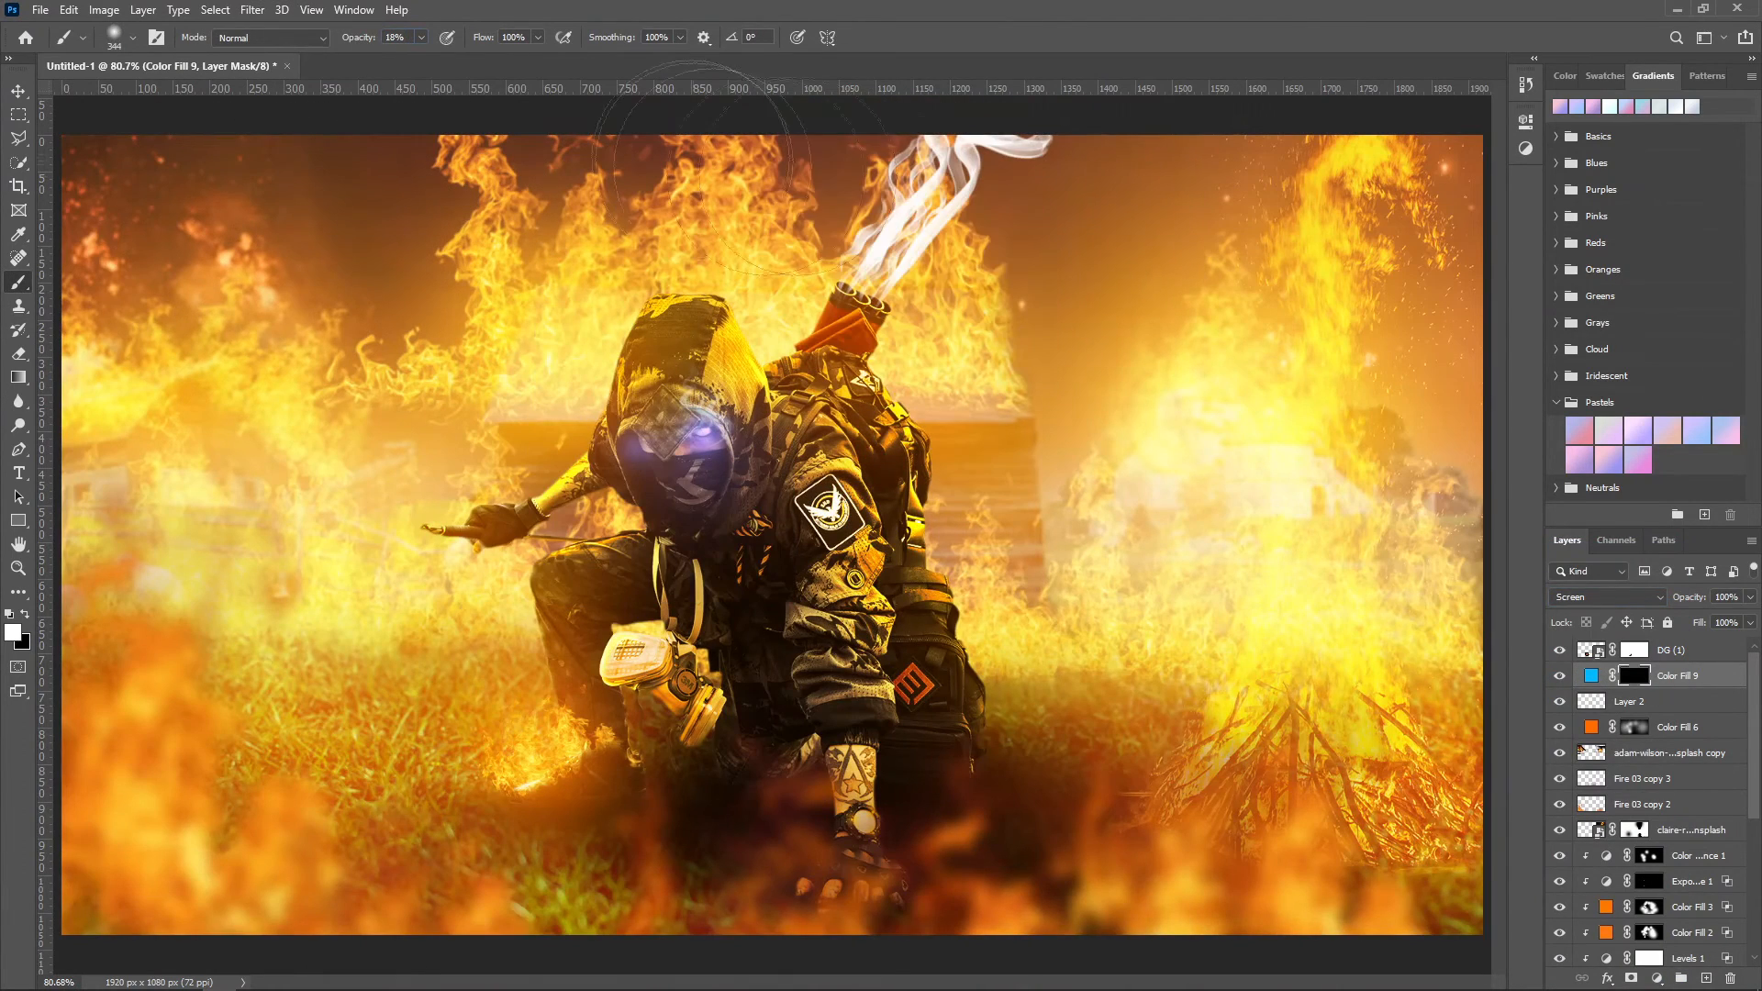
click(917, 236)
click(968, 188)
click(876, 283)
alt+right_click(894, 293)
click(858, 291)
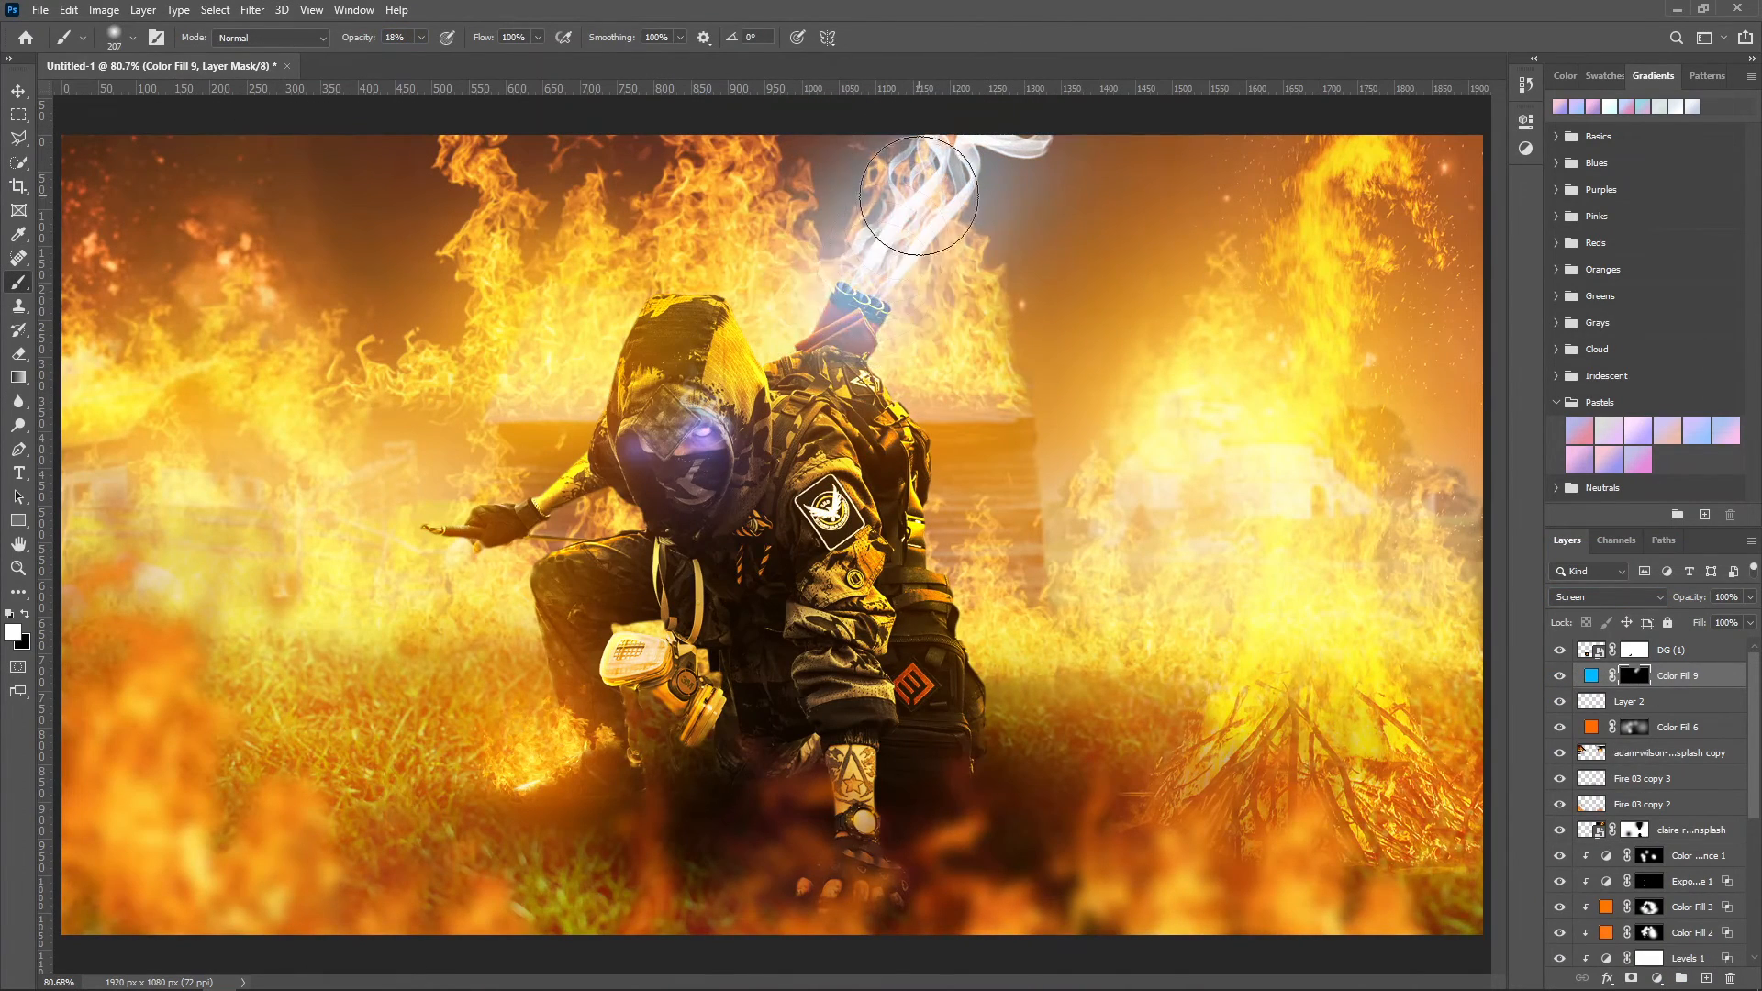
Step: Spread the blue glow into the sky around the smoke with a 438 px soft brush
alt+right_click(906, 203)
click(920, 197)
click(1051, 160)
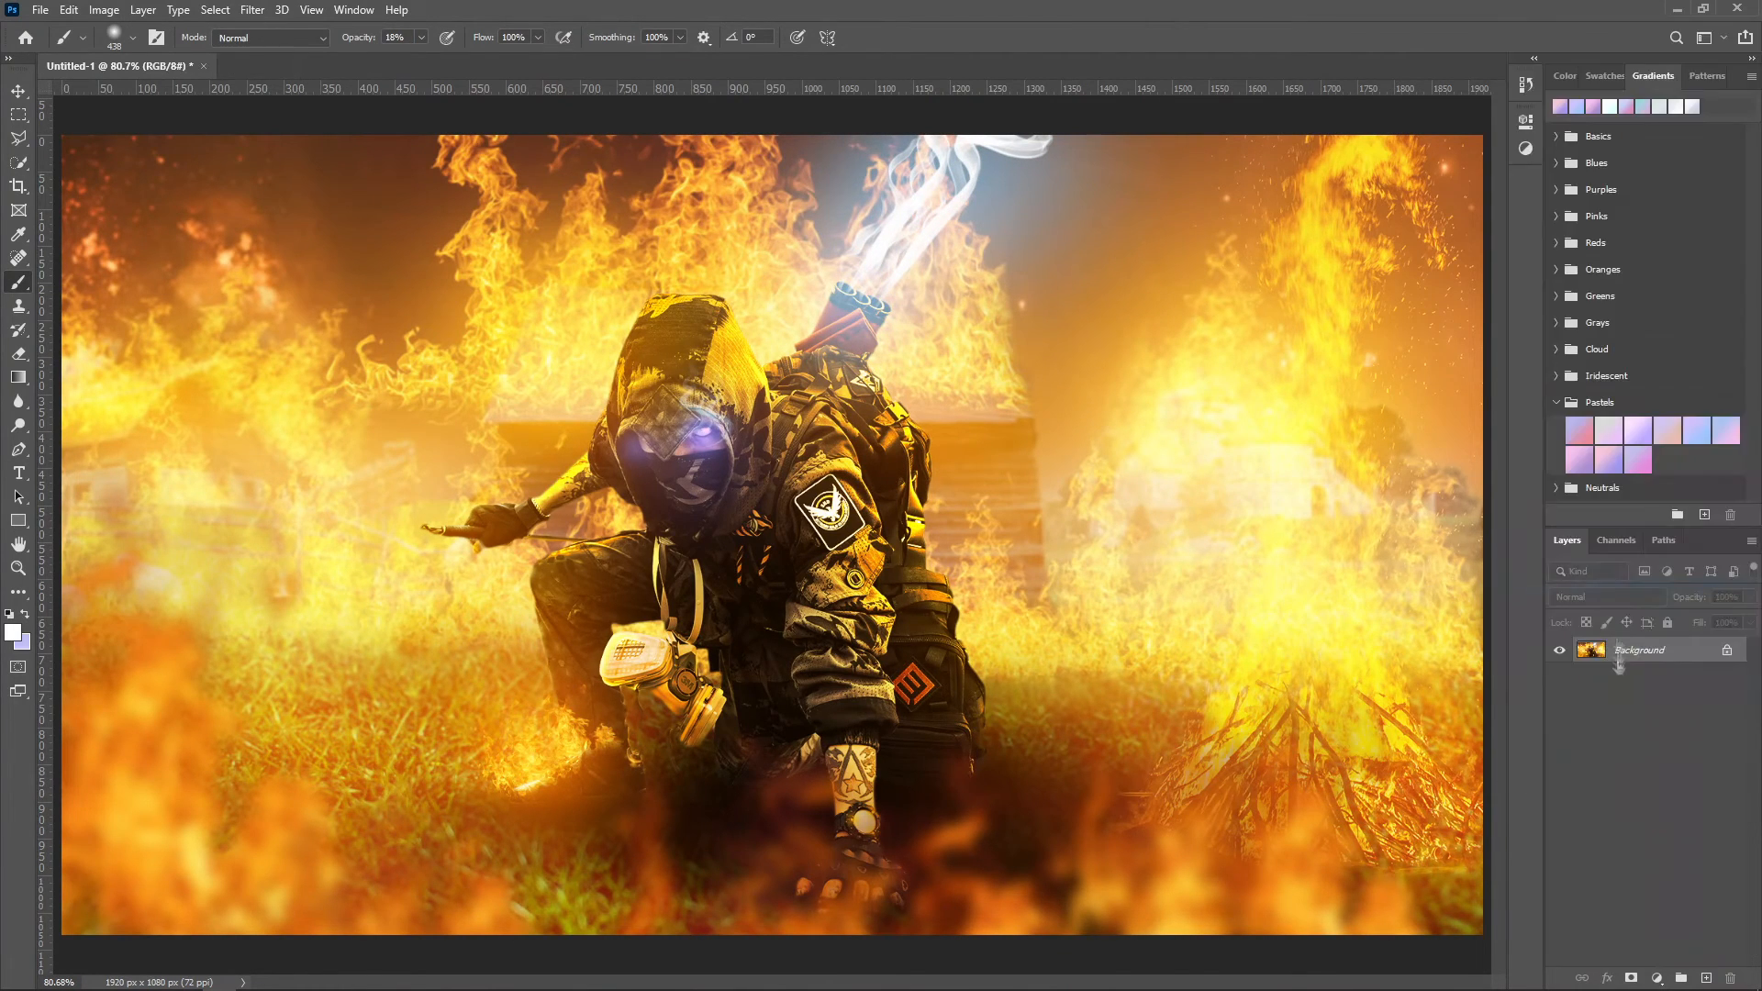
Step: Add a Color Lookup adjustment above the flattened background and cycle its 3DLUT files to Fuji ETERNA 250D Kodak 2395
click(1404, 178)
click(1391, 178)
key(Down)
key(Down)
key(Down)
key(Down)
key(Down)
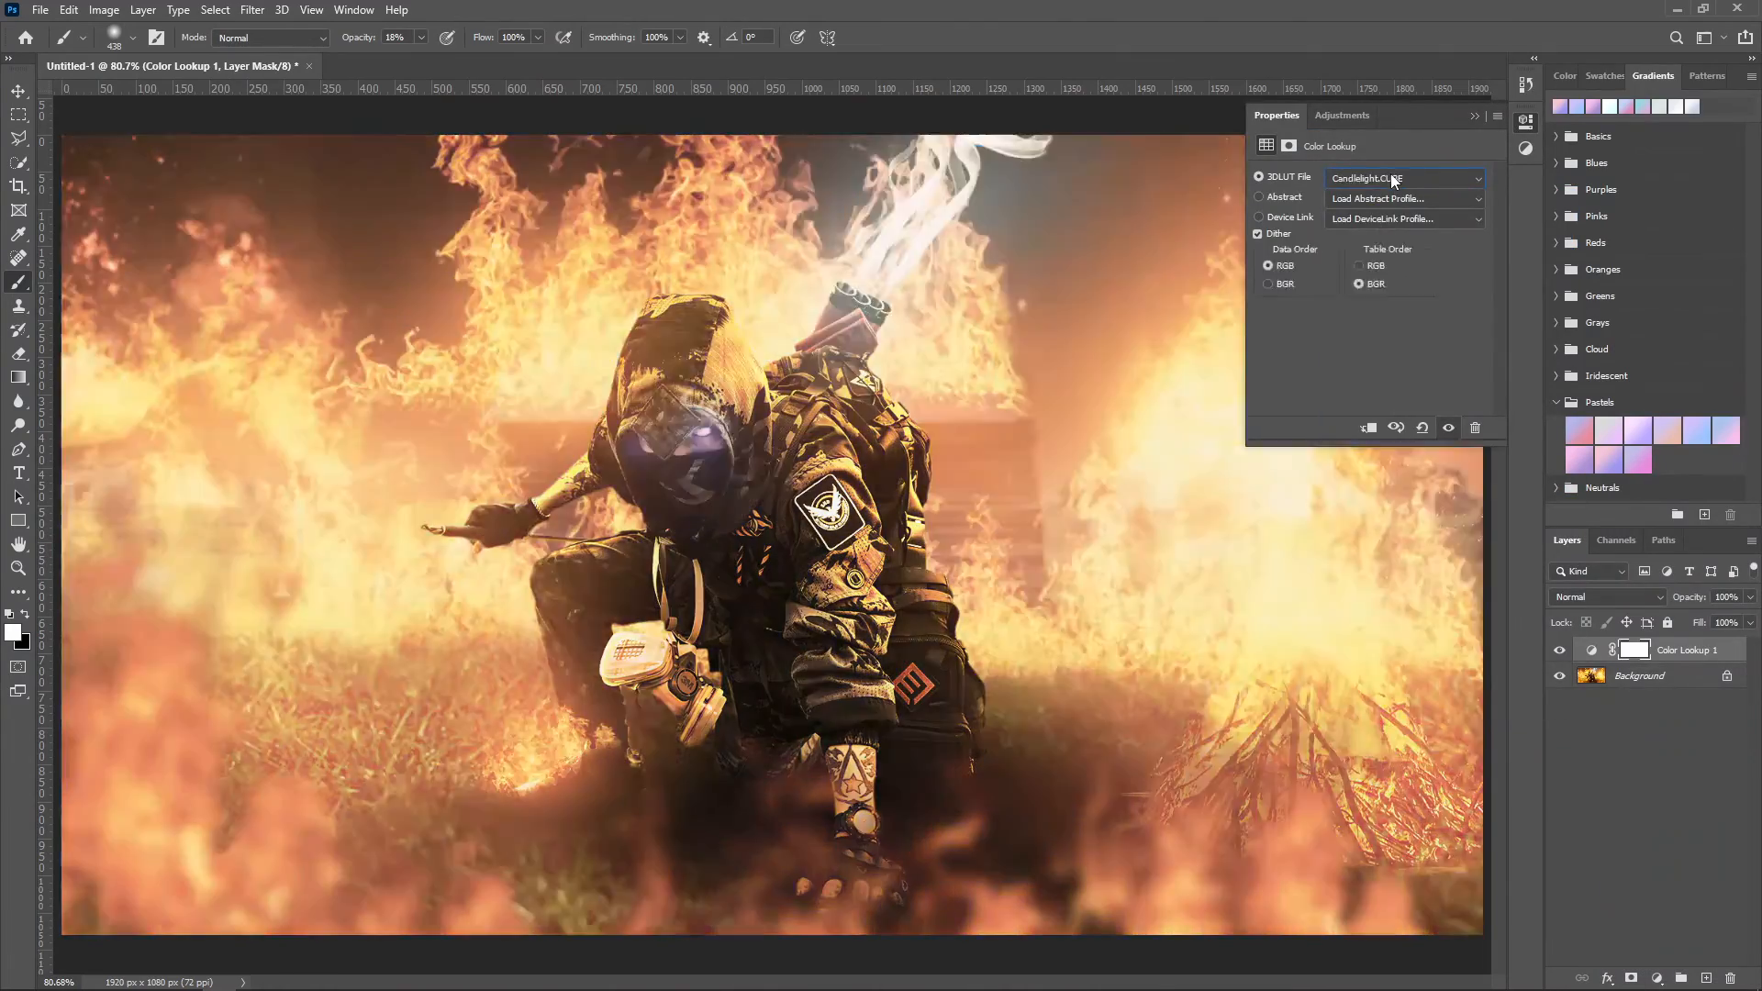
key(Down)
key(Down)
key(Down)
key(Down)
key(Down)
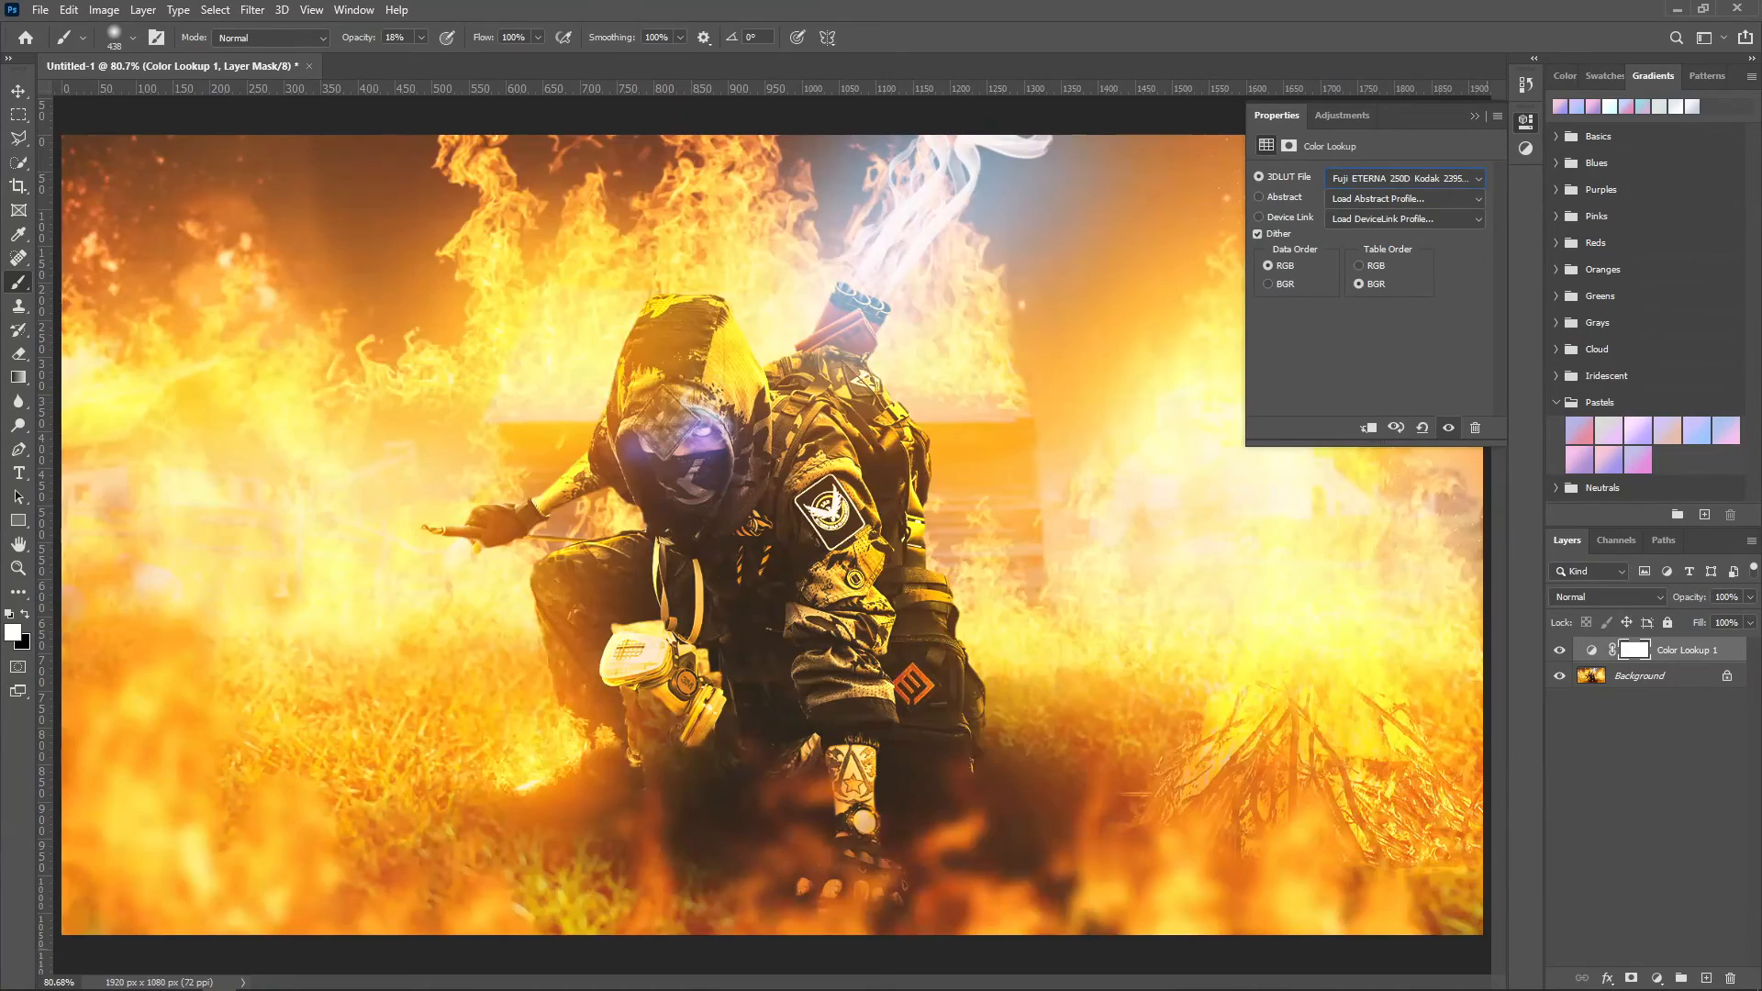
Step: Invert the Color Lookup mask and paint the effect over the fires on both sides with a 1087 px brush at 96% opacity
key(ctrl+i)
drag(1219, 528, 1459, 528)
drag(342, 40, 414, 39)
click(1182, 480)
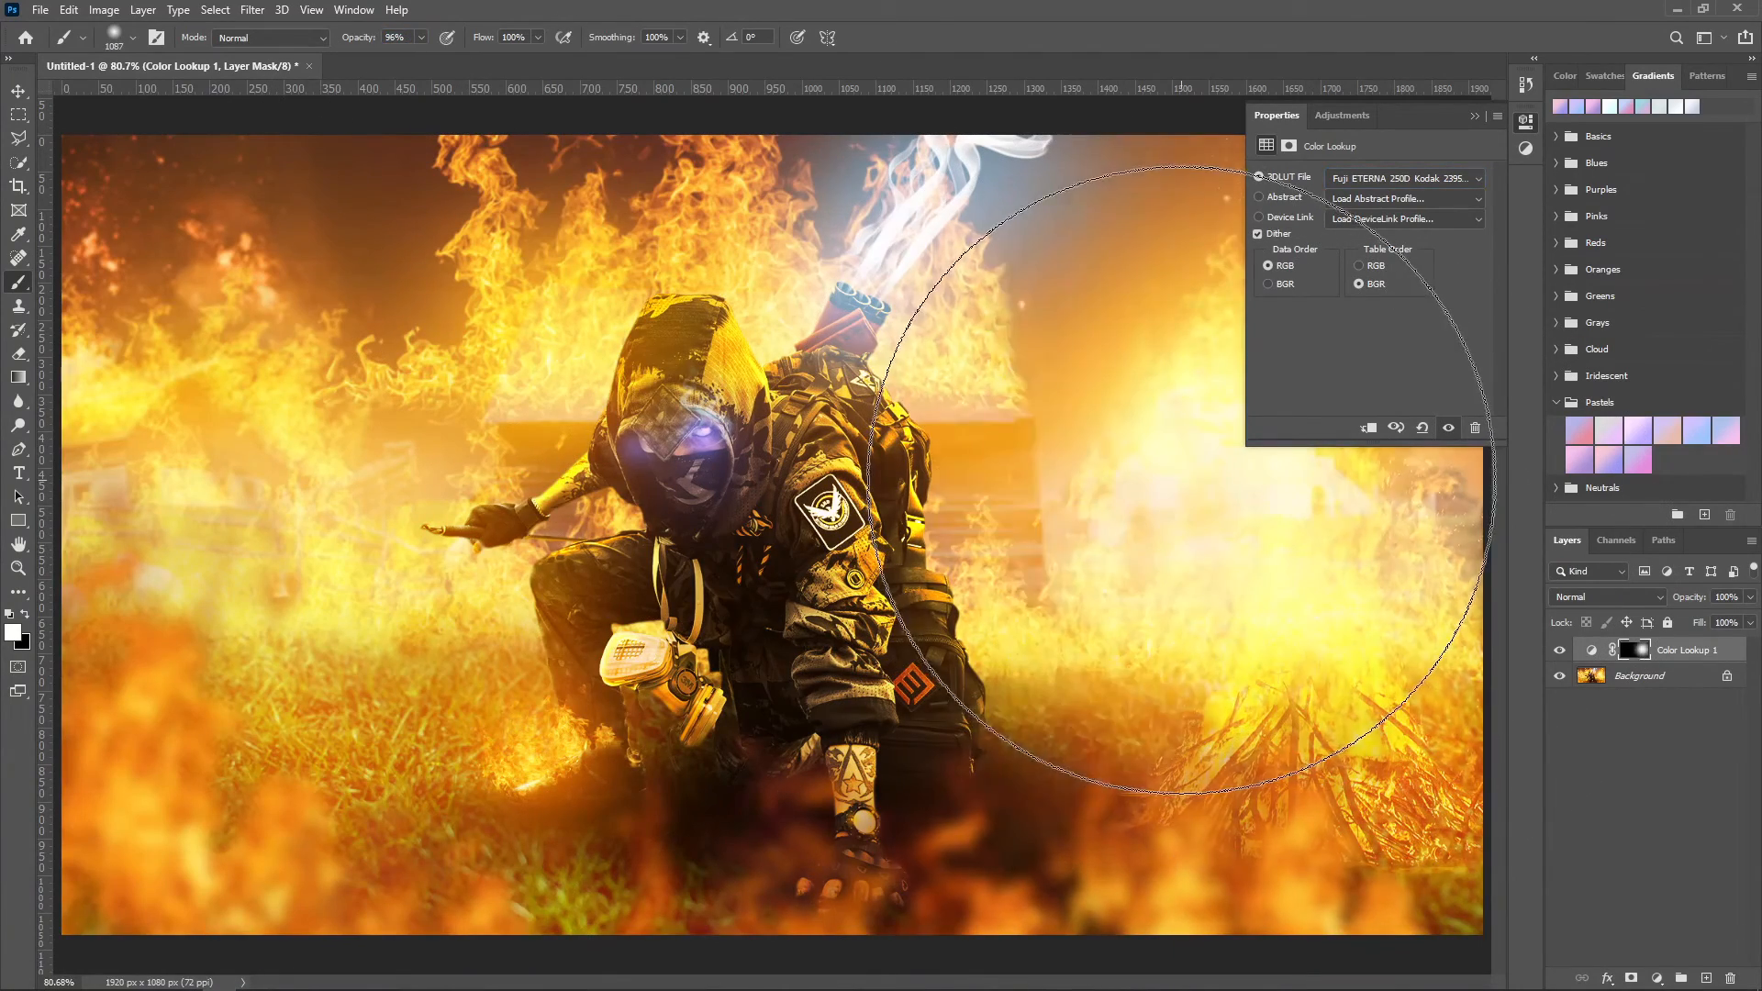
click(1276, 795)
click(174, 514)
key(z)
mouse_move(1041, 619)
mouse_down()
mouse_move(977, 620)
mouse_move(998, 618)
mouse_up()
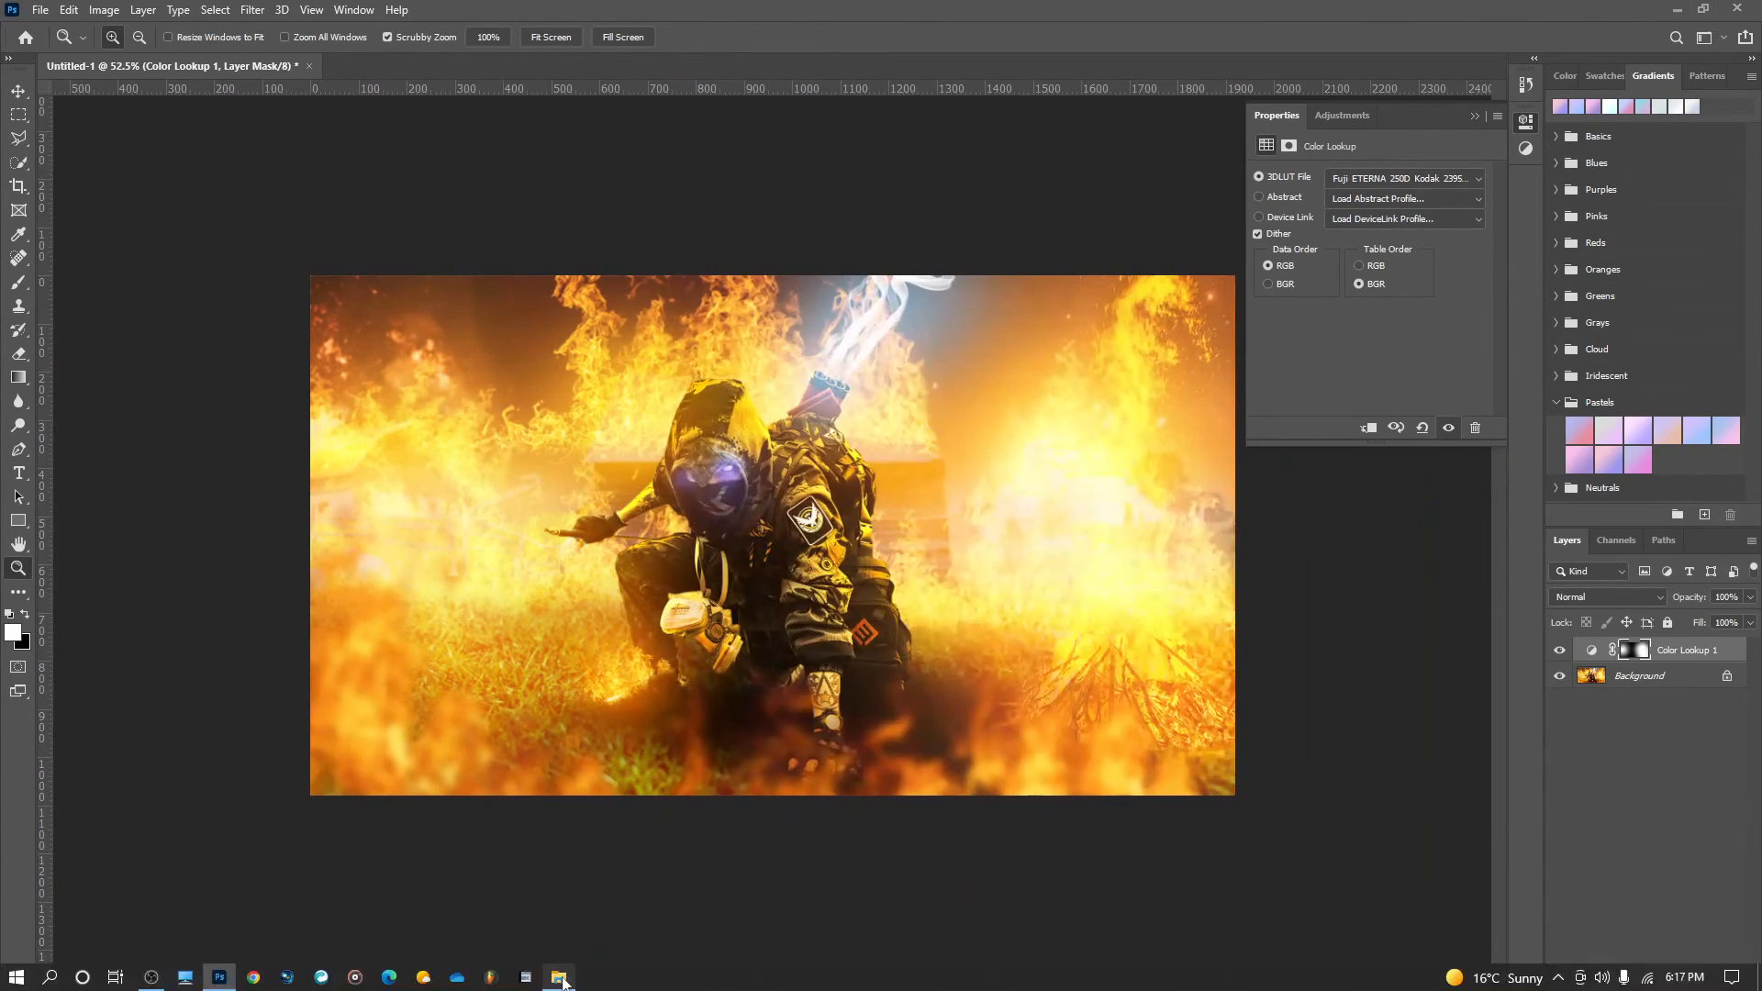
click(561, 977)
drag(1101, 241, 1024, 371)
click(763, 636)
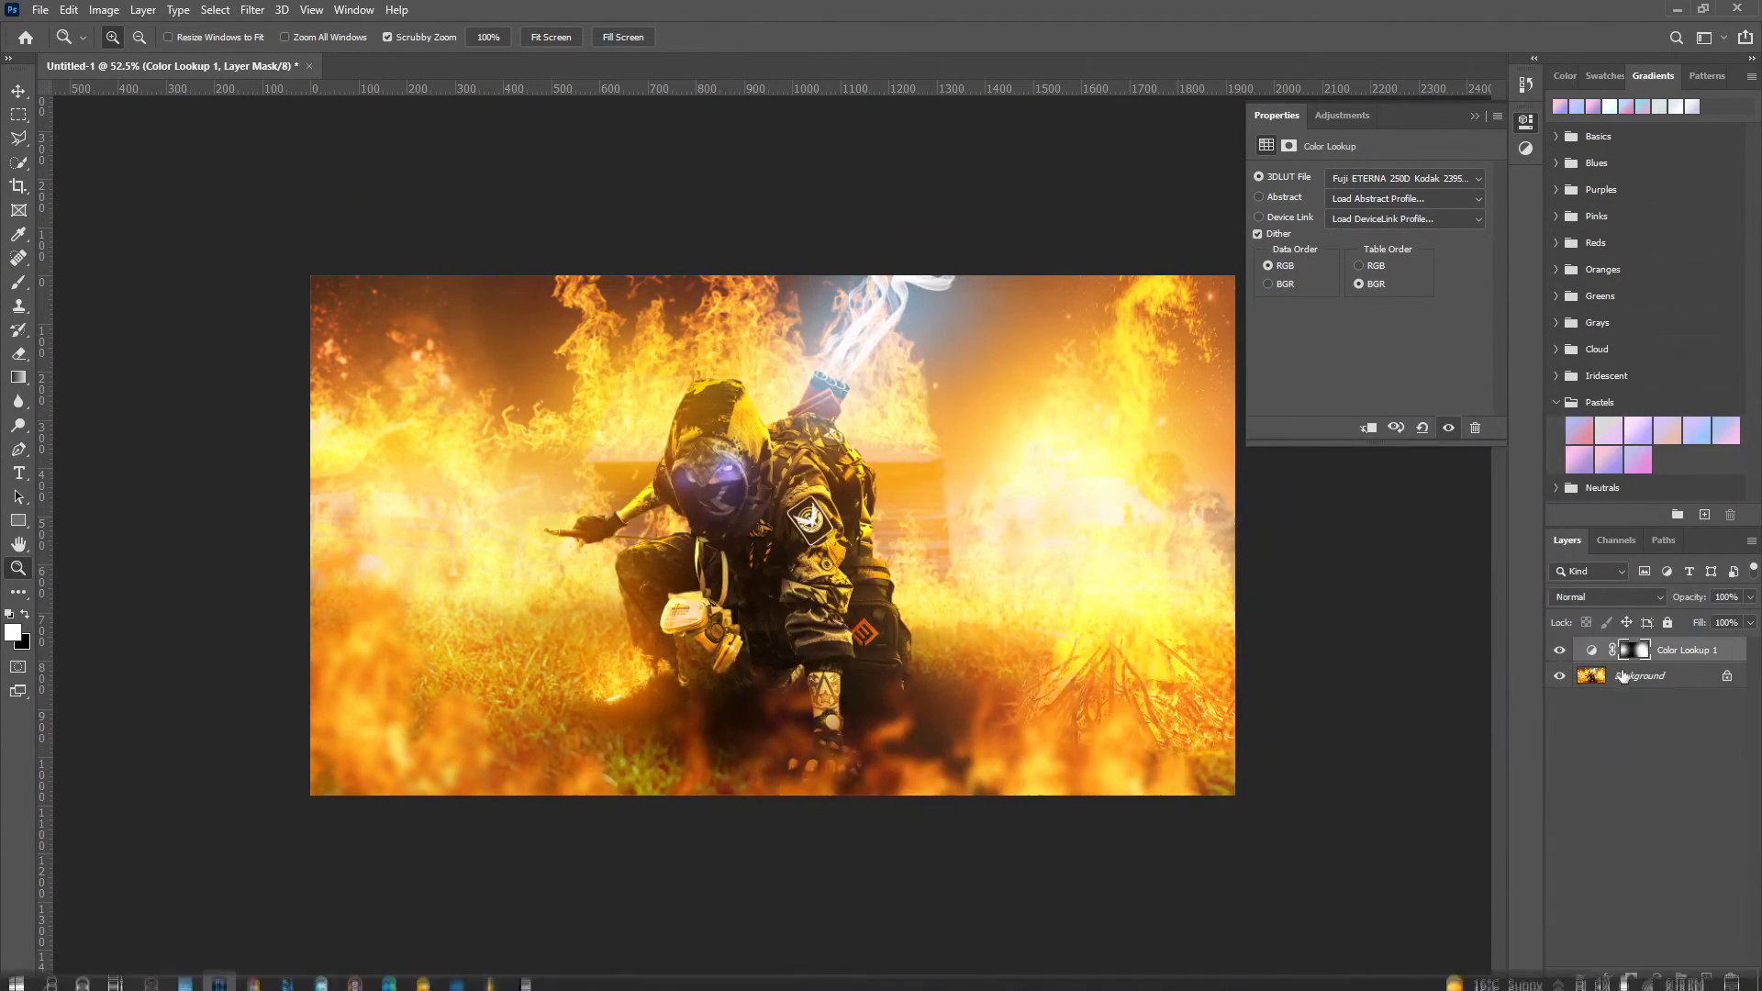
Step: Open the Camera Raw filter and set Temperature -17, Exposure -0.05, Contrast +12, Highlights -22, Shadows -6, Blacks +2, Clarity +21, Vibrance -6 and Saturation +3
click(252, 9)
click(293, 118)
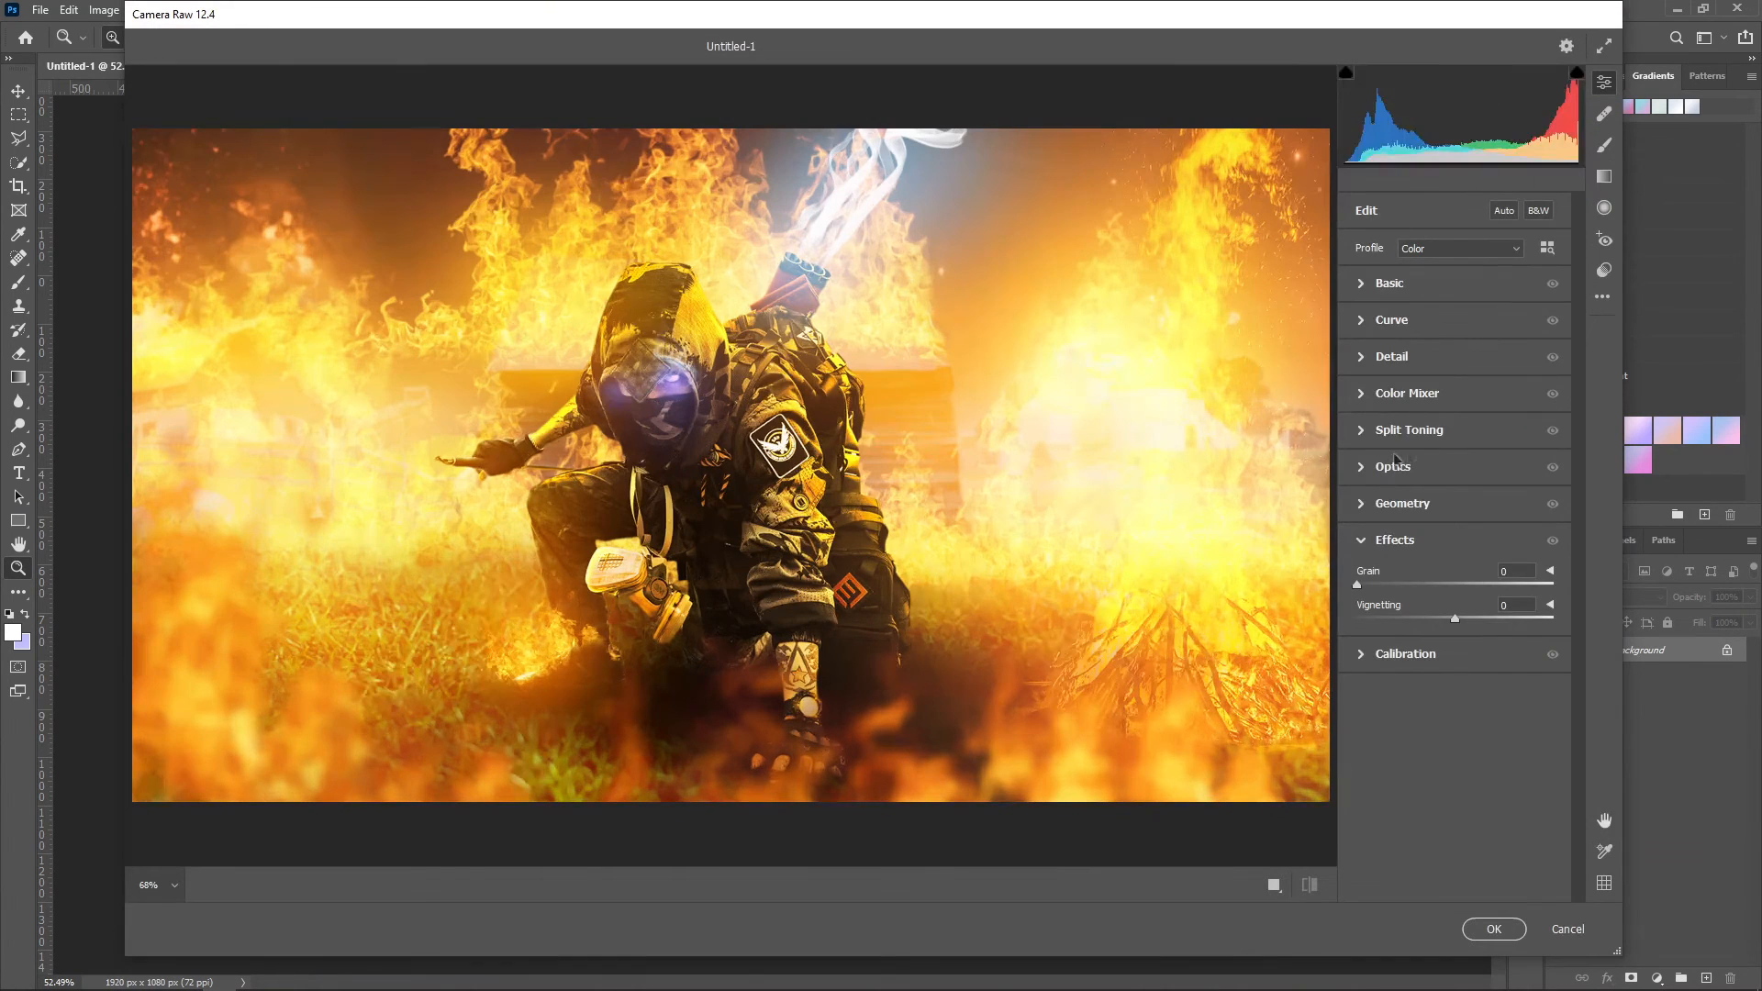
key(Down)
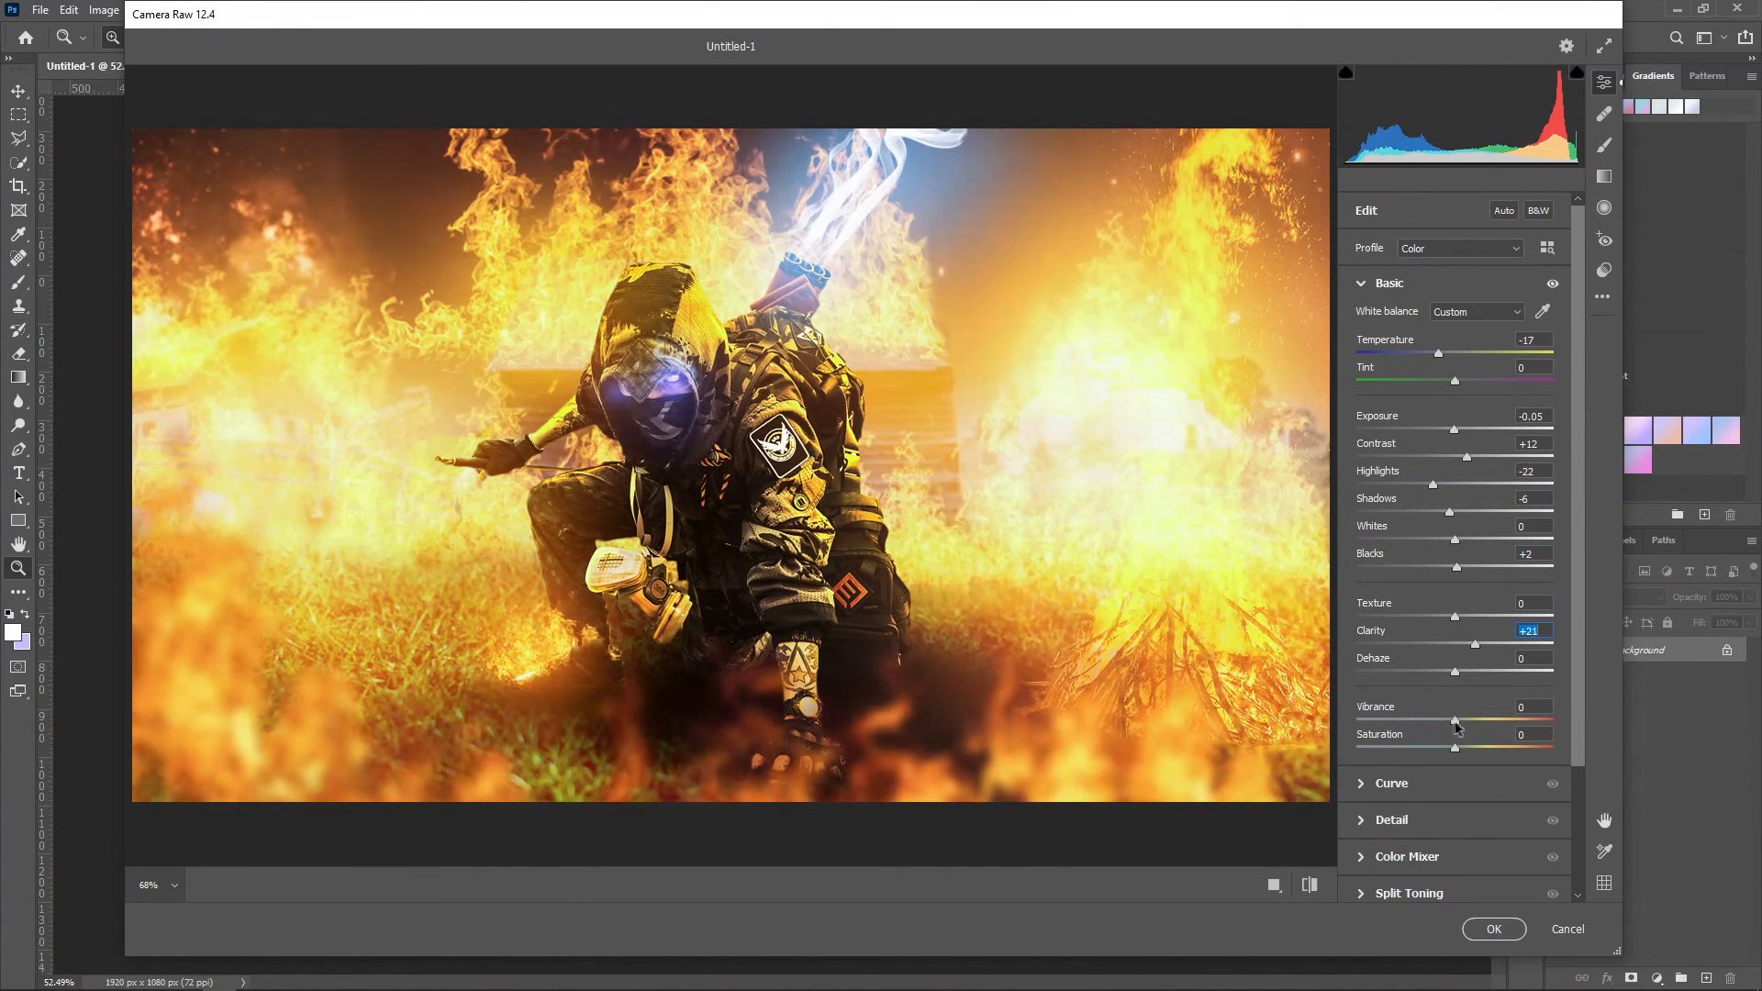
scroll(1371, 813, down, 3)
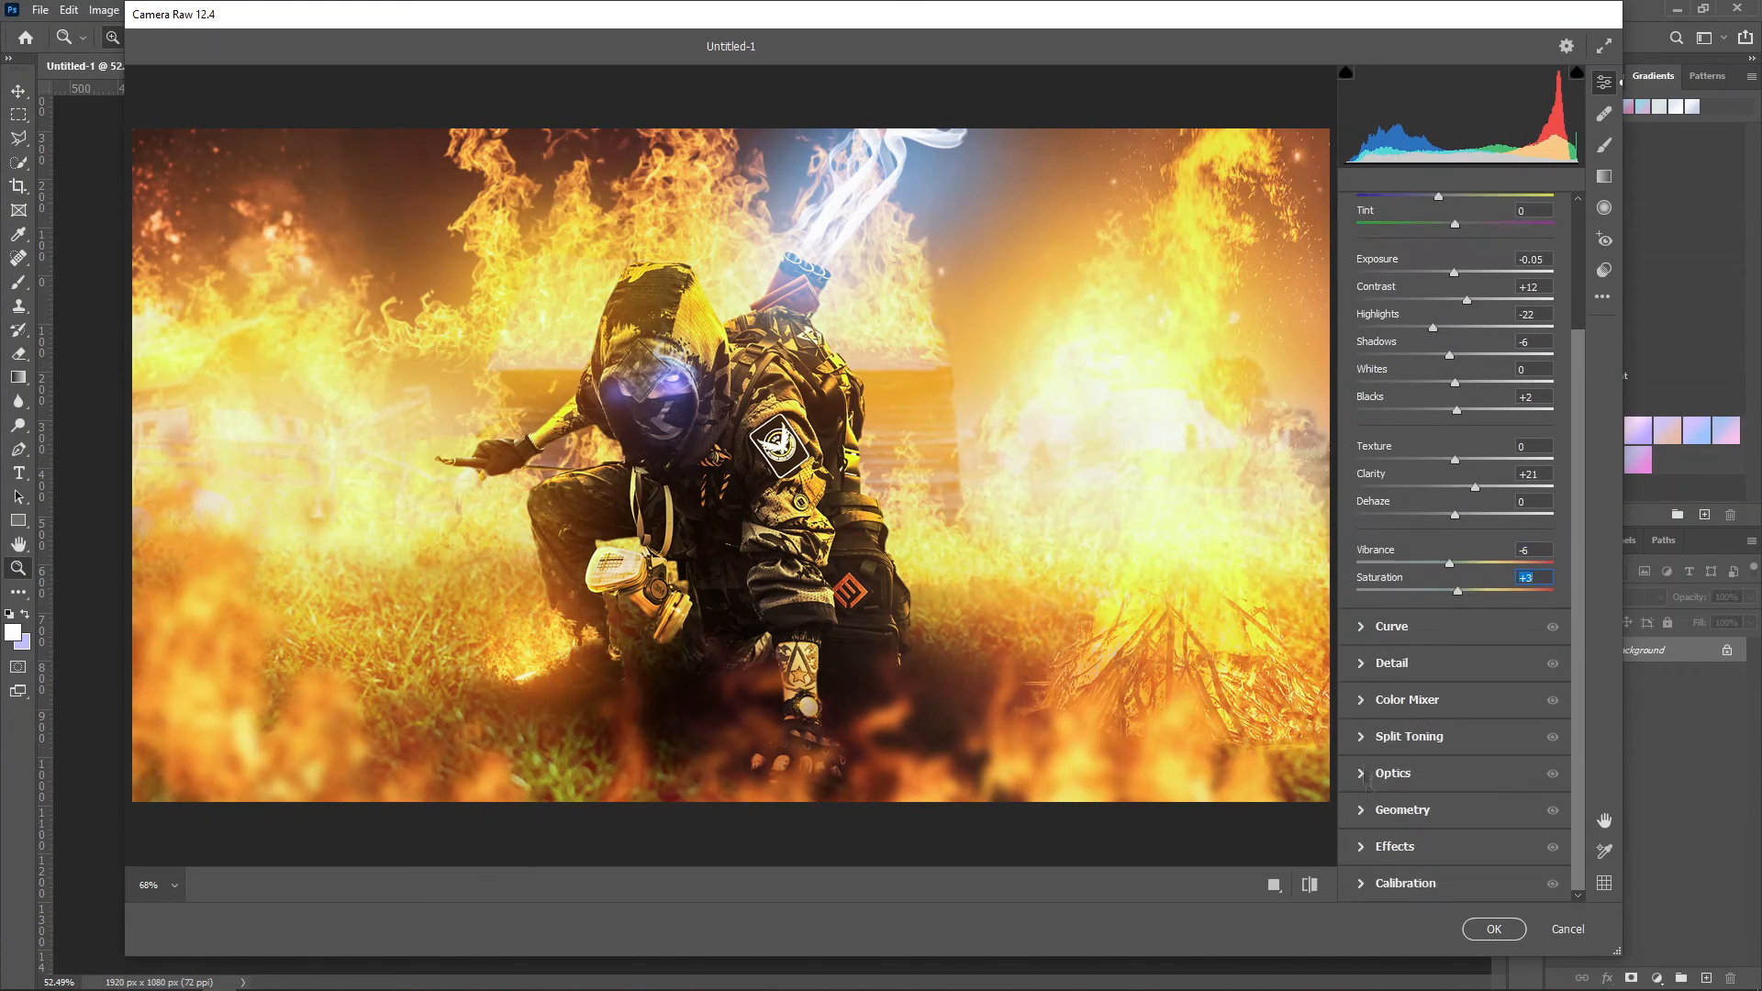
Step: Set the vignetting to -27 and apply the Camera Raw filter to the image
click(1366, 845)
mouse_move(1454, 620)
mouse_down()
mouse_move(1414, 625)
mouse_move(1433, 639)
mouse_up()
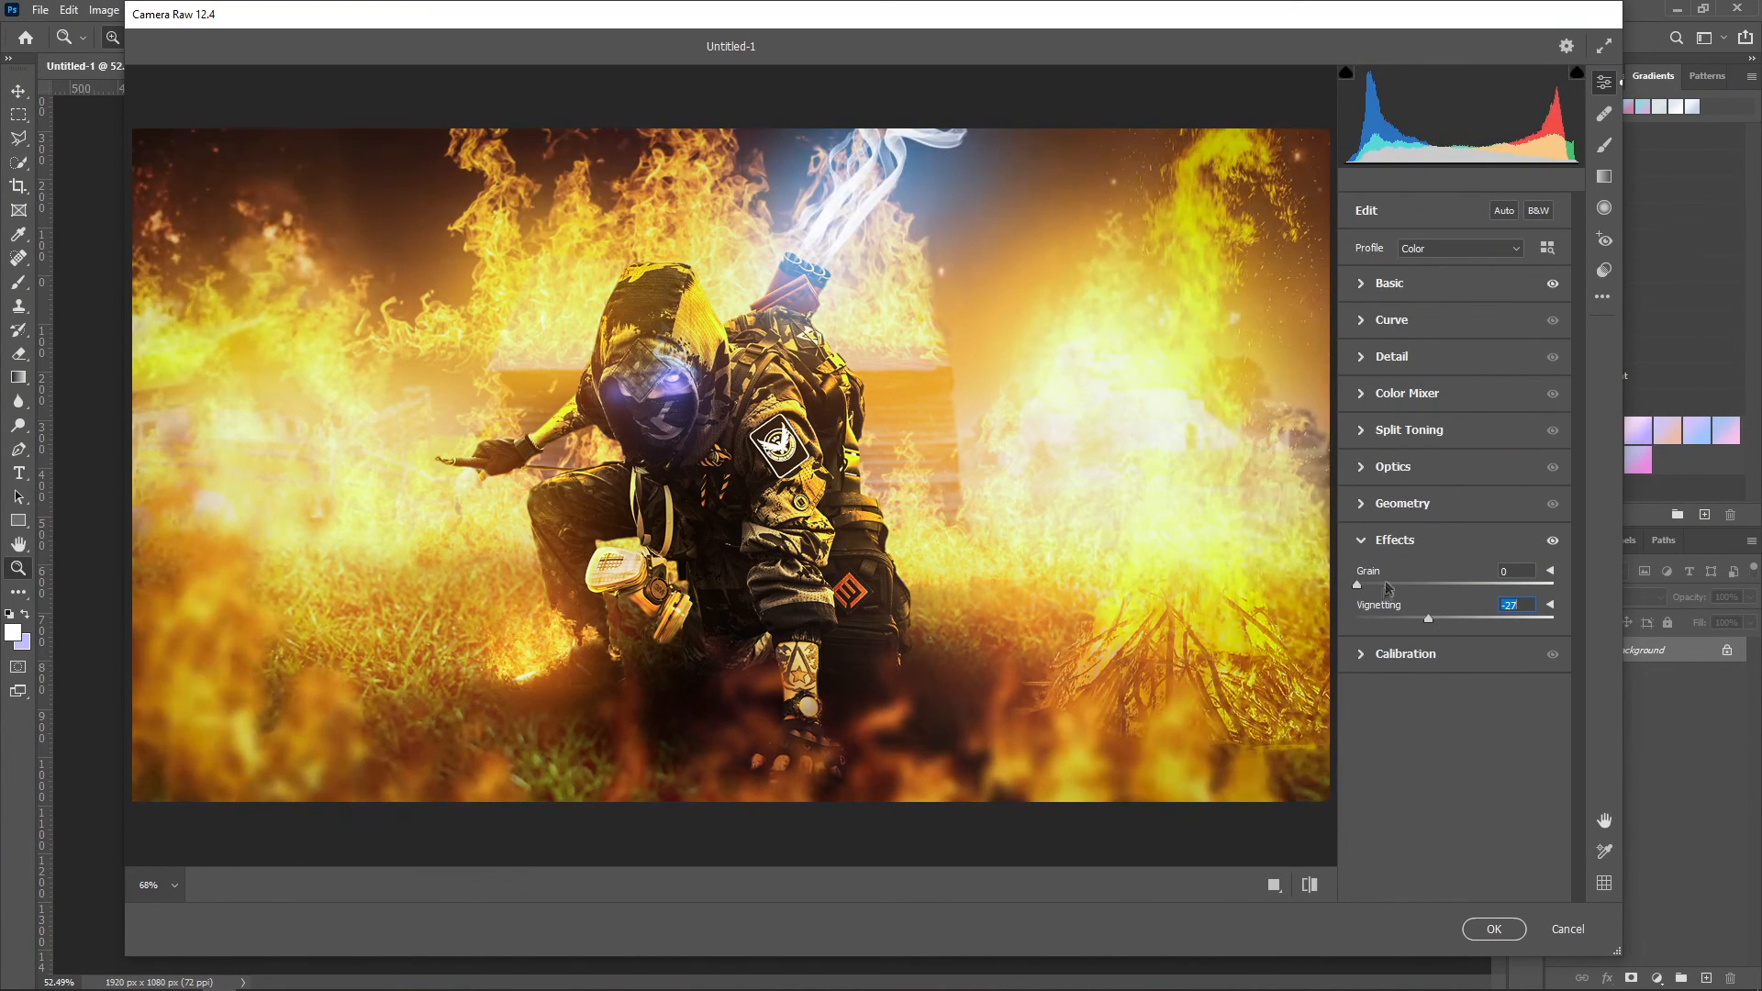
click(1495, 928)
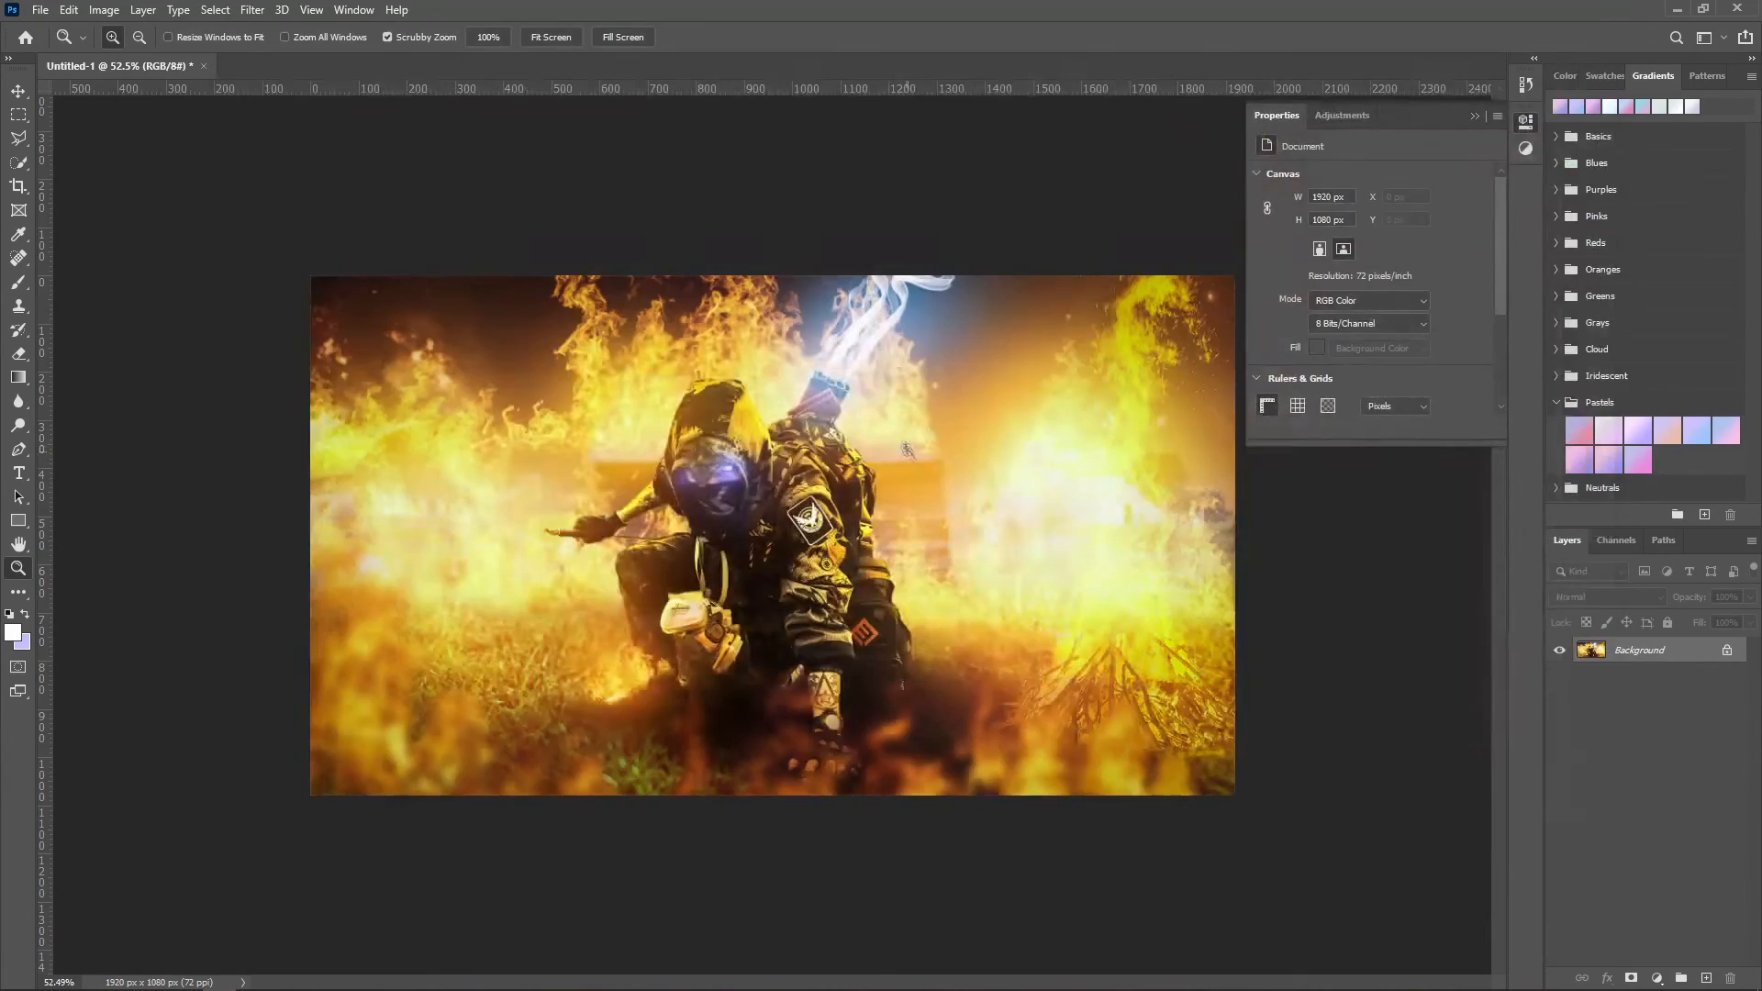
drag(785, 465, 862, 466)
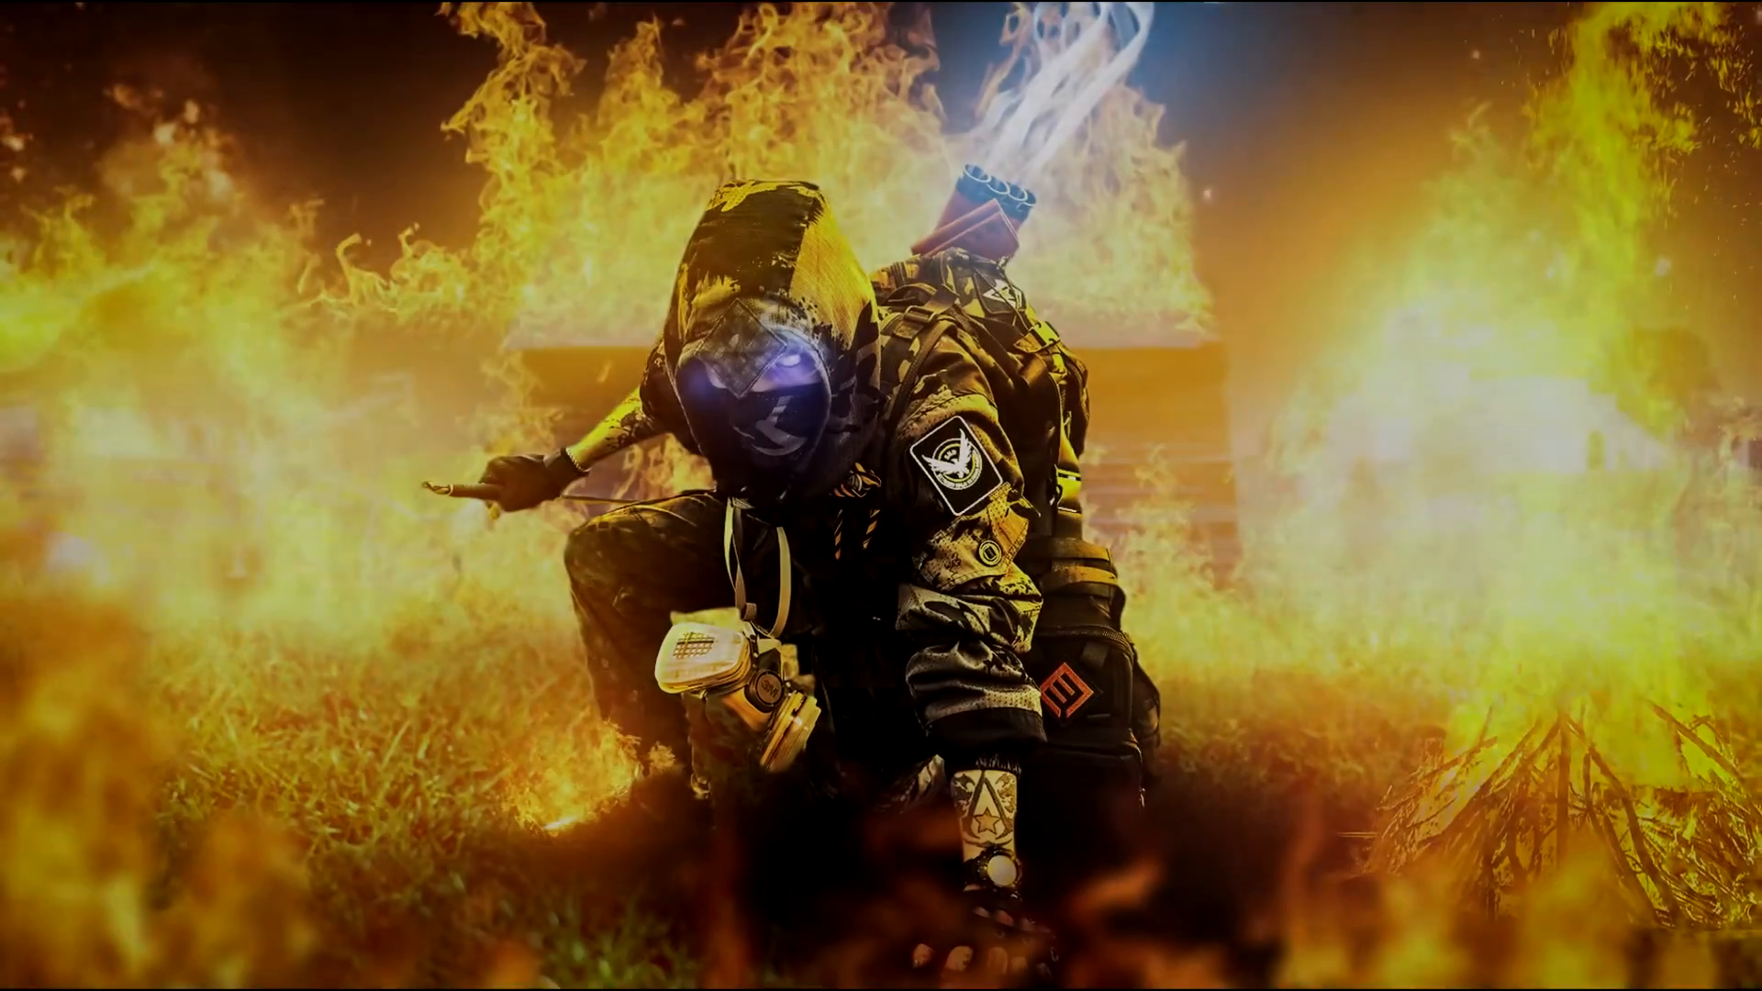